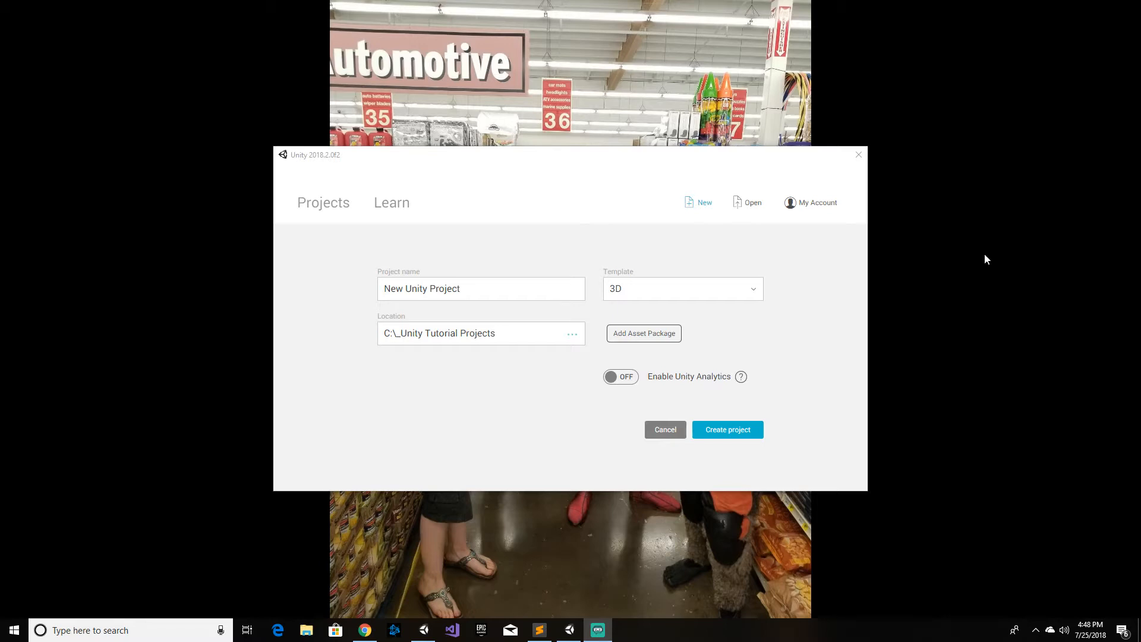
Step: Name the new Unity project "Action RPG Tutorial"
click(507, 287)
triple_click(506, 288)
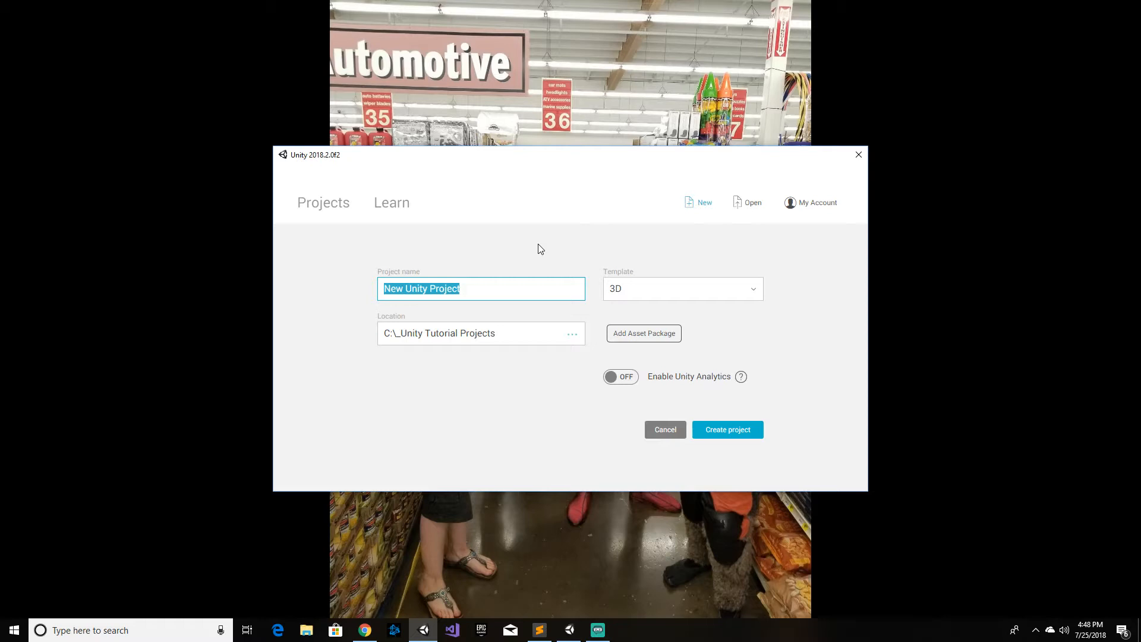
text(Actio)
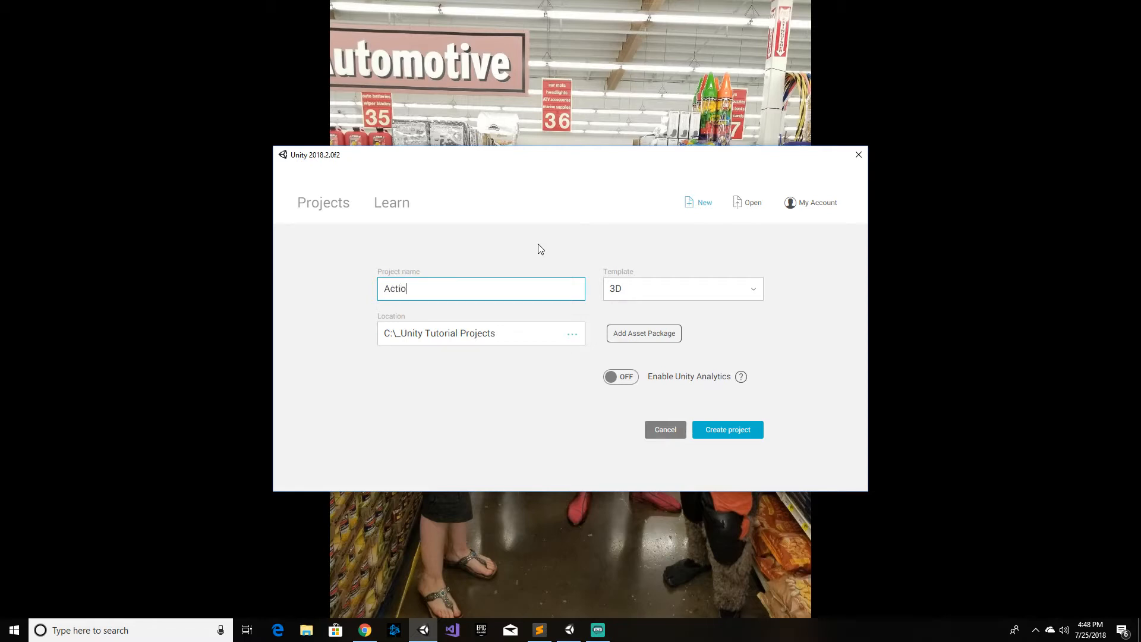
text(n RPG tutorial)
drag(436, 289, 439, 288)
text(T)
Step: Look through the list of available asset packages for the new project and close it without selecting any
click(664, 334)
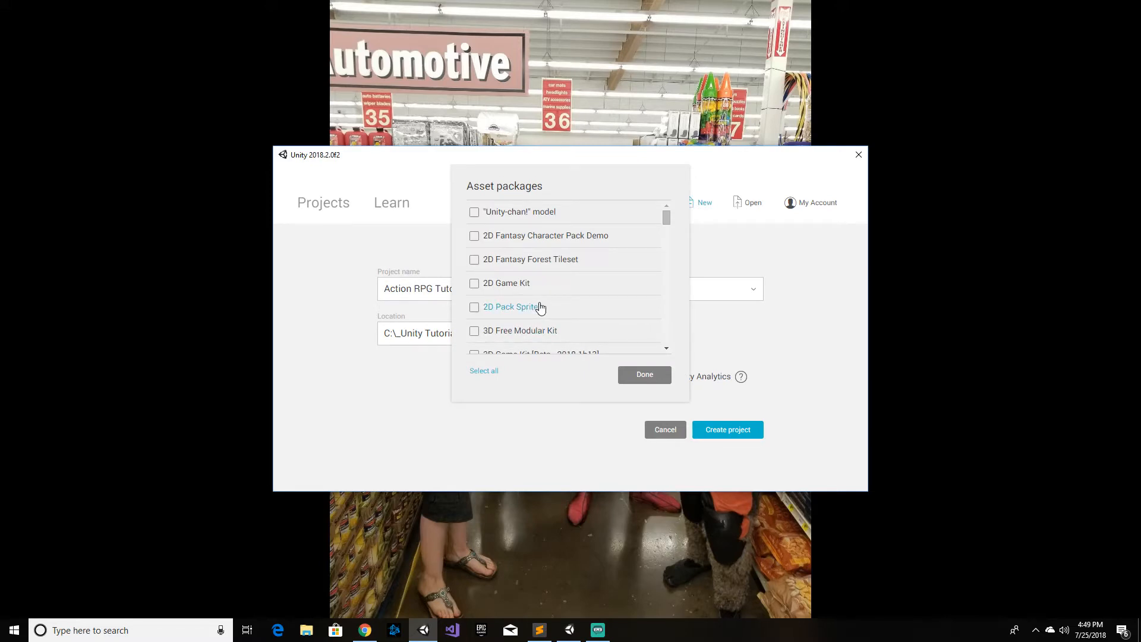
scroll(541, 307, down, 2)
scroll(541, 308, down, 2)
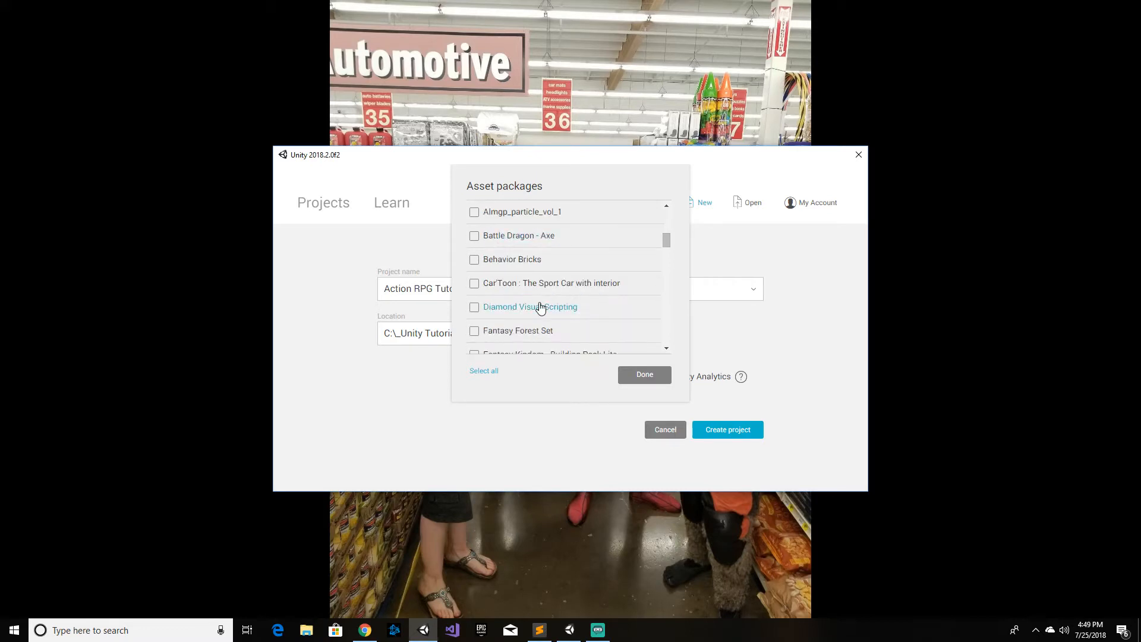
scroll(540, 307, down, 8)
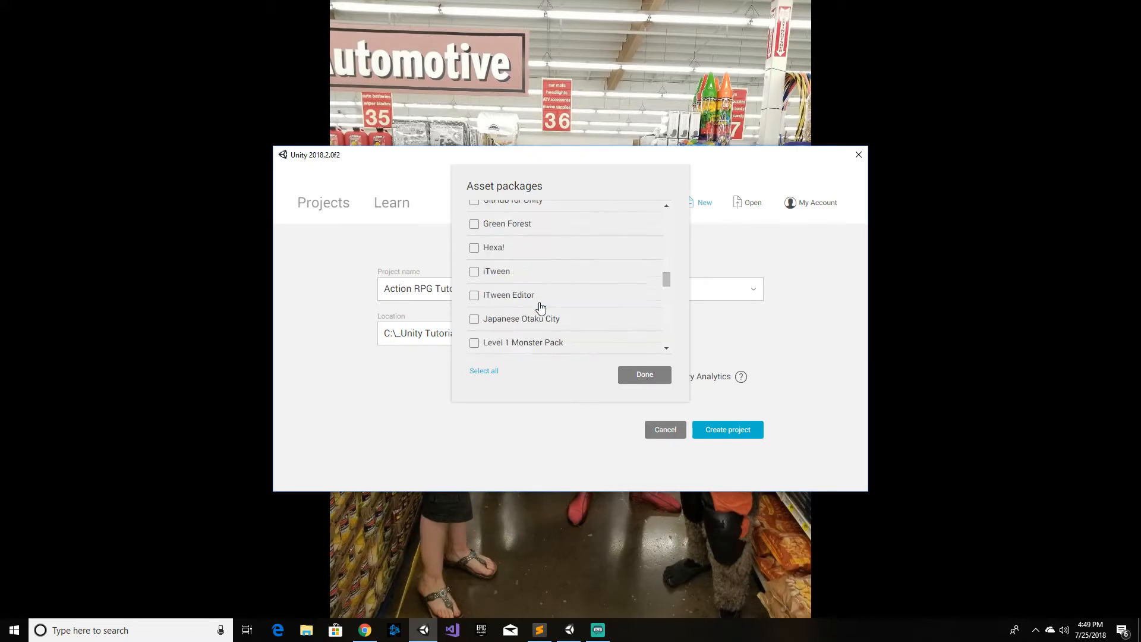
scroll(540, 307, down, 6)
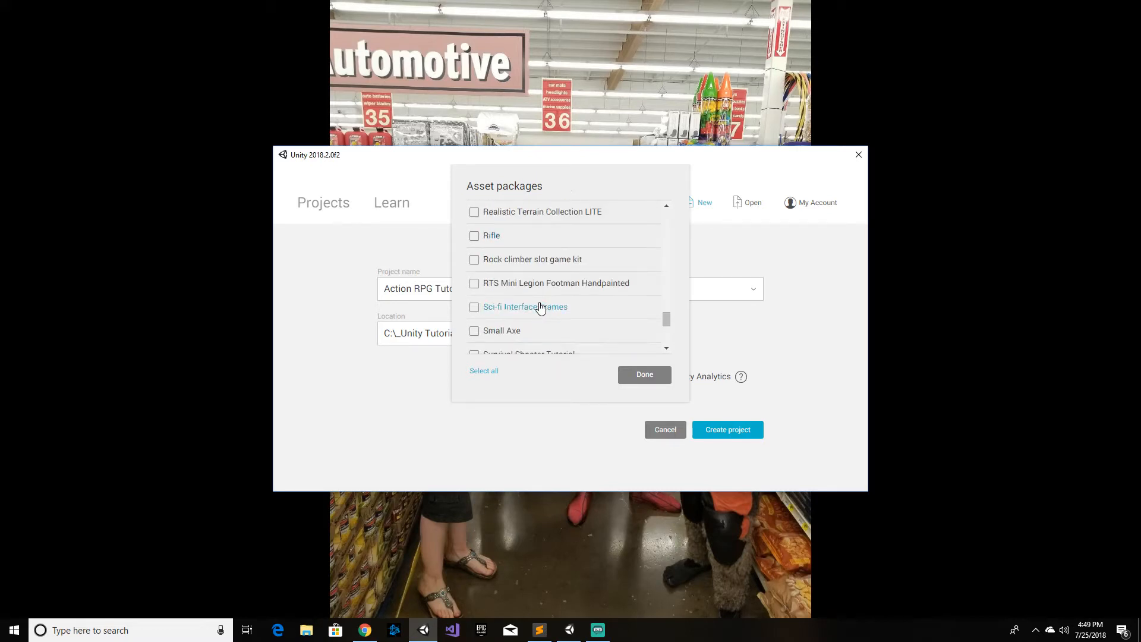
scroll(541, 307, down, 2)
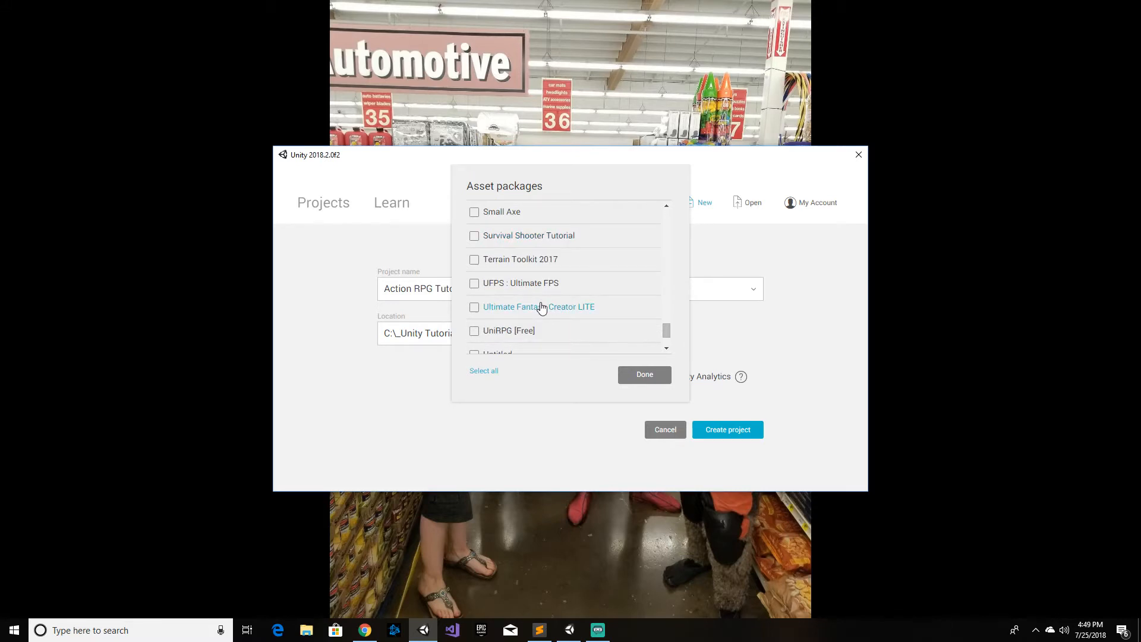
scroll(542, 307, up, 1)
scroll(542, 307, down, 2)
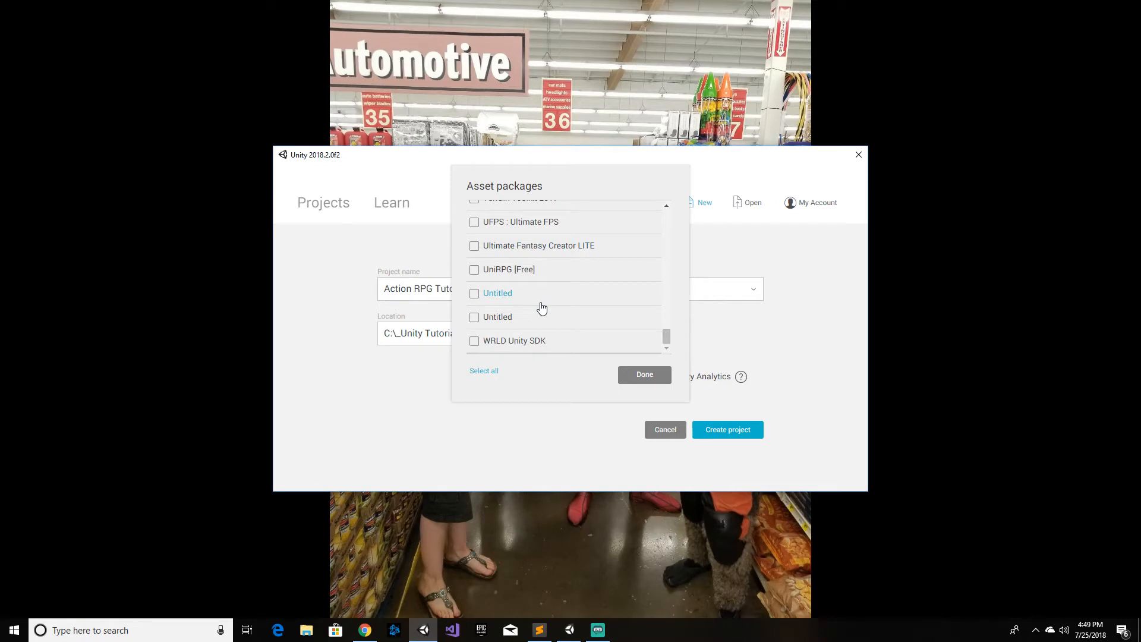
scroll(541, 307, up, 10)
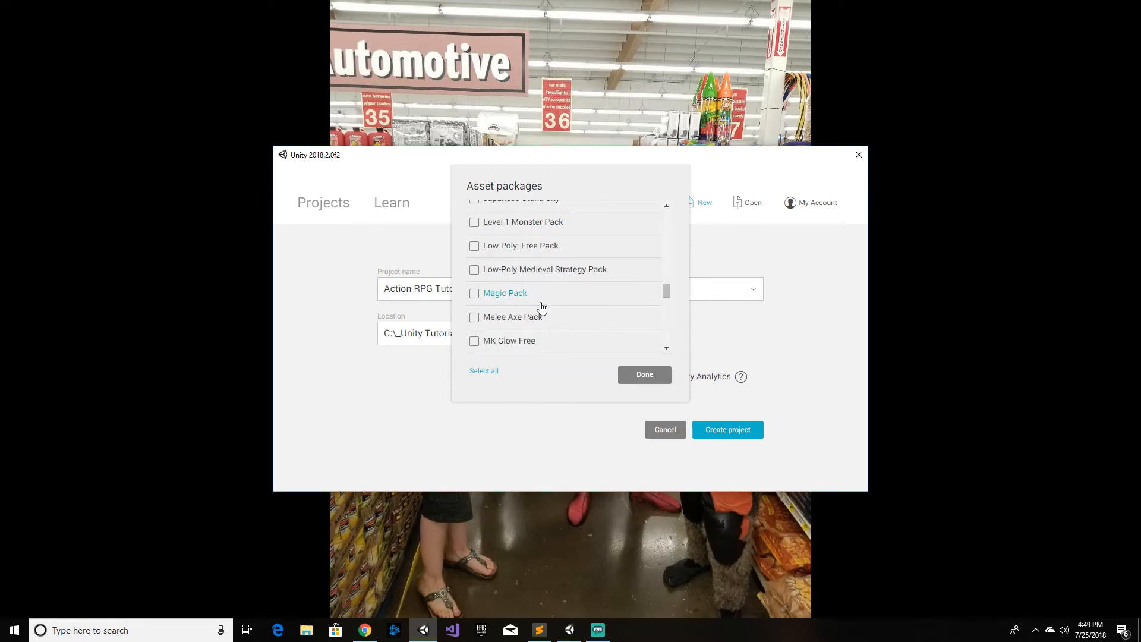
scroll(541, 307, up, 6)
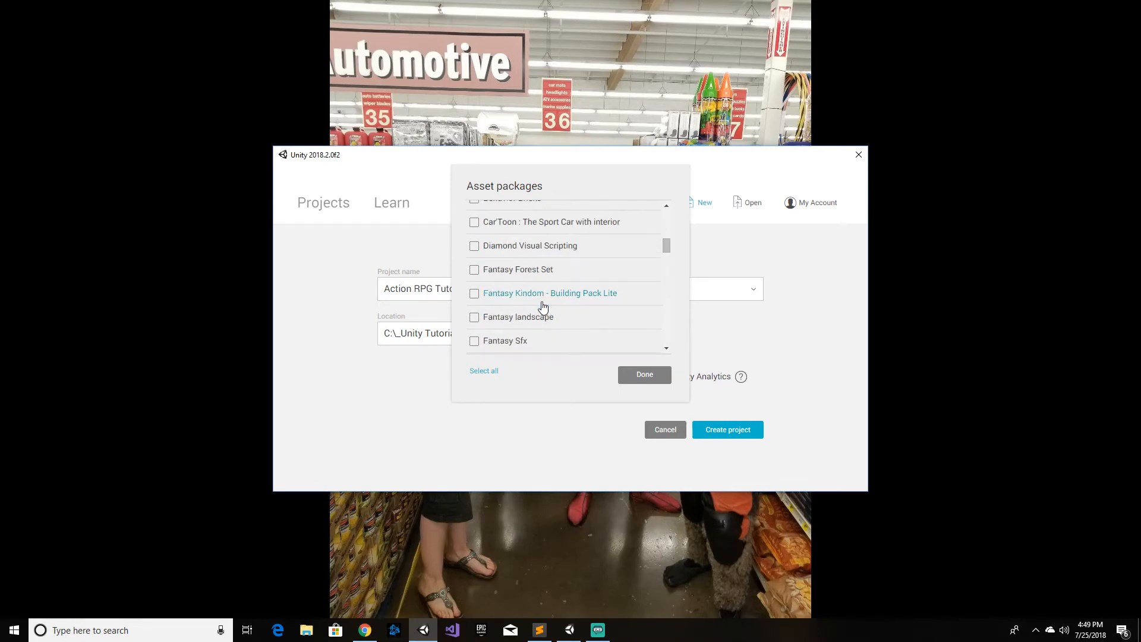
scroll(542, 307, up, 6)
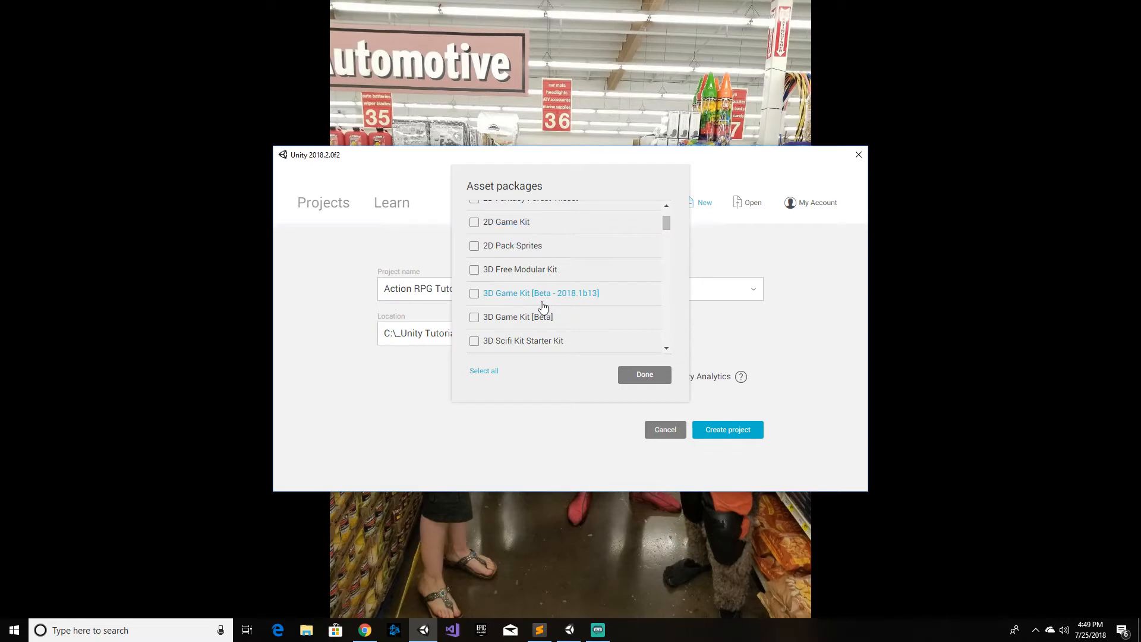
scroll(542, 307, up, 3)
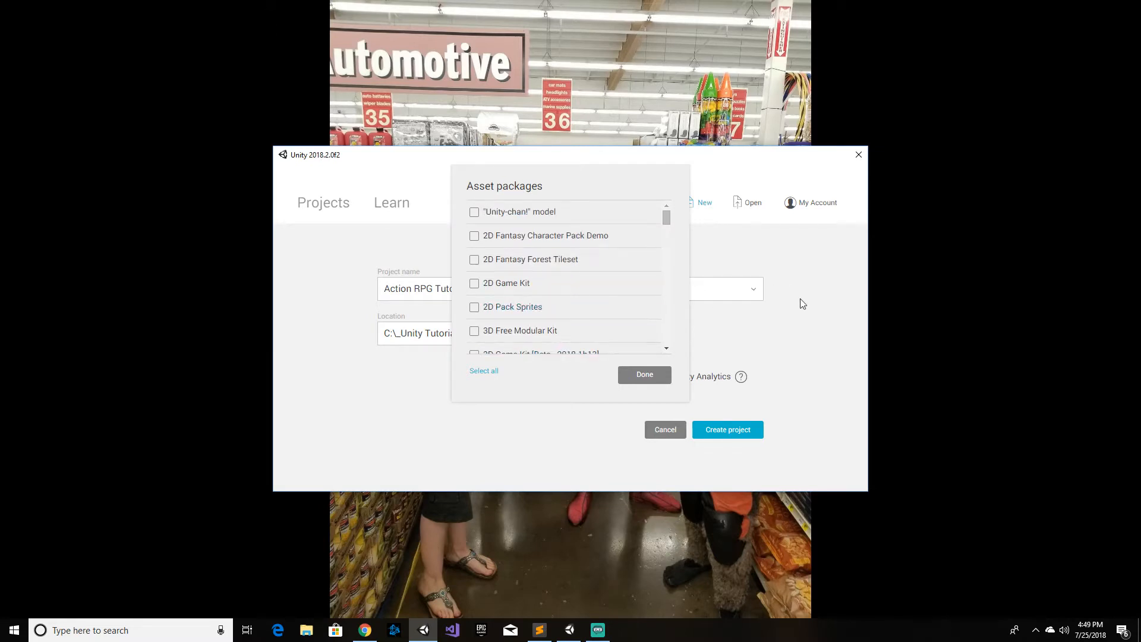
click(641, 375)
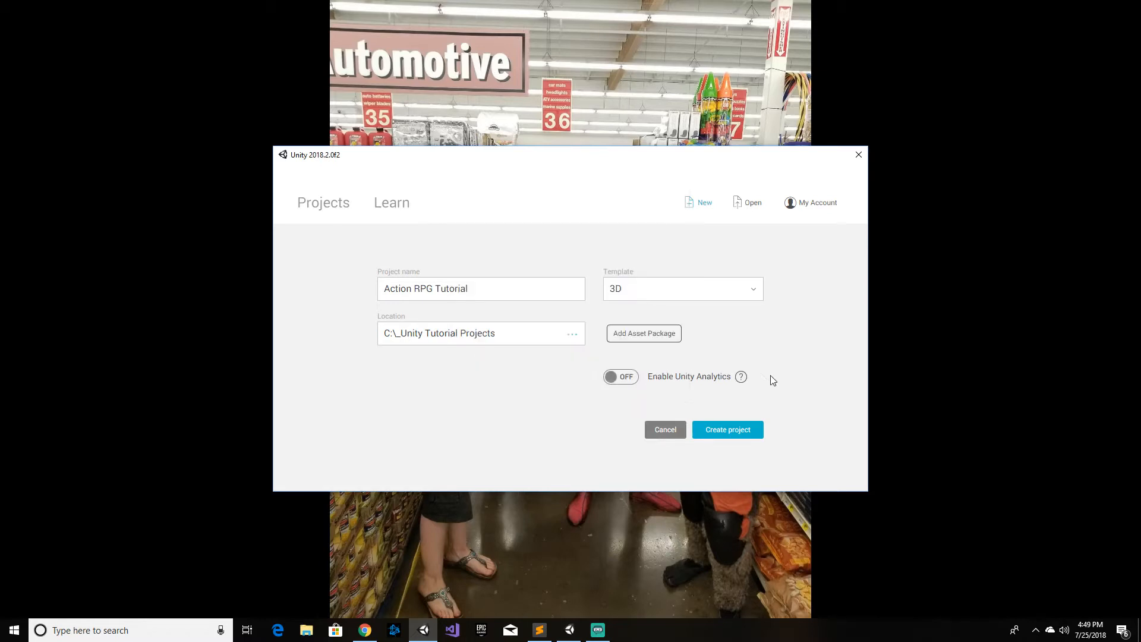
Step: Create the 3D project and import the complete Cameras standard asset package into it
click(731, 435)
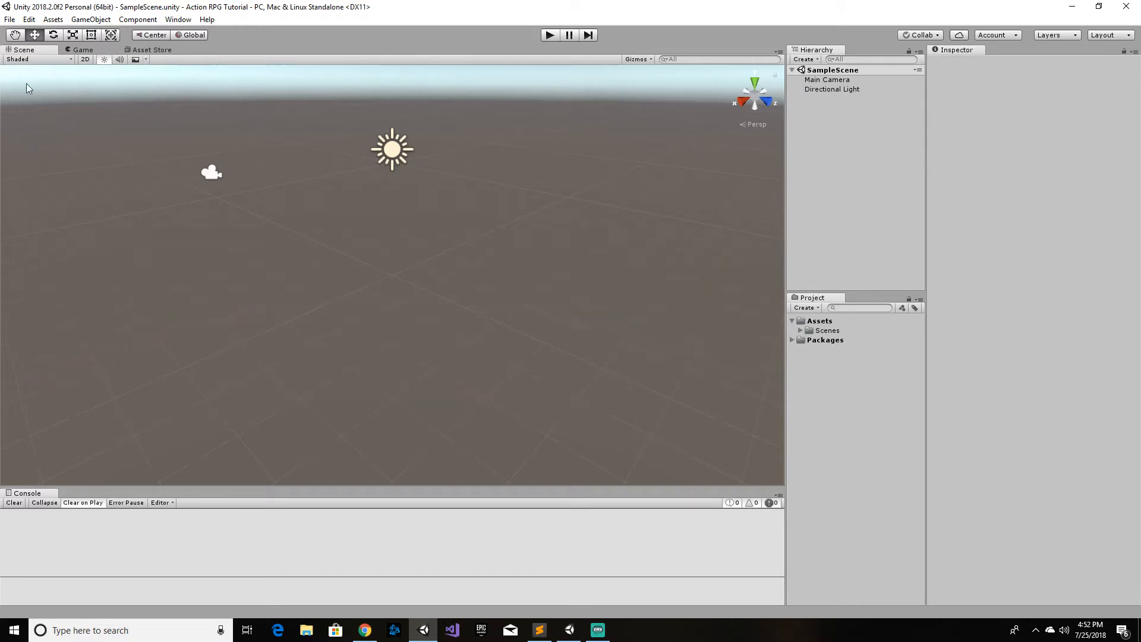
click(53, 20)
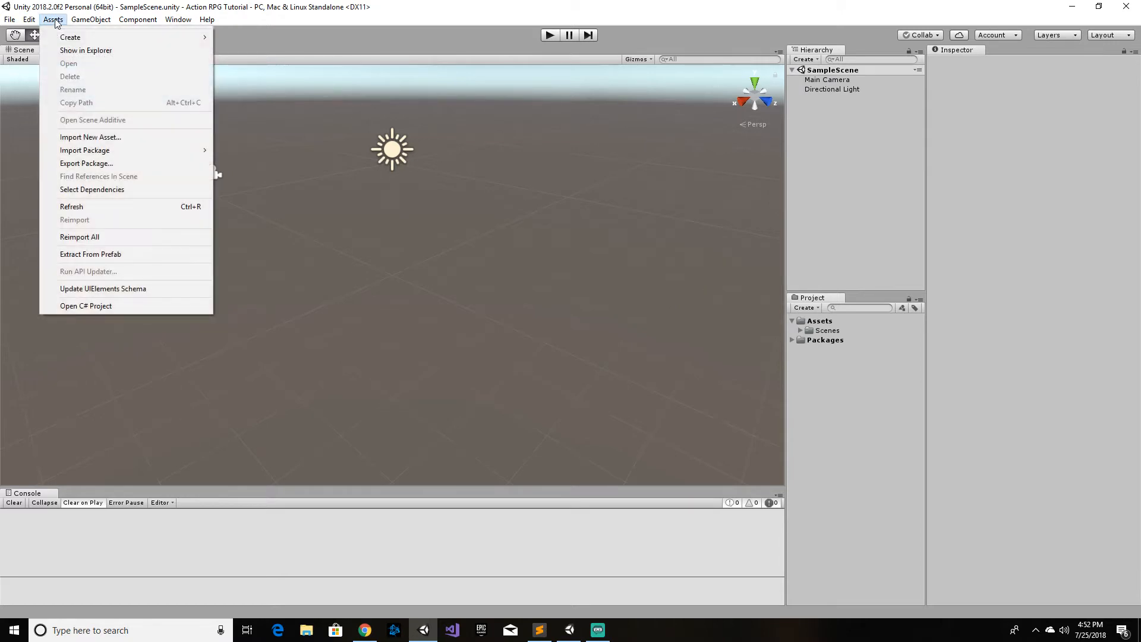
mouse_move(175, 154)
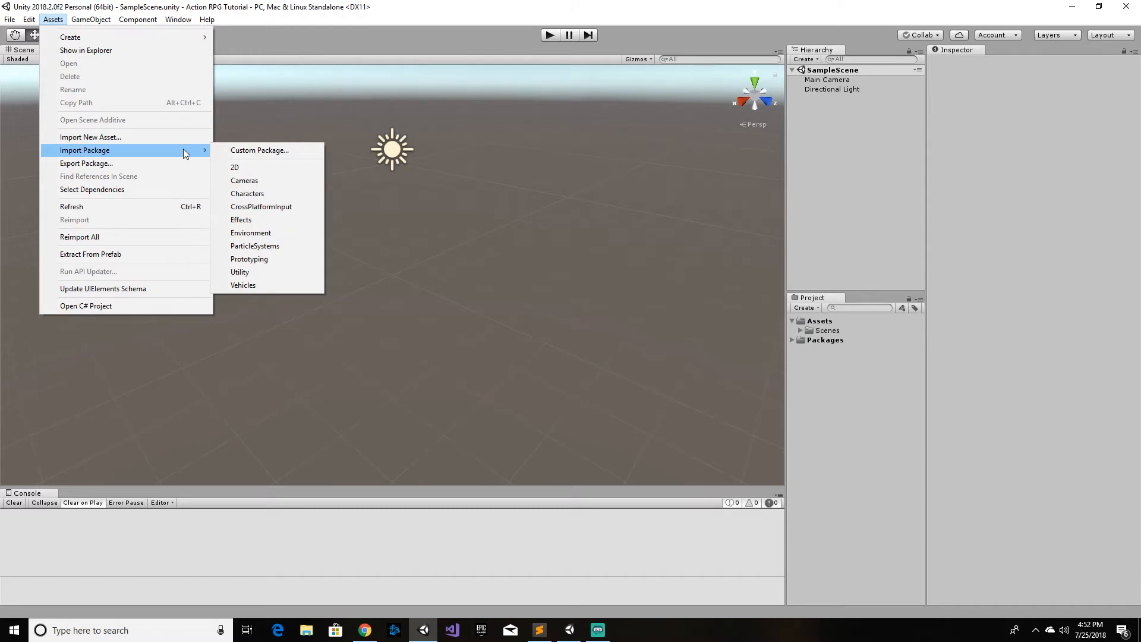
click(255, 183)
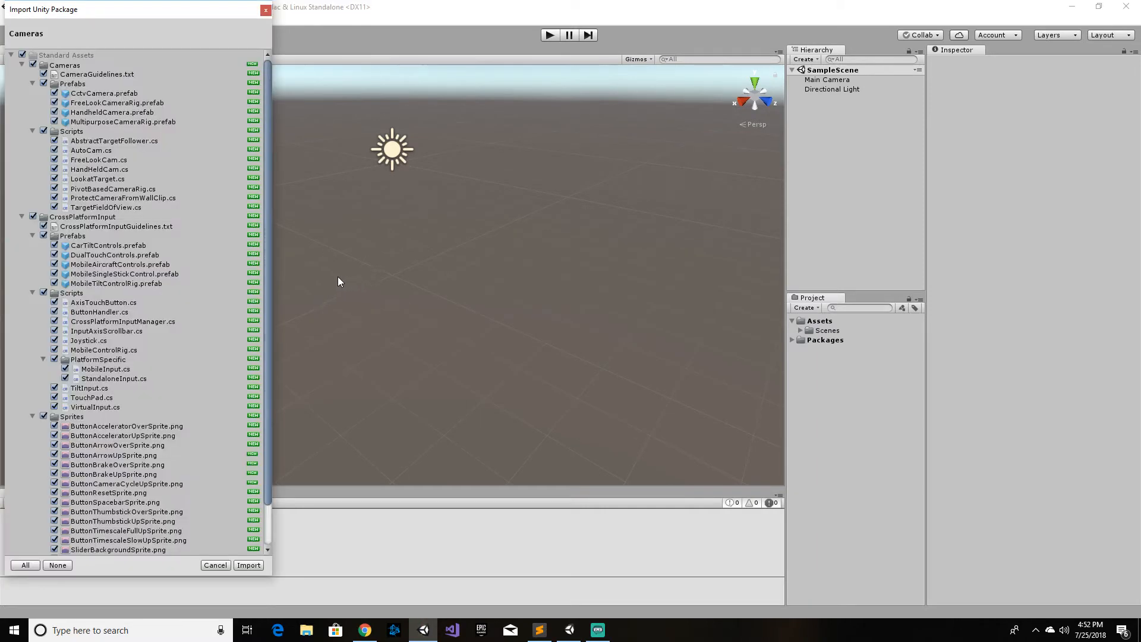
click(249, 565)
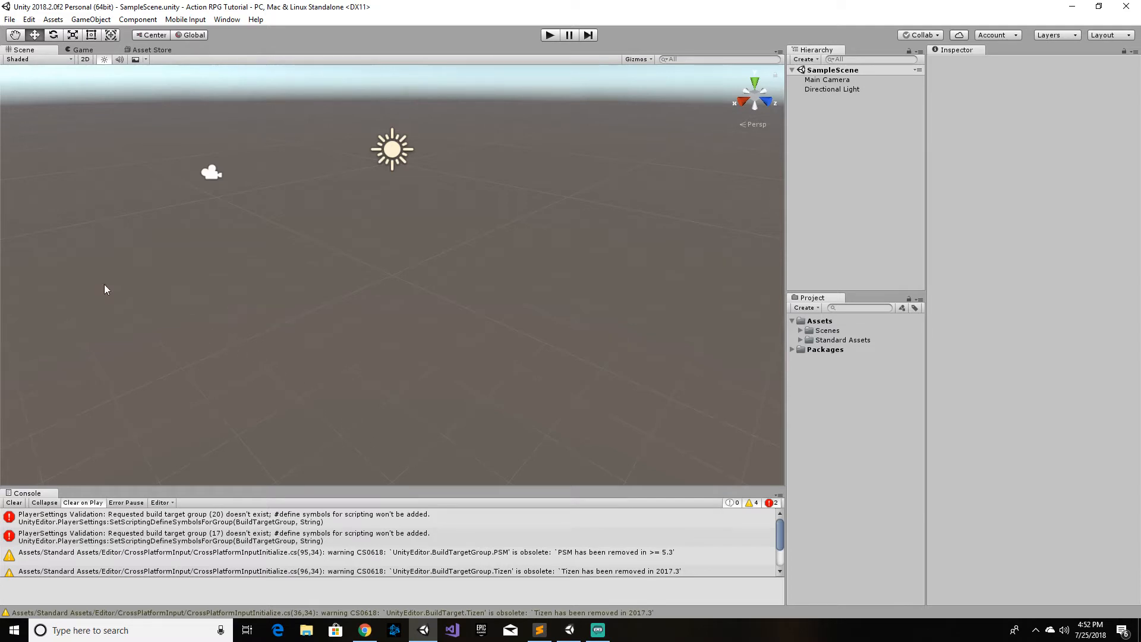
Step: Import the Characters standard asset package with all of its preselected items
click(53, 21)
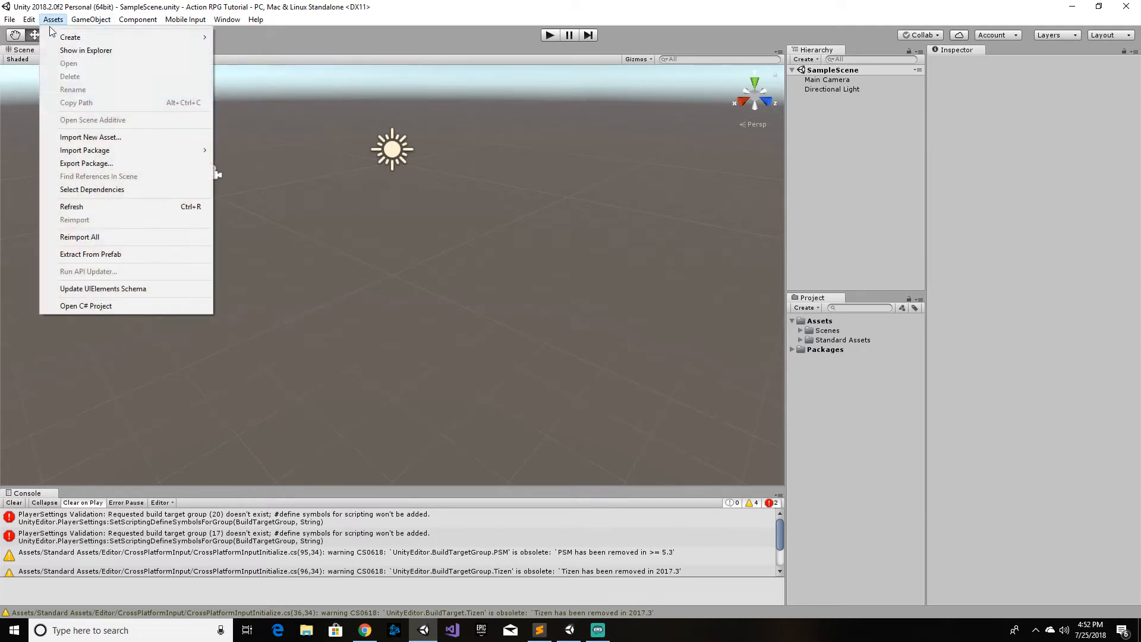
mouse_move(94, 154)
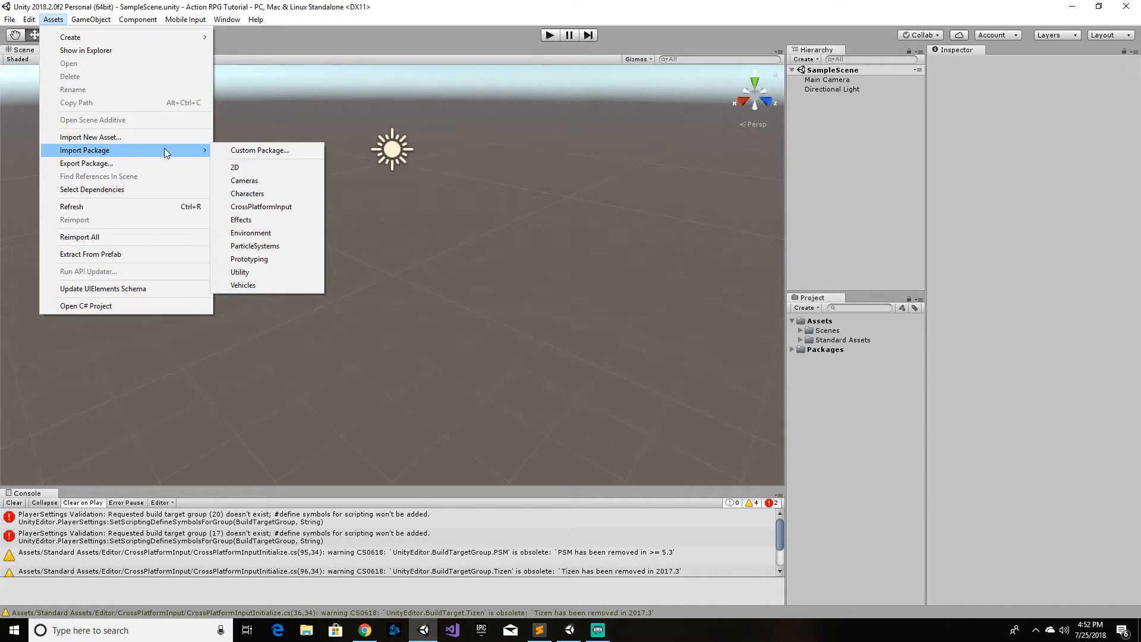
click(247, 194)
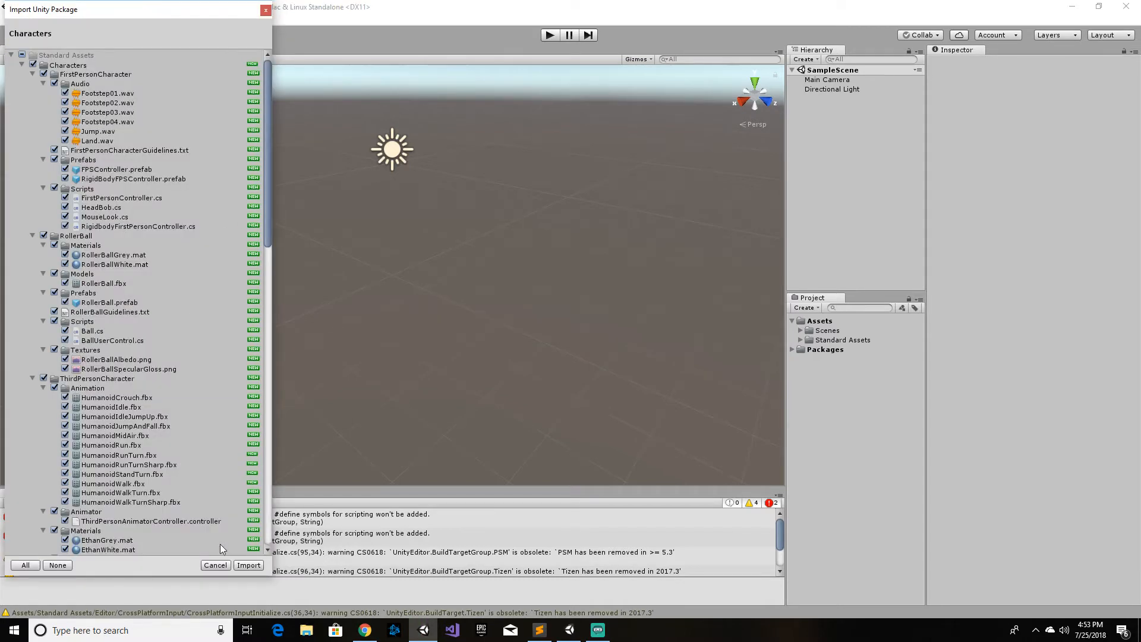
click(249, 565)
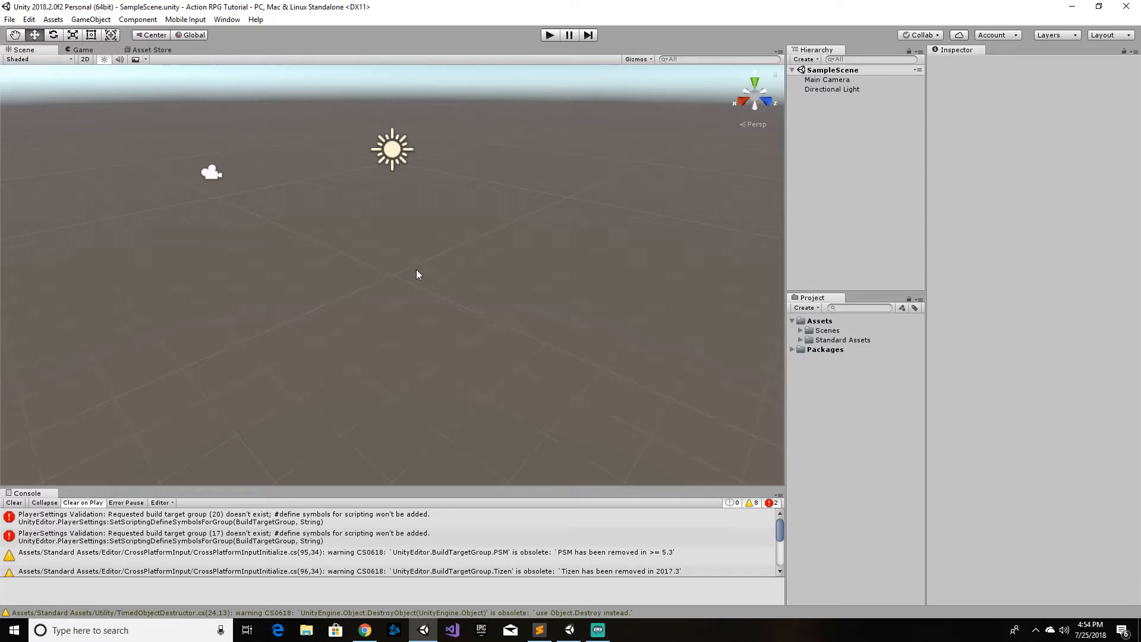
Step: Open the Asset Store, search it for "terrain" and limit the results to free assets only
click(228, 20)
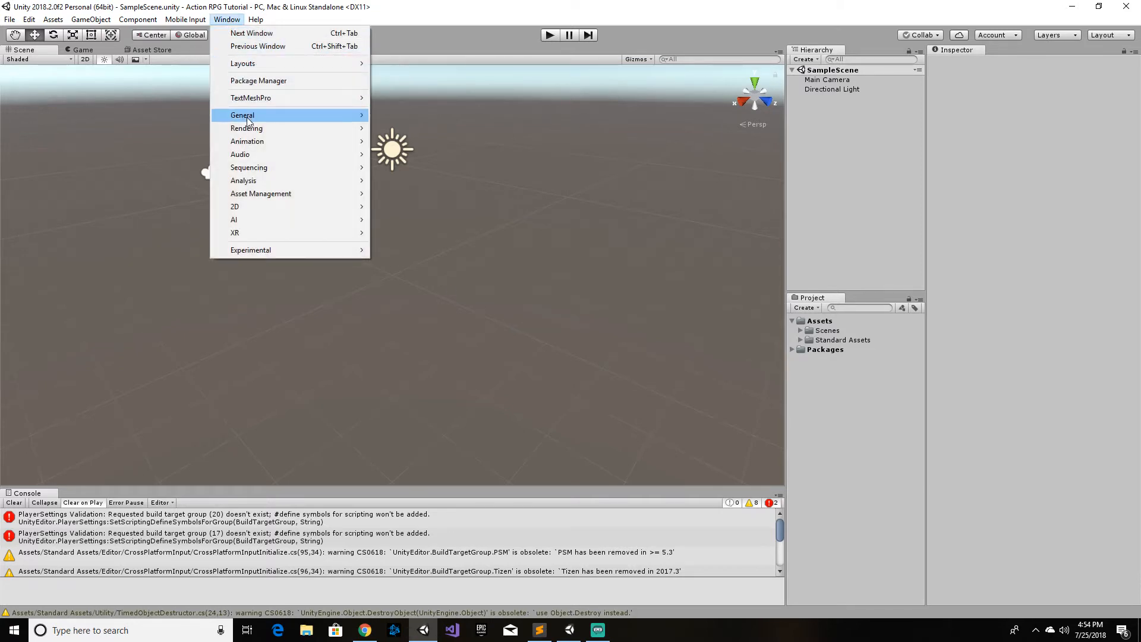
mouse_move(290, 116)
click(436, 216)
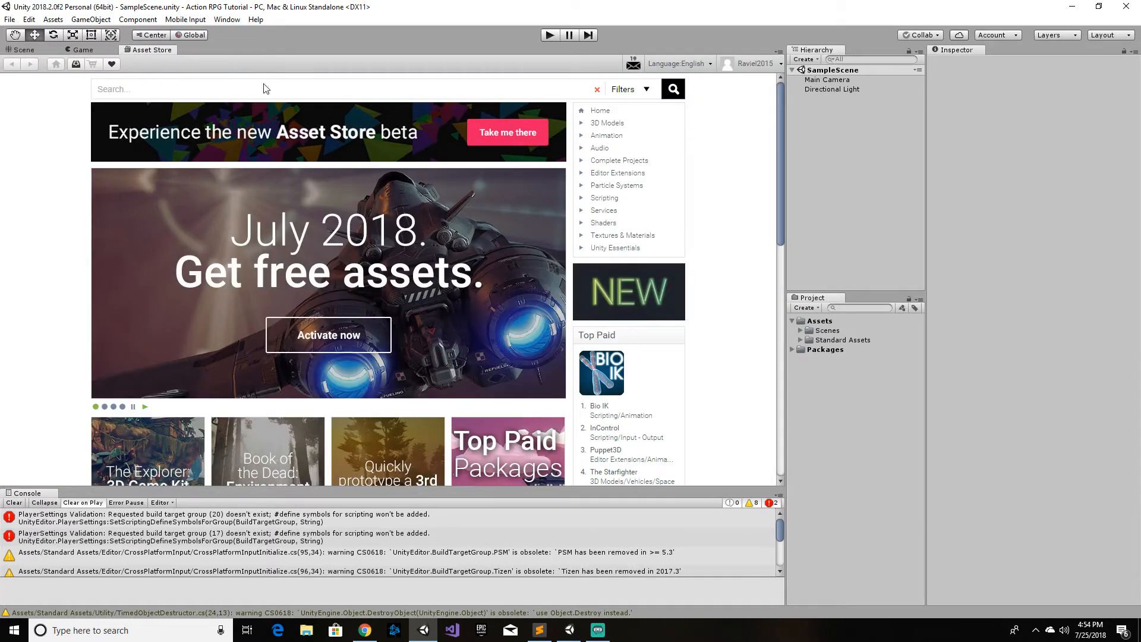
click(268, 88)
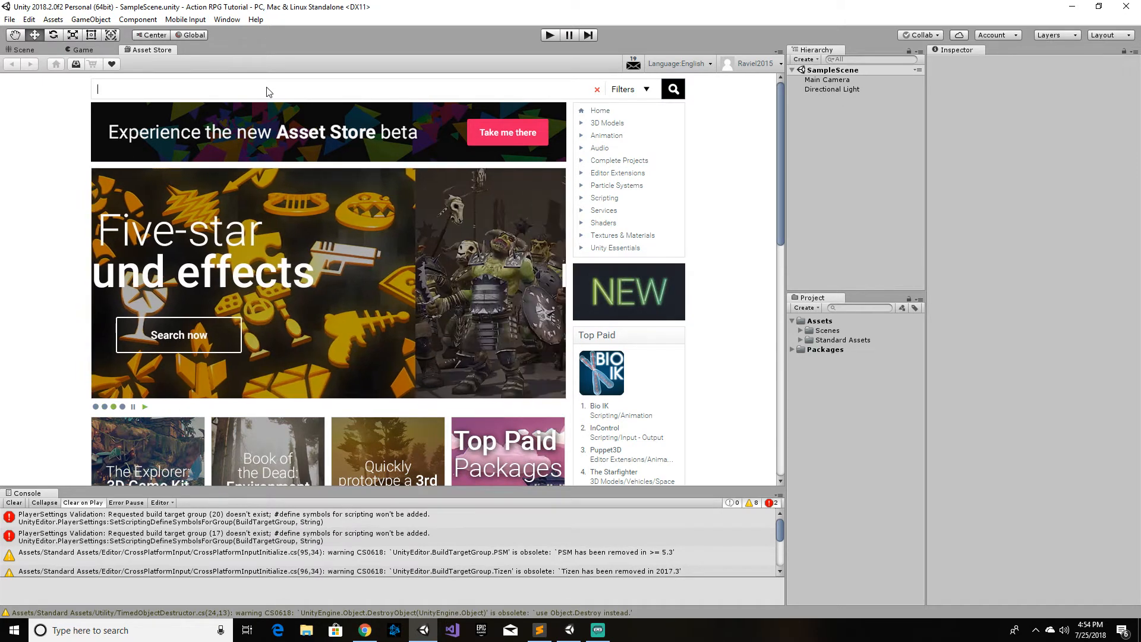
text(te)
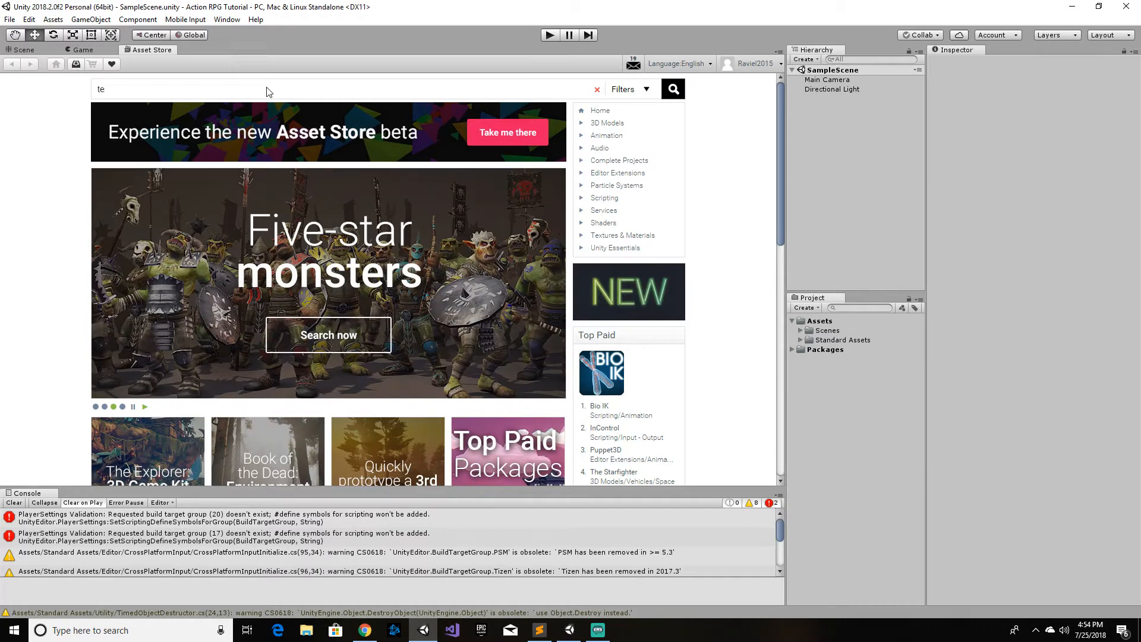
text(m)
text(rain)
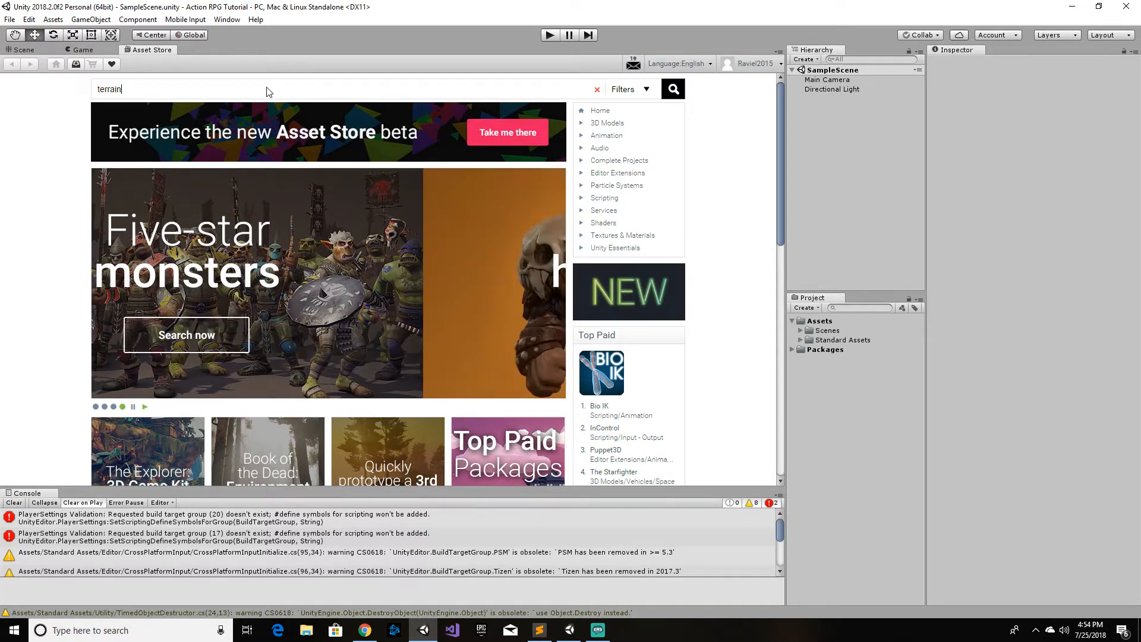
key(Return)
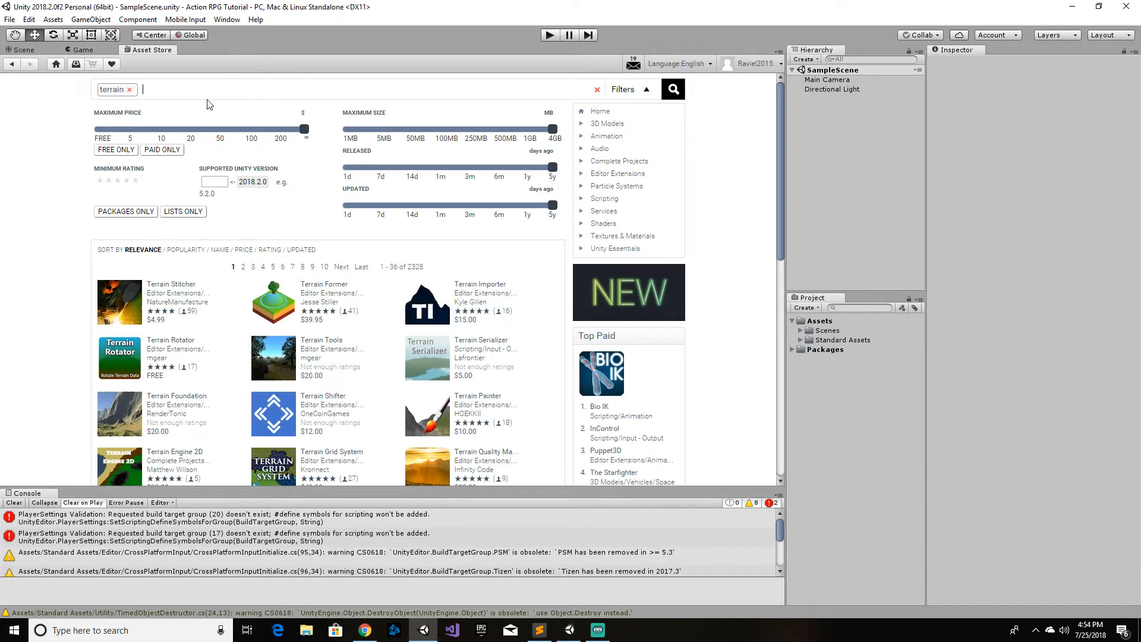
click(115, 151)
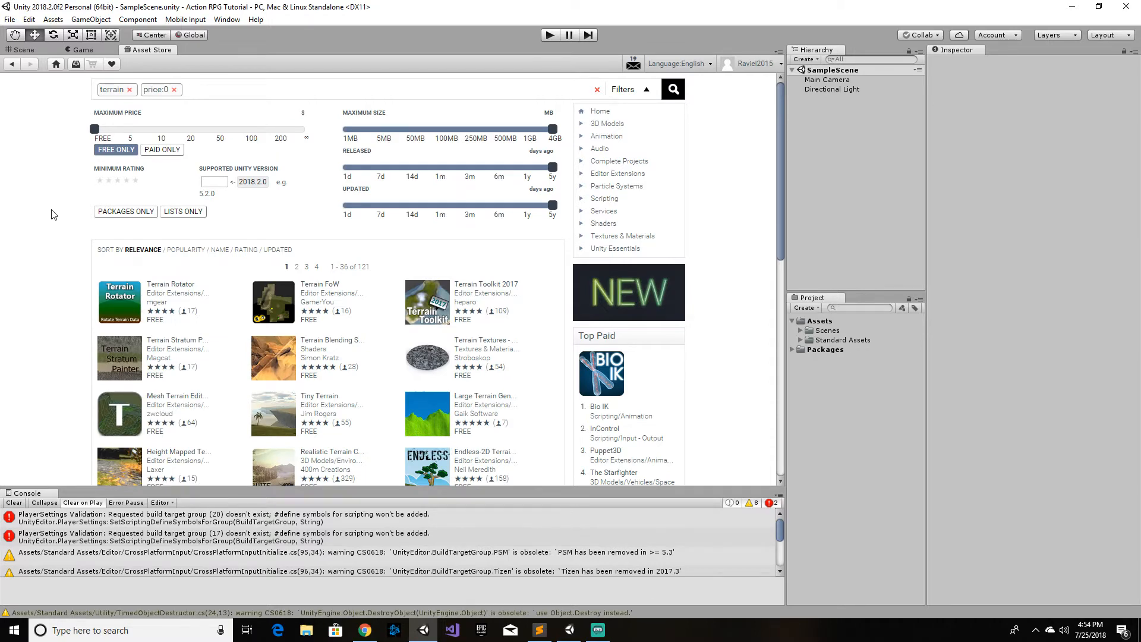
Step: Import the Realistic Terrain Collection LITE package from the search results, accepting the API update, and return to the Scene view
scroll(54, 214, down, 2)
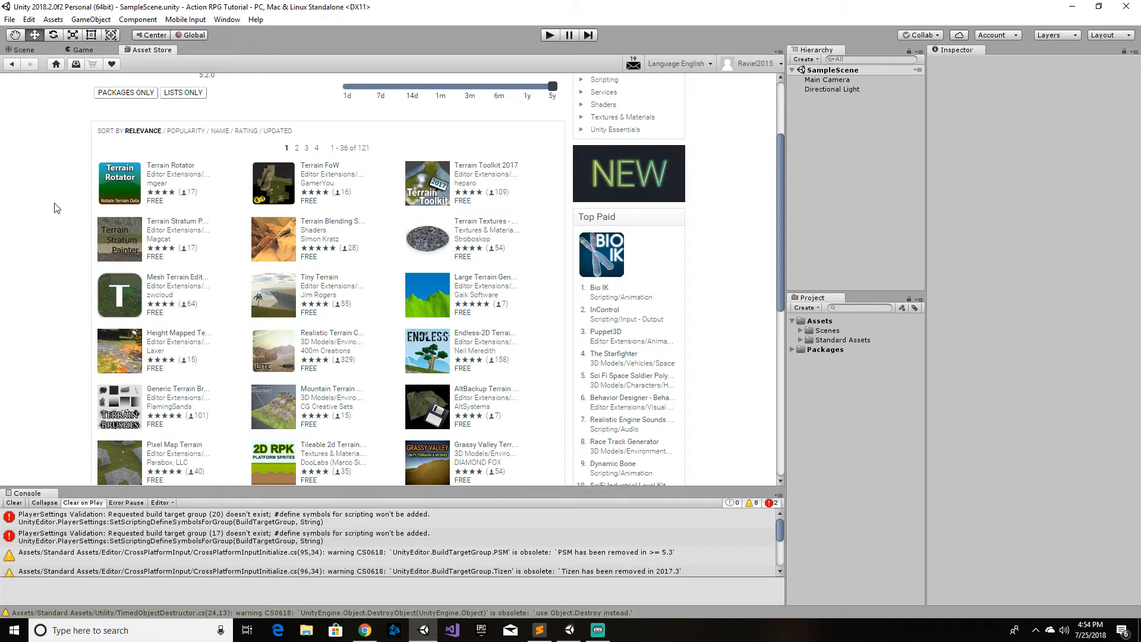
click(327, 334)
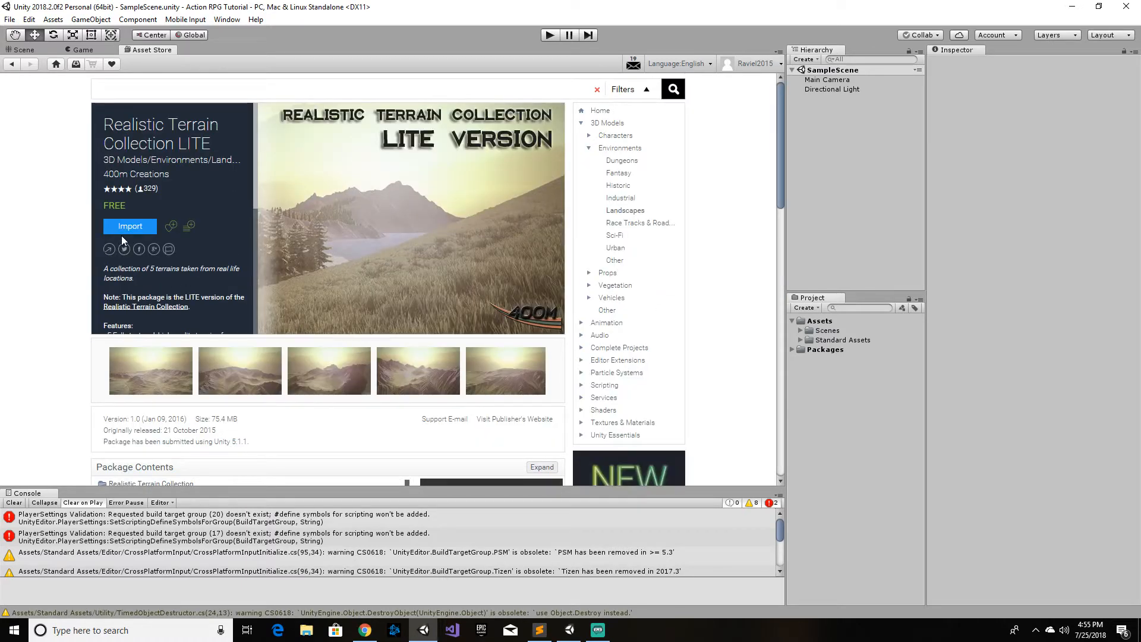
click(128, 227)
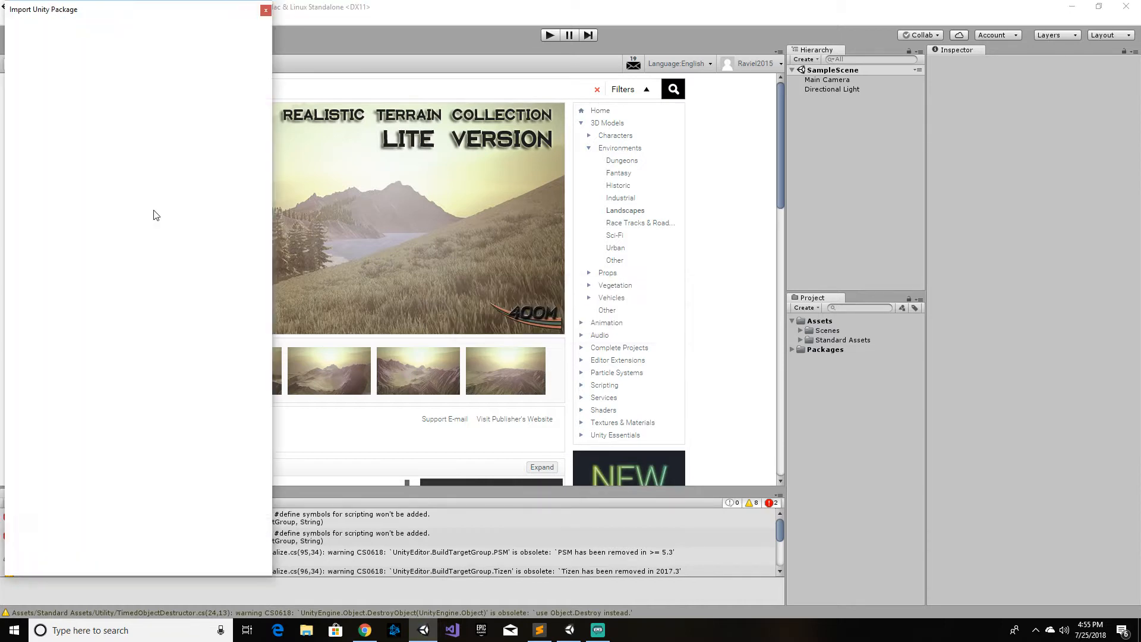
click(248, 565)
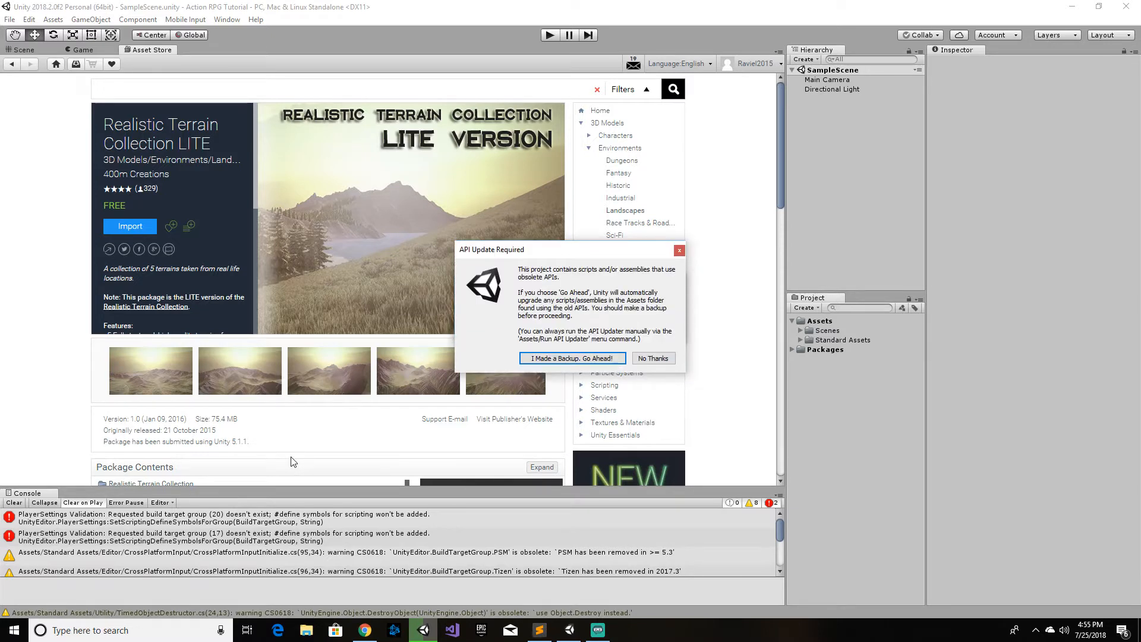
click(561, 360)
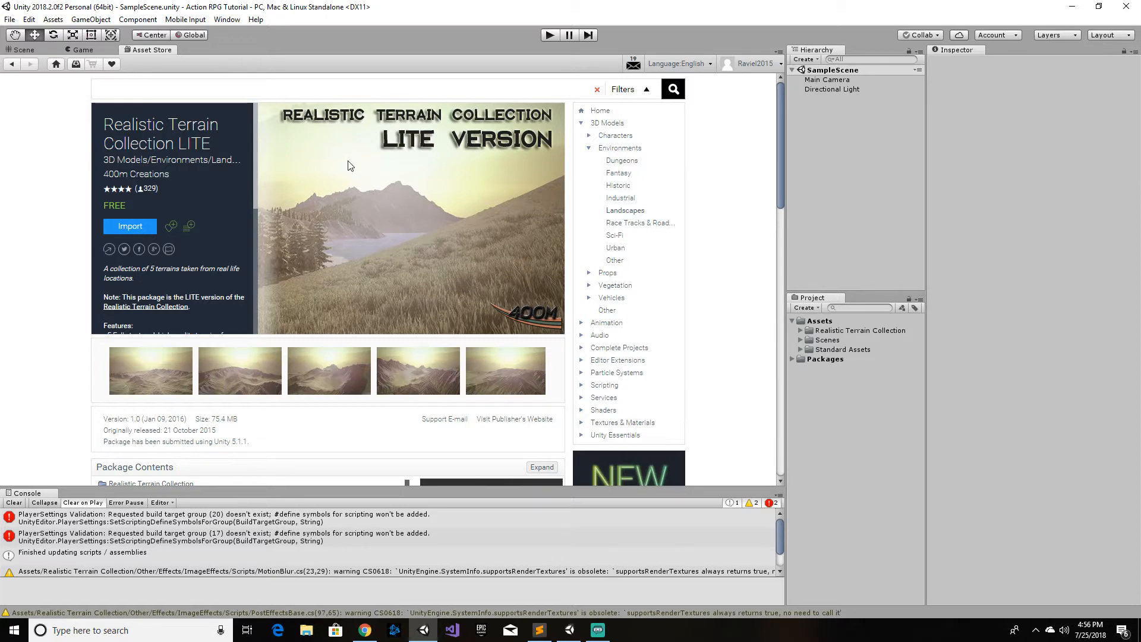
click(23, 50)
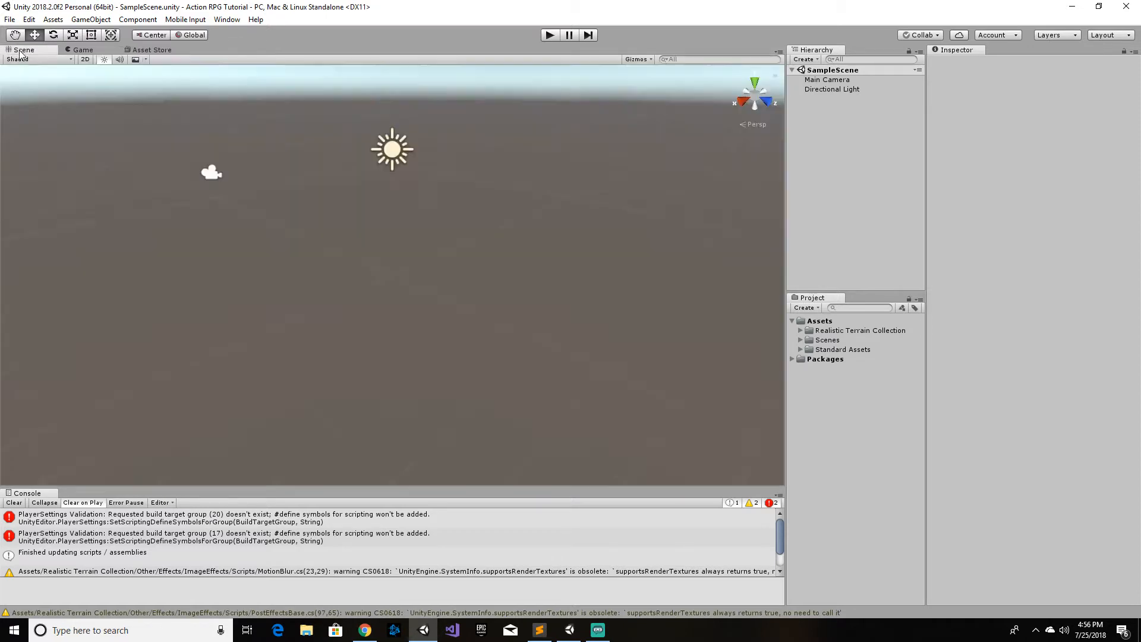
Step: Add the High Resolution_1 terrain from the Realistic Terrain Collection's Terrain1 folder to the scene
click(801, 331)
click(809, 350)
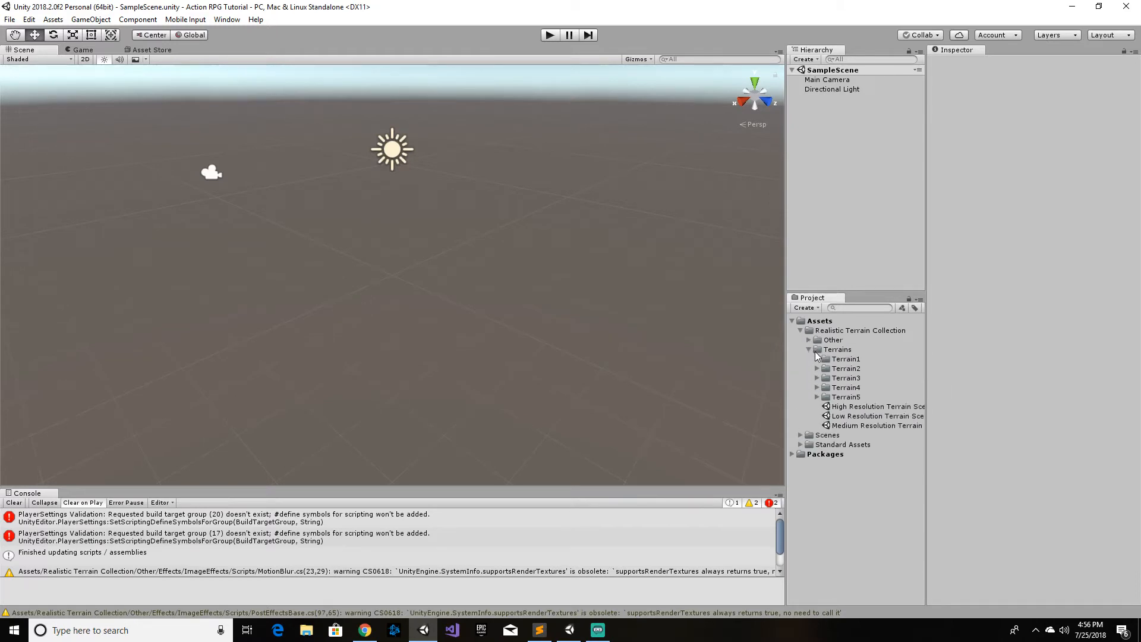
click(817, 359)
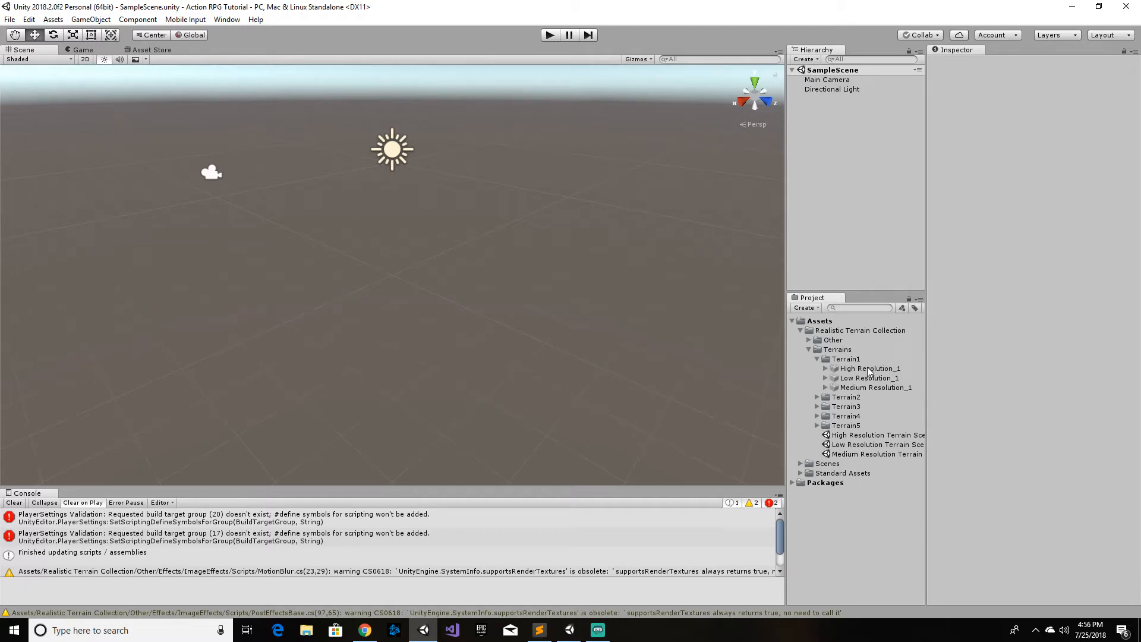
drag(868, 371, 440, 275)
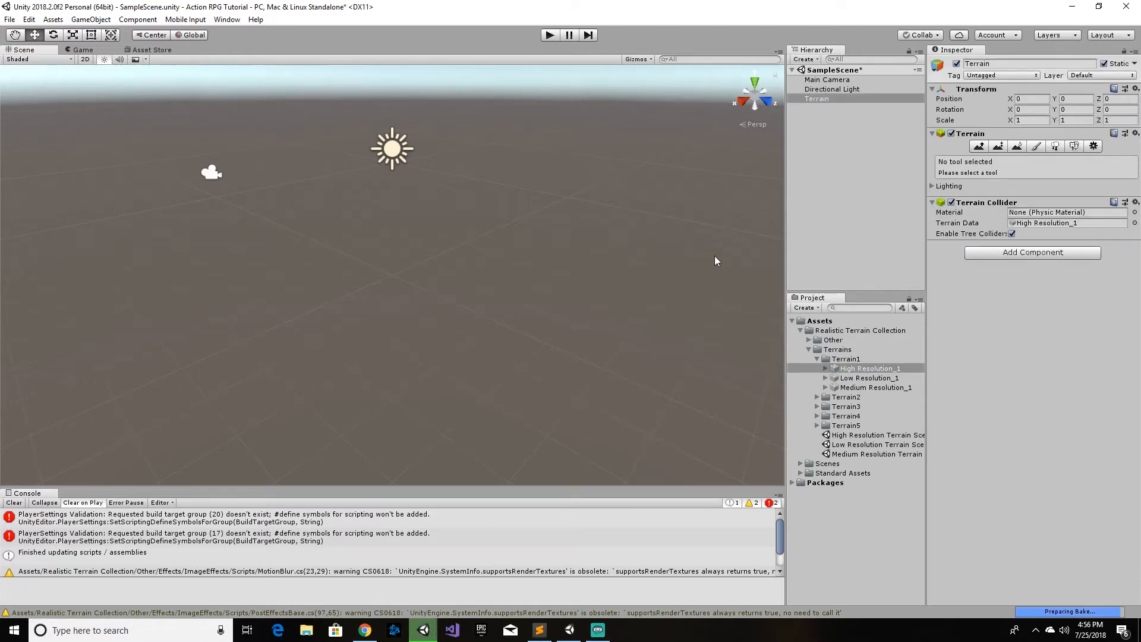
Step: Frame the new terrain and examine its mountains, stony paths and grass textures from several angles and up close
click(826, 100)
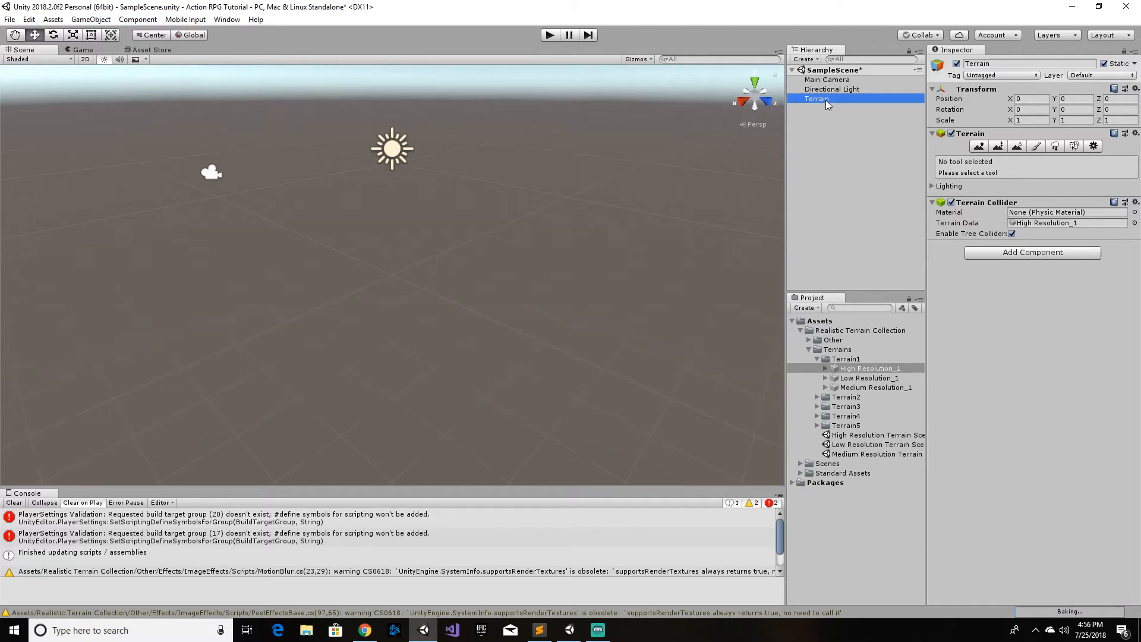
key(f)
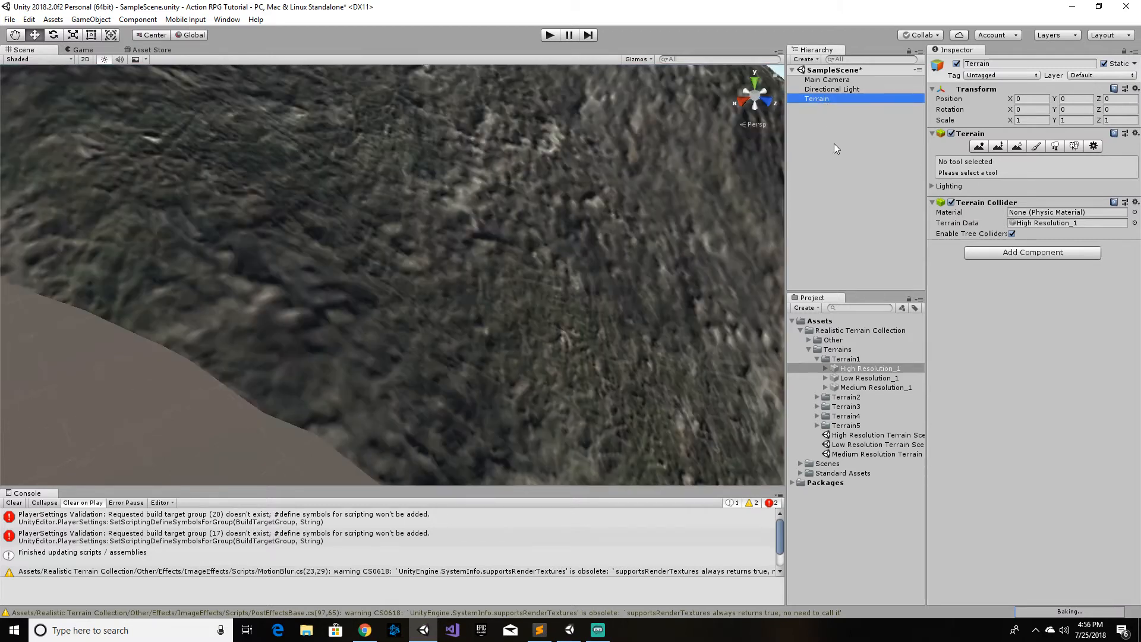
scroll(545, 218, up, 5)
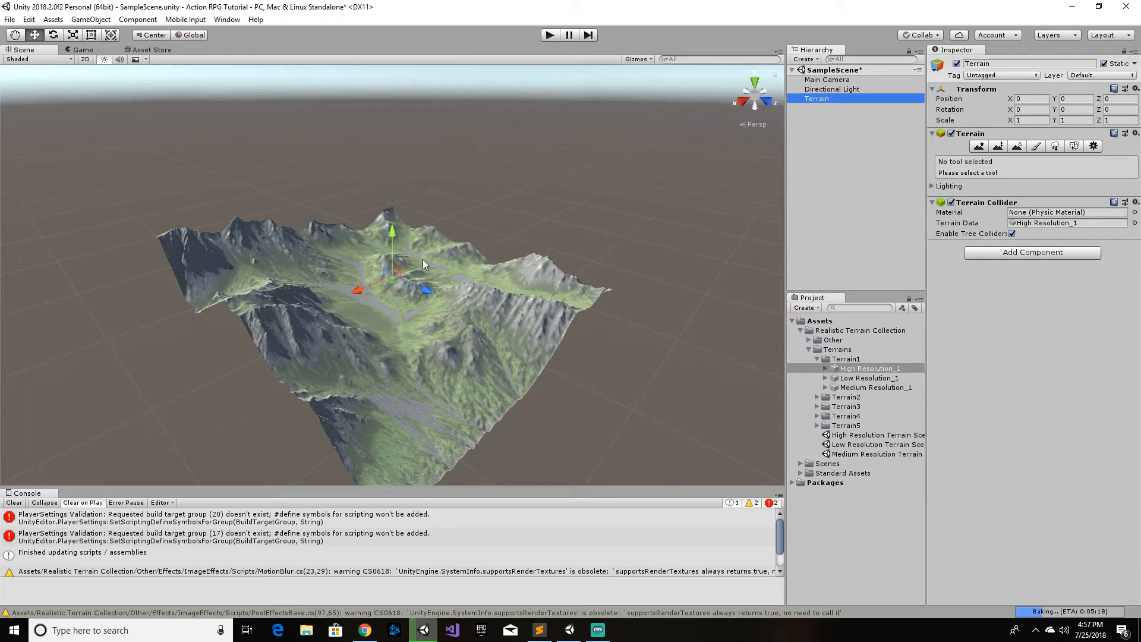
scroll(437, 270, up, 2)
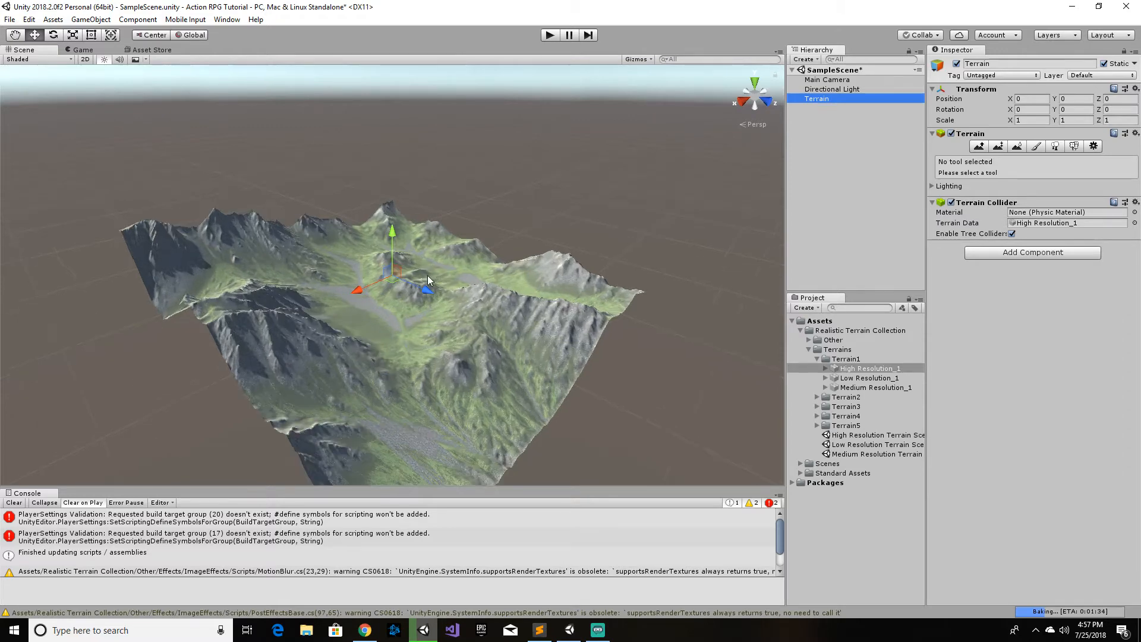
alt+drag(428, 277, 447, 312)
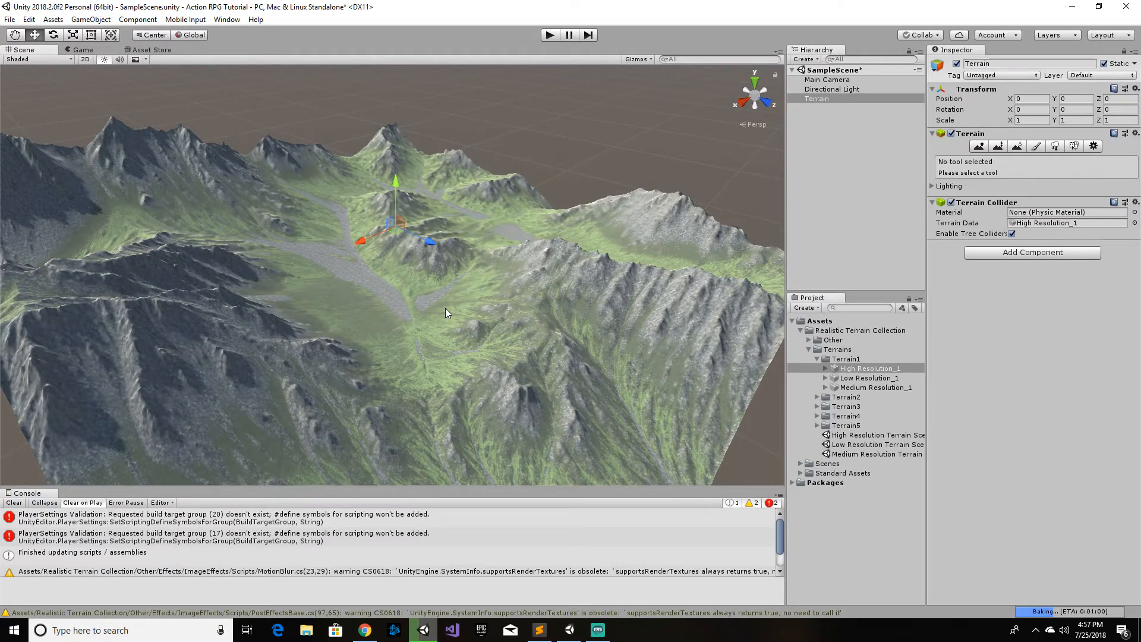
scroll(445, 307, up, 2)
scroll(448, 305, up, 1)
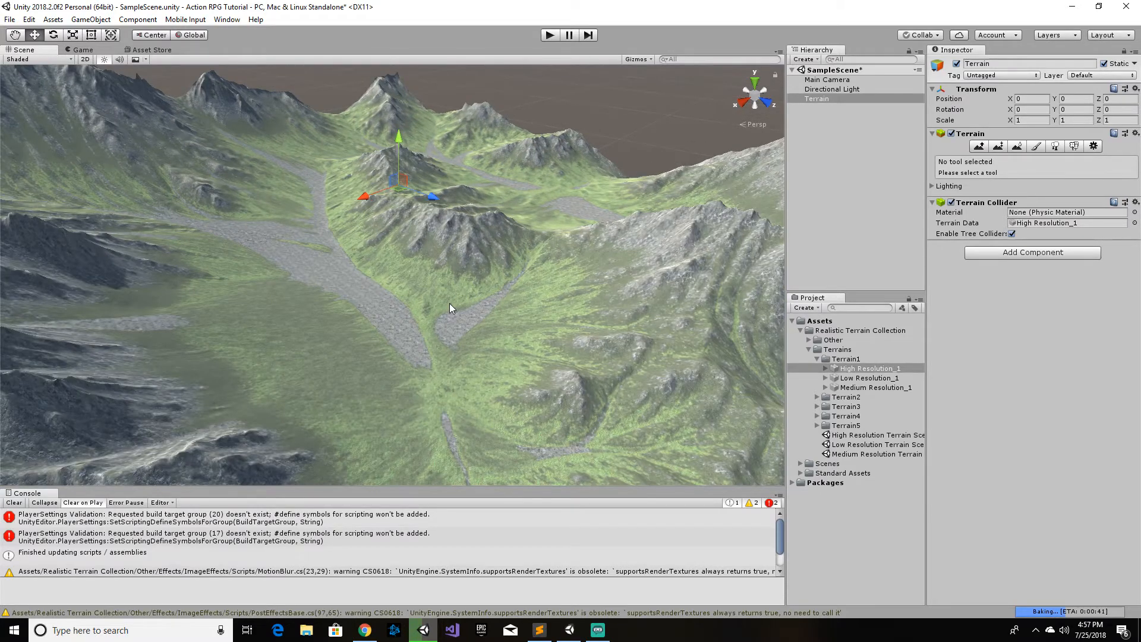
scroll(450, 307, up, 1)
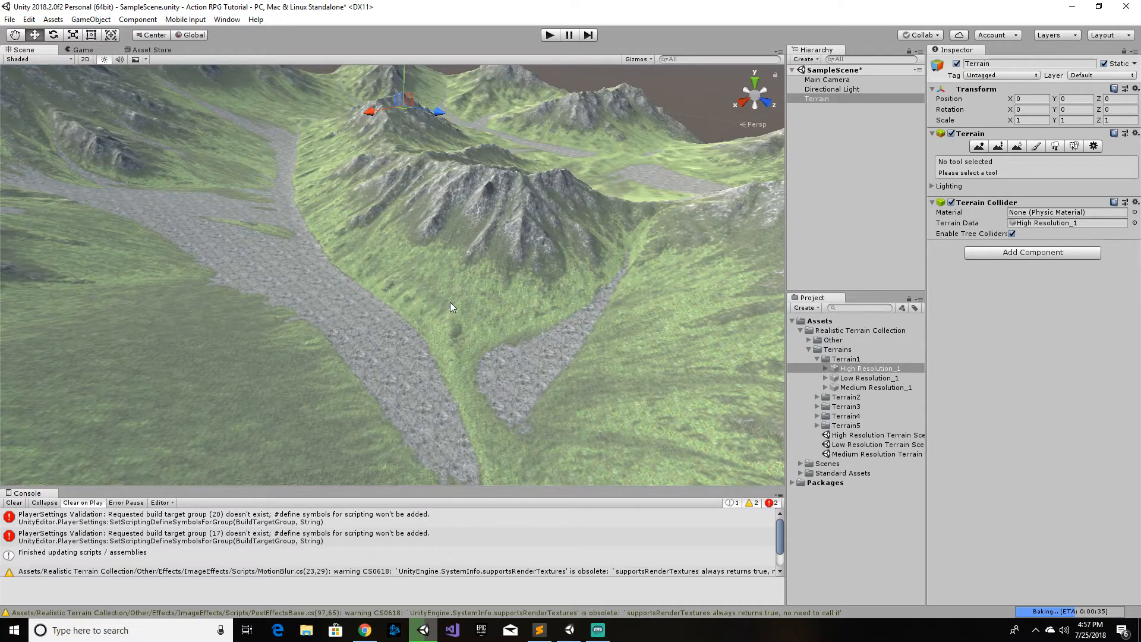
alt+drag(451, 302, 666, 233)
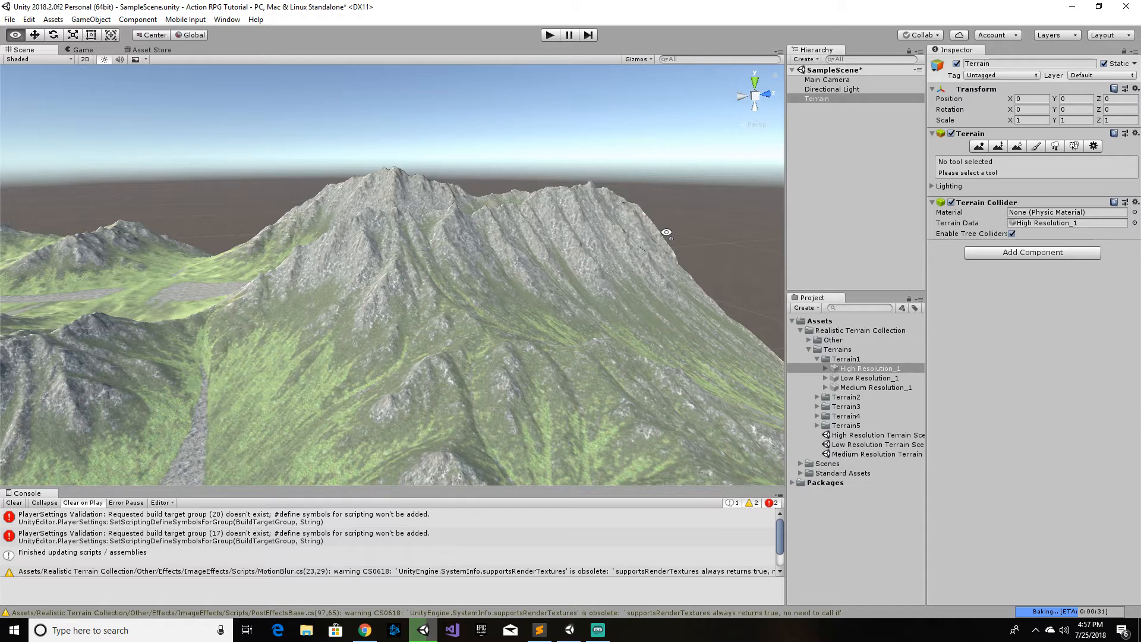
alt+drag(667, 233, 526, 246)
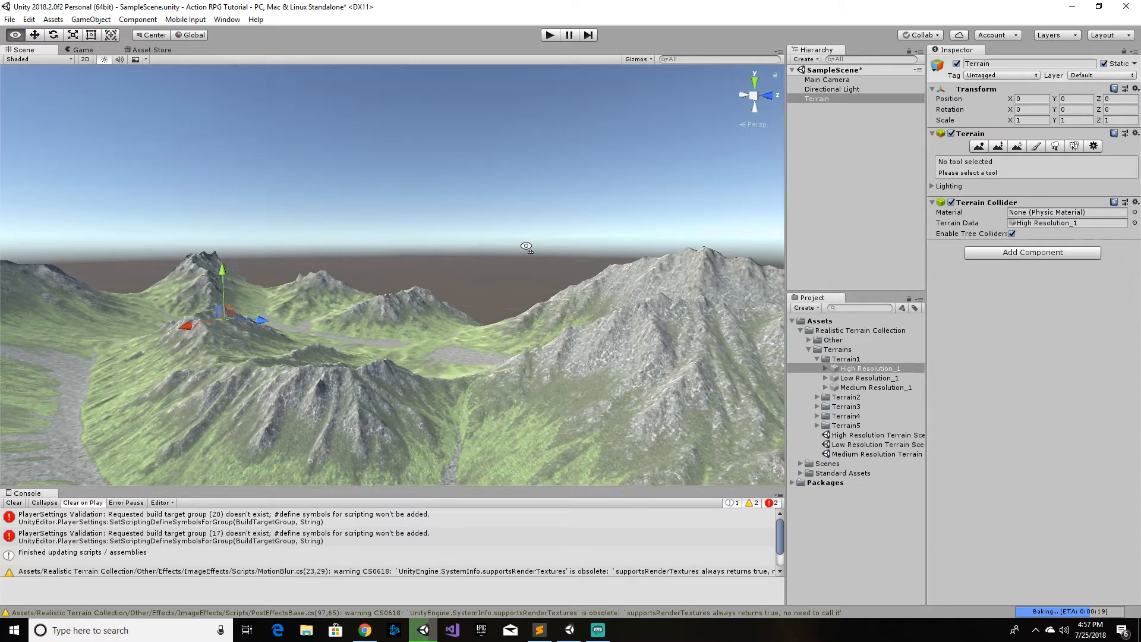
alt+drag(526, 247, 563, 289)
right_drag(563, 289, 565, 307)
key(w)
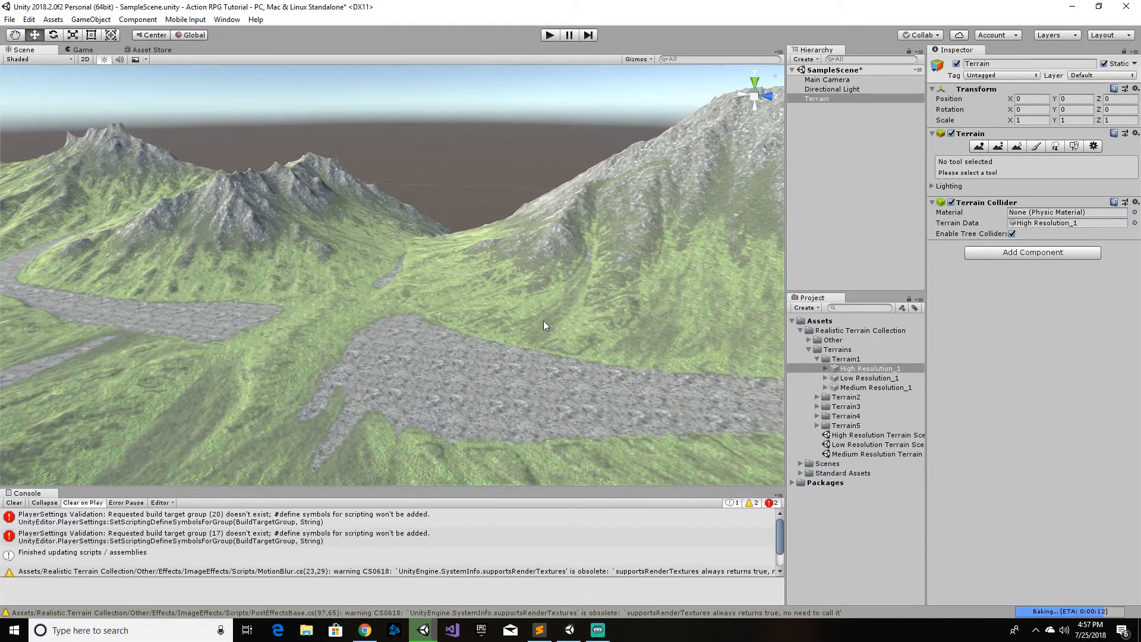
scroll(485, 365, up, 10)
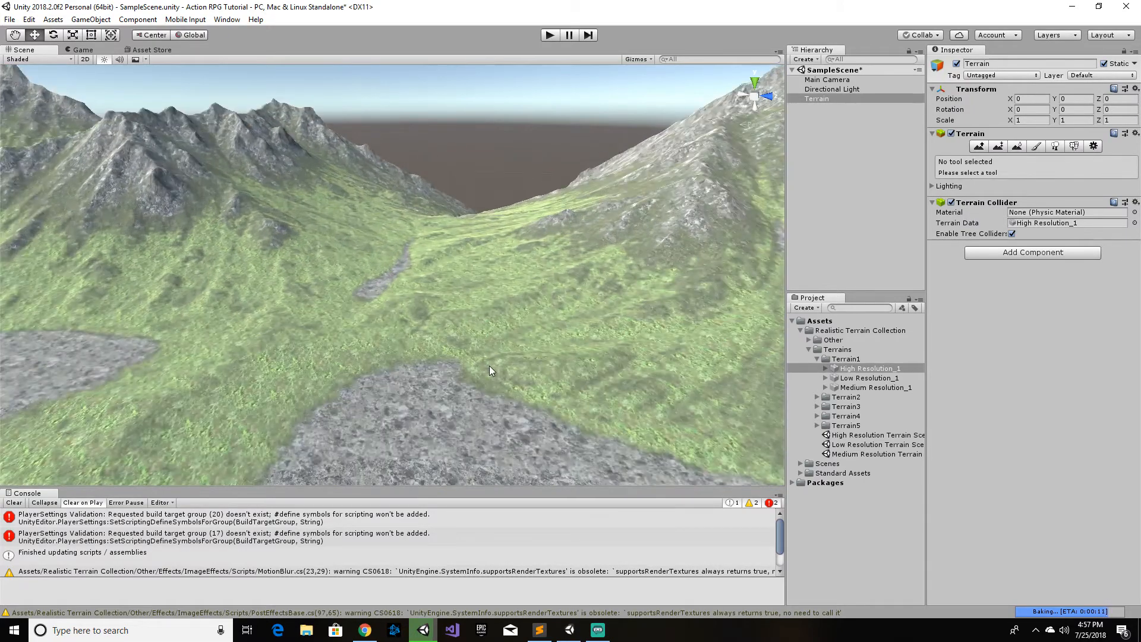
right_drag(492, 358, 900, 370)
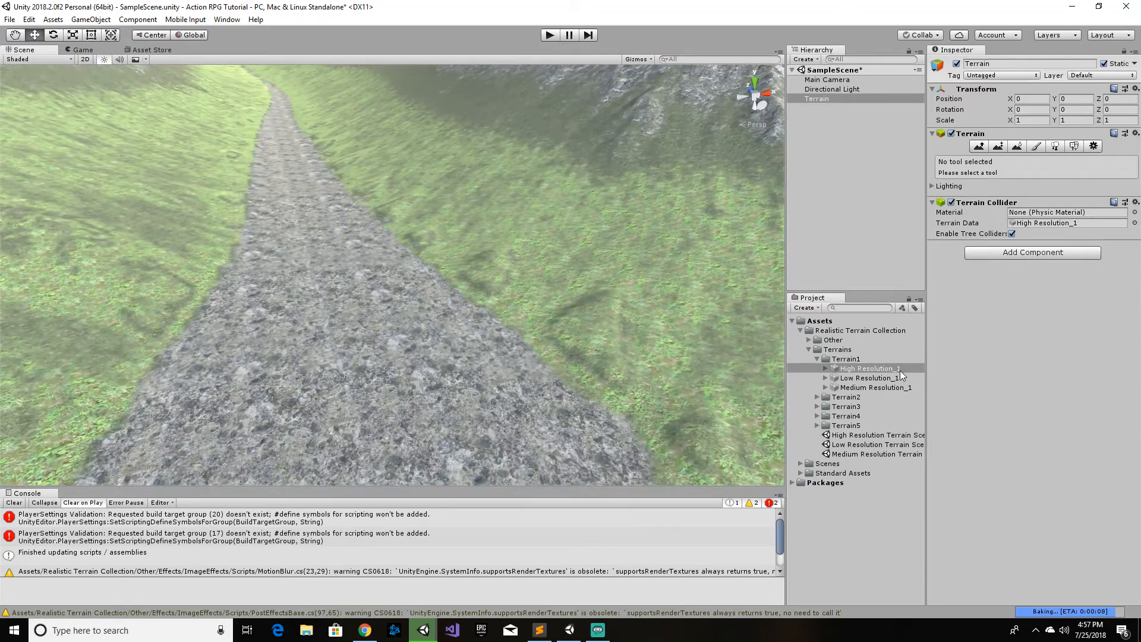
click(900, 369)
right_drag(723, 344, 782, 297)
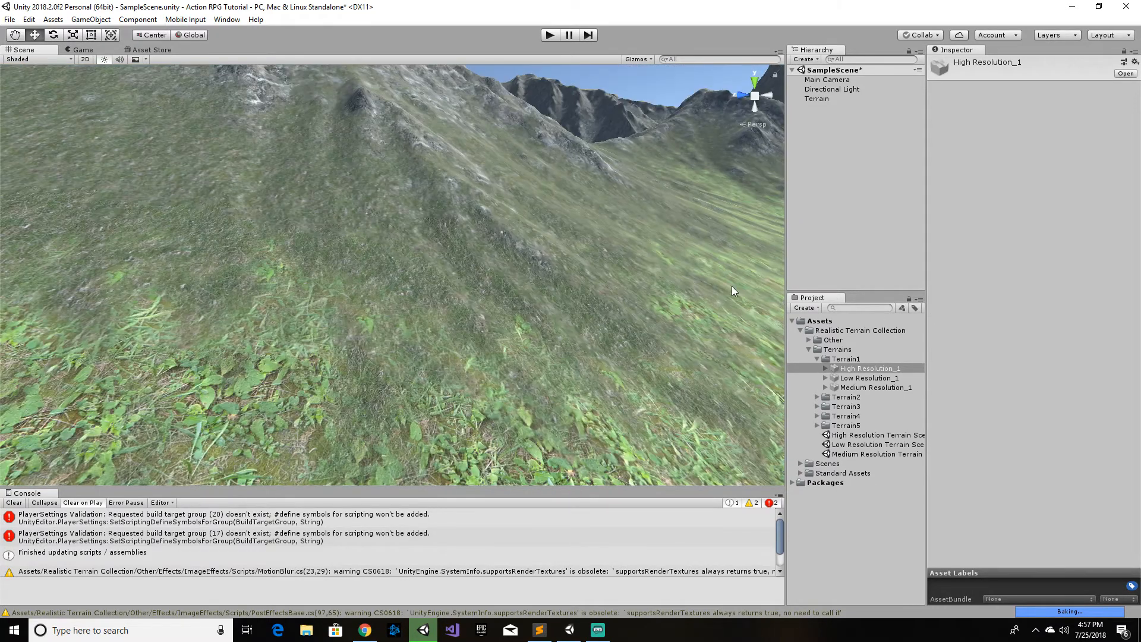
right_drag(573, 277, 1043, 258)
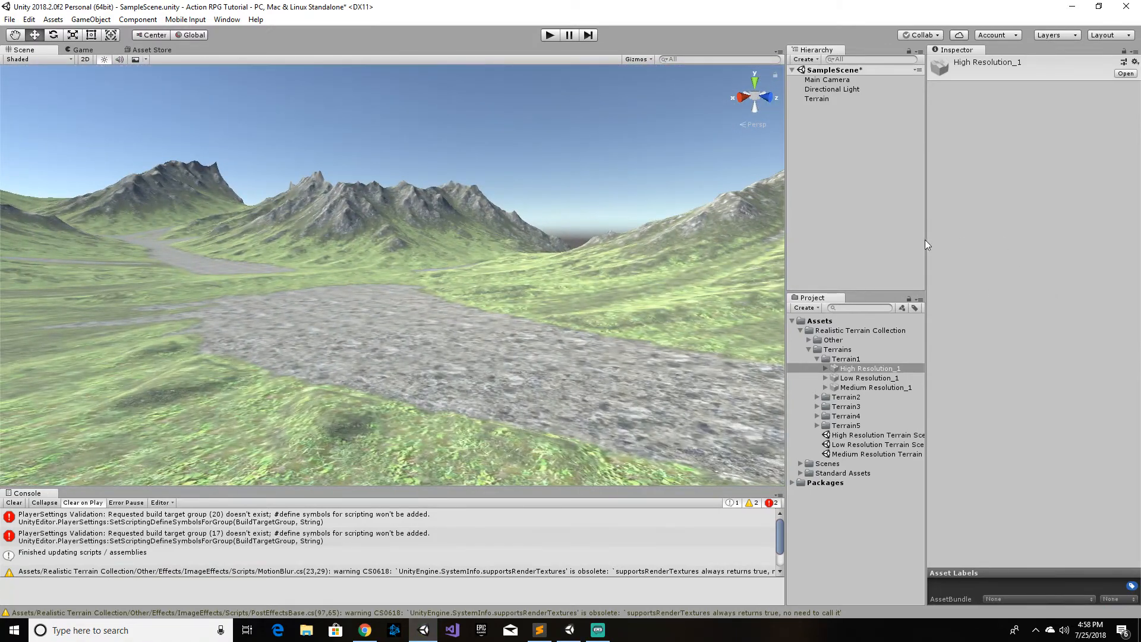
Step: Collapse the Terrains and Realistic Terrain Collection folders in the project assets
click(809, 350)
click(808, 350)
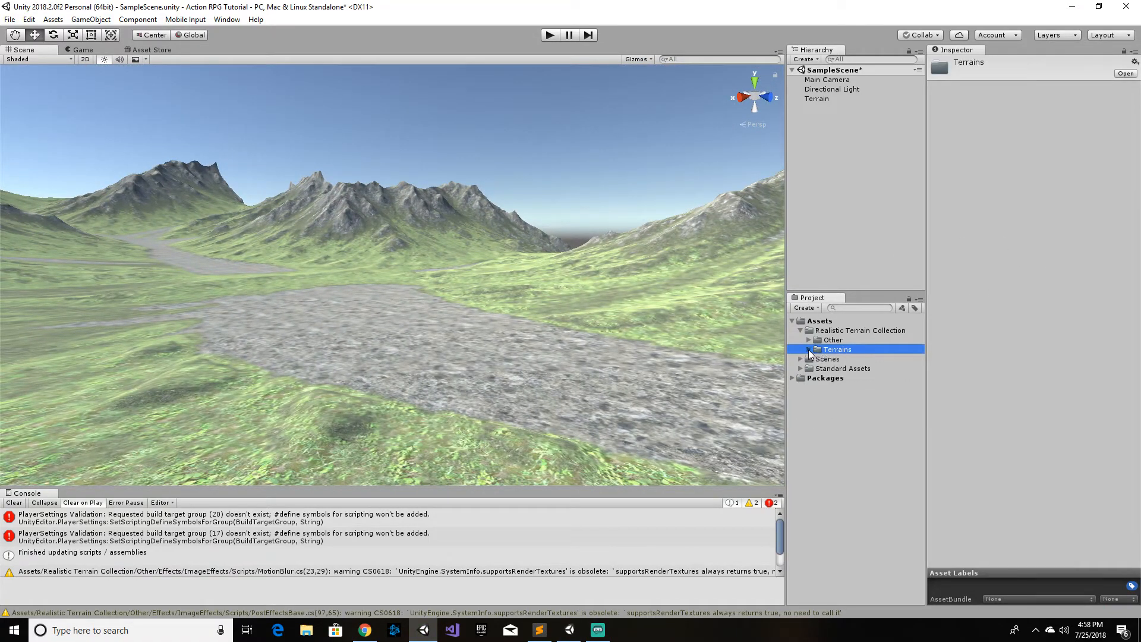
click(800, 330)
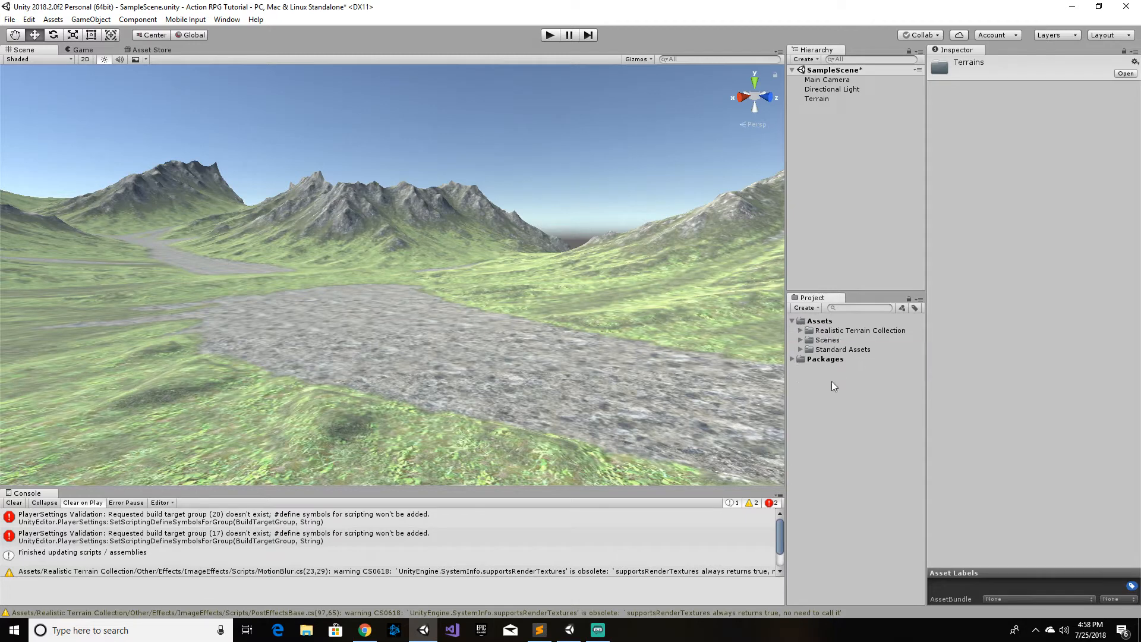
Step: Place the ThirdPersonController prefab from the standard character assets on the terrain's stony ground and frame it in the Scene view
click(800, 349)
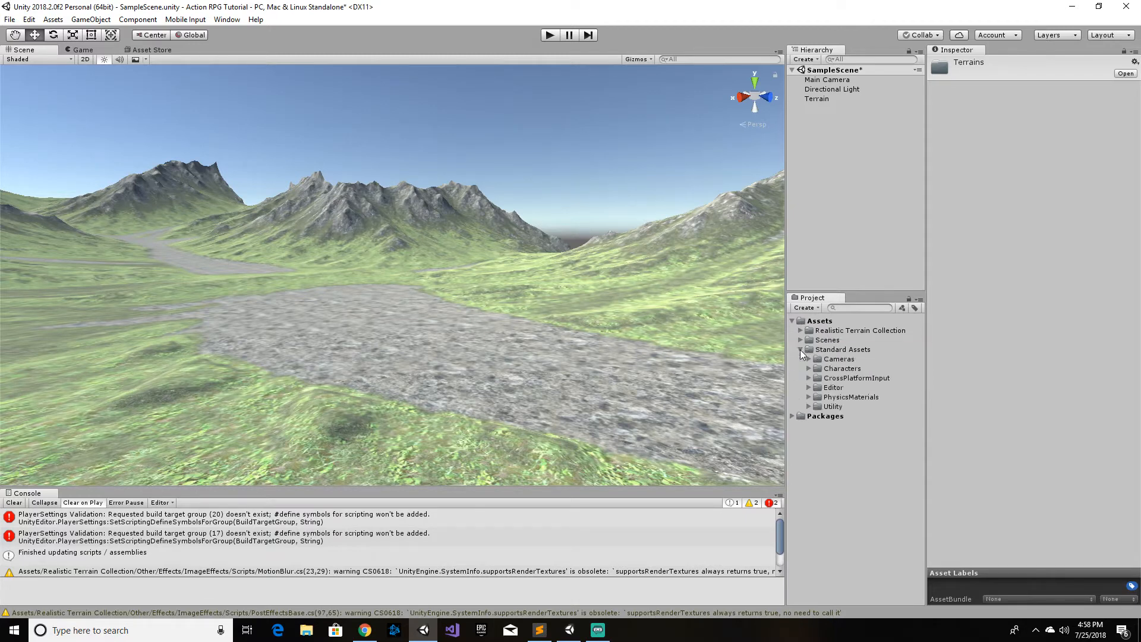
click(809, 369)
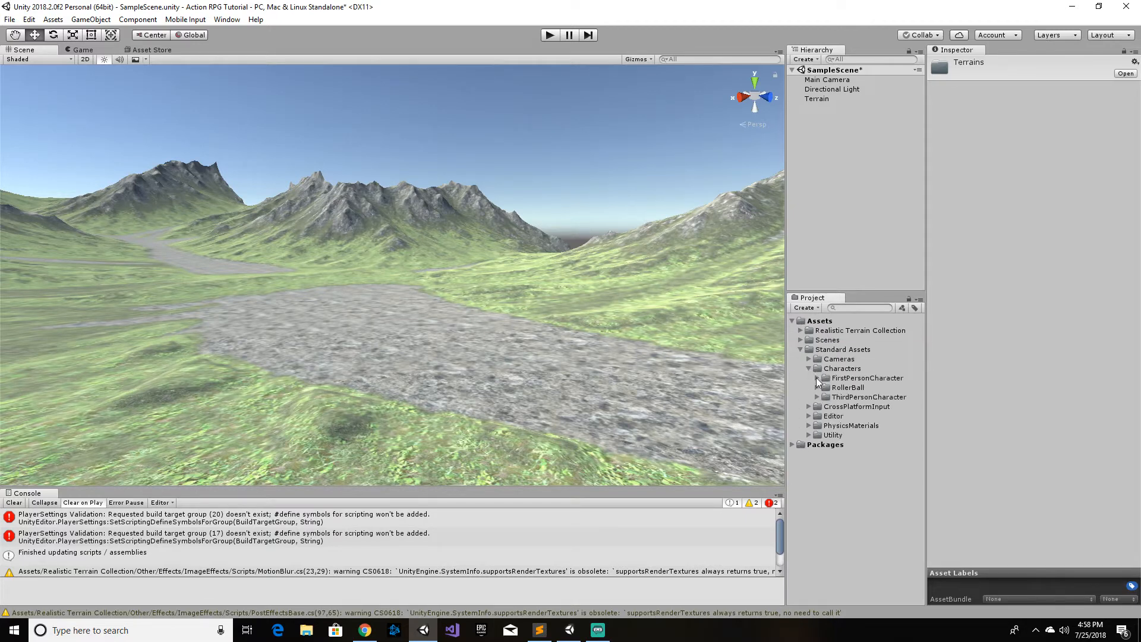
click(816, 397)
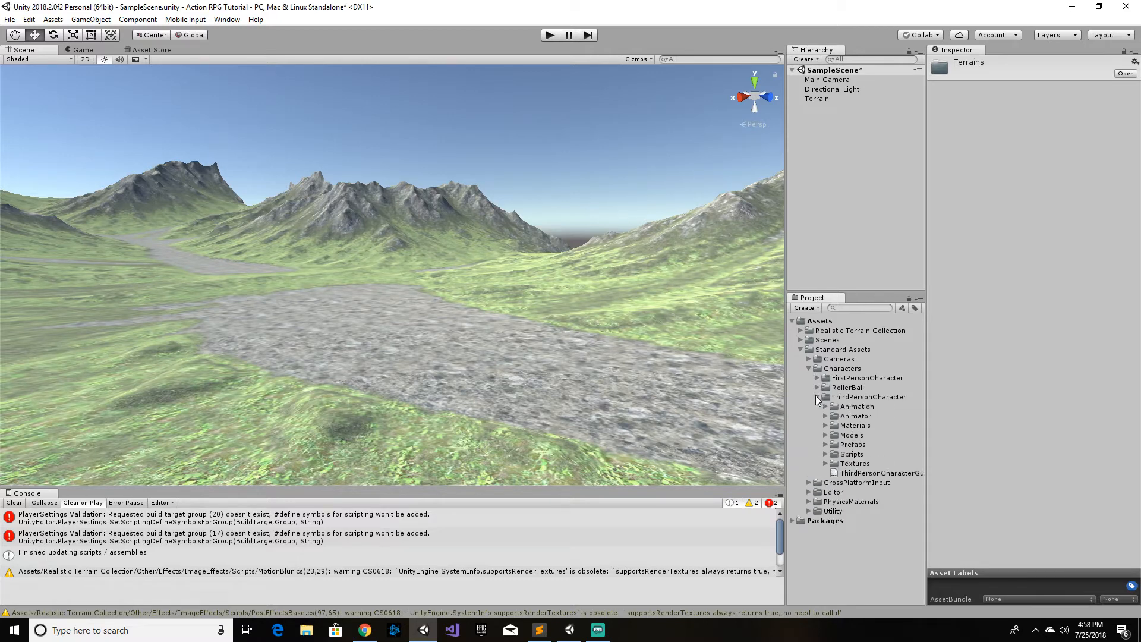
click(827, 445)
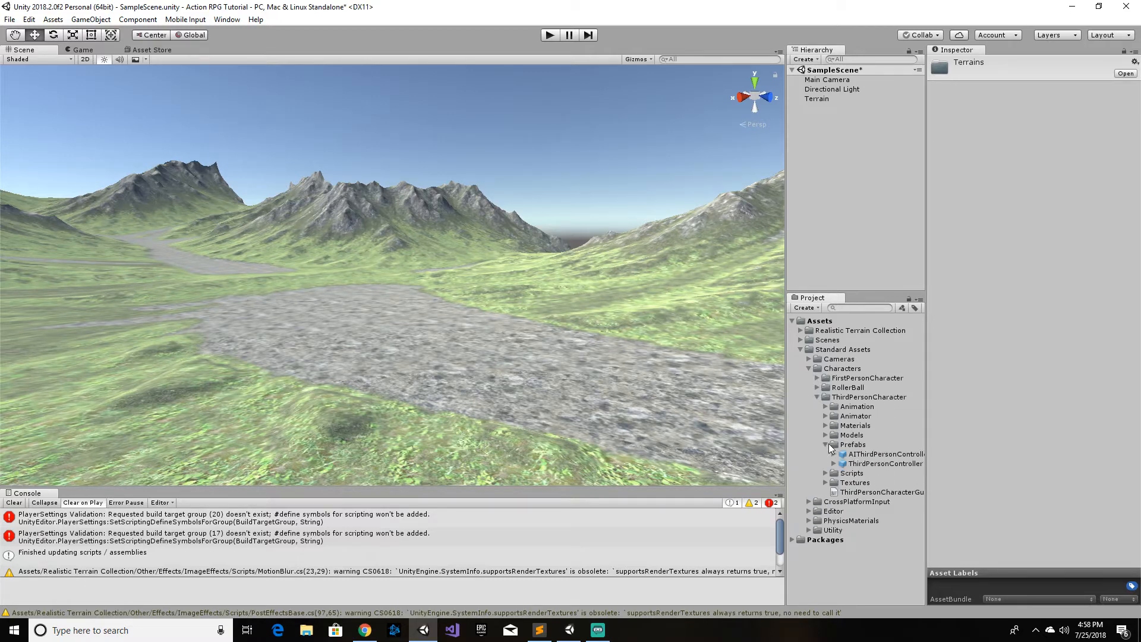
click(875, 463)
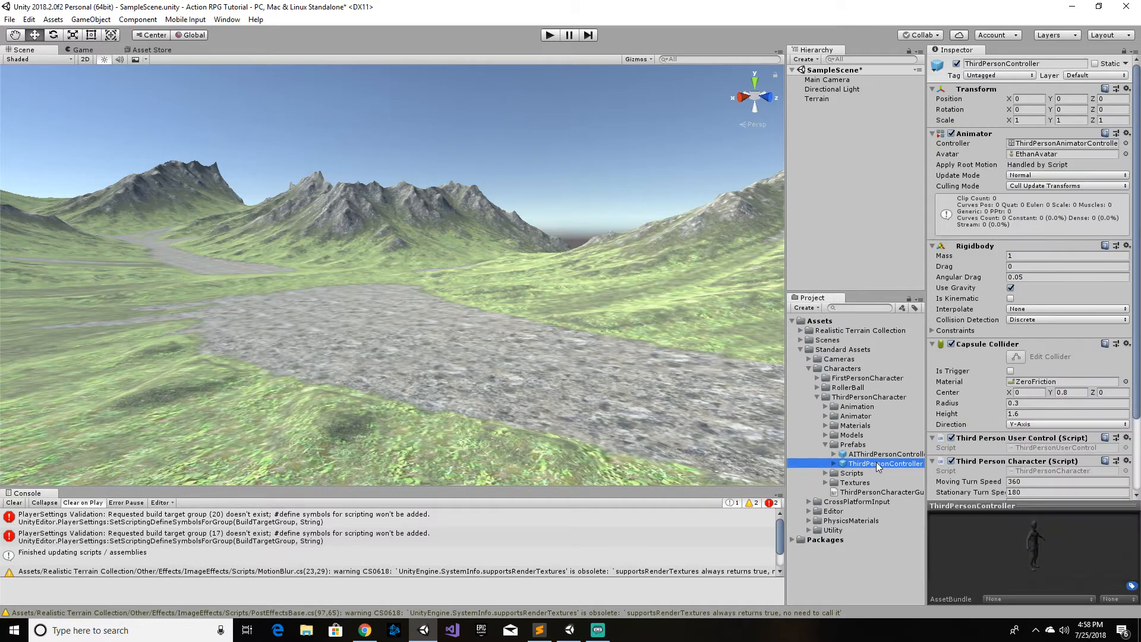
drag(876, 465, 440, 326)
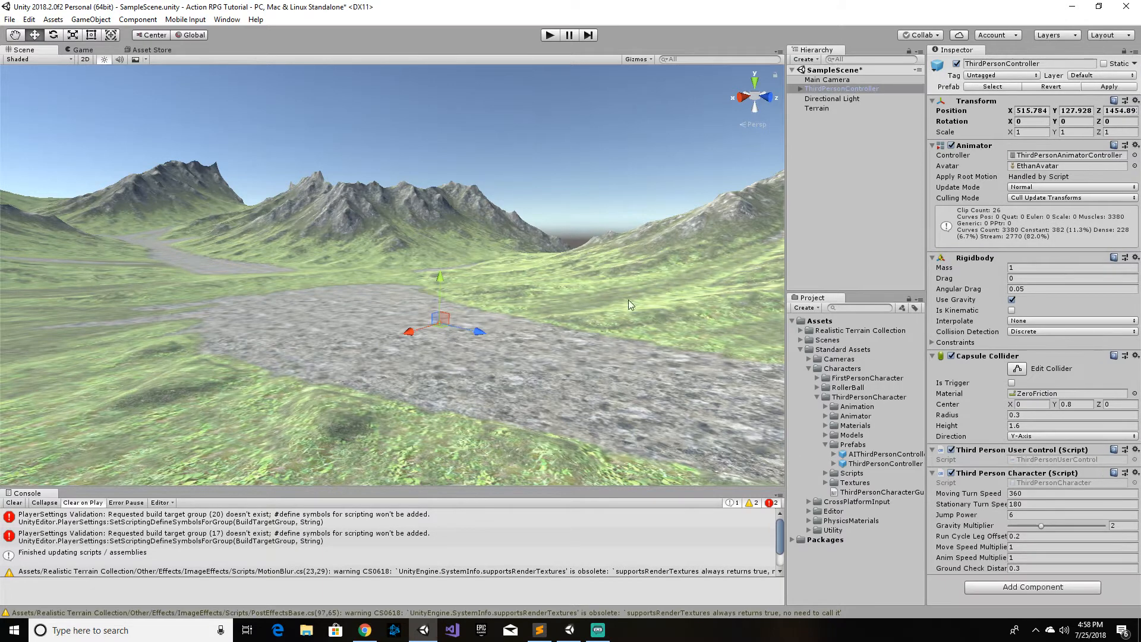
double_click(830, 90)
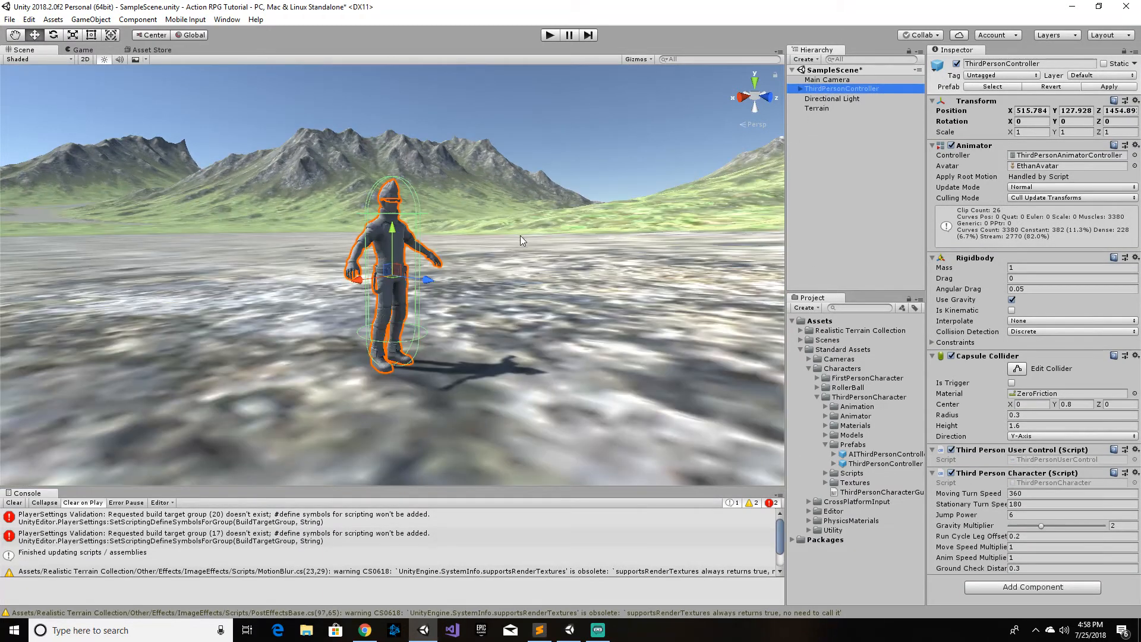
scroll(523, 235, down, 10)
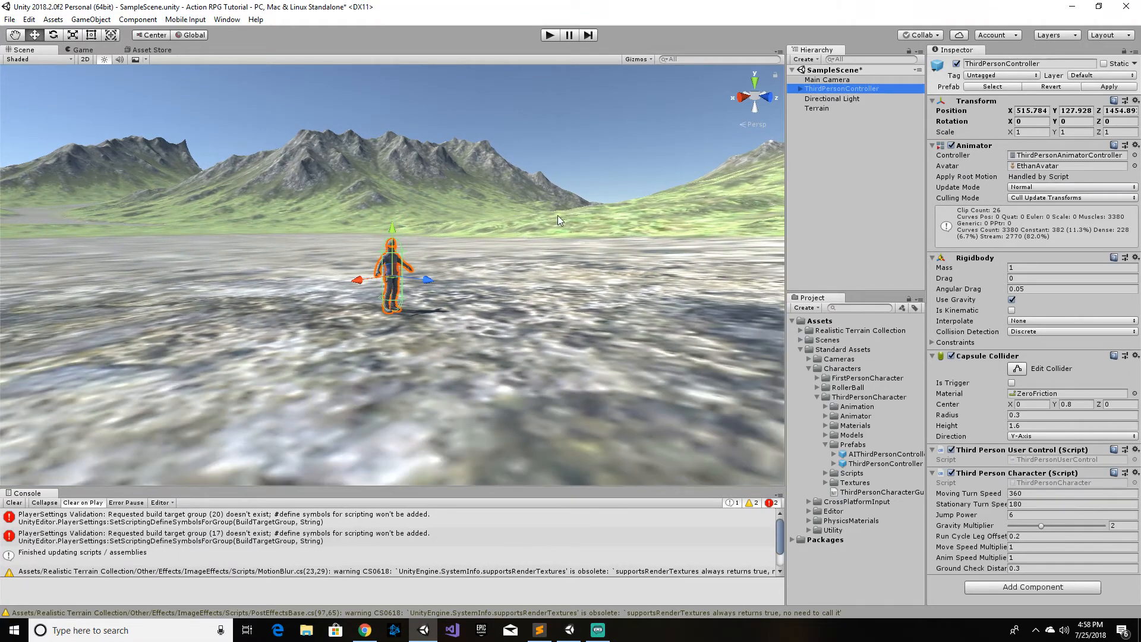
mouse_move(558, 216)
right_down()
mouse_move(505, 229)
mouse_move(442, 225)
mouse_move(547, 202)
right_up()
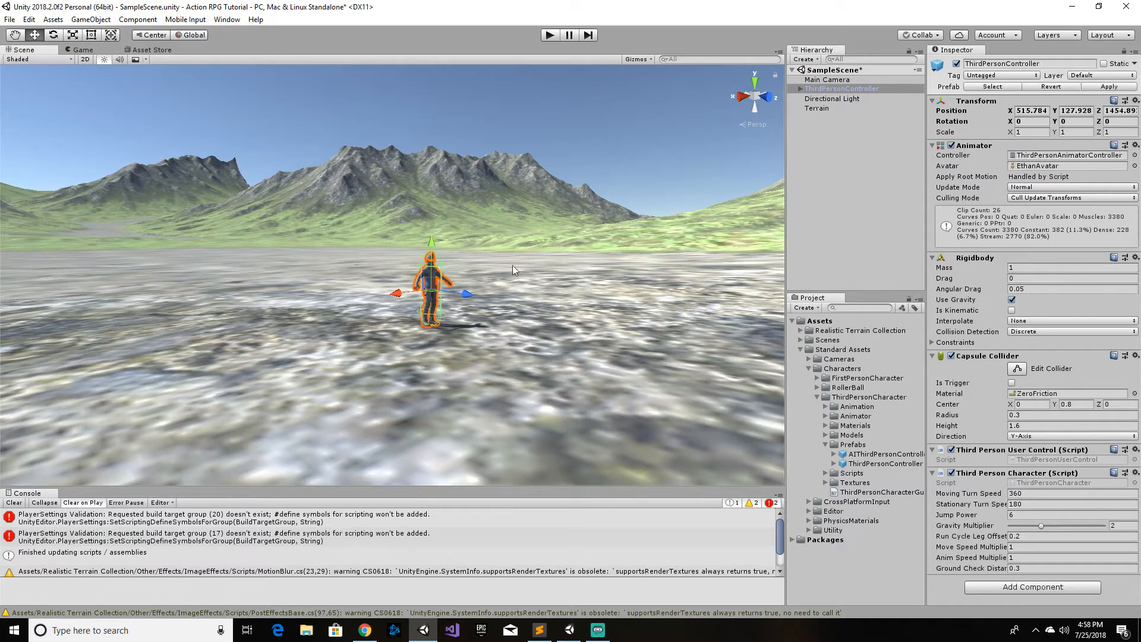
Step: Rename the ThirdPersonController object in the scene as Player and assign it the Player tag
click(831, 89)
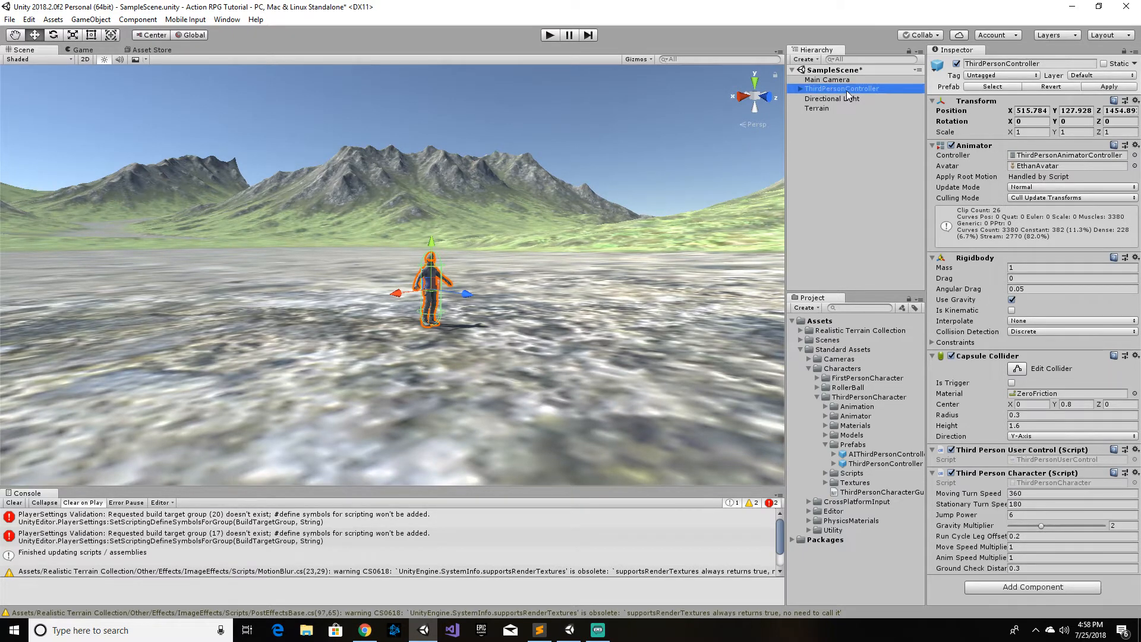
click(848, 92)
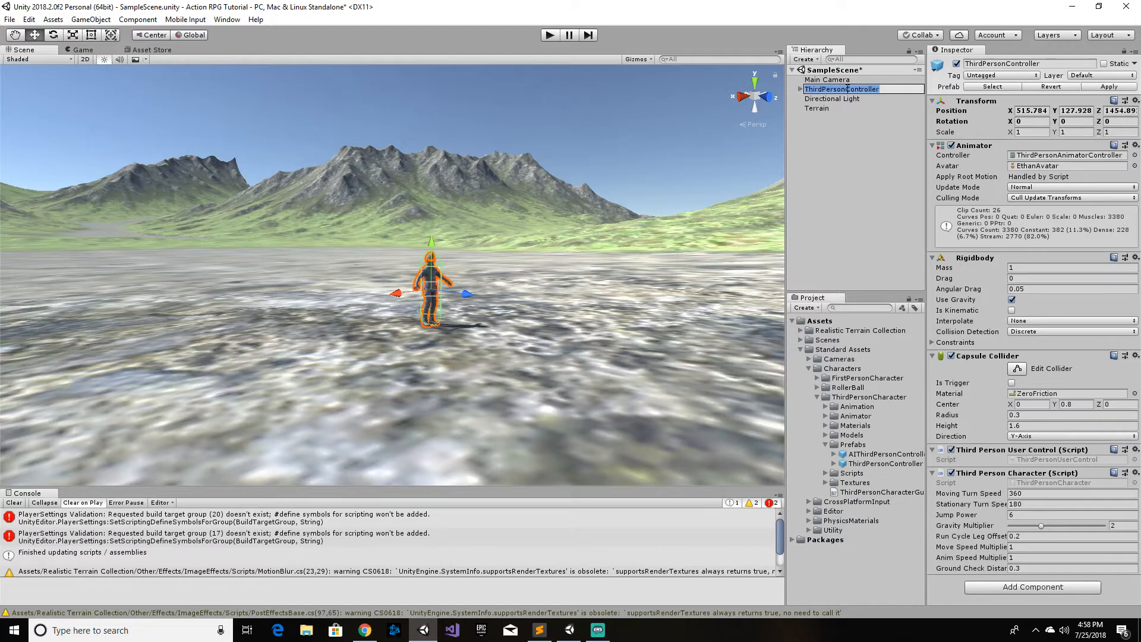
text(P)
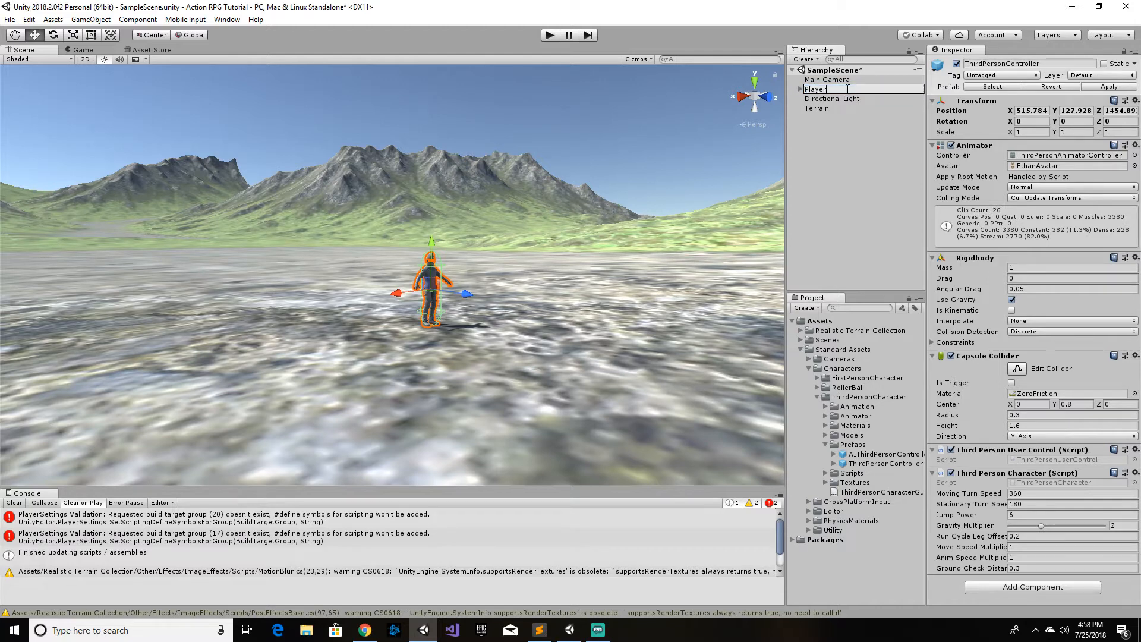
text(layer)
key(Return)
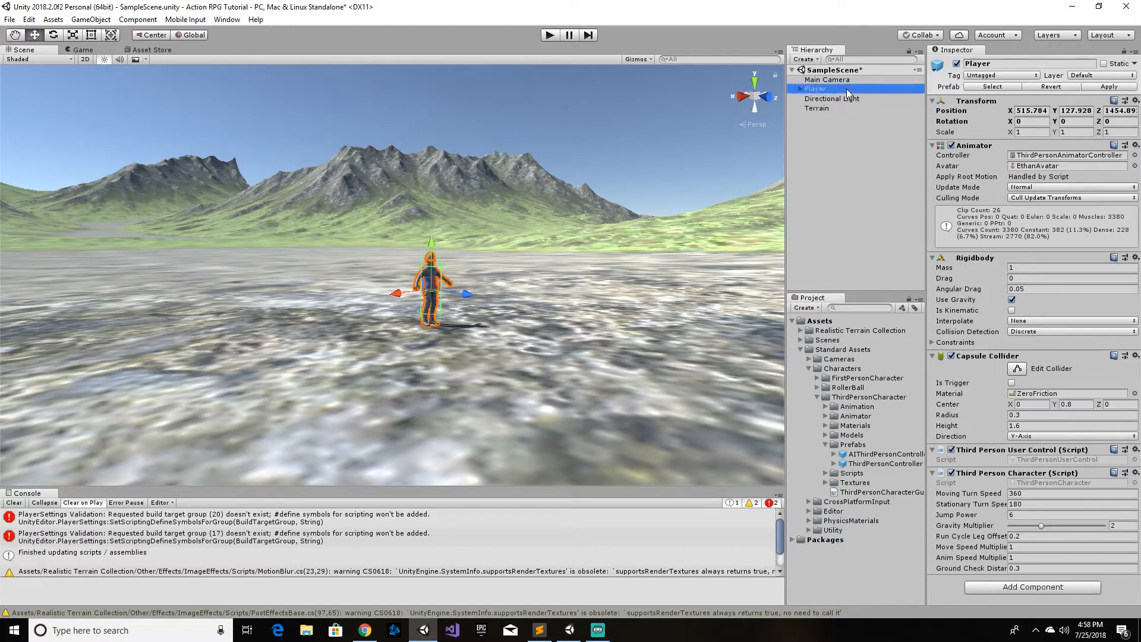
click(1036, 77)
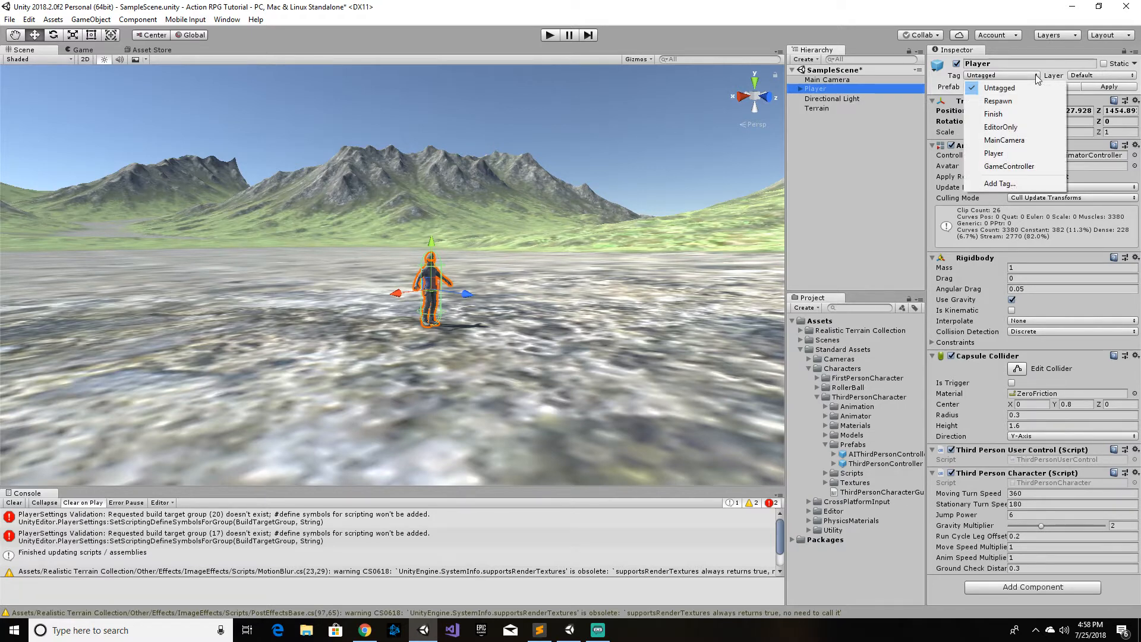
click(1002, 155)
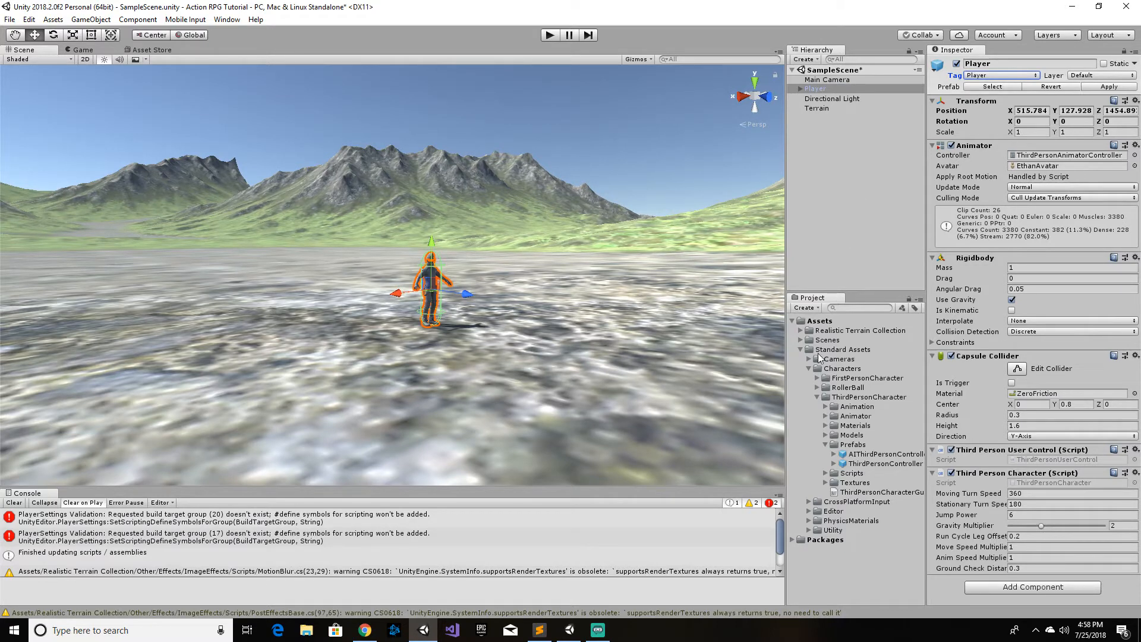
Step: Add the MultipurposeCameraRig prefab from the standard camera assets to the scene and place it directly below Player in the object list
click(817, 397)
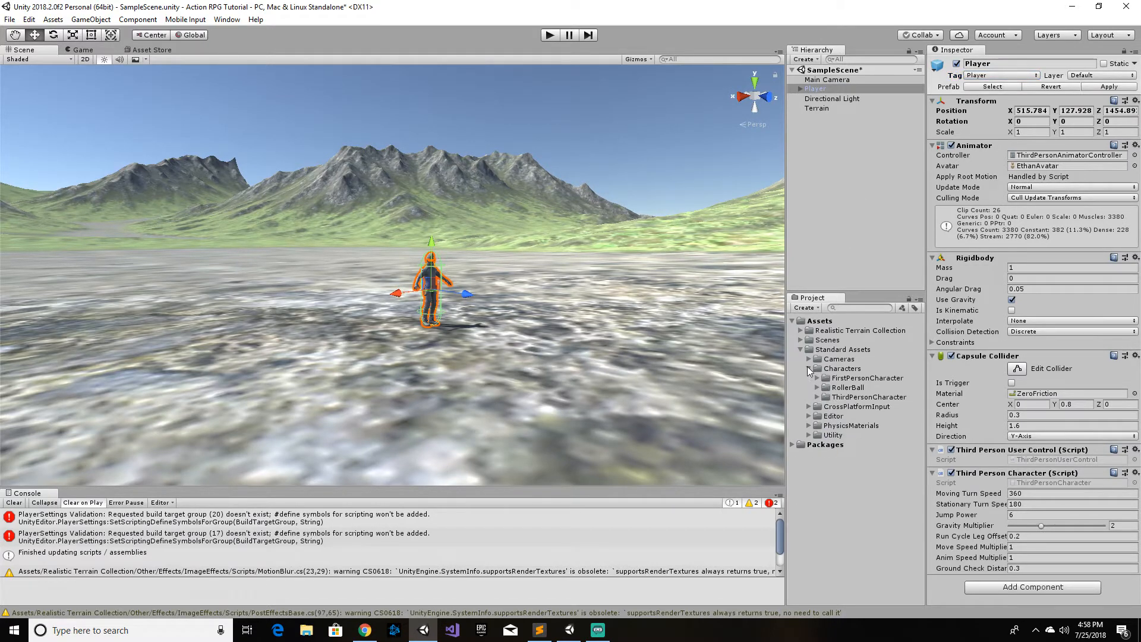
click(809, 369)
click(809, 359)
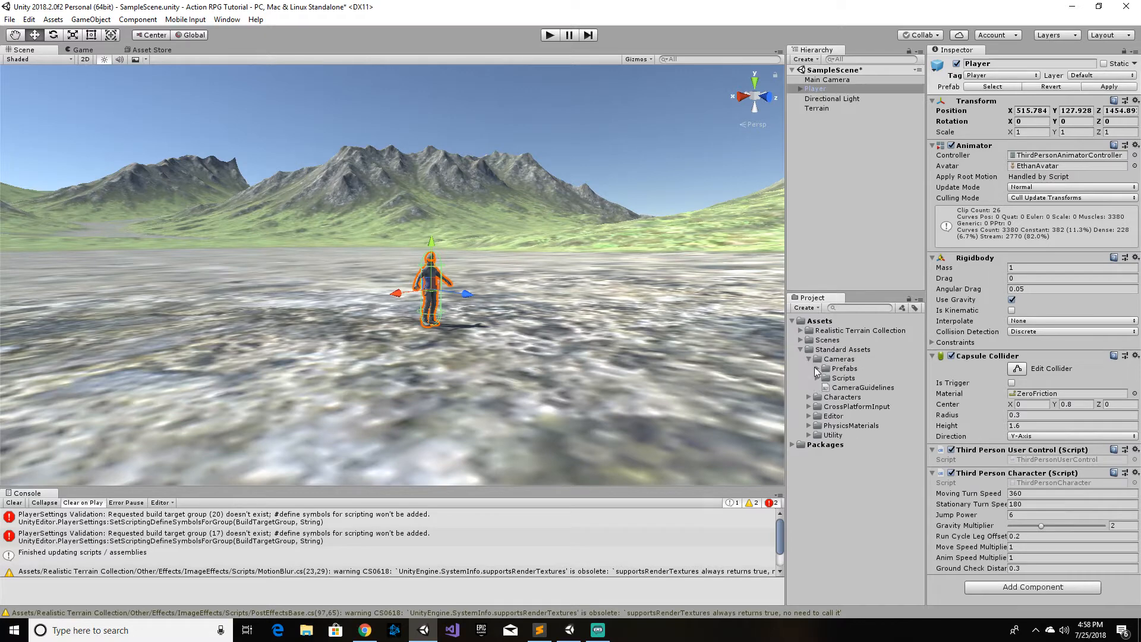
click(818, 369)
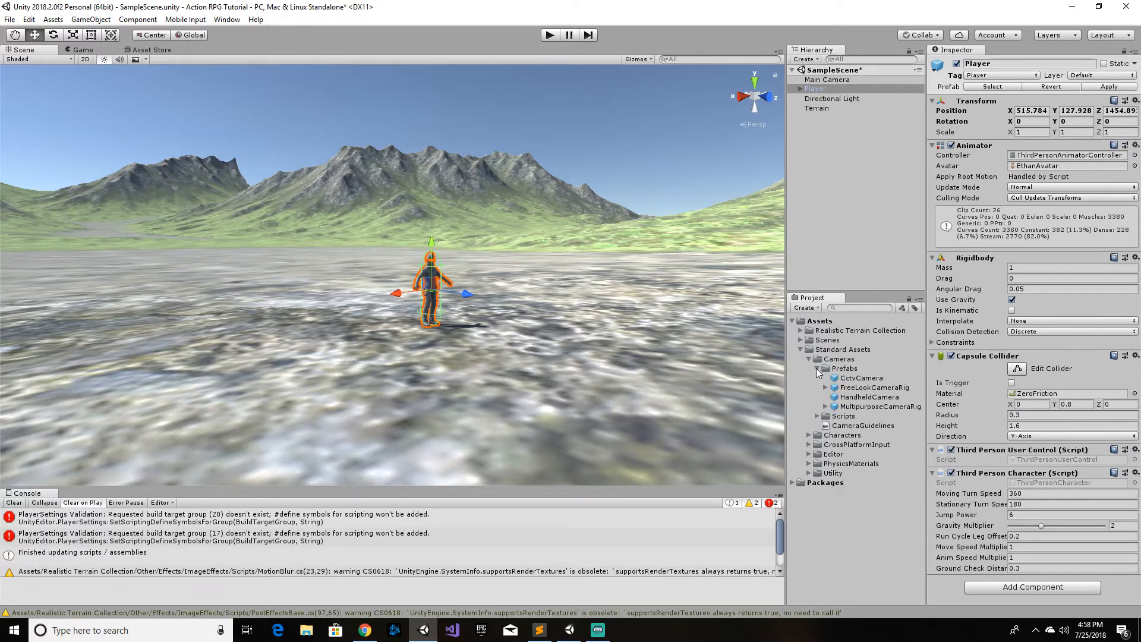
drag(866, 408, 823, 187)
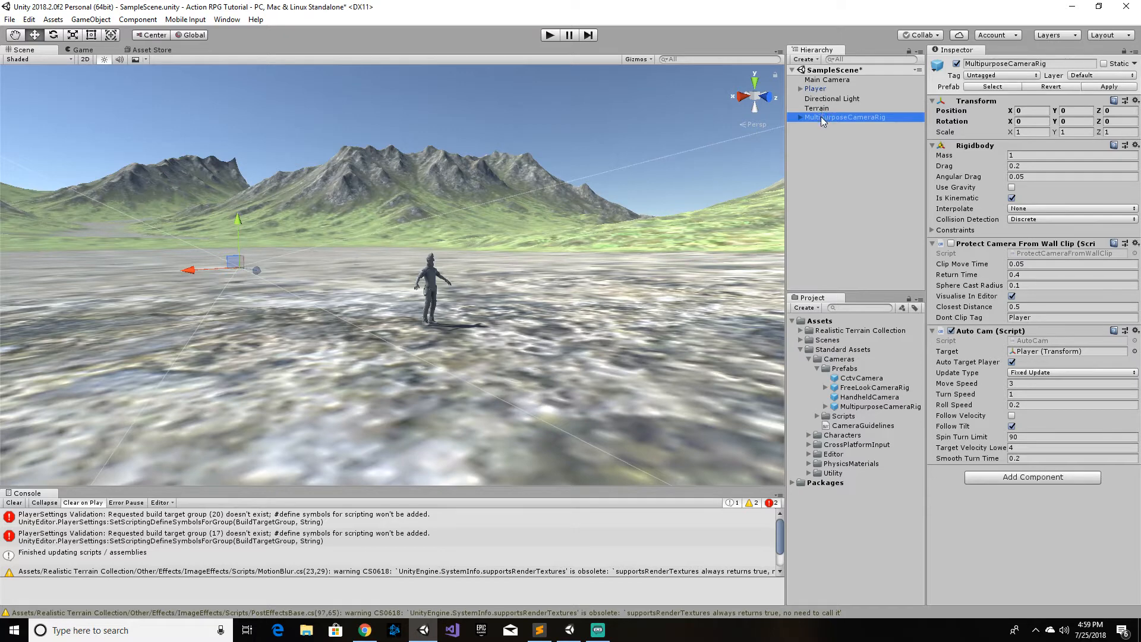
drag(822, 117, 819, 98)
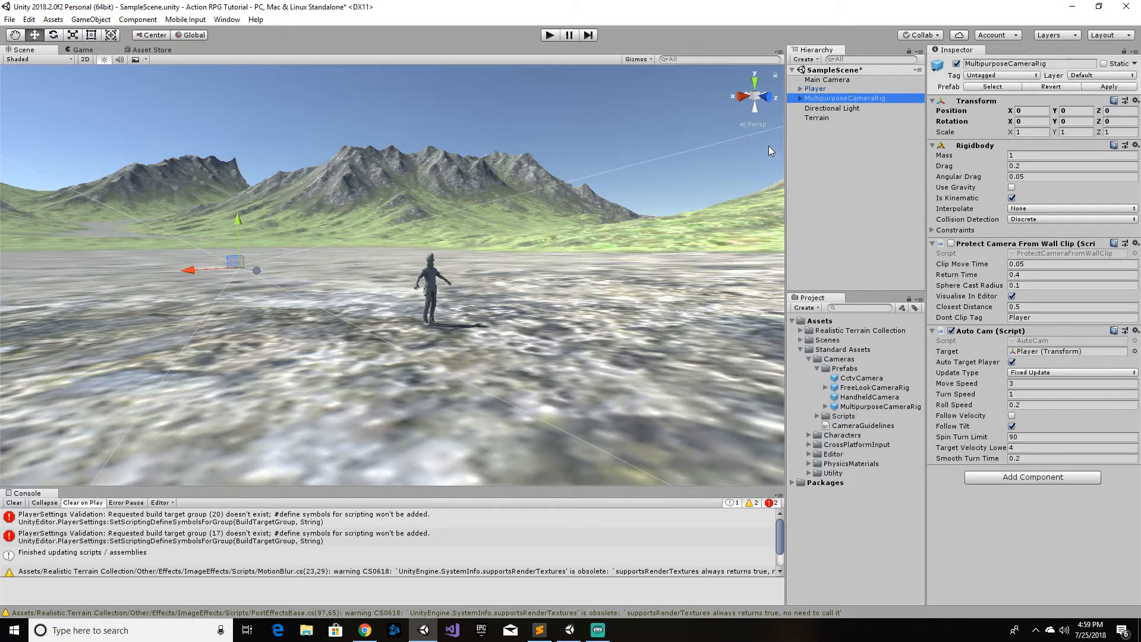
Step: Test-run the scene briefly and deactivate the Main Camera object
click(549, 36)
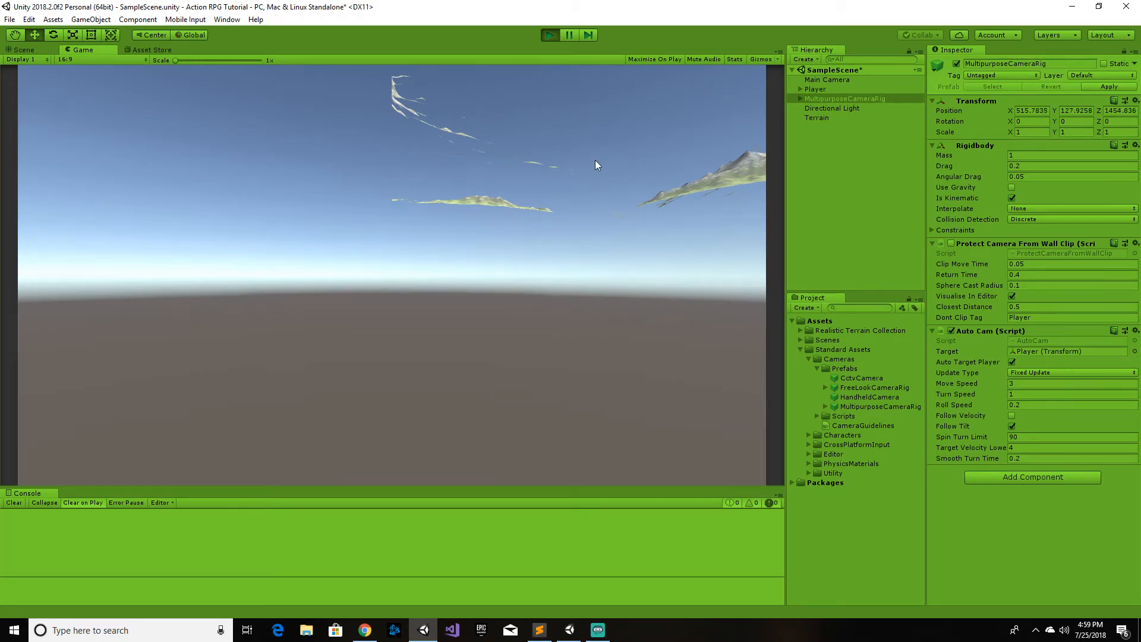
click(549, 36)
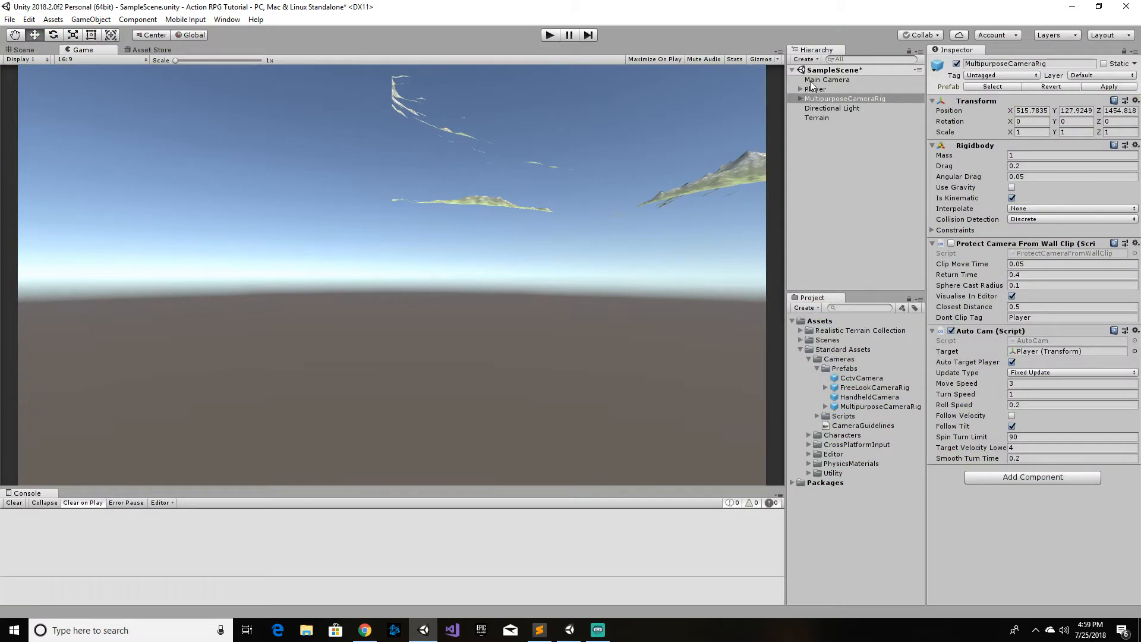
click(830, 81)
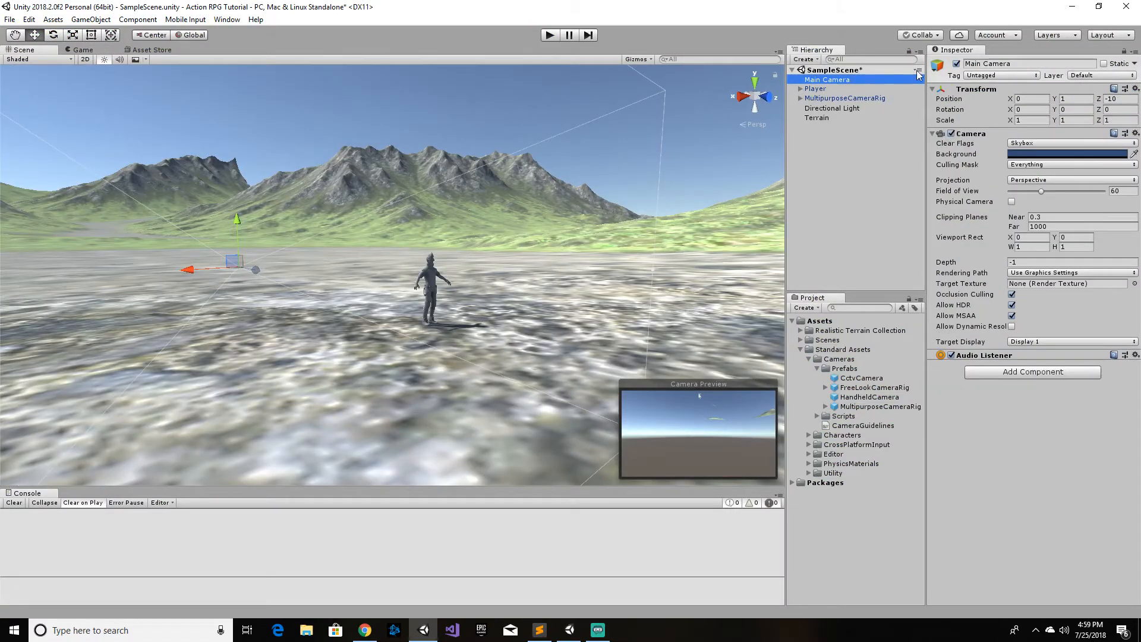
click(957, 63)
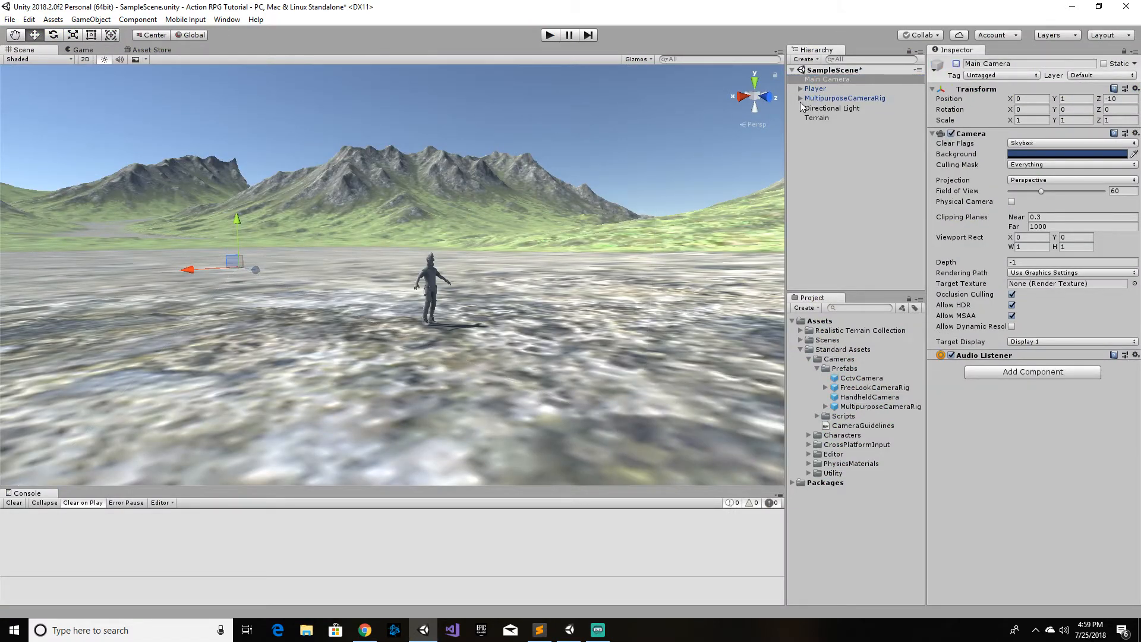
Step: Play the scene and run the character in all directions over the stony ground to check its movement and the following camera
click(551, 35)
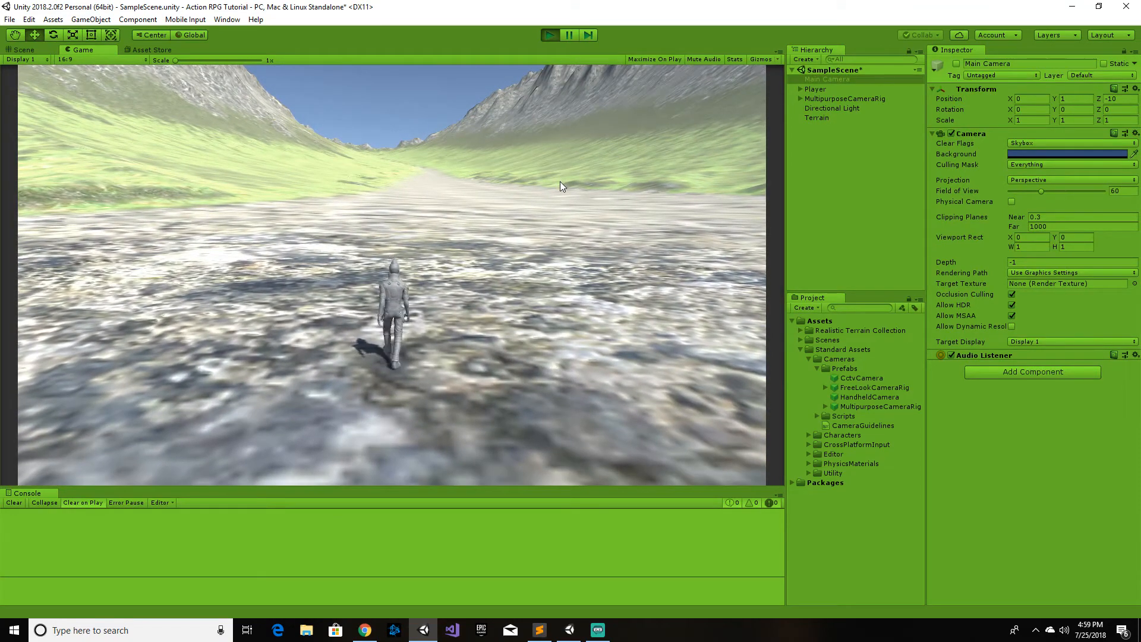
key(w)
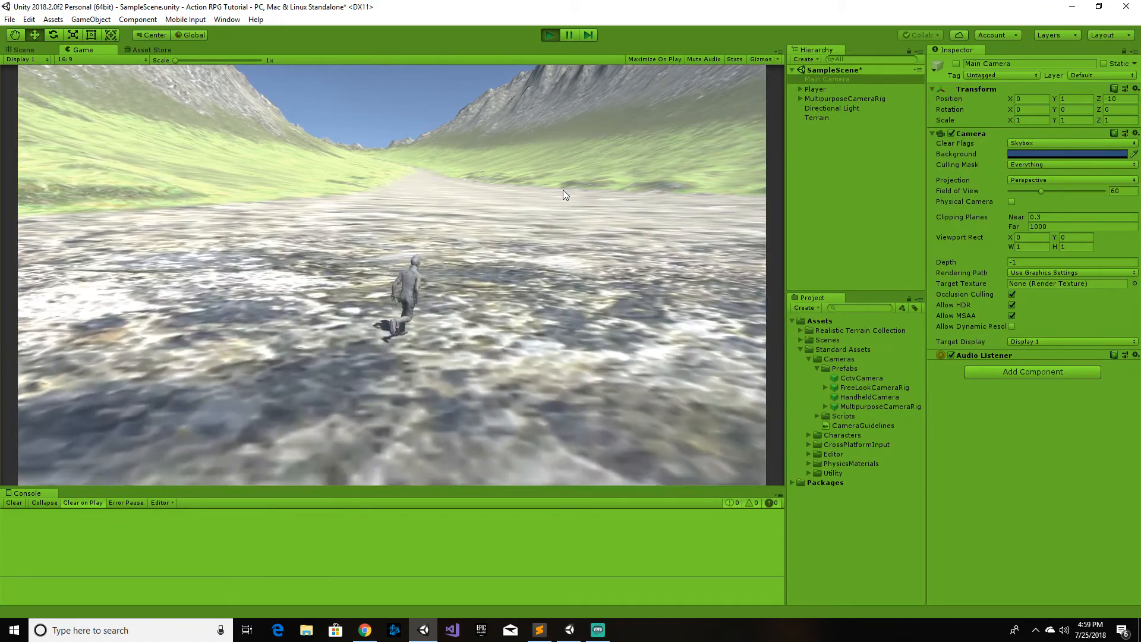
key(s)
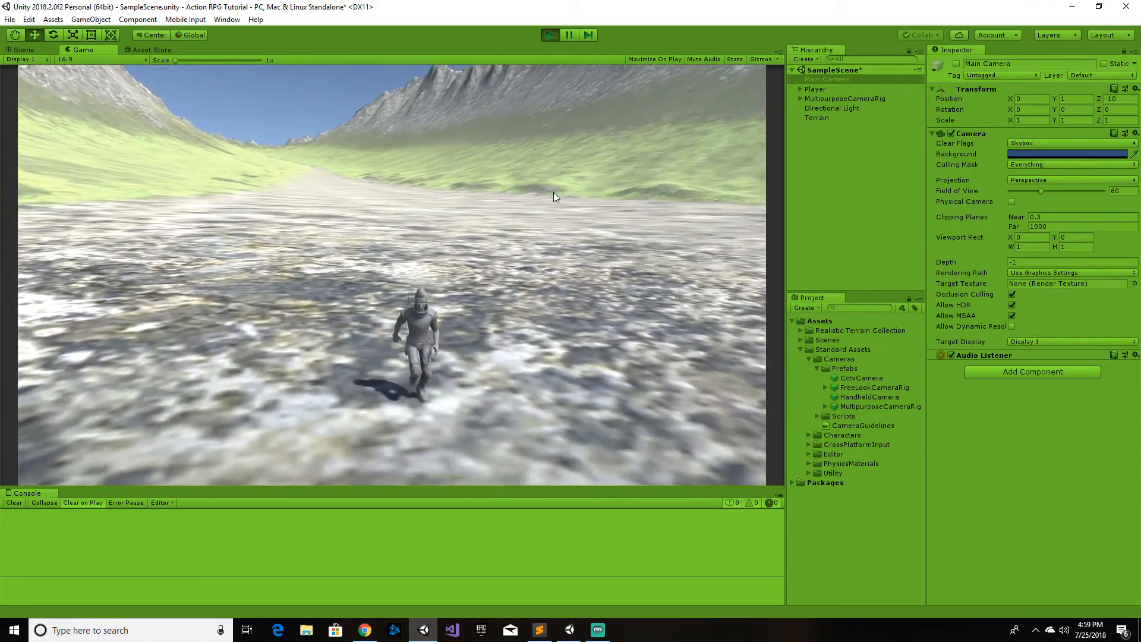
key(d)
key(w)
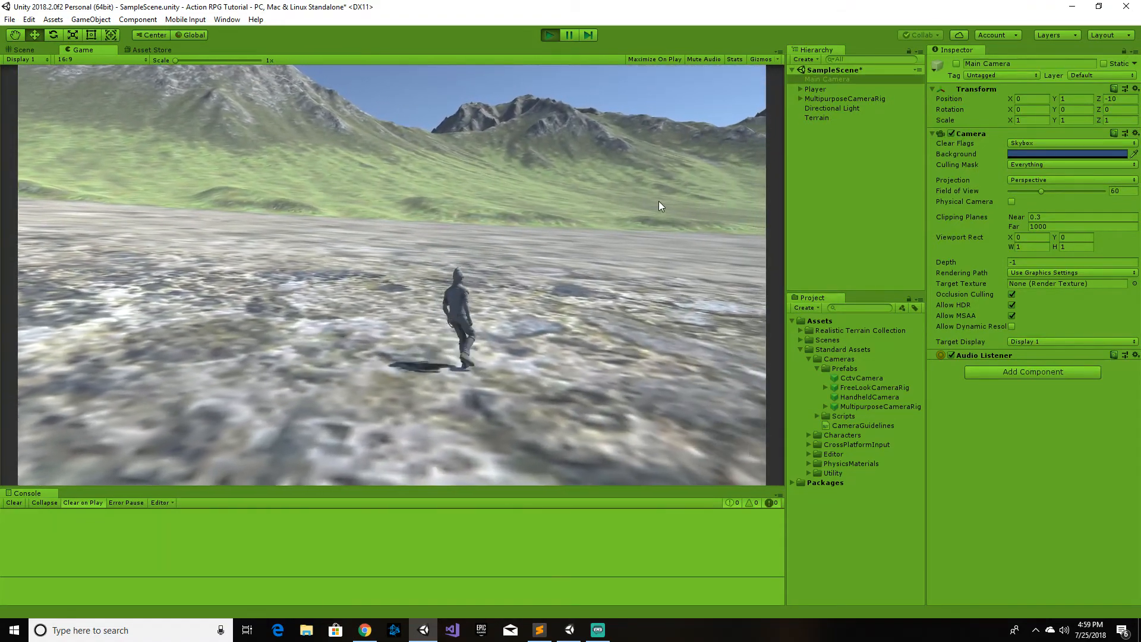
key(a)
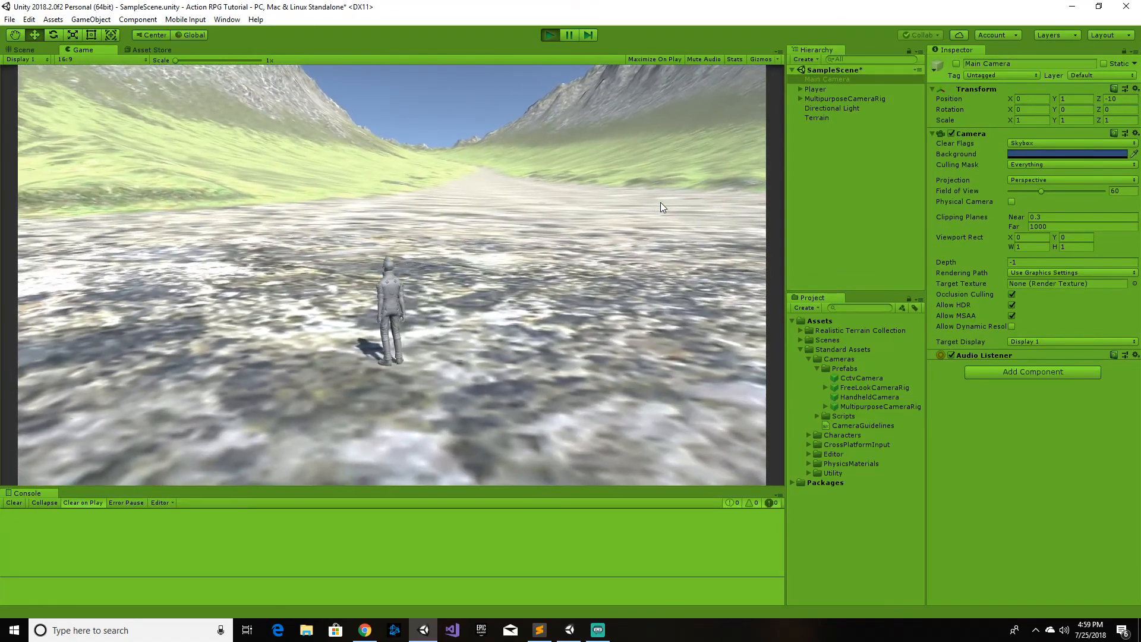
key(s)
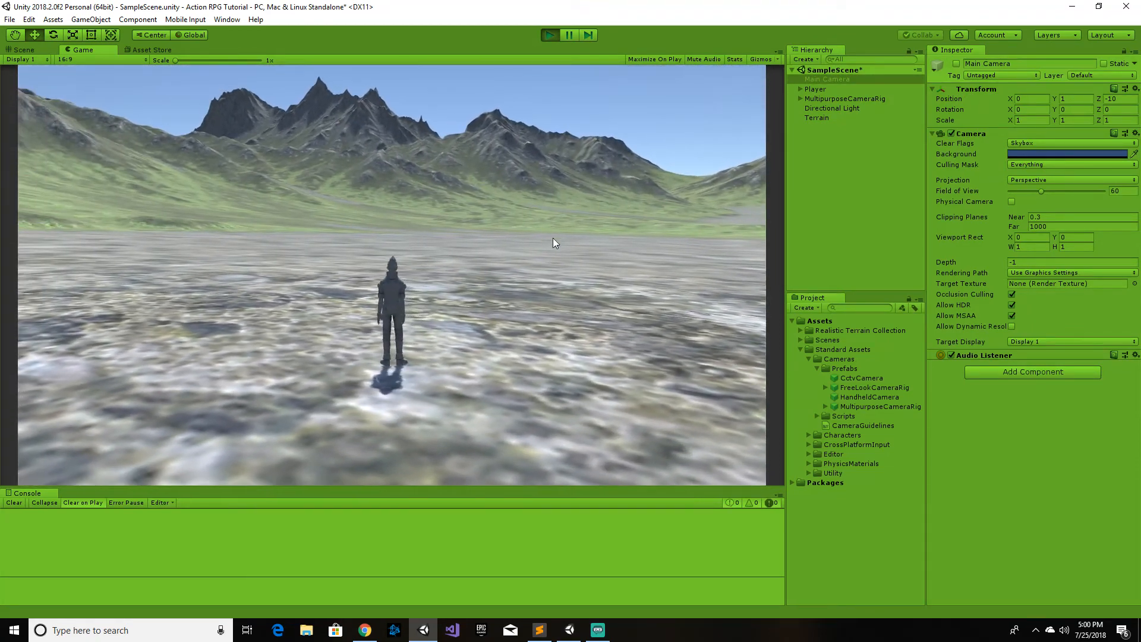
key(w)
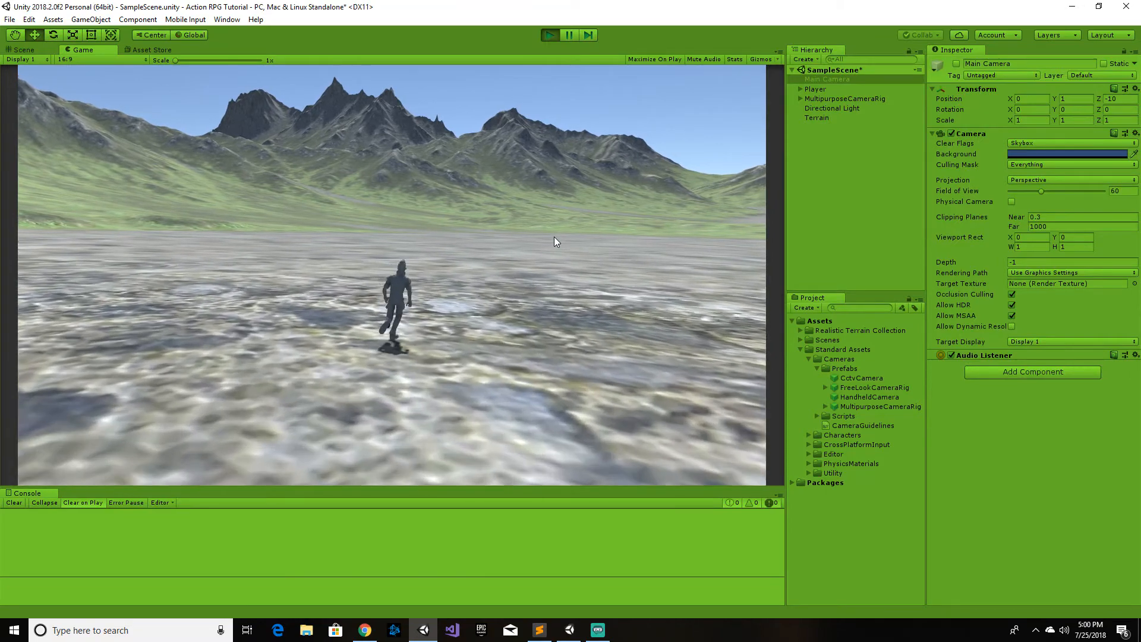
key(d)
key(a)
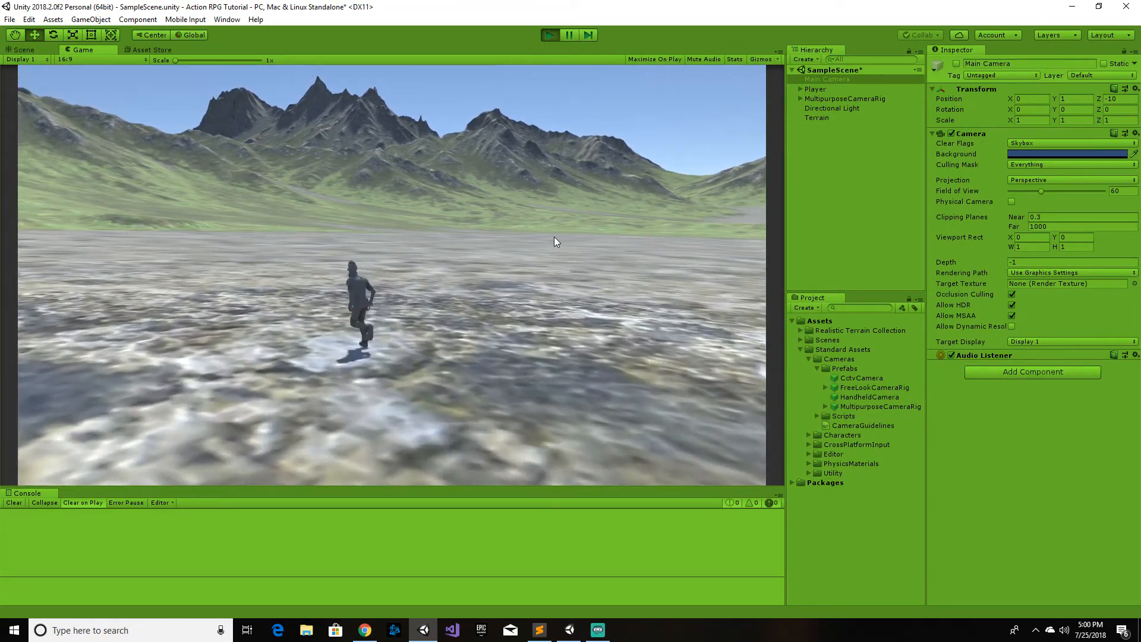
key(s)
key(a)
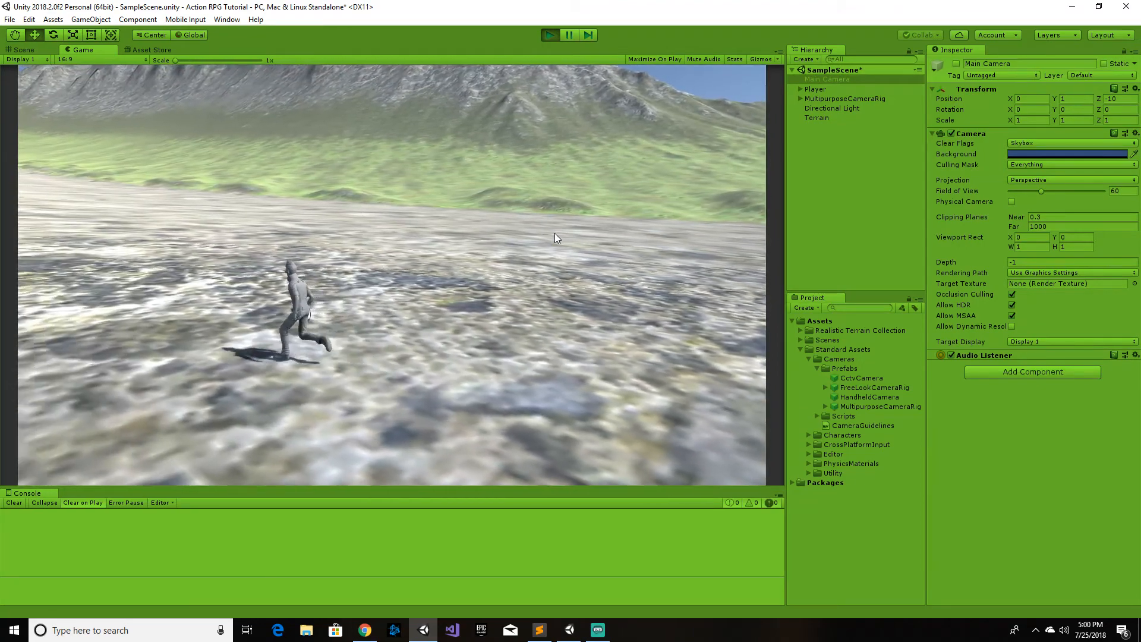
key(w)
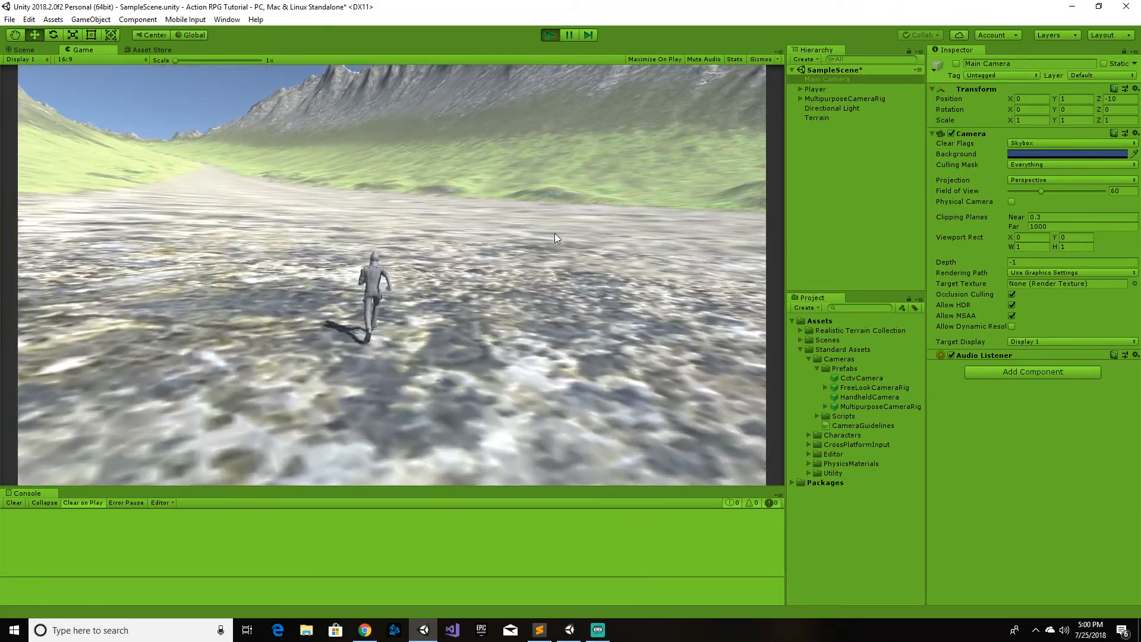
key(d)
key(d)
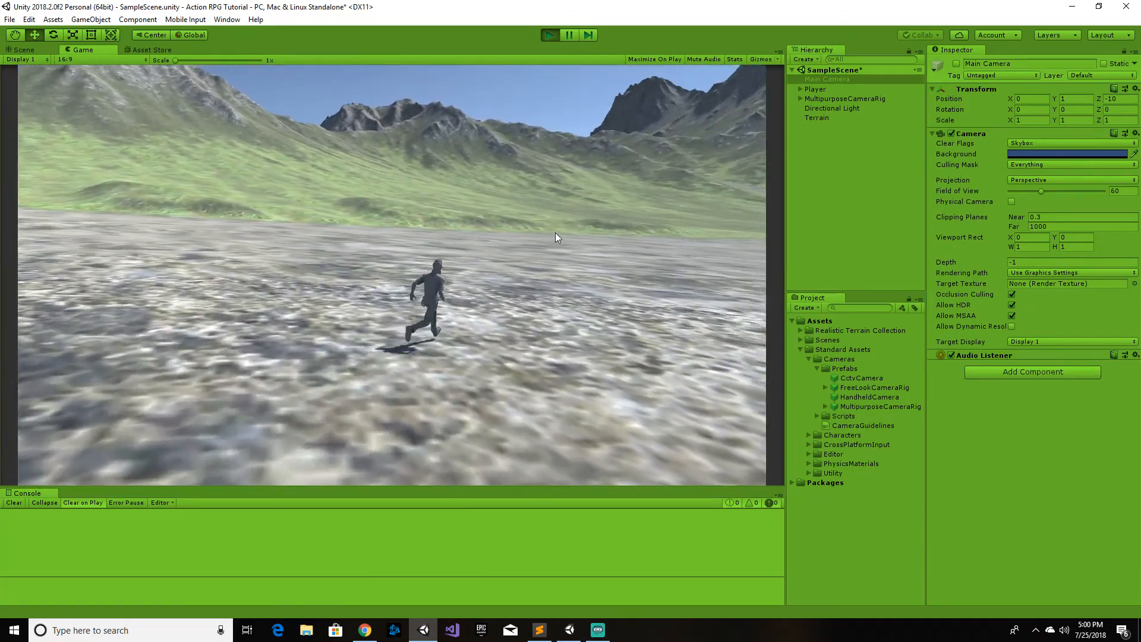
key(a)
key(d)
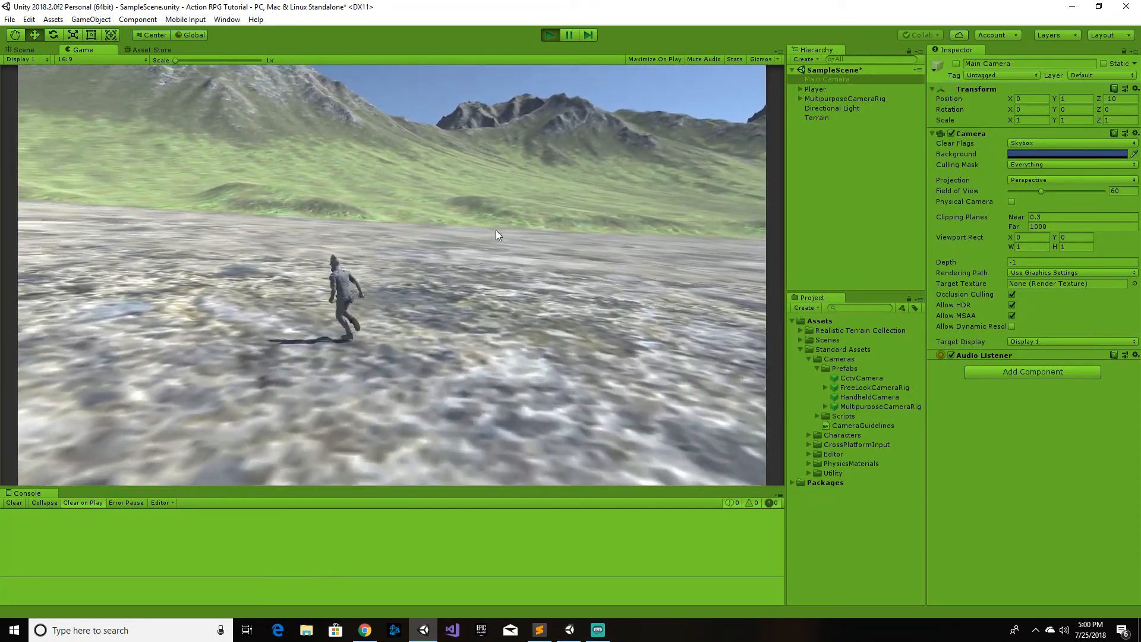
key(d)
key(w)
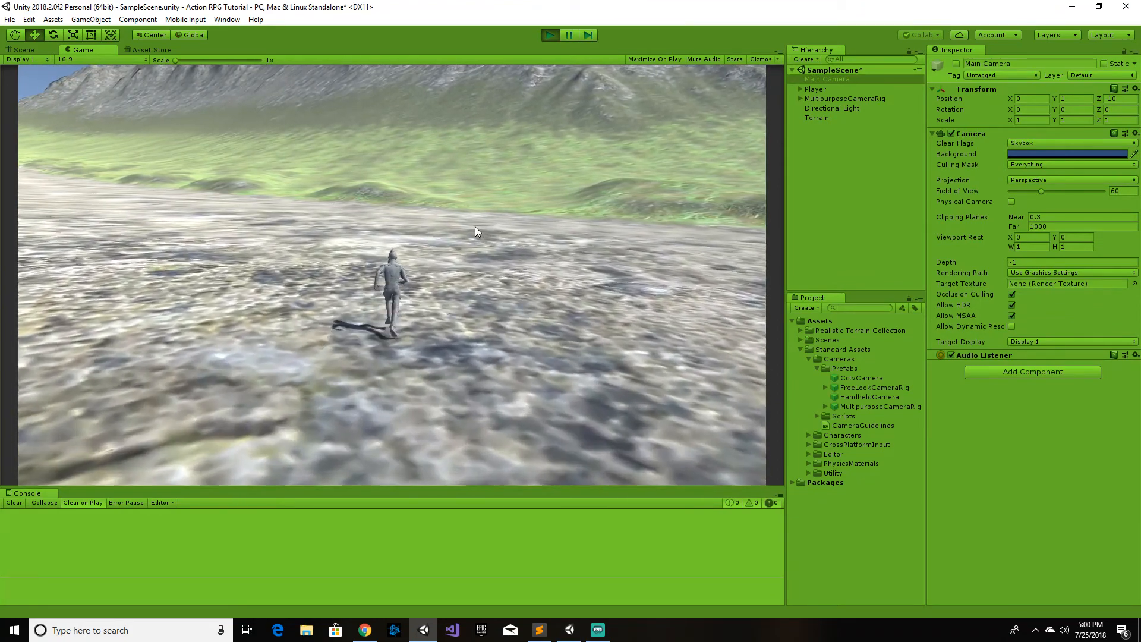
key(d)
key(w)
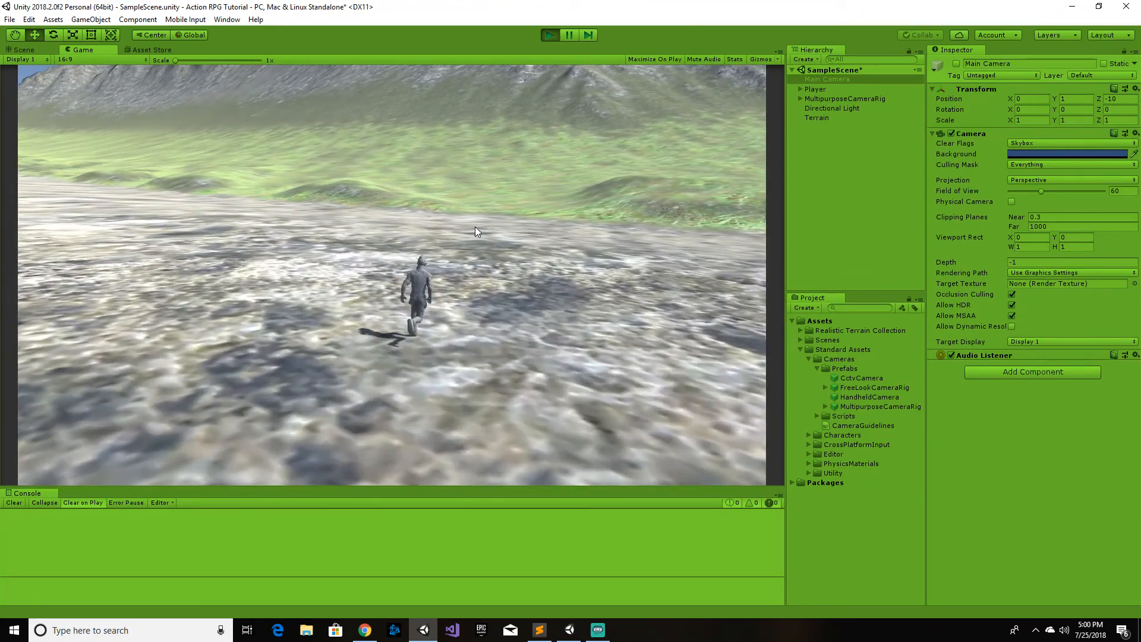
key(d)
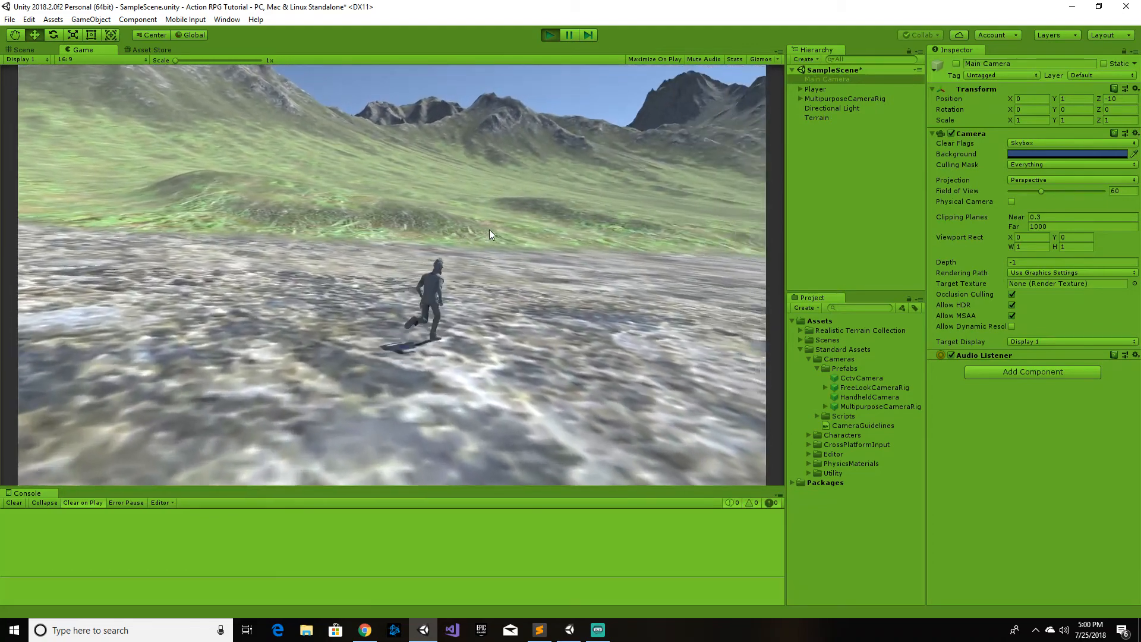
key(a)
key(a)
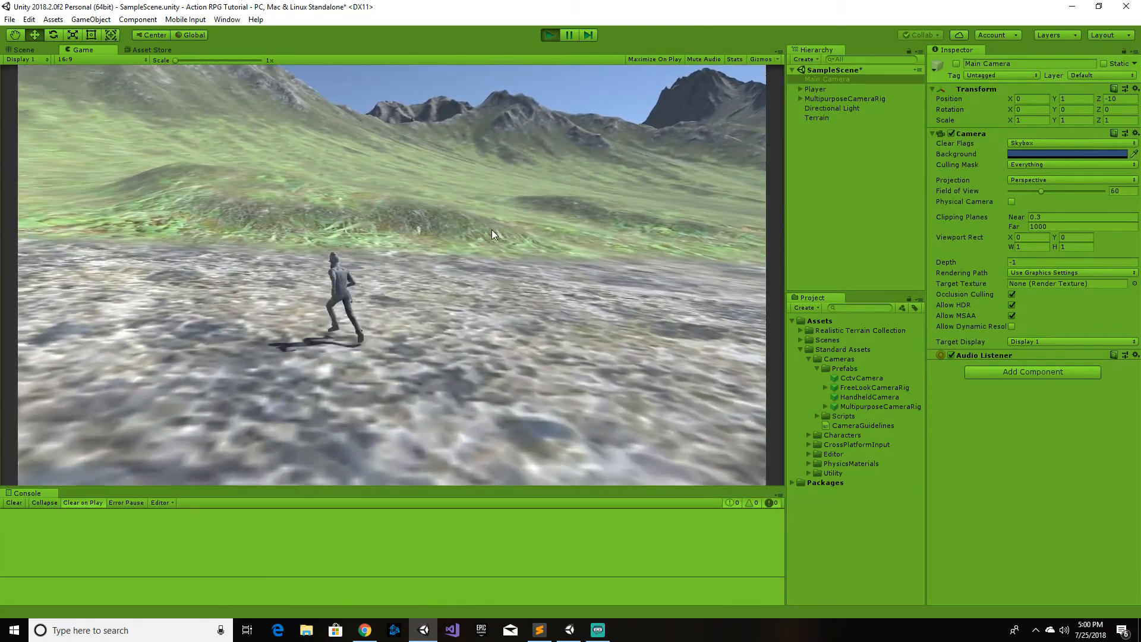
Step: Run the character up the grassy mound and back onto the stony ground, and end the play test
key(w)
key(w)
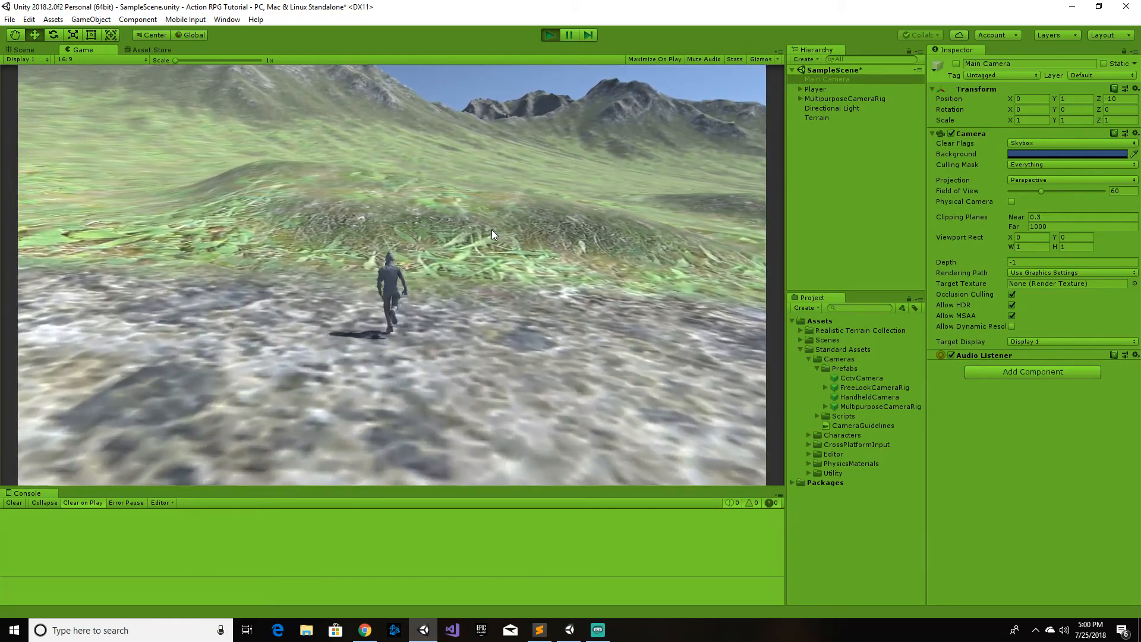
key(w)
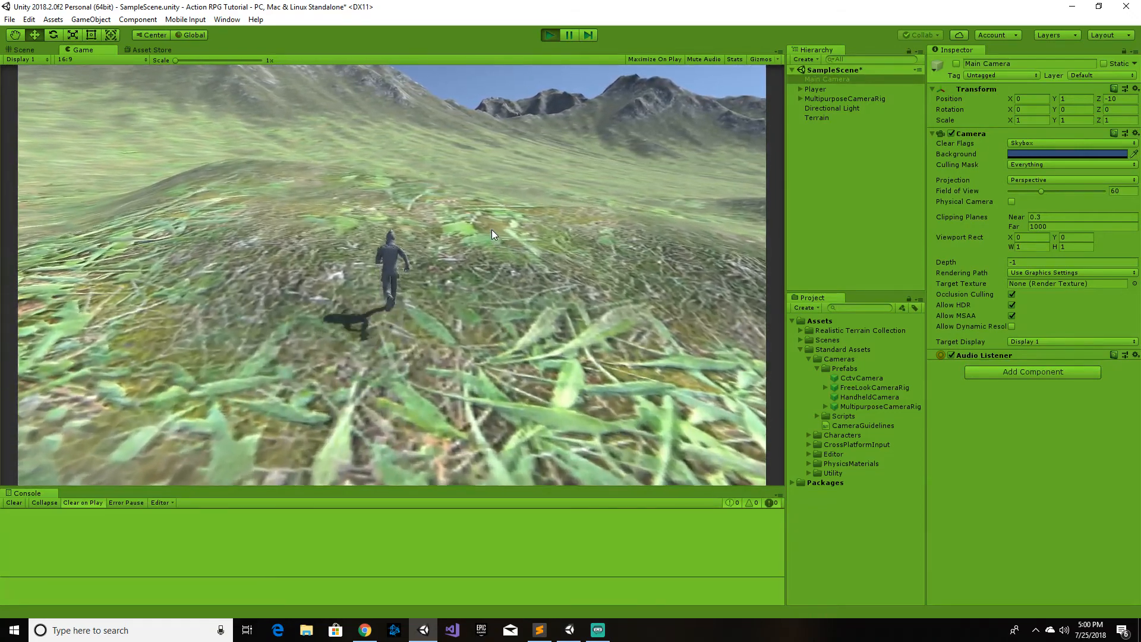
key(a)
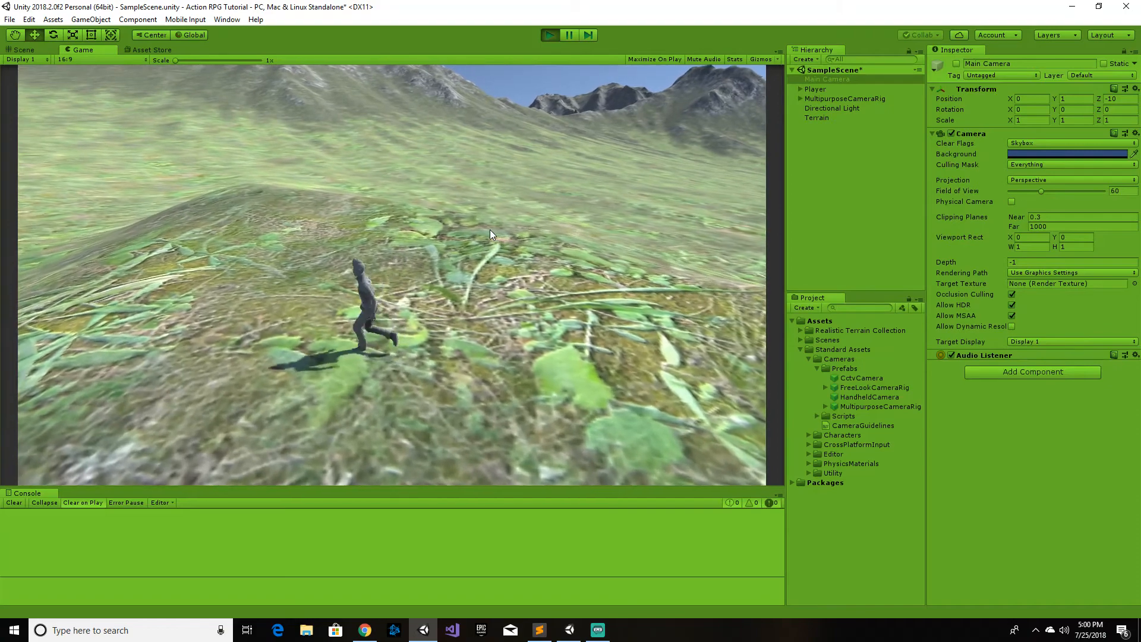
key(s)
key(w)
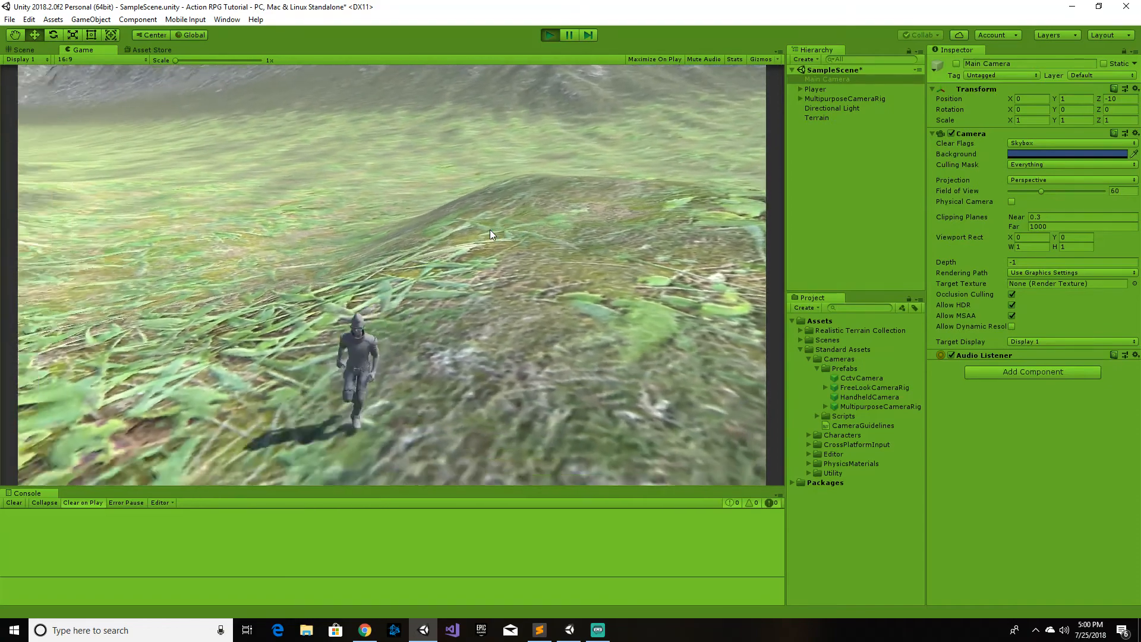
key(d)
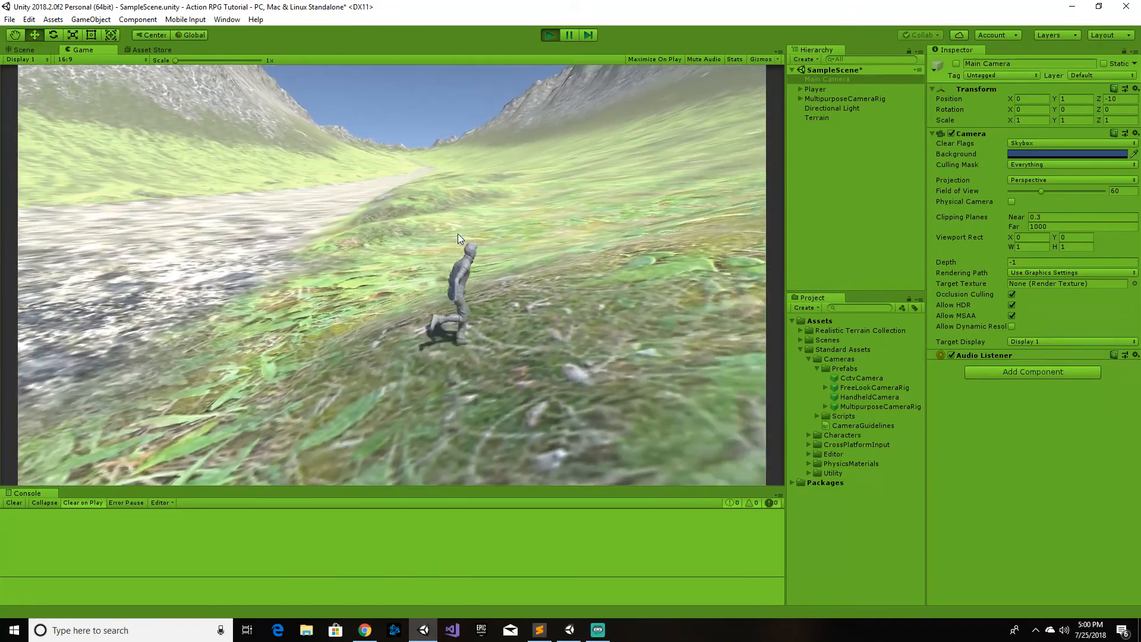
key(a)
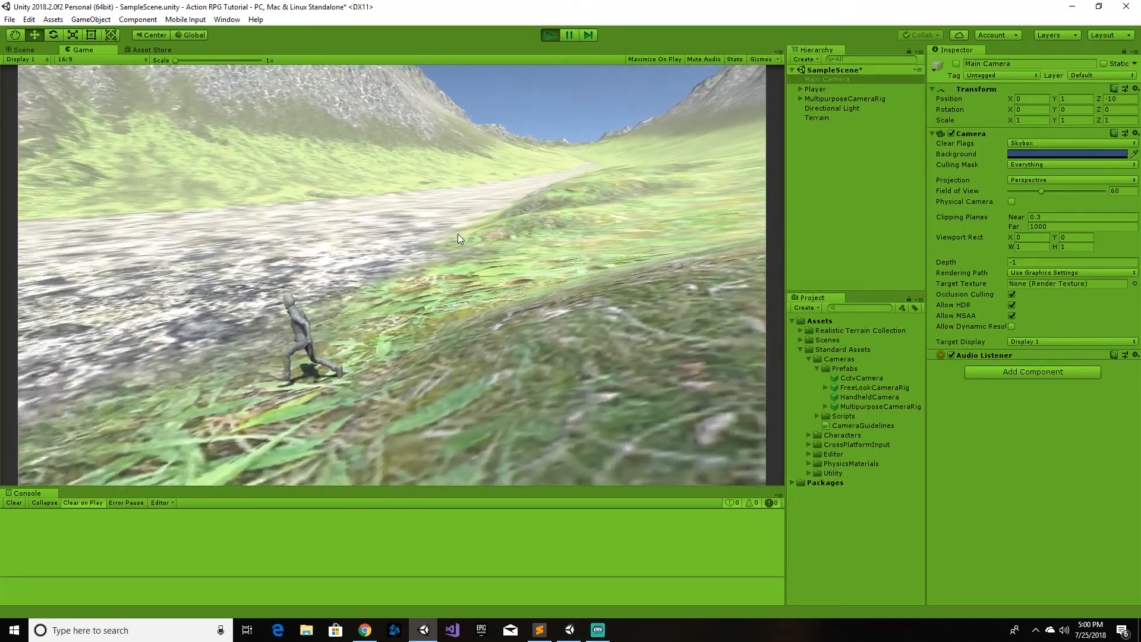
key(w)
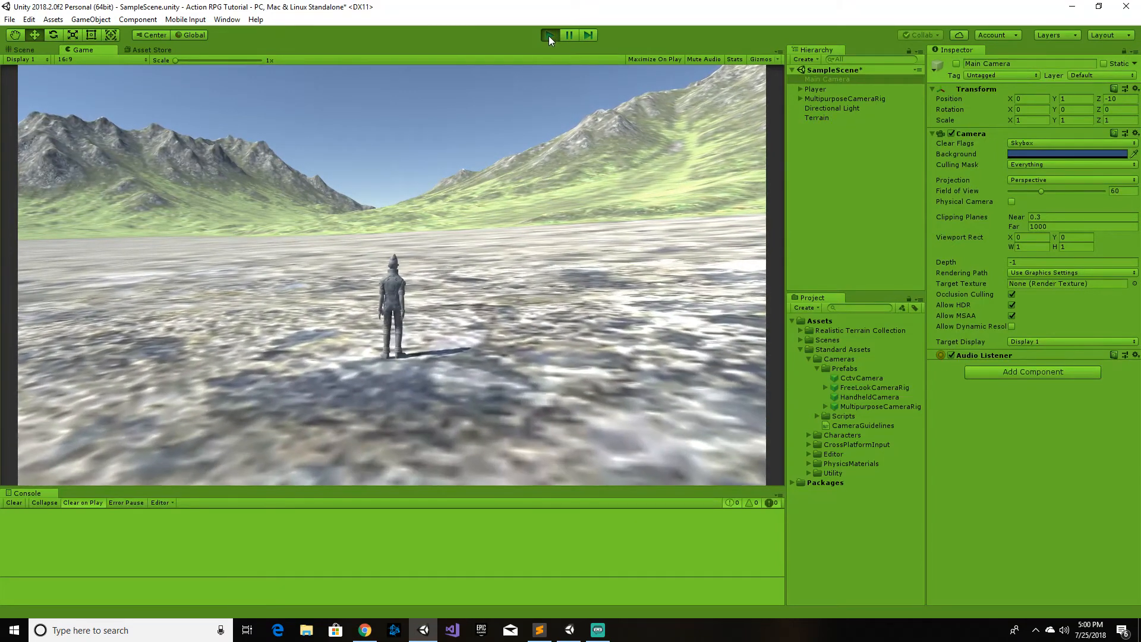
click(548, 35)
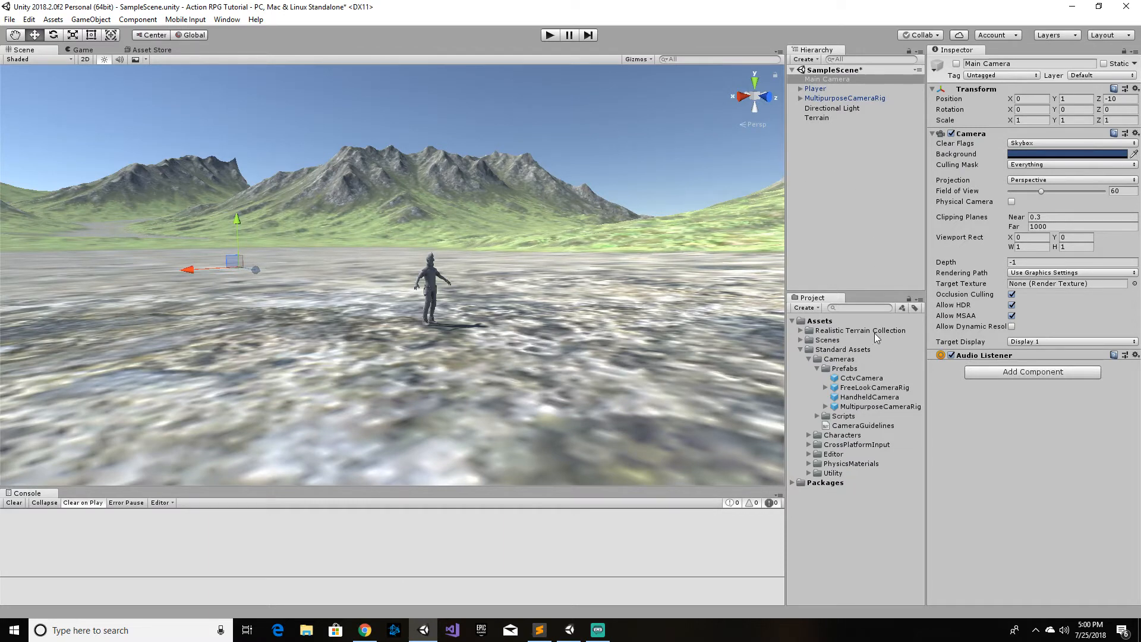
Step: Collapse the Standard Assets folder and create a new folder named Scripts directly under Assets
click(800, 350)
right_click(821, 321)
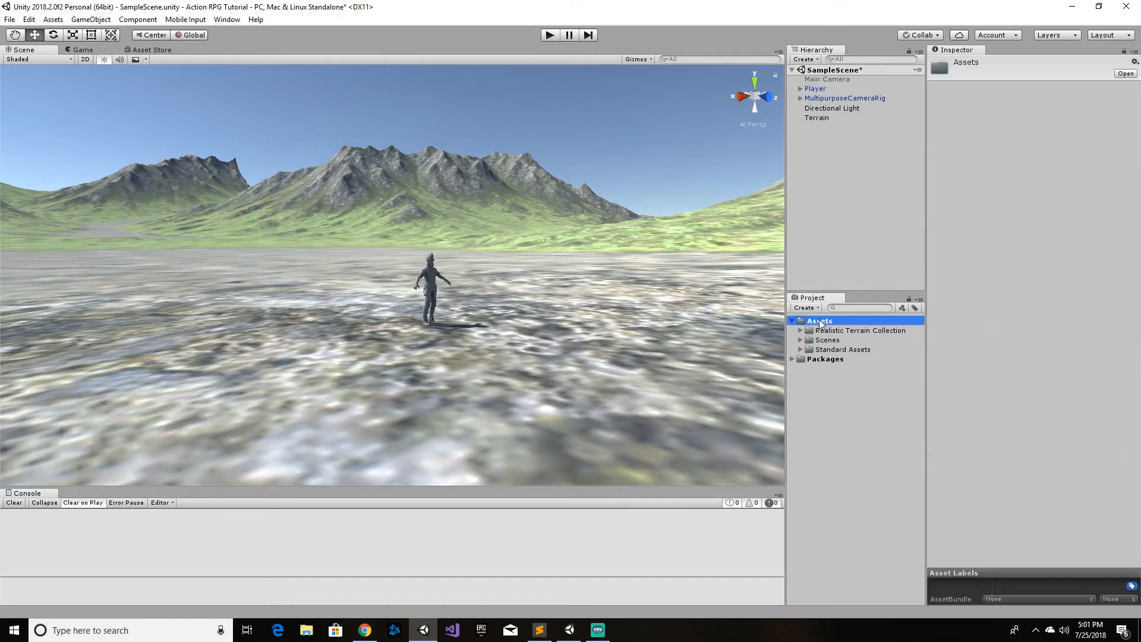
mouse_move(878, 328)
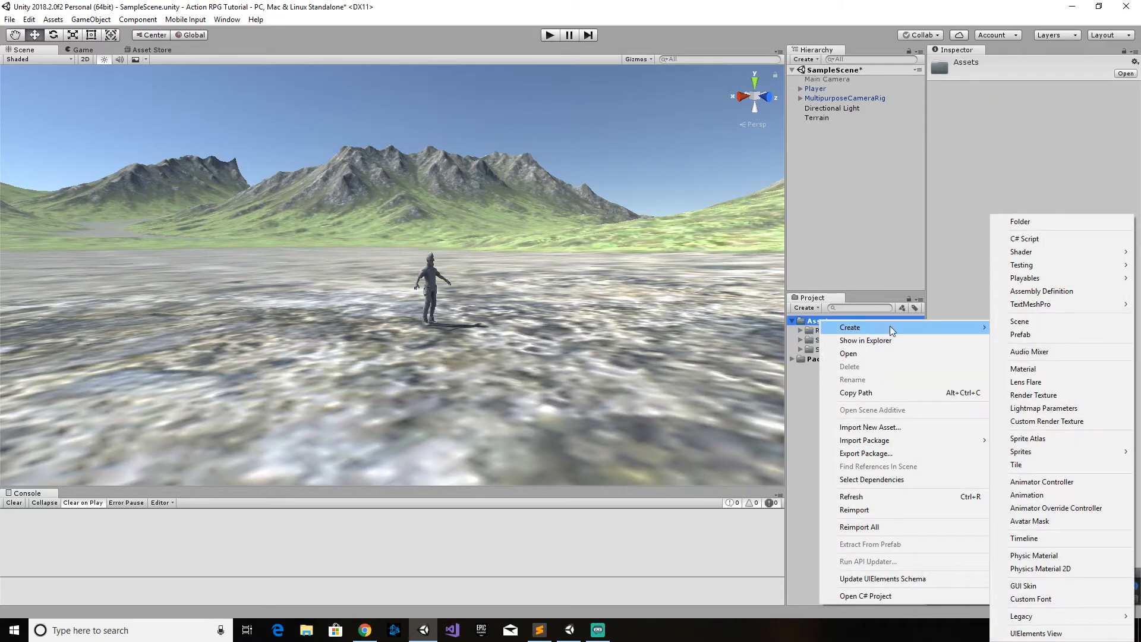
click(1067, 220)
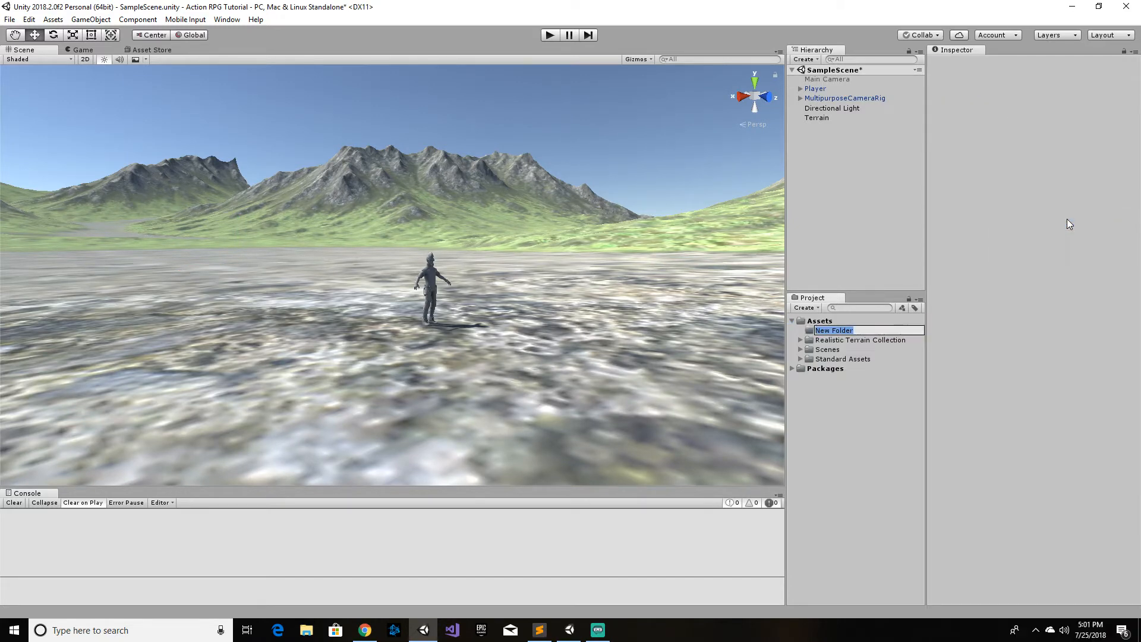
text(Scripts)
key(Return)
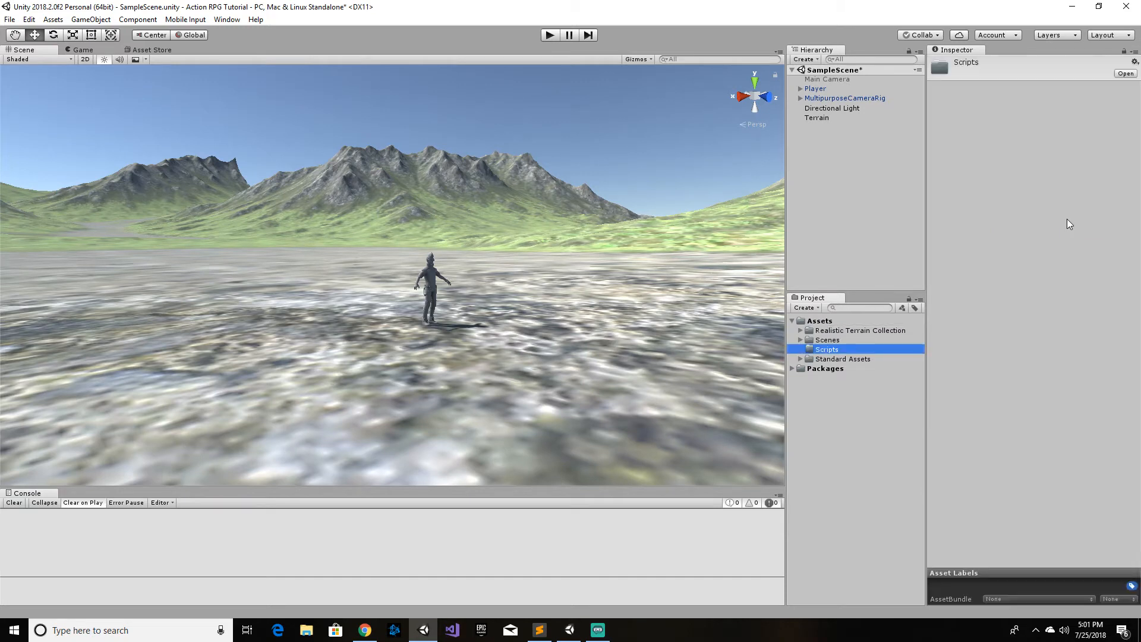
right_click(833, 350)
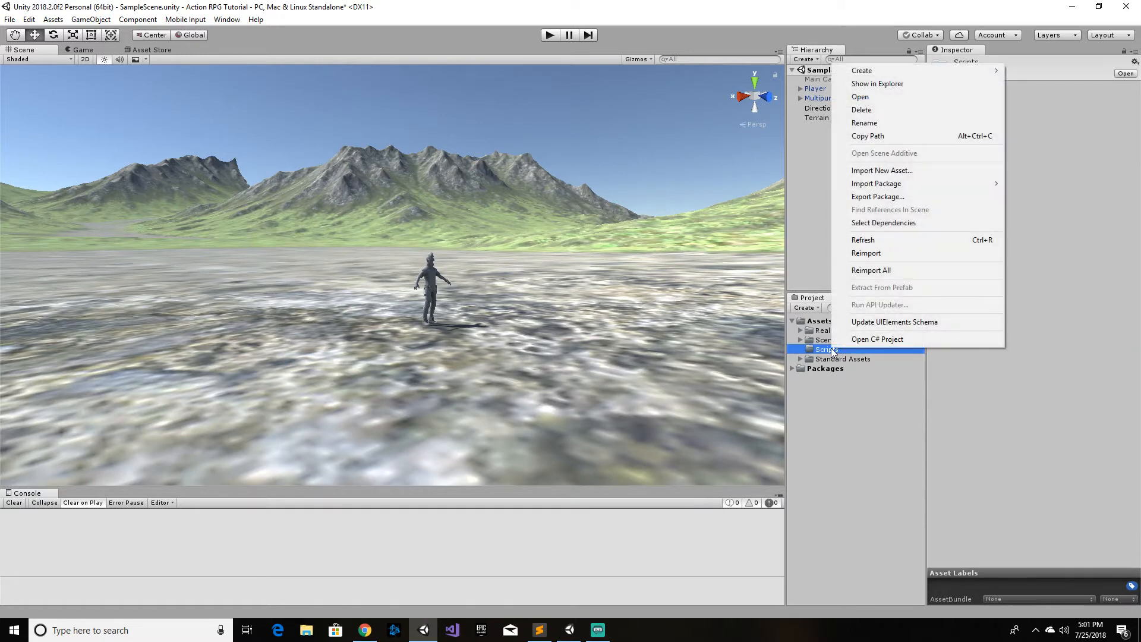
mouse_move(900, 70)
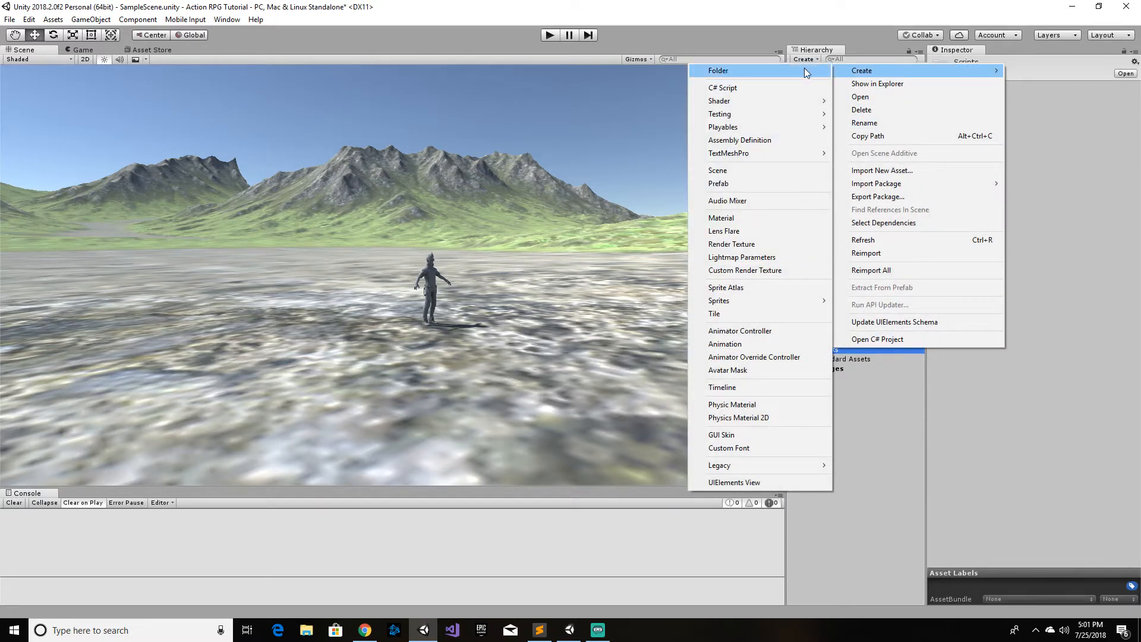
click(761, 88)
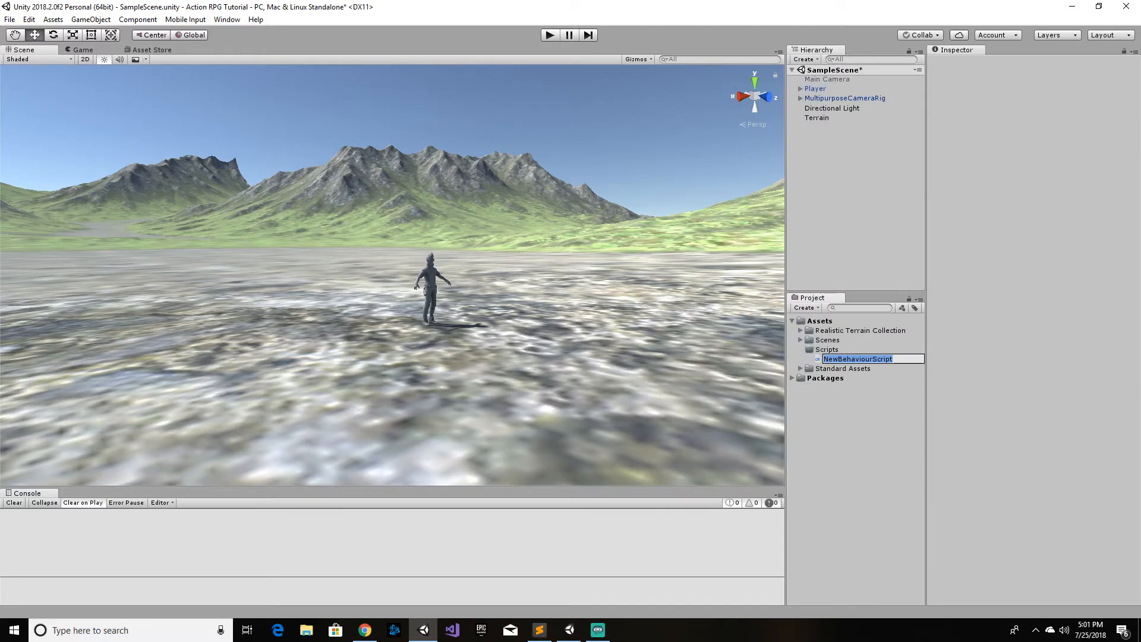
key(alt+Tab)
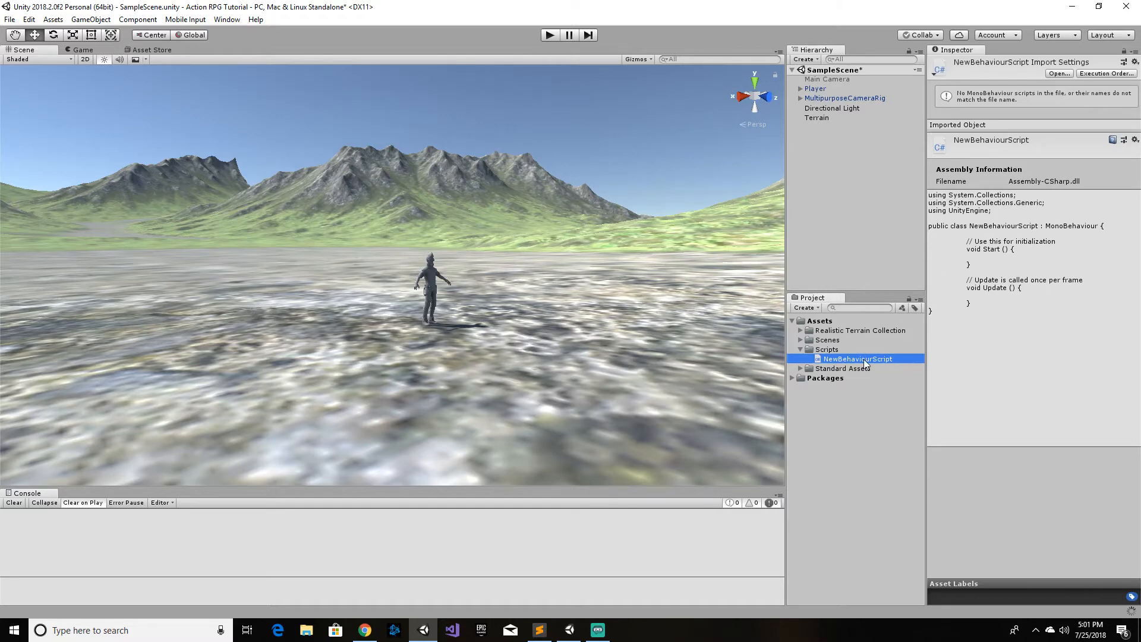
click(887, 396)
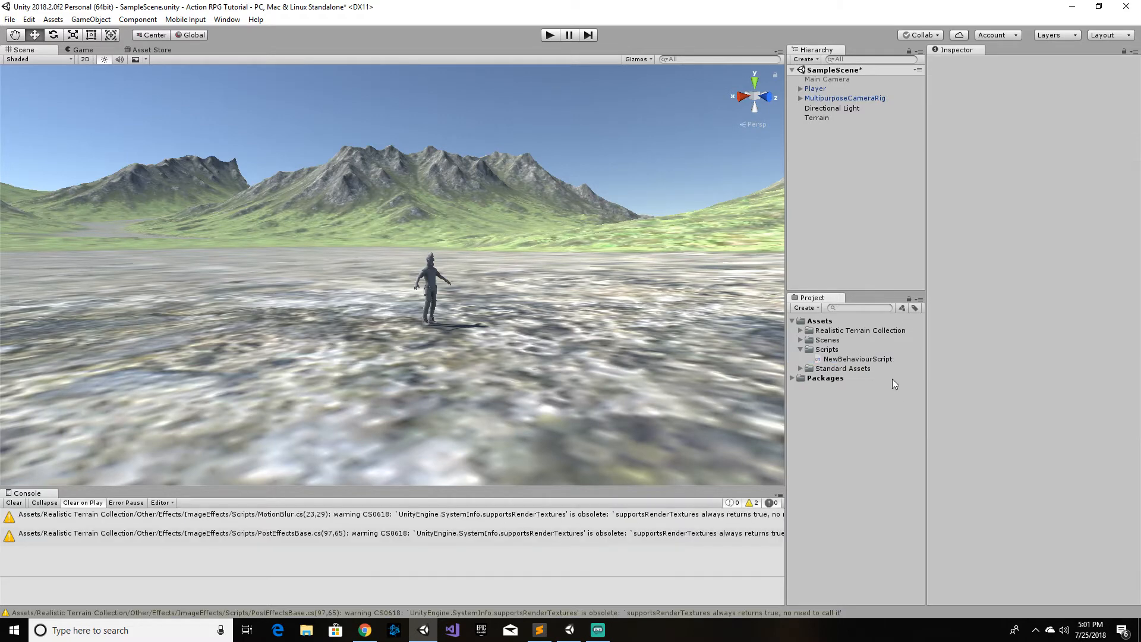
click(870, 360)
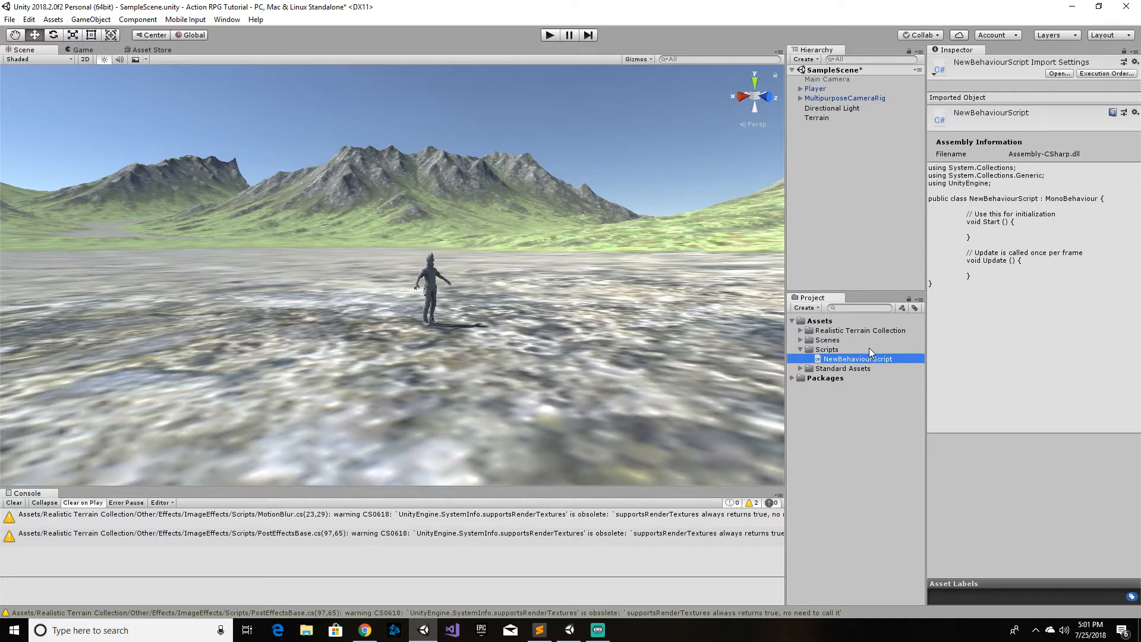
key(Delete)
click(618, 334)
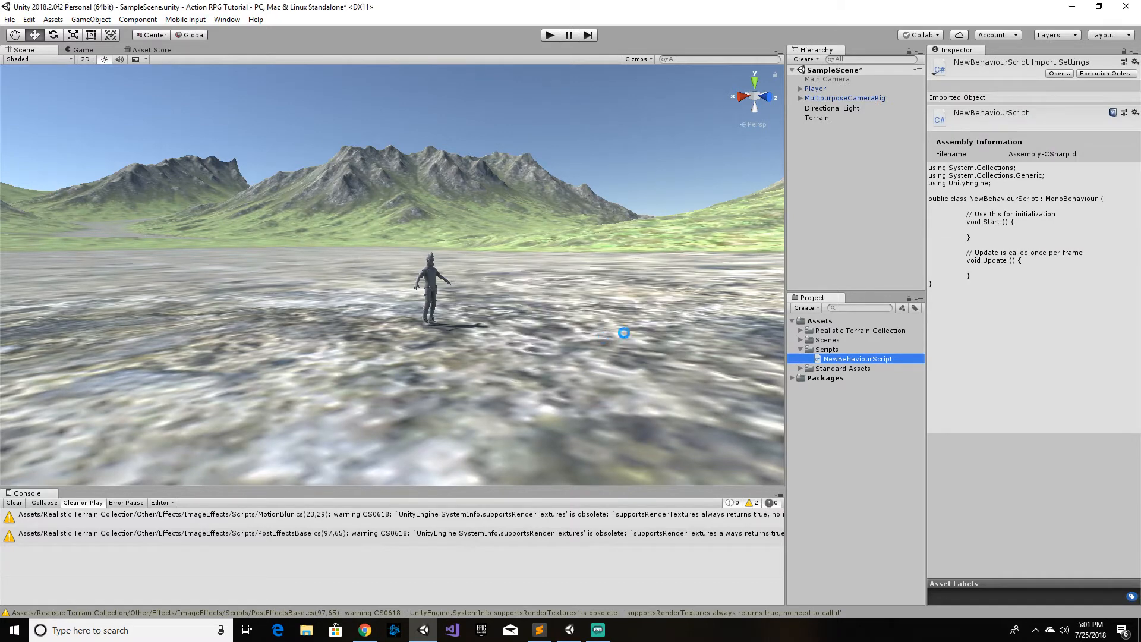
Step: Create a C# script named CharacterStats inside the Scripts folder
click(837, 352)
right_click(836, 352)
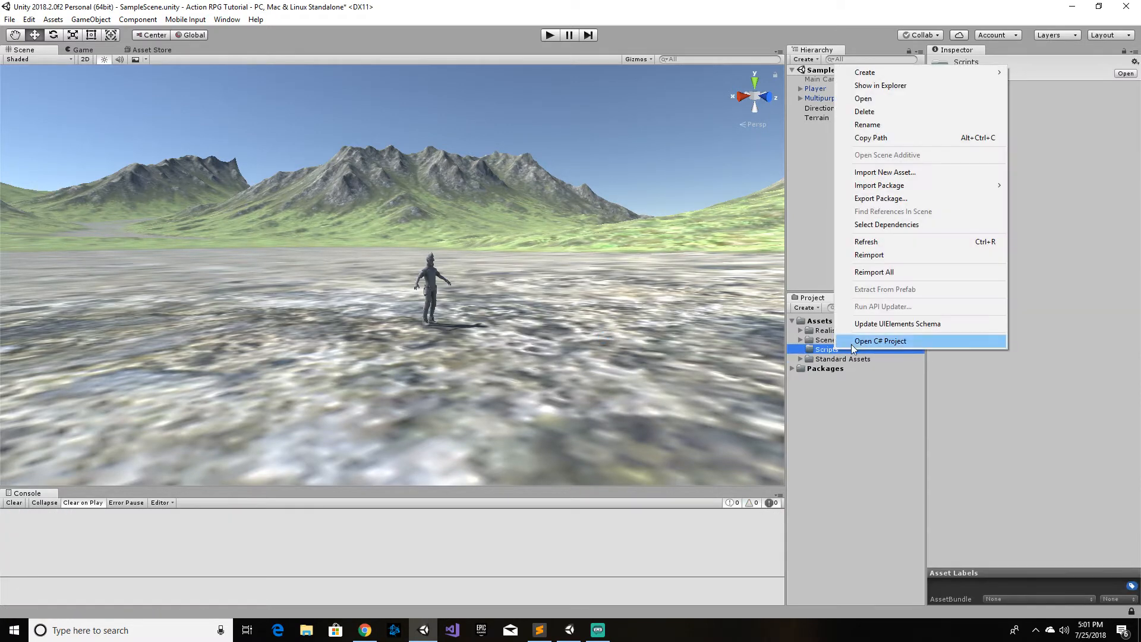
mouse_move(953, 73)
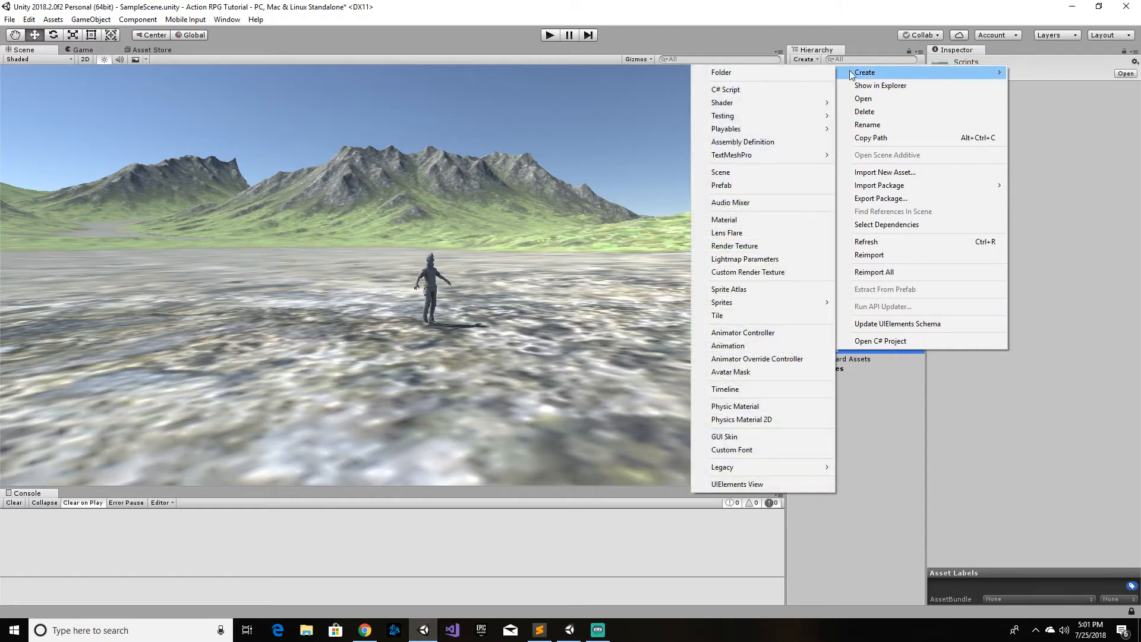
click(737, 89)
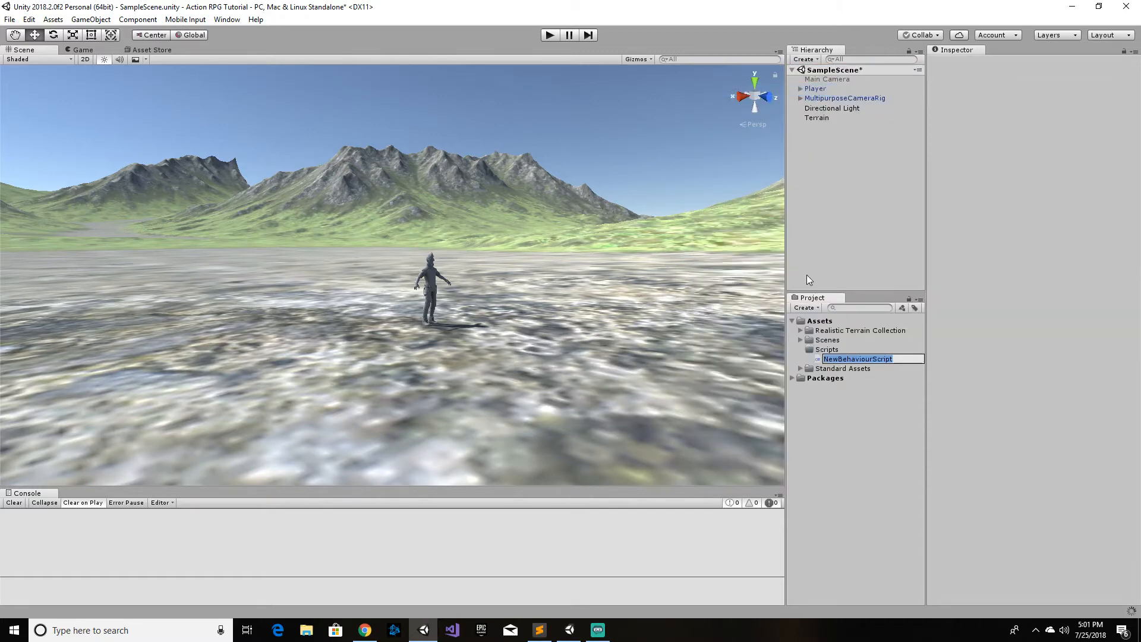
text(Character)
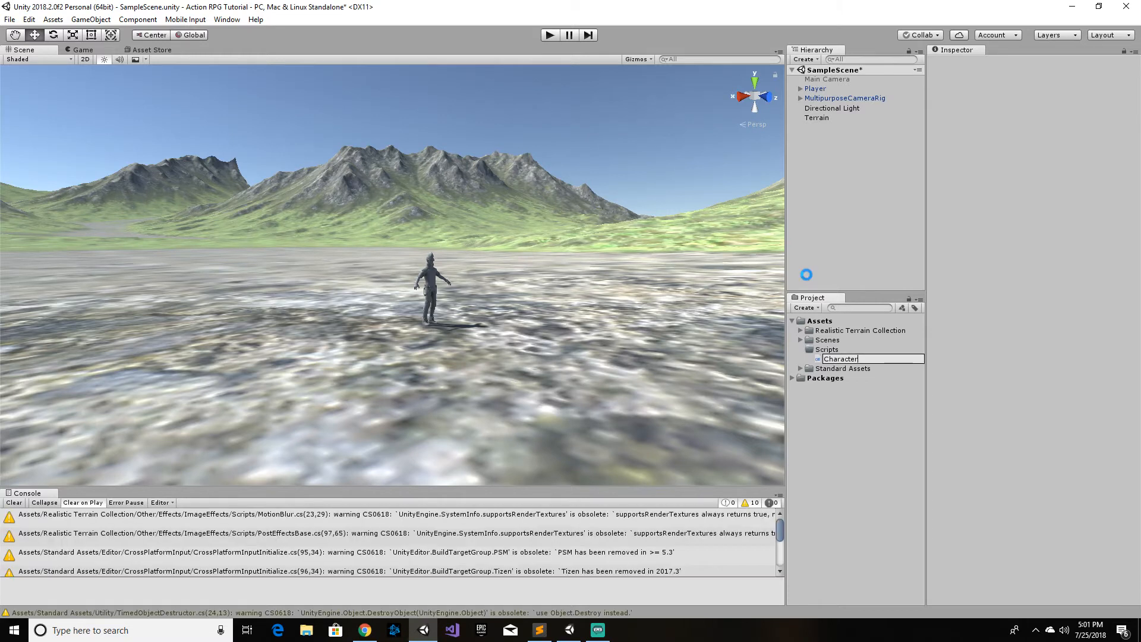
text(Stats)
key(Return)
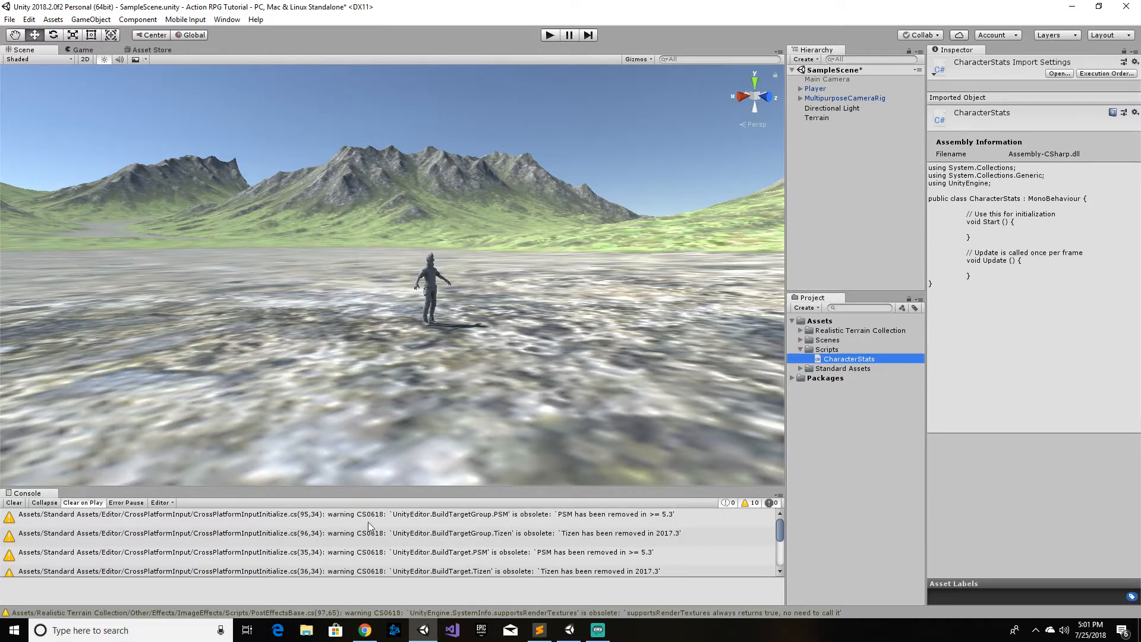
Step: Clear the console warnings and open the CharacterStats script in Visual Studio
click(14, 503)
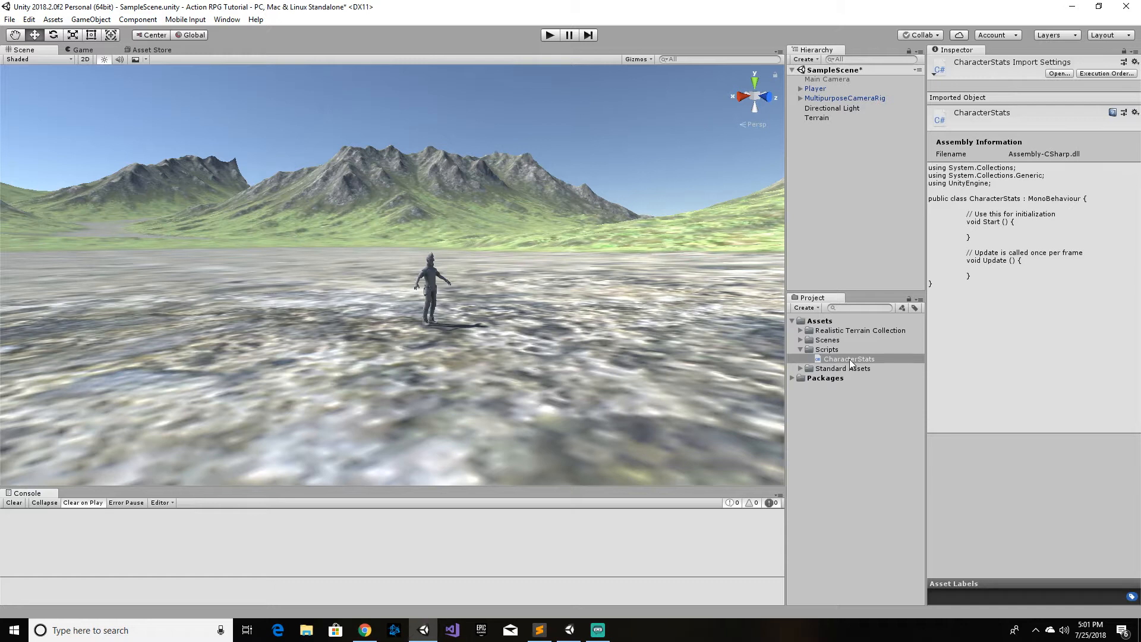
click(850, 359)
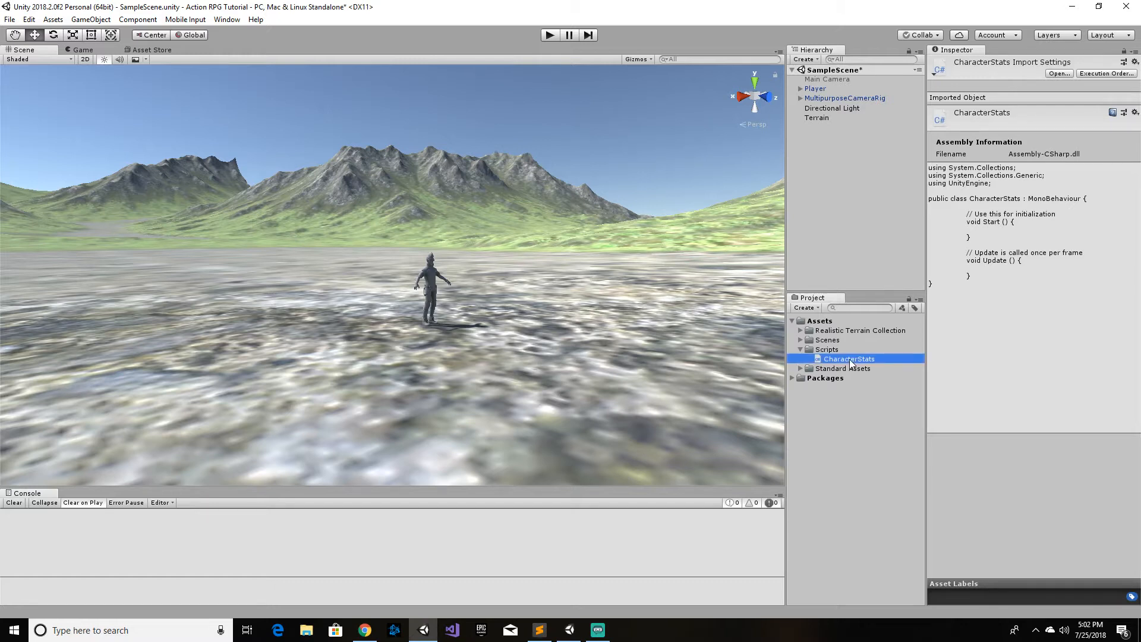
double_click(850, 359)
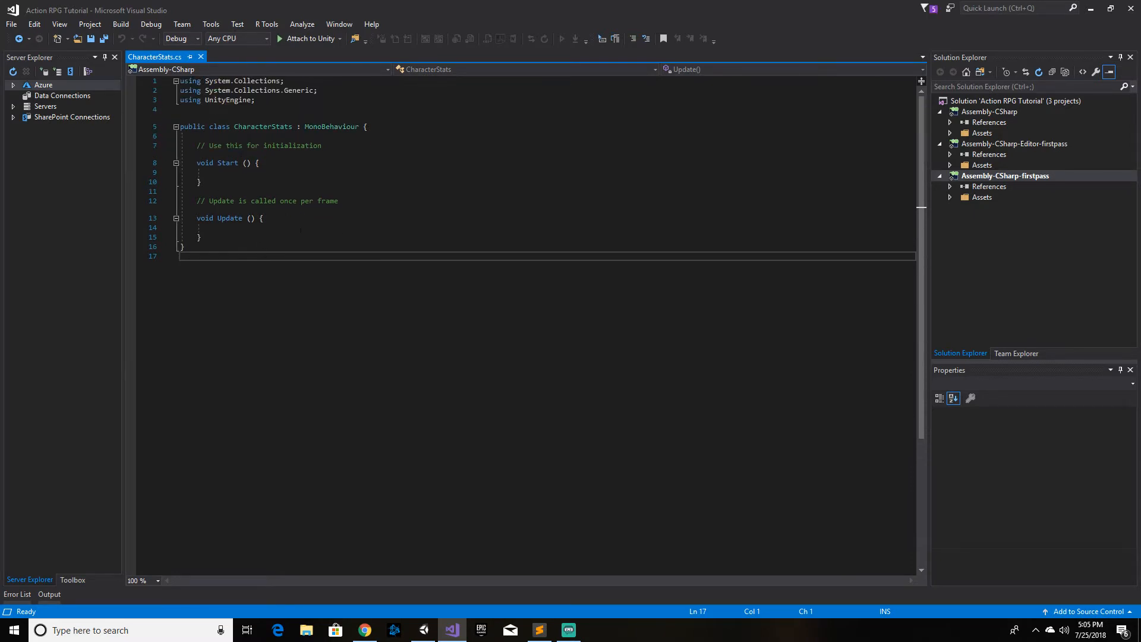
Step: Replace the default Start and Update methods and their comments with blank lines in the CharacterStats class, and save the script
double_click(200, 145)
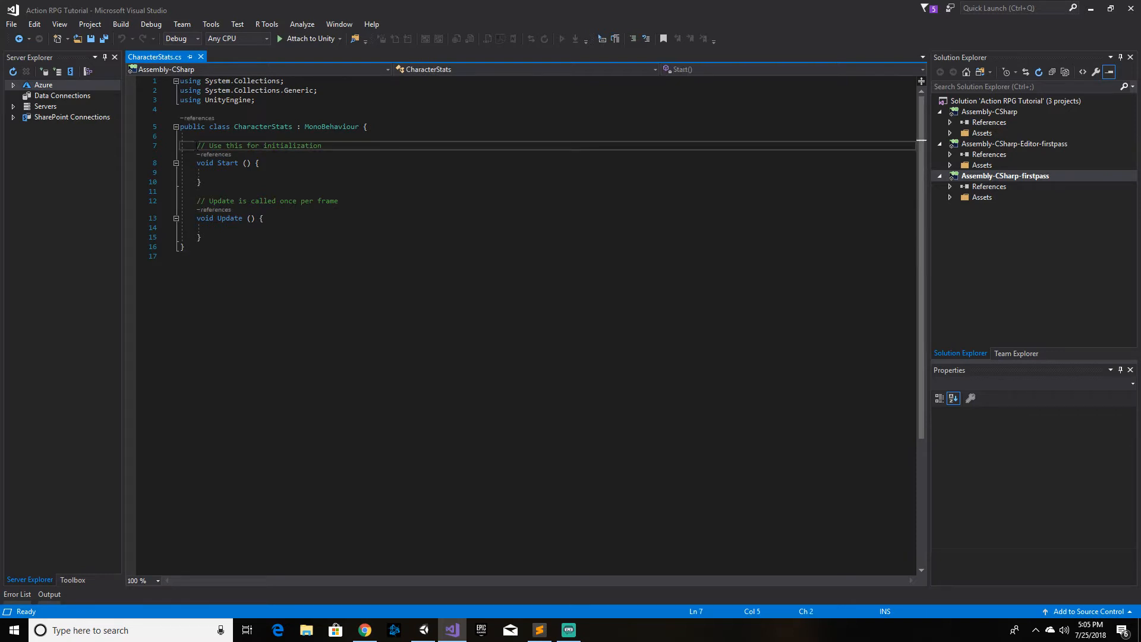
drag(199, 145, 263, 240)
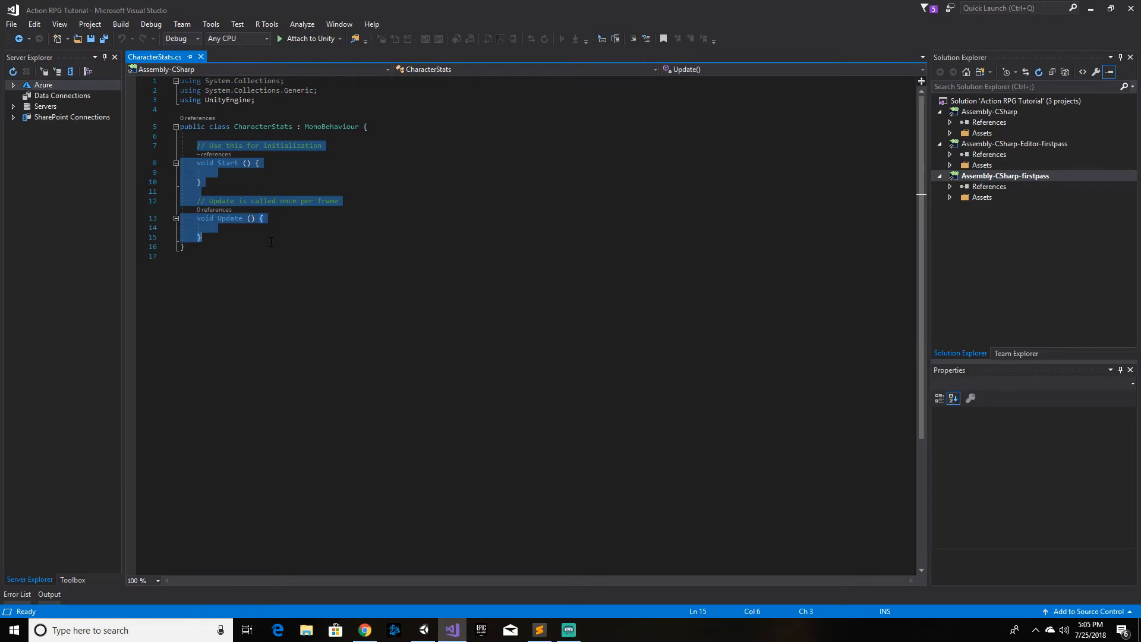
key(Delete)
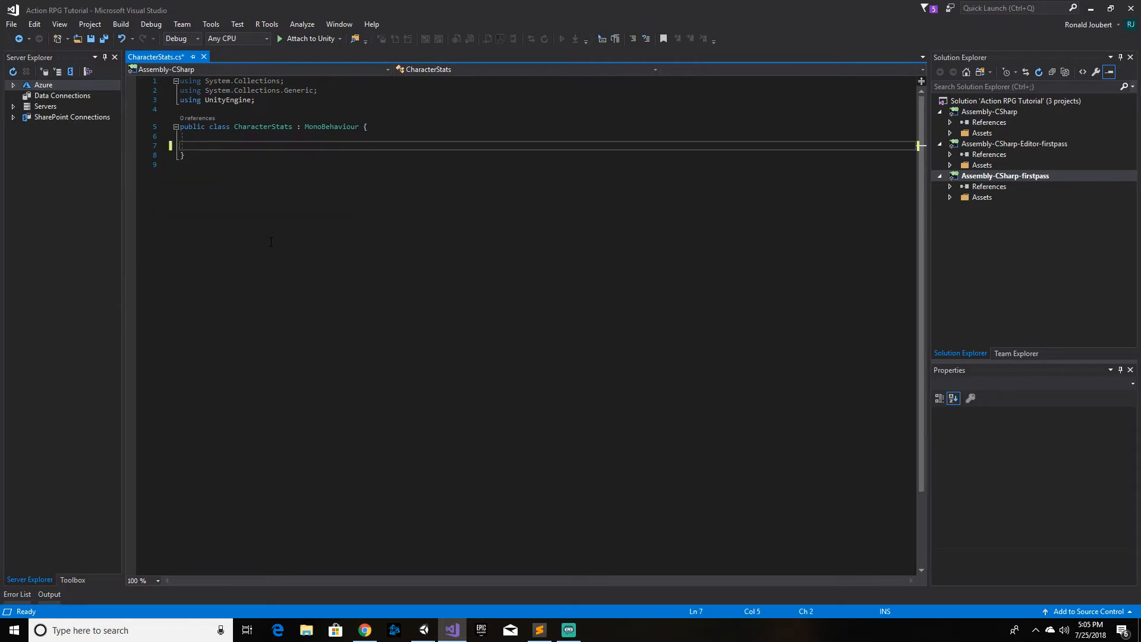
key(Return)
key(Return)
key(Return)
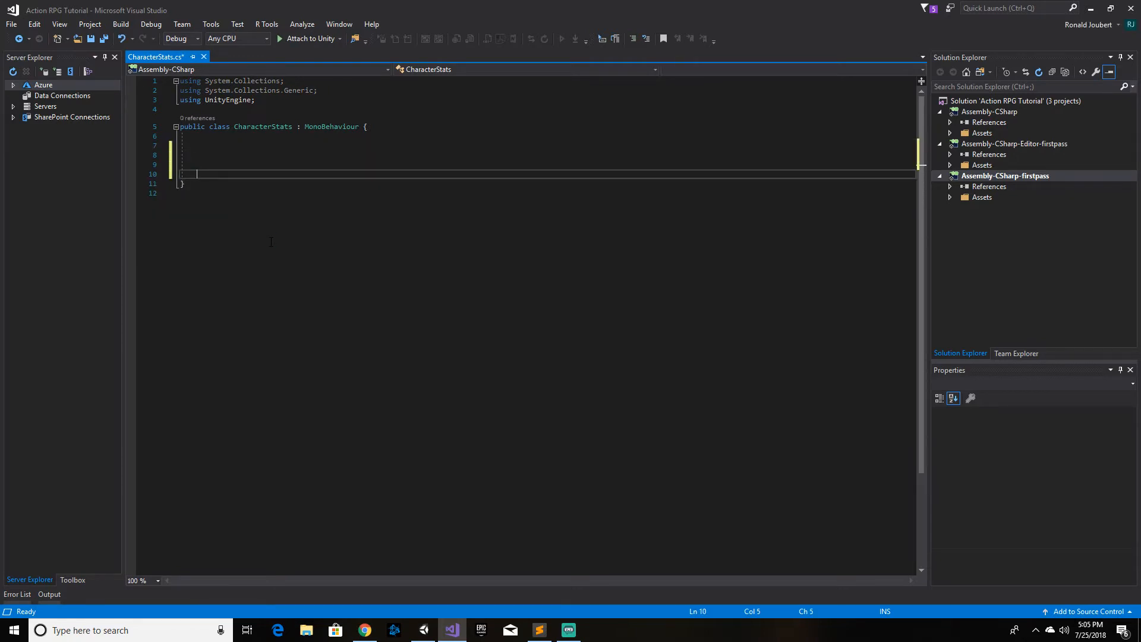
key(Up)
key(Up)
key(Up)
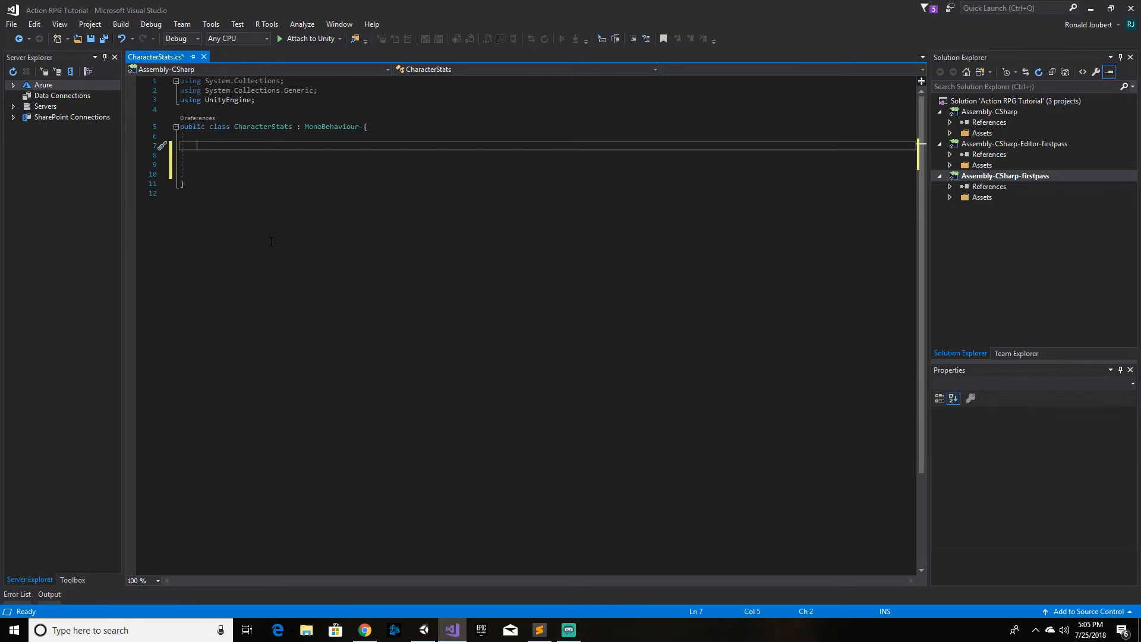
key(ctrl+s)
Step: Add the attribute [Header("General")] at the beginning of the CharacterStats class body
text([Headr)
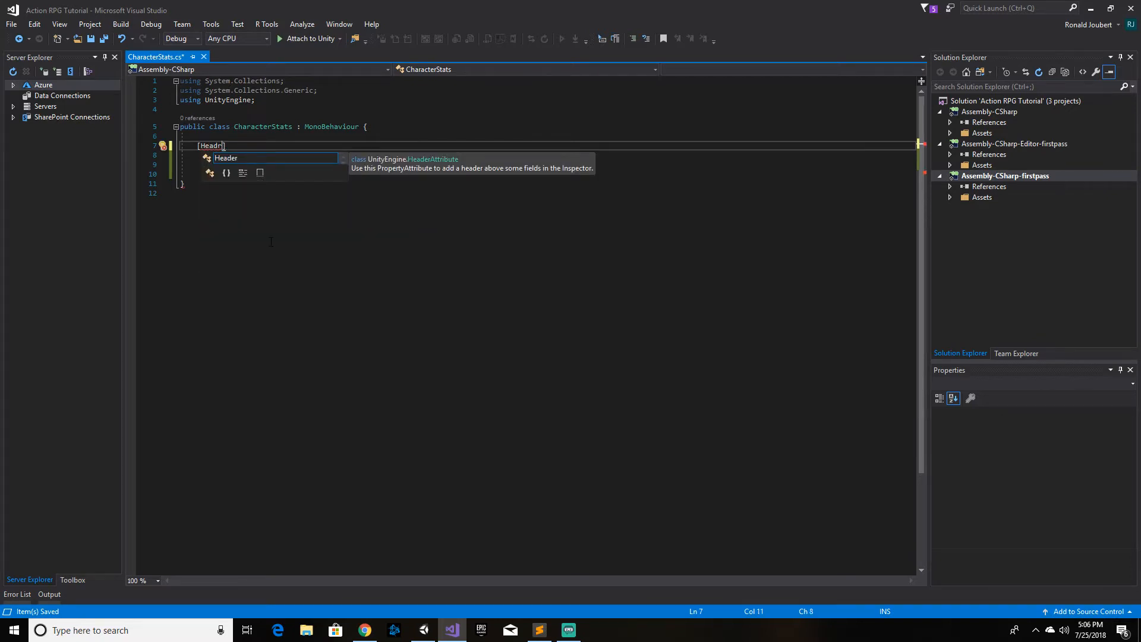
key(Tab)
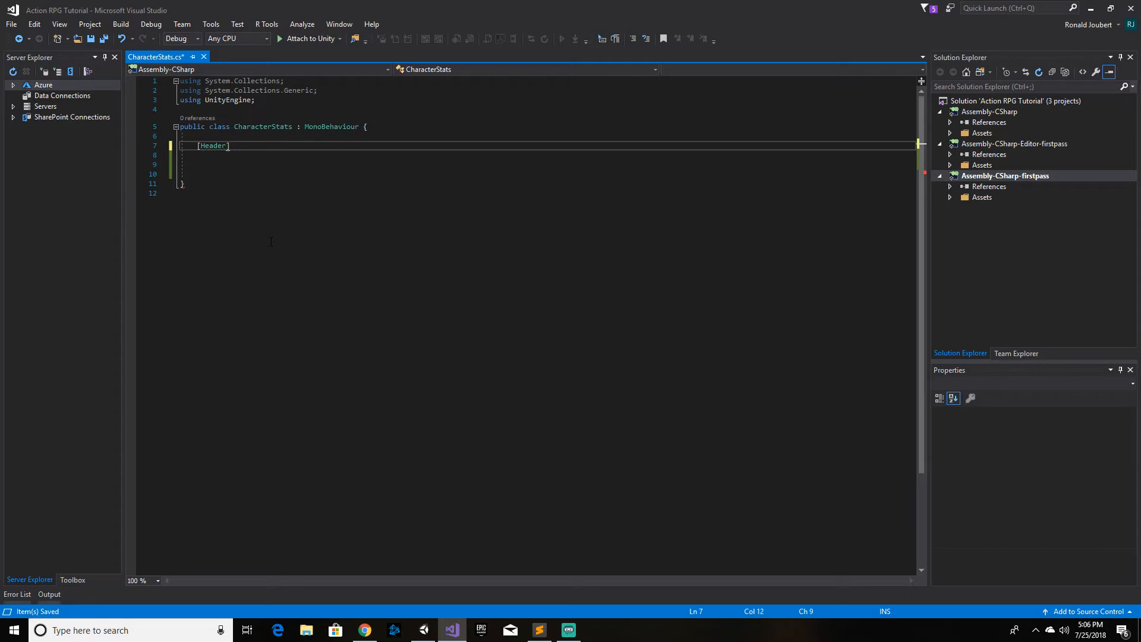
text(()
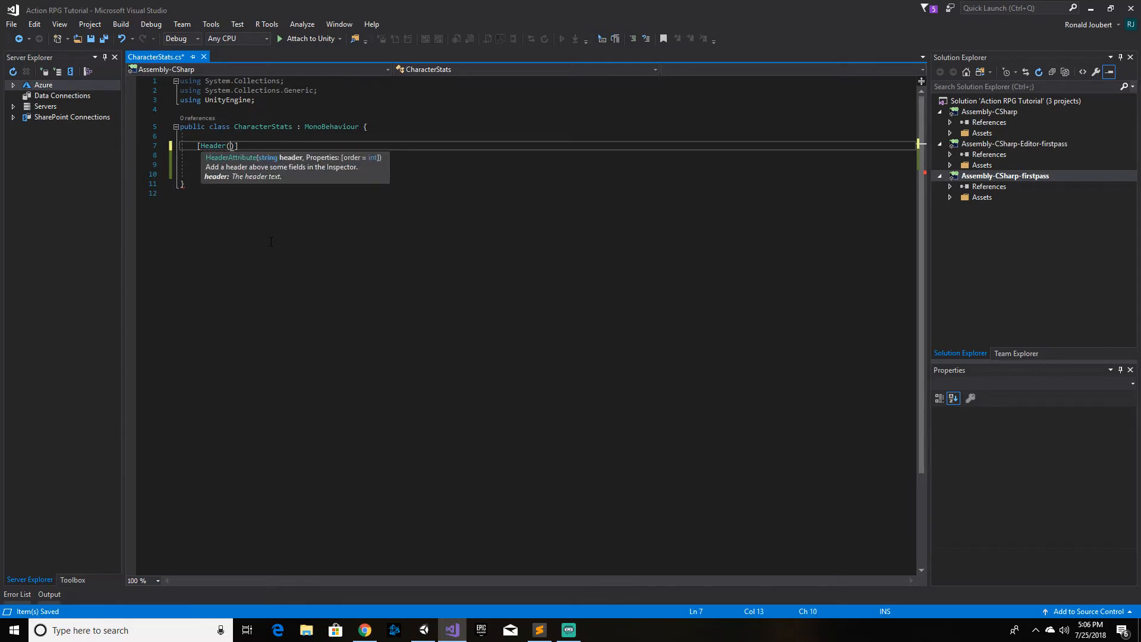
text(")
text(General)
key(End)
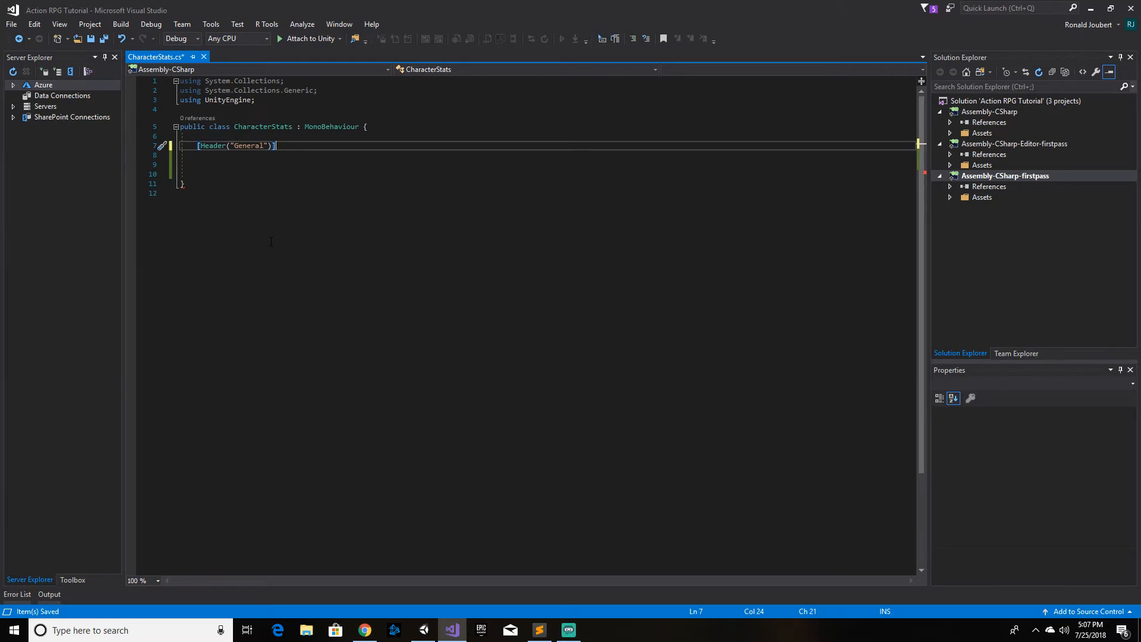
key(Return)
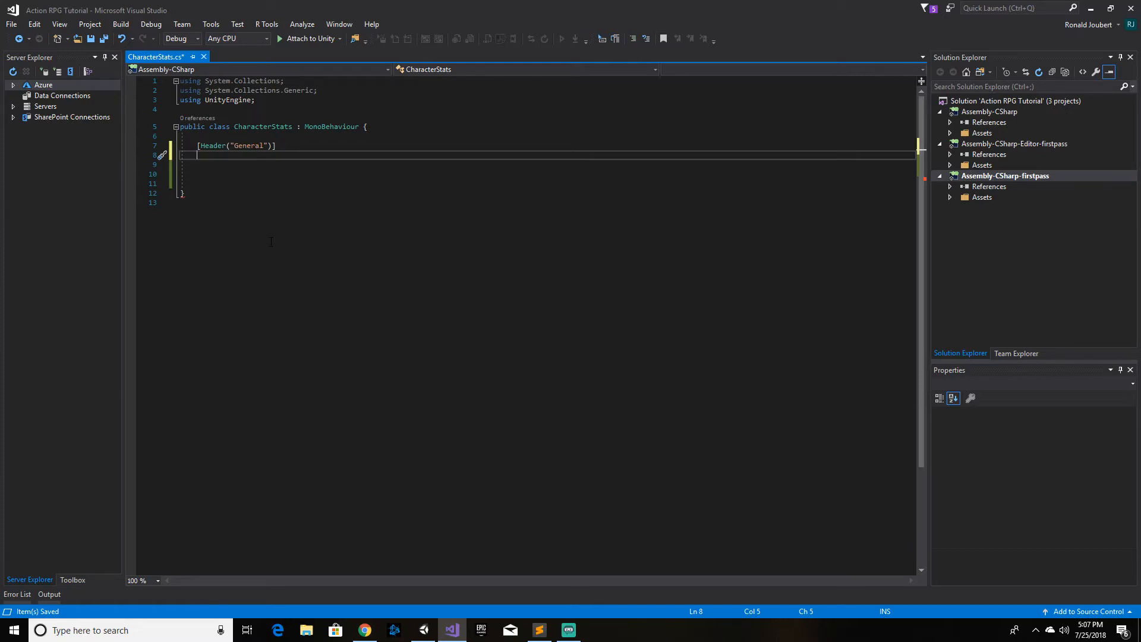
Step: Declare the public fields string characterName, int level and bool isDead below the General header, and save the script
text(pub)
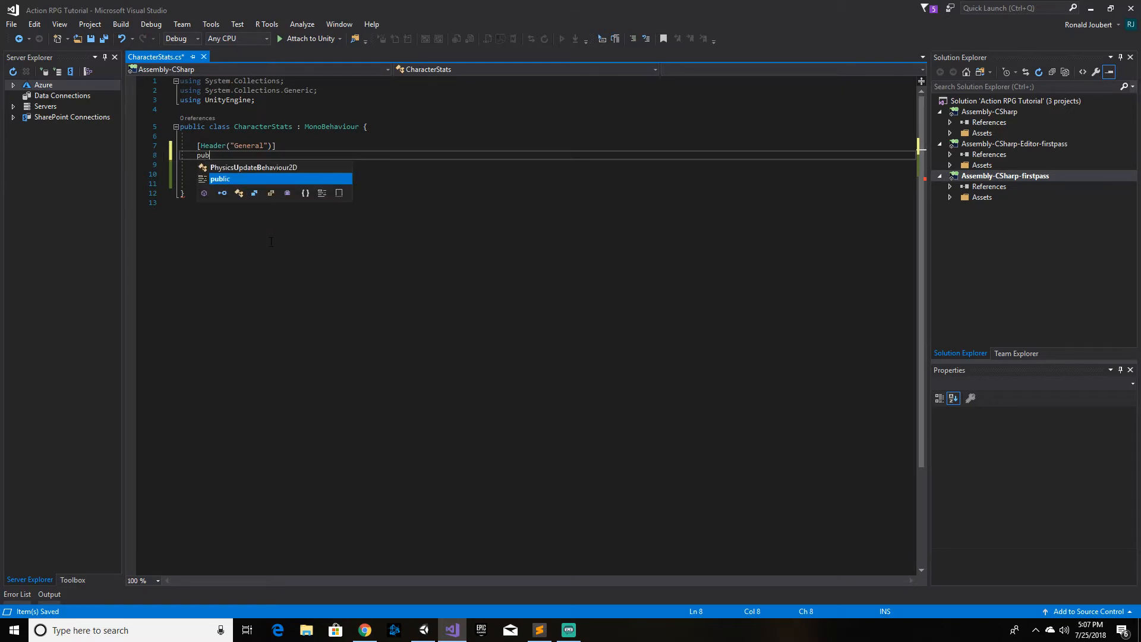
text(lic )
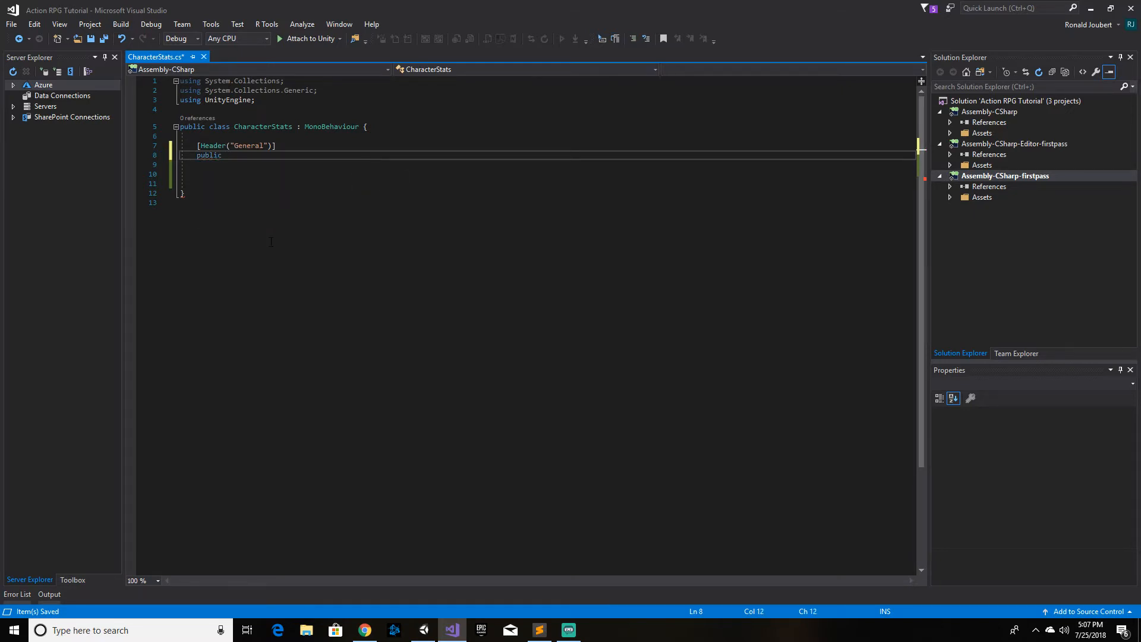
text(string characterName ;)
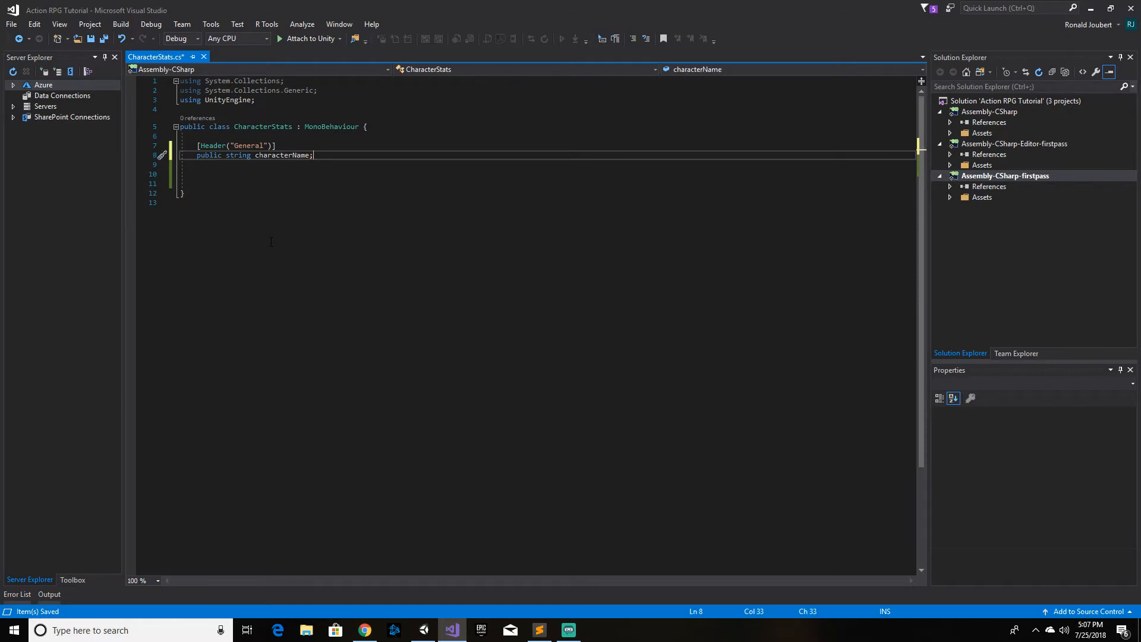
key(Return)
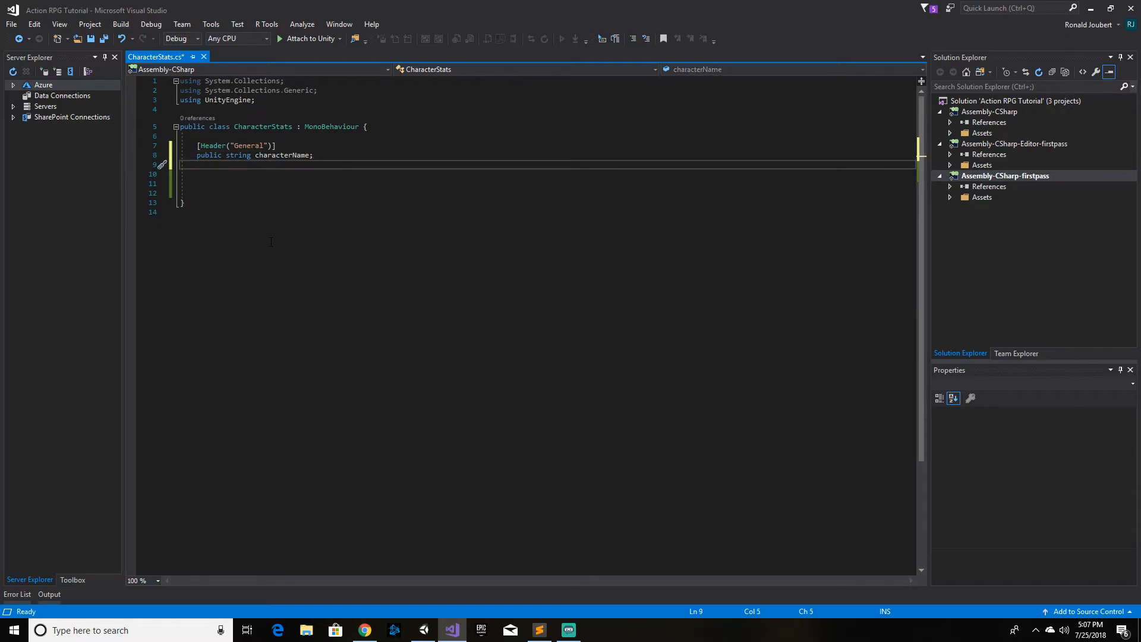
text(public int level;)
key(Return)
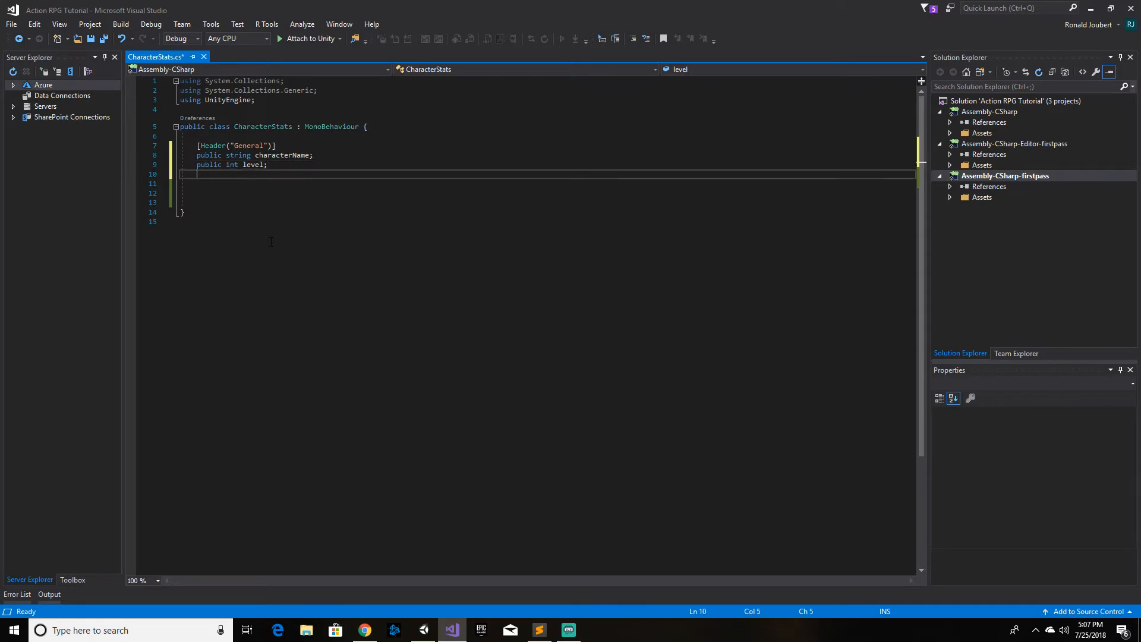
text(public bool isDead;)
key(ctrl+s)
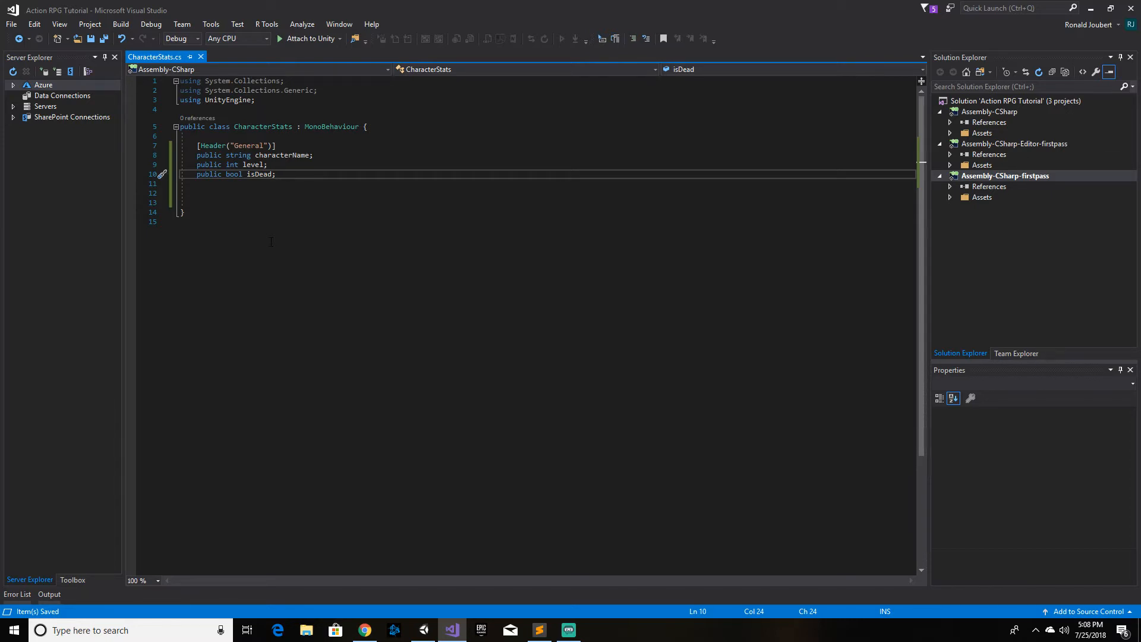
Step: Add the attribute [Header("Hit/magic points")] below the isDead field, separated by a blank line
key(Return)
key(Return)
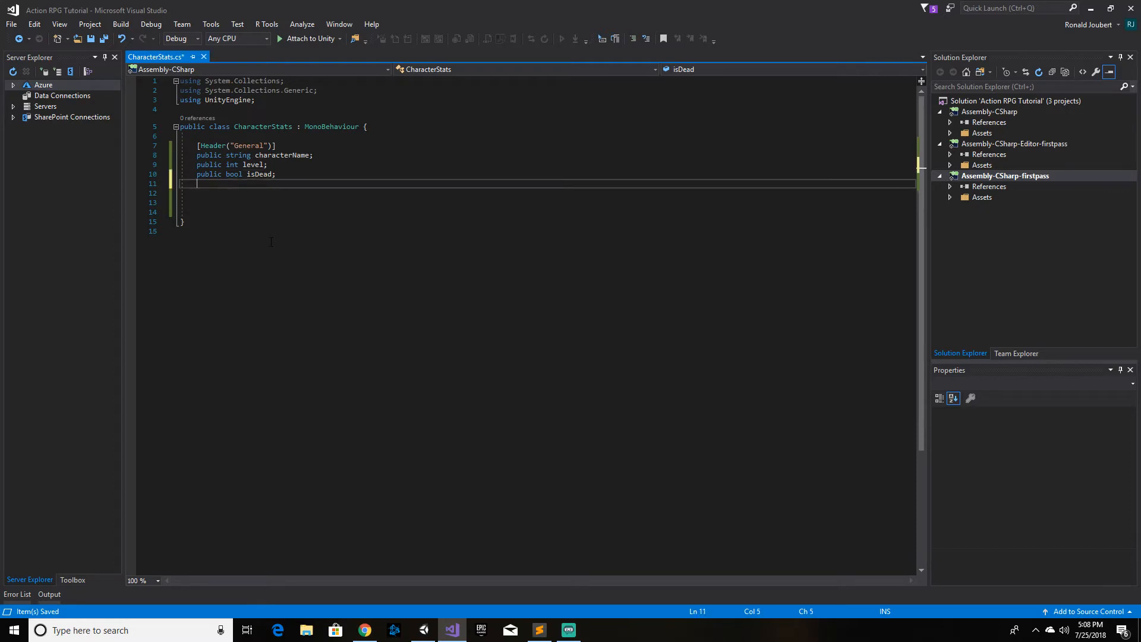
text([)
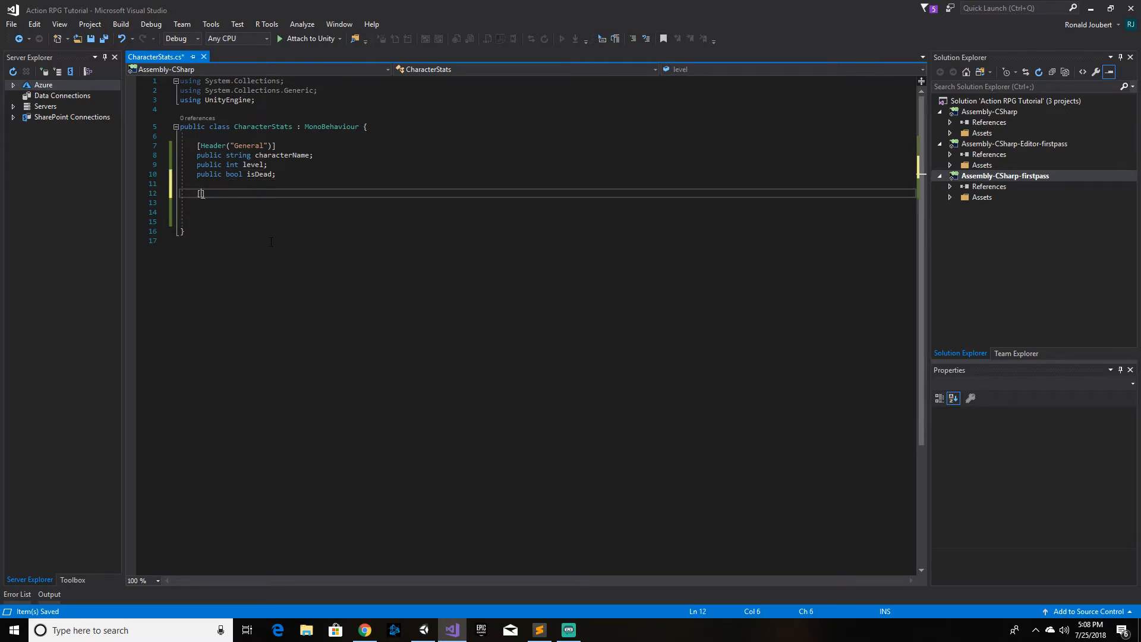
text(Header()
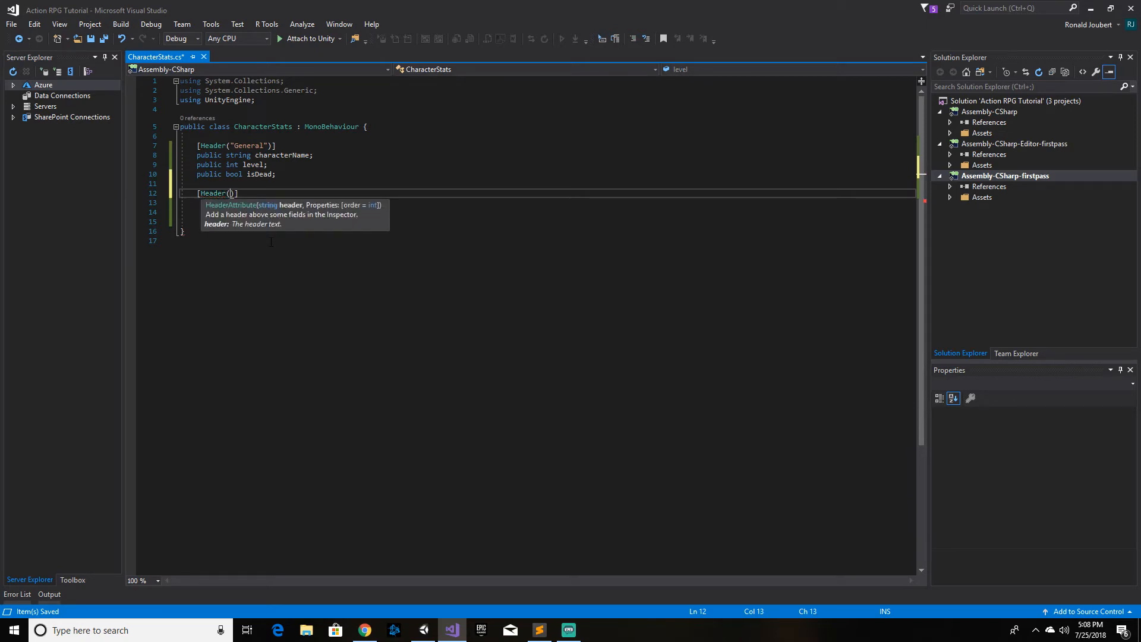
text(Hit6)
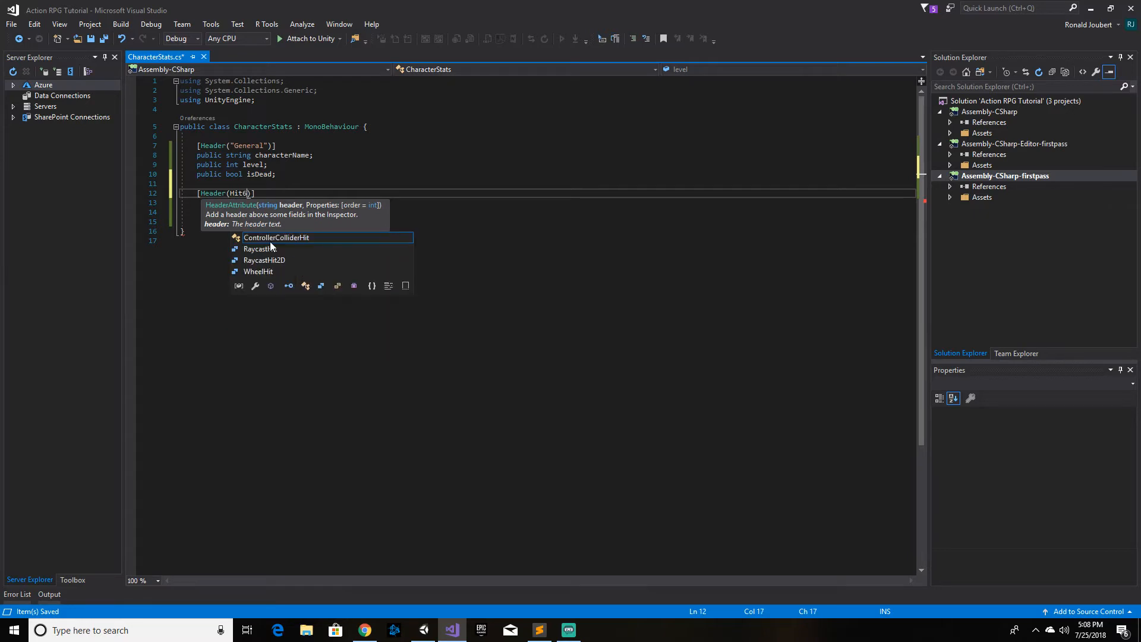
key(BackSpace)
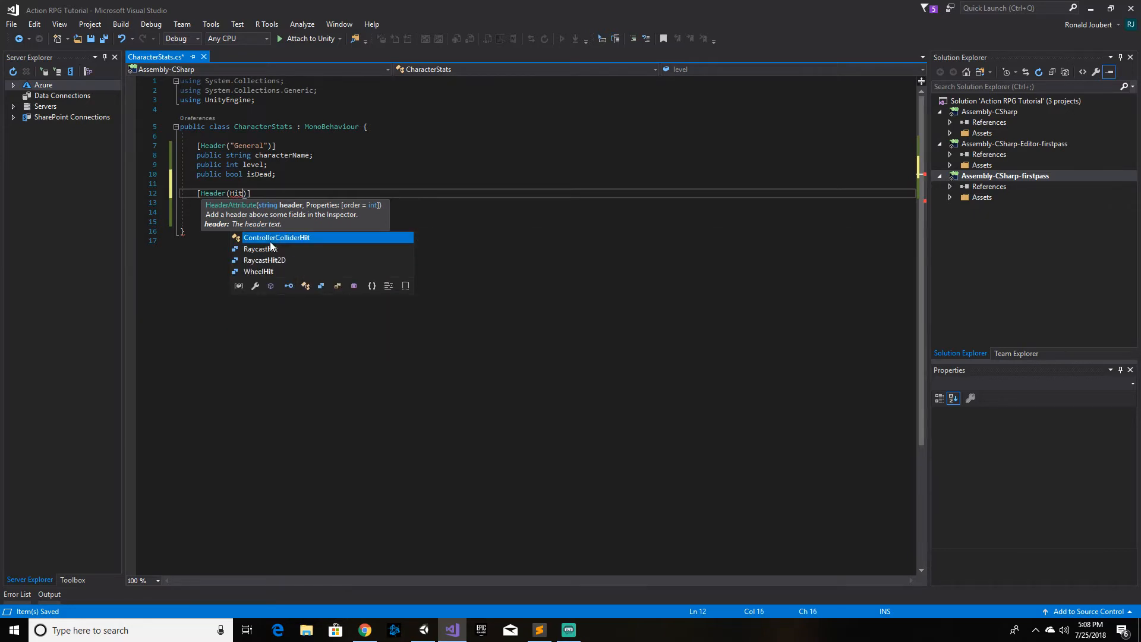
text(/Ma)
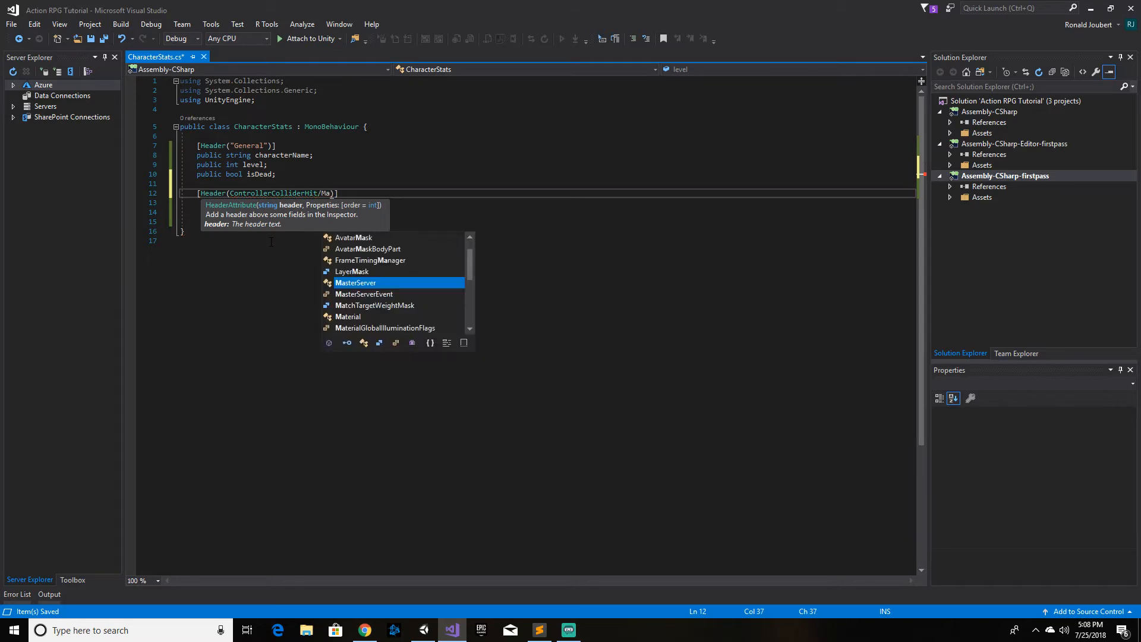
text(gic )
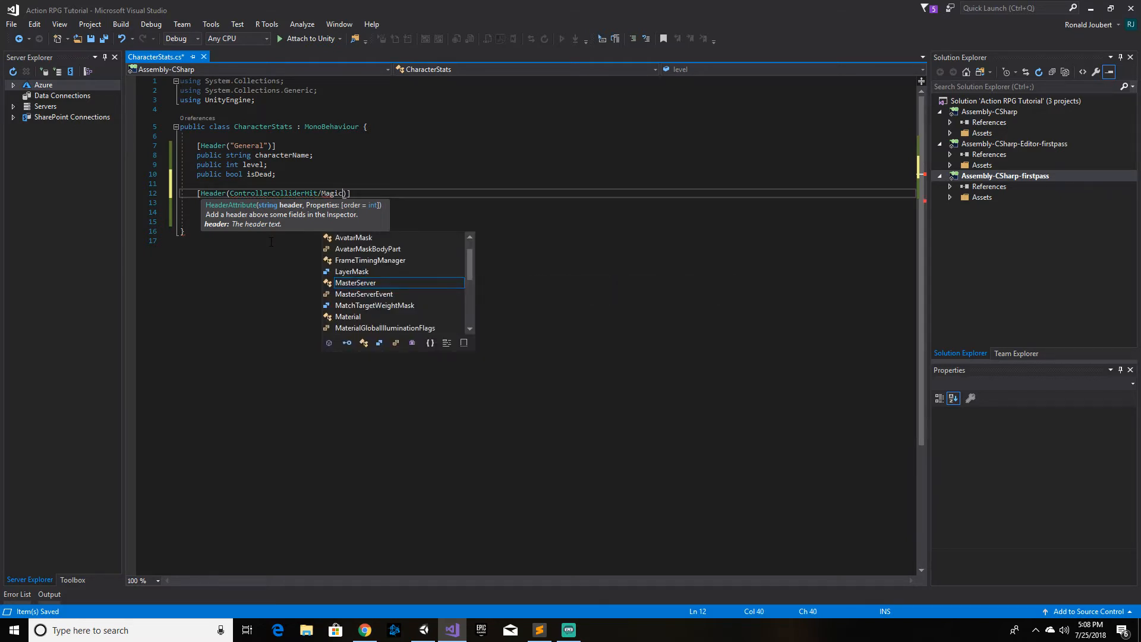
text(P)
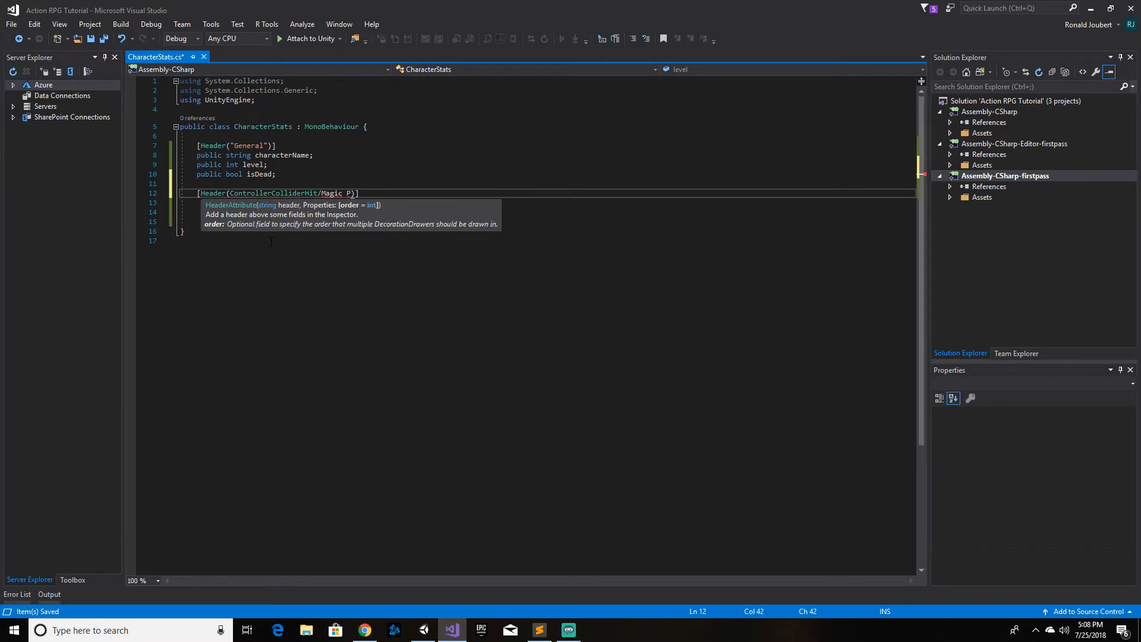
text(ooints)
click(256, 194)
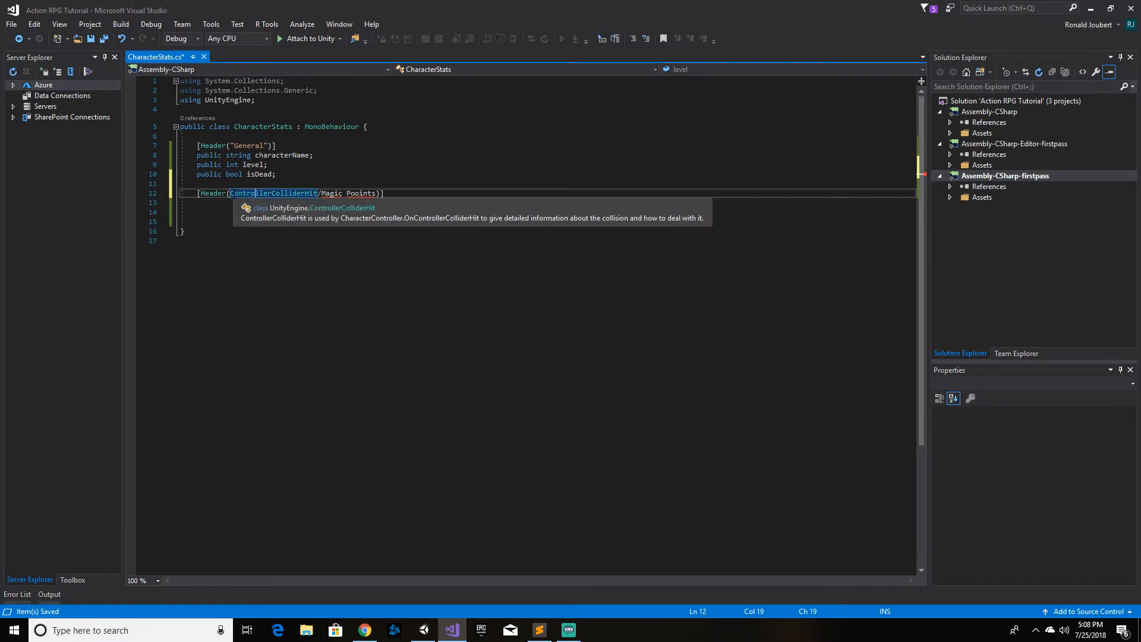
drag(230, 195, 378, 195)
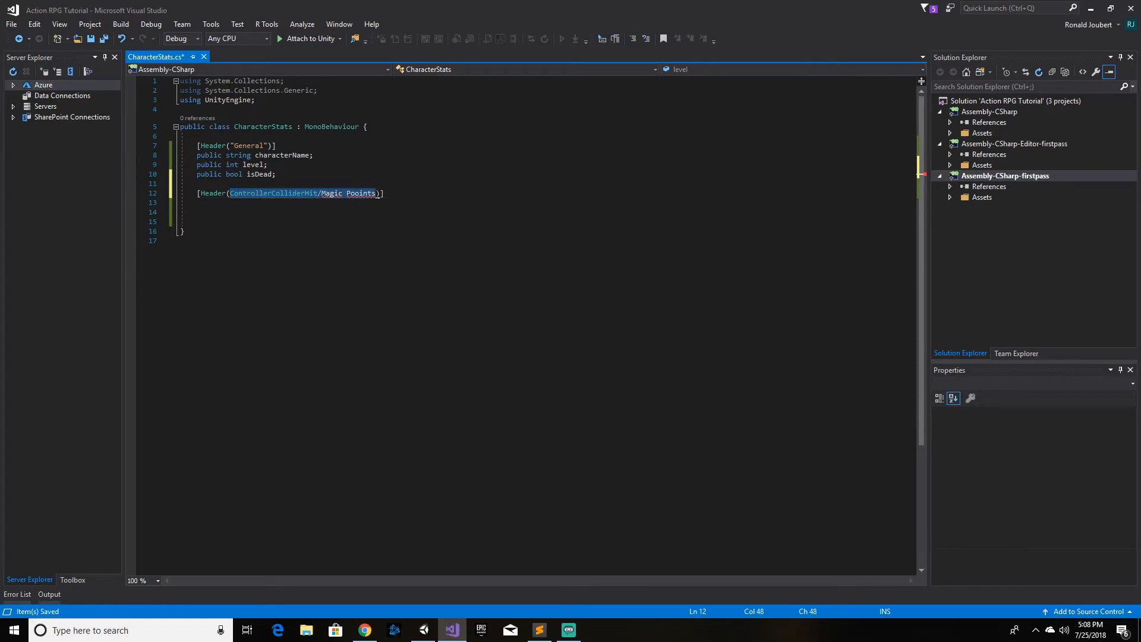
text(")
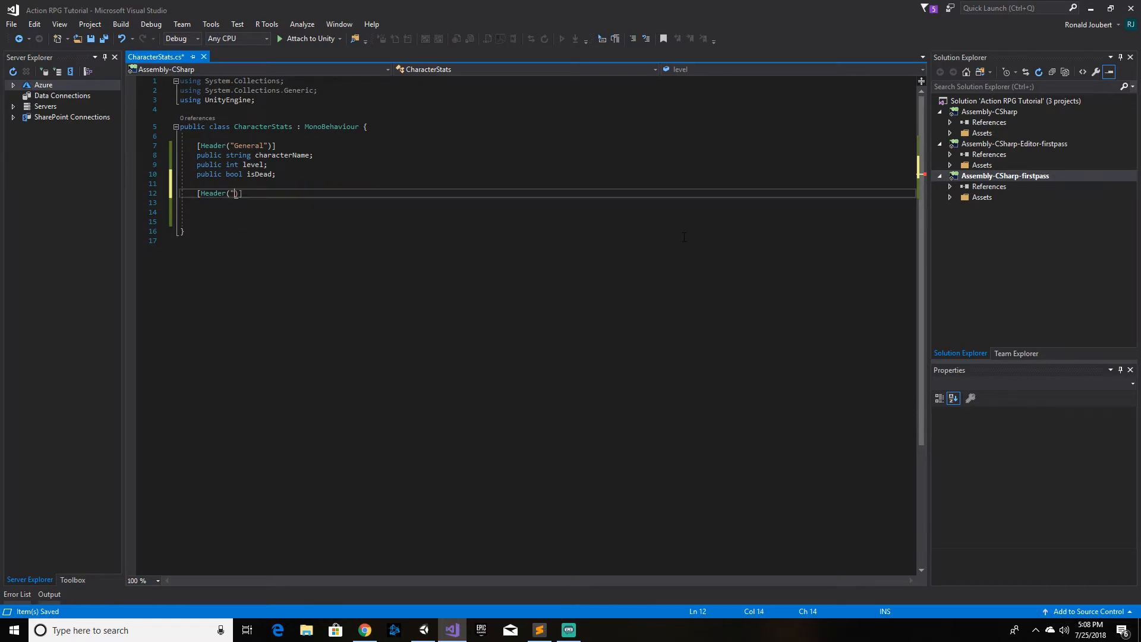
text("Hit/magic points)
Step: Capitalize the second header's text to read "Hit/Magic Points" and start a new line below it
click(252, 194)
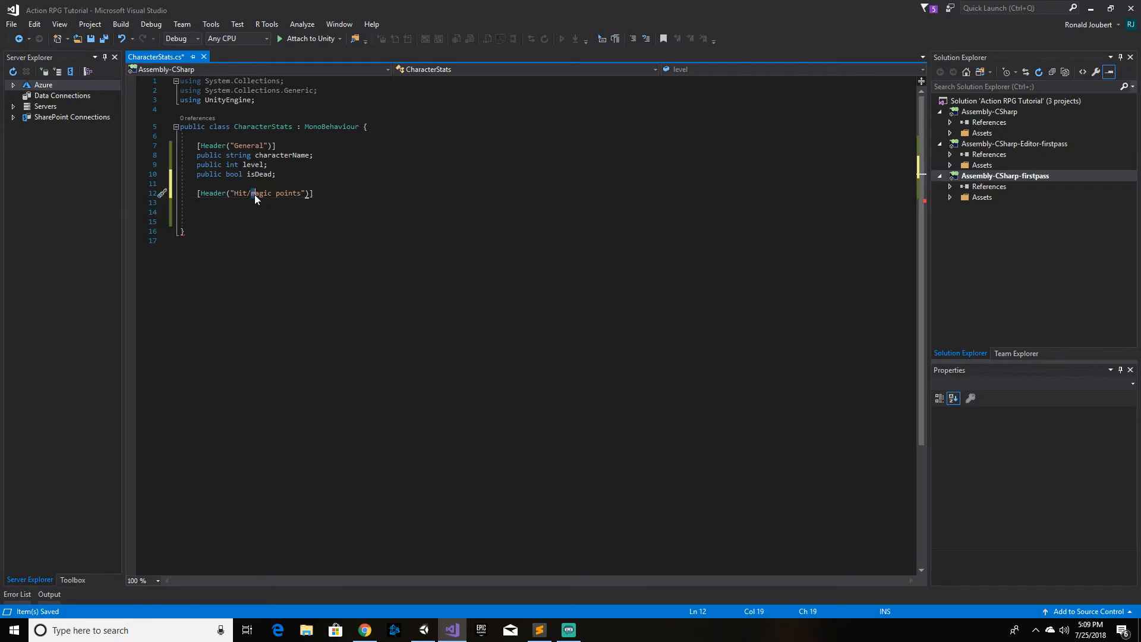
text(M)
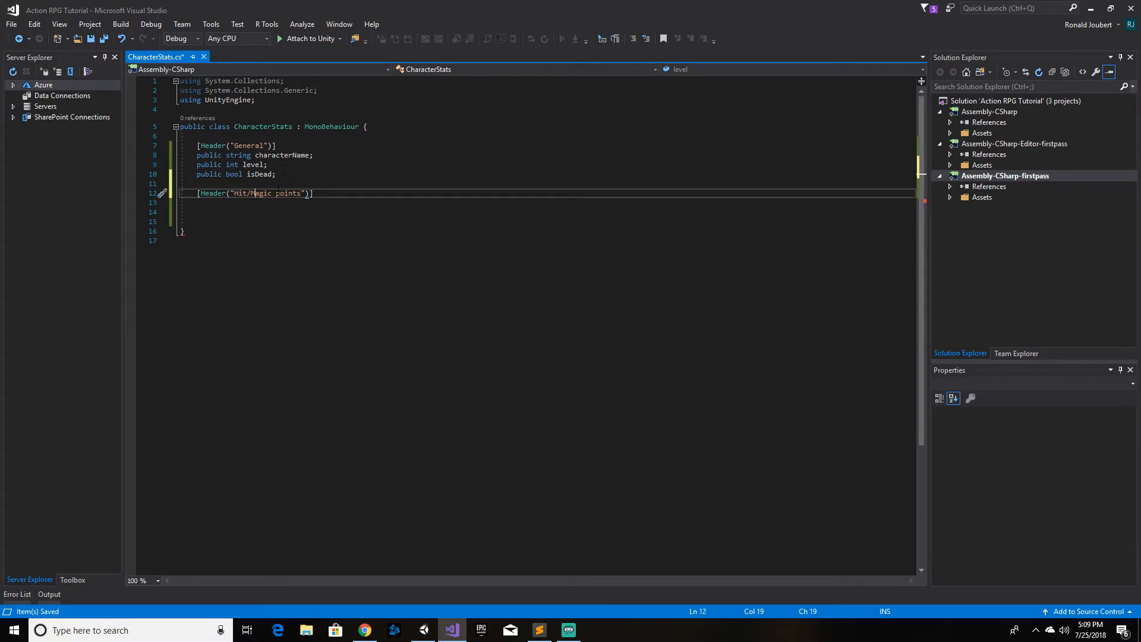
key(shift+Right)
text(P)
key(End)
key(Return)
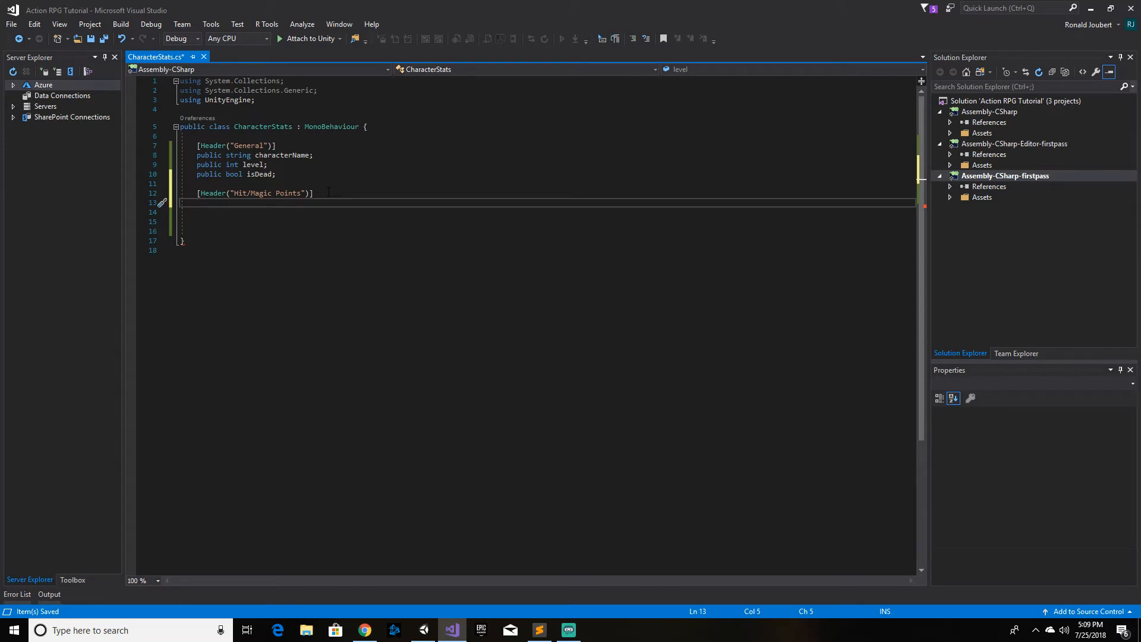
Step: Declare the public float fields currentHP and maxHP below the Hit/Magic Points header
text(public float currentHP;)
key(Return)
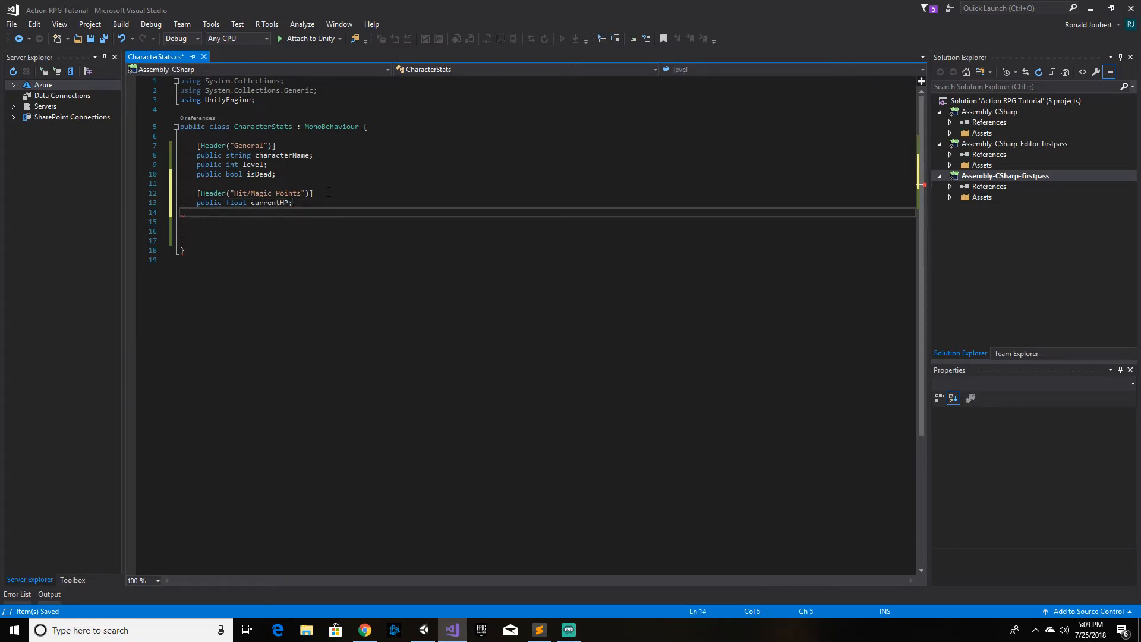
text(public float max)
key(BackSpace)
text(HP;)
key(Return)
key(Return)
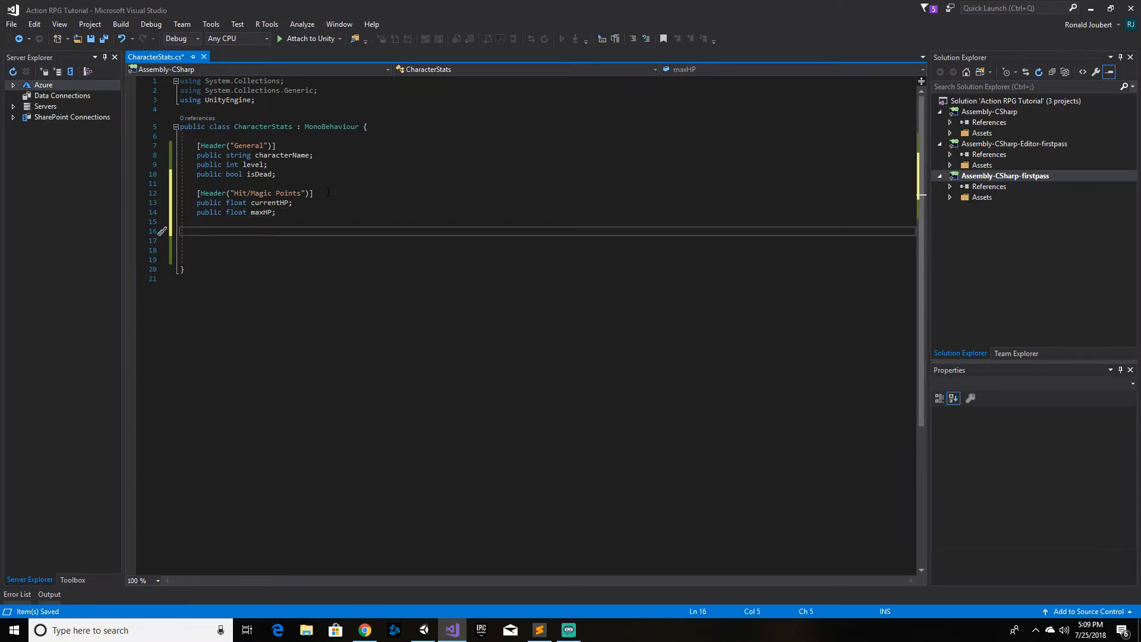
Step: Duplicate the currentHP and maxHP declarations below the originals, leaving a blank line between the pairs
key(Up)
key(Up)
key(Up)
key(shift+Down)
key(ctrl+shift+Right)
key(ctrl+shift+Right)
key(ctrl+shift+Right)
key(ctrl+shift+Right)
key(ctrl+c)
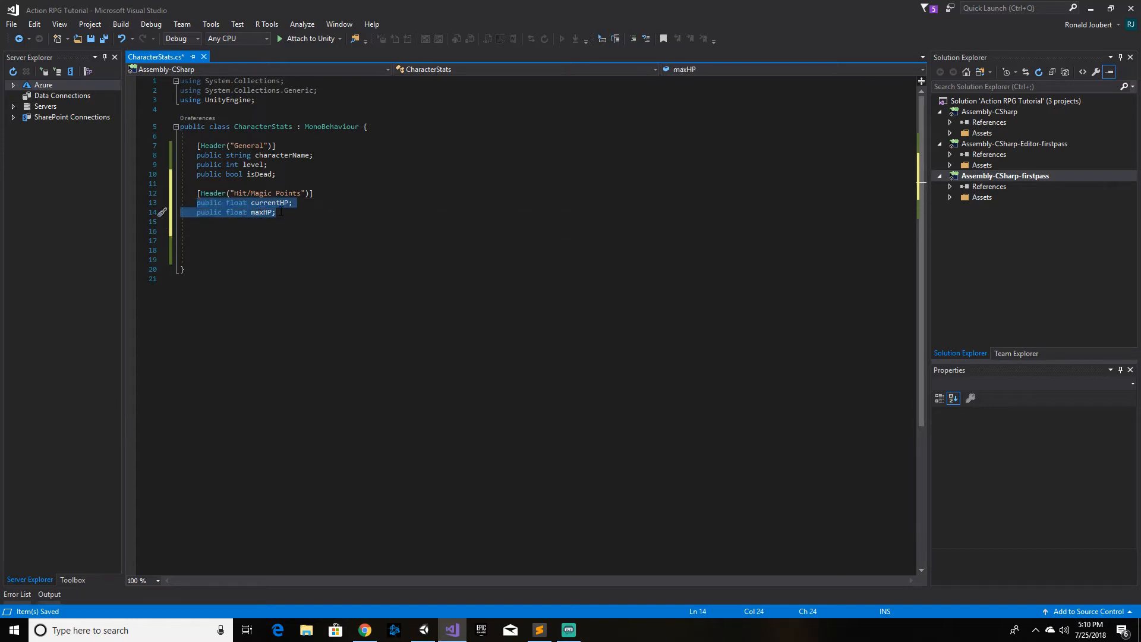
click(219, 233)
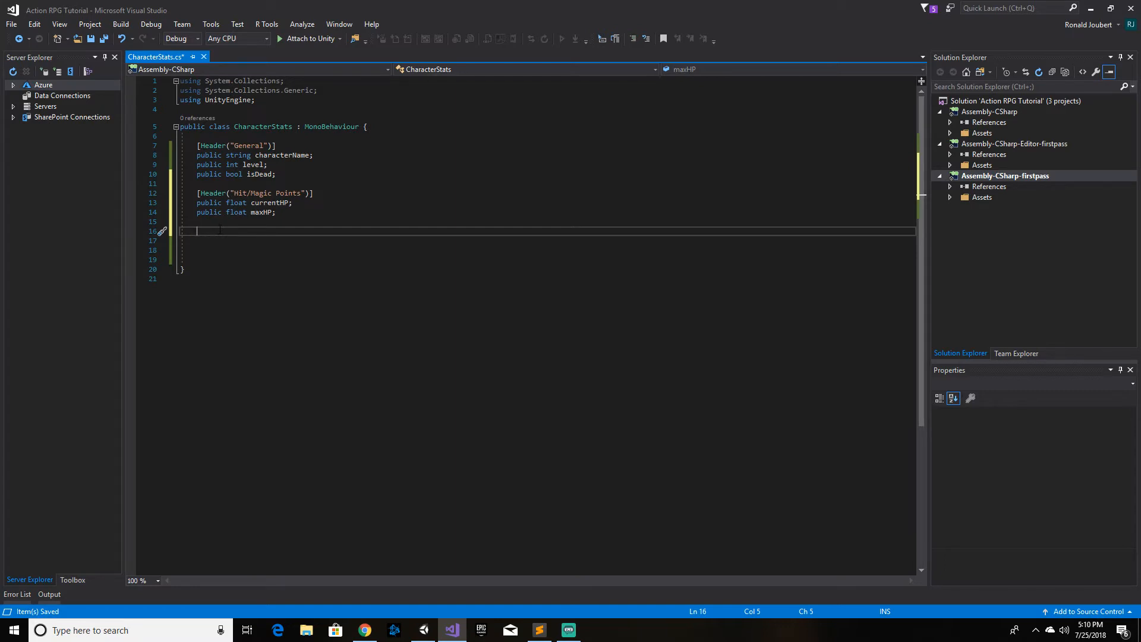
key(ctrl+v)
Step: Rename the duplicated fields to currentMP and maxMP, and save the script
click(280, 231)
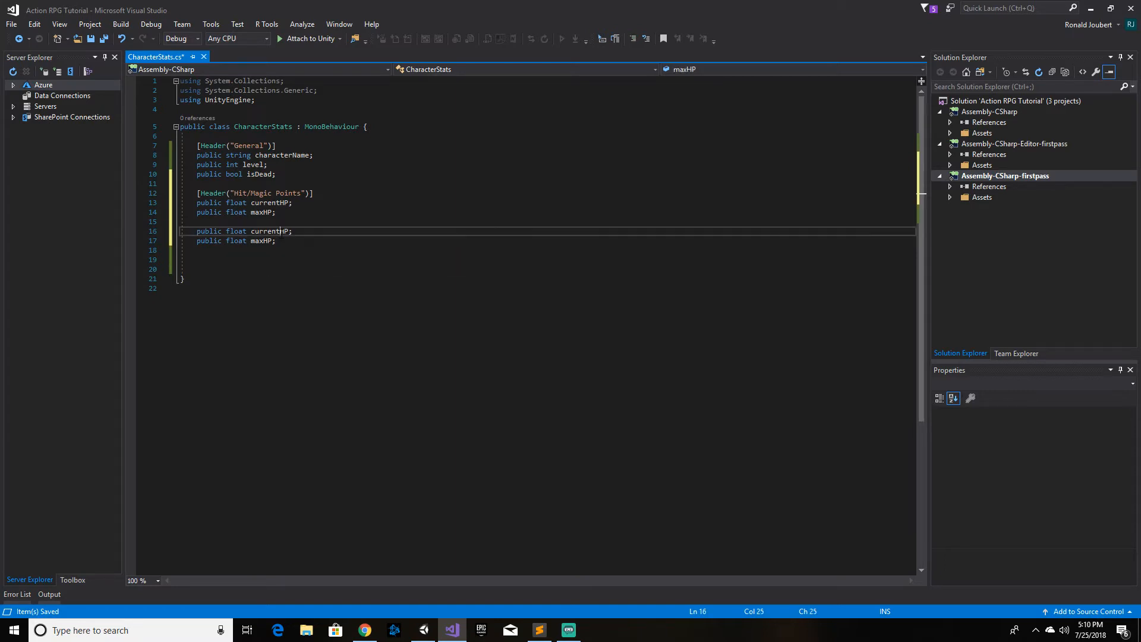
drag(281, 233, 288, 232)
text(M)
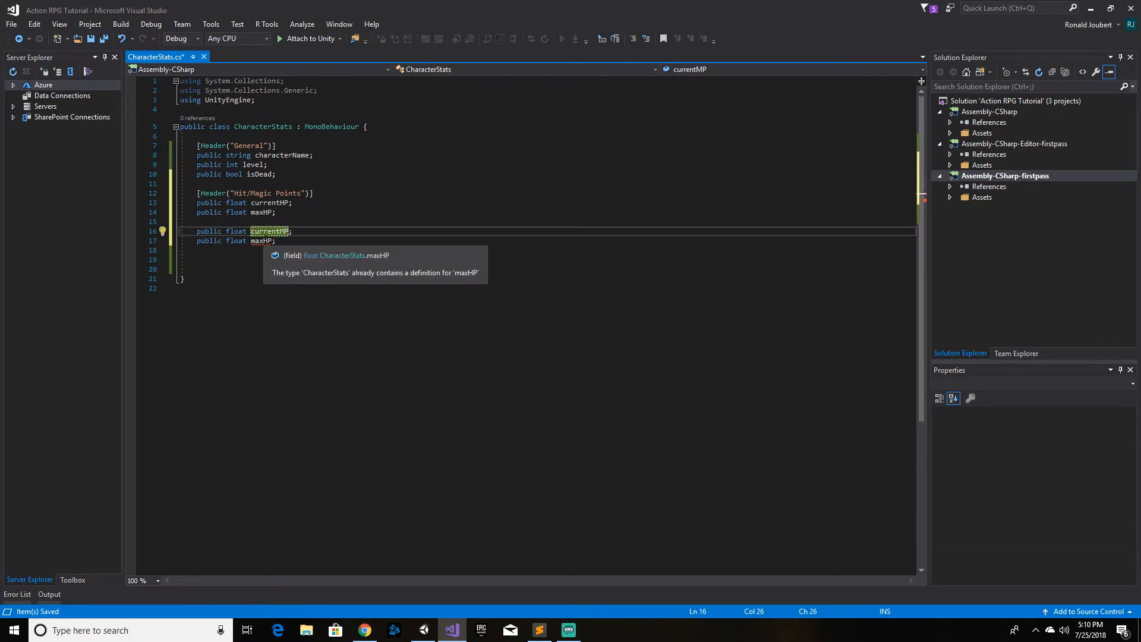
drag(264, 241, 268, 241)
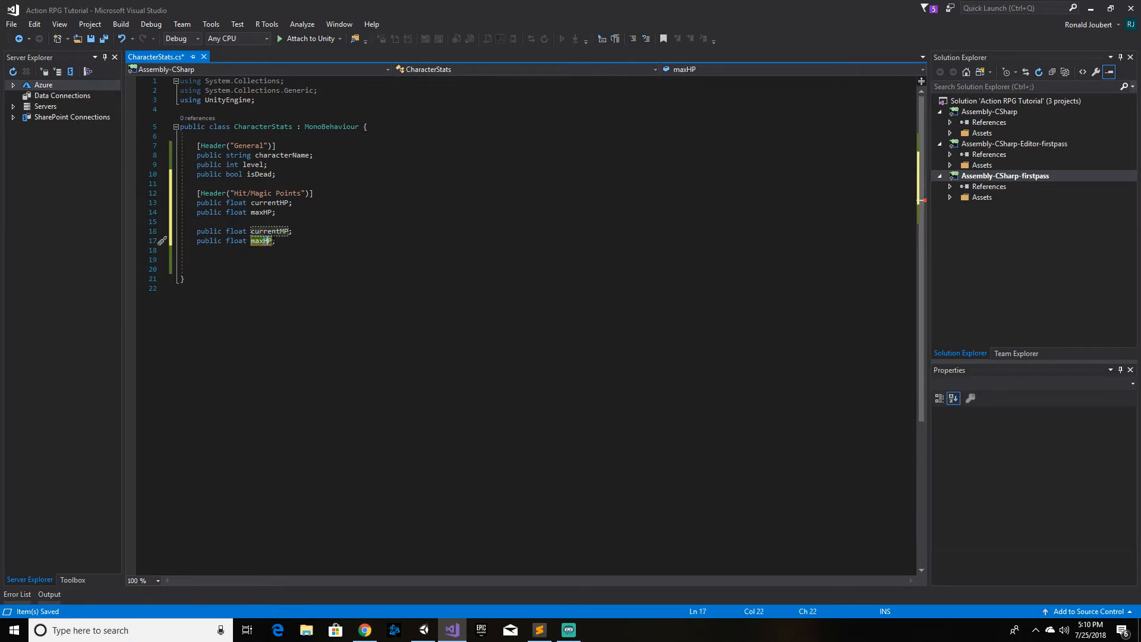
text(M)
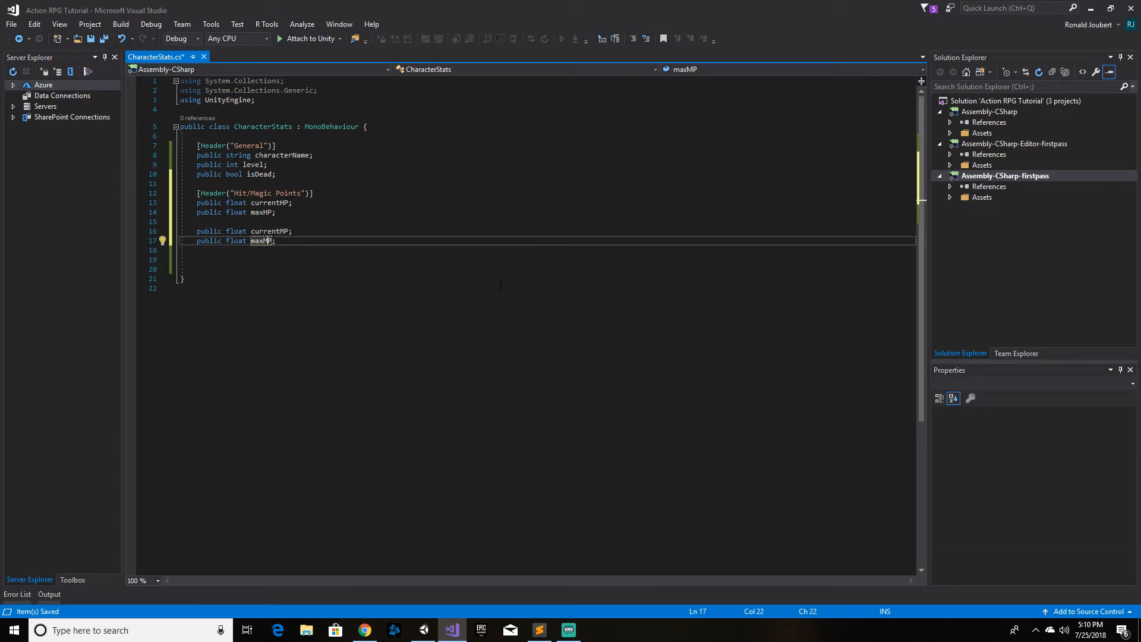
click(230, 267)
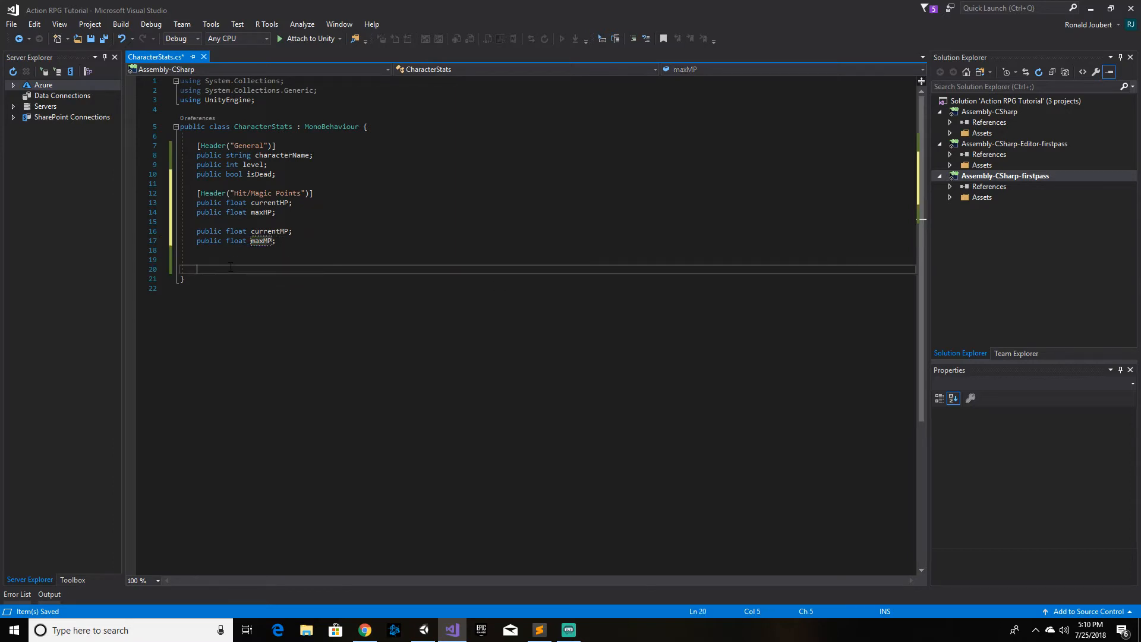
click(617, 259)
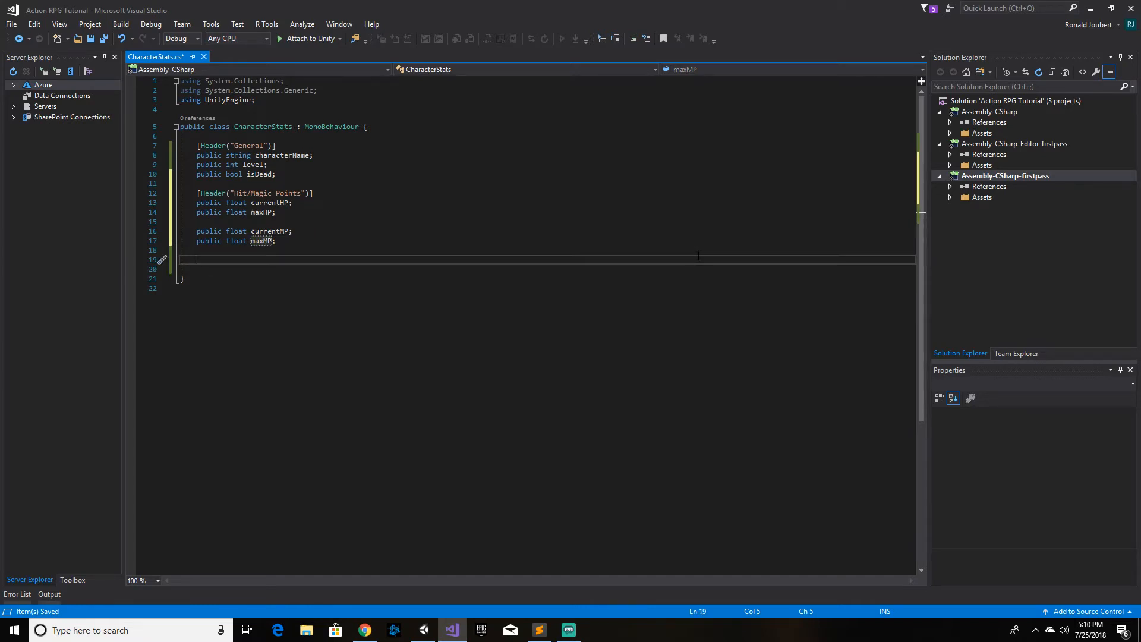
key(ctrl+s)
Step: Declare the public float fields hpRegenTimer and hpRegenAmount below the maxMP field
text(public )
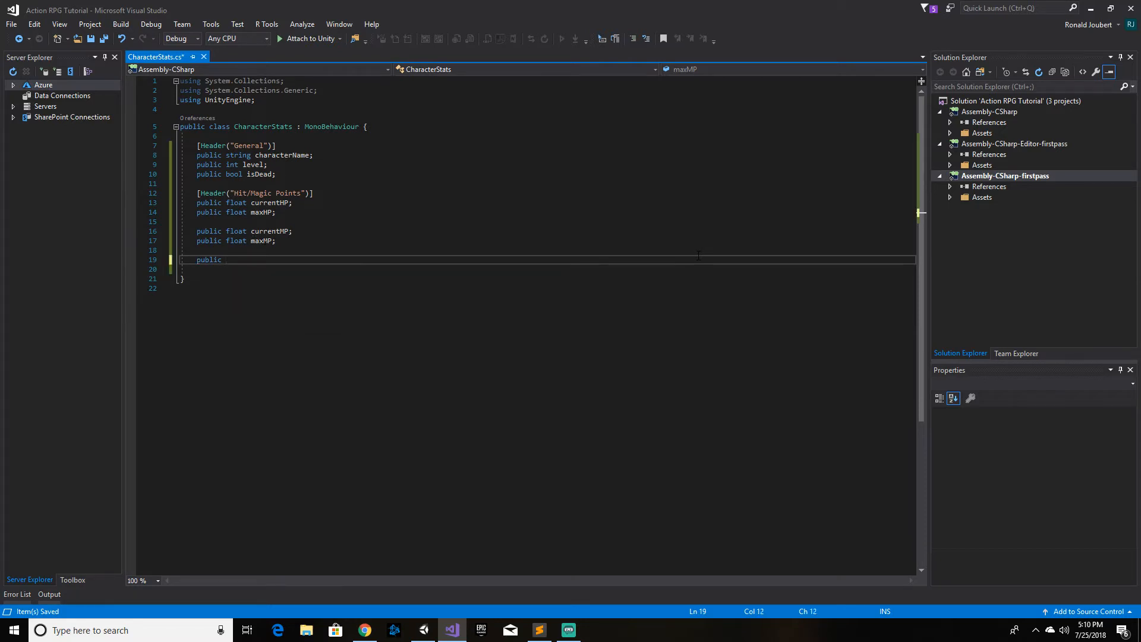
text(float hpRegenTimer;)
key(Return)
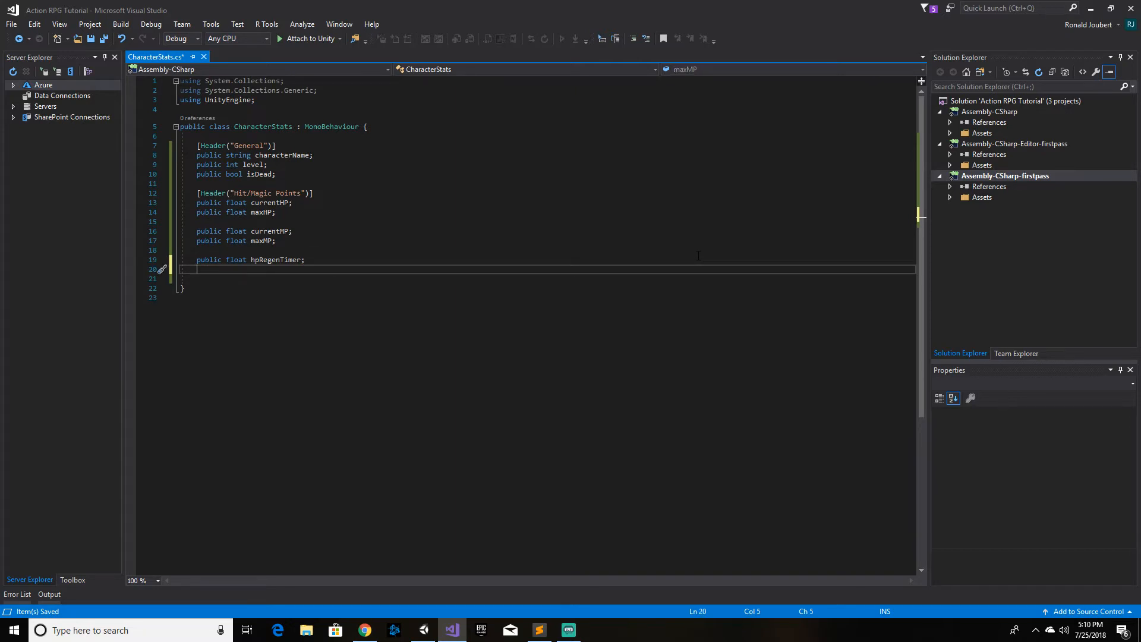
text(public float hpRegenAmount)
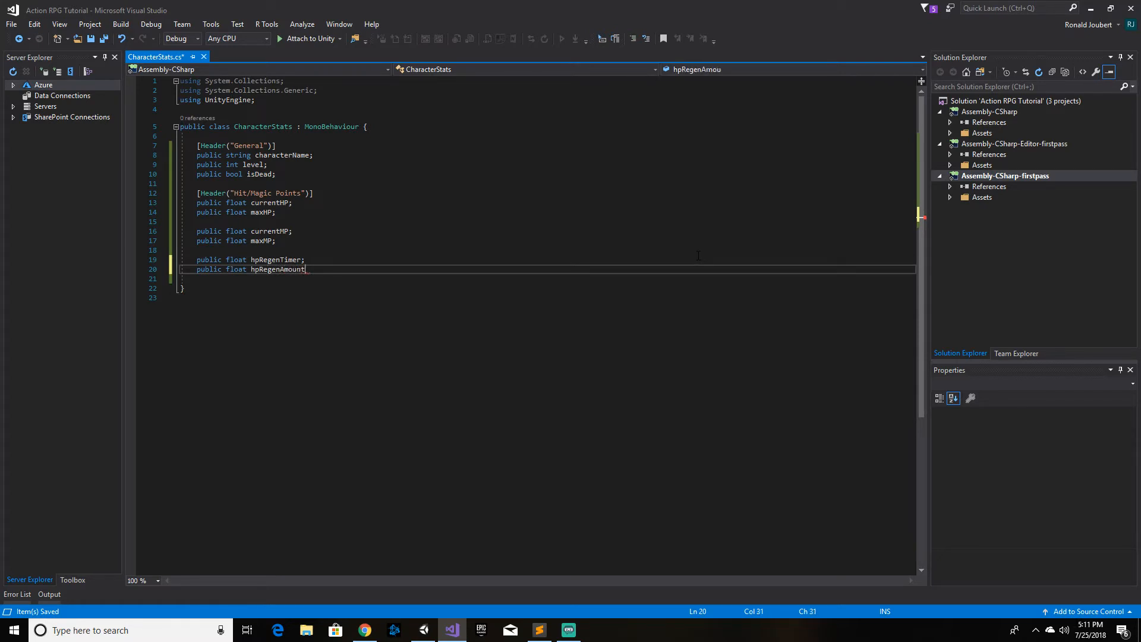
text(;)
key(Return)
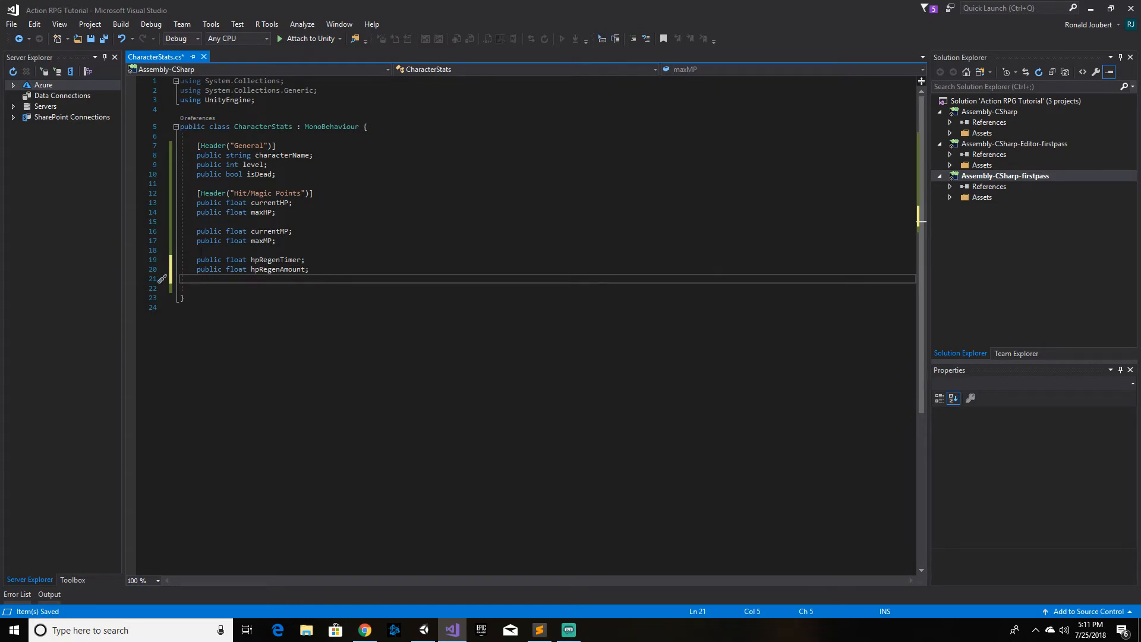
Step: Duplicate the hpRegenTimer and hpRegenAmount declarations below the originals, after a blank line
drag(196, 260, 290, 268)
click(289, 268)
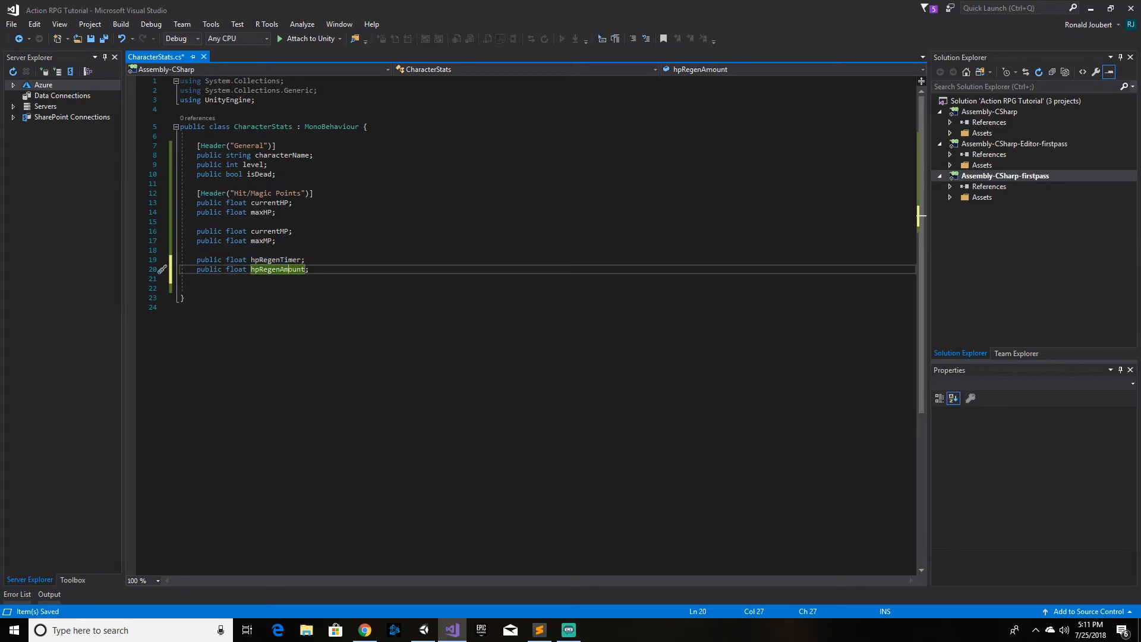
drag(197, 260, 310, 270)
key(ctrl+c)
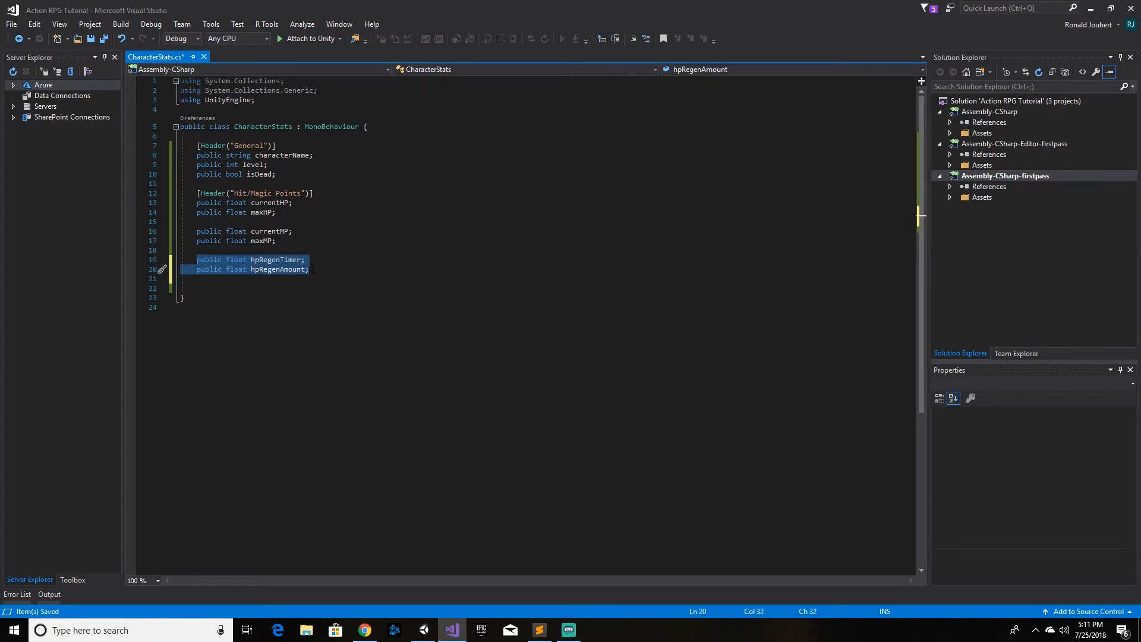
click(281, 287)
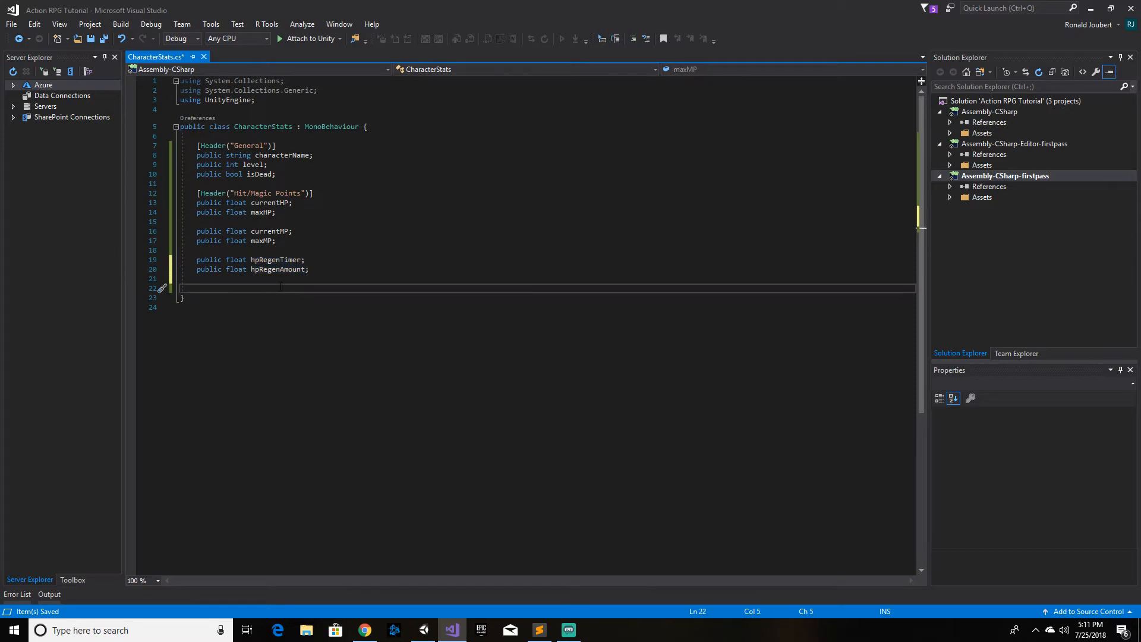
key(ctrl+v)
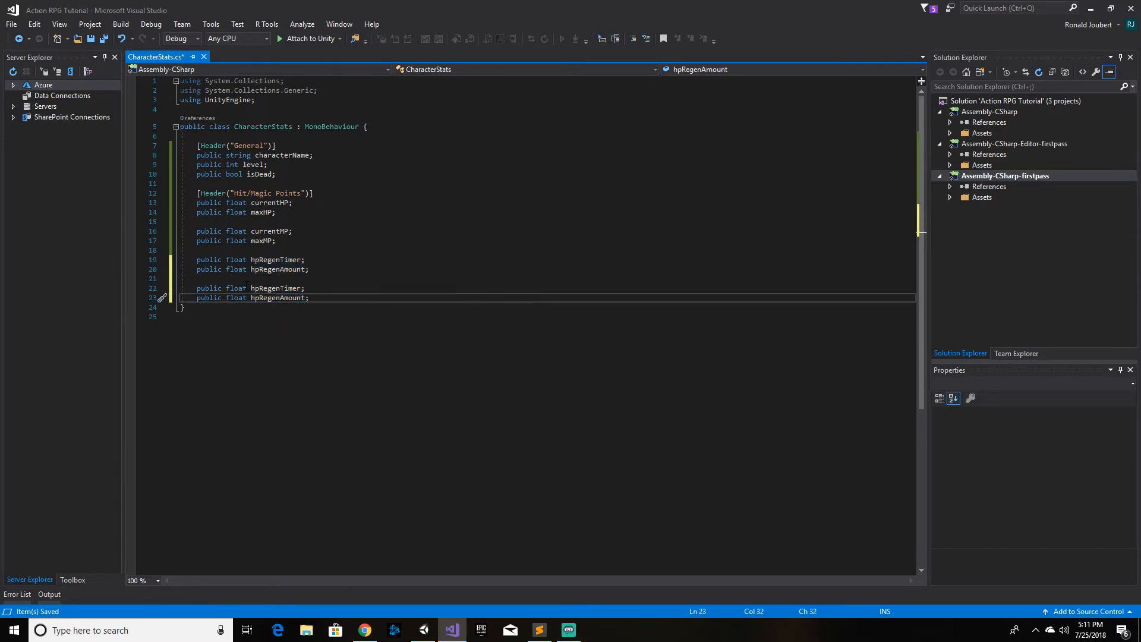
Step: Rename the duplicated regeneration fields to mpRegenTimer and mpRegenAmount
click(255, 288)
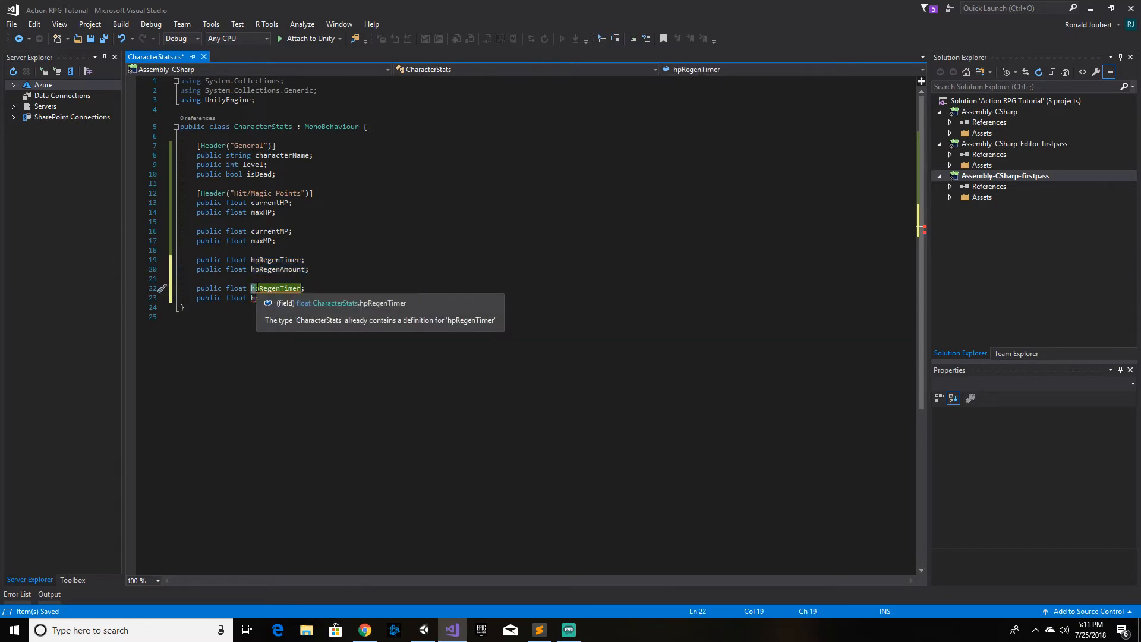
key(BackSpace)
text(m)
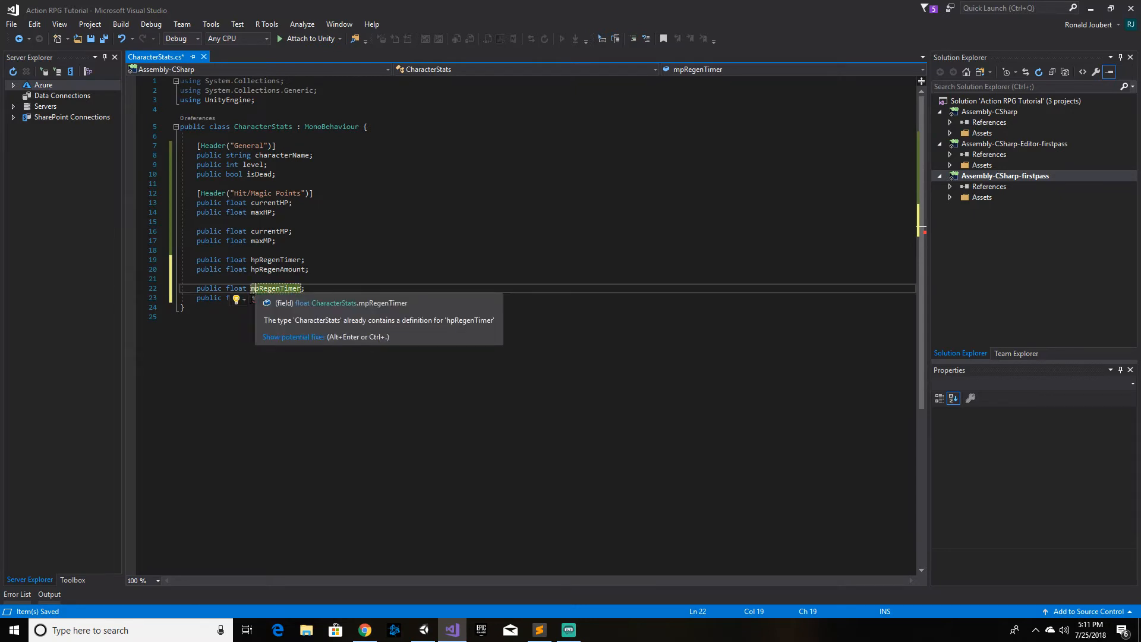
click(255, 298)
key(BackSpace)
text(m)
click(323, 305)
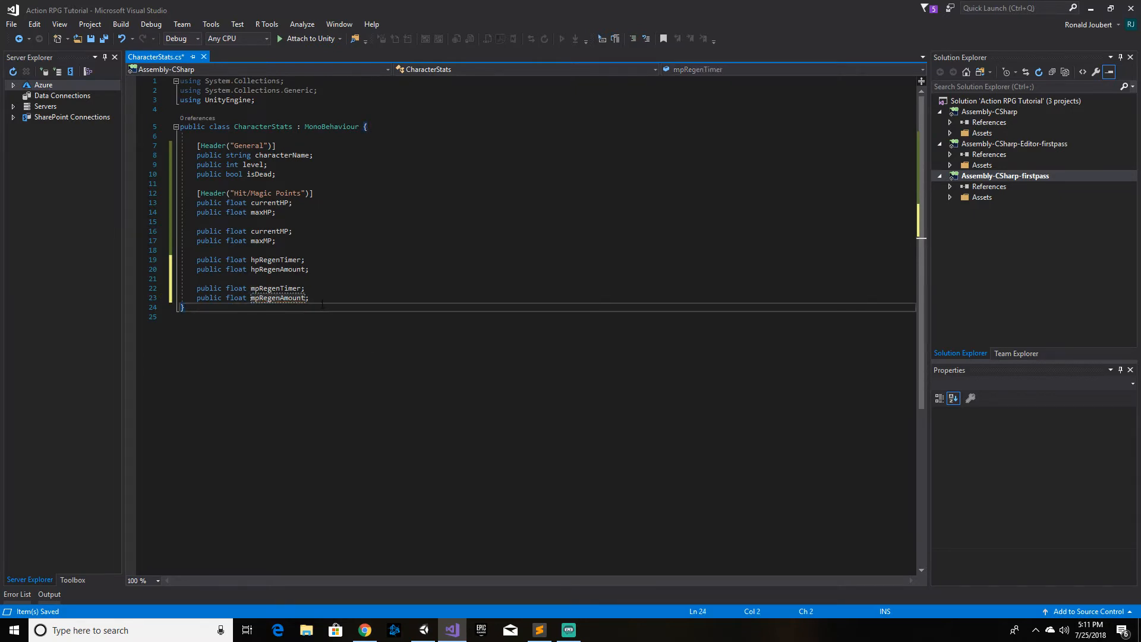
Step: Save the script and add a [Header("Attack/Defense")] attribute below the mpRegenAmount field, after a blank line
click(321, 299)
key(Return)
key(Return)
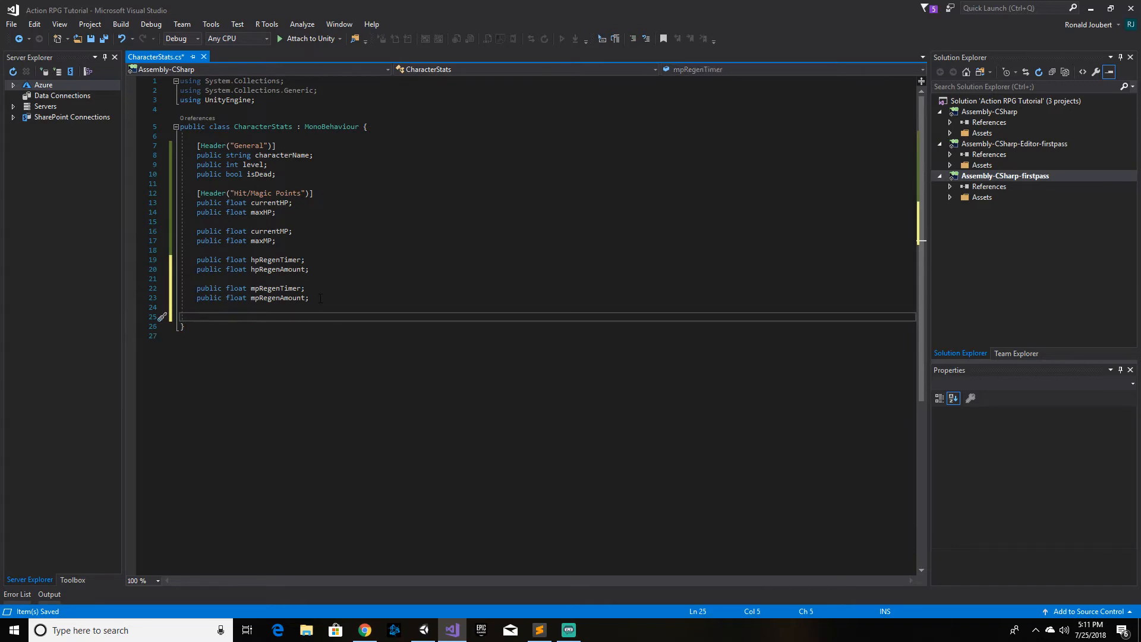
key(ctrl+s)
text([Header)
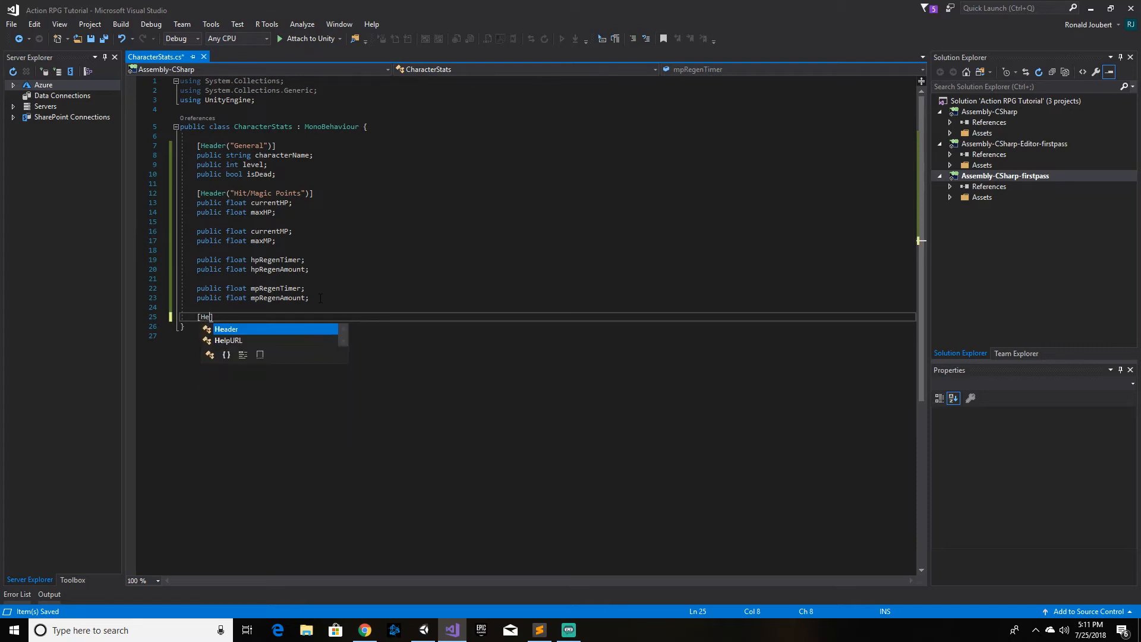
text(()
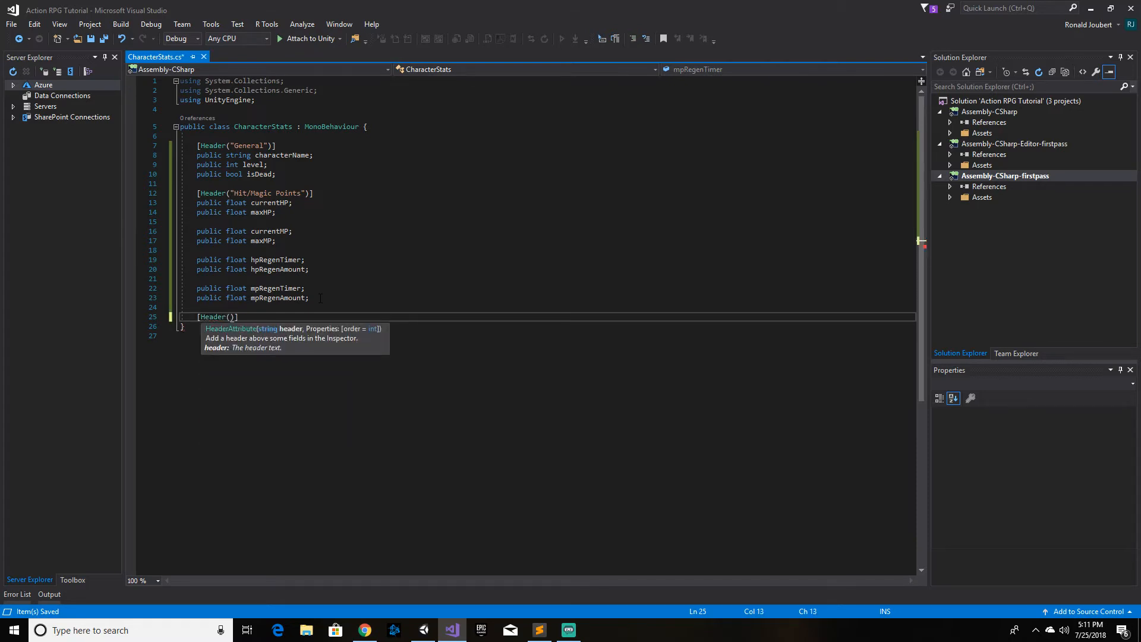
text("Attack/Defense)
key(End)
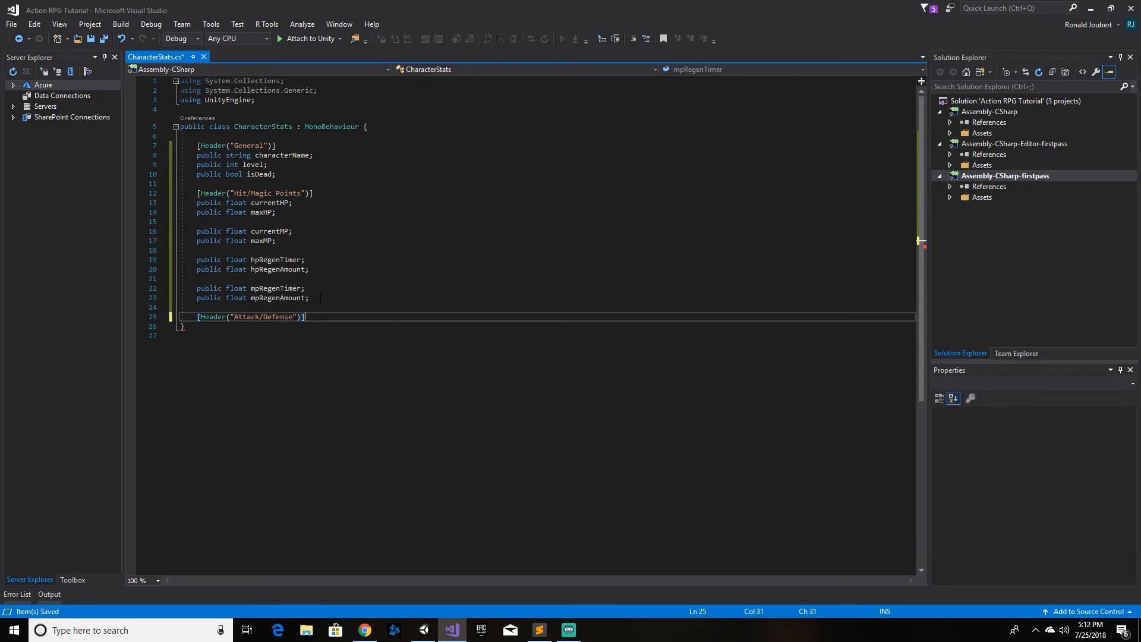
Step: Declare the public float fields baseAttackPower and currentAttackPower under the Attack/Defense header
key(Return)
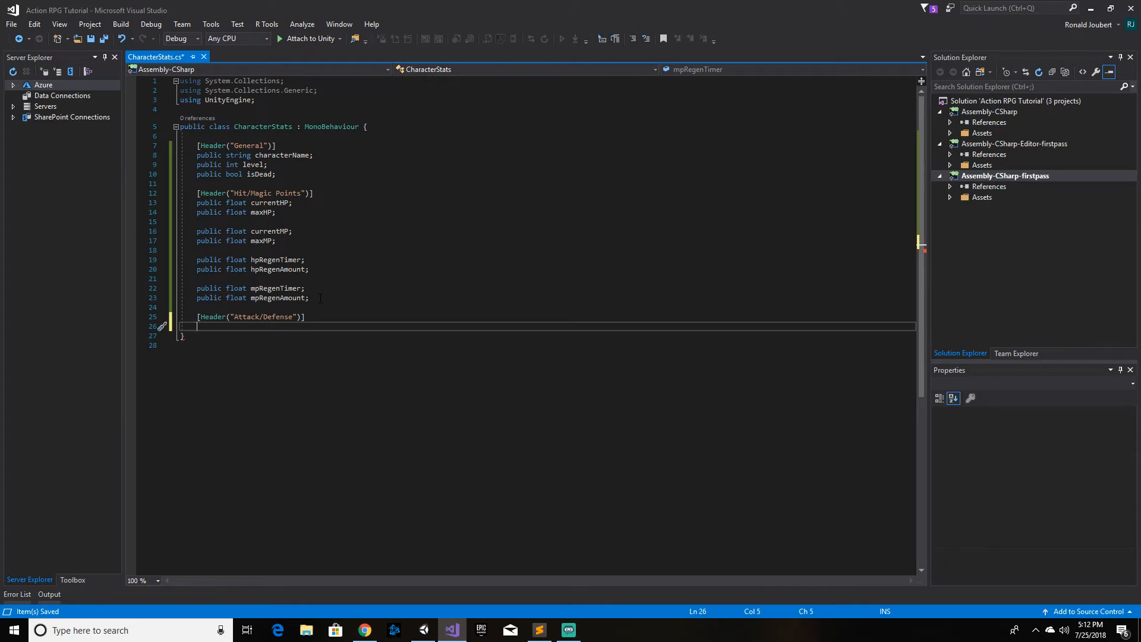
text(pu)
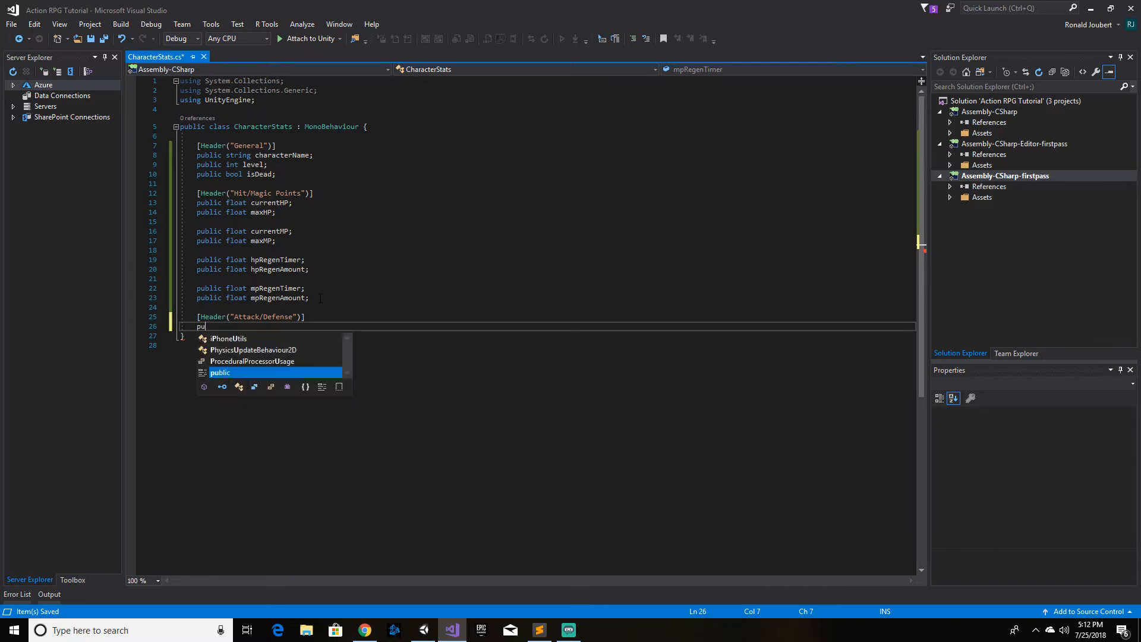
text(blic float )
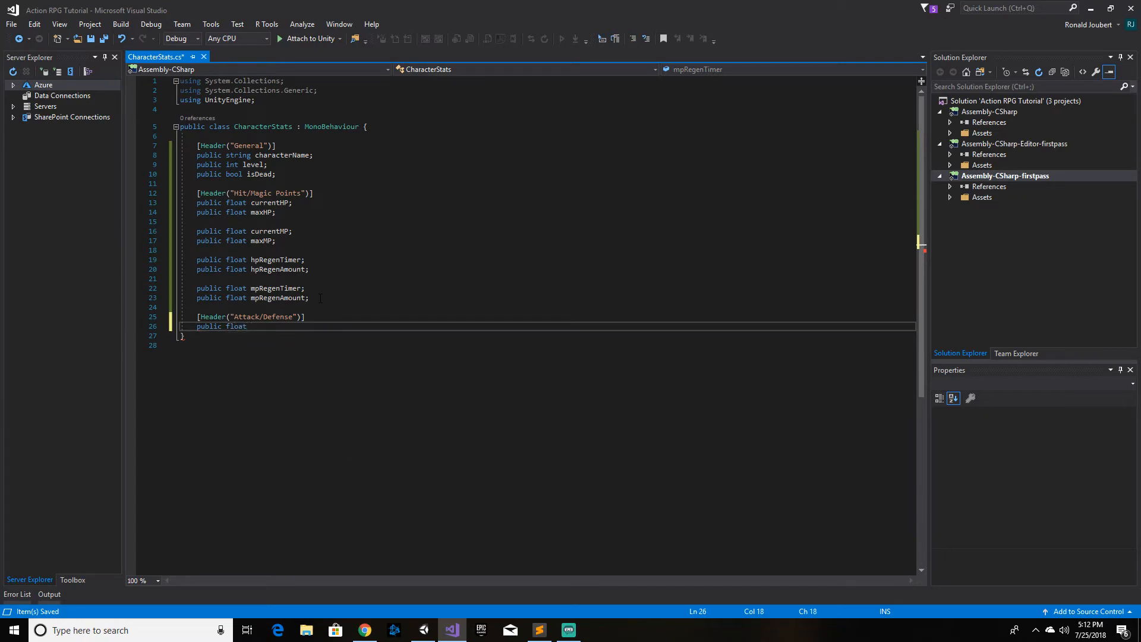
text(baseAttackPower)
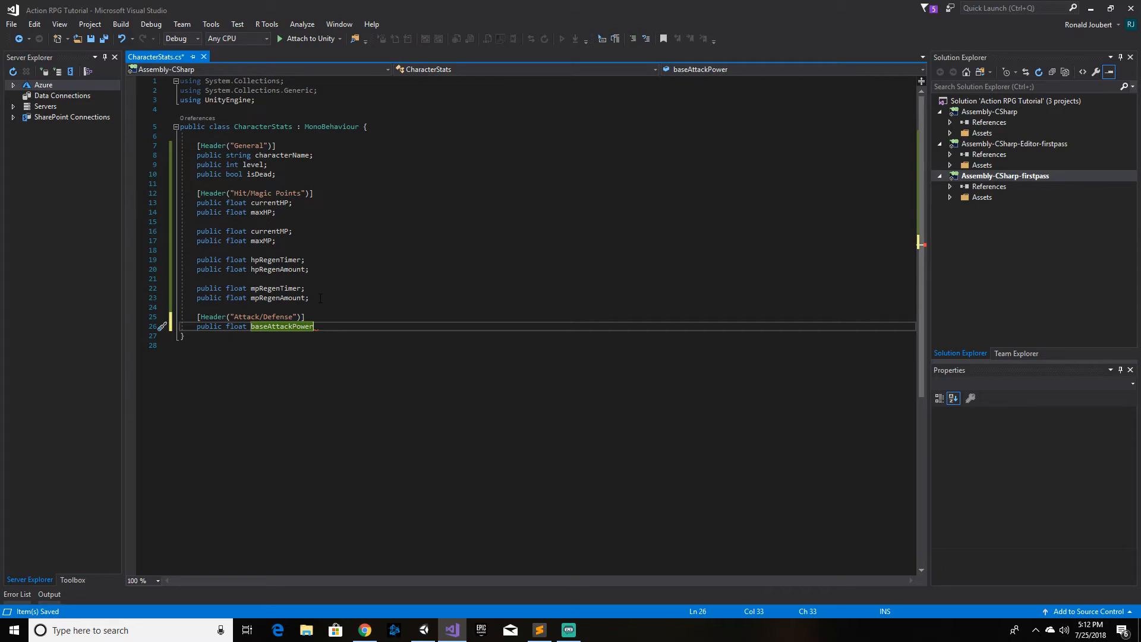
text(;)
key(Return)
text(p)
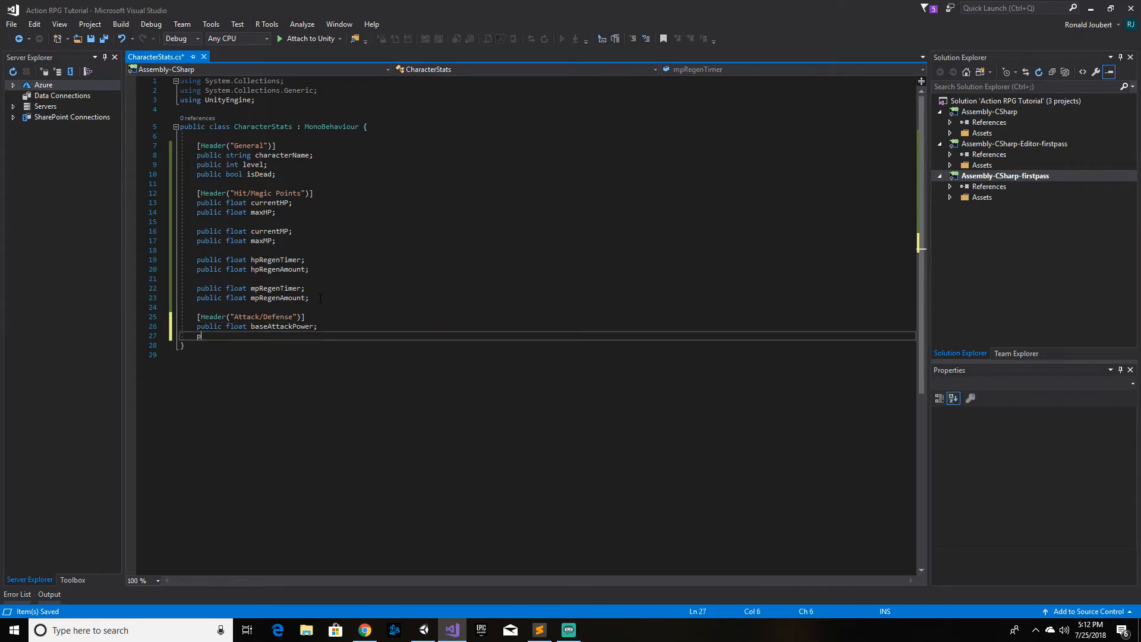
text(ublic float curr)
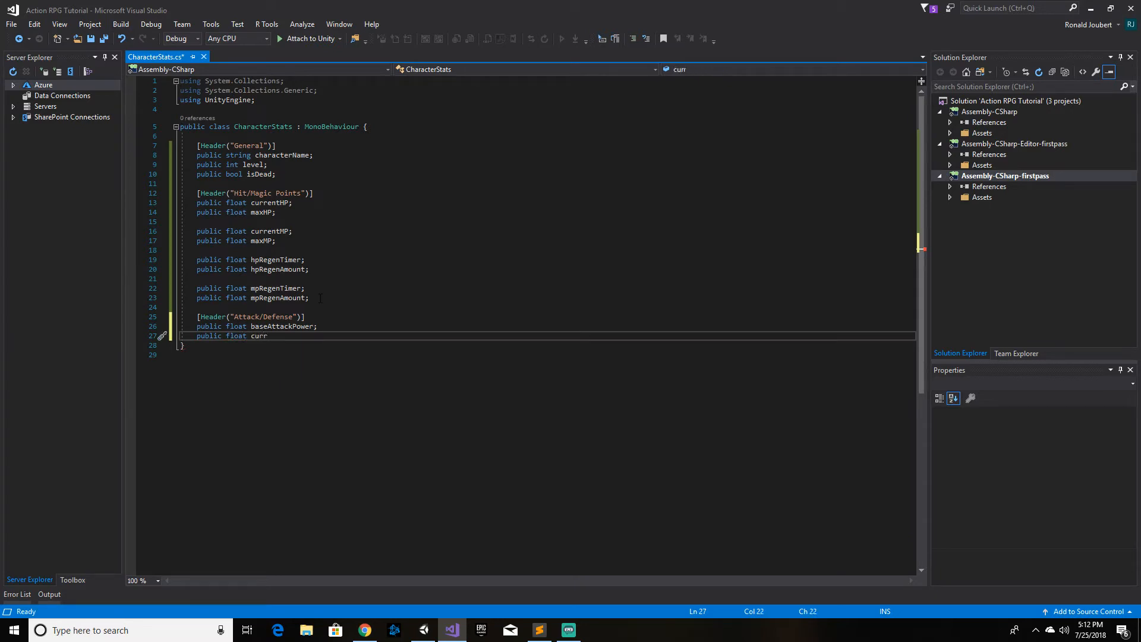
text(entAttackPower;)
Step: Declare the public float fields baseAttackSpeed and currentAttackSpeed below currentAttackPower
key(Return)
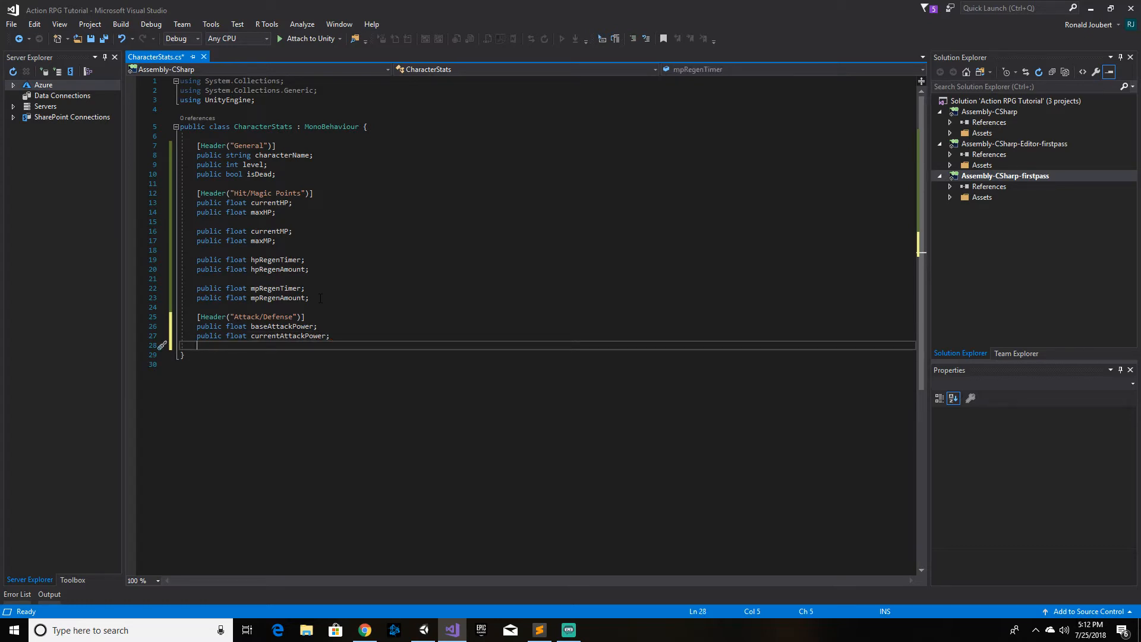
text(pu)
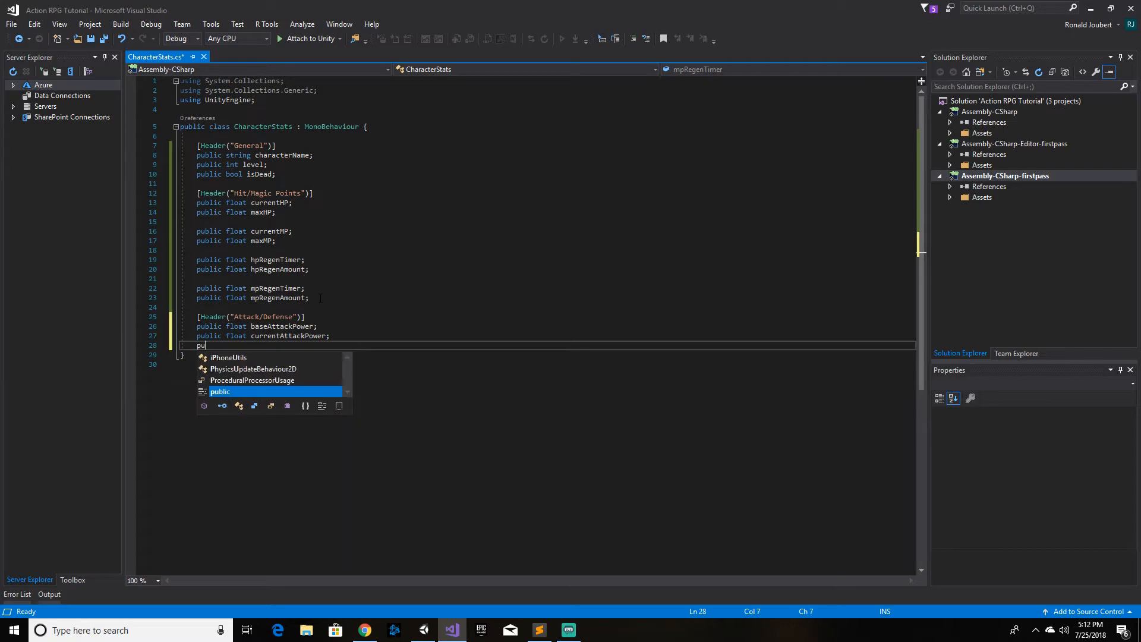
text(blic fl)
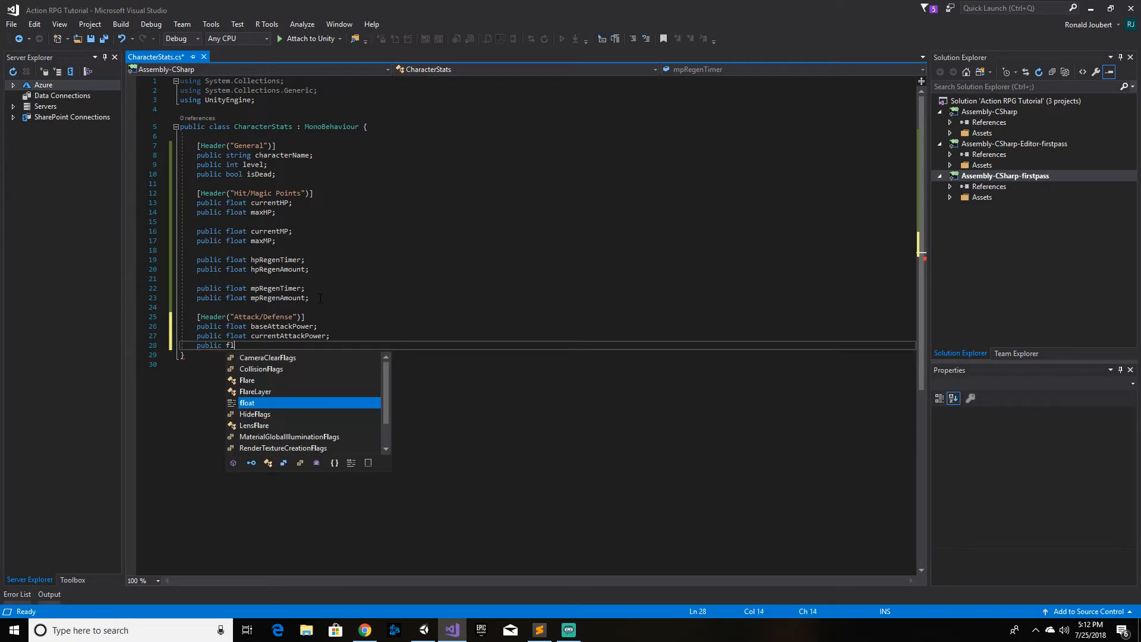
text(oat base)
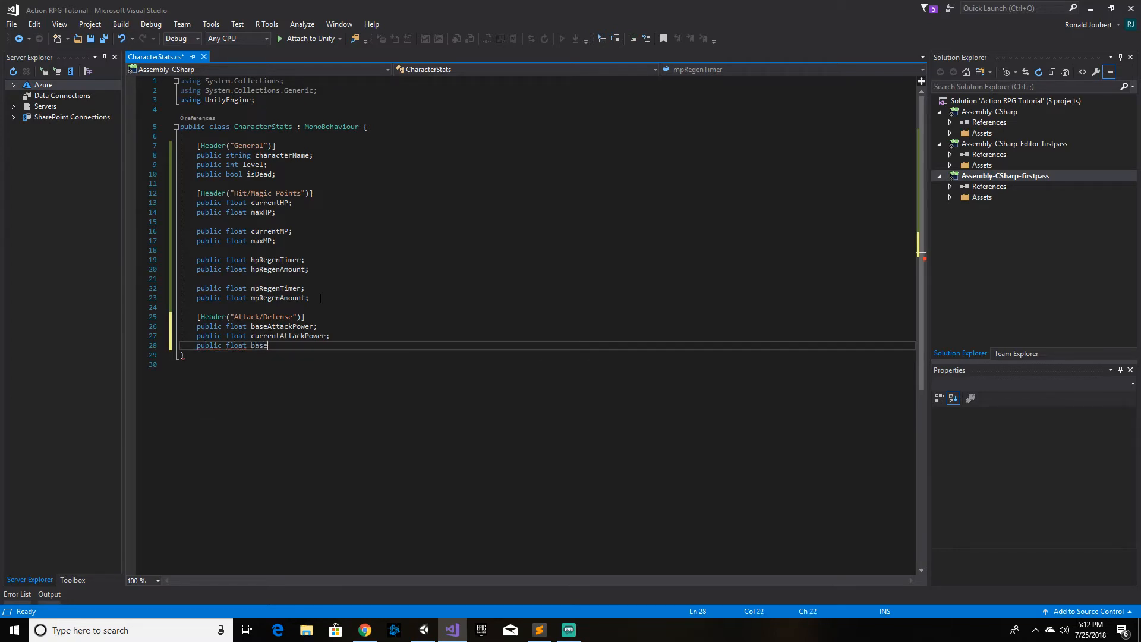
text(AttackS)
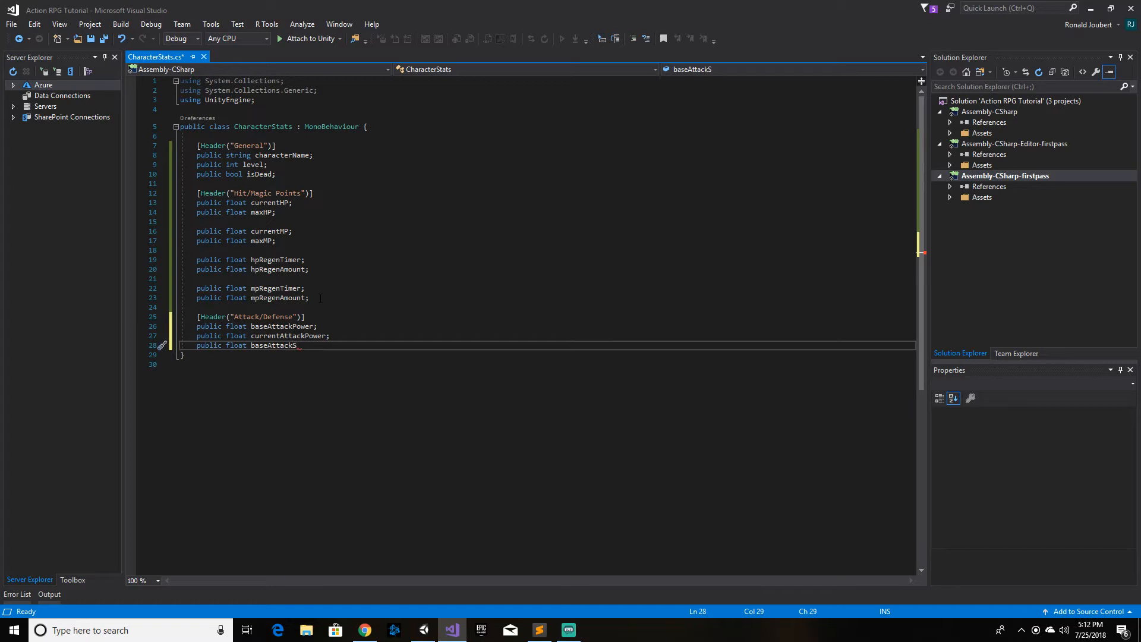
text(peed;)
key(Return)
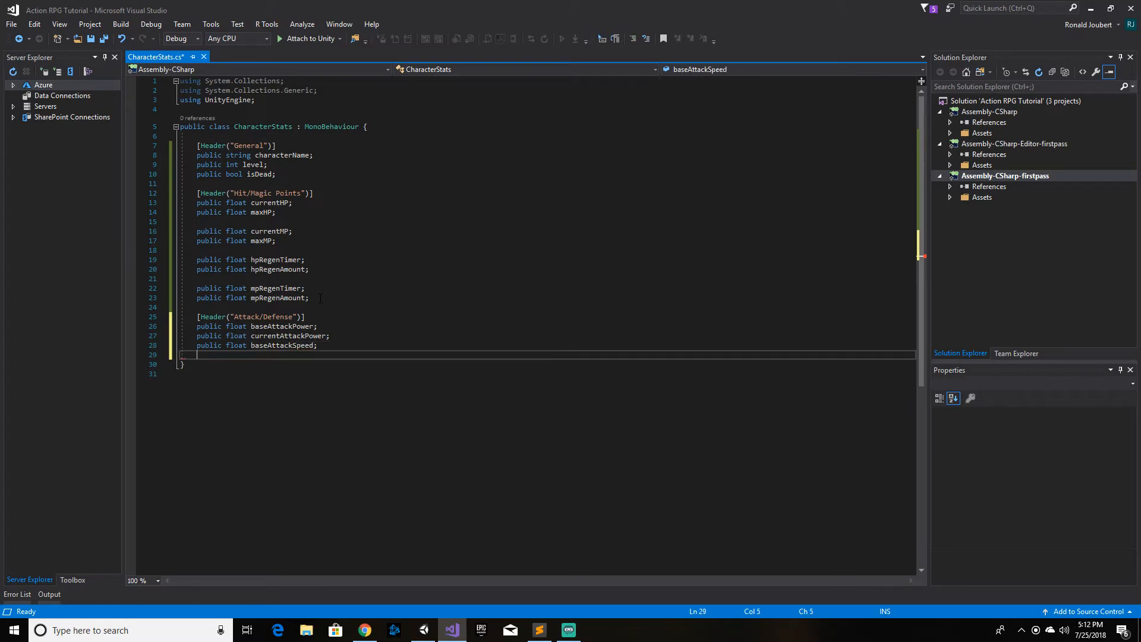
text(public float )
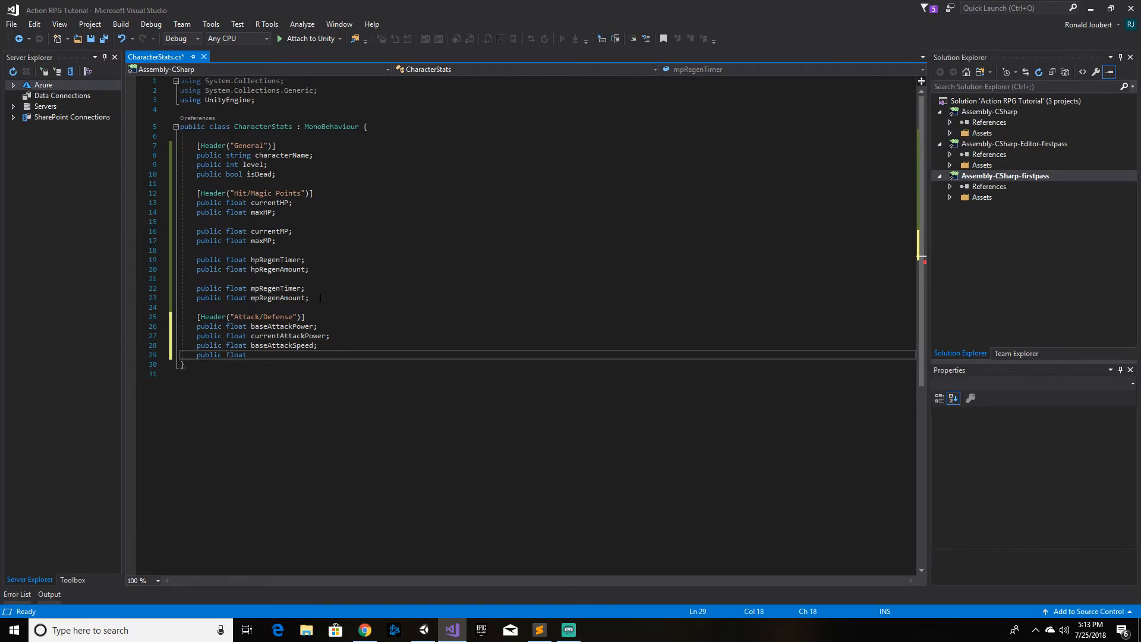
text(currentAttackSpeed;)
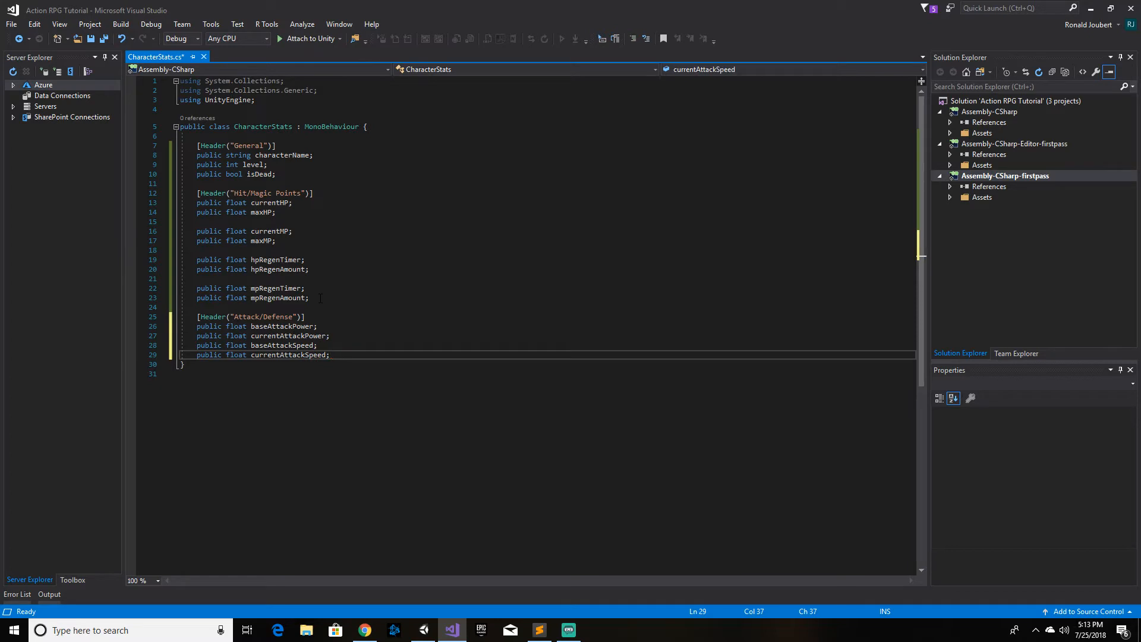
Step: Declare the public float fields baseDefense and currentDefense below the attack speed fields, after a blank line
key(Return)
key(Return)
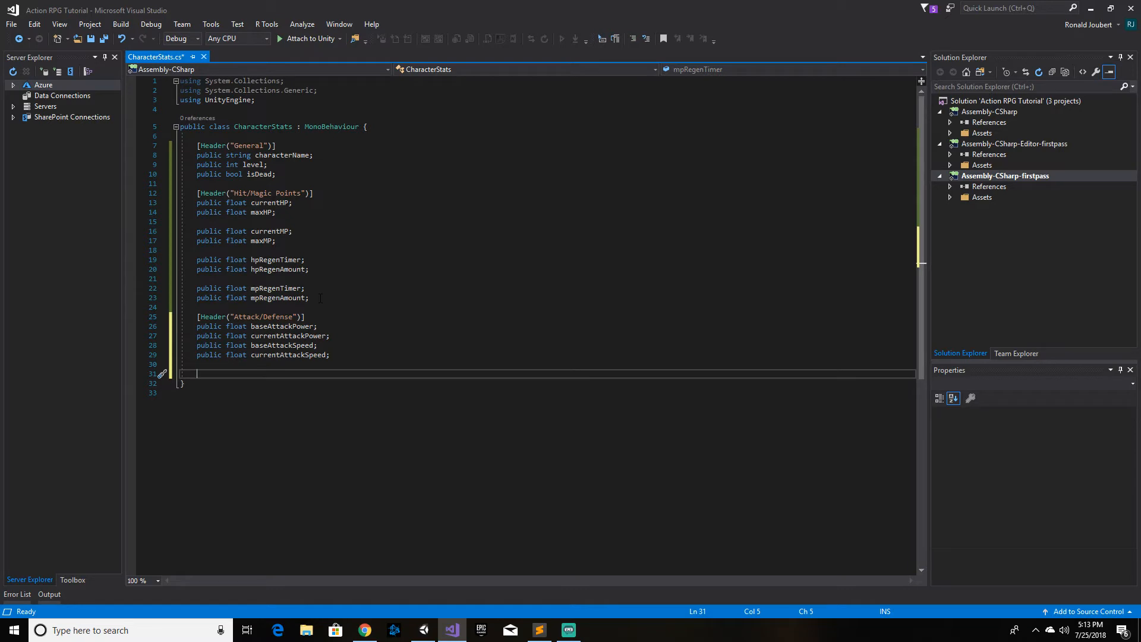
text(public float)
text(baseDefens)
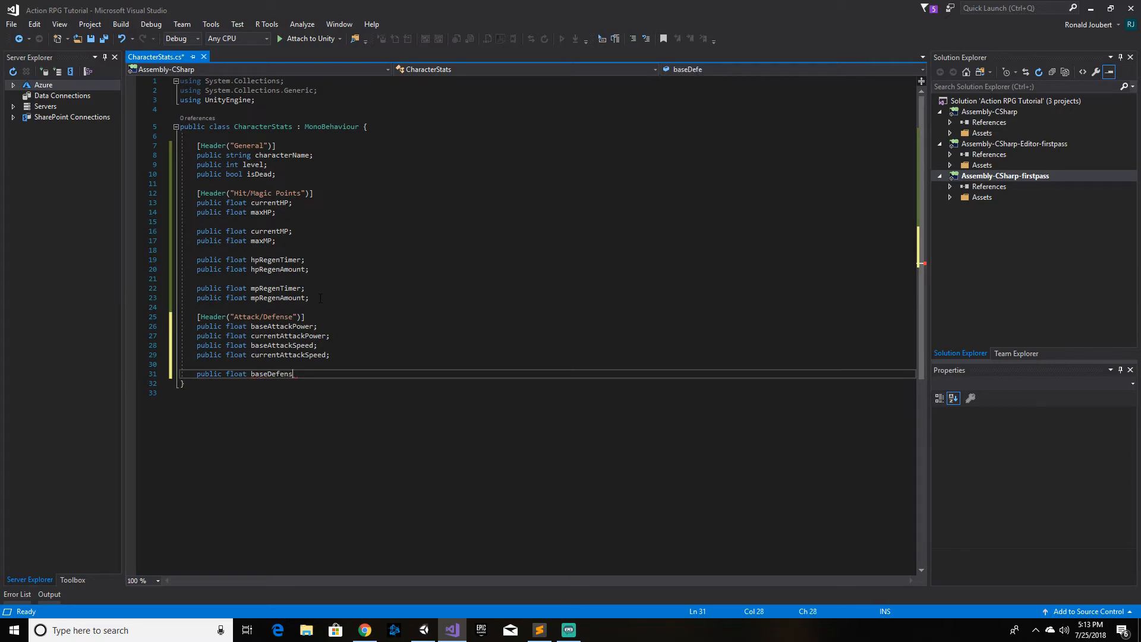
text(e;)
key(Return)
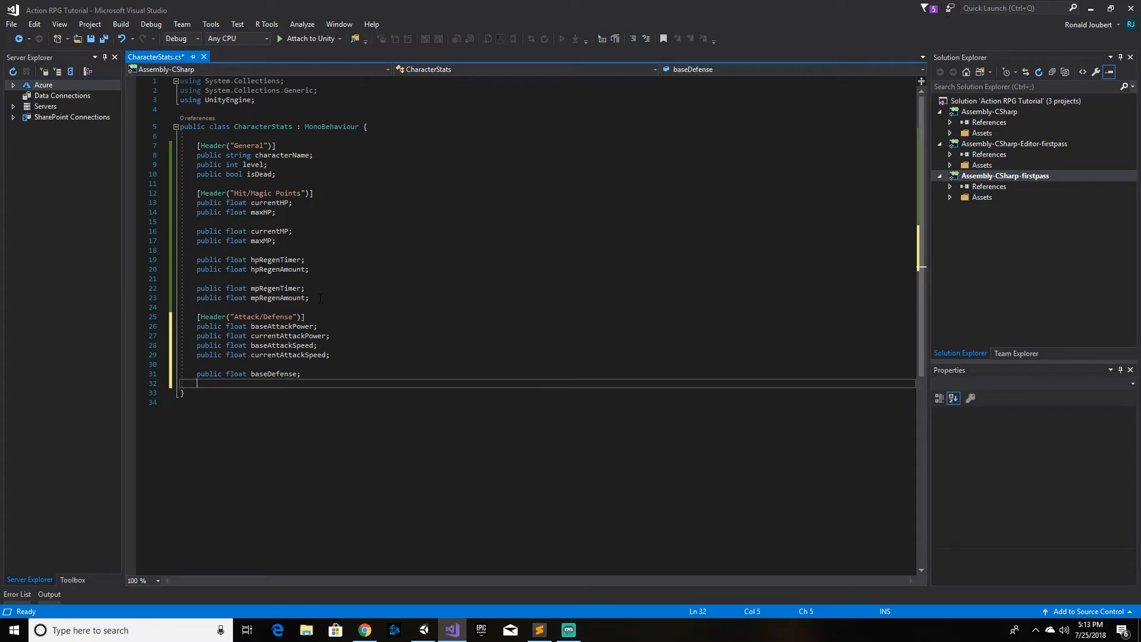
text(public float currentDef)
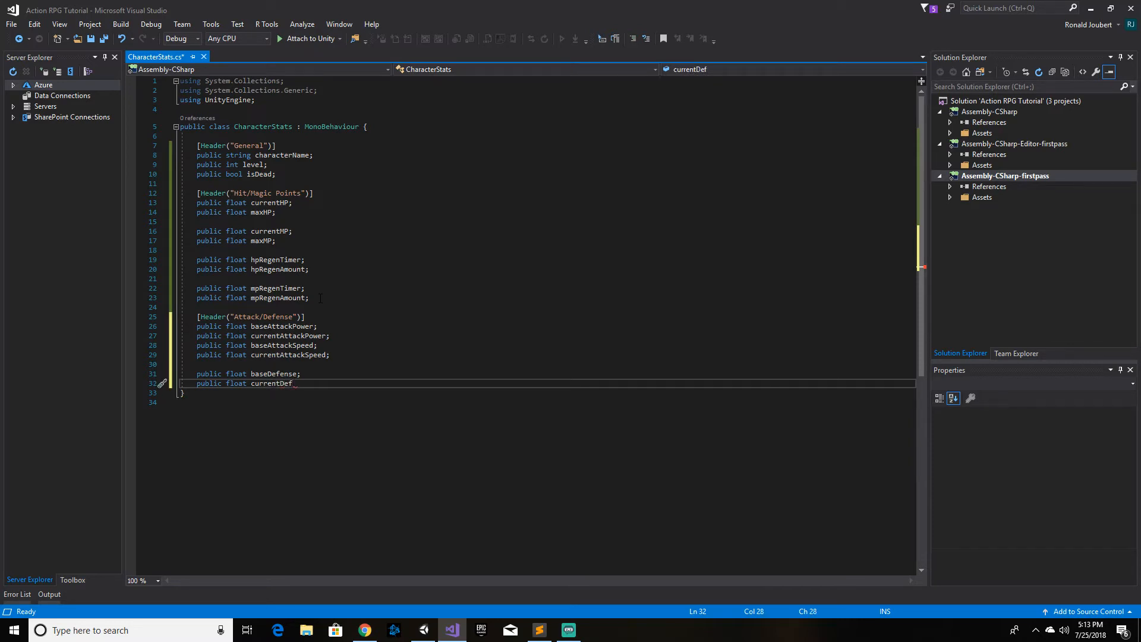
text(ense;)
Step: Add a [Header("Stats")] attribute below the currentDefense field, after a blank line
key(Return)
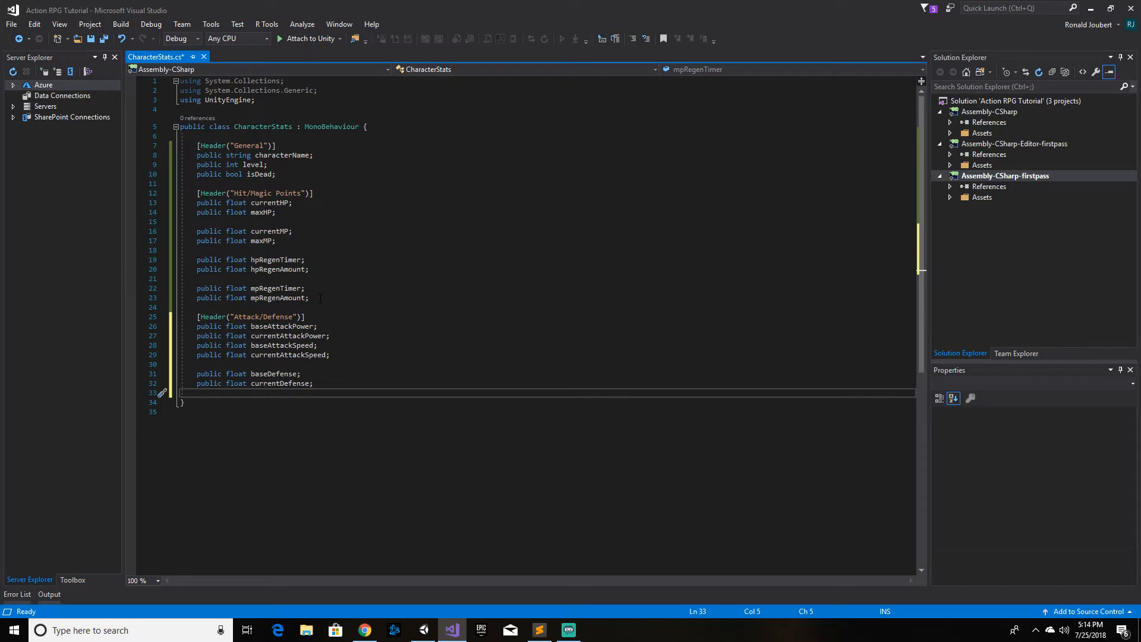
key(Return)
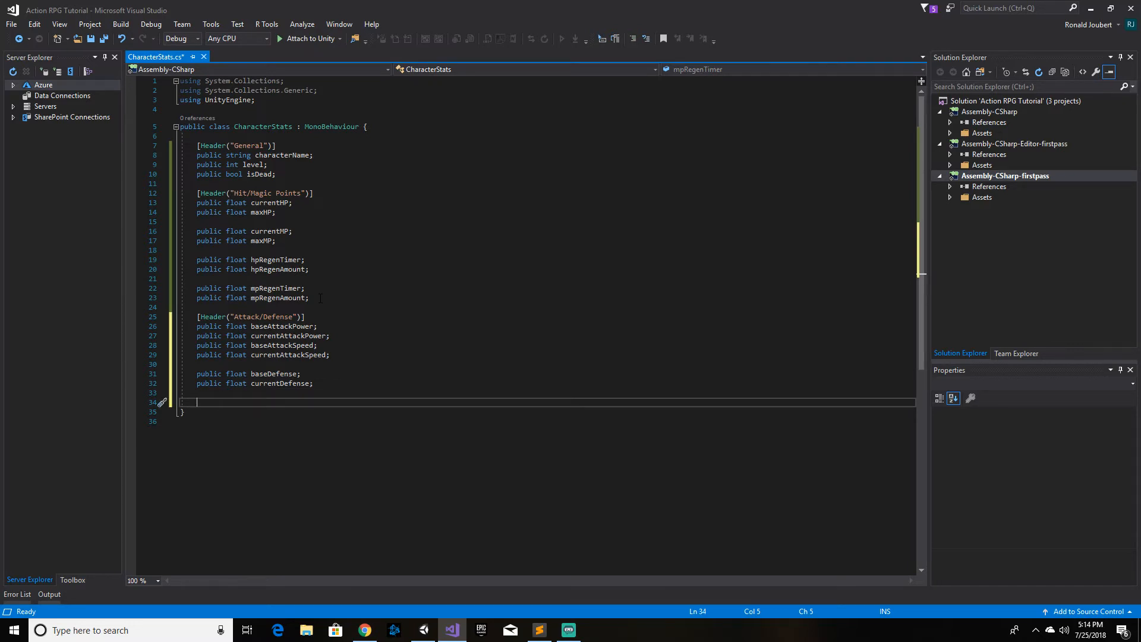
text([)
text(Heade)
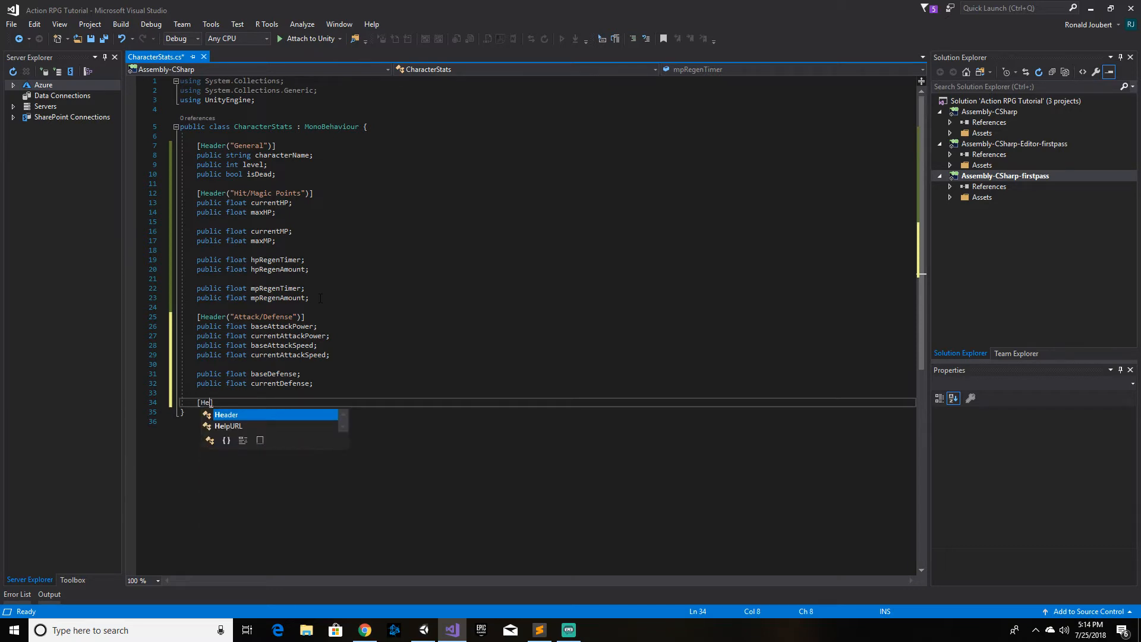
text(r)
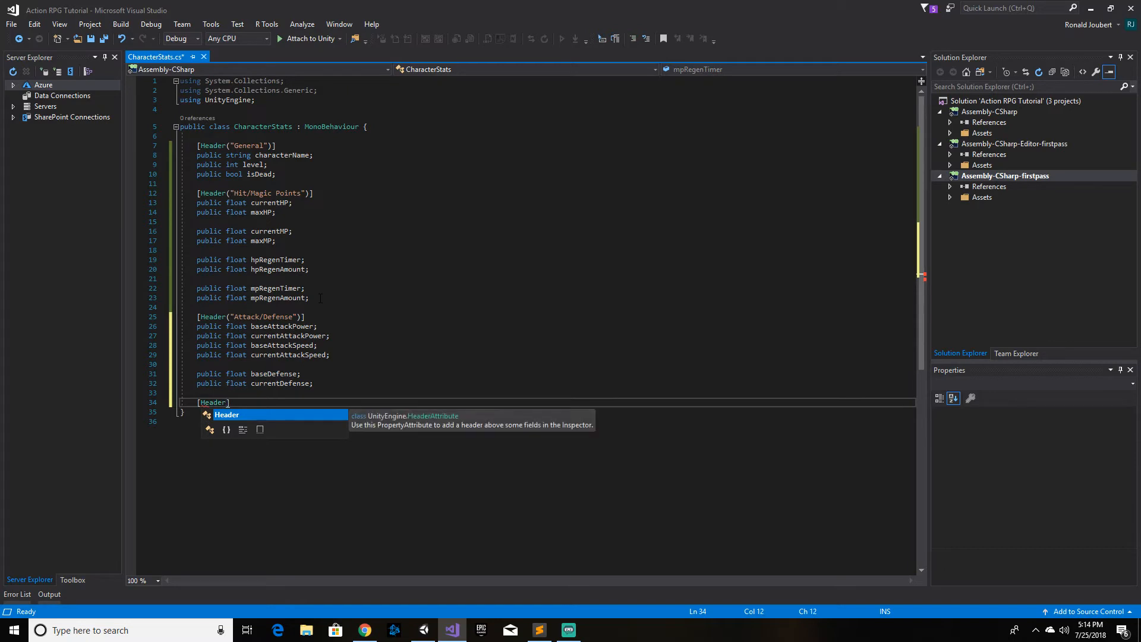
text(()
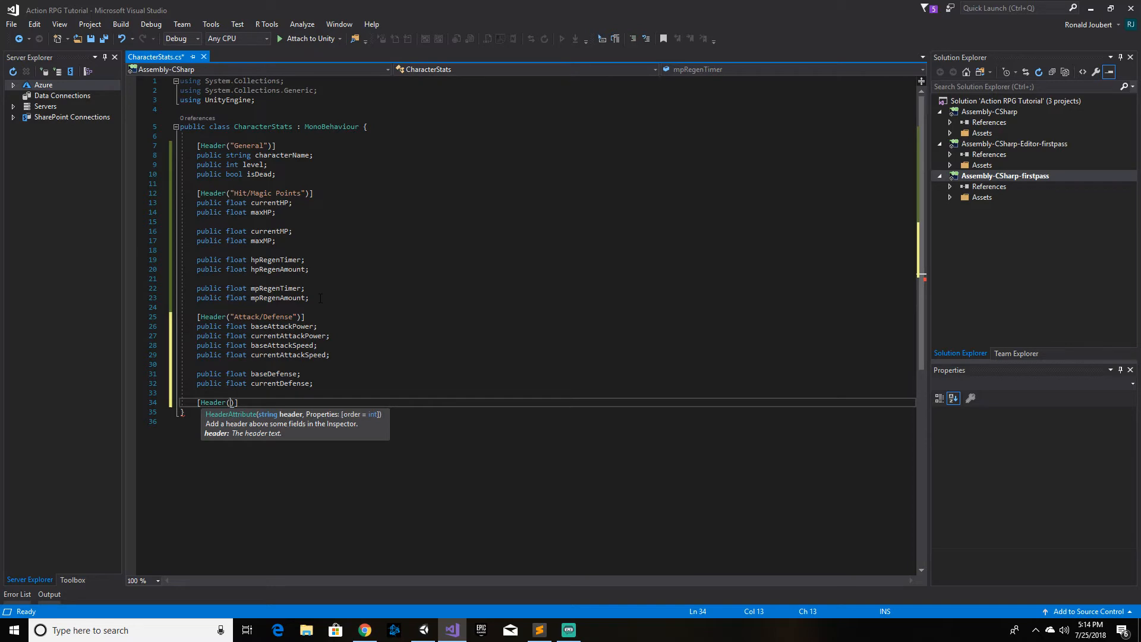
text("State)
click(275, 403)
Step: Declare the public int fields strength and intelligence under the Stats header
key(Return)
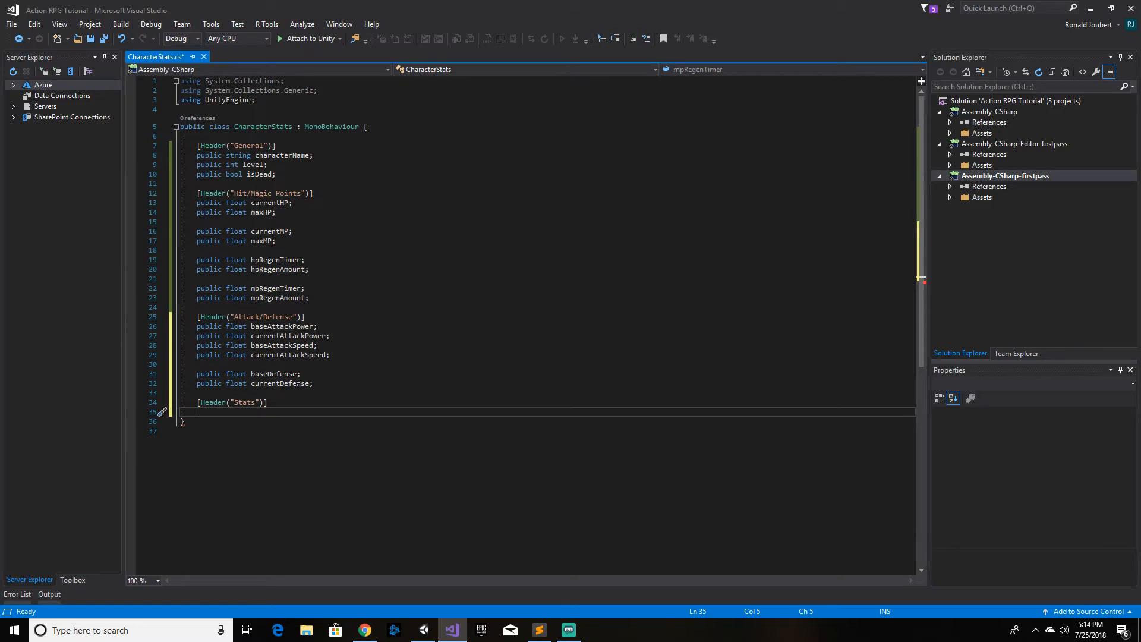
text(pub)
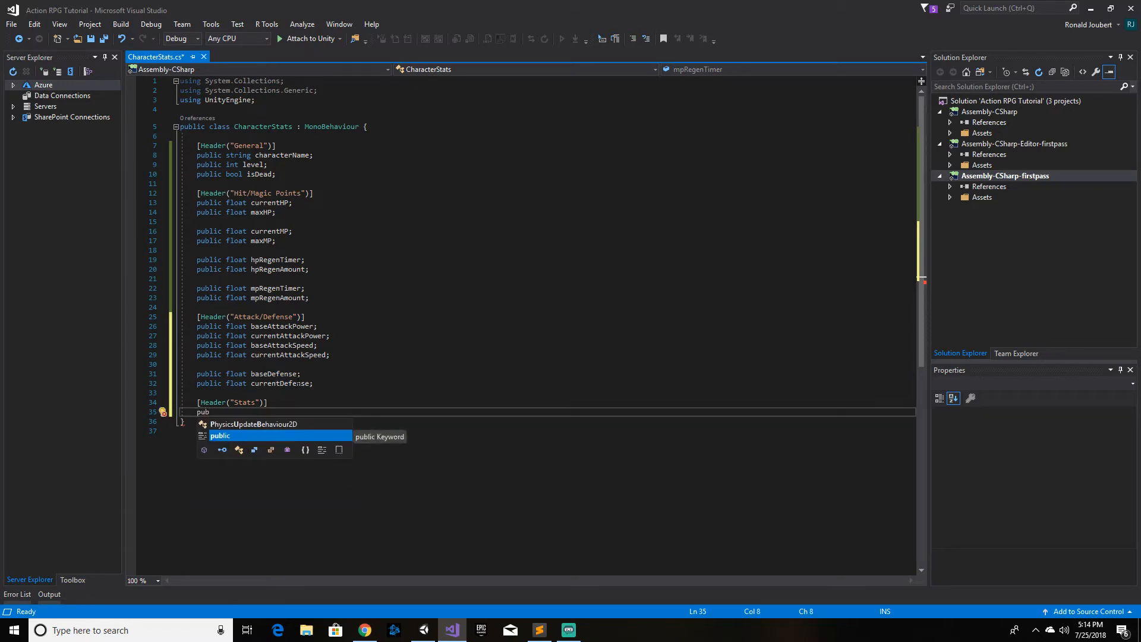
key(Tab)
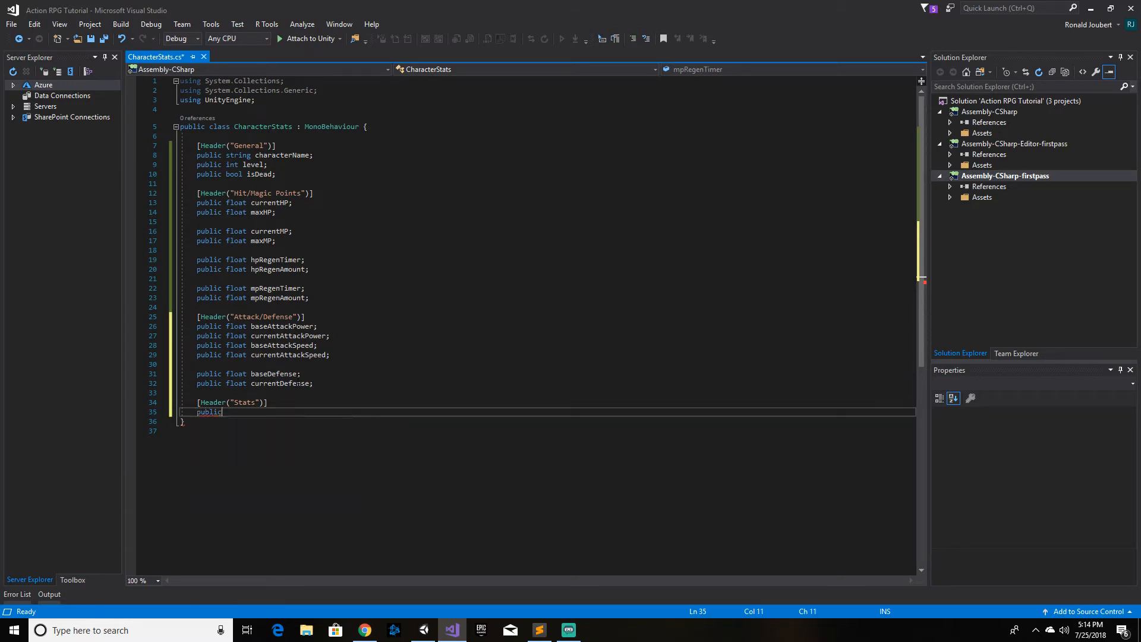
text(int strength)
text(;)
key(Return)
text(p)
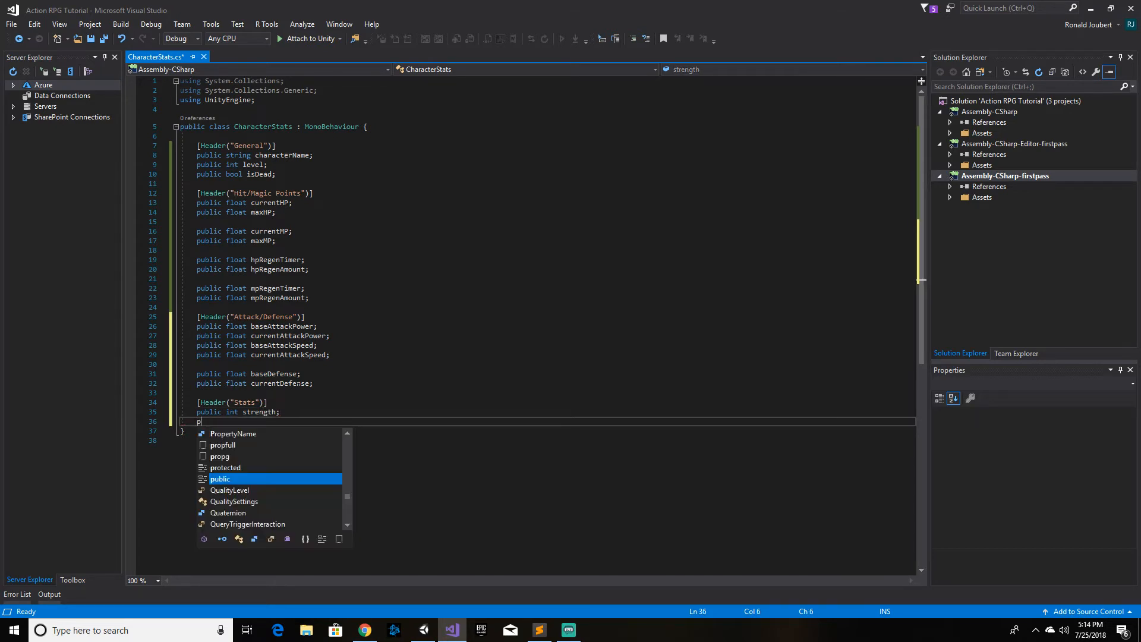
text(ublic in)
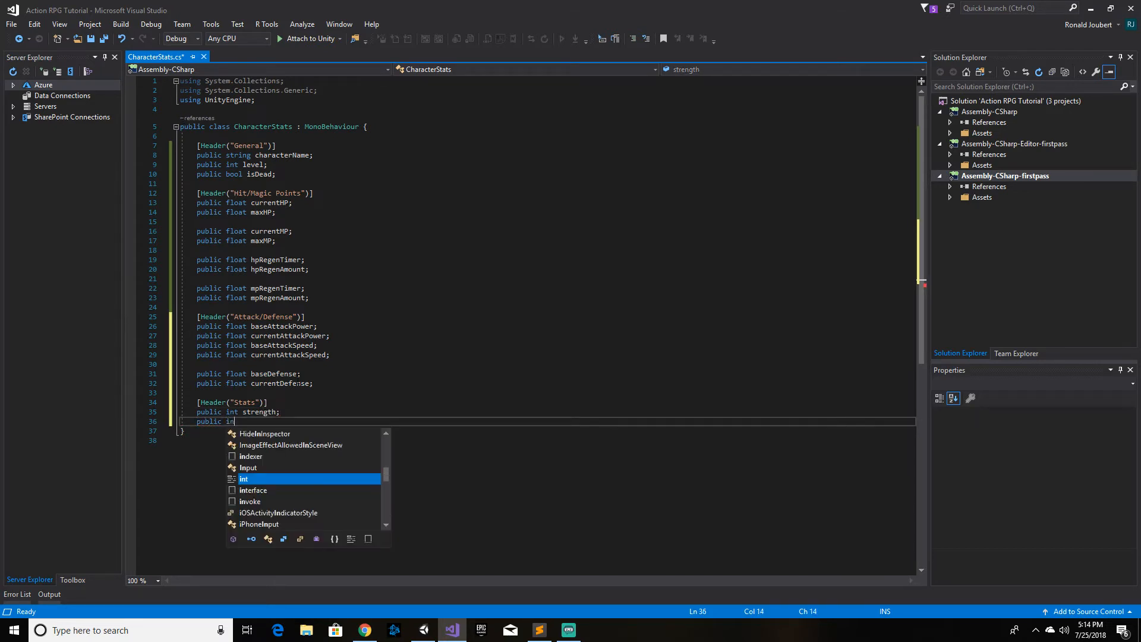
text(t i)
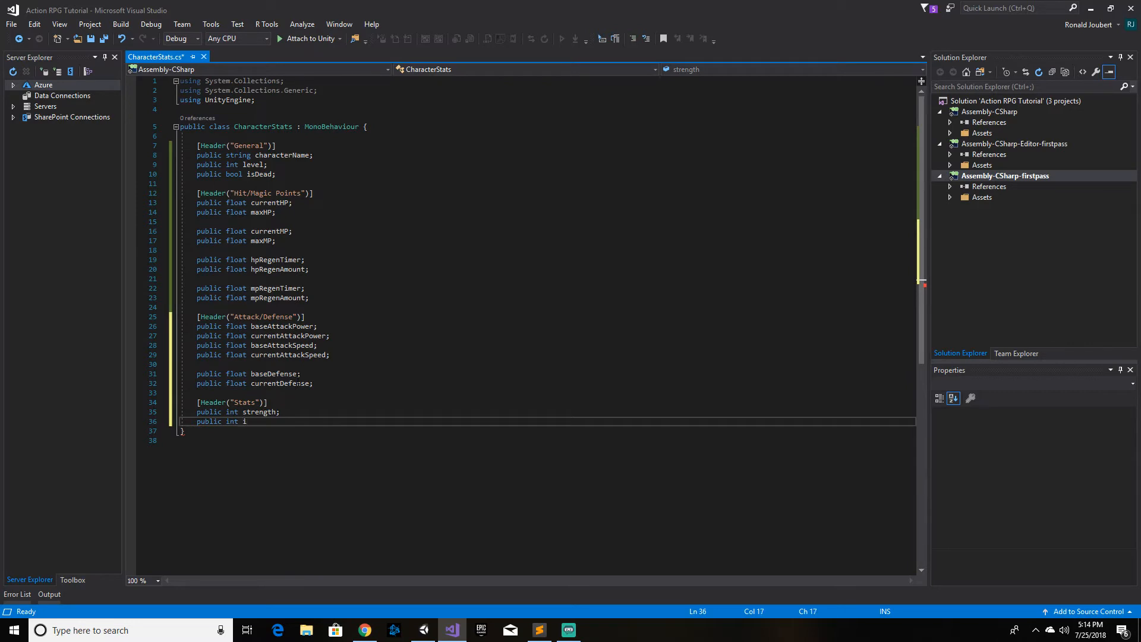
text(ntelligence;)
Step: Declare the public int fields wisdom and dexterity below the intelligence field
key(Return)
text(pu)
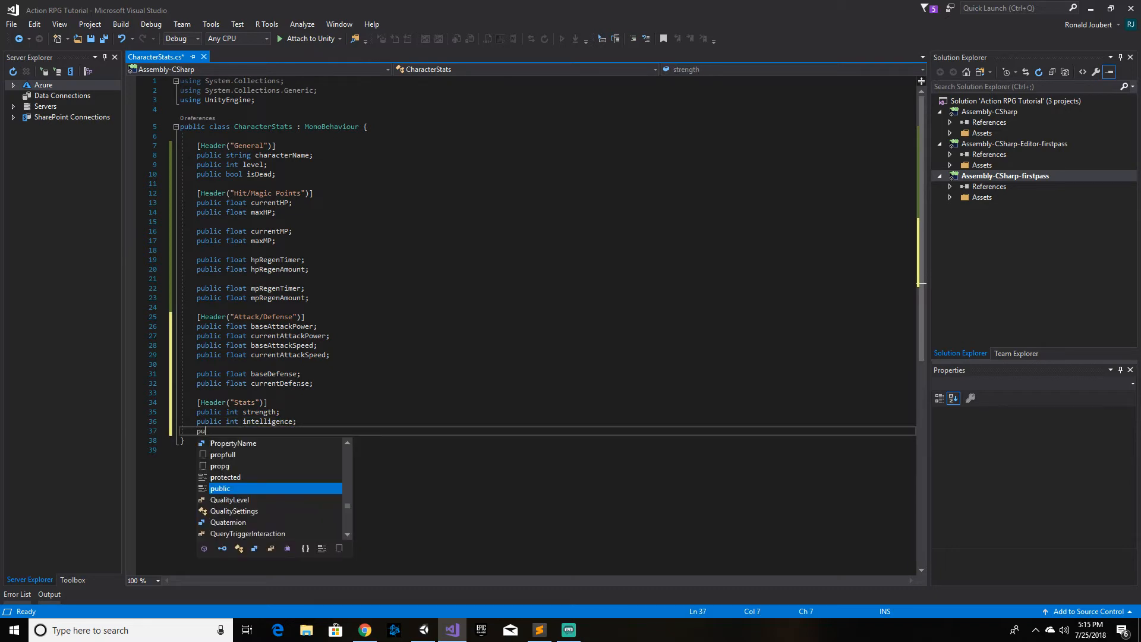
text(blic )
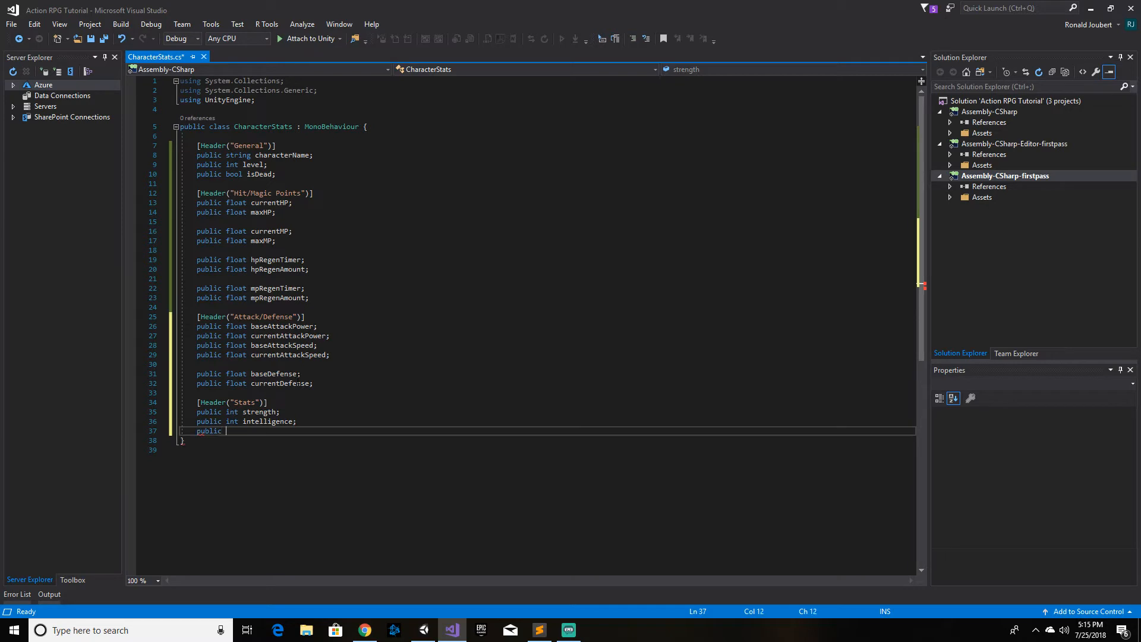
text(int wisdom;)
key(Return)
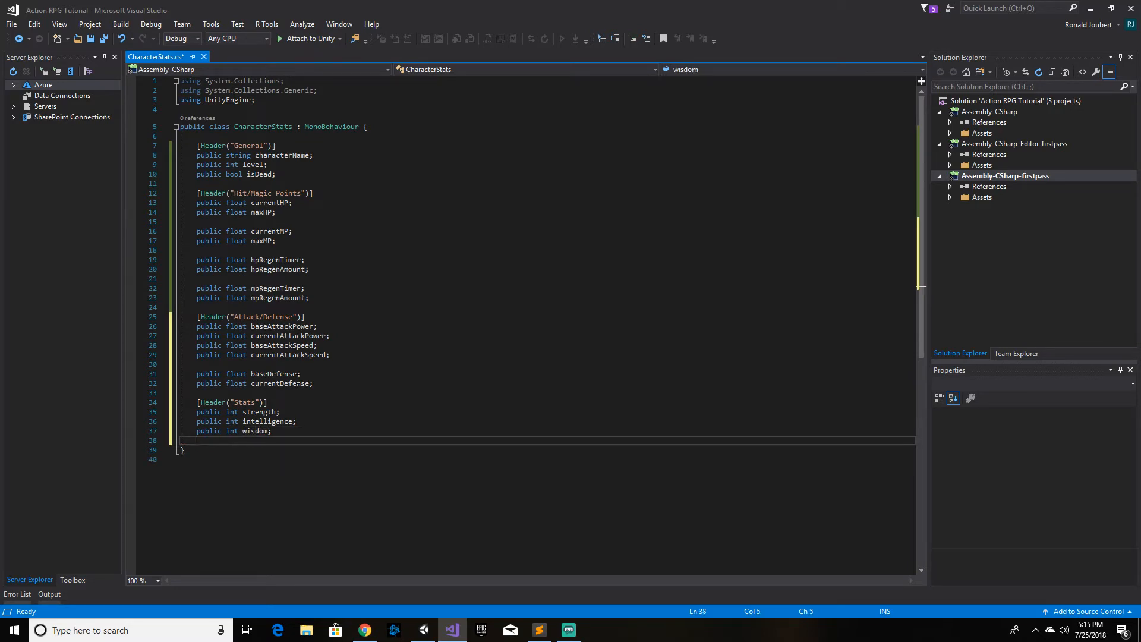
text(p)
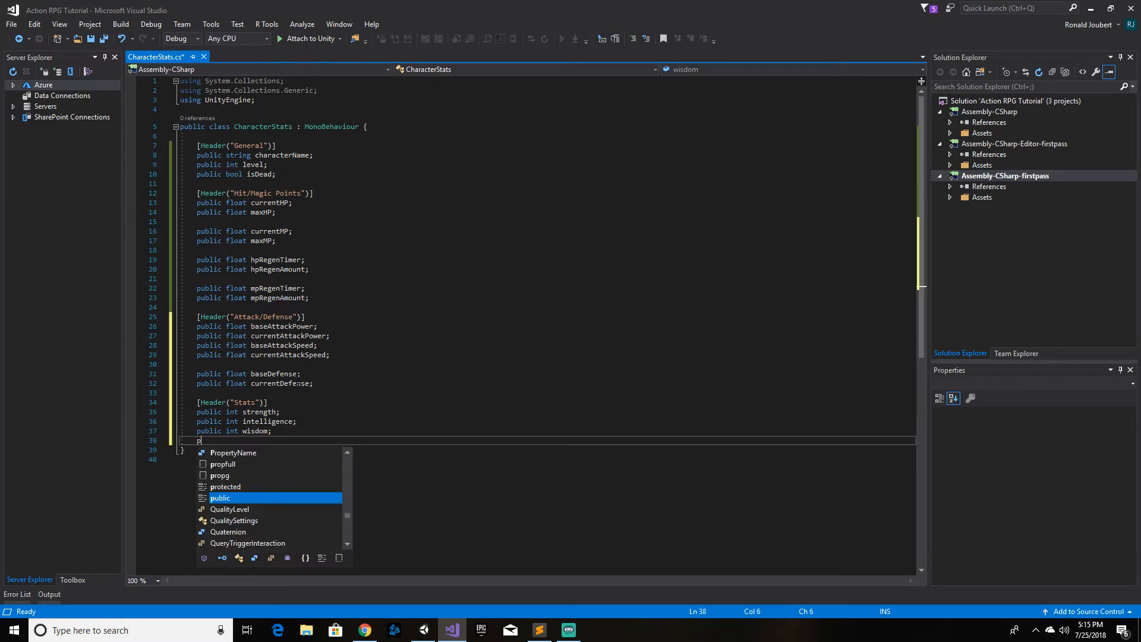
text(ublic int)
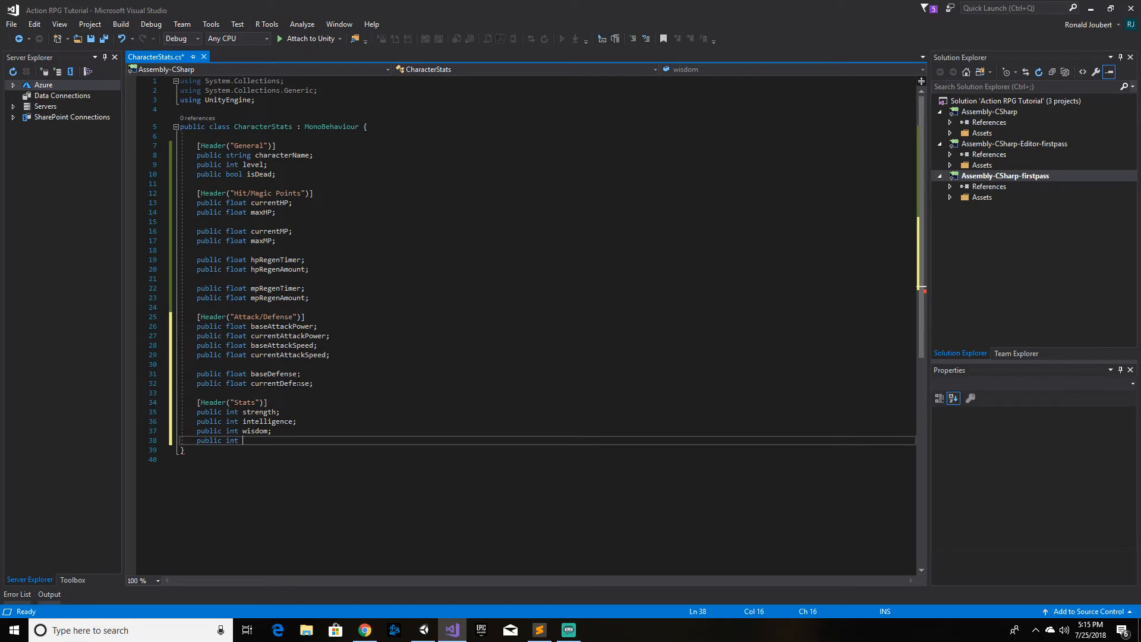
text( dexterity;)
key(Return)
Step: Declare the public int field constitution below dexterity and save the script
text(p)
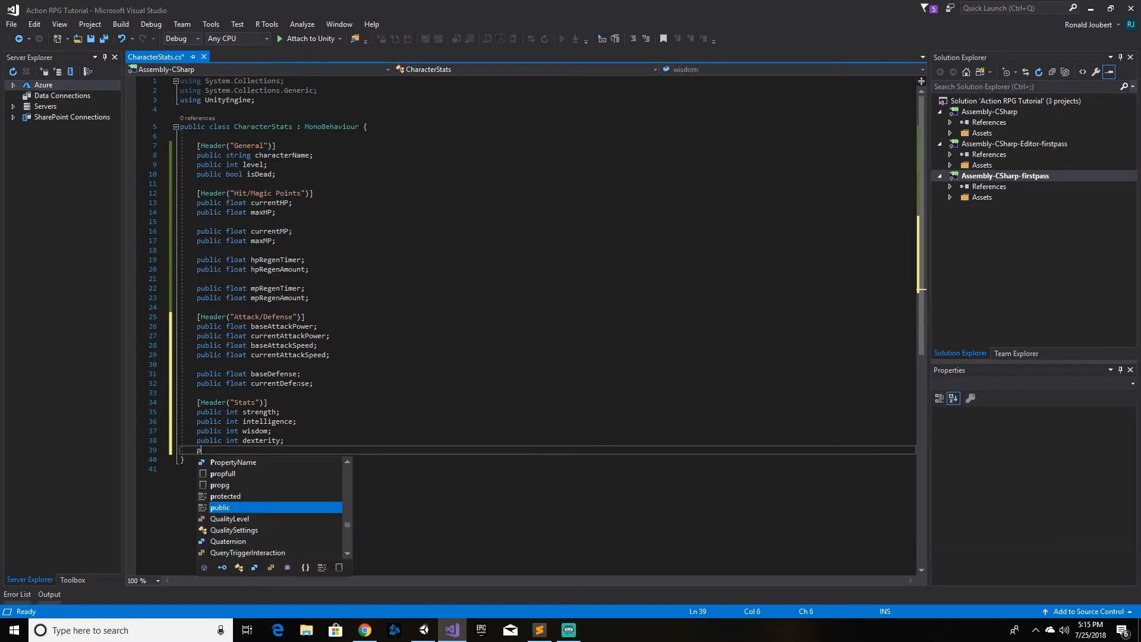
text(ublic int )
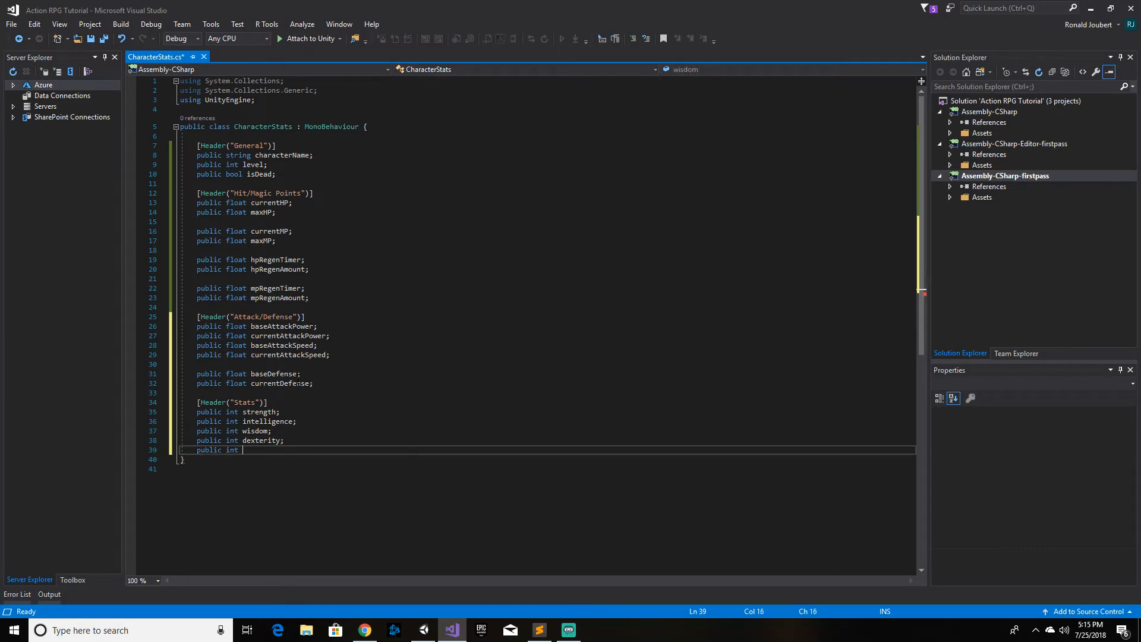
text(constitution)
key(ctrl+s)
Step: Add a [Header("Experience Points")] attribute below the constitution field, after a blank line
key(Return)
key(Return)
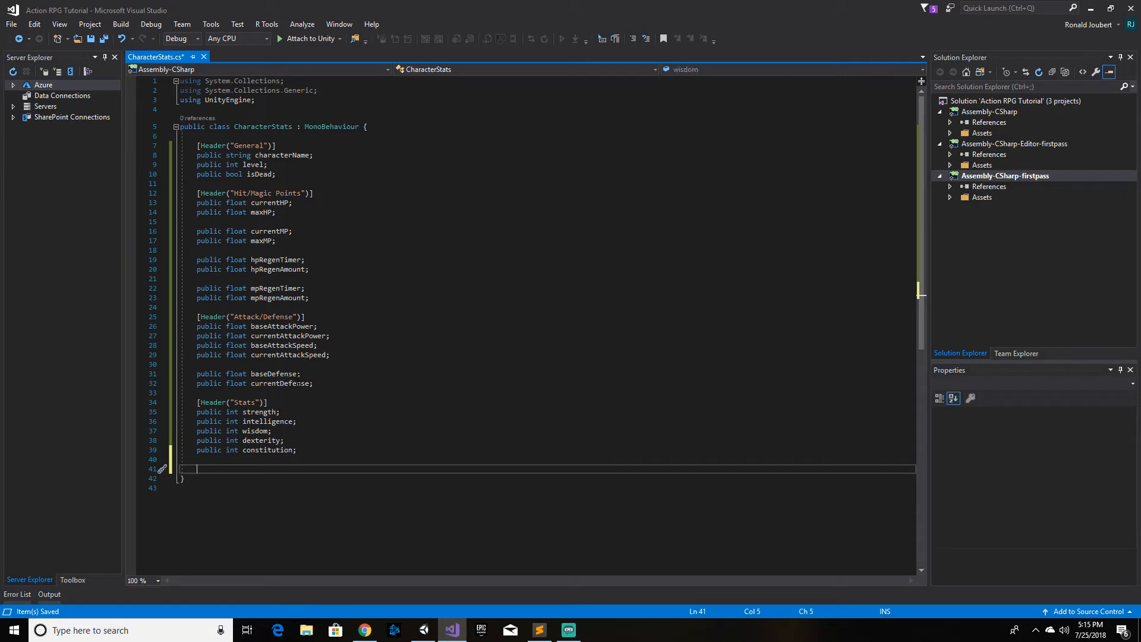
text([Heade)
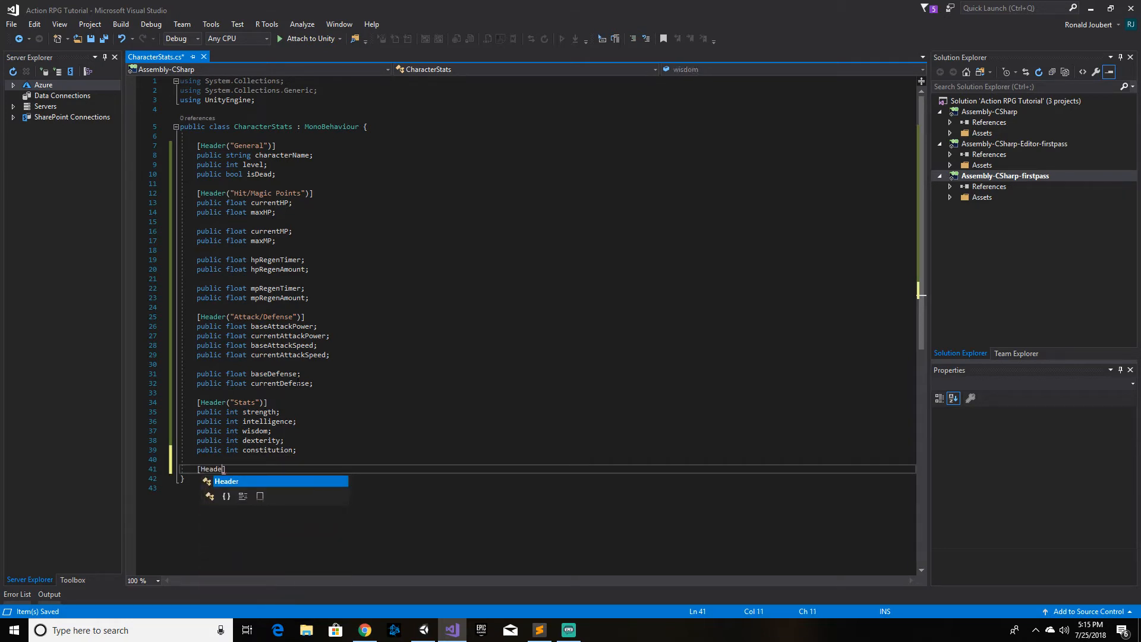
text(r()
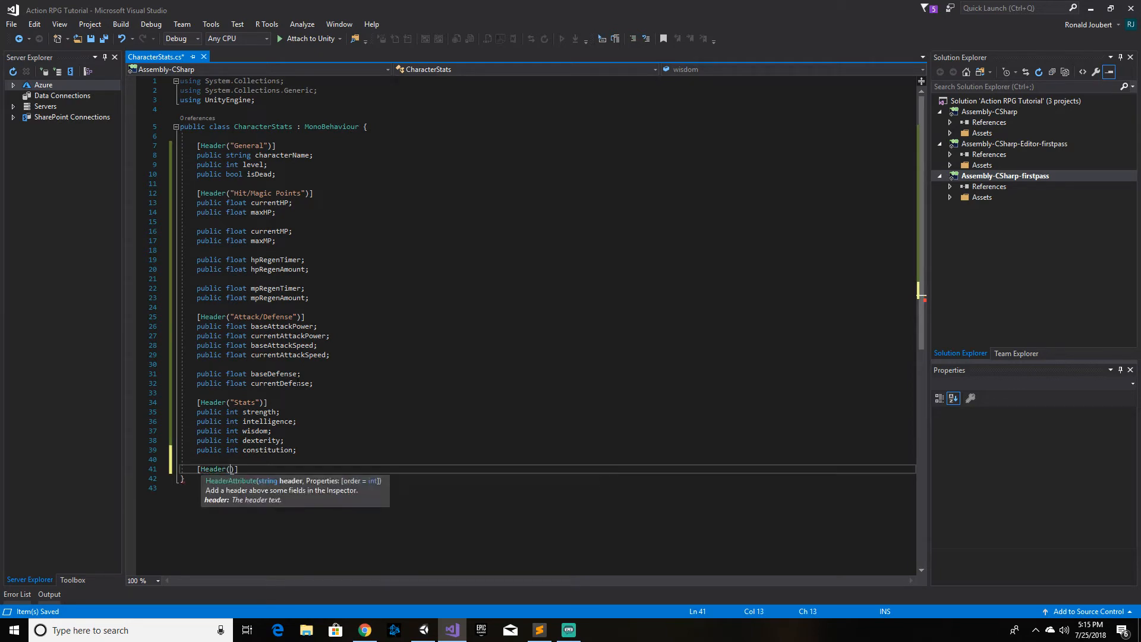
text("Experience Points)
key(End)
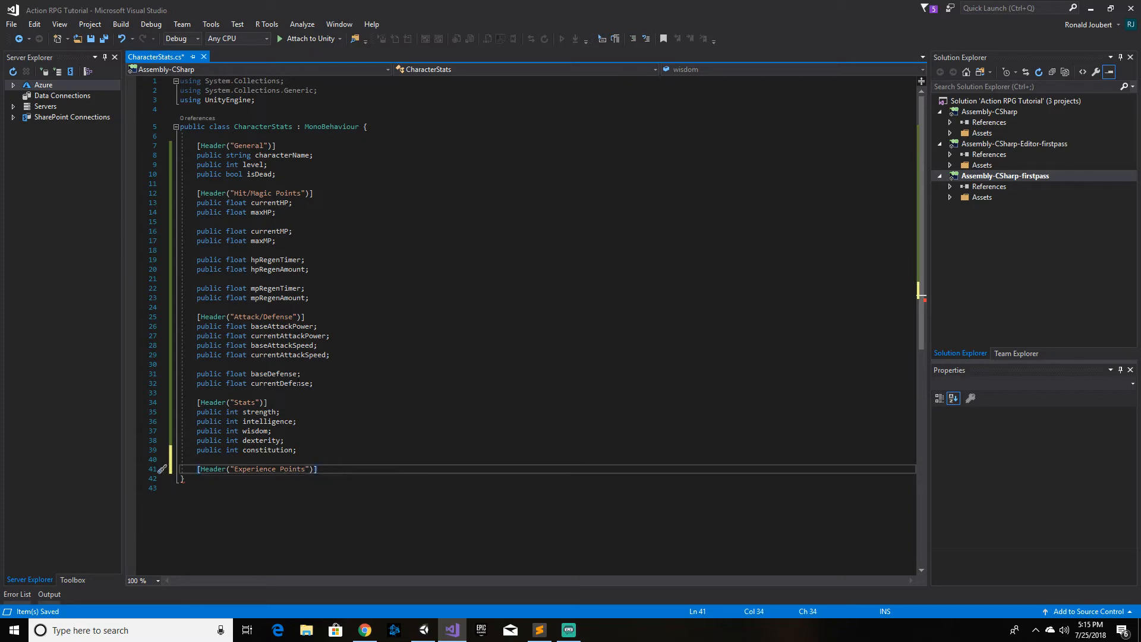
Step: Declare the public float fields currentXP and maxXP under the Experience Points header and save the script
key(Return)
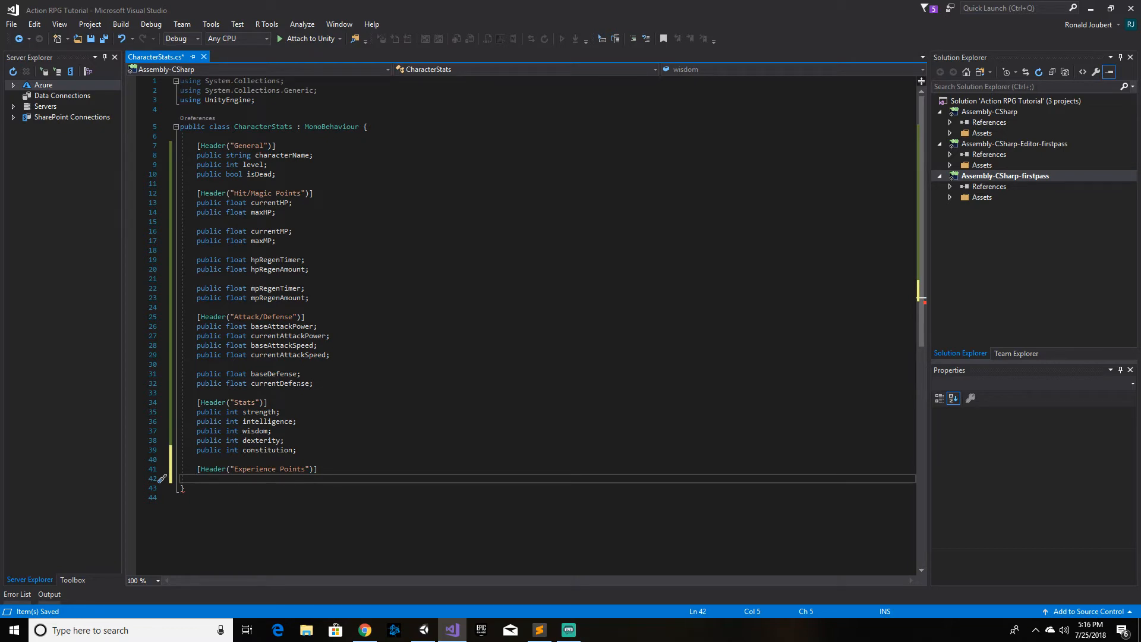
text(public floa)
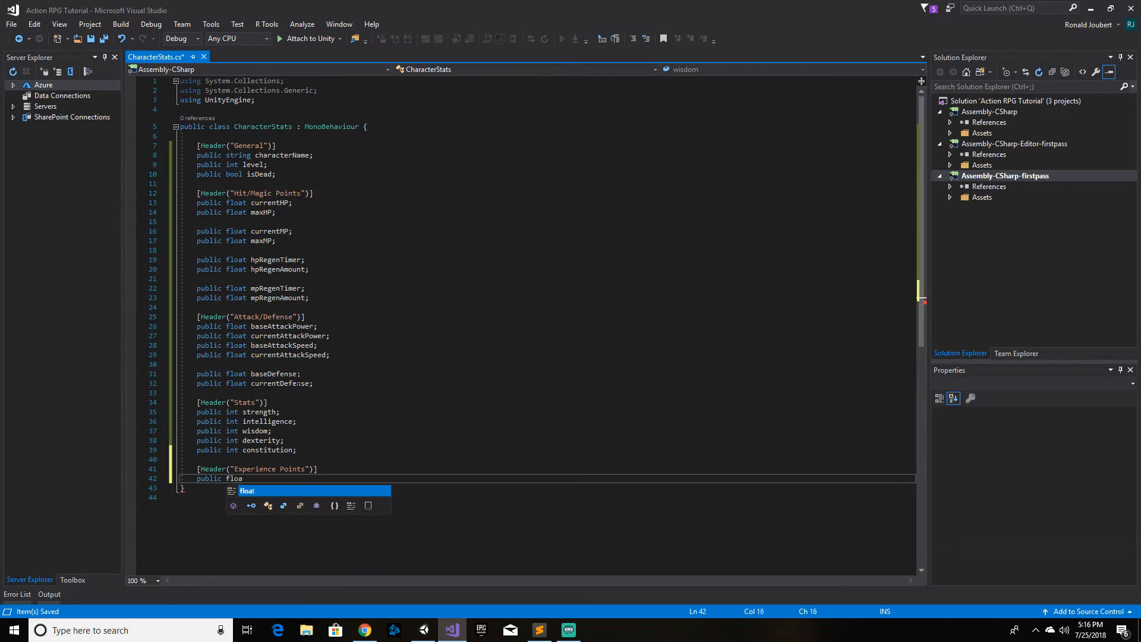
text(t )
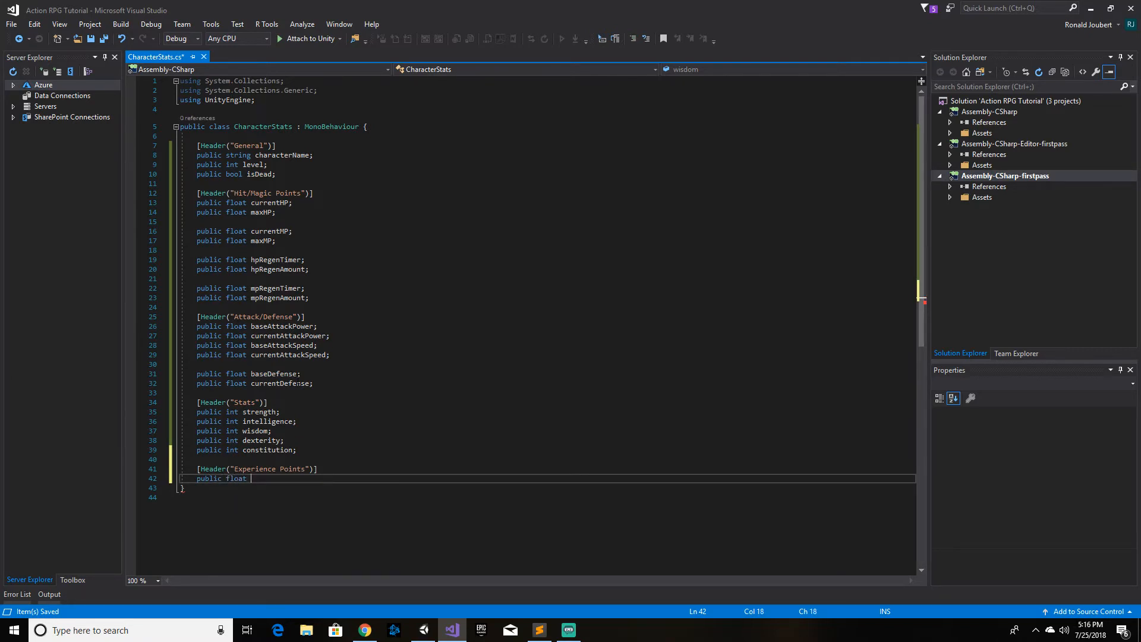
text(currentXP;)
key(Return)
text(p)
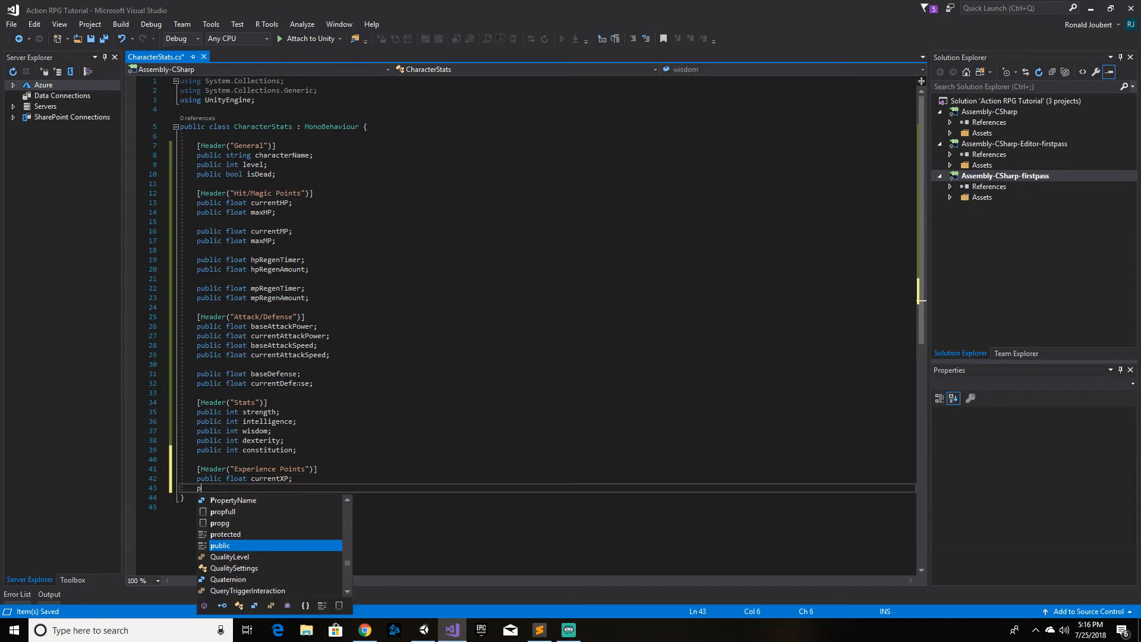
text(ublic float )
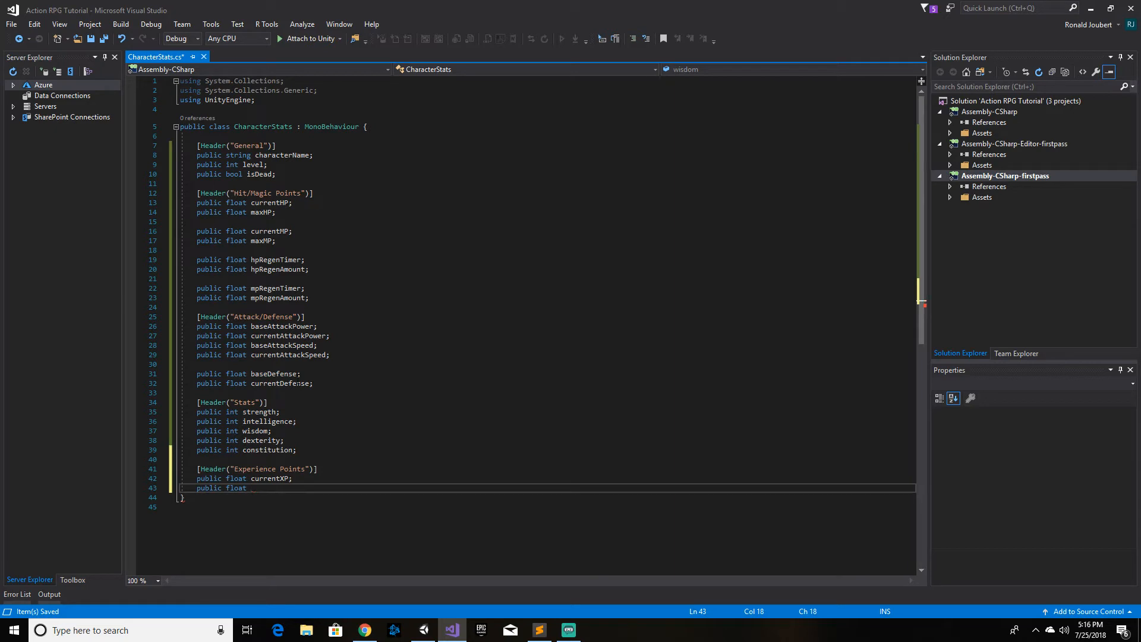
text(maxXP;)
key(ctrl+s)
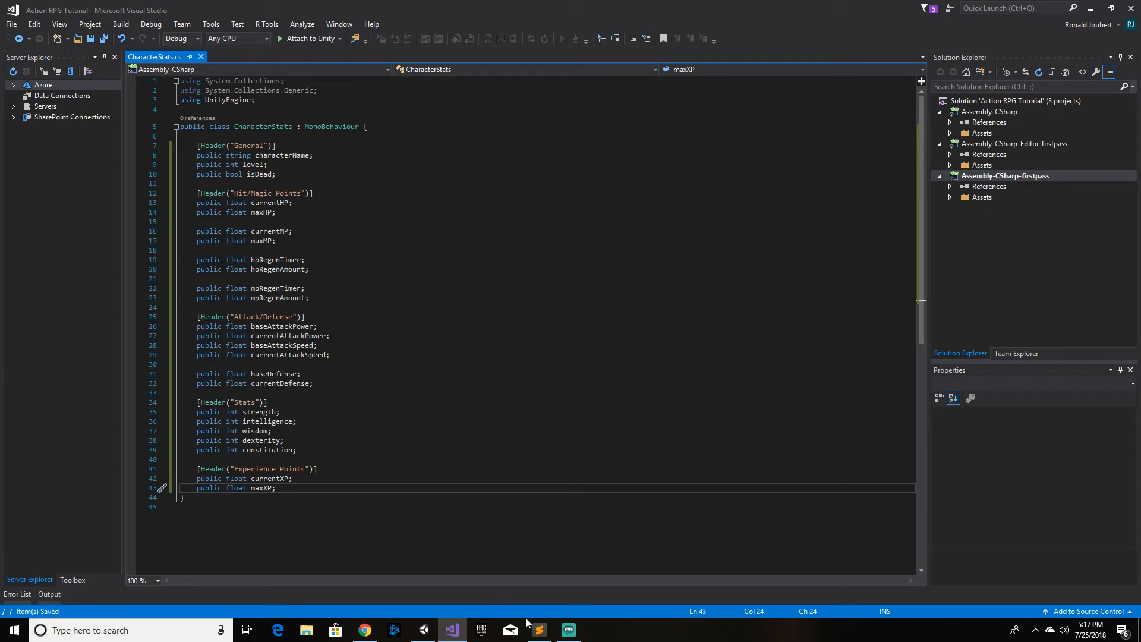
Step: Switch to Unity, select the Player object and collapse its Animator, Rigidbody, Capsule Collider and two Third Person script components
mouse_move(426, 632)
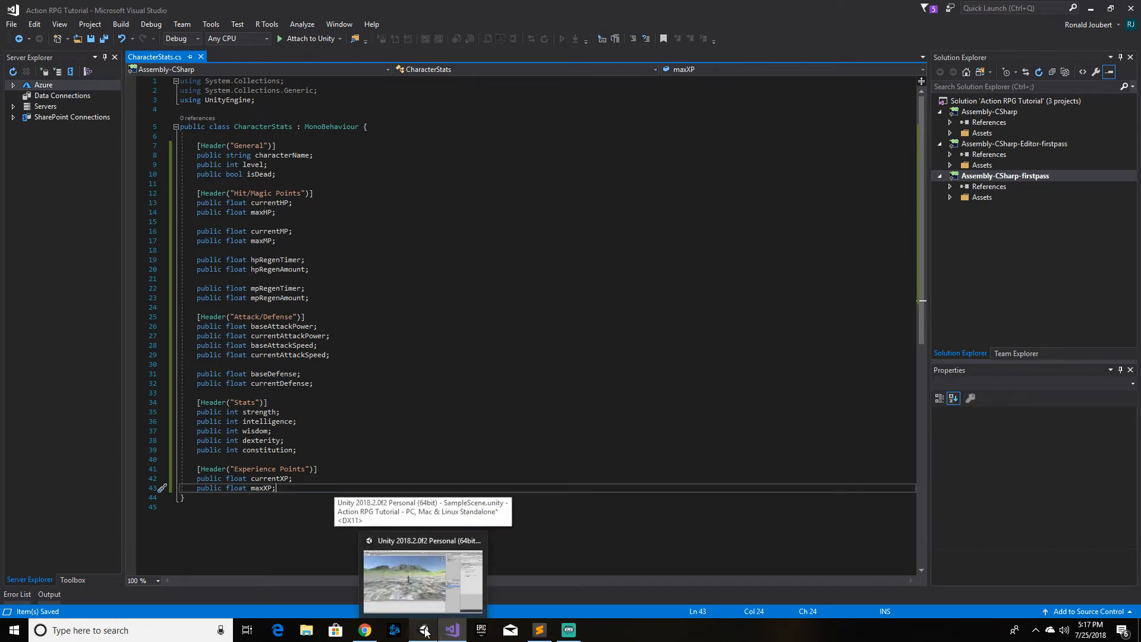
click(427, 631)
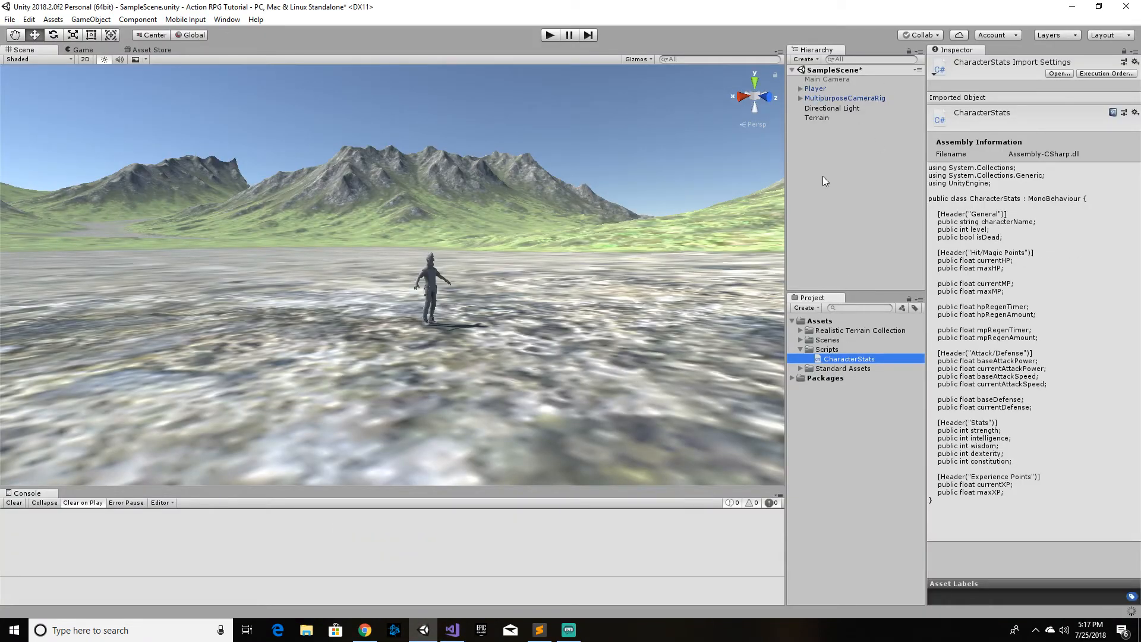
click(819, 91)
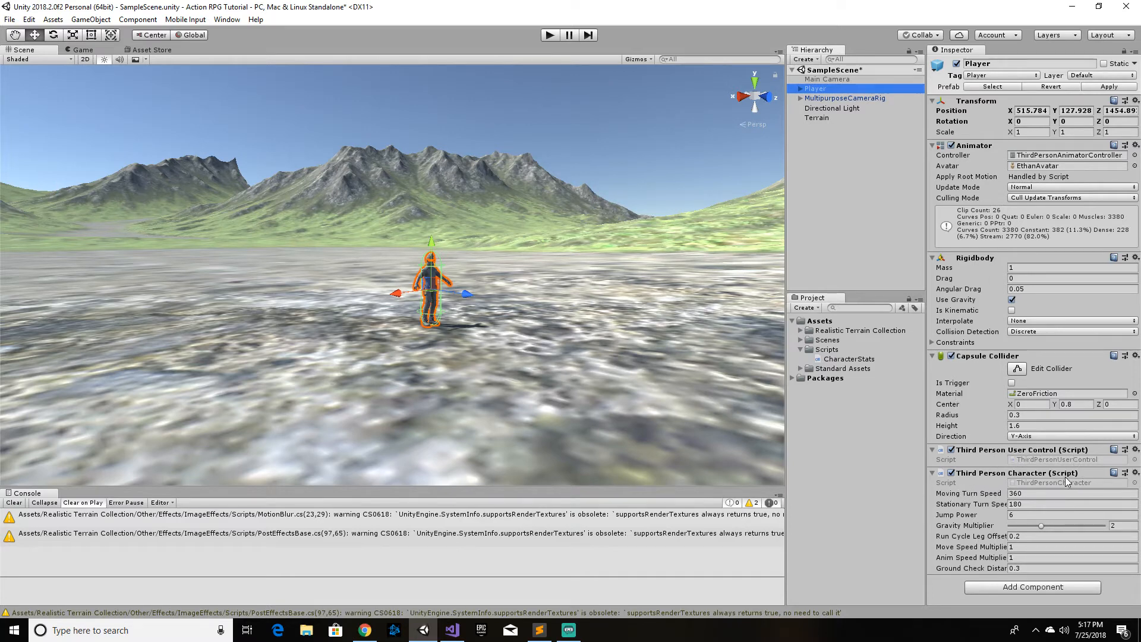
click(932, 145)
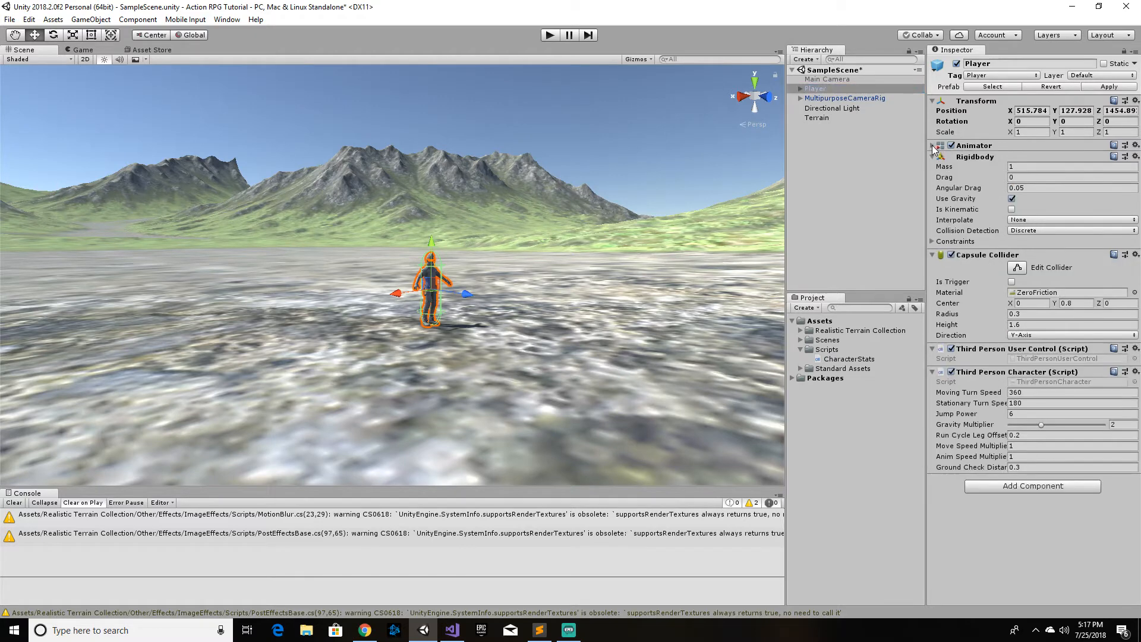
click(933, 158)
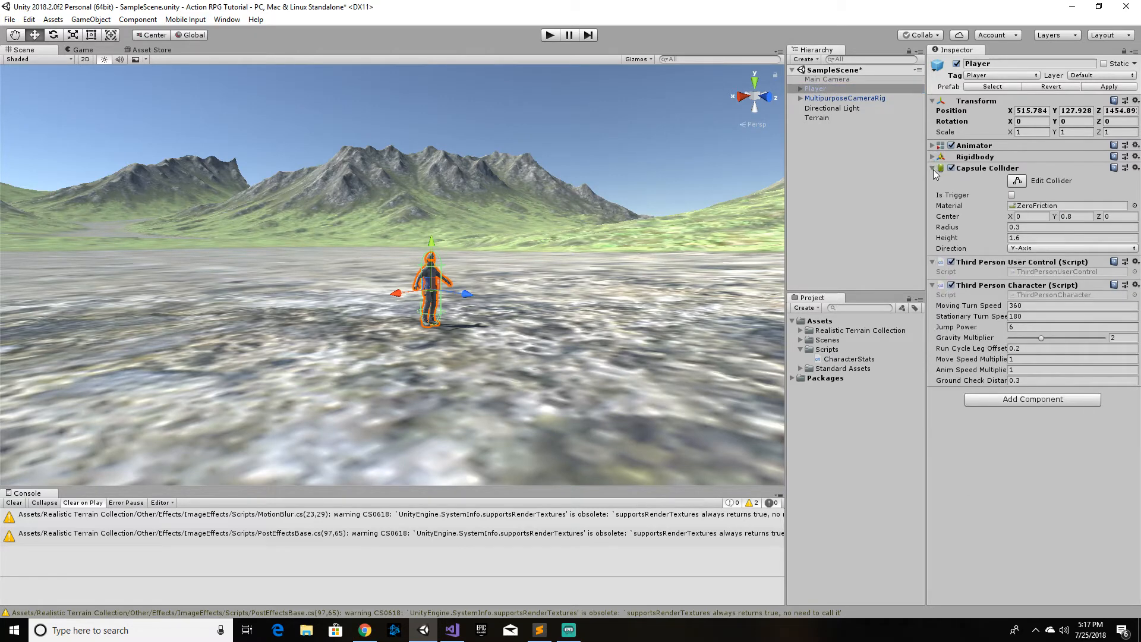
click(933, 170)
click(933, 180)
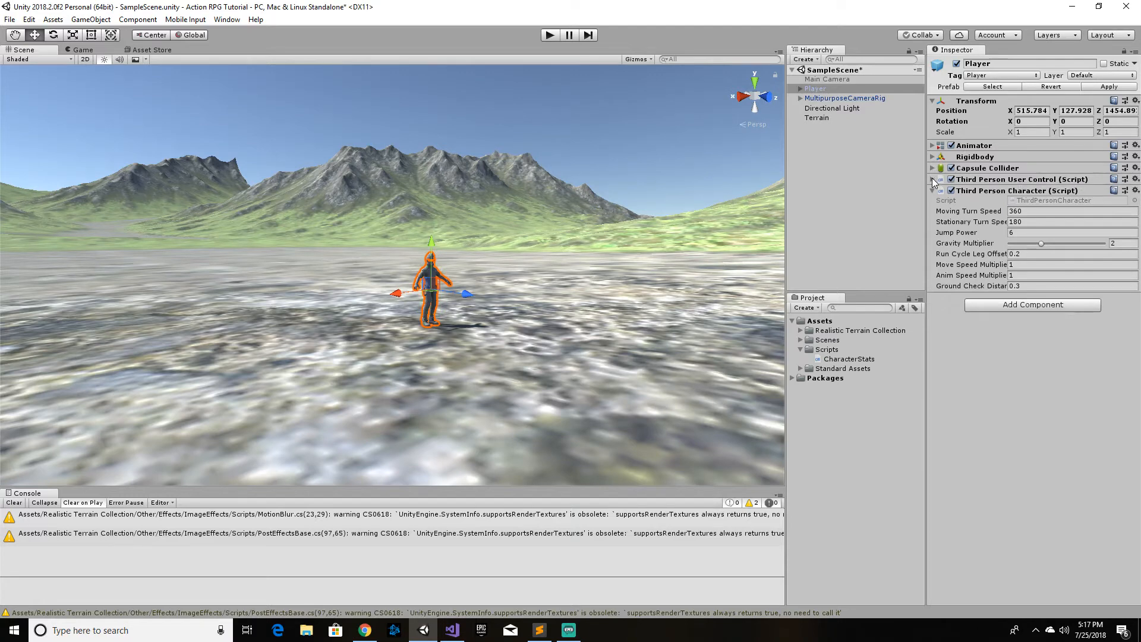
click(932, 191)
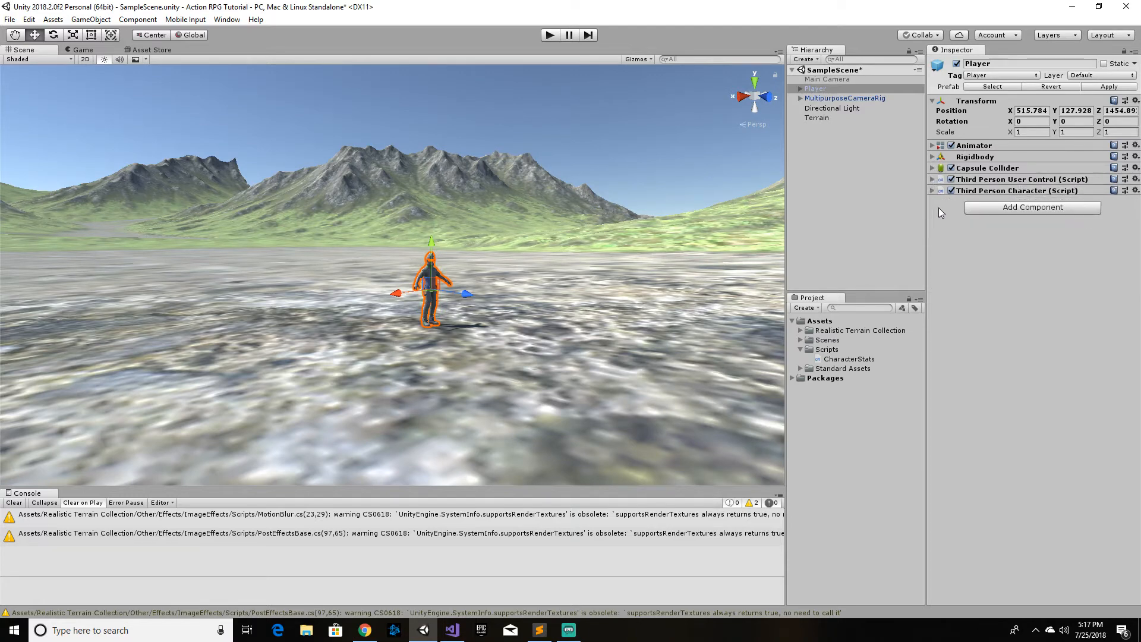
Step: Attach the CharacterStats script to Player and set its Character Name to Ethan and Level to 1
drag(832, 359, 1011, 309)
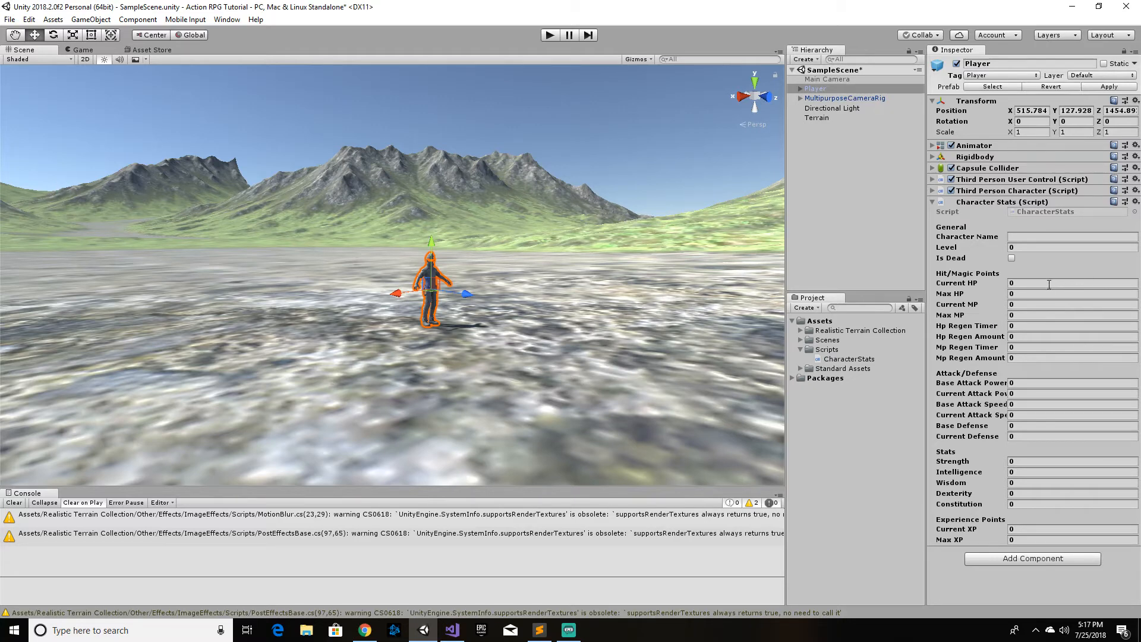
click(1029, 282)
click(1032, 237)
text(Ethan)
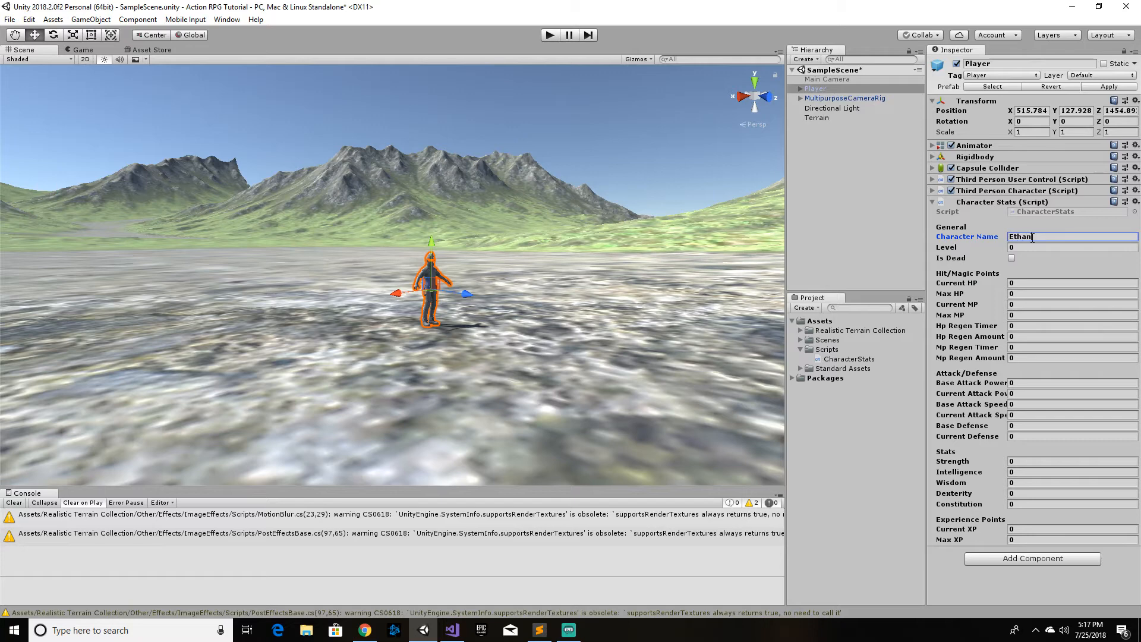
click(1024, 247)
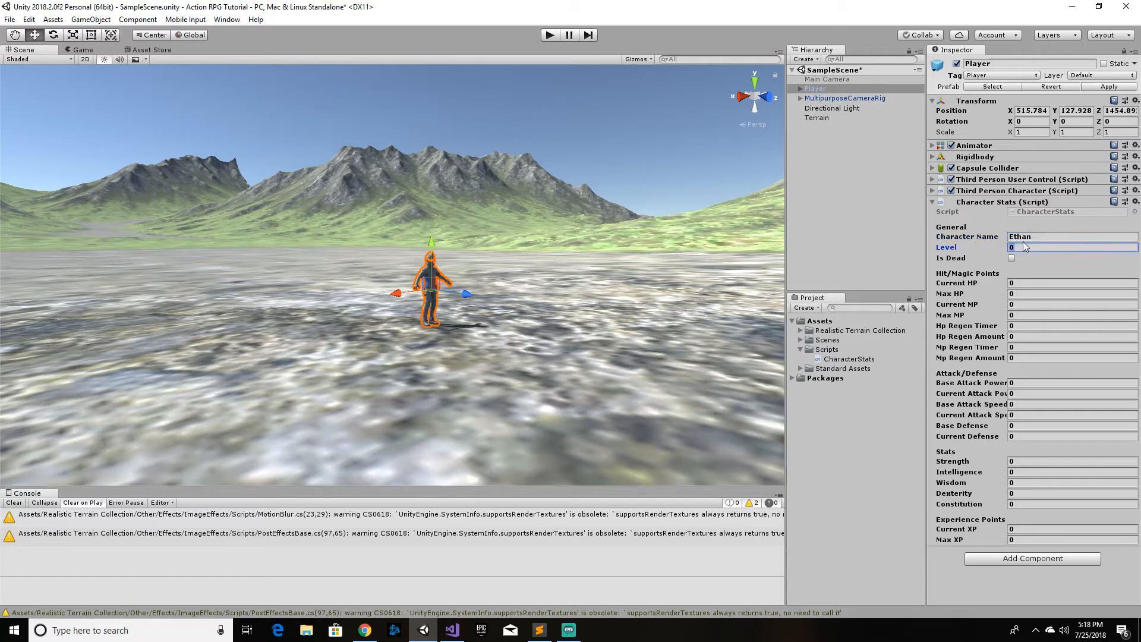
text(1)
Step: Set Current HP, Max HP, Current MP and Max MP to 25 in Player's Character Stats component
click(1024, 283)
text(25)
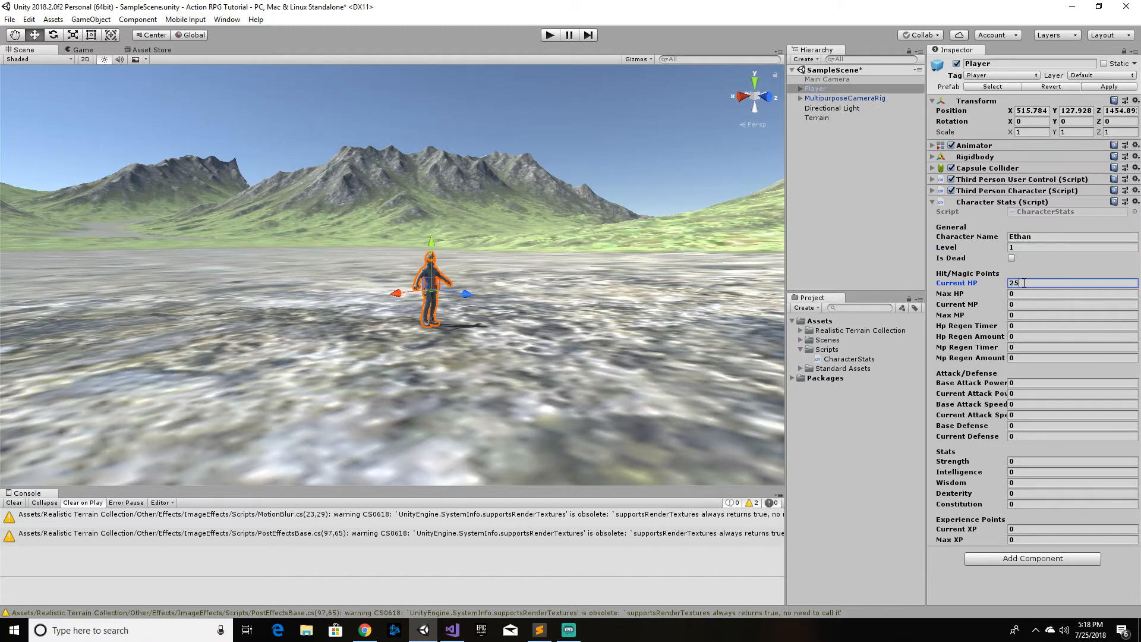
click(1023, 297)
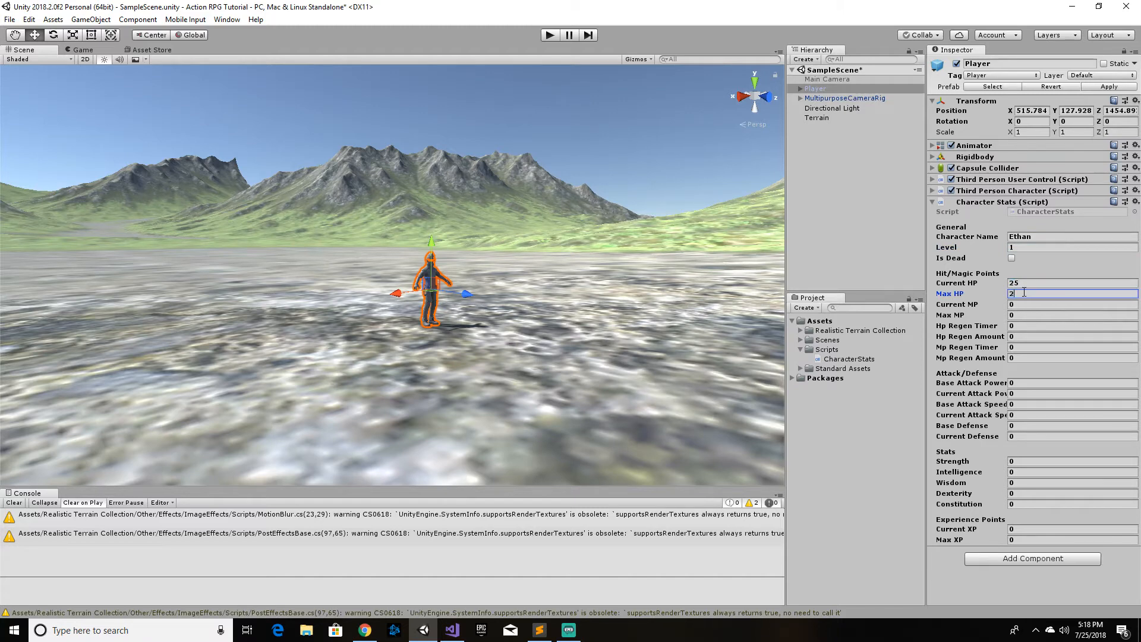
text(5)
key(Tab)
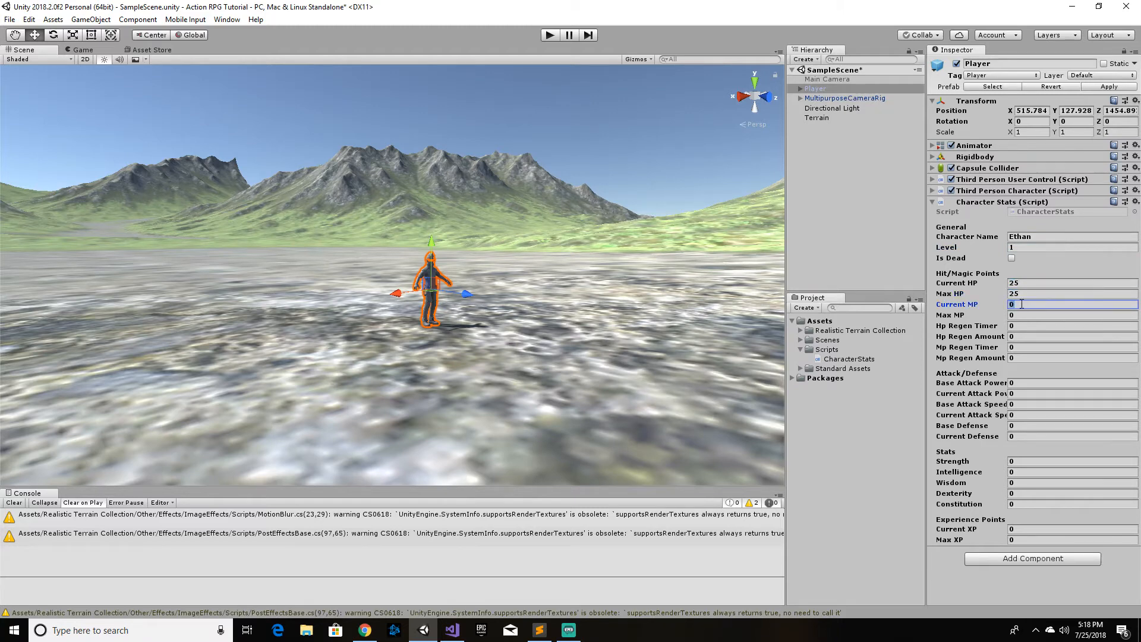
text(25)
key(Tab)
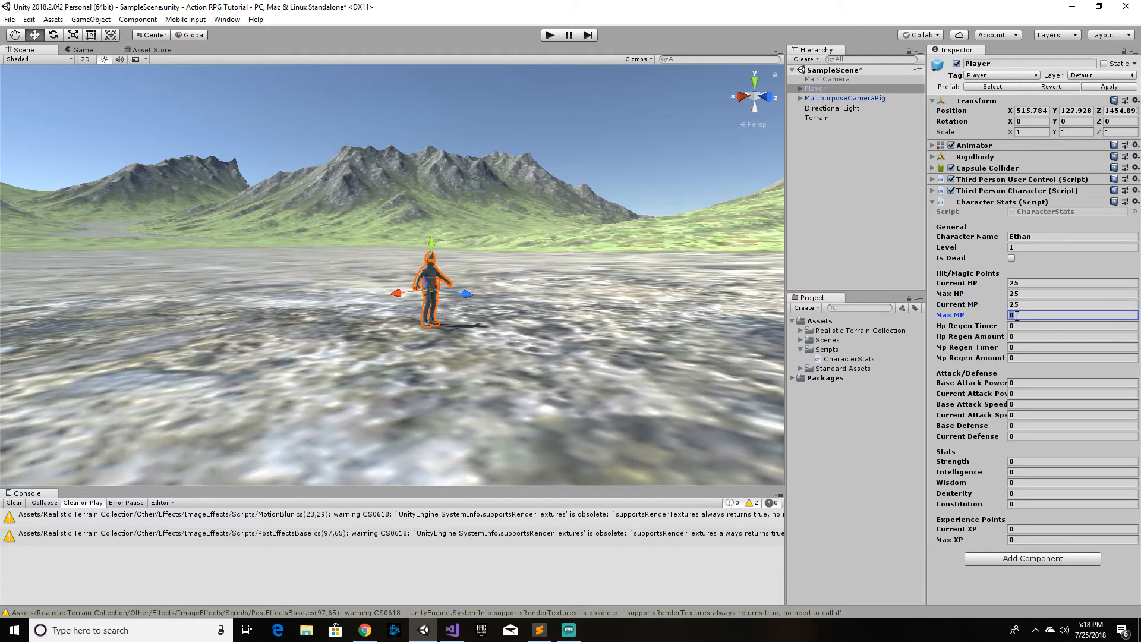
text(25)
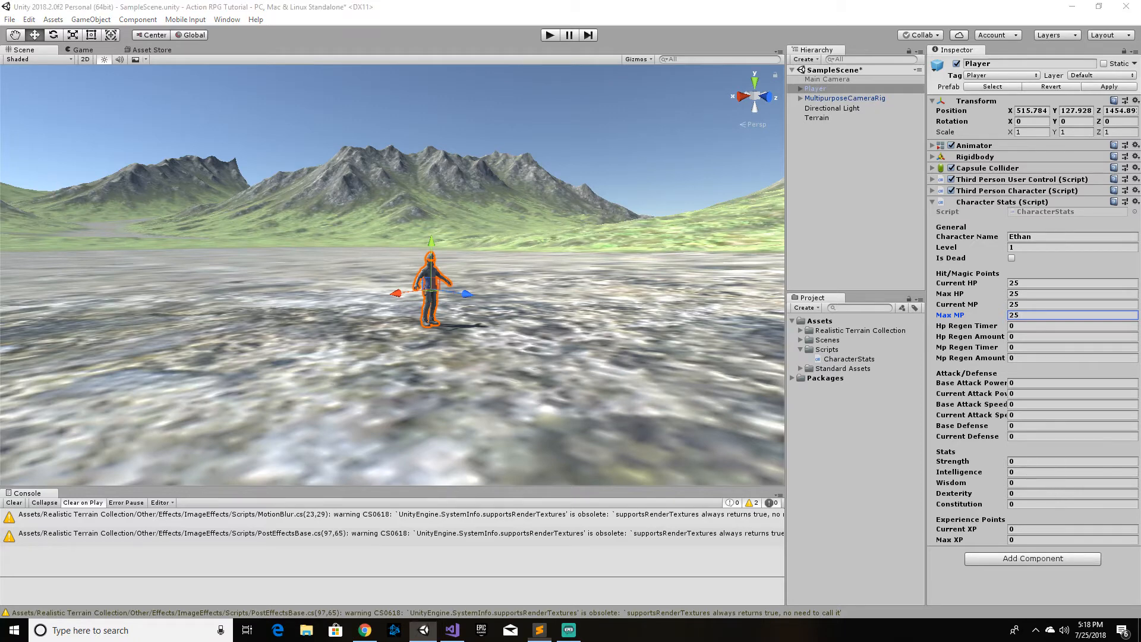
Step: Create a new C# script named Health in the project's Scripts folder
key(alt+Tab)
click(826, 350)
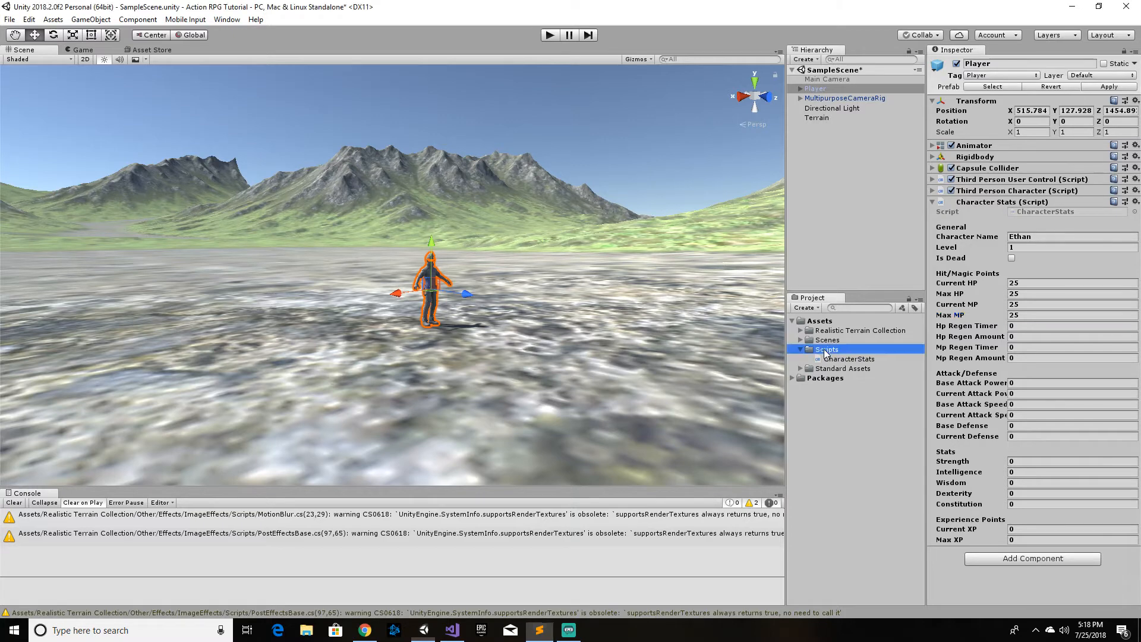
right_click(825, 351)
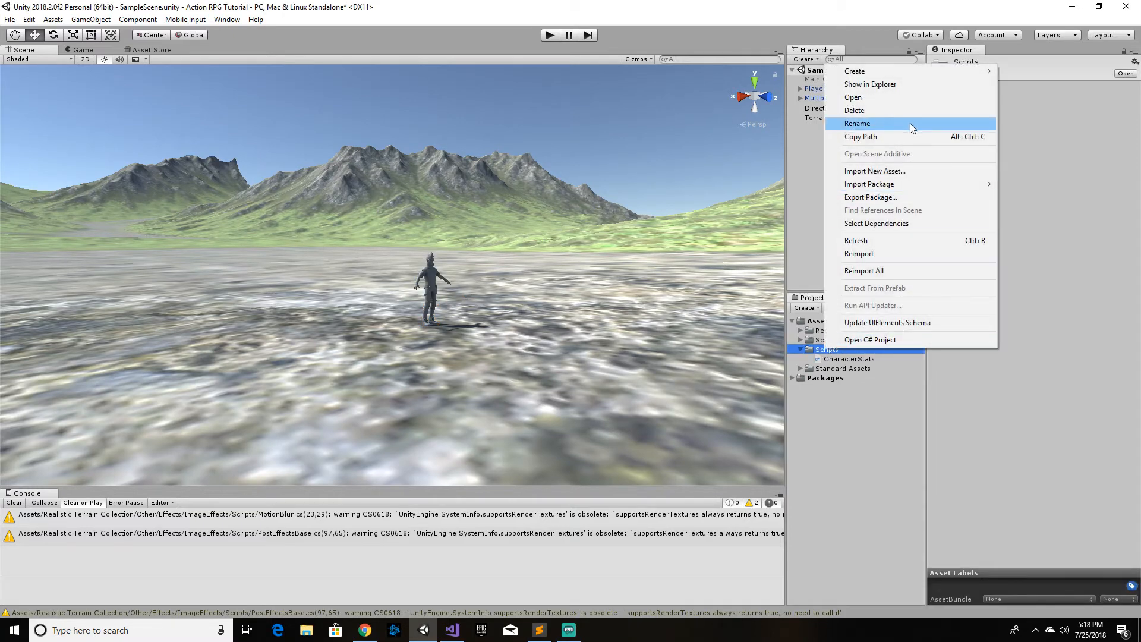
mouse_move(939, 71)
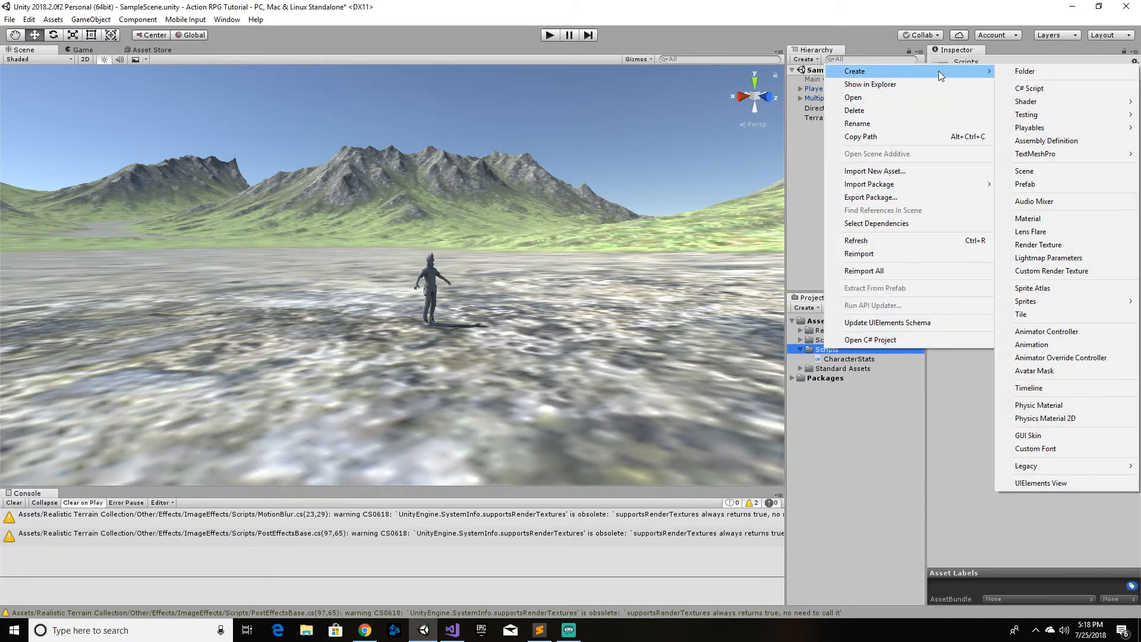
click(1043, 88)
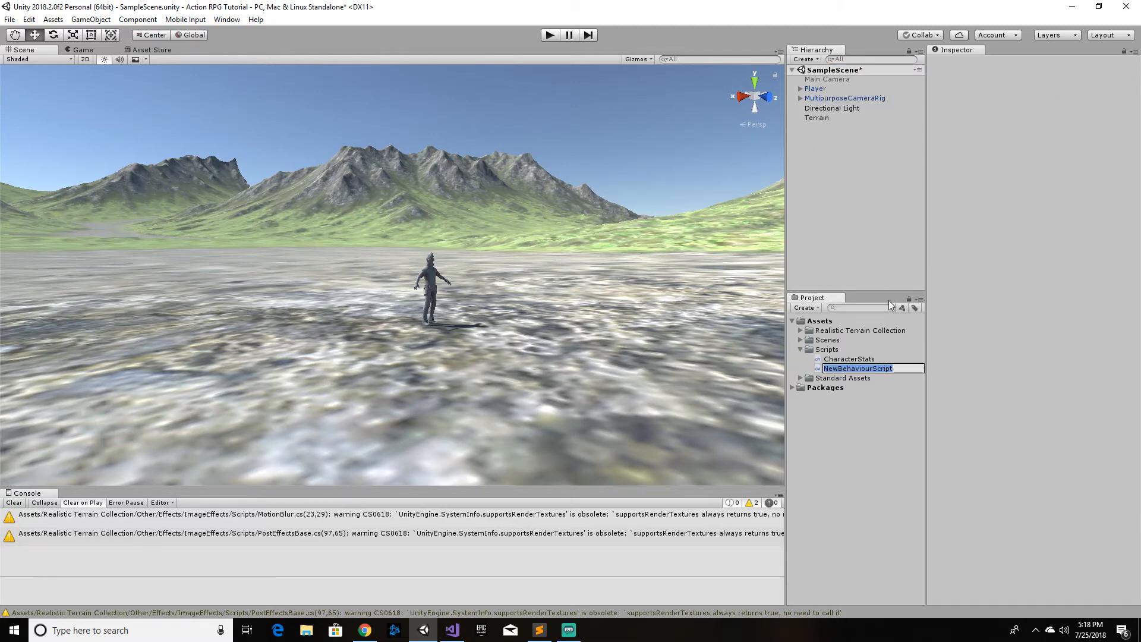
text(Health)
key(Return)
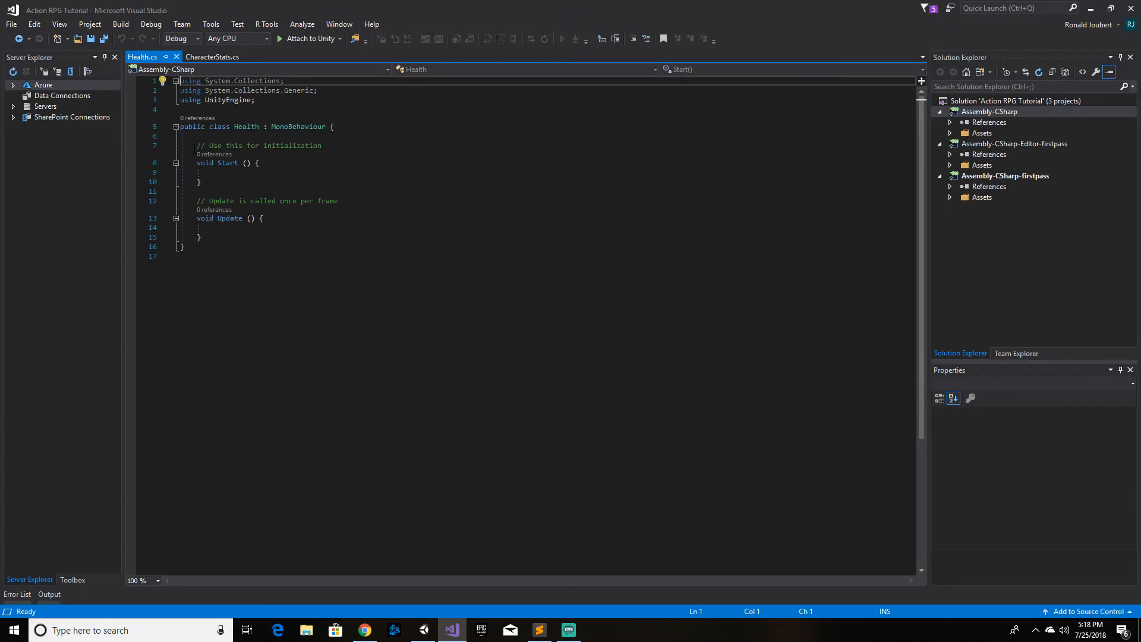
Step: In Visual Studio, delete the default Start and Update methods from the Health script and add a using directive for UnityEngine.UI
drag(196, 146, 239, 237)
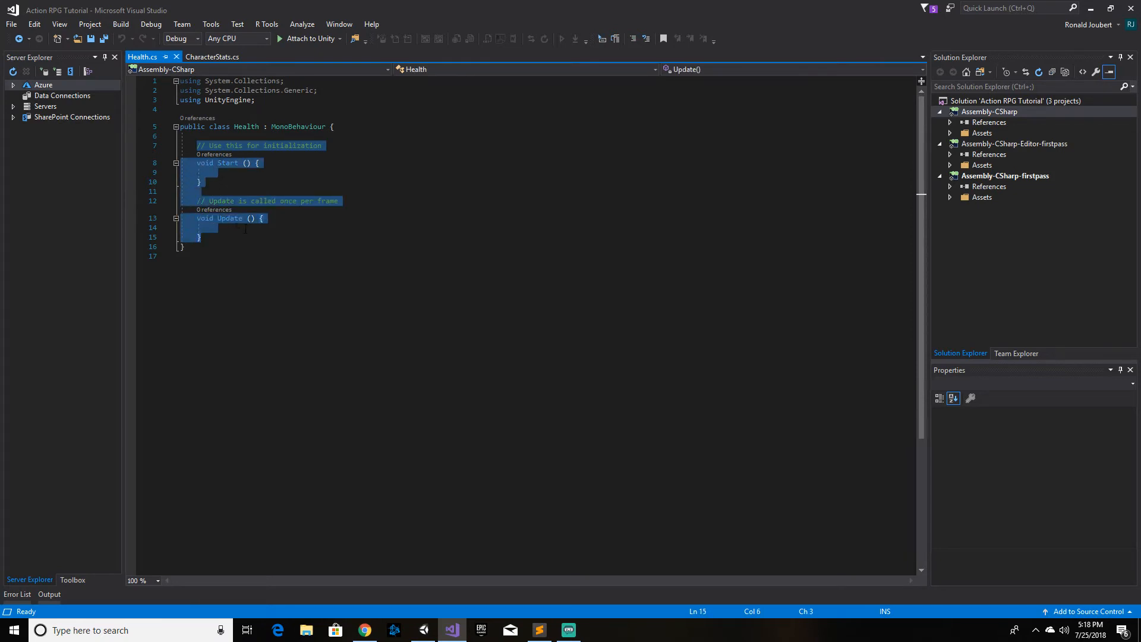
key(Delete)
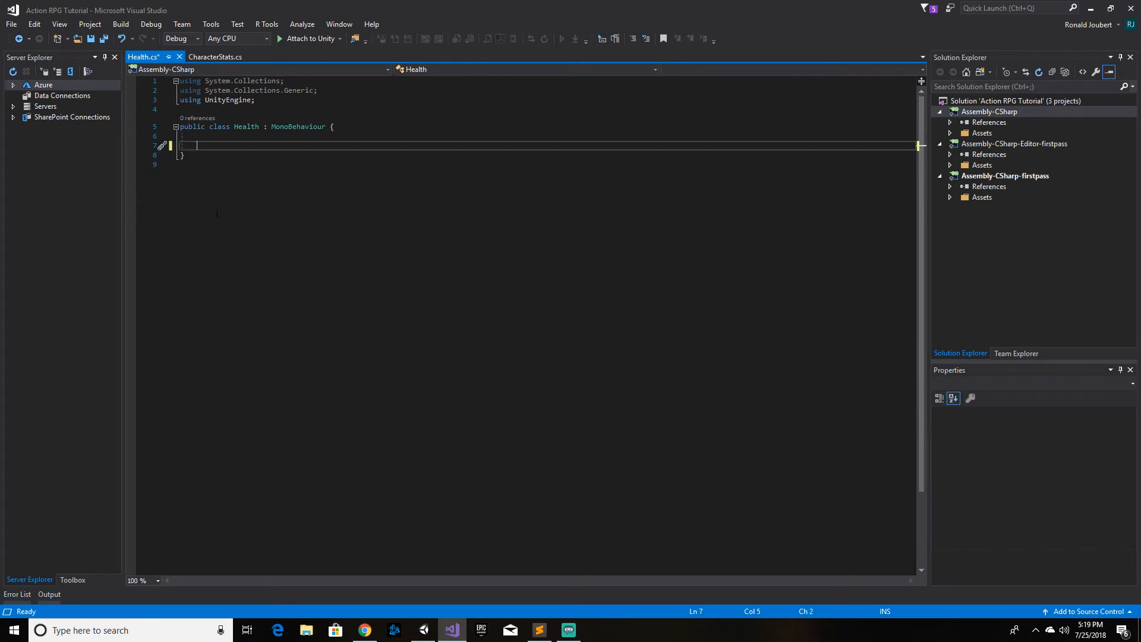
click(262, 102)
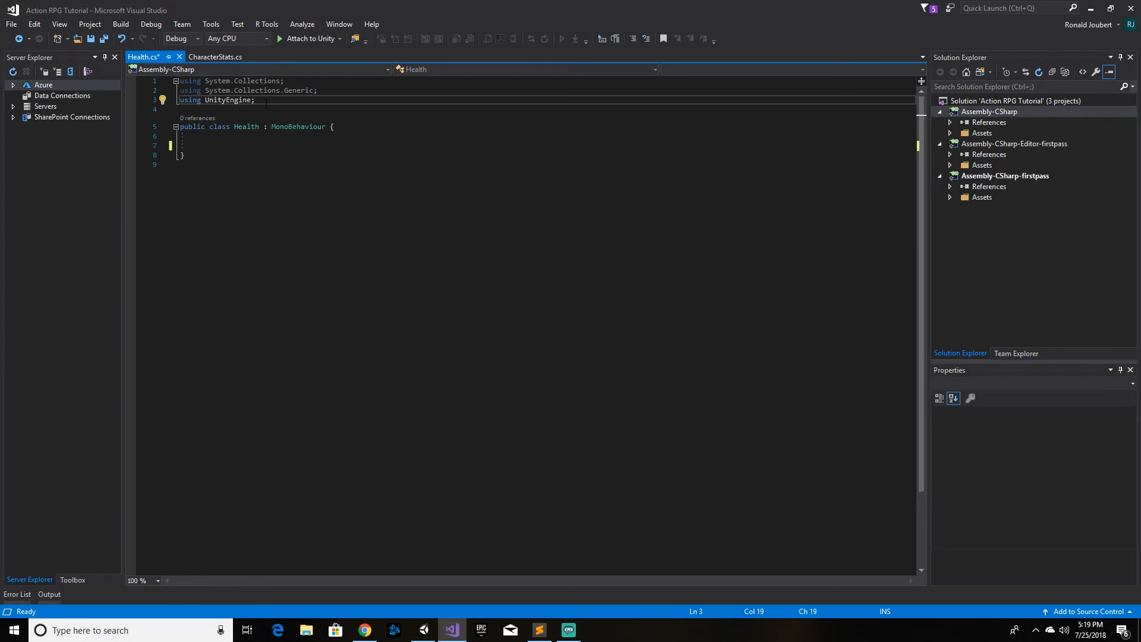
key(Return)
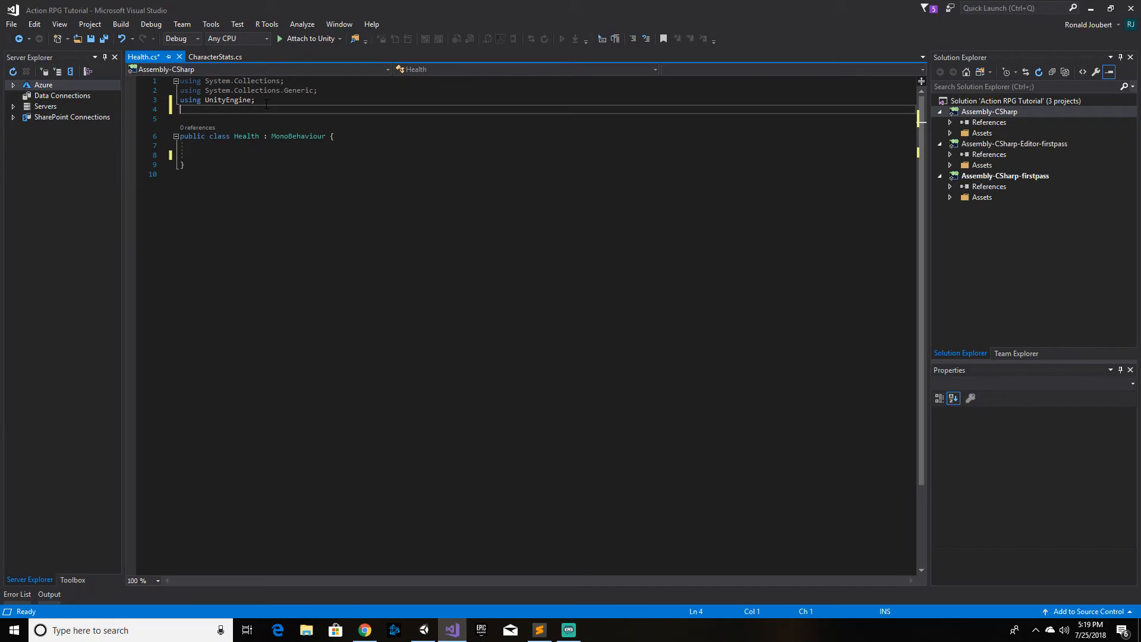
text(us)
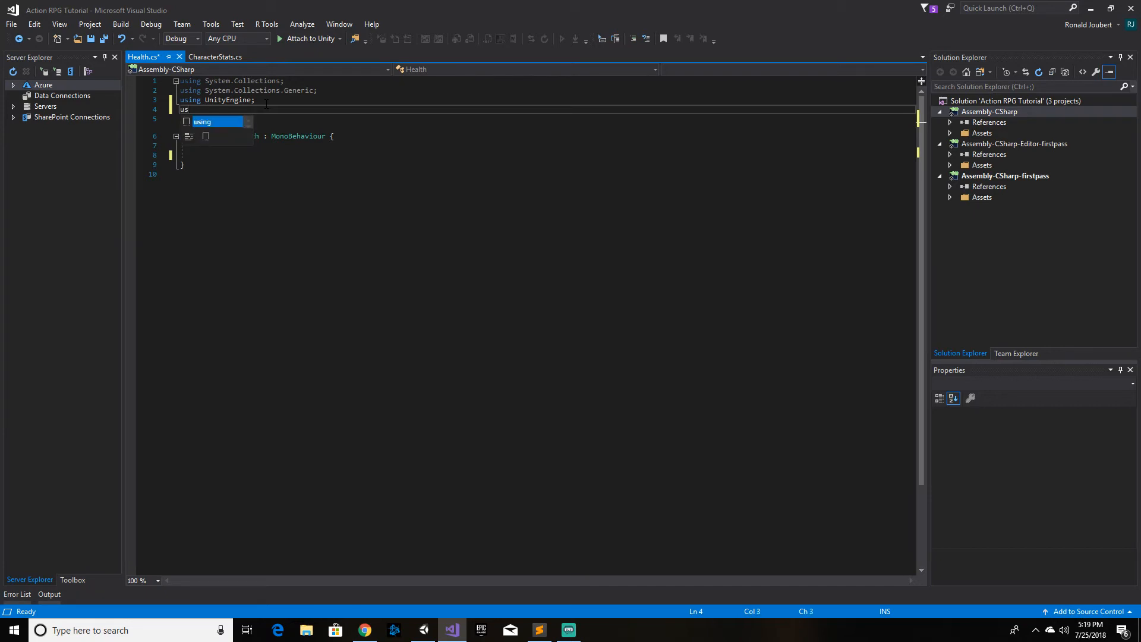
text(ing )
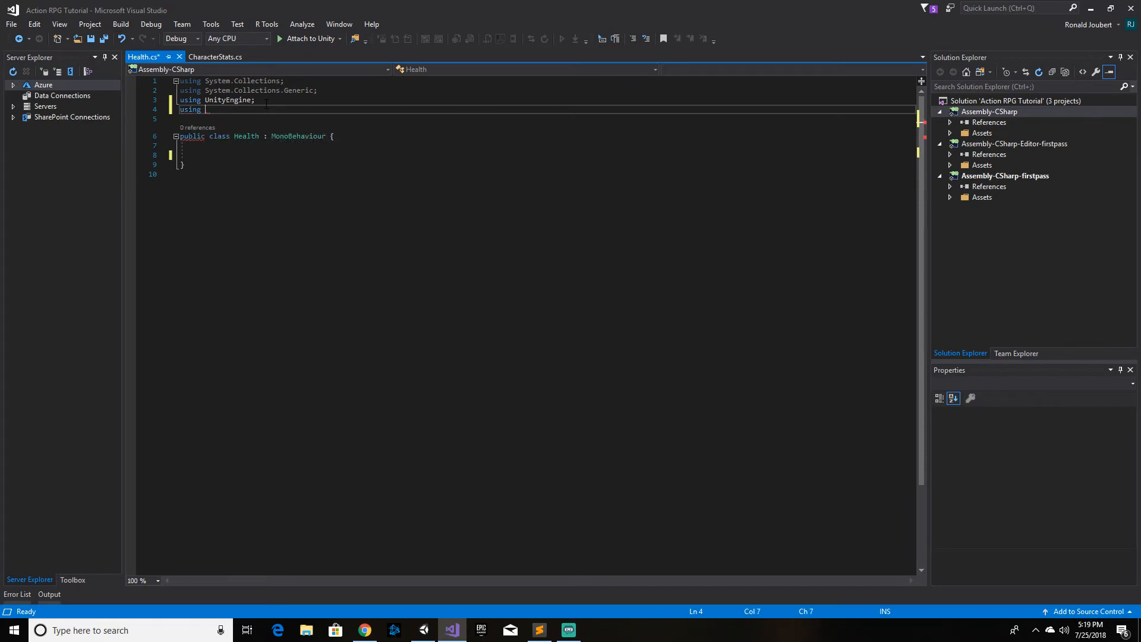
text(UnityEn)
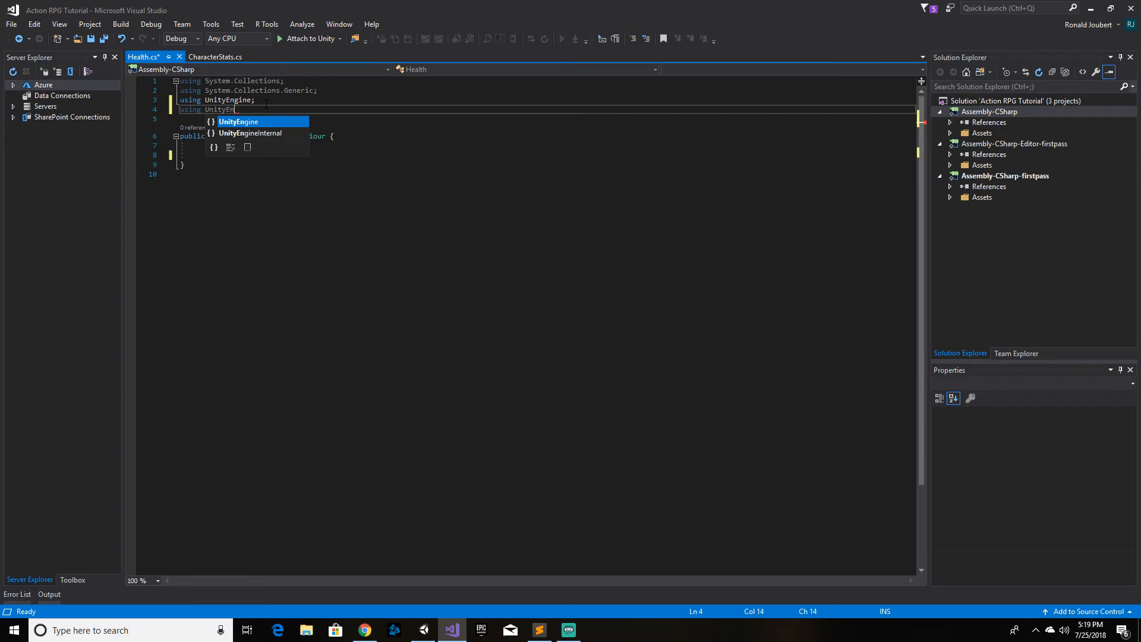
key(Tab)
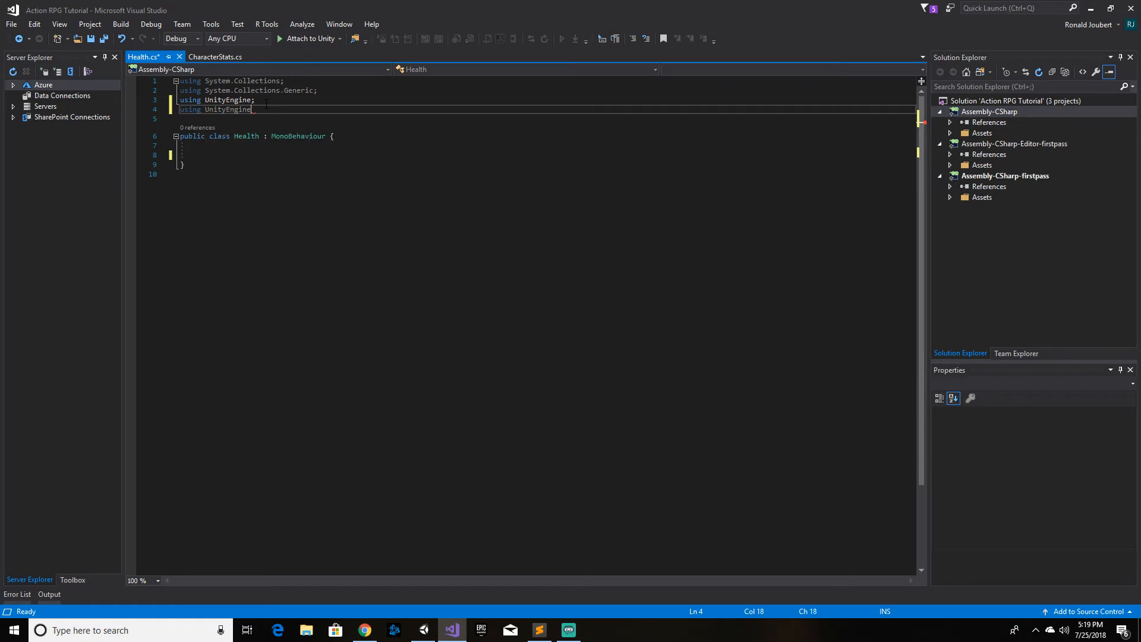
text(.UI;)
Step: Put the Health class's opening brace on its own line and save the script
click(331, 136)
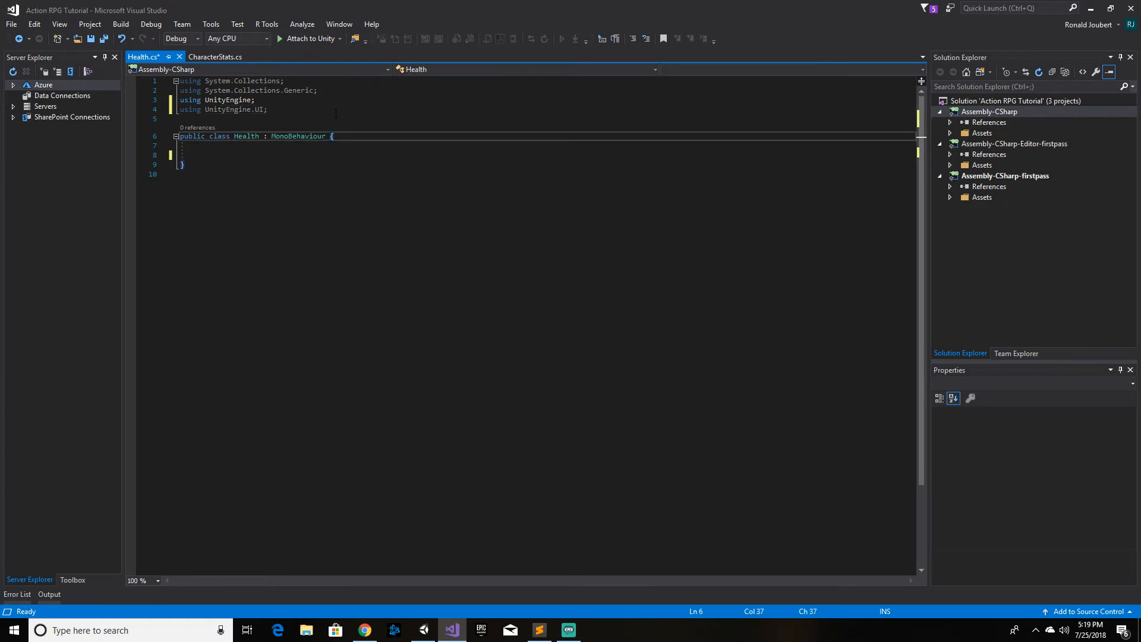
key(Return)
key(Down)
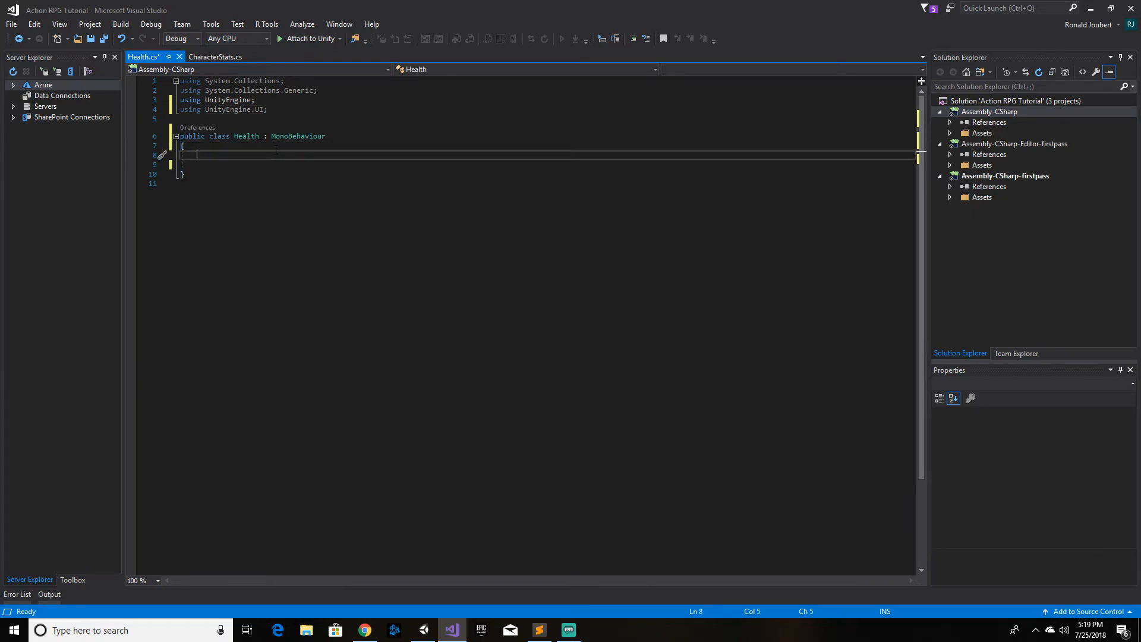
key(ctrl+s)
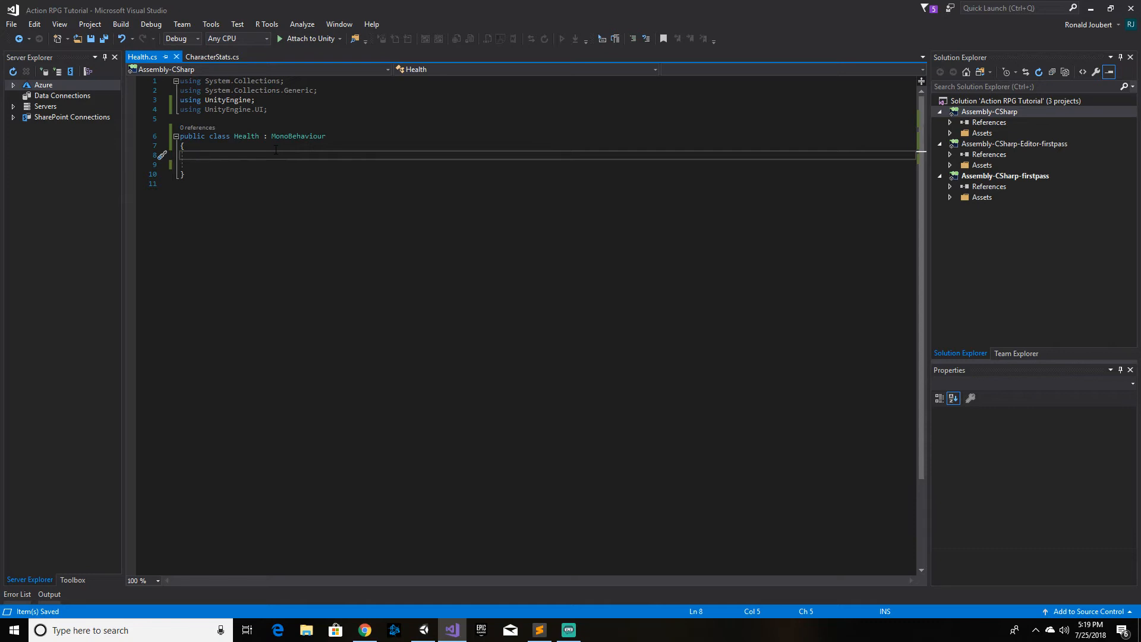
Step: Declare a public Image field named healthBar at the start of the Health class
text(pub)
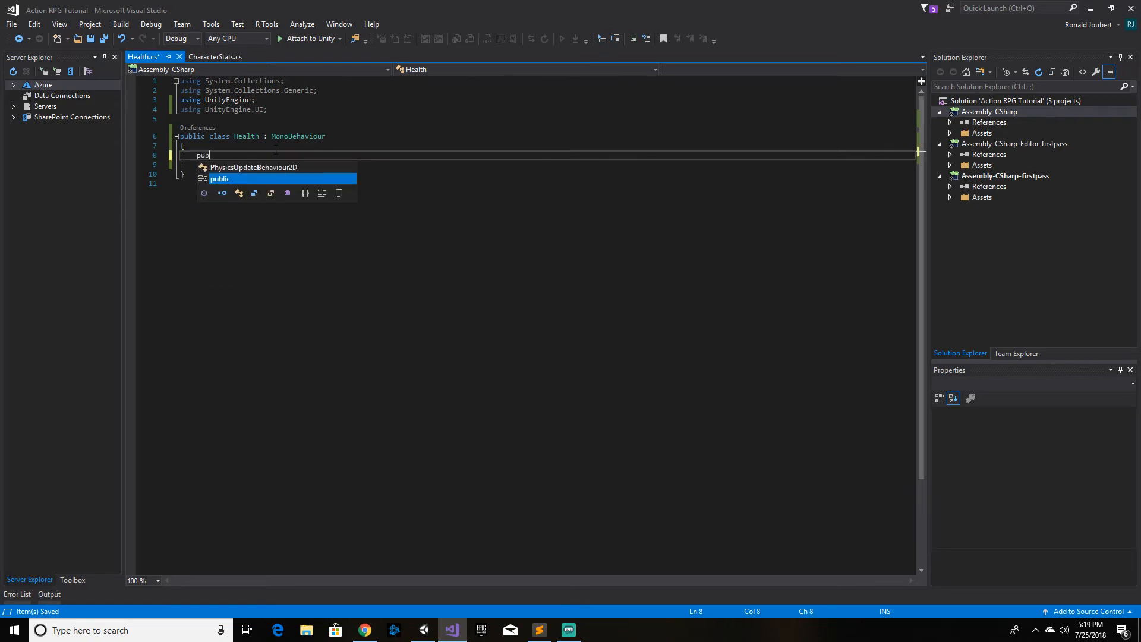
text(lic Ima)
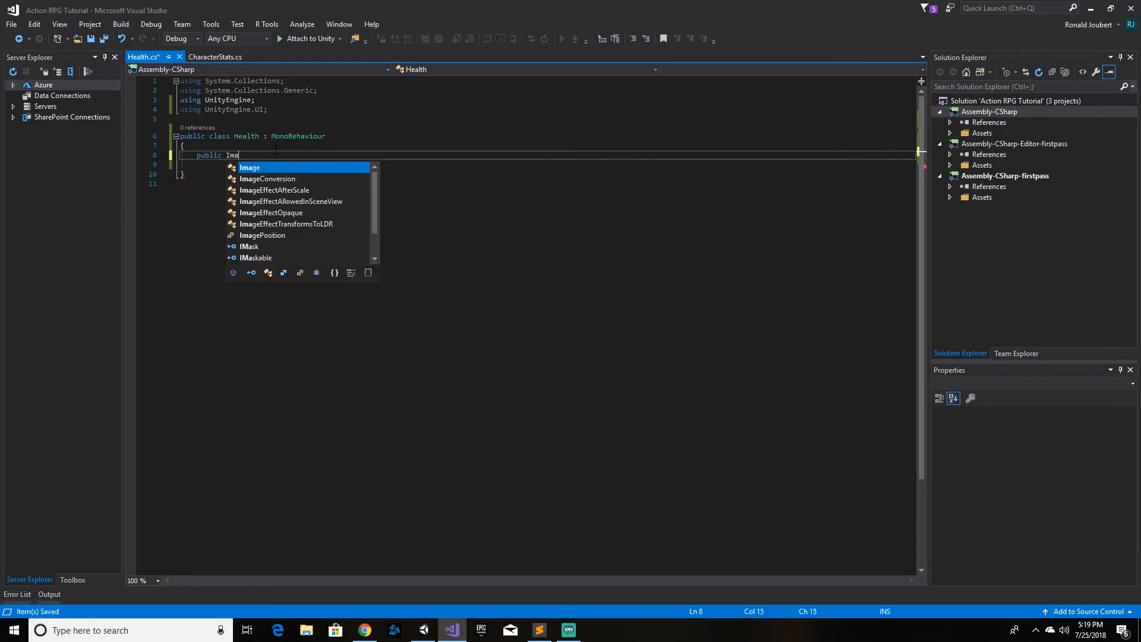
text(ge )
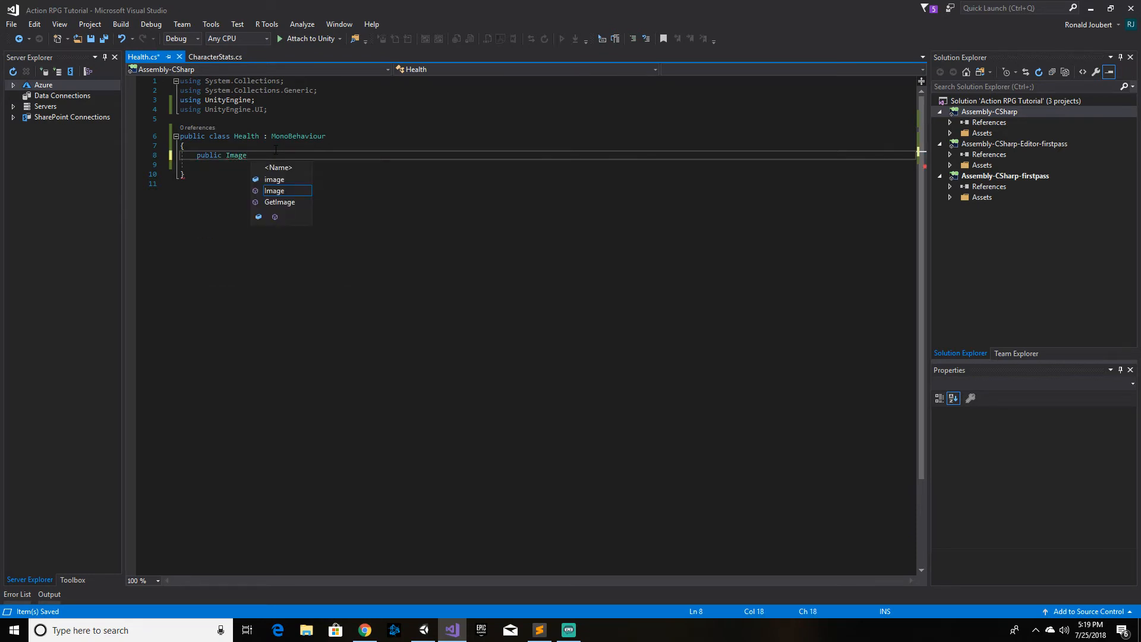
text(heal)
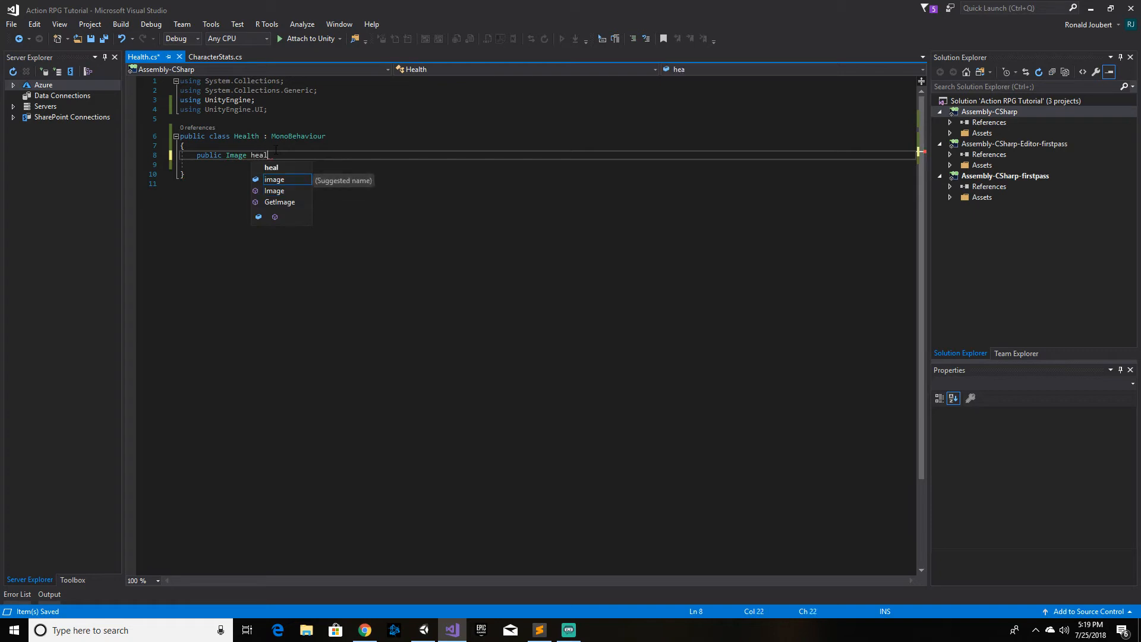
text(thBar)
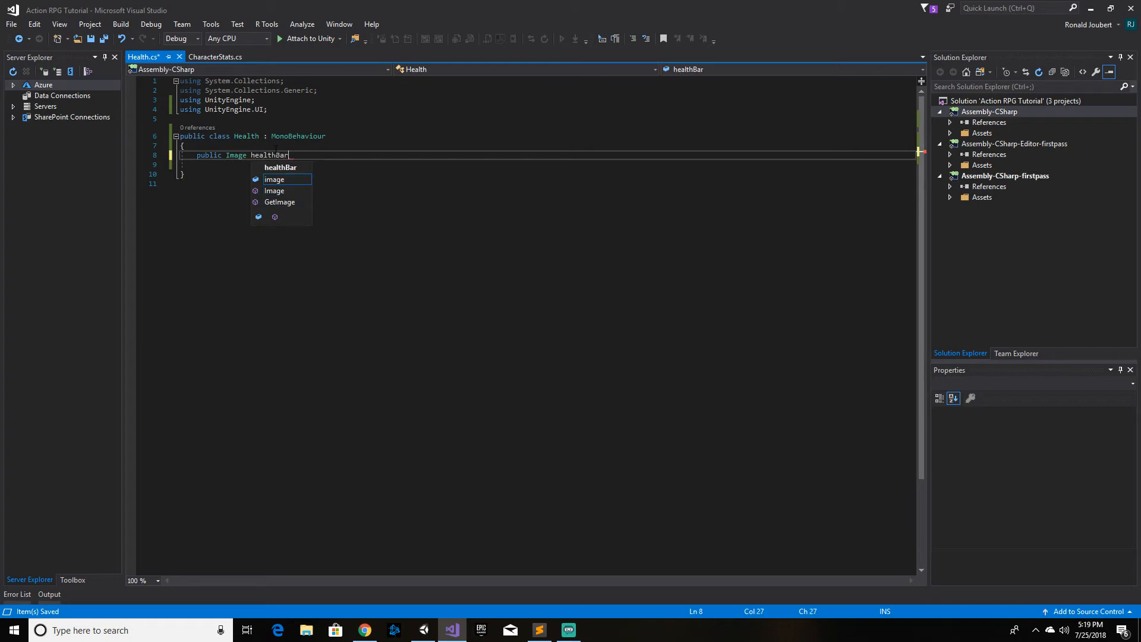
text(;)
key(Return)
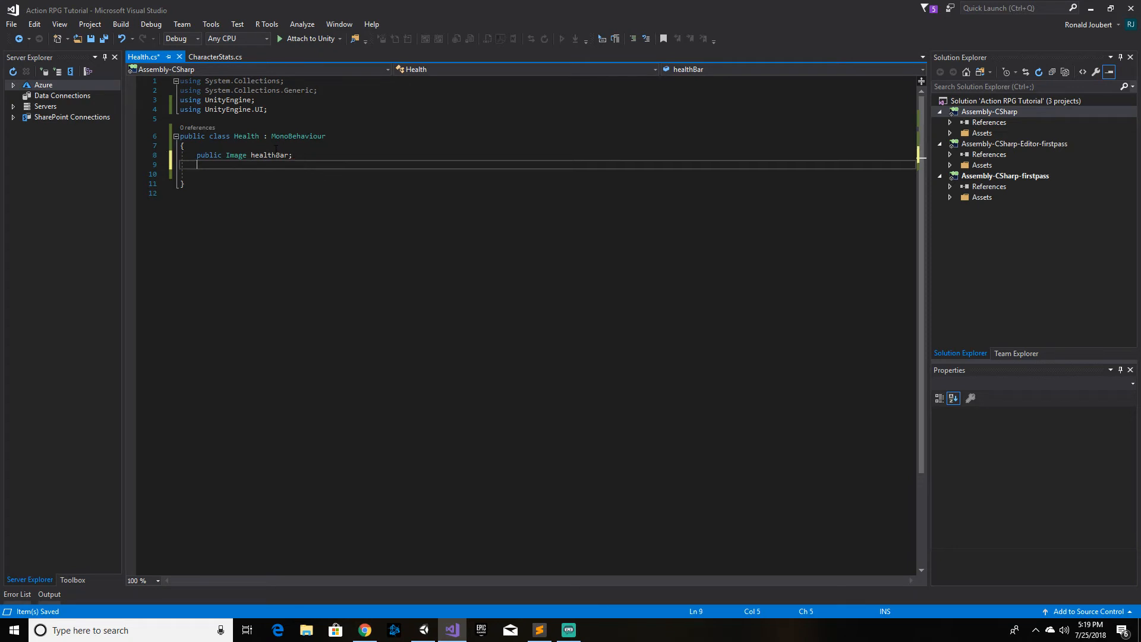
key(Return)
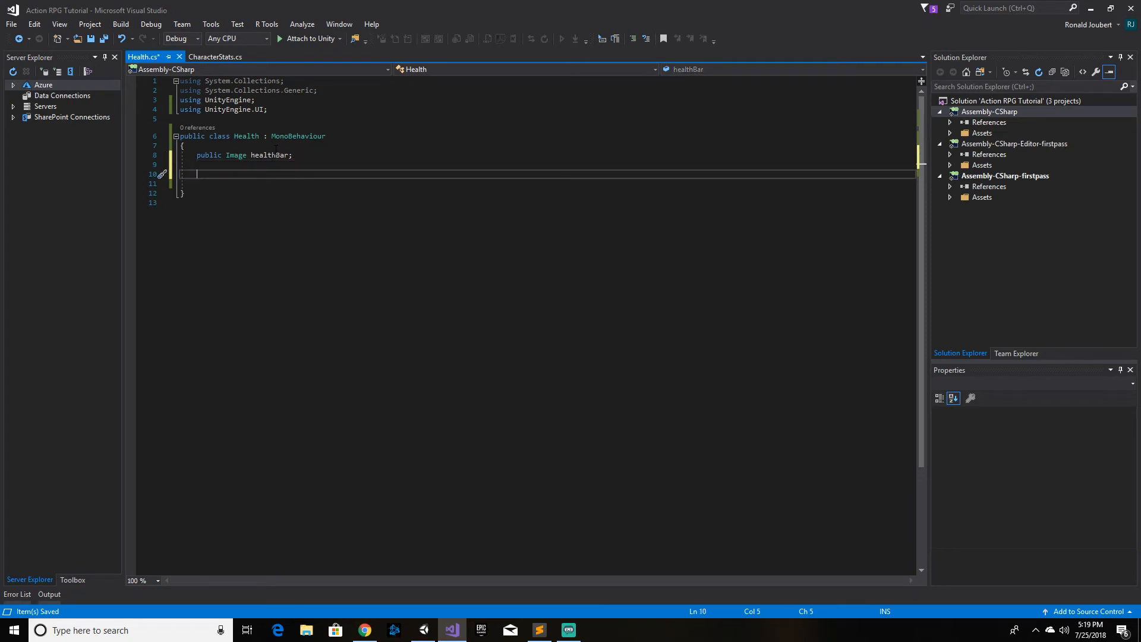
Step: Declare the private float fields currentHP and MaxHP below the healthBar field, separated by a blank line
text(priva5e)
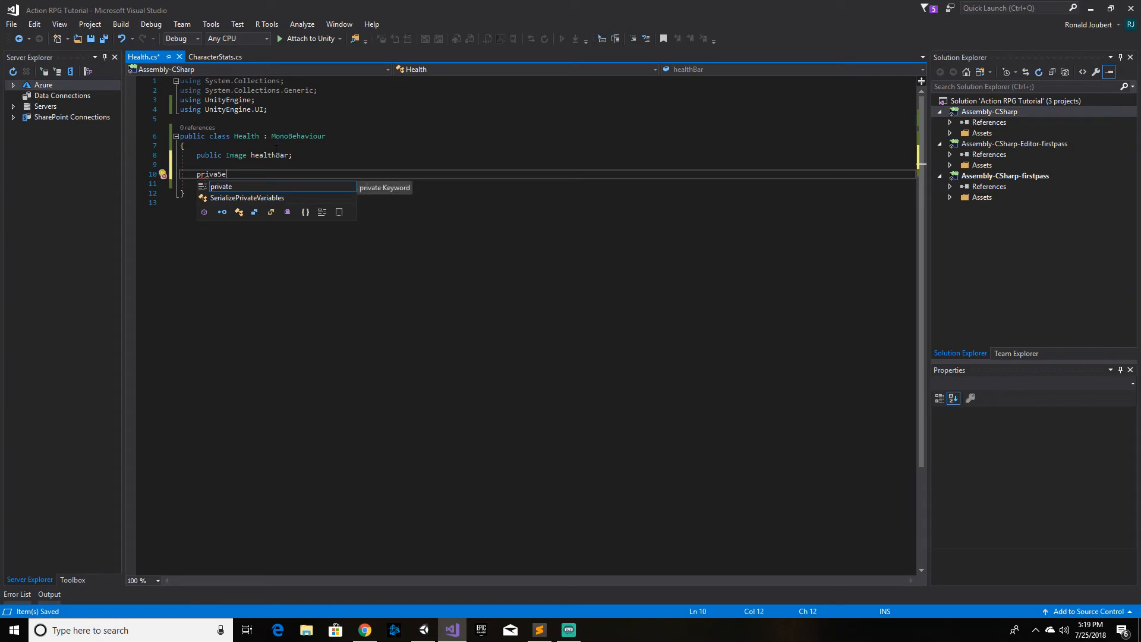
key(Tab)
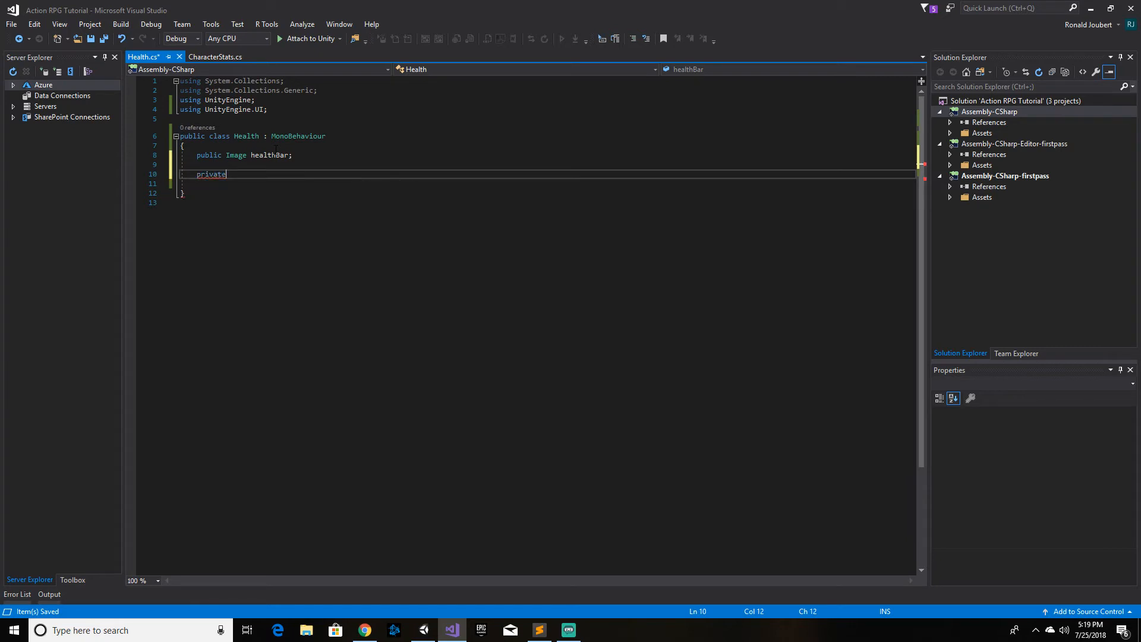
text(float currentHP;)
key(Return)
text(pri)
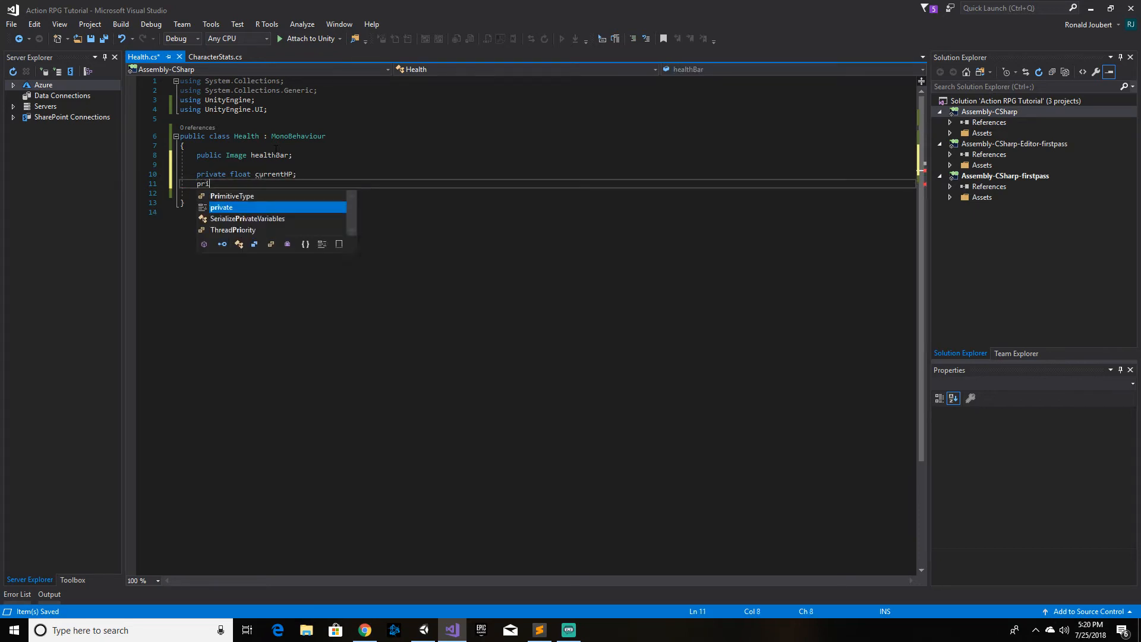
text(vate float )
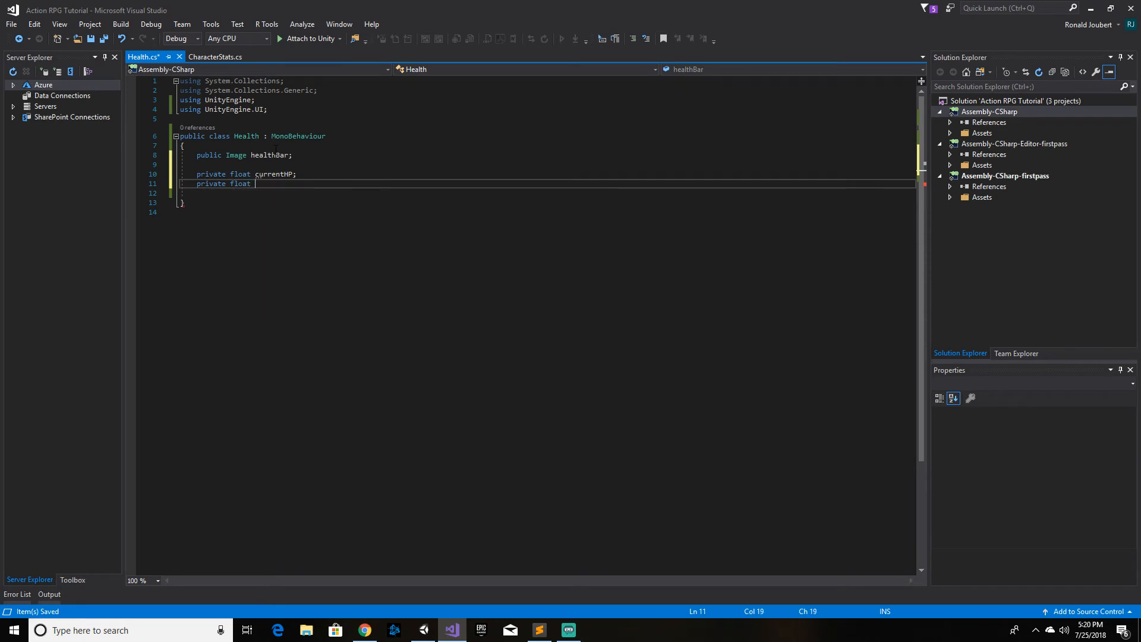
text(MaxHP;)
key(Return)
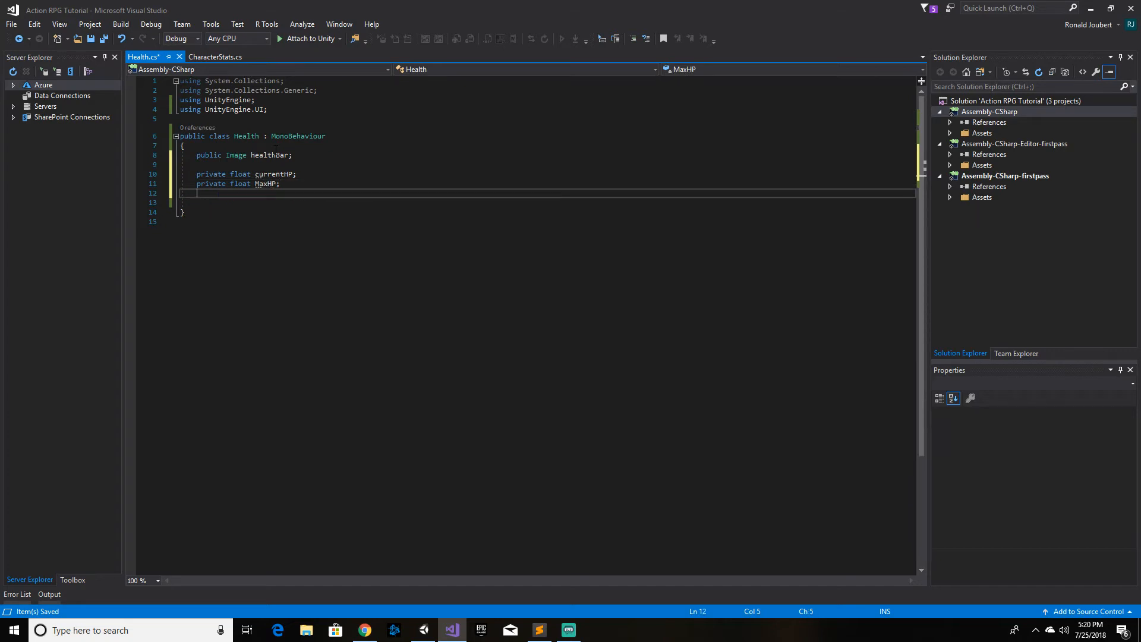
key(Return)
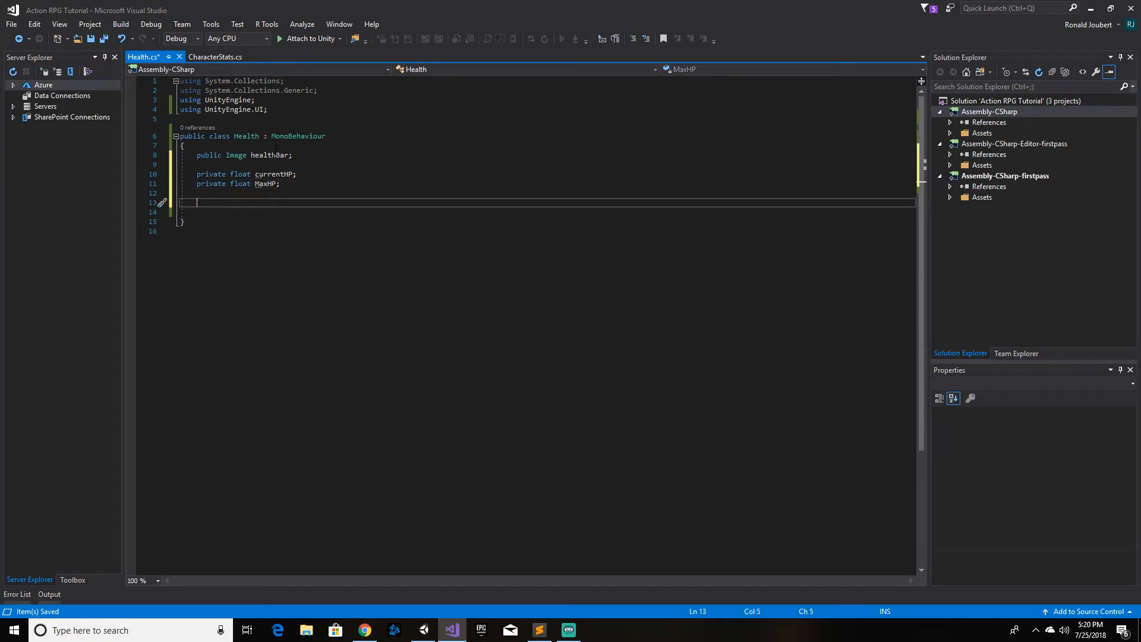
Step: Declare a private CharacterStats field named stats below the MaxHP field, followed by a blank line
text(pri)
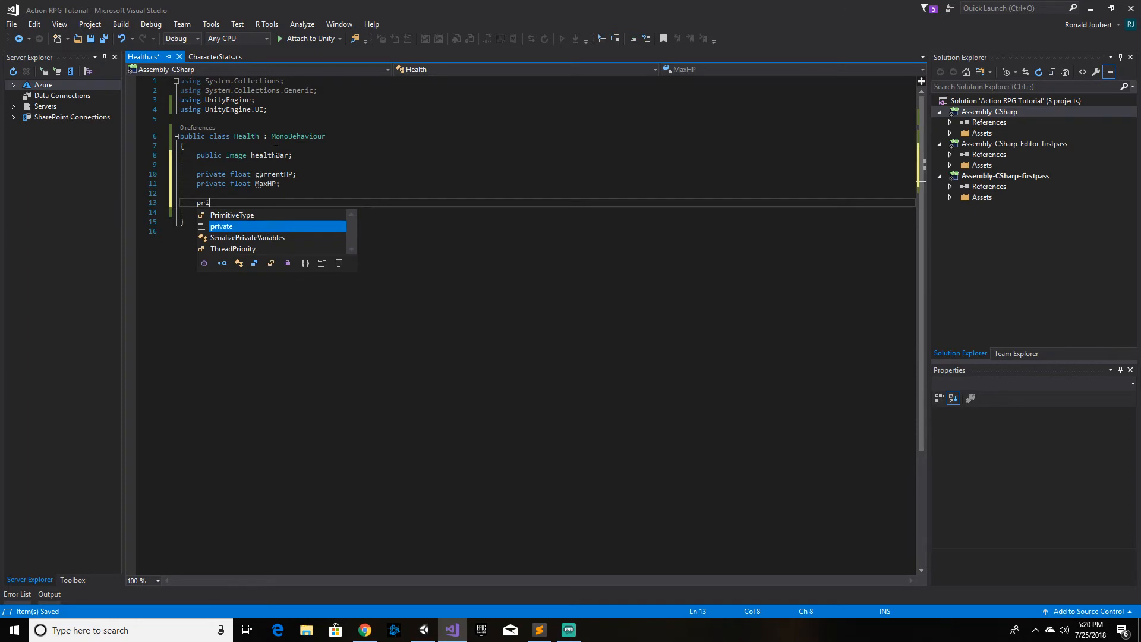
text(vate Chara)
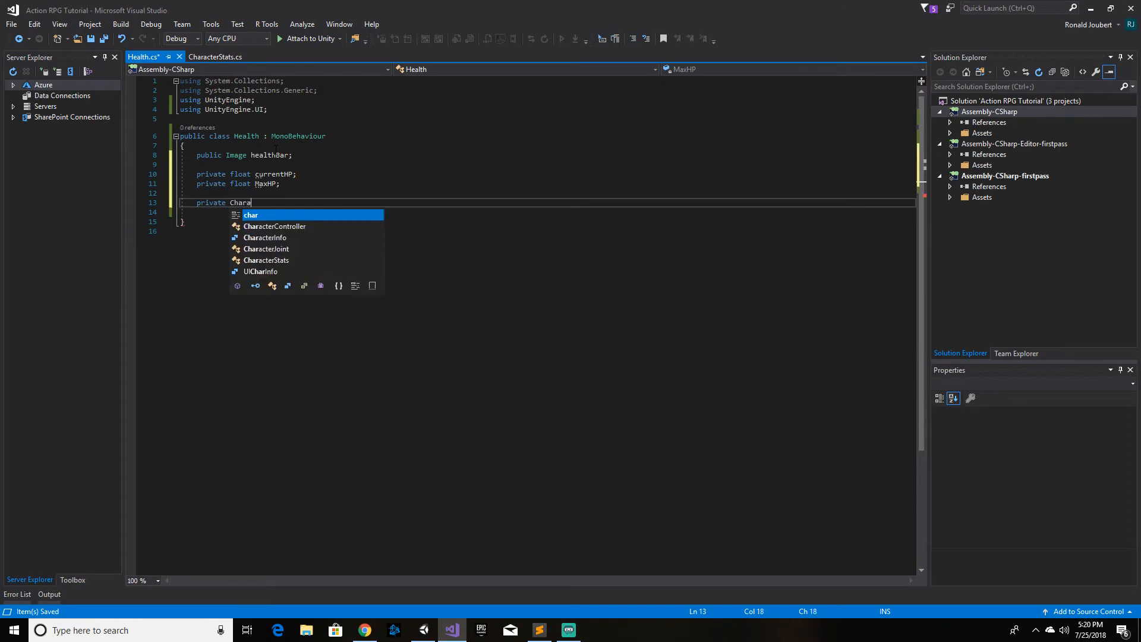
key(Down)
key(Down)
key(Down)
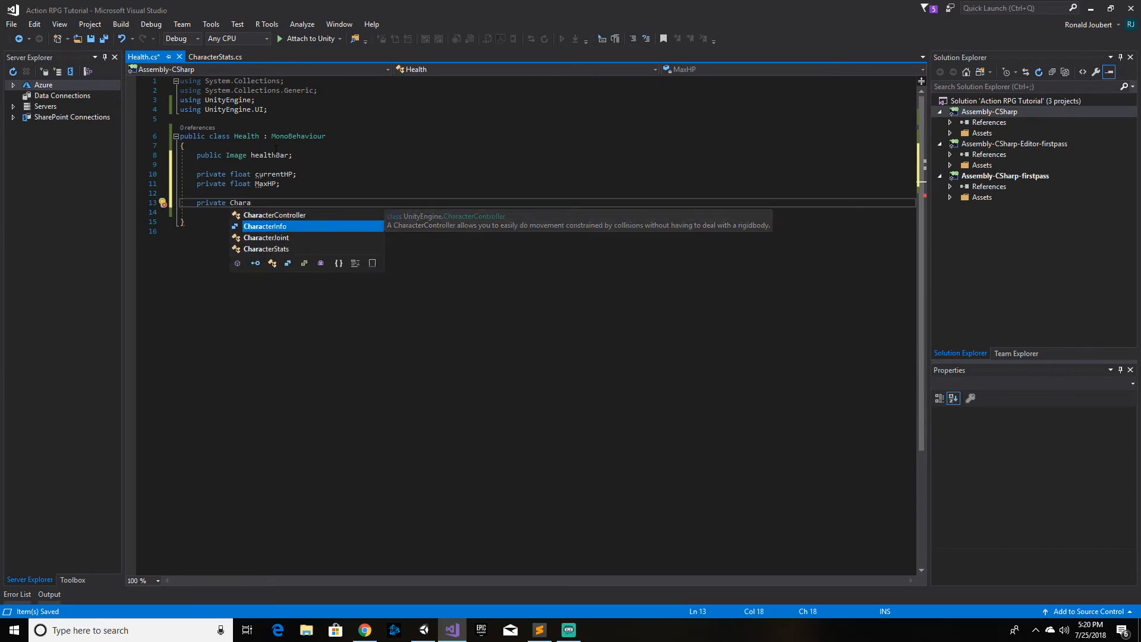
key(Tab)
text(sta)
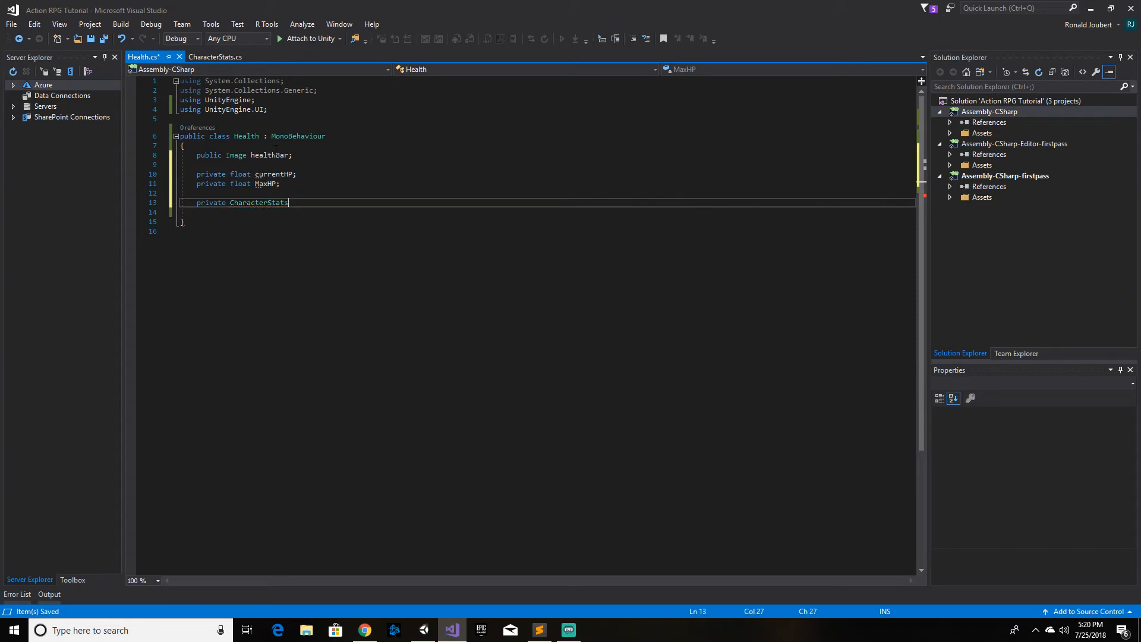
text(ts)
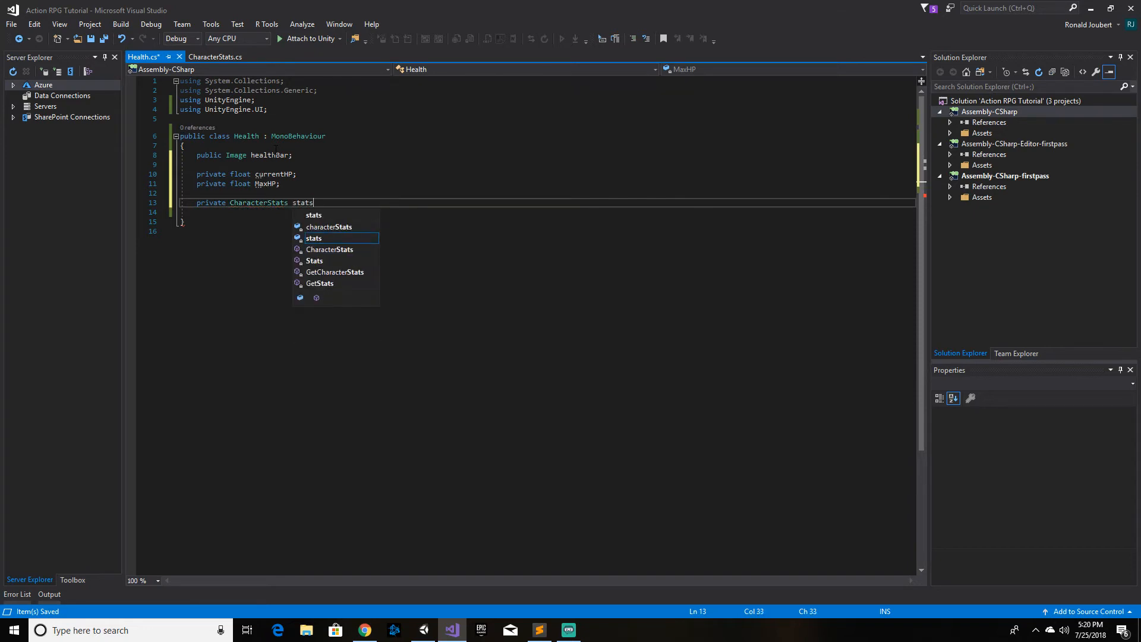
text(;)
key(Return)
key(Return)
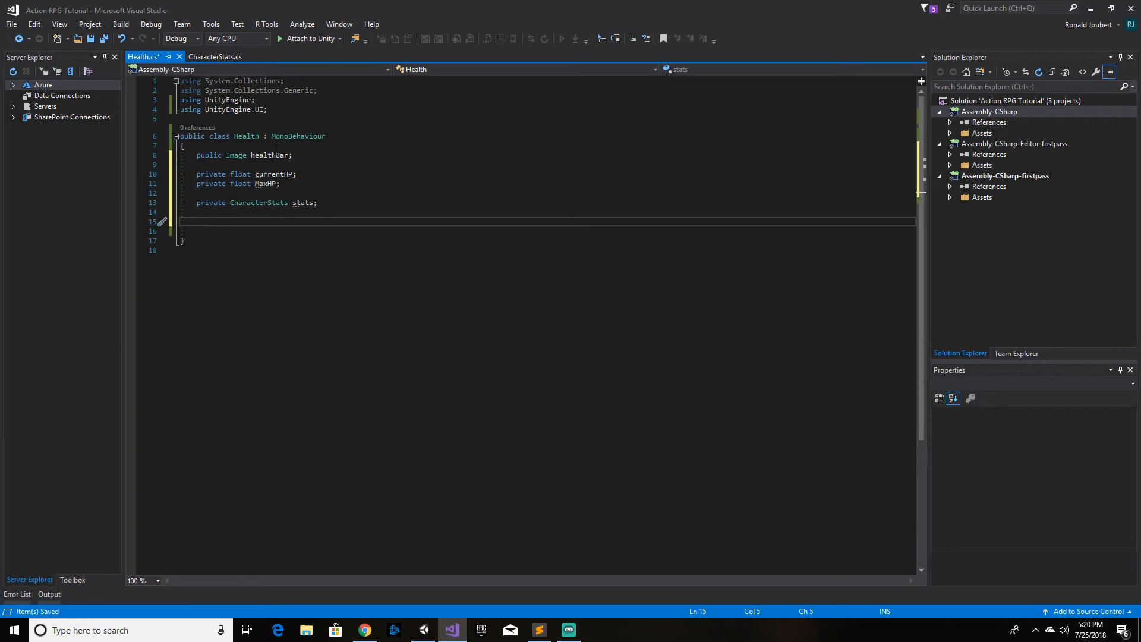
Step: Add a private void Awake() method below the fields that assigns GetComponent<CharacterStats>() to stats
text(void A)
key(Return)
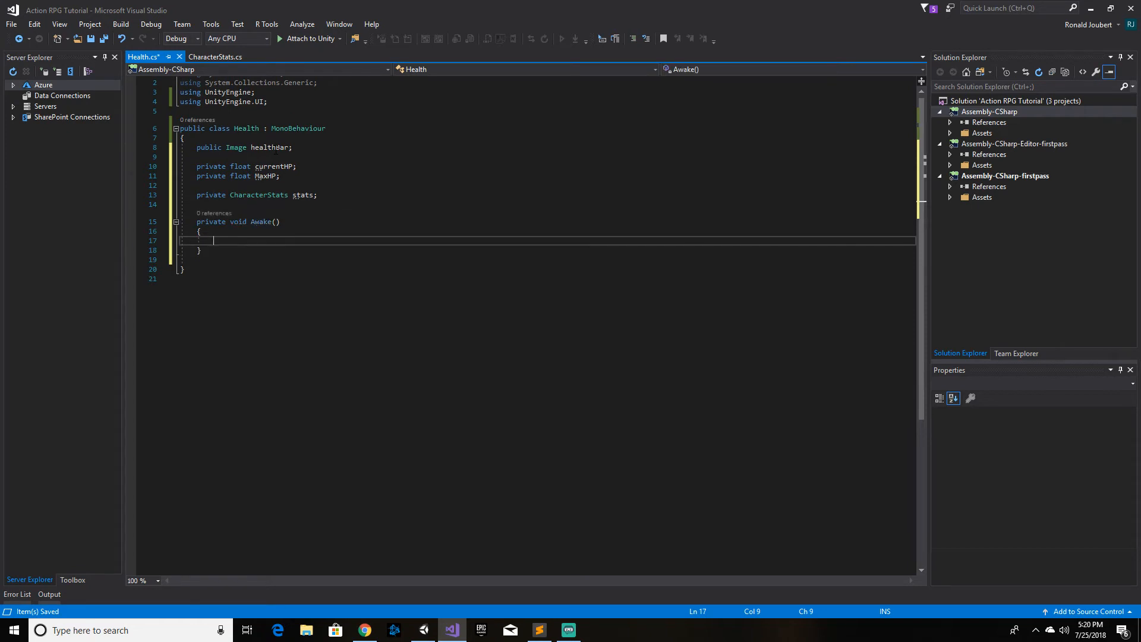
text(stats)
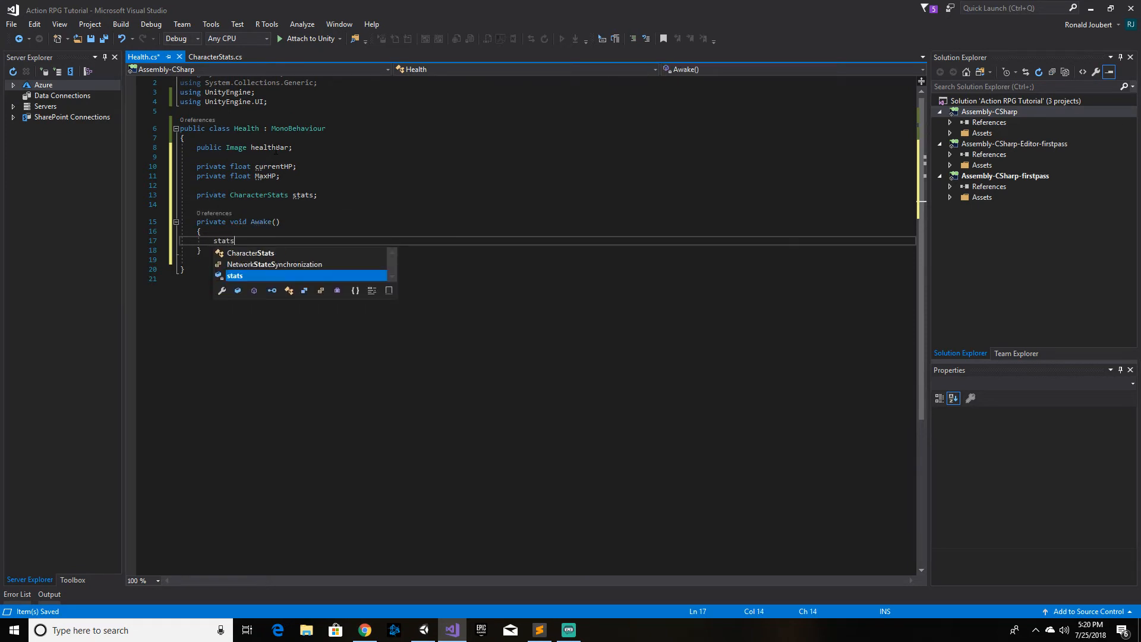
text( = get)
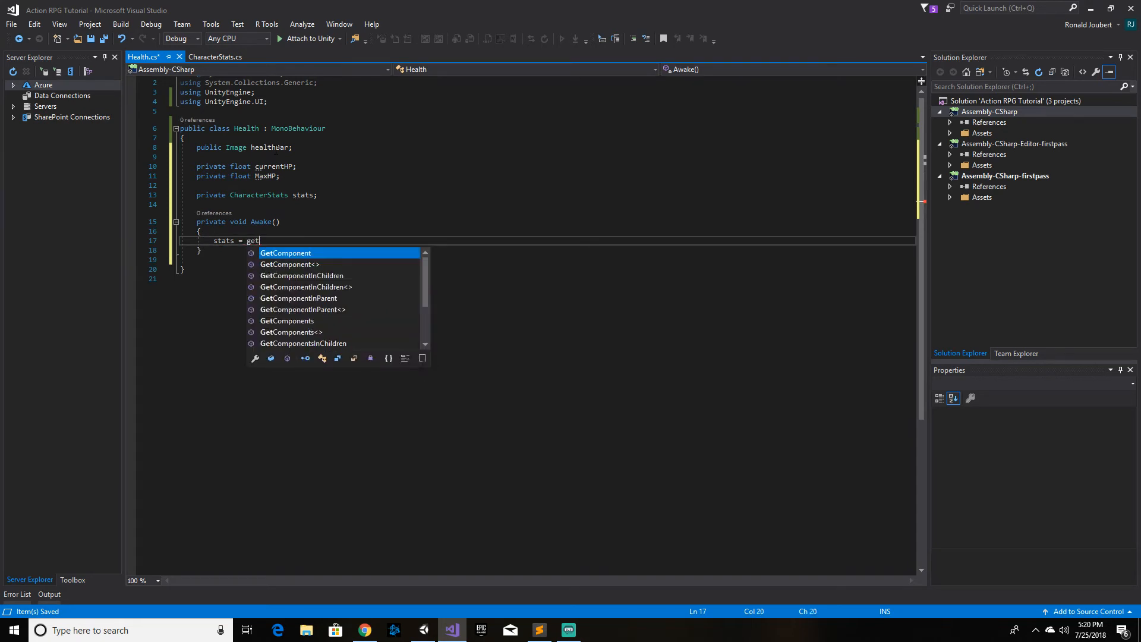
key(Tab)
text(<)
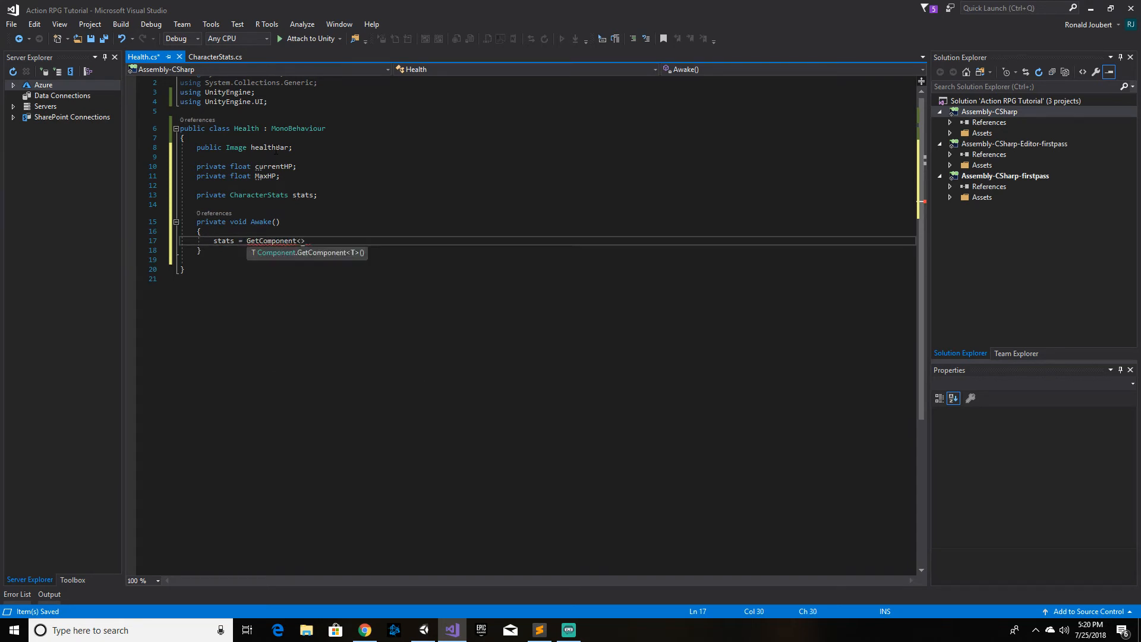
text(Char)
key(Tab)
text(>();)
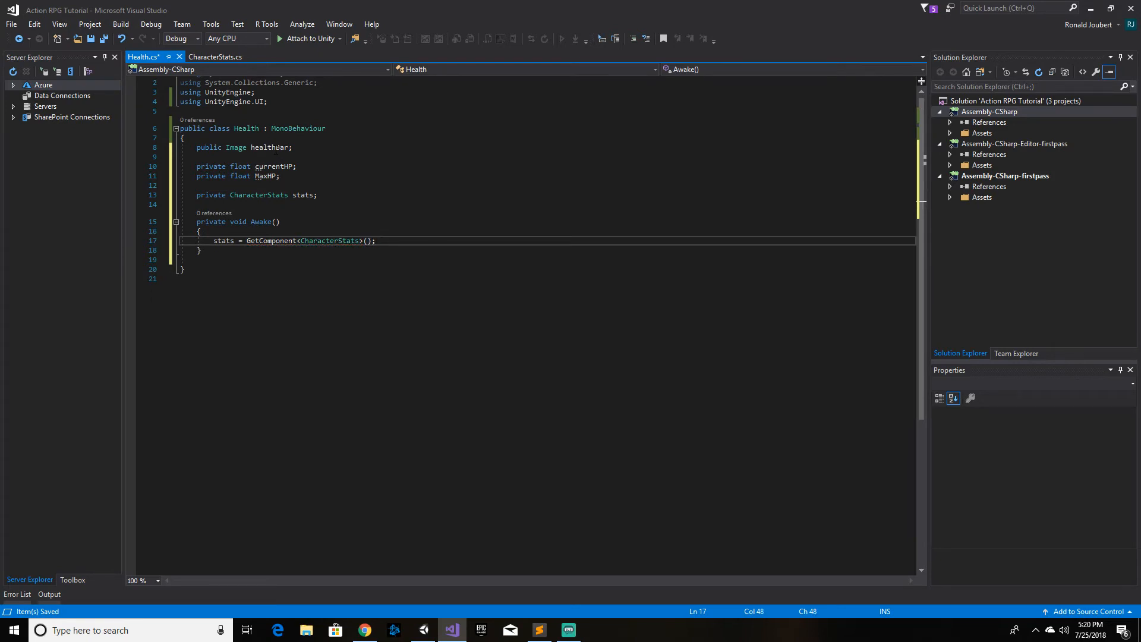
key(Return)
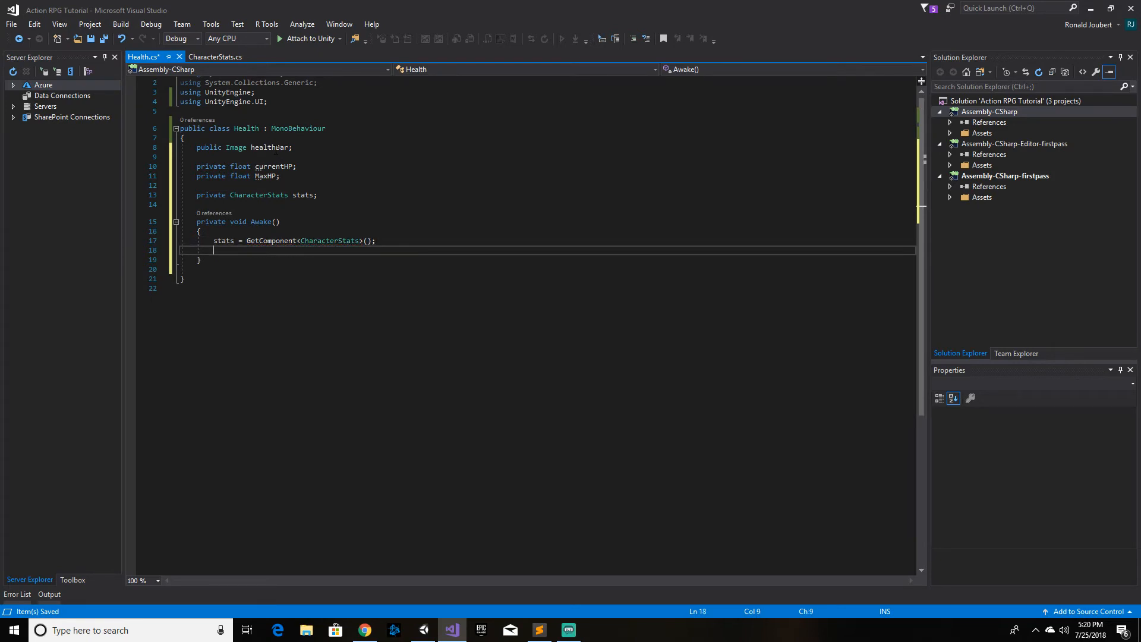
key(ctrl+z)
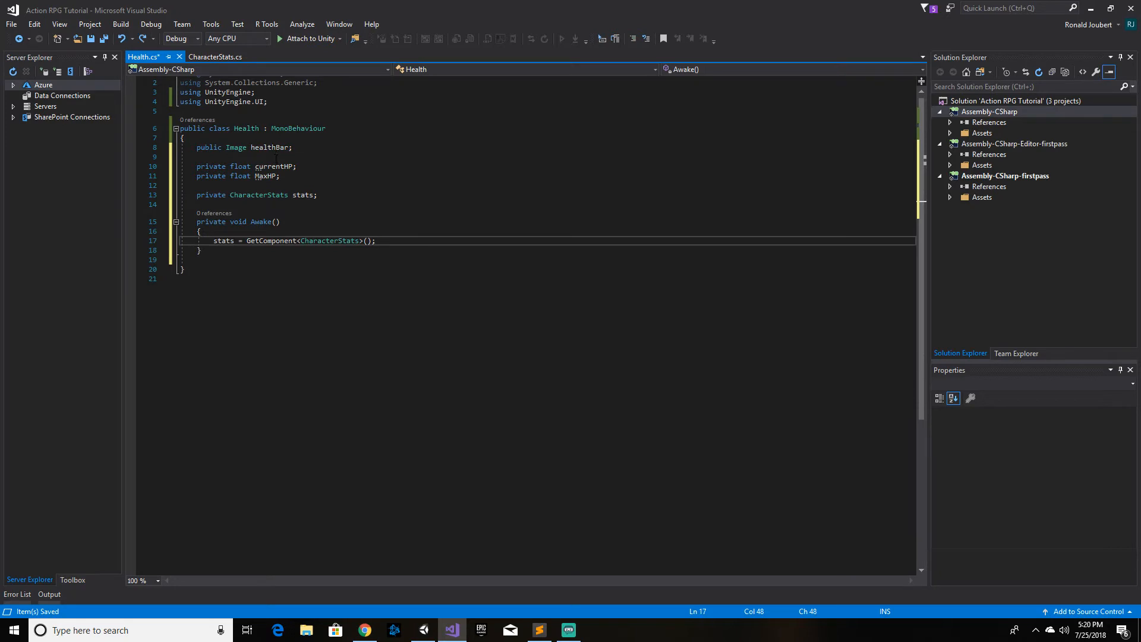
Step: Add an empty private void Start() method below Awake, separated by a blank line, and save the script
key(Down)
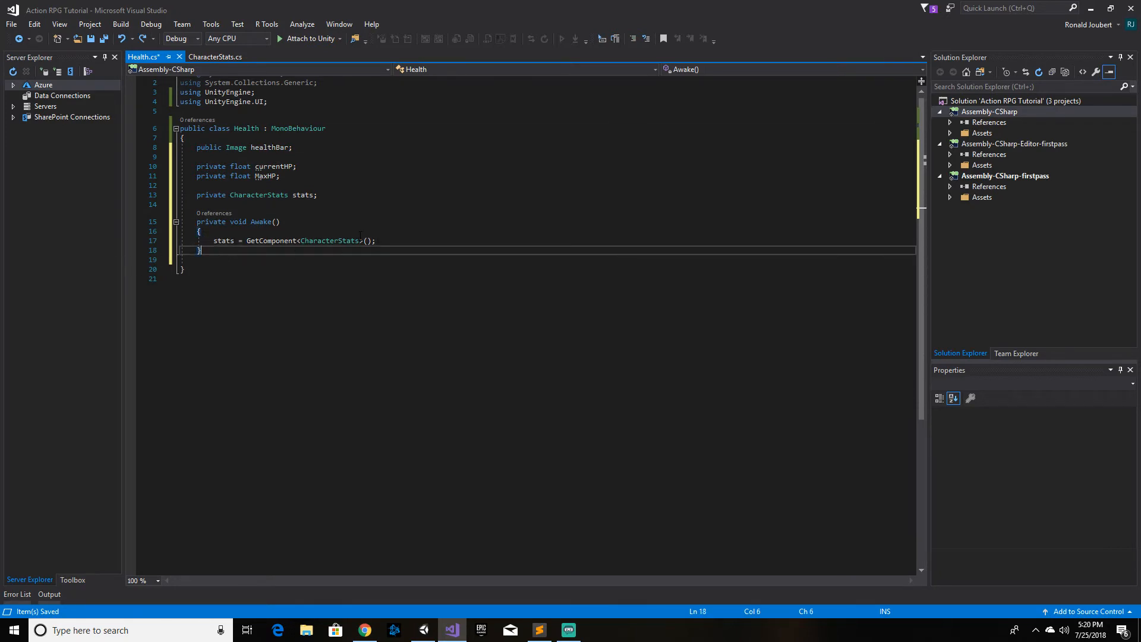
key(Return)
key(Return)
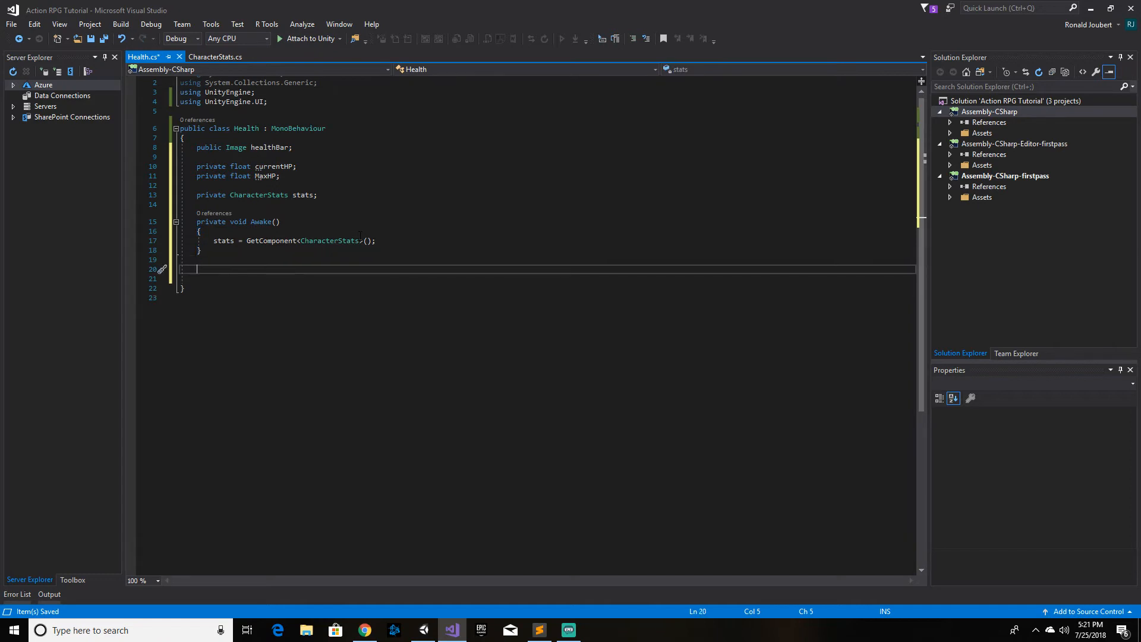
text(void S)
key(Tab)
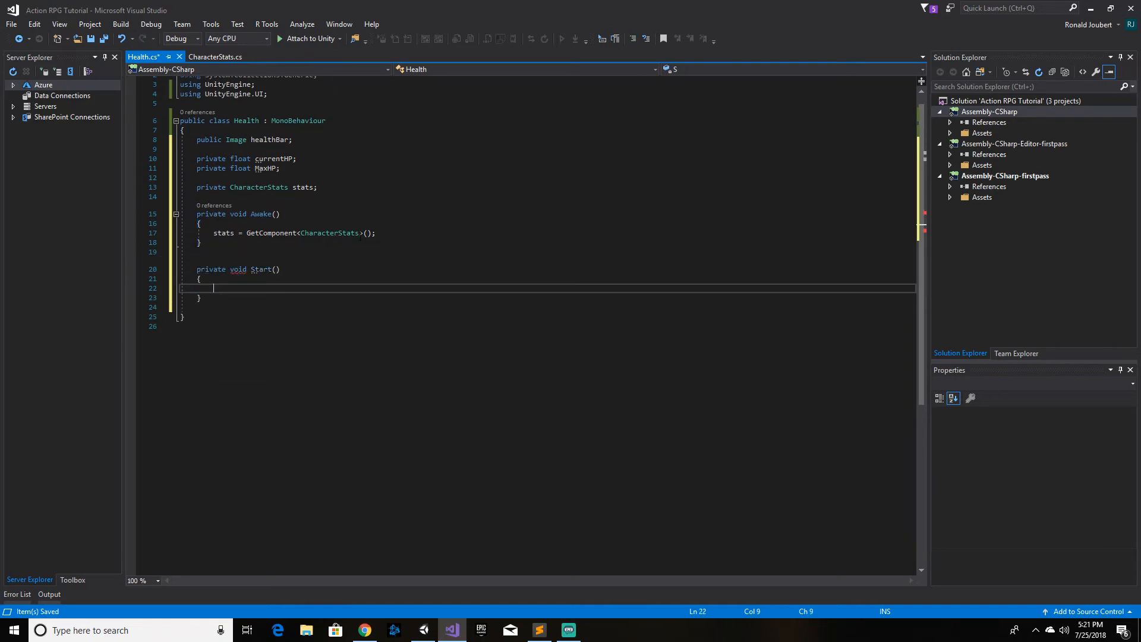
click(233, 298)
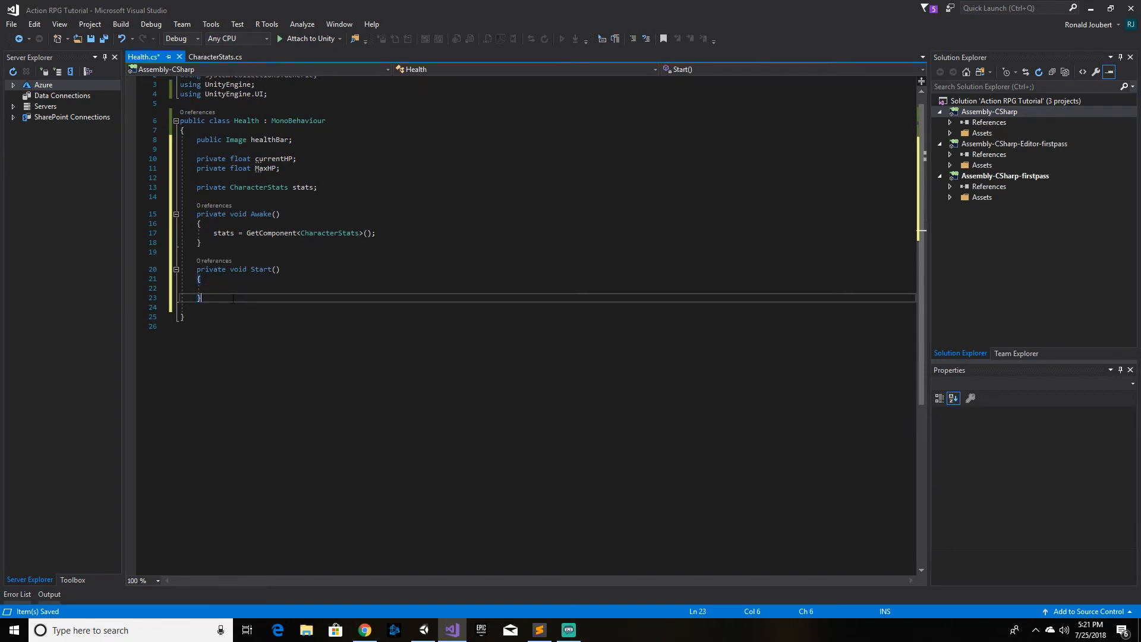
key(ctrl+s)
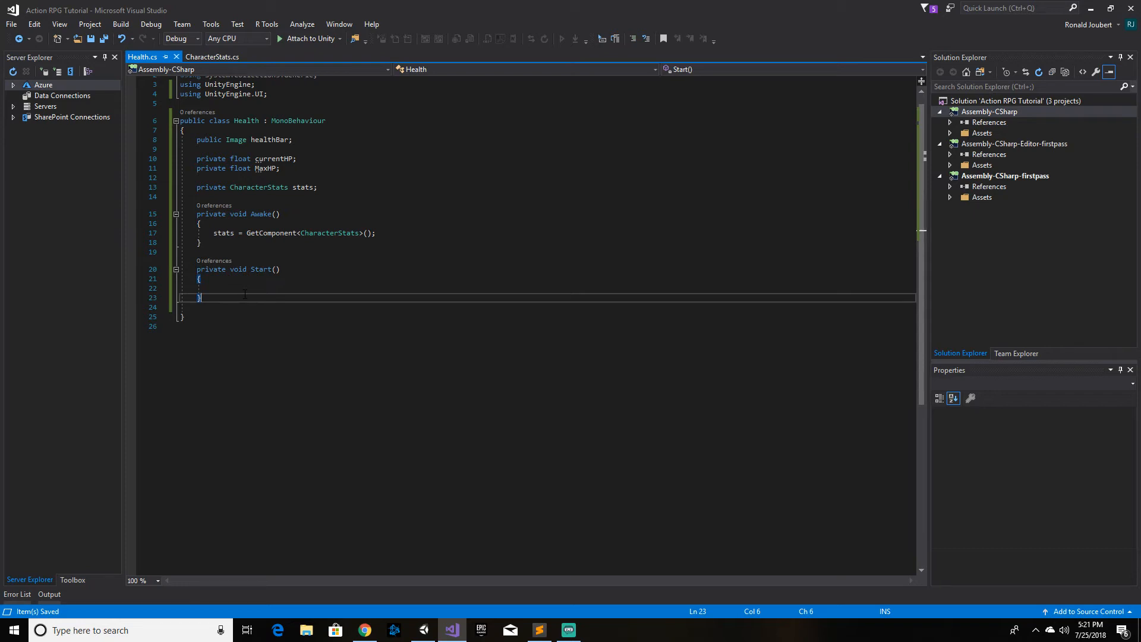
Step: Add an empty private void Update() method below Start, separated by a blank line
key(Return)
key(Return)
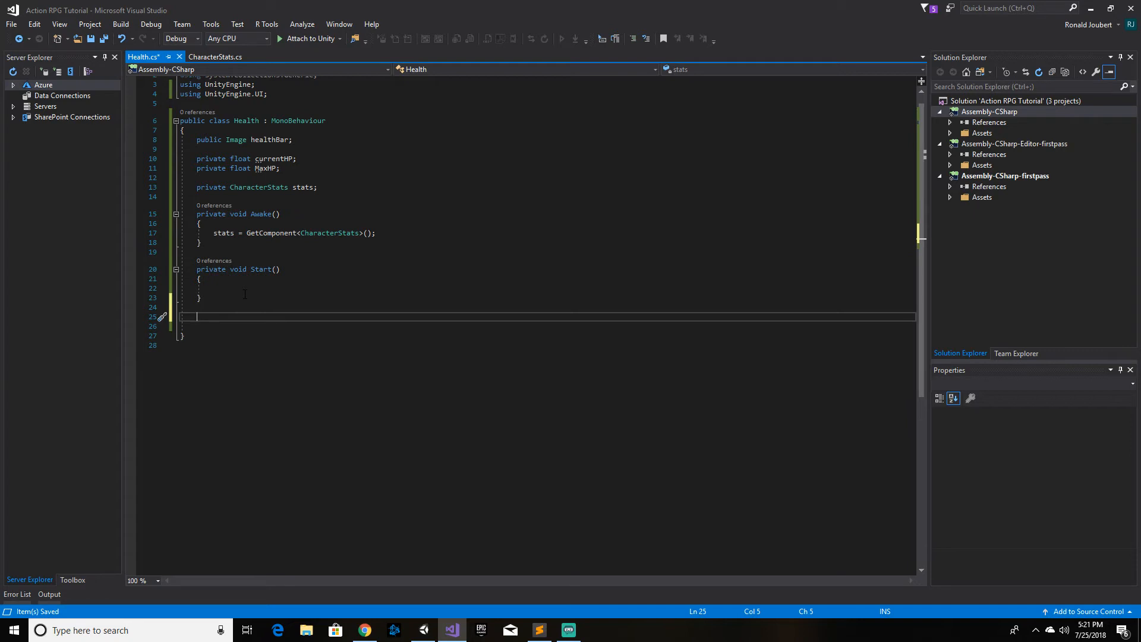
text(void Update)
key(Return)
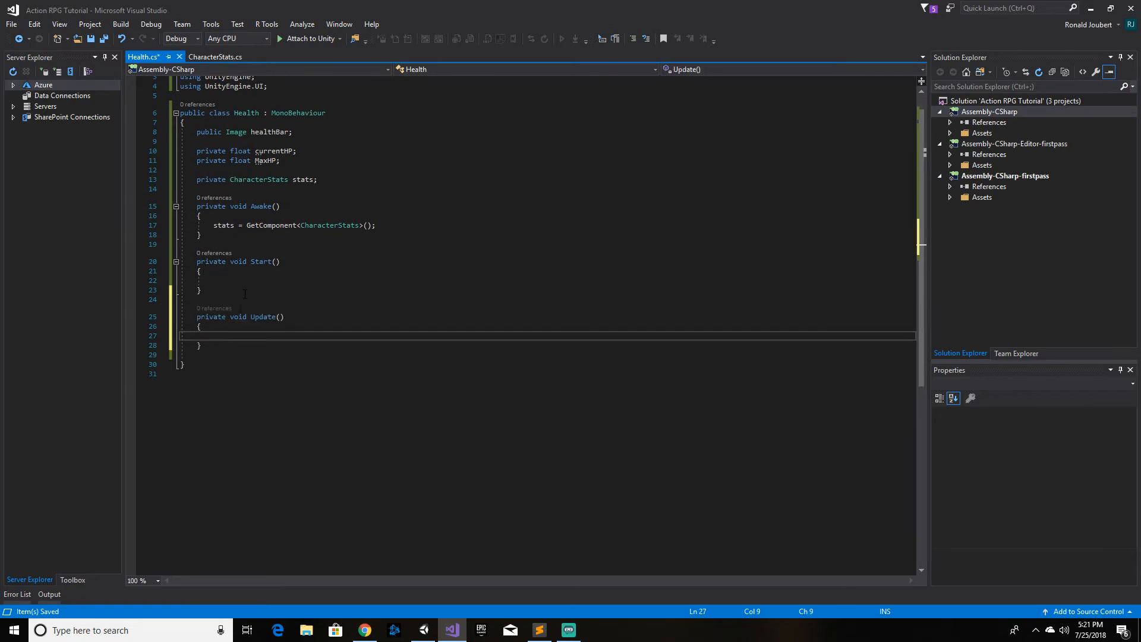
Step: Insert blank lines below the Update method in Health.cs and save the script
click(230, 348)
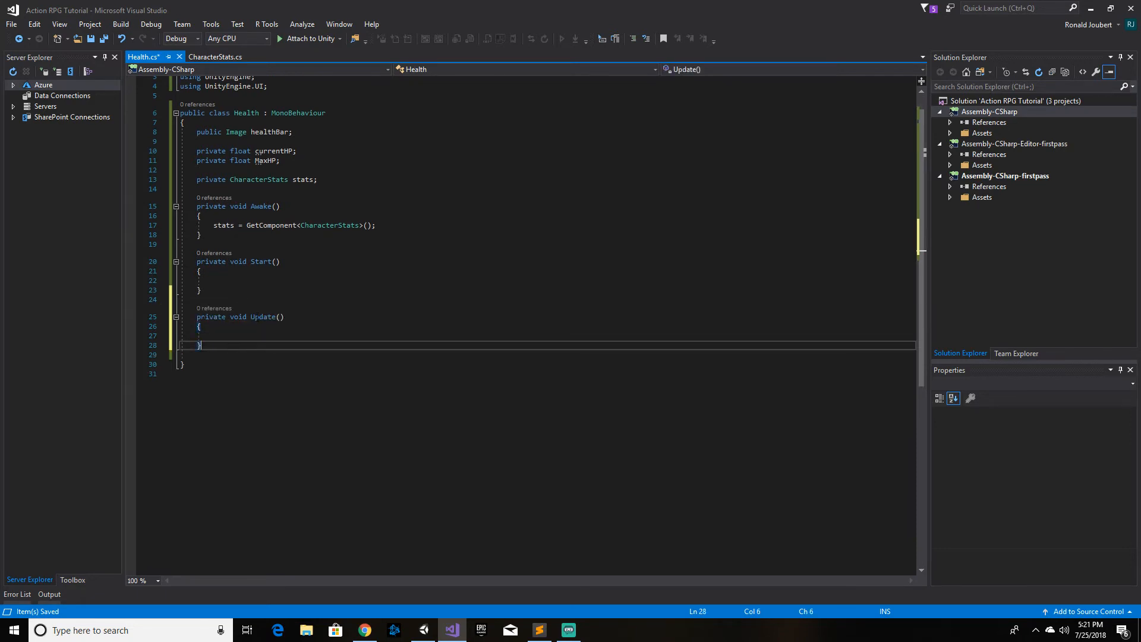
key(Return)
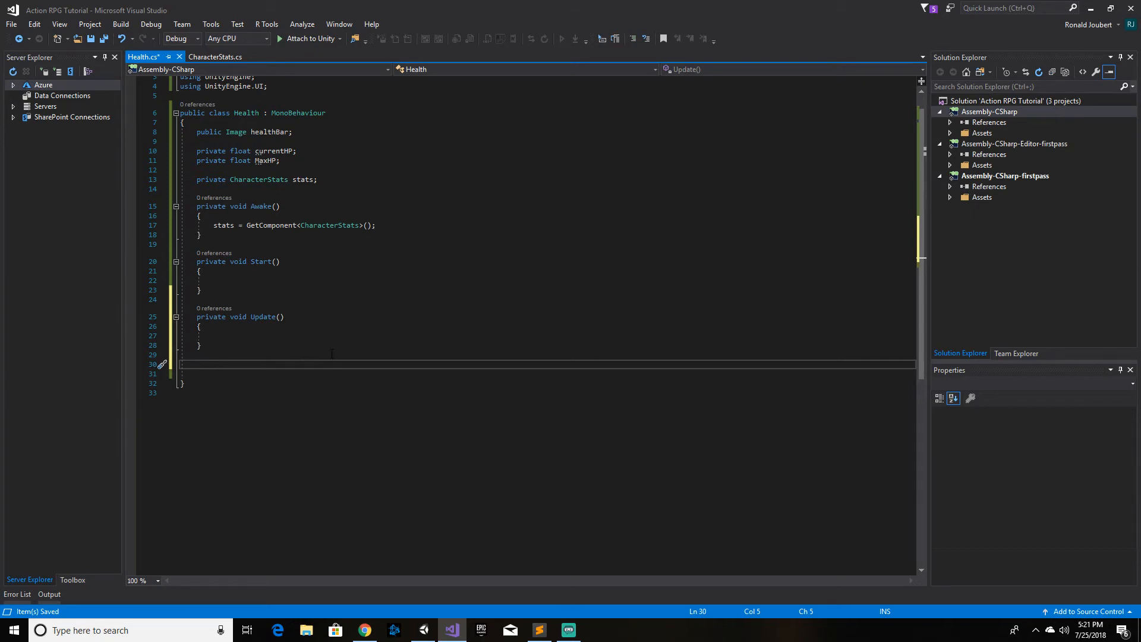
key(ctrl+s)
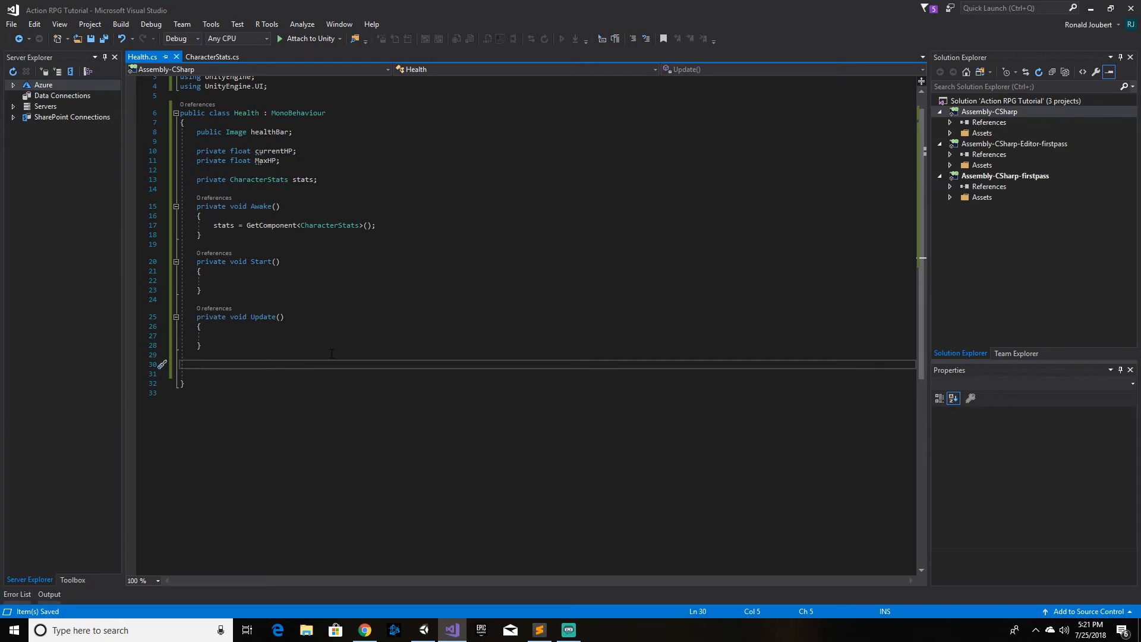
text(private)
key(BackSpace)
key(BackSpace)
key(BackSpace)
key(BackSpace)
key(BackSpace)
key(BackSpace)
key(BackSpace)
key(BackSpace)
Step: Declare a public void TakeDamage(float amount) method with an empty body below Update
text(public void Take)
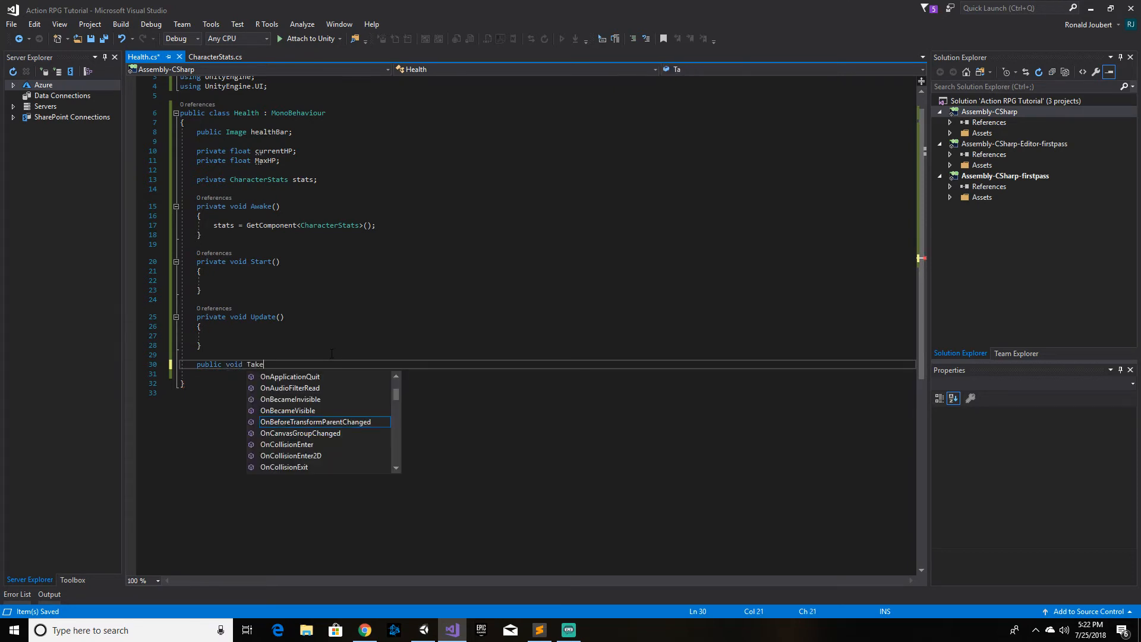
text(Damage()
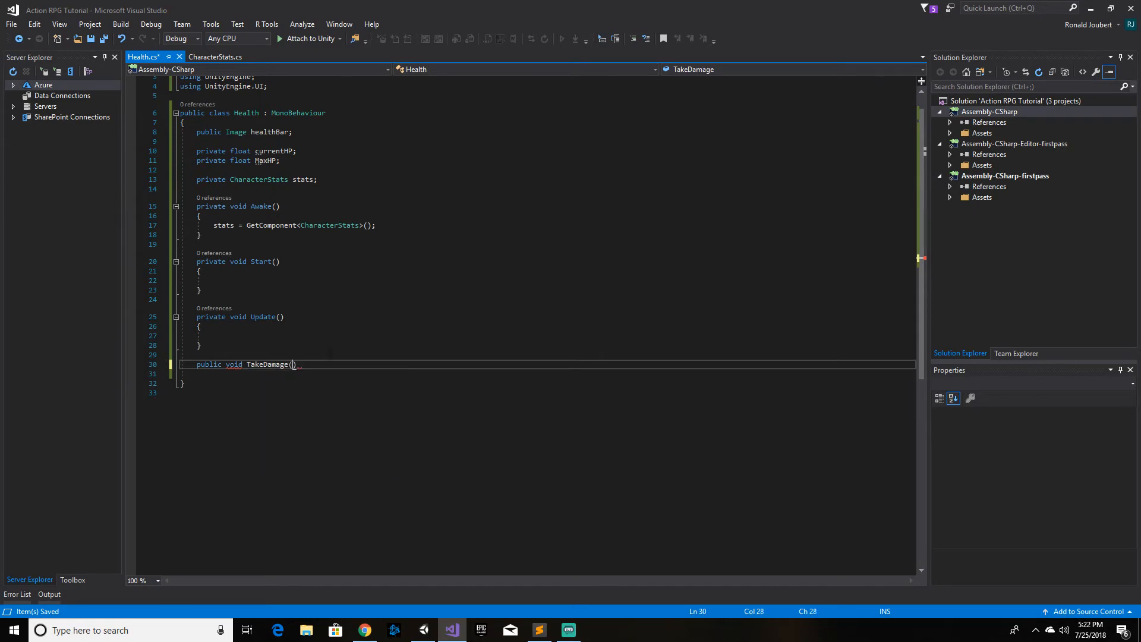
text(float )
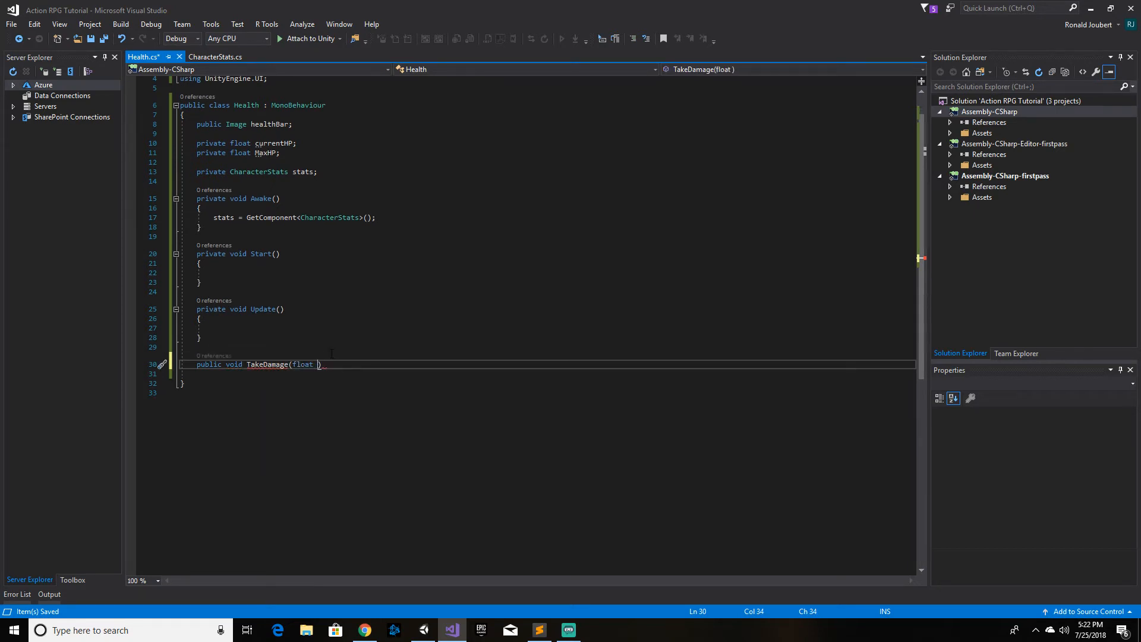
text(amount){)
key(Return)
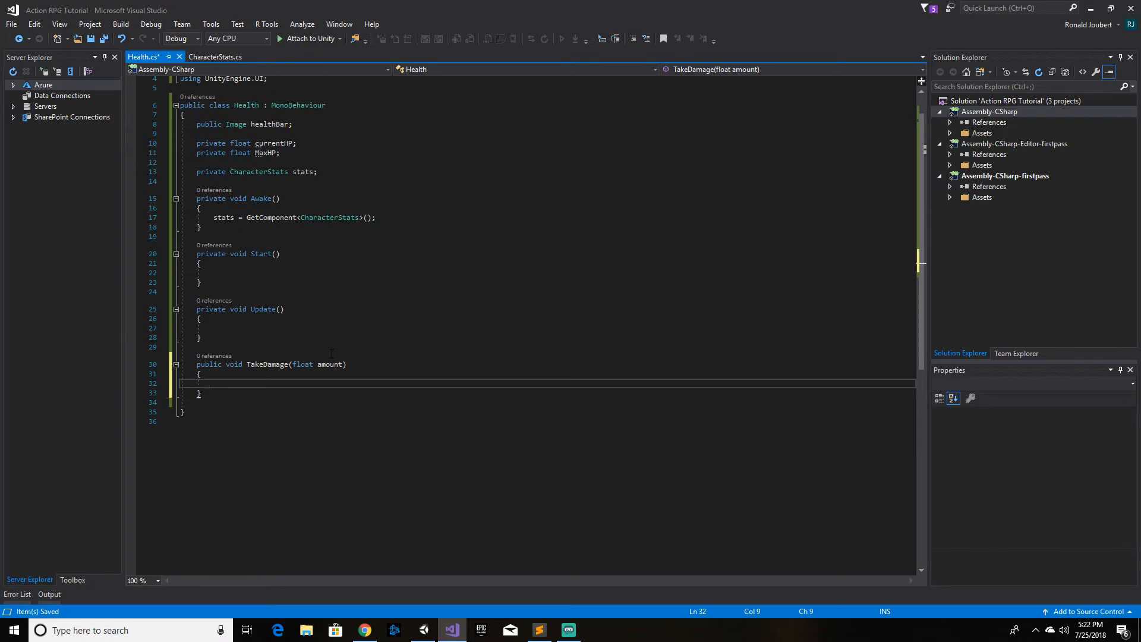
Step: Make TakeDamage subtract the damage with stats.currentHP -= amount; and save the script
text(stats)
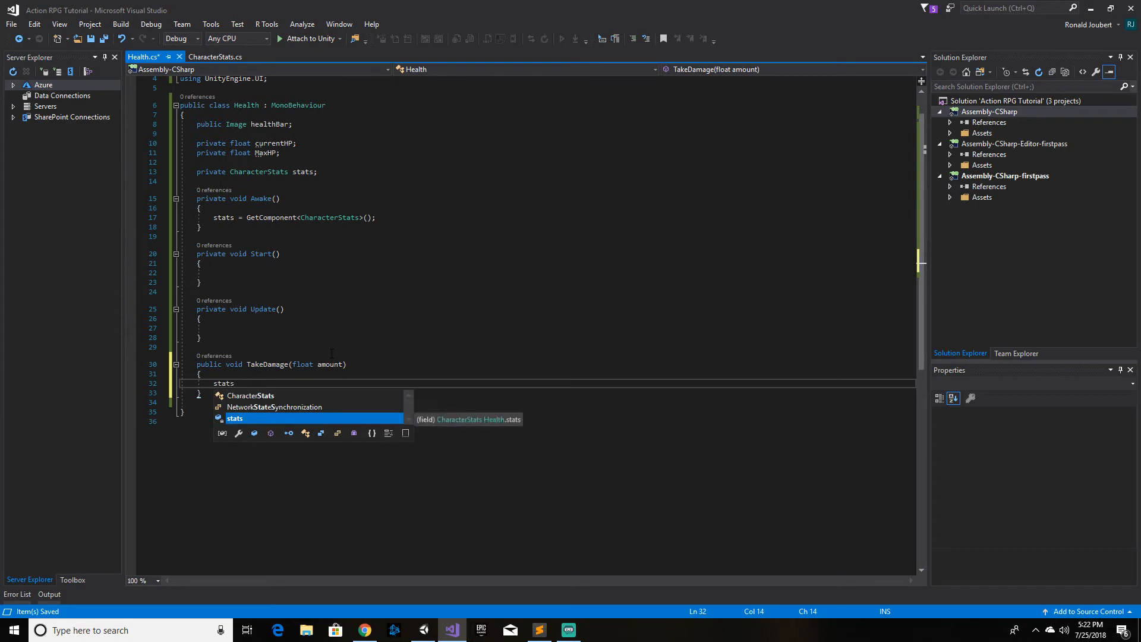
text(.)
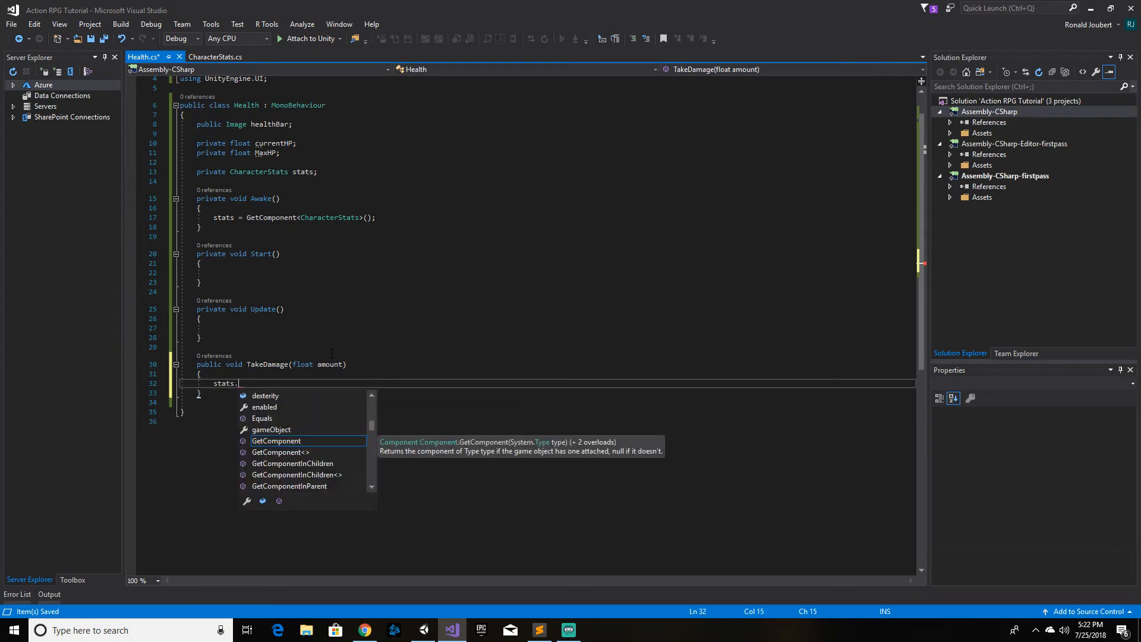
text(cu)
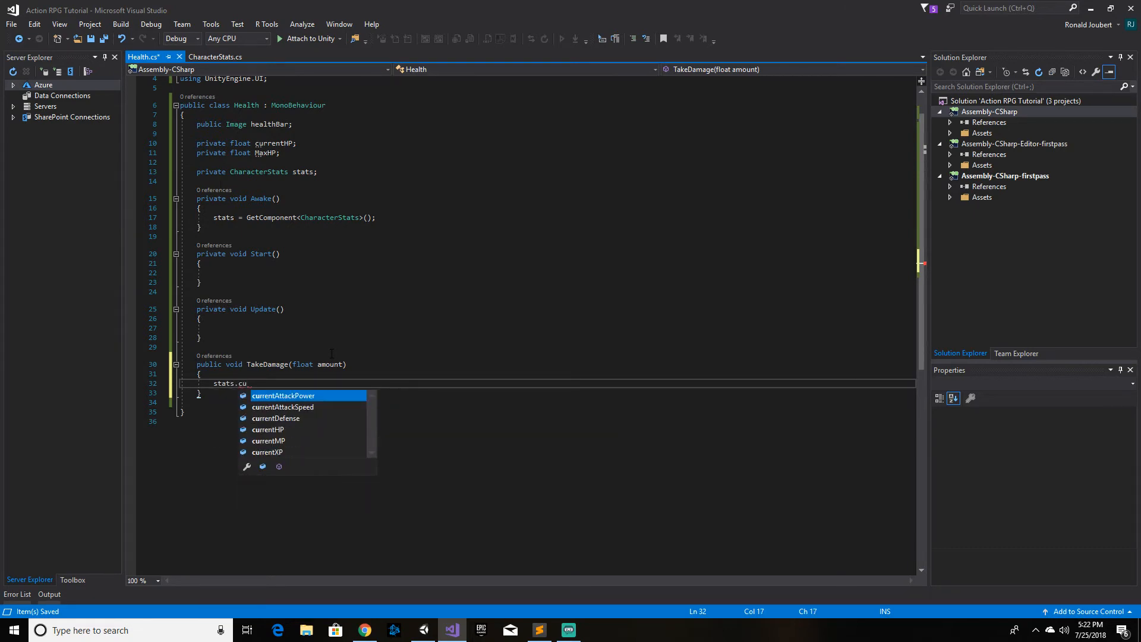
text(rre)
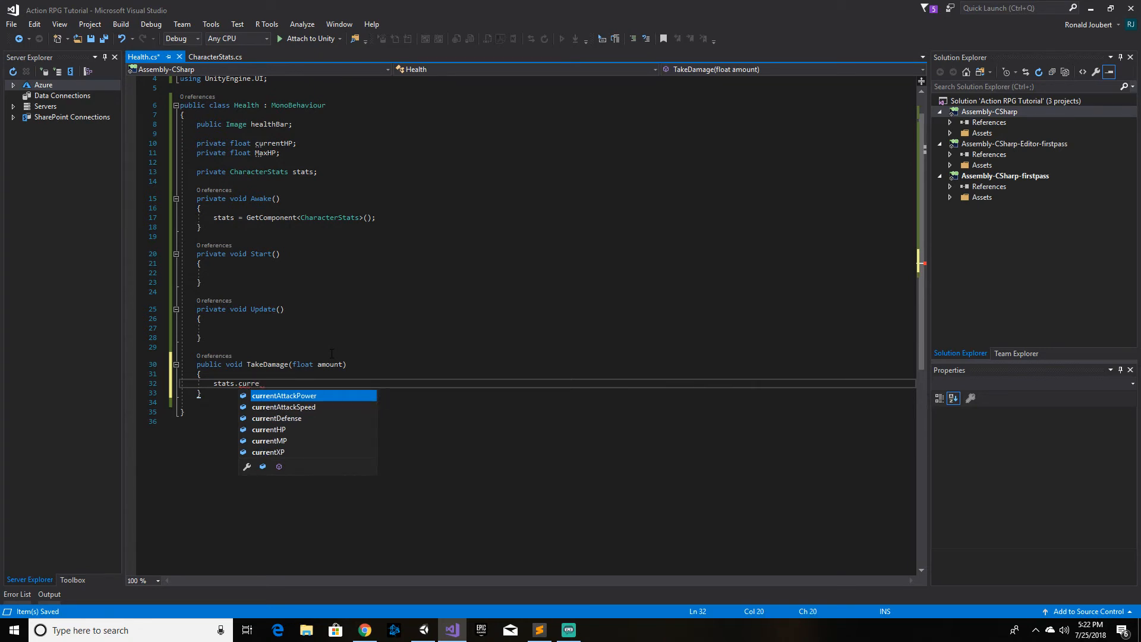
key(Down)
key(Down)
key(Down)
key(Tab)
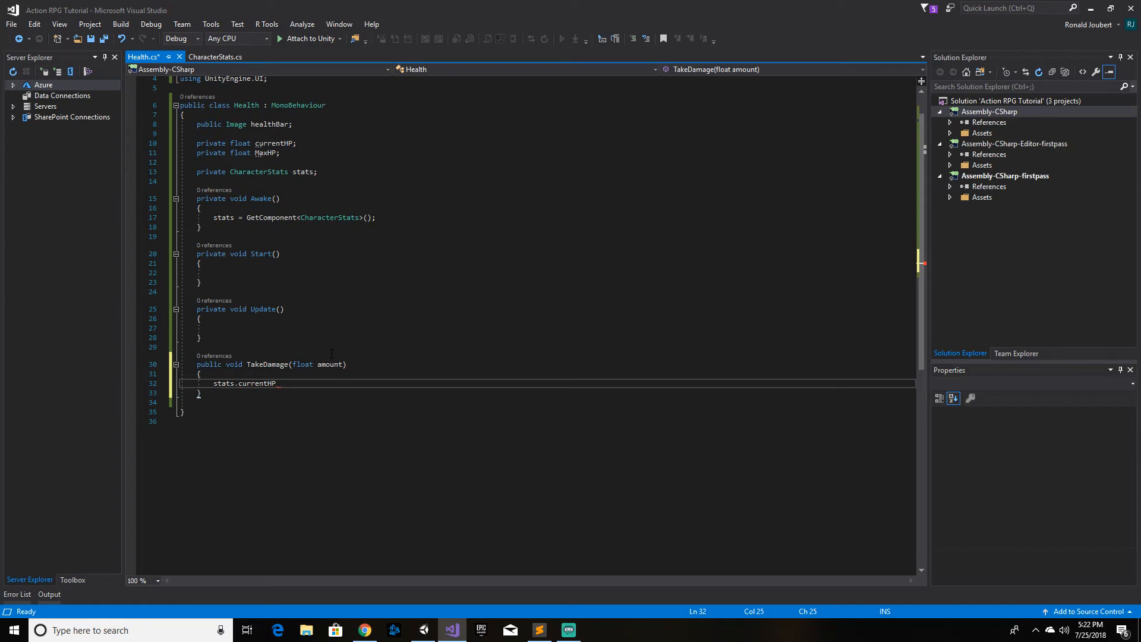
text(-= amoun)
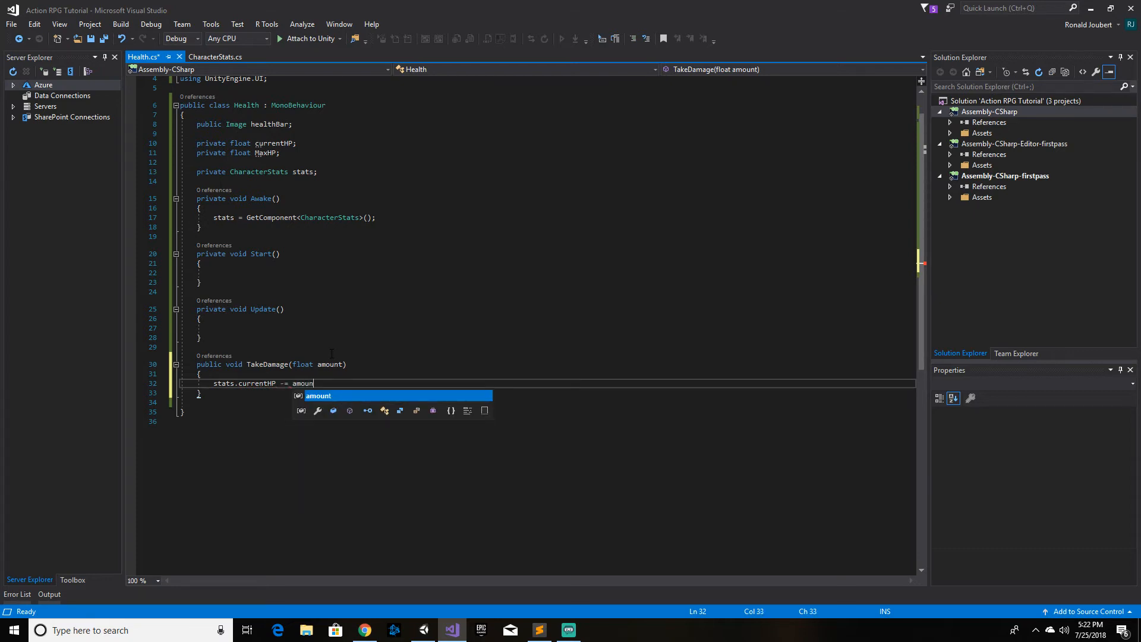
text(t;)
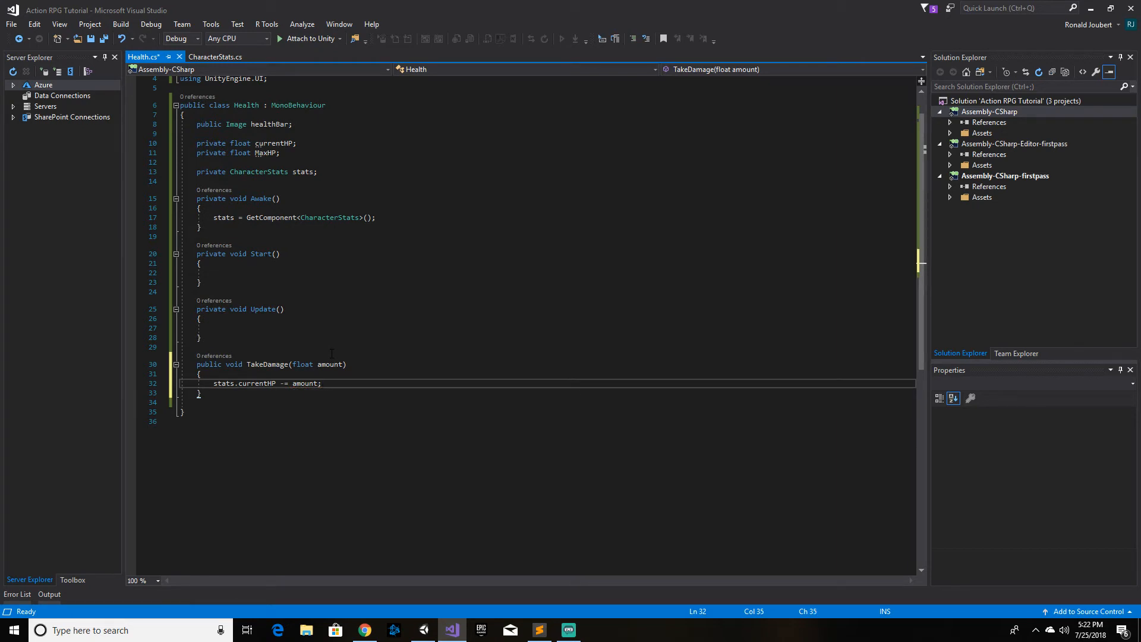
click(235, 397)
key(ctrl+s)
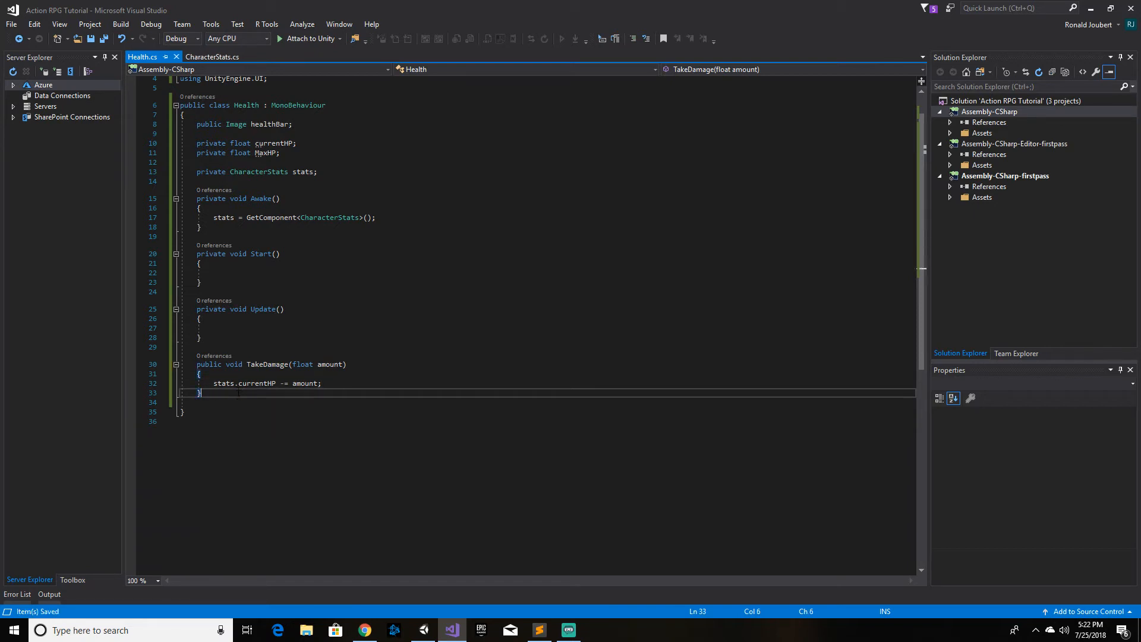
Step: Declare a public void HealDamage(float amount) method with an empty body below TakeDamage
key(Return)
key(Return)
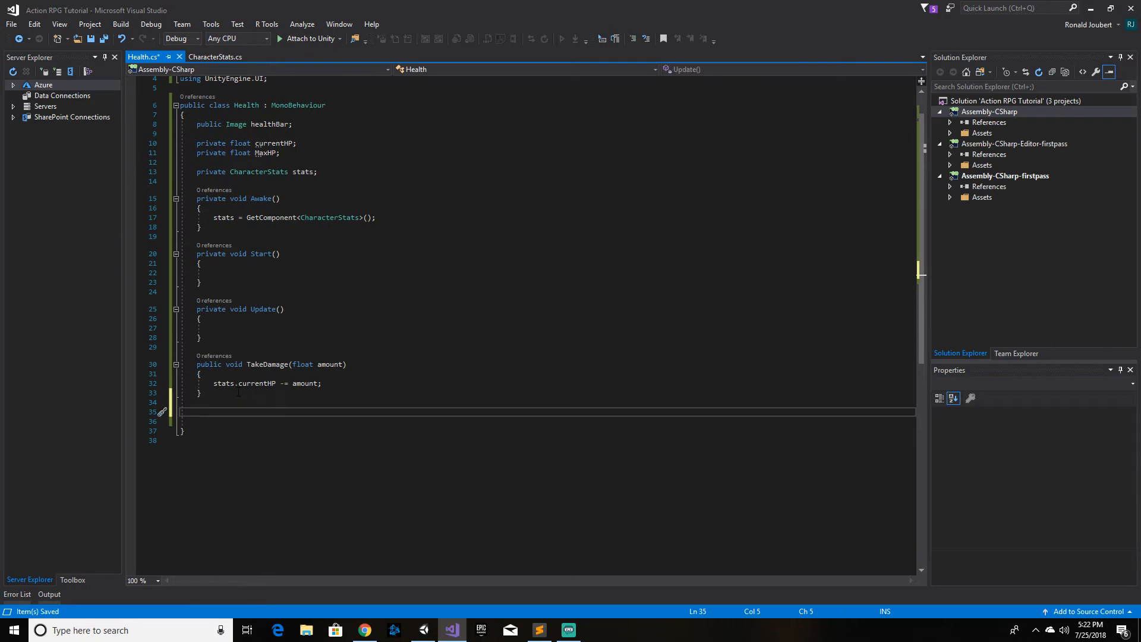
text(public void HealD)
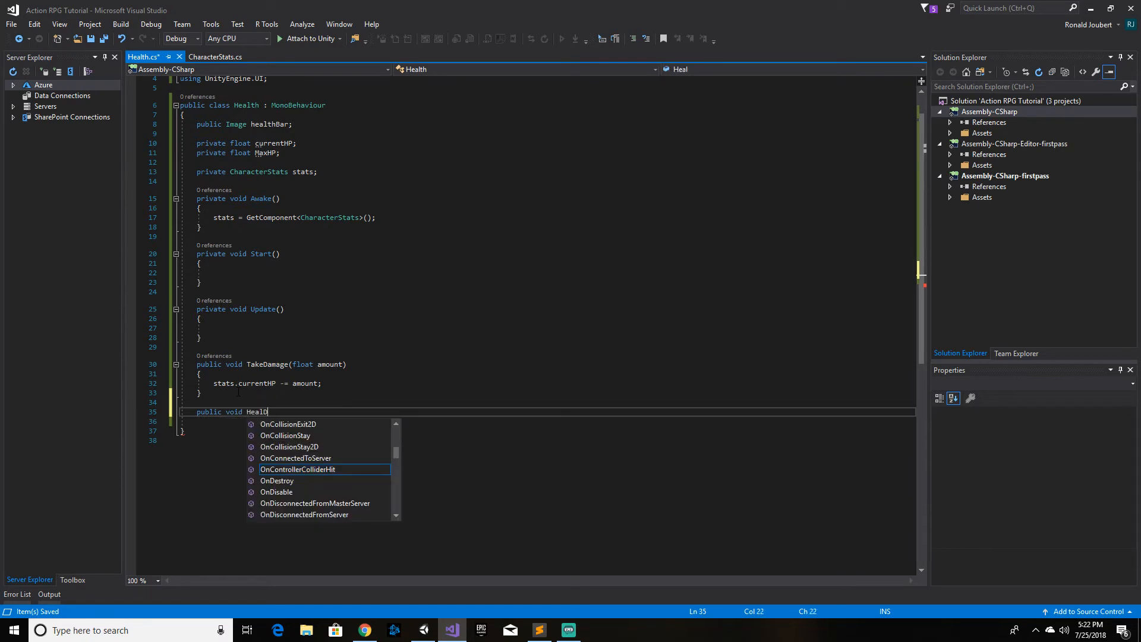
text(amage())
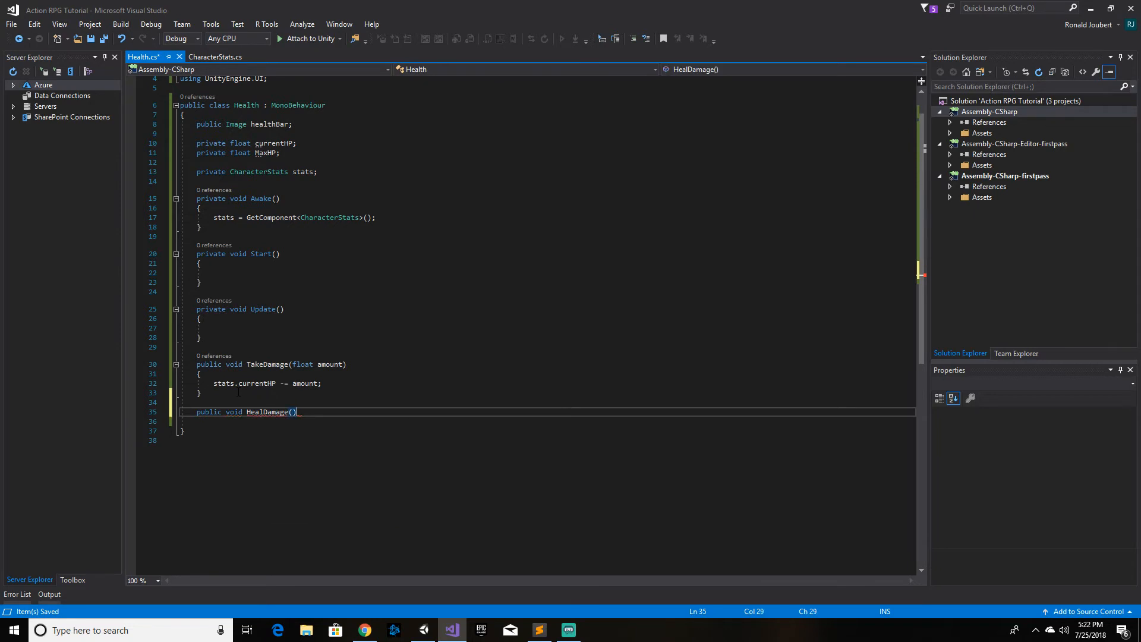
text({)
key(Return)
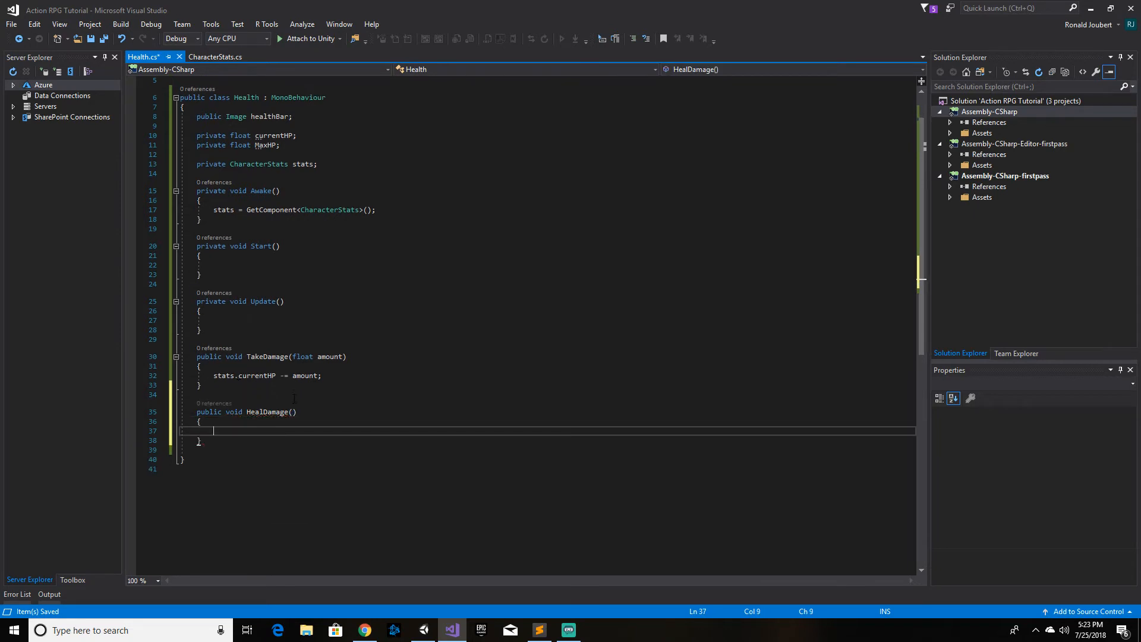
click(292, 412)
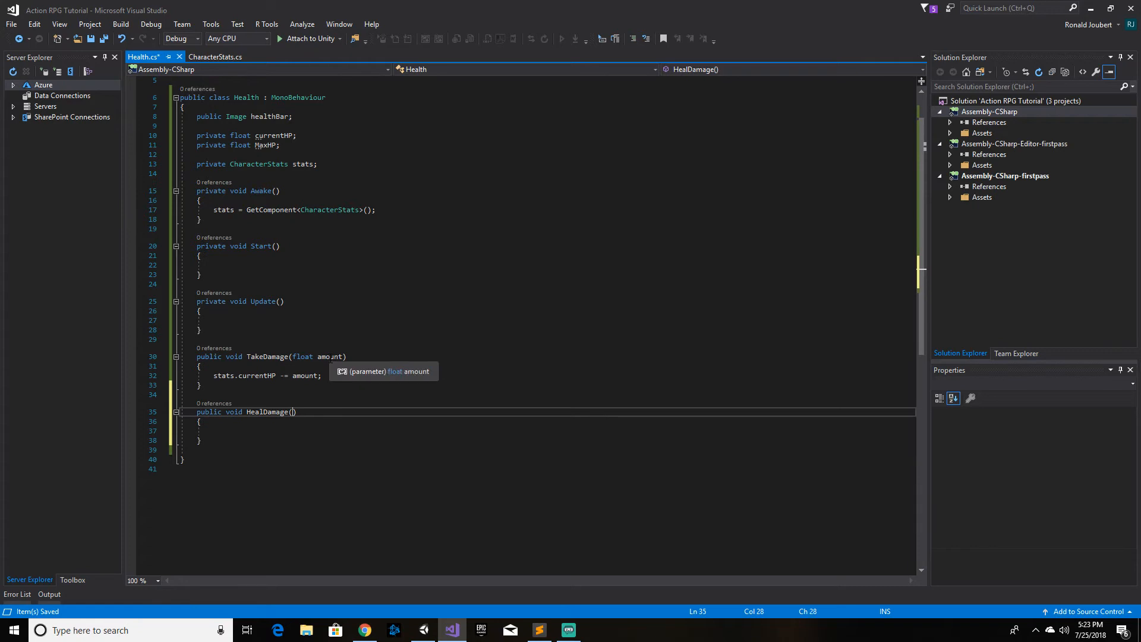
text(float)
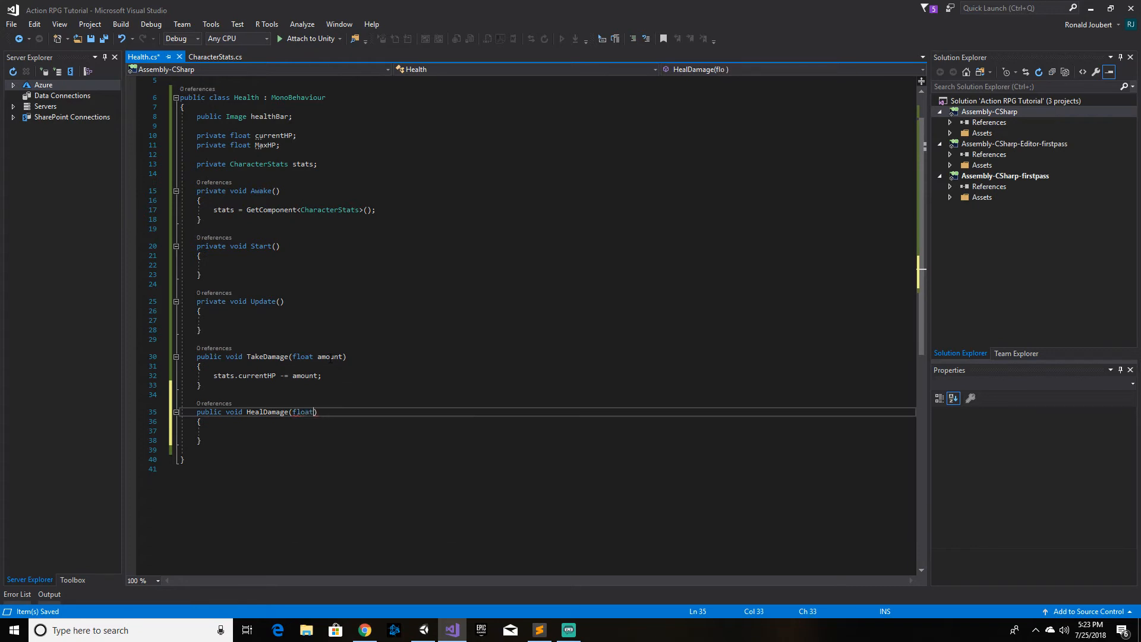
text( amount)
Step: Make HealDamage restore health with stats.currentHP += amount; and save the script
click(250, 434)
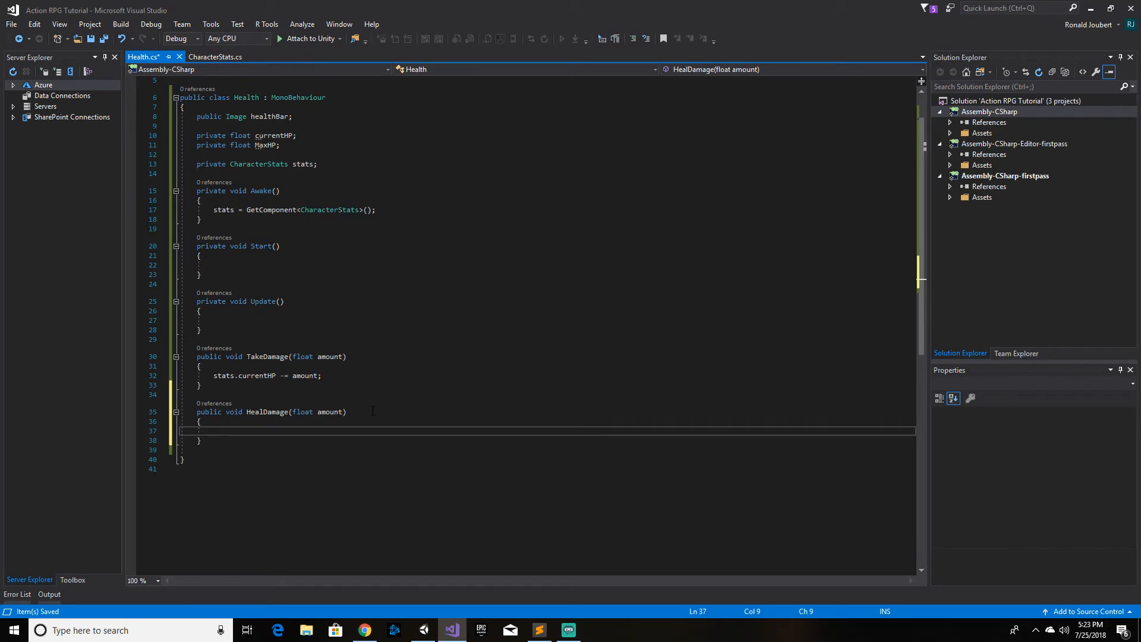
text(stats.currentHP += am)
key(Tab)
key(ctrl+s)
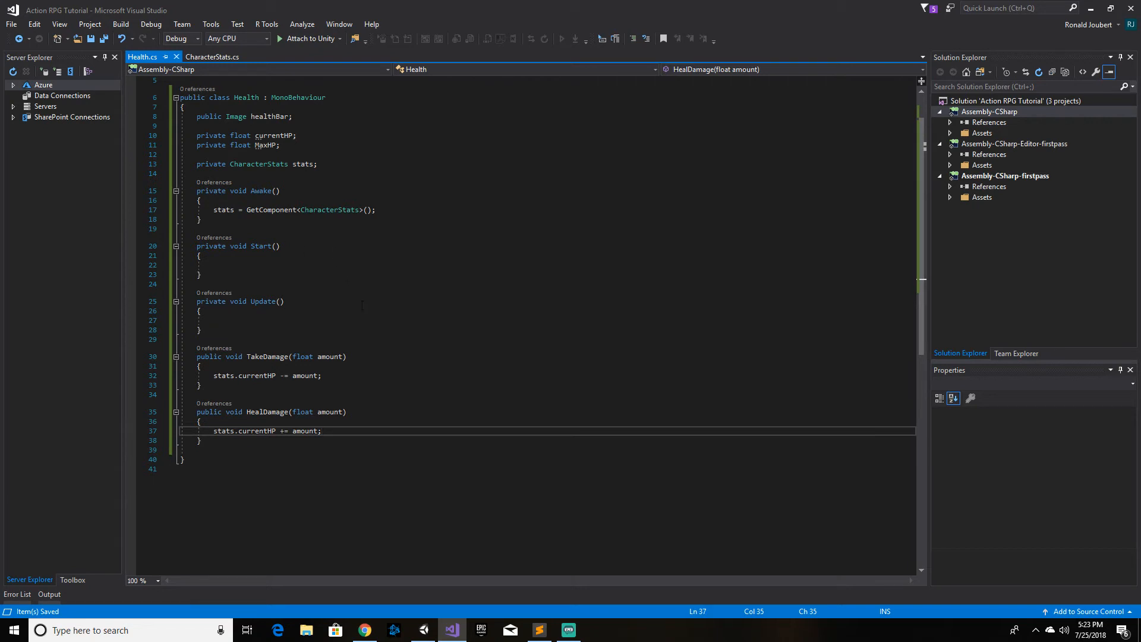
Step: Add an empty private void UpdateHealthBar() method below HealDamage and save the script
click(240, 440)
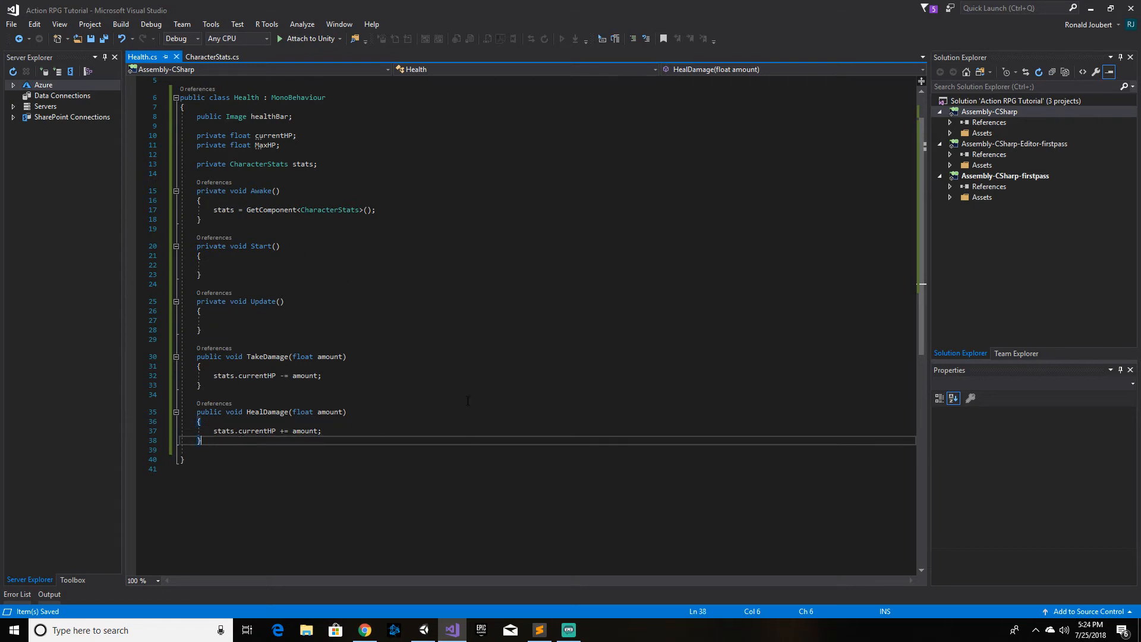
key(Return)
key(Return)
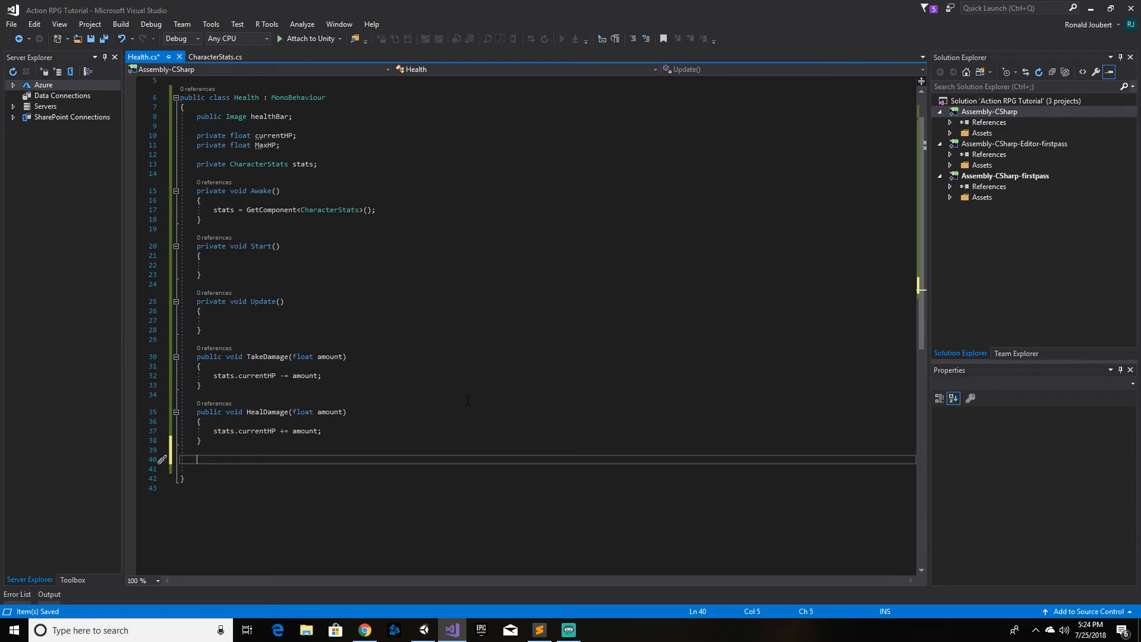
text(privat)
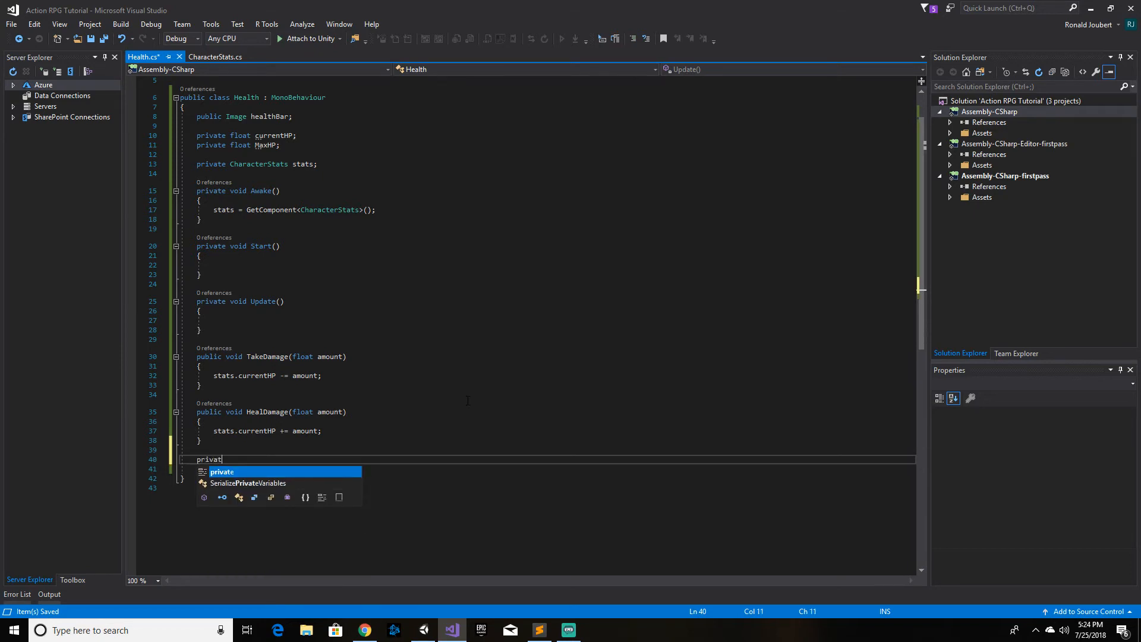
text(e v)
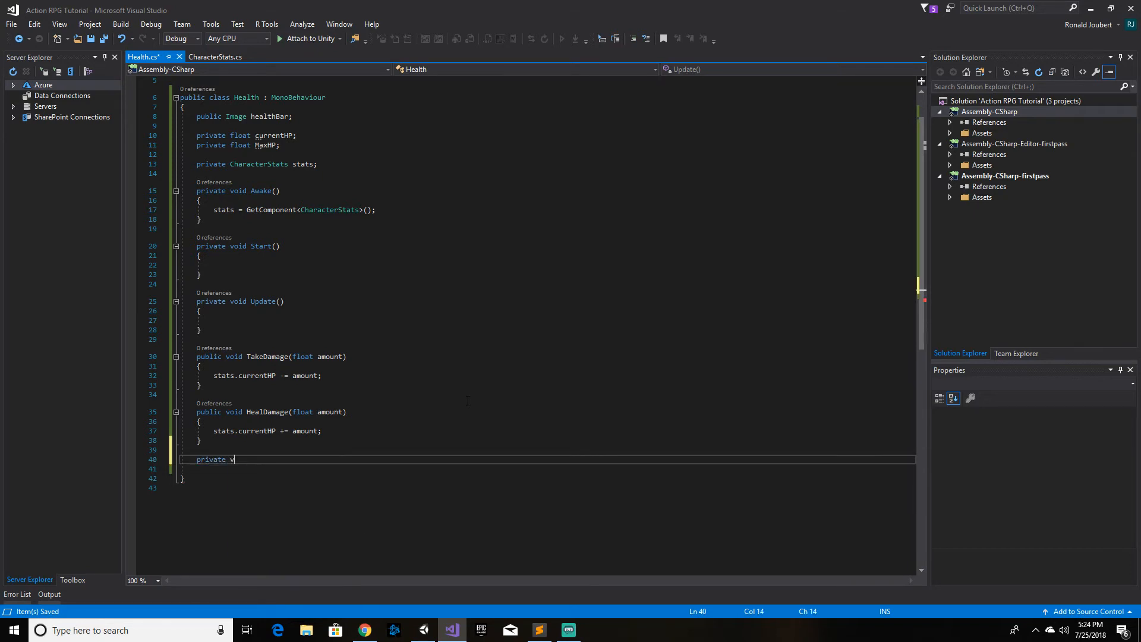
text(oid Up)
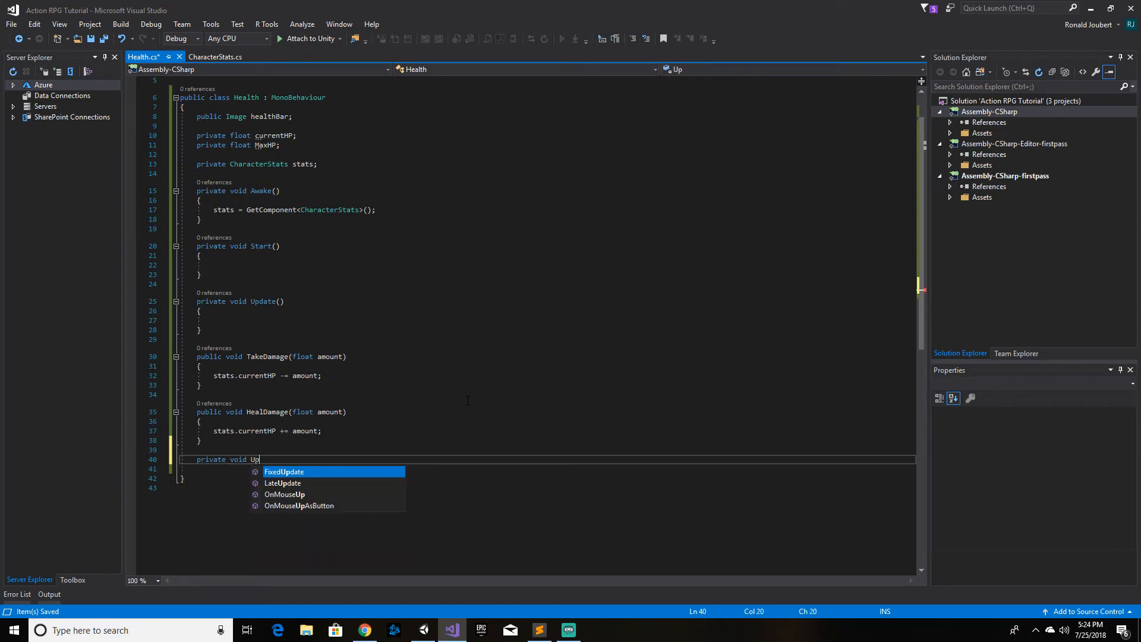
text(dateHea)
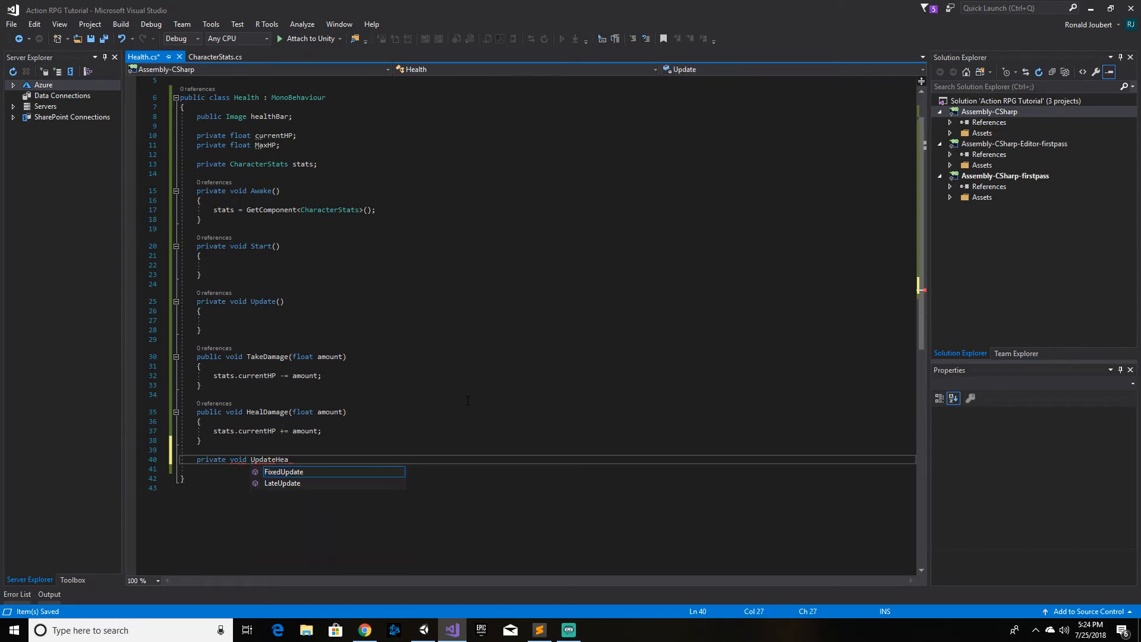
text(lthBar)
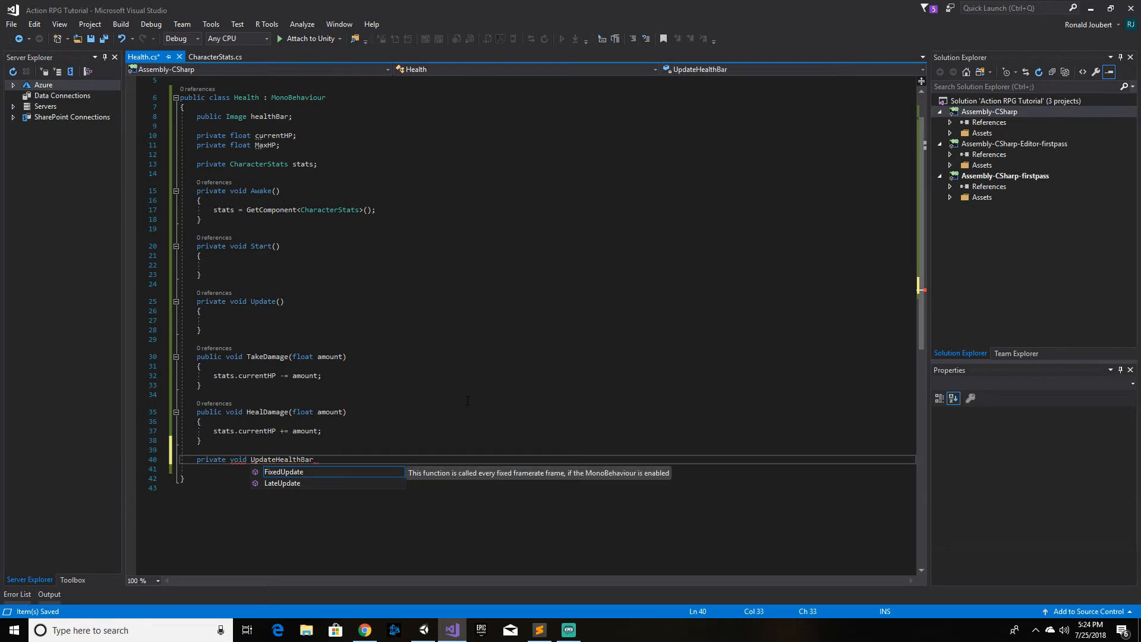
text(())
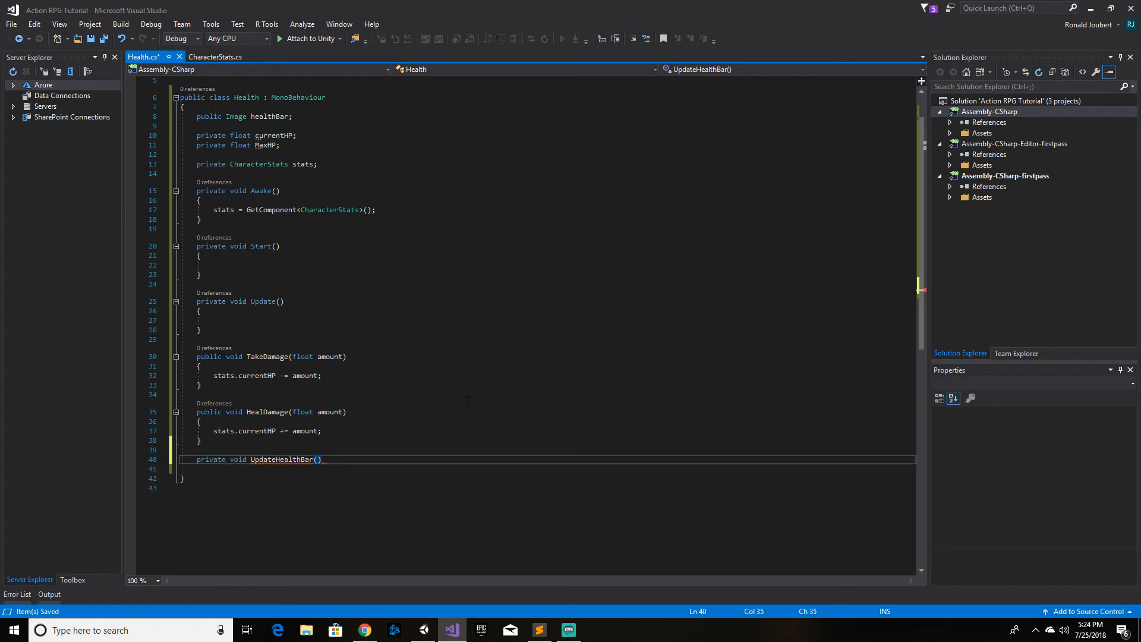
text( {)
key(Return)
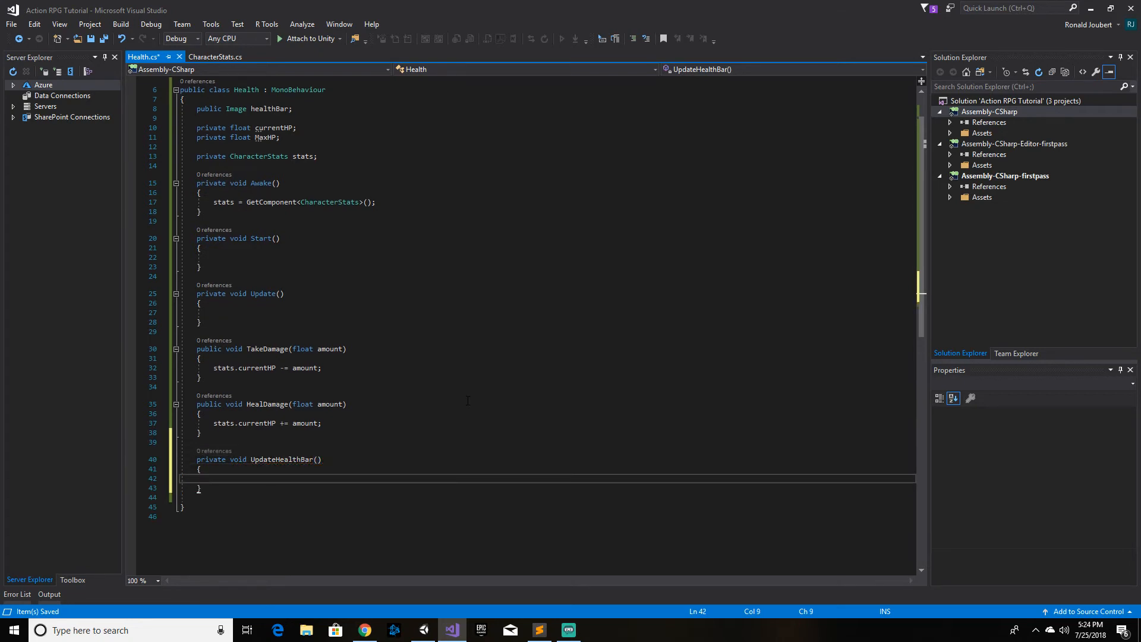
key(ctrl+s)
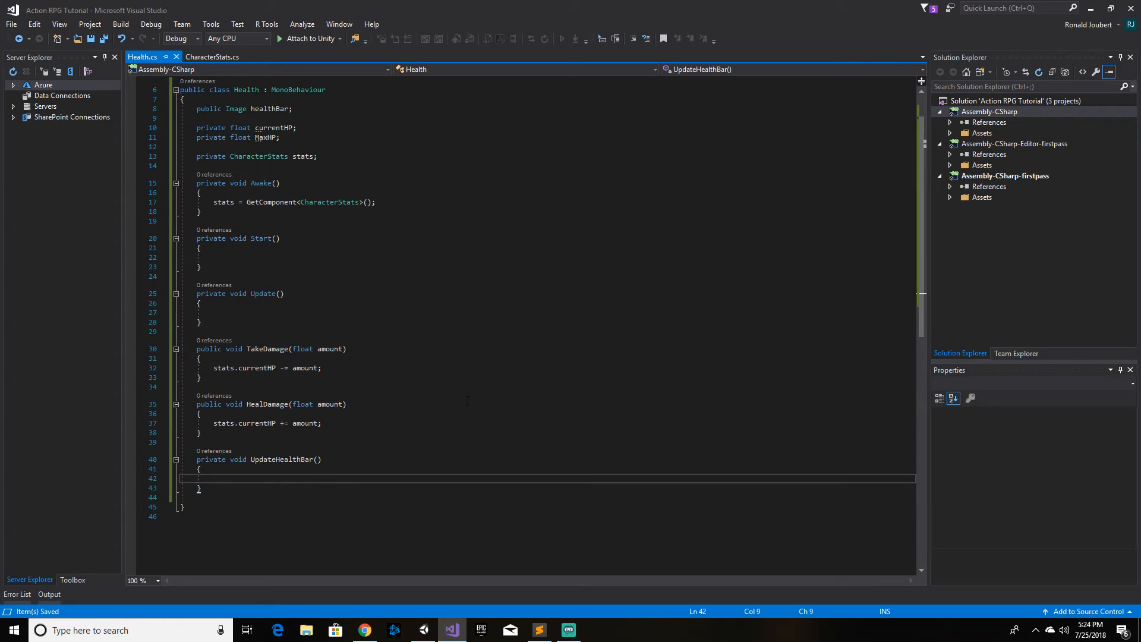
Step: Inside UpdateHealthBar, assign the maximum health with MaxHP = stats.maxHP;
text(ma)
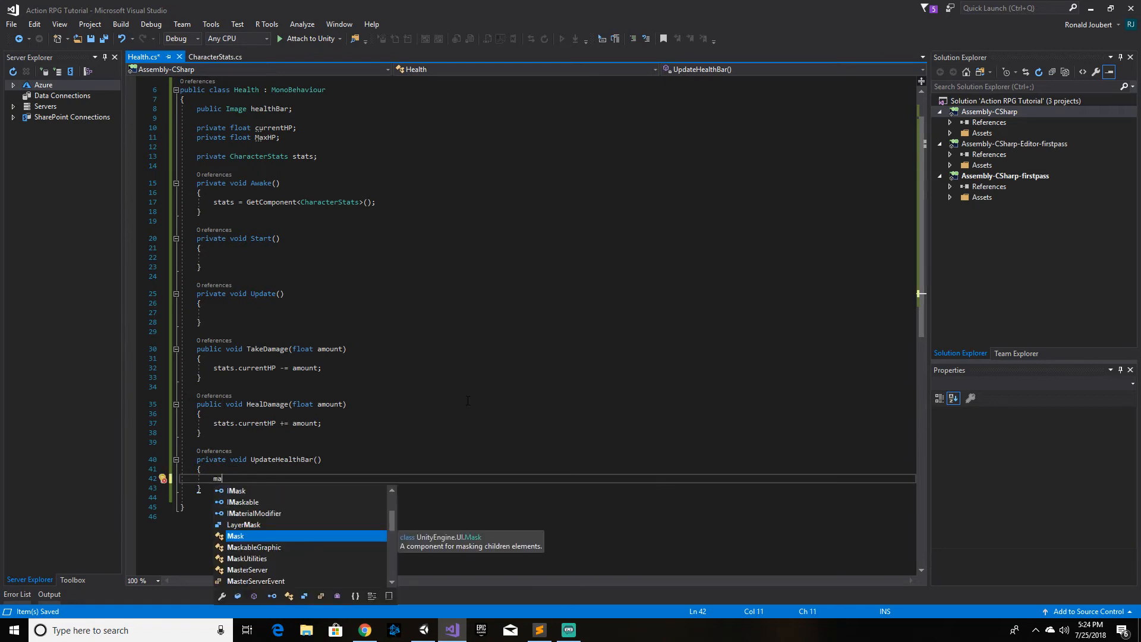
text(x)
key(Tab)
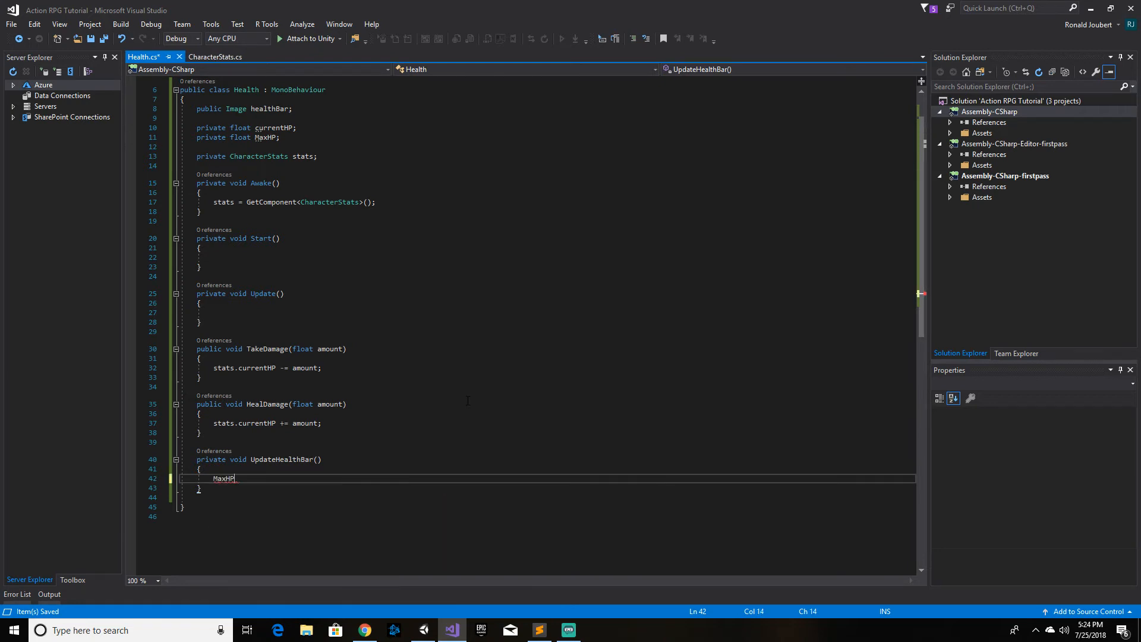
text(= stat)
key(Tab)
text(.ma)
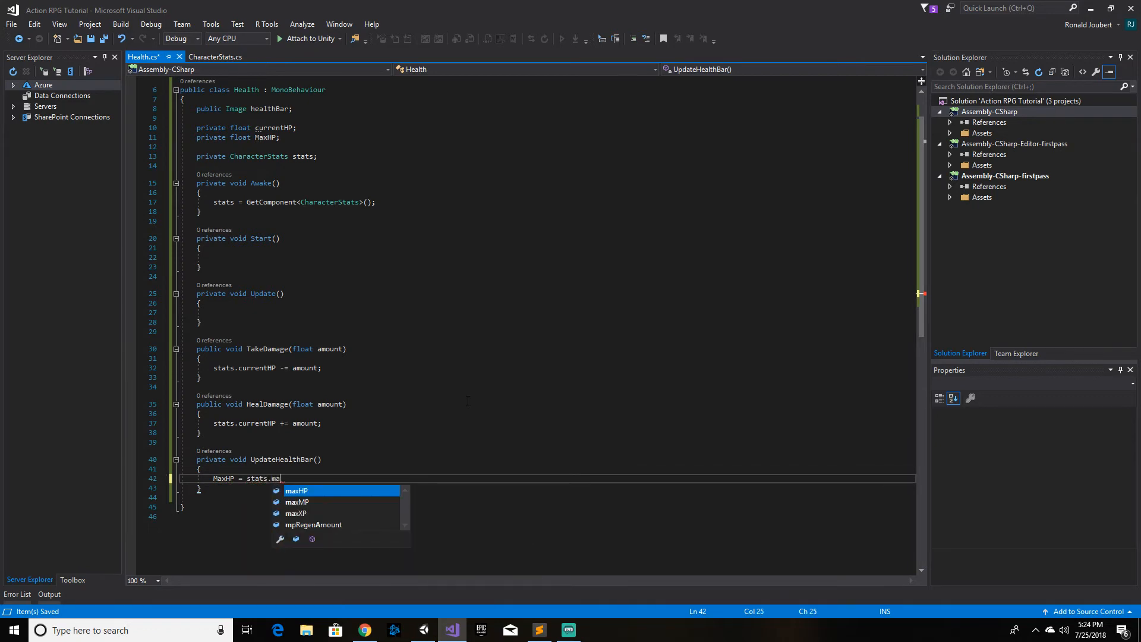
key(Tab)
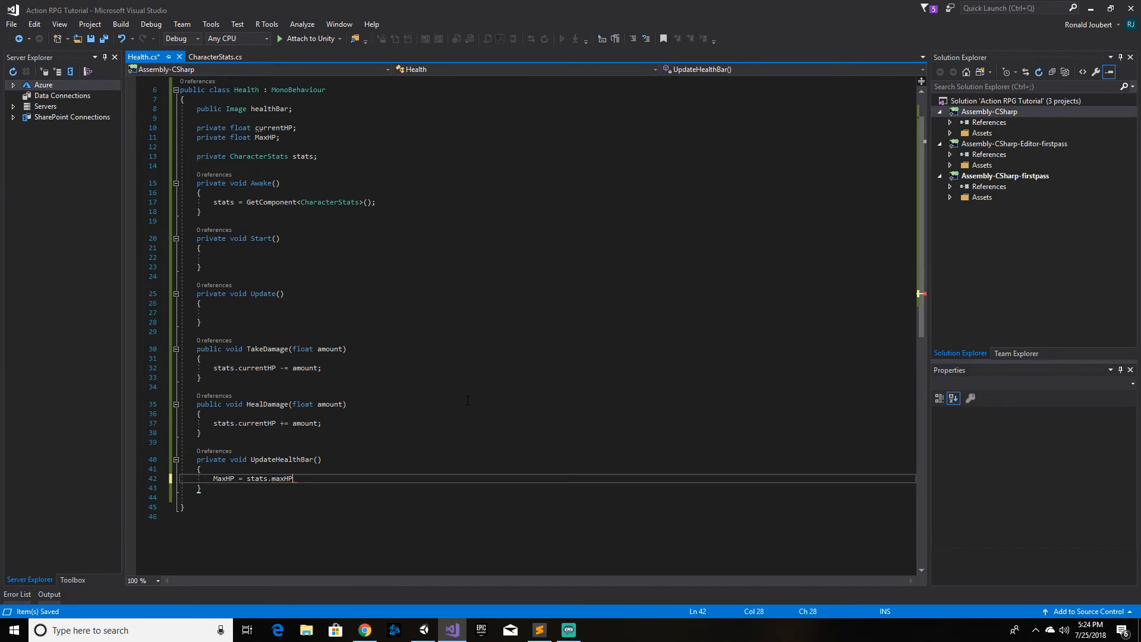
text(;)
Step: Below the MaxHP line in UpdateHealthBar, assign the current health with currentHP = stats.currentHP;
key(Return)
text(curr)
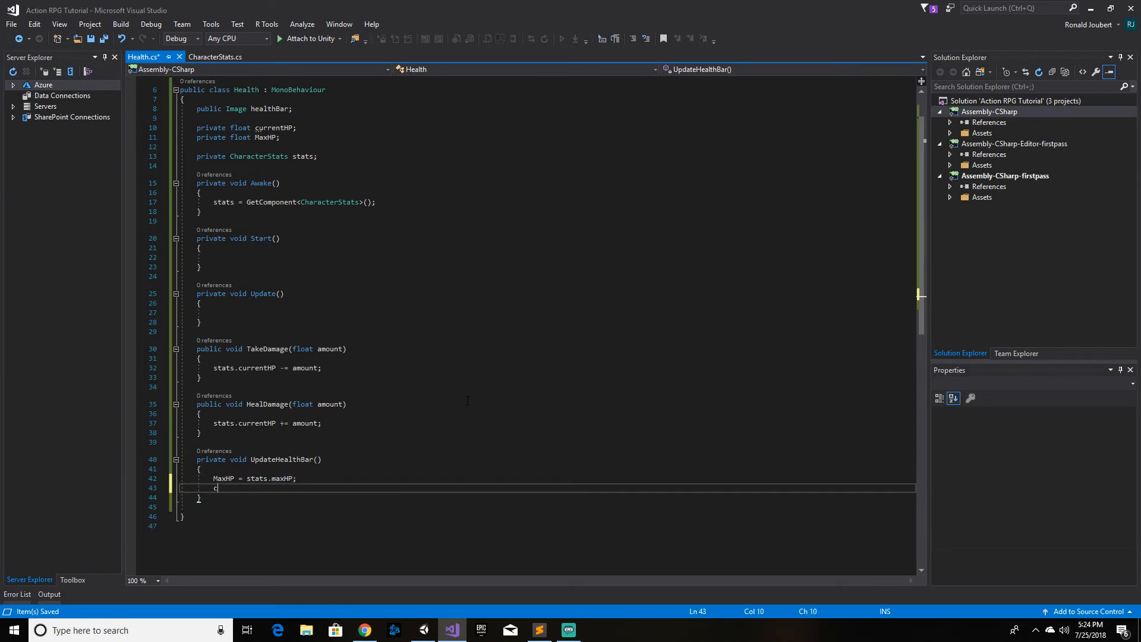
key(Tab)
text(= st)
key(Tab)
text(.curr)
key(Tab)
text(;)
Step: After a blank line in UpdateHealthBar, add float ratio = currentHP / MaxHP; and save the script
key(Return)
key(Return)
scroll(468, 391, down, 5)
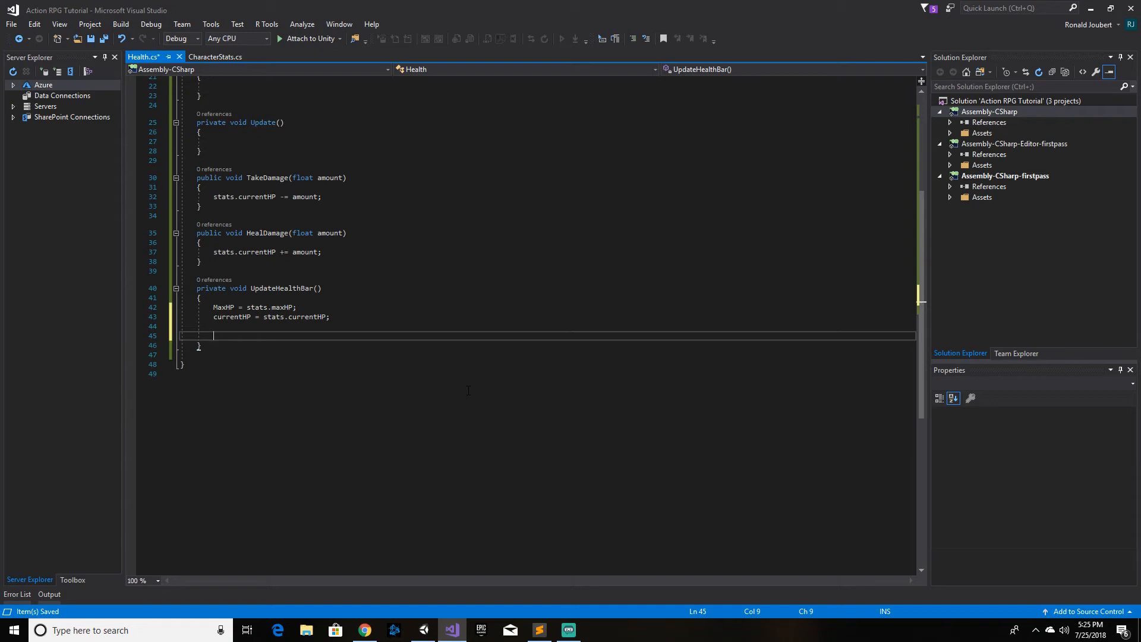
text(float ratio = currentHP / maxHP)
key(ctrl+s)
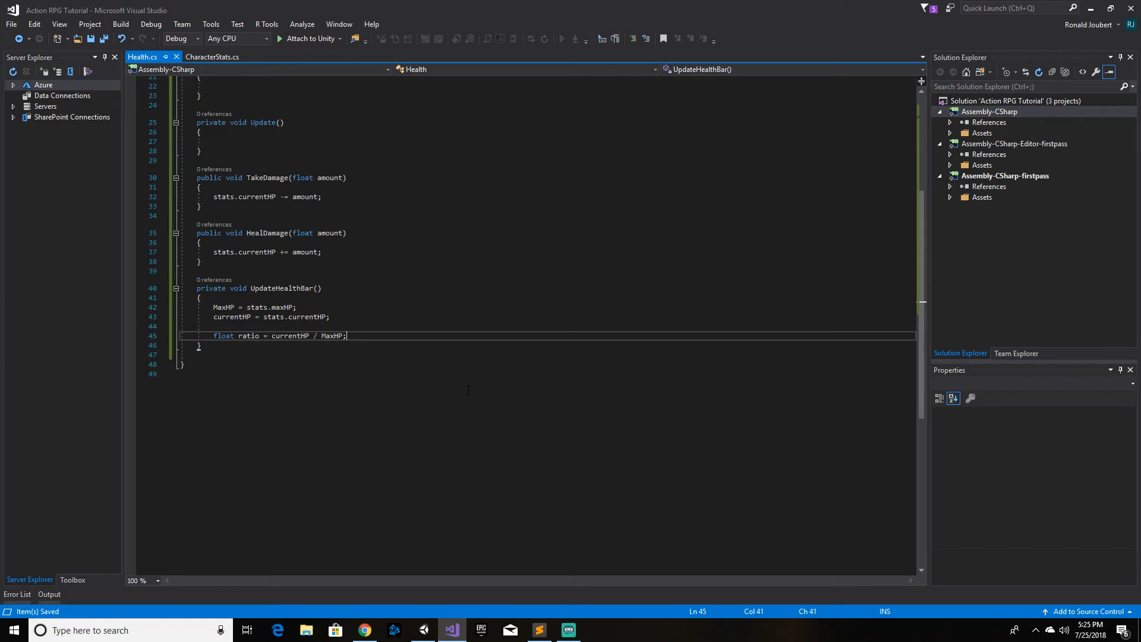
Step: Below the ratio declaration, add an if (ratio < 0) block that sets ratio = 0;
key(Return)
key(Return)
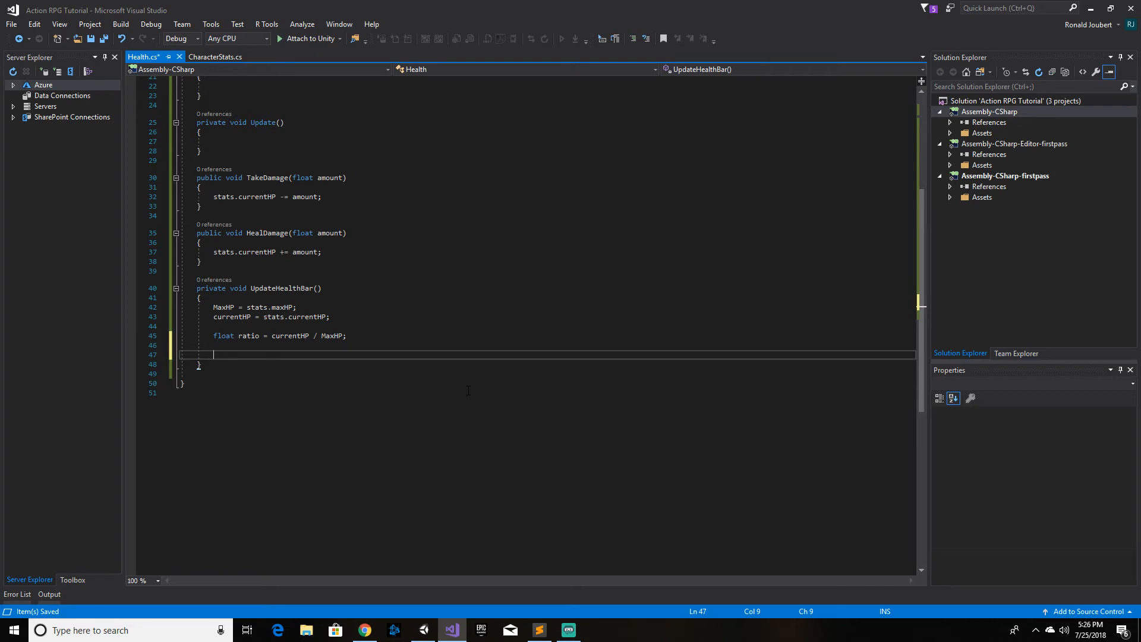
text(if)
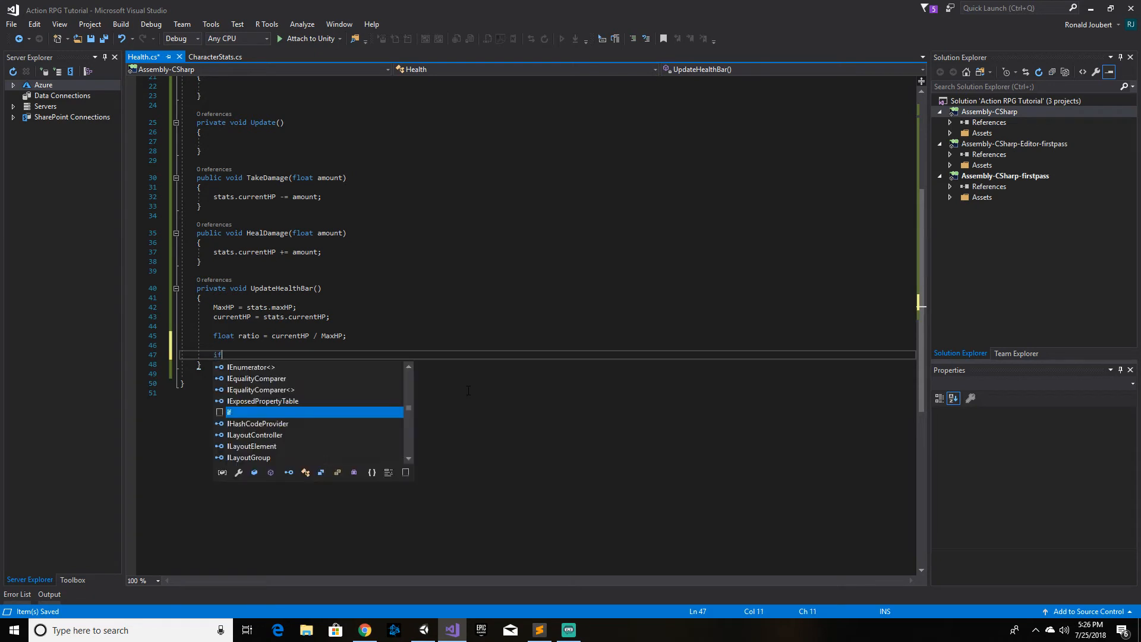
key(Tab)
key(Tab)
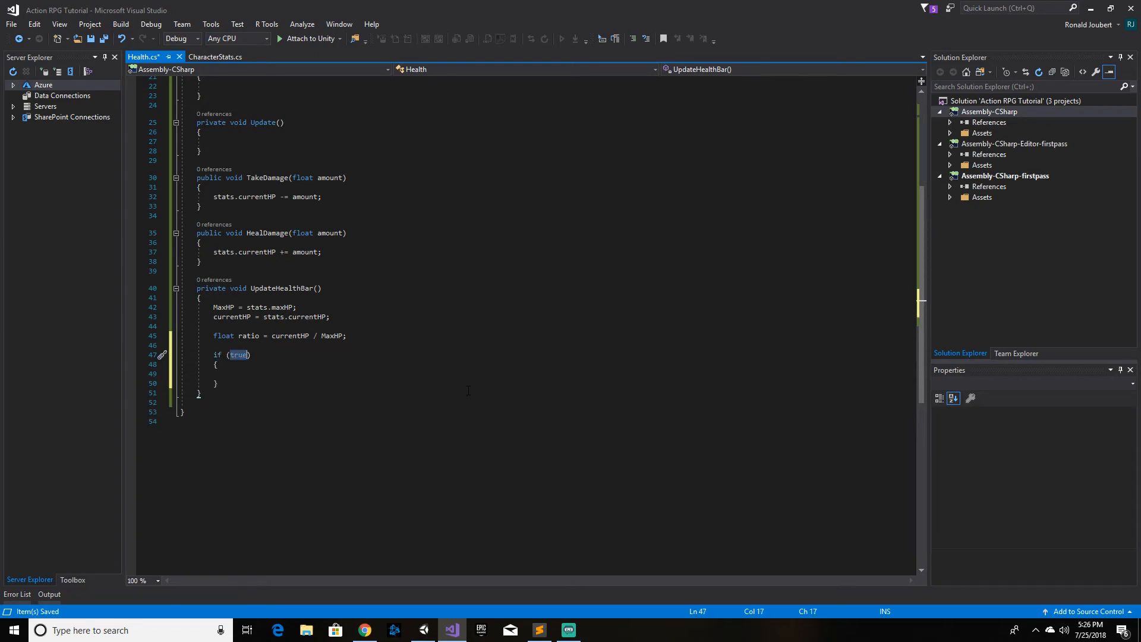
text(ratio)
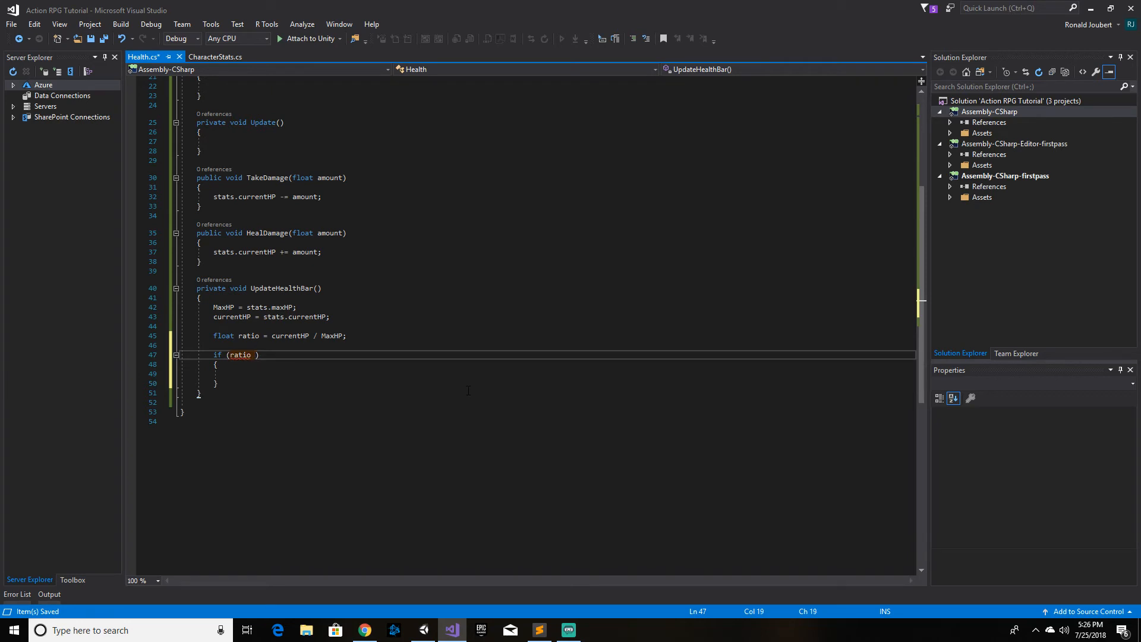
text( < 0)
click(246, 377)
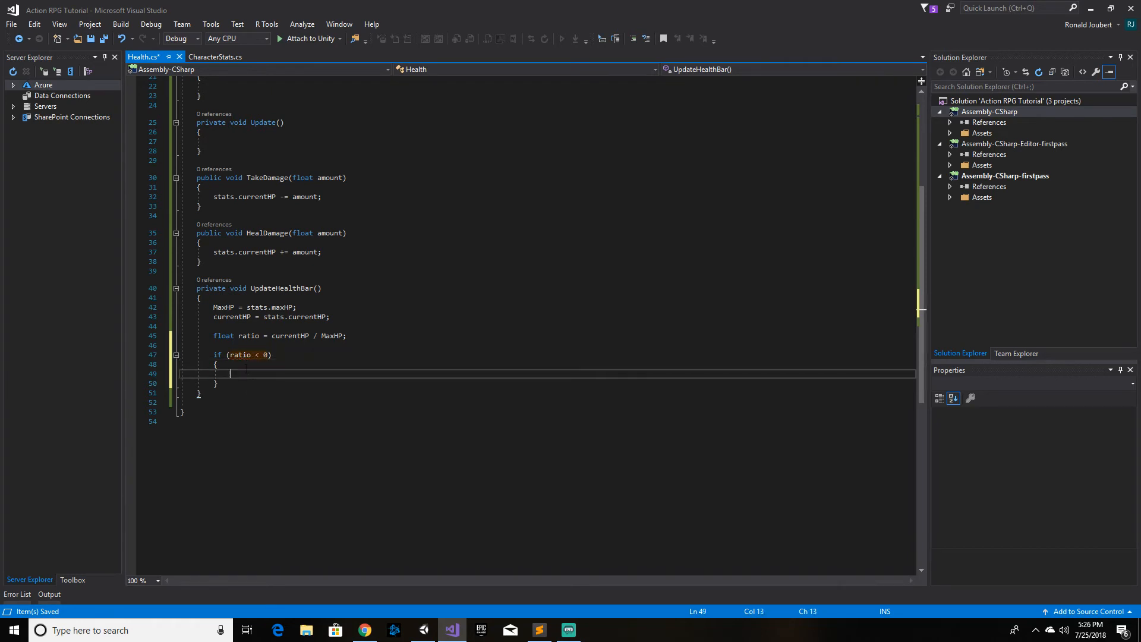
text(ratio = 0;)
Step: Below the ratio < 0 block, add an if (ratio > 100) block that sets ratio = 100;
click(227, 385)
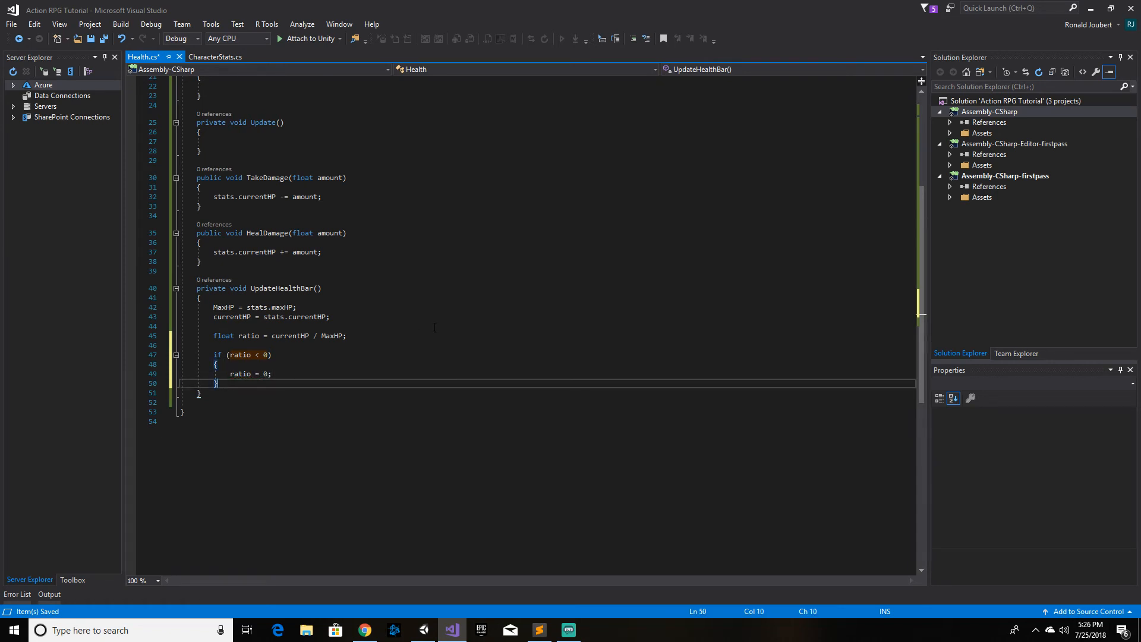
key(Return)
key(Return)
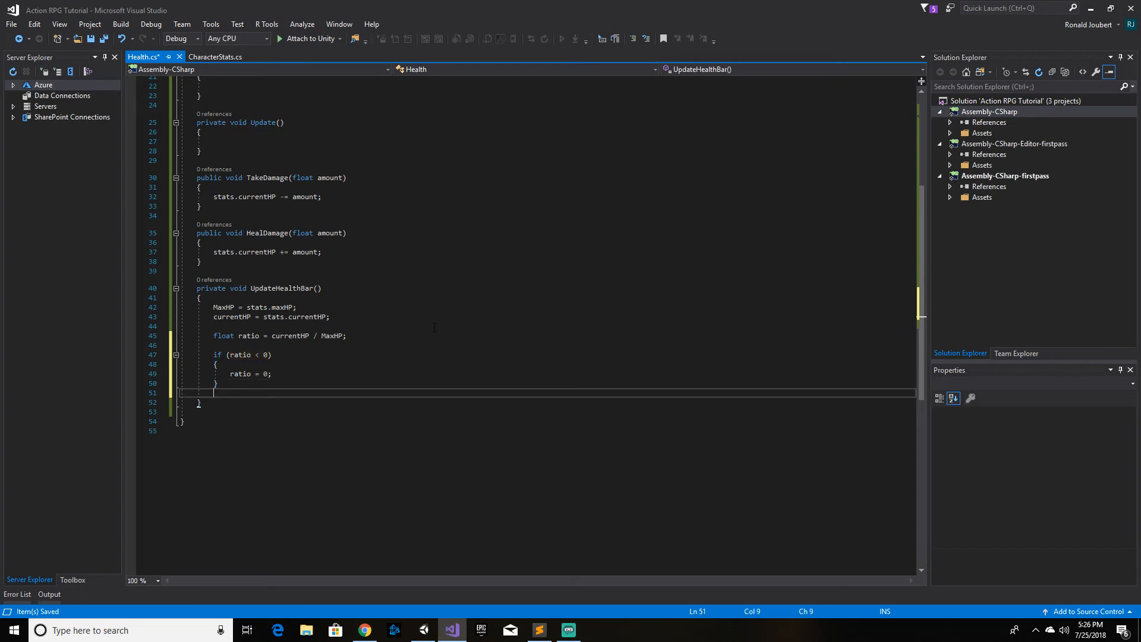
text(if)
key(Tab)
key(Tab)
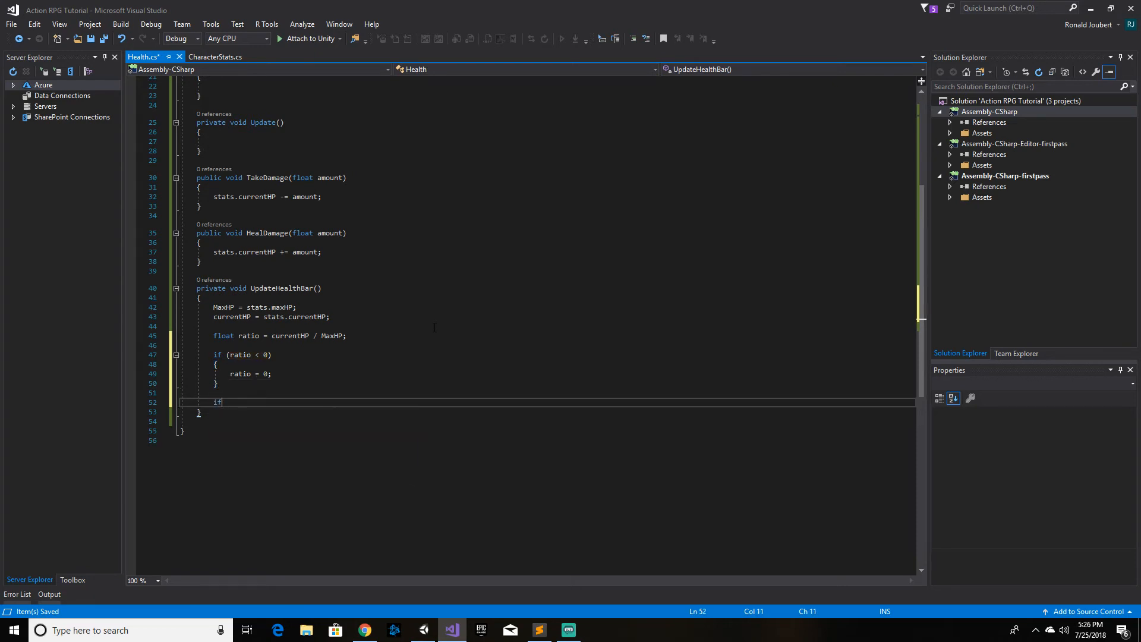
text(ratio )
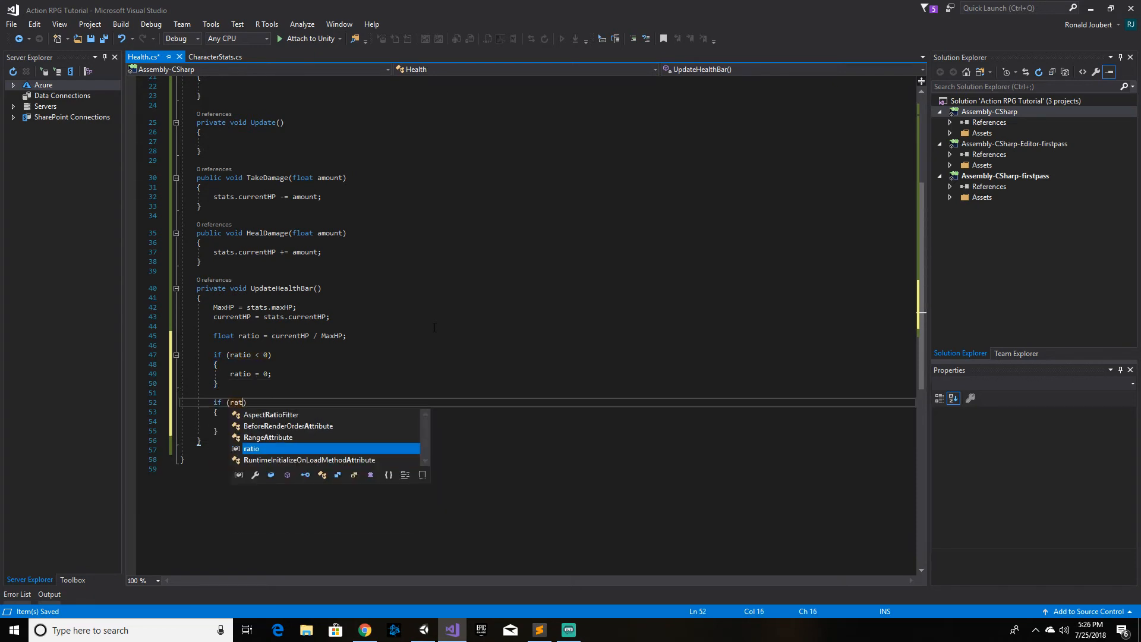
text(> 100)
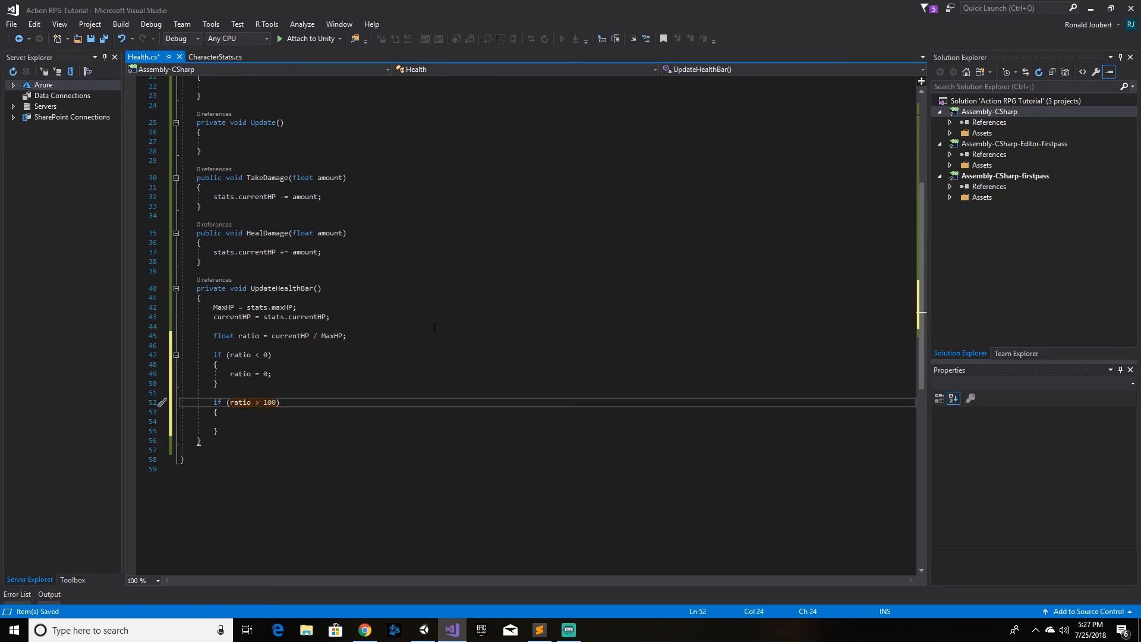
click(251, 423)
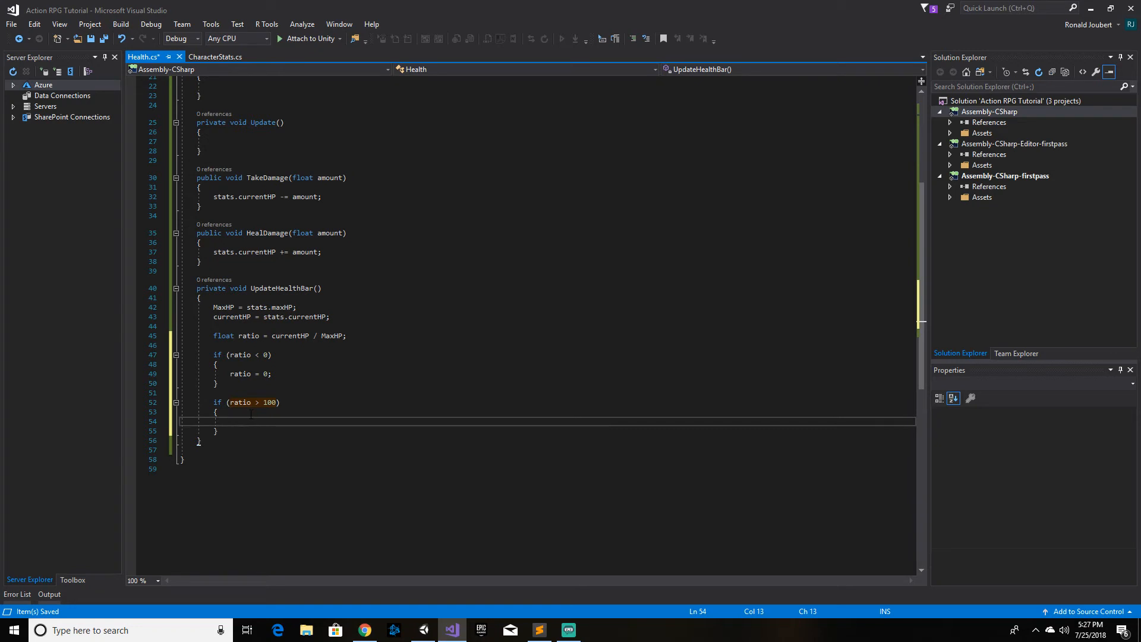
text(ratio = 100;)
Step: After the ratio > 100 block, begin a new statement with healthBar.rectTransform.localScale
scroll(256, 411, down, 1)
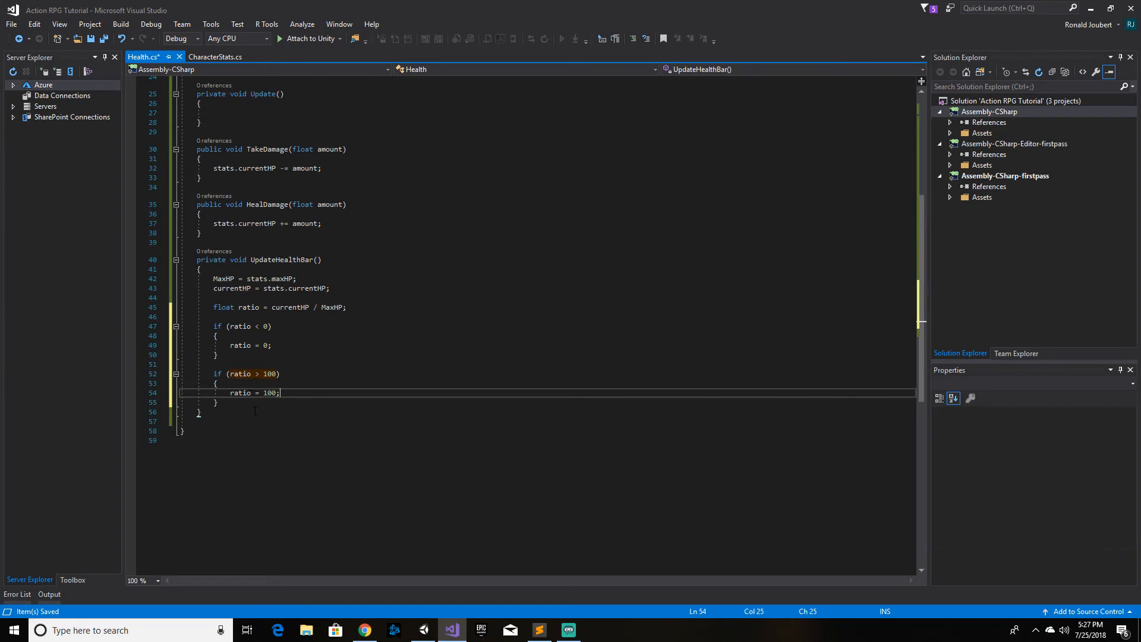
click(250, 404)
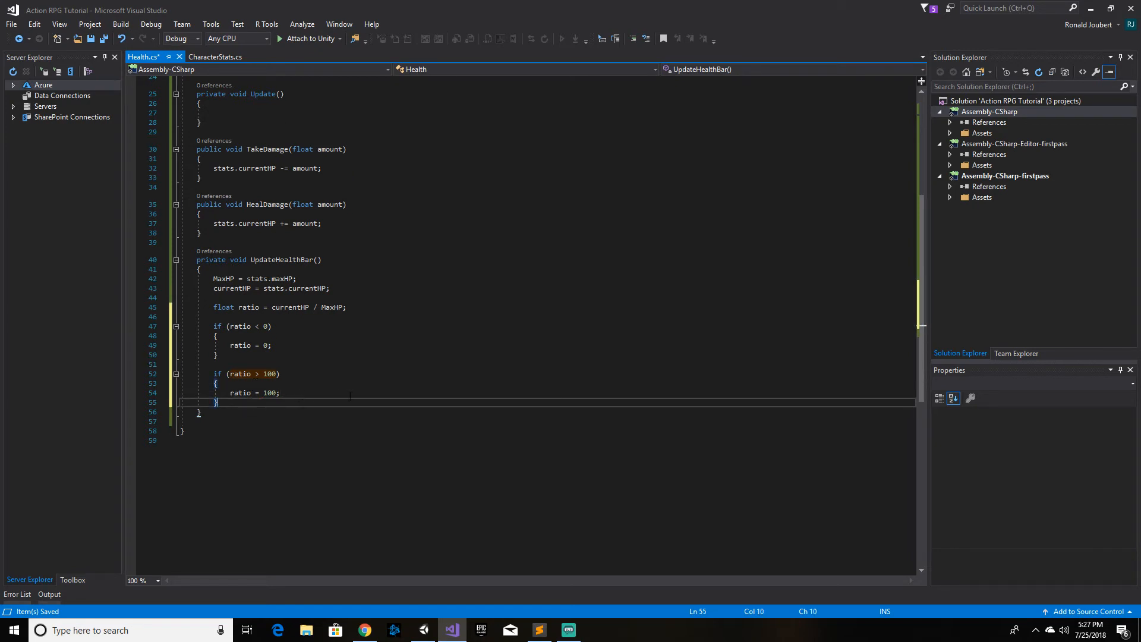
key(Return)
key(Return)
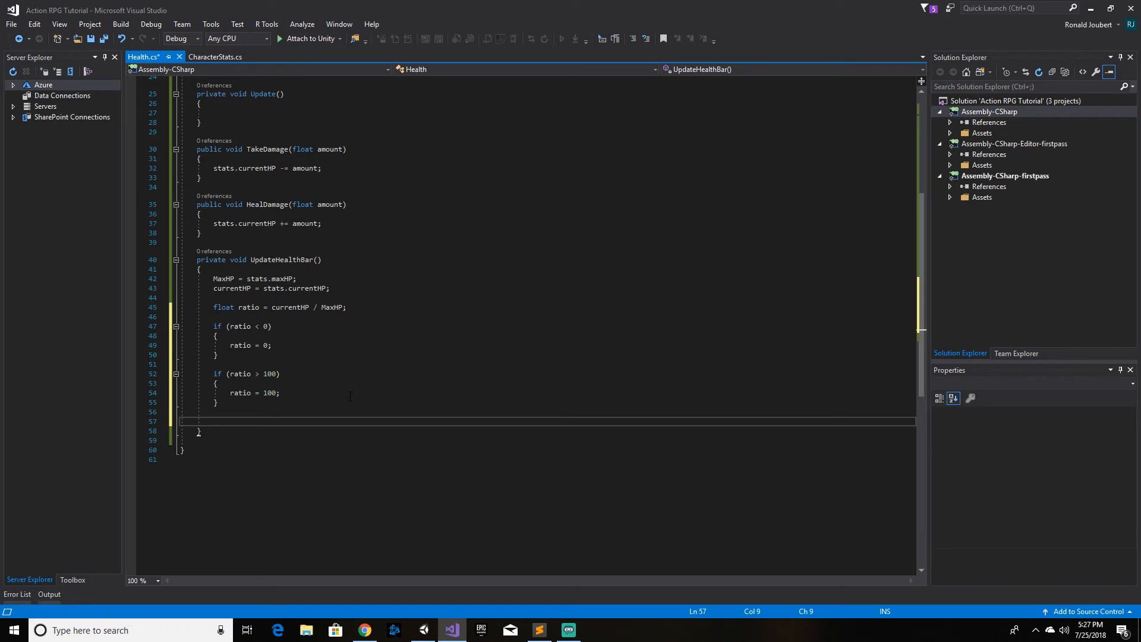
text(heat)
key(BackSpace)
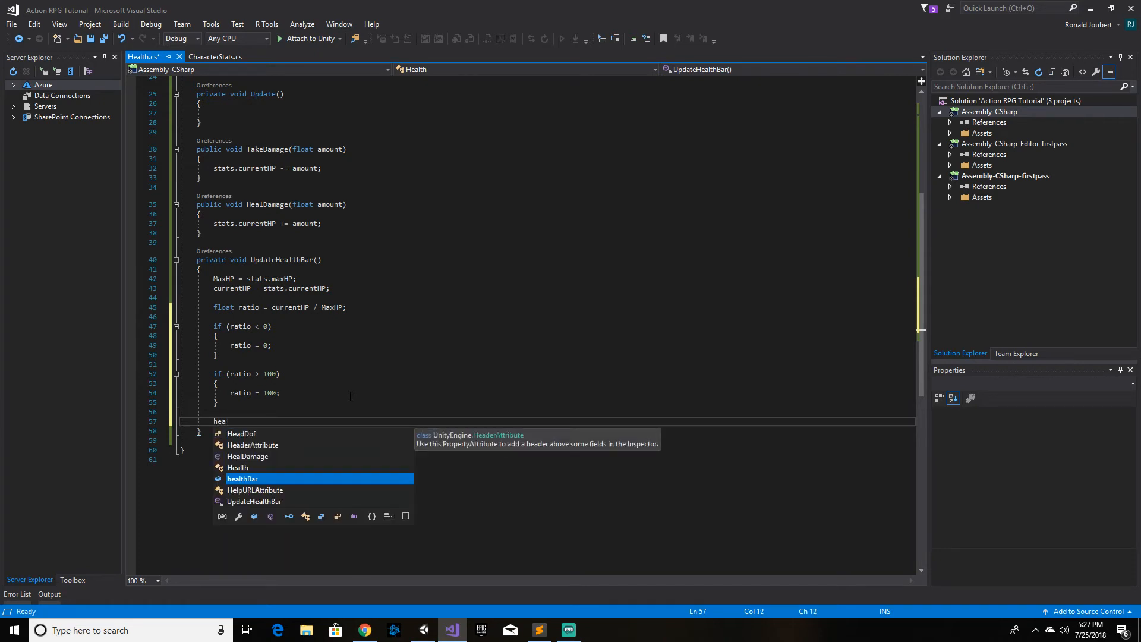
key(Tab)
text(.)
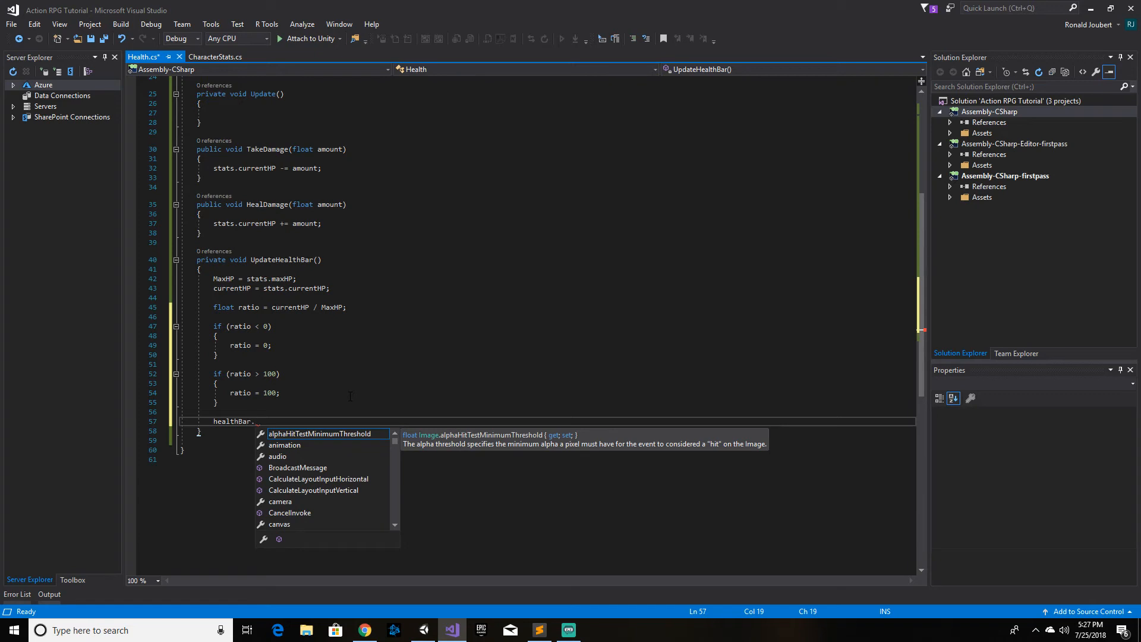
text(REX)
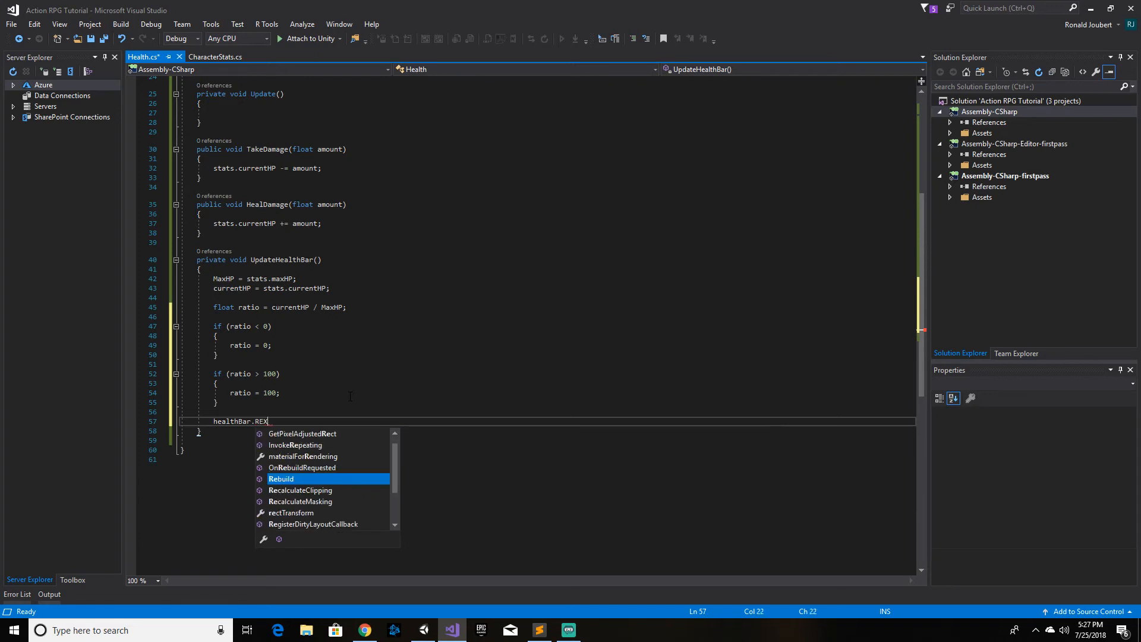
key(BackSpace)
key(BackSpace)
key(BackSpace)
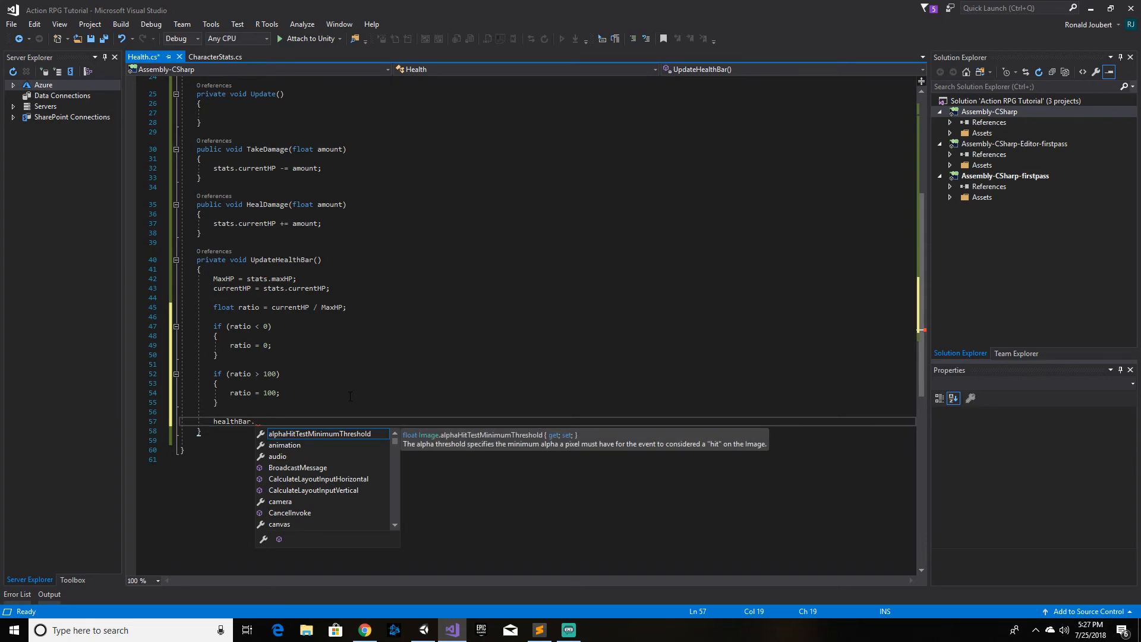
text(rectTransform)
key(Tab)
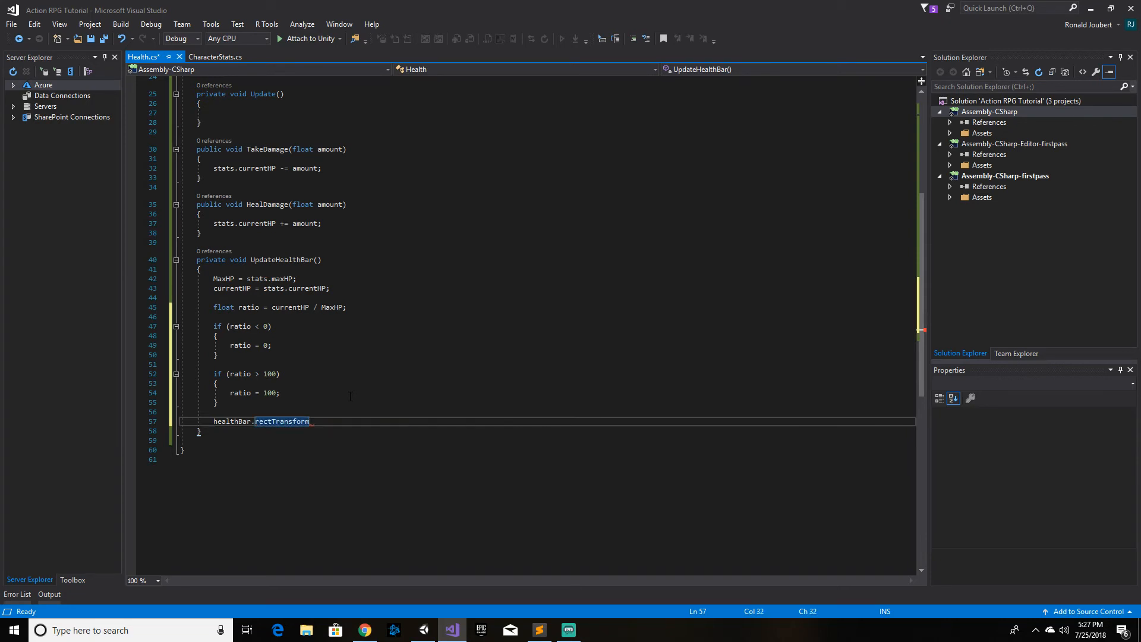
text(.lo)
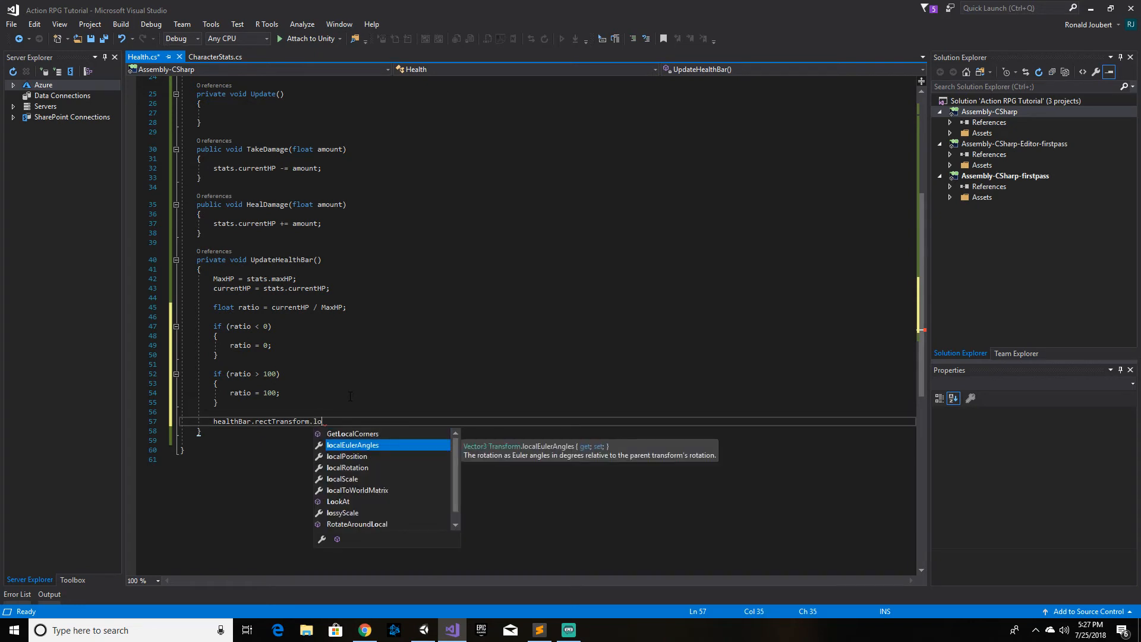
text(calS)
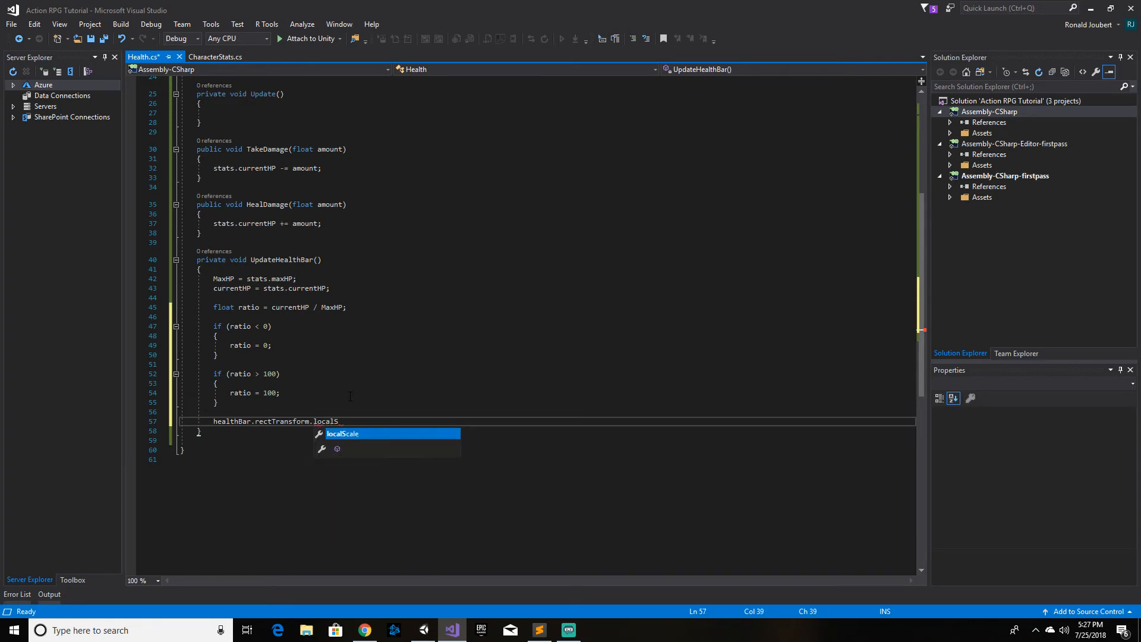
text(cale)
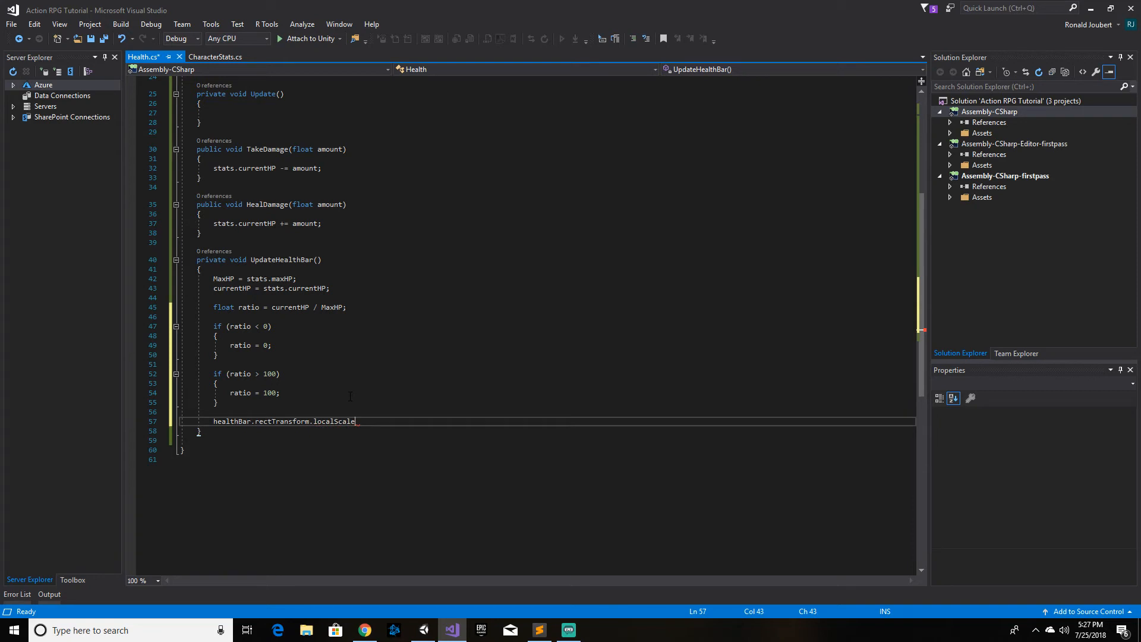
Step: Complete the localScale statement in UpdateHealthBar with = new Vector3(ratio, 1, 1); and save the script
text( = ner)
key(BackSpace)
key(BackSpace)
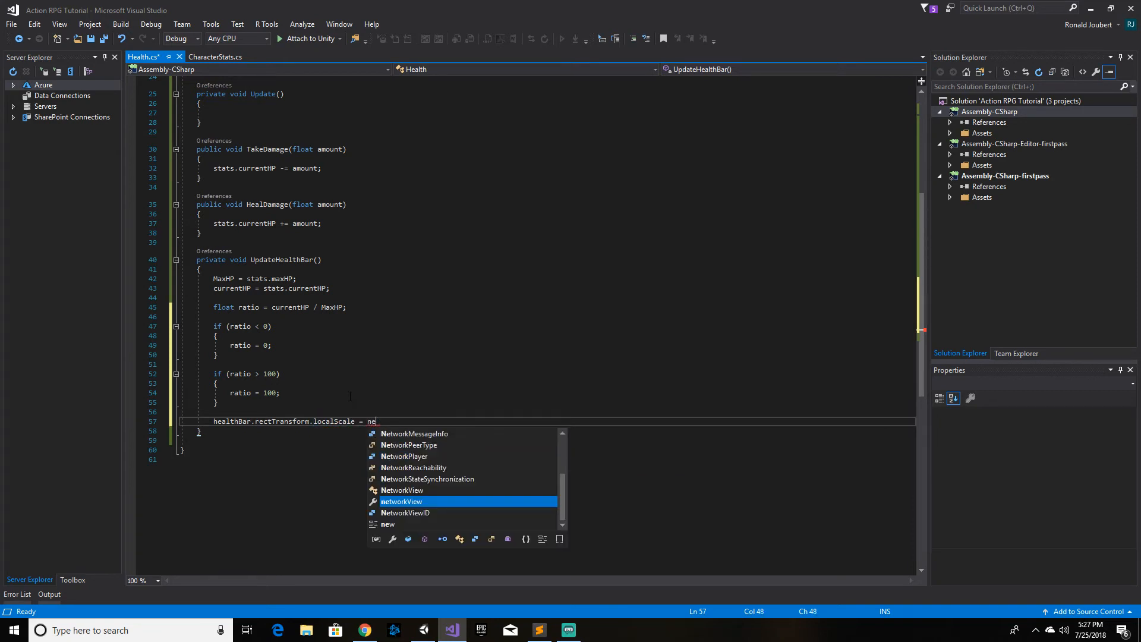
text(ew)
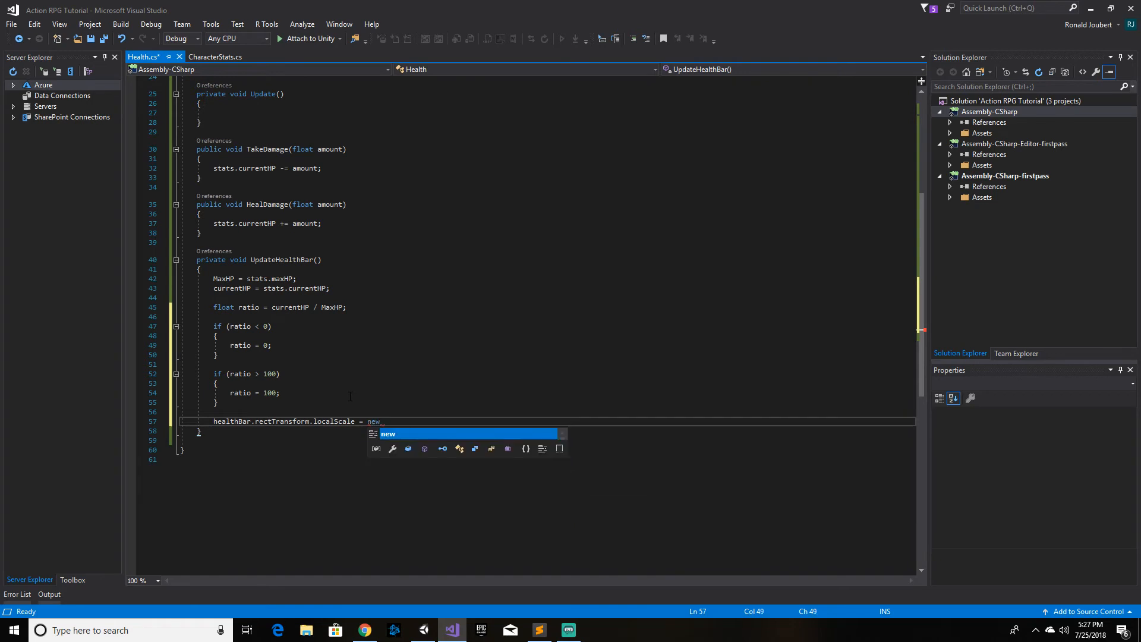
text( Vector3)
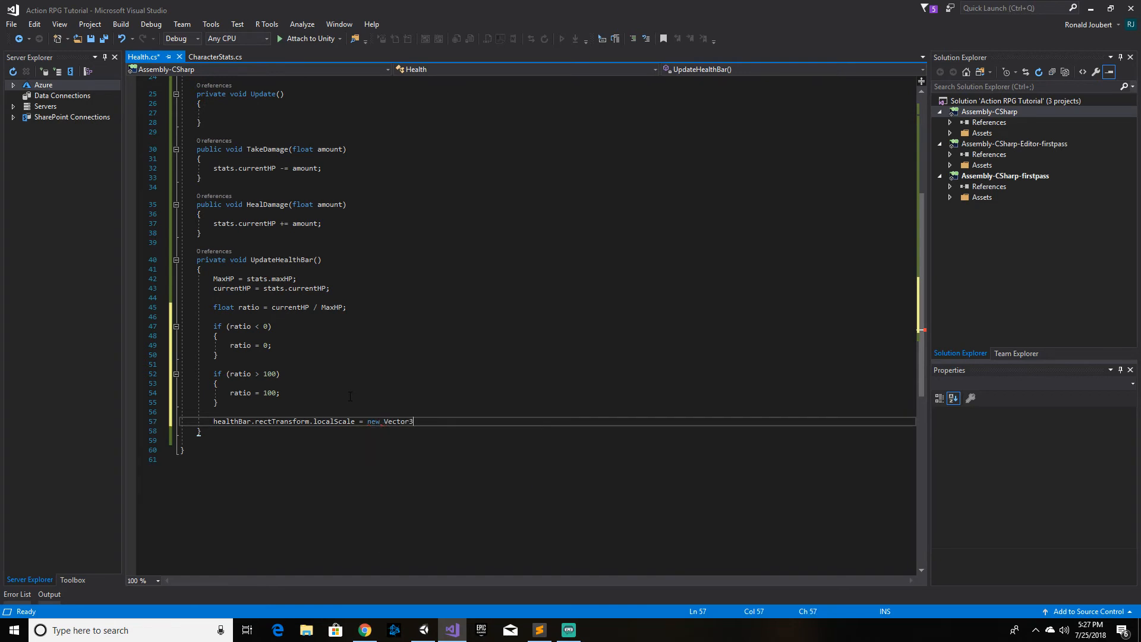
text((ratio)
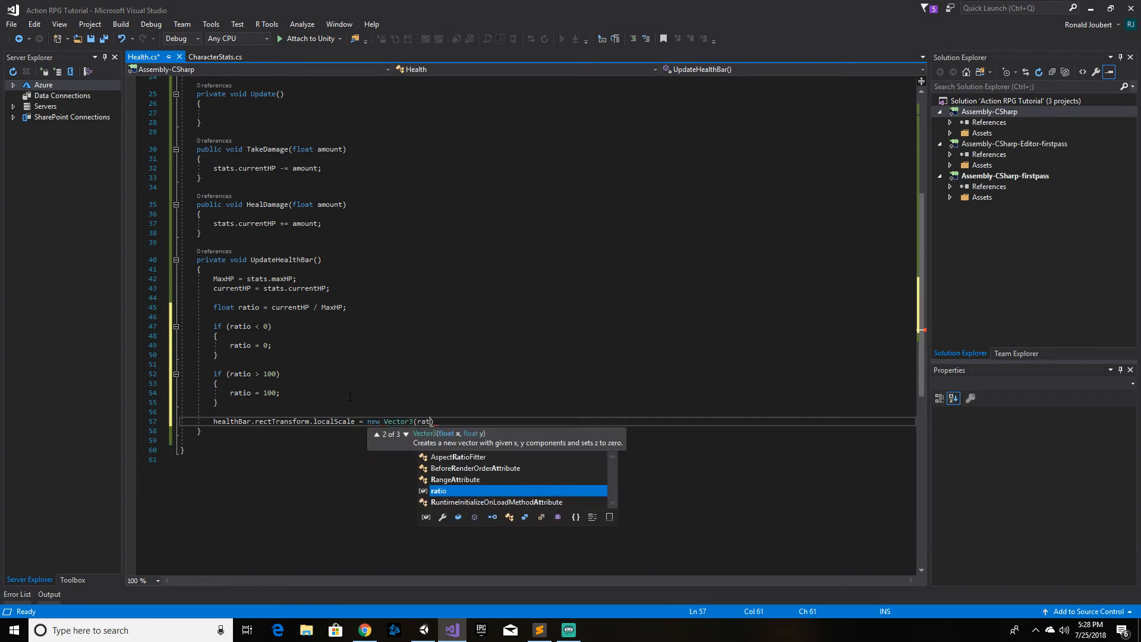
key(Escape)
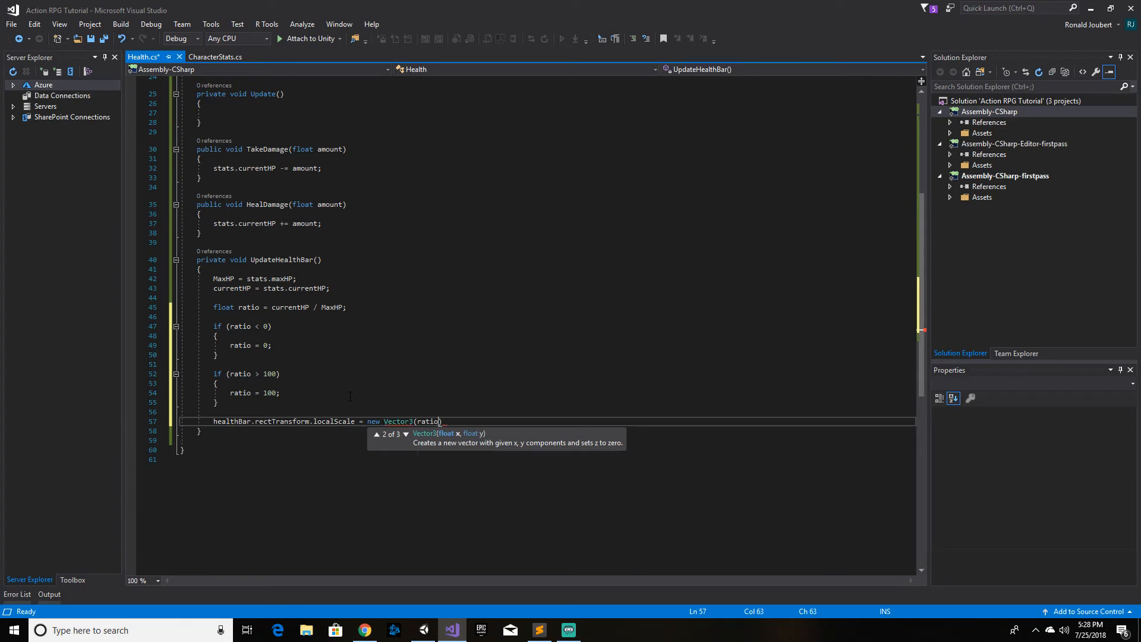
text(, 1, 1)
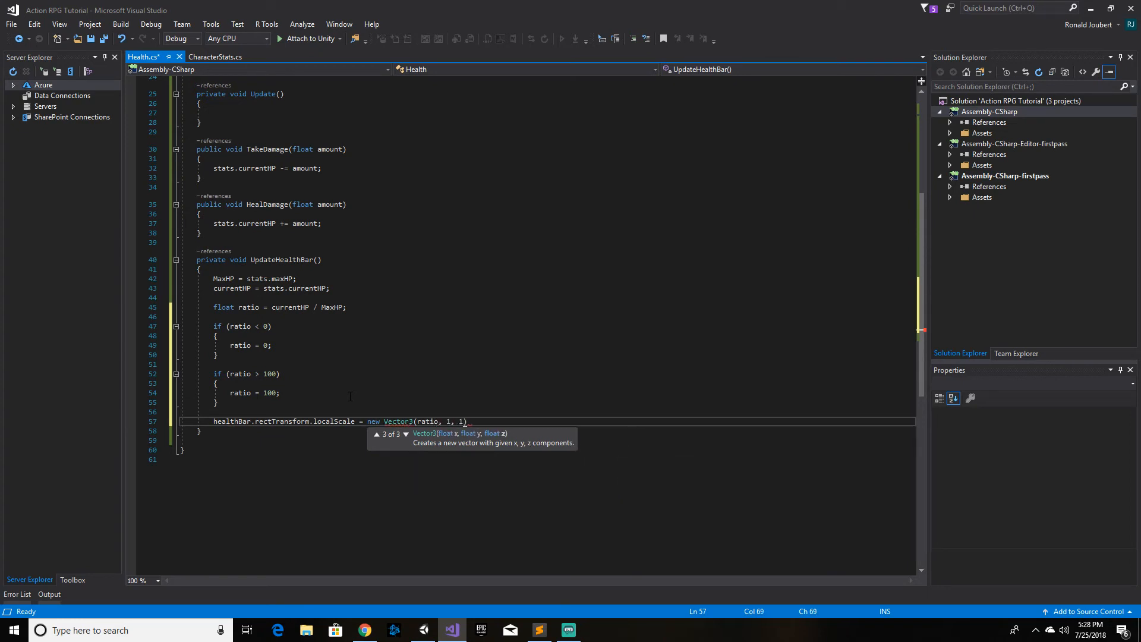
text())
text(;)
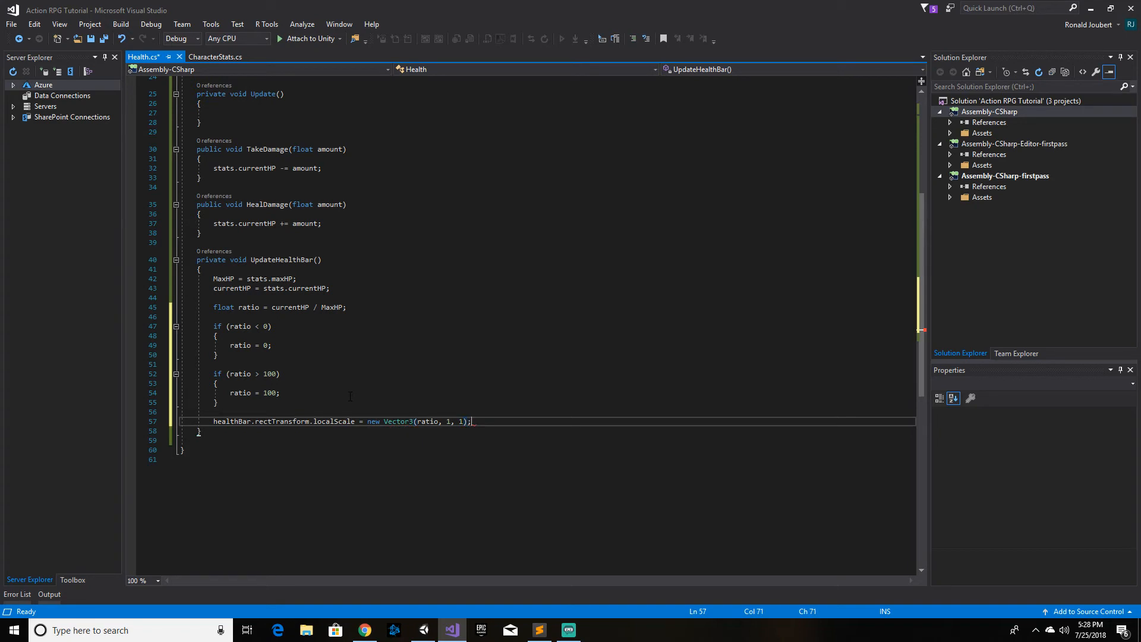
key(ctrl+s)
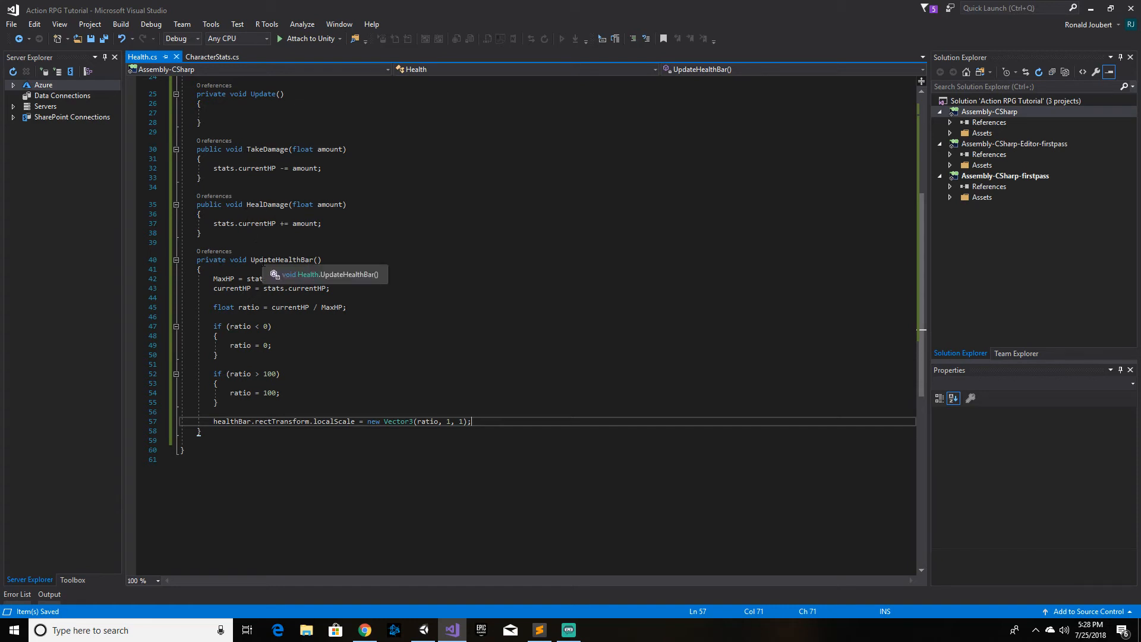
Step: In TakeDamage, add an UpdateHealthBar(); call on a new line below stats.currentHP -= amount;
click(338, 168)
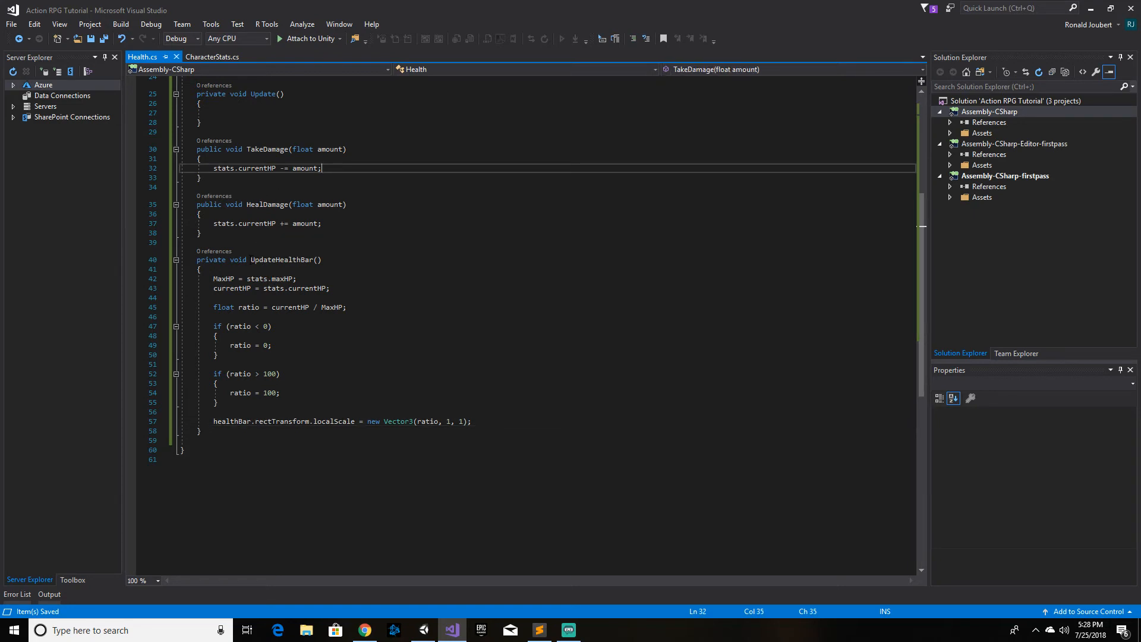
drag(251, 260, 324, 262)
key(ctrl+c)
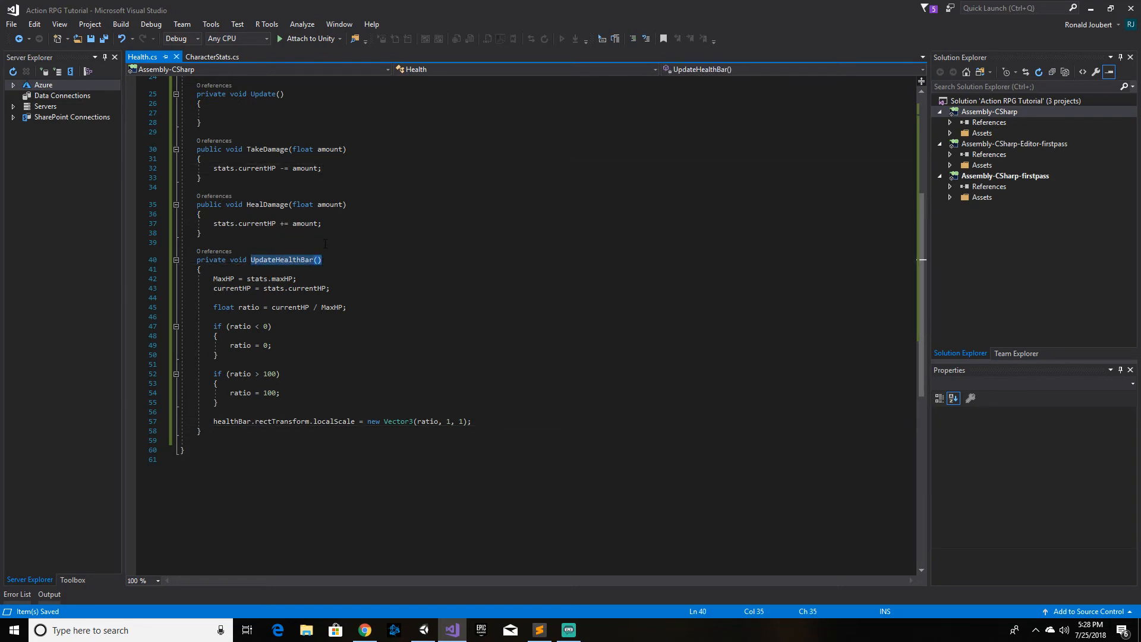
click(333, 169)
key(Return)
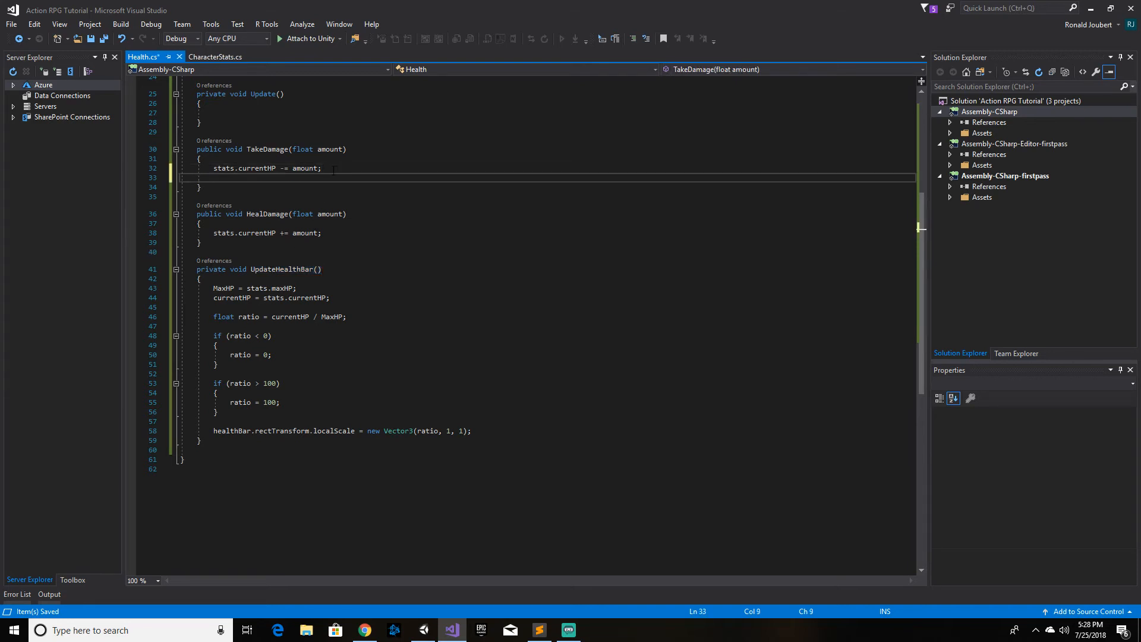
key(ctrl+v)
text(;)
Step: In HealDamage, add an UpdateHealthBar(); call below stats.currentHP += amount; and save the script
click(329, 233)
key(Return)
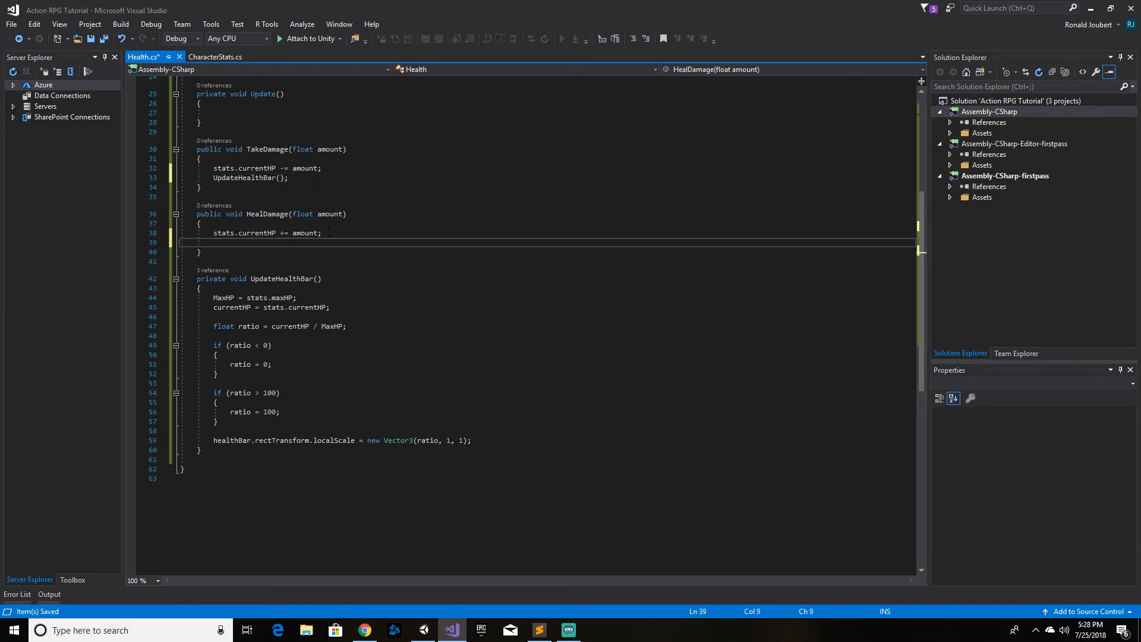
key(ctrl+v)
text(;)
key(ctrl+s)
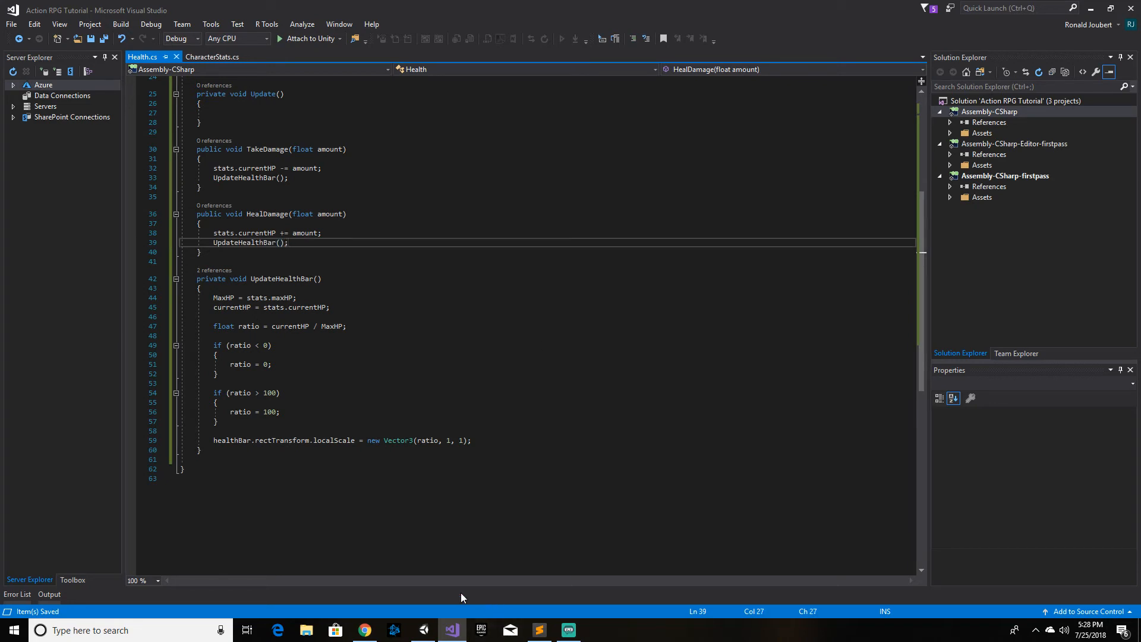
Step: Switch to Unity and open a File Explorer window, moving it aside to keep the Project assets reachable
click(425, 632)
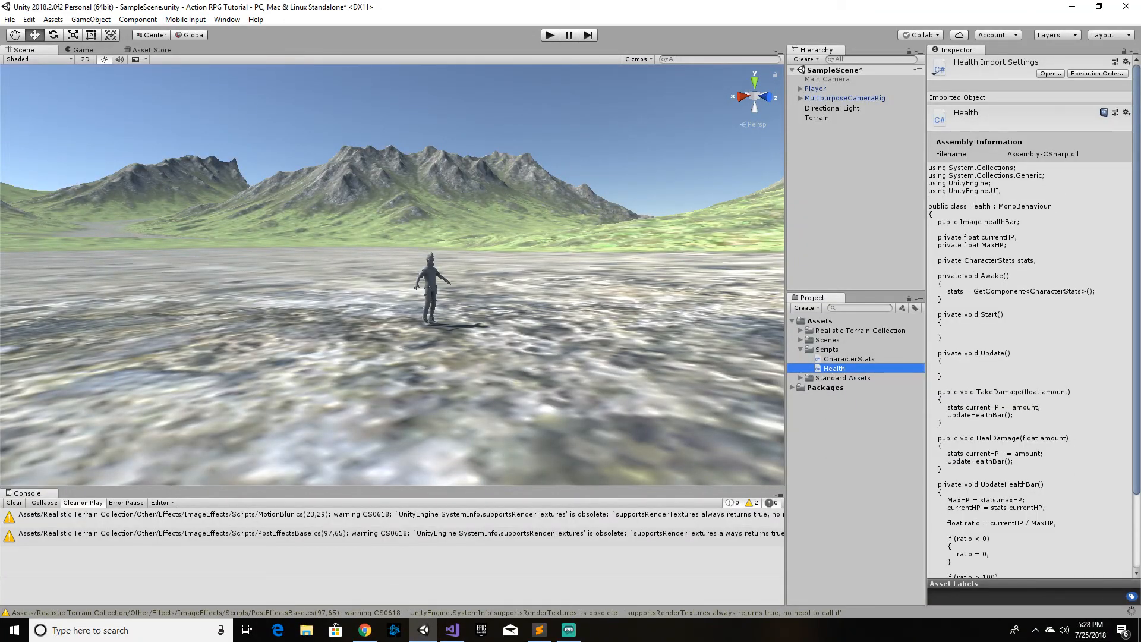
click(306, 630)
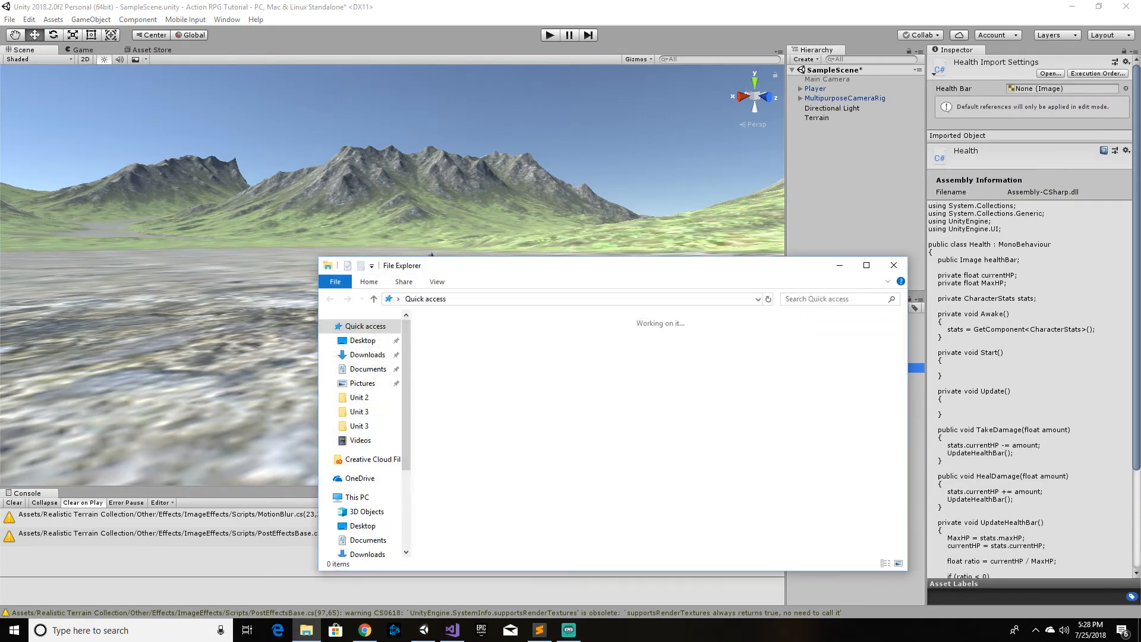
drag(563, 273, 1140, 291)
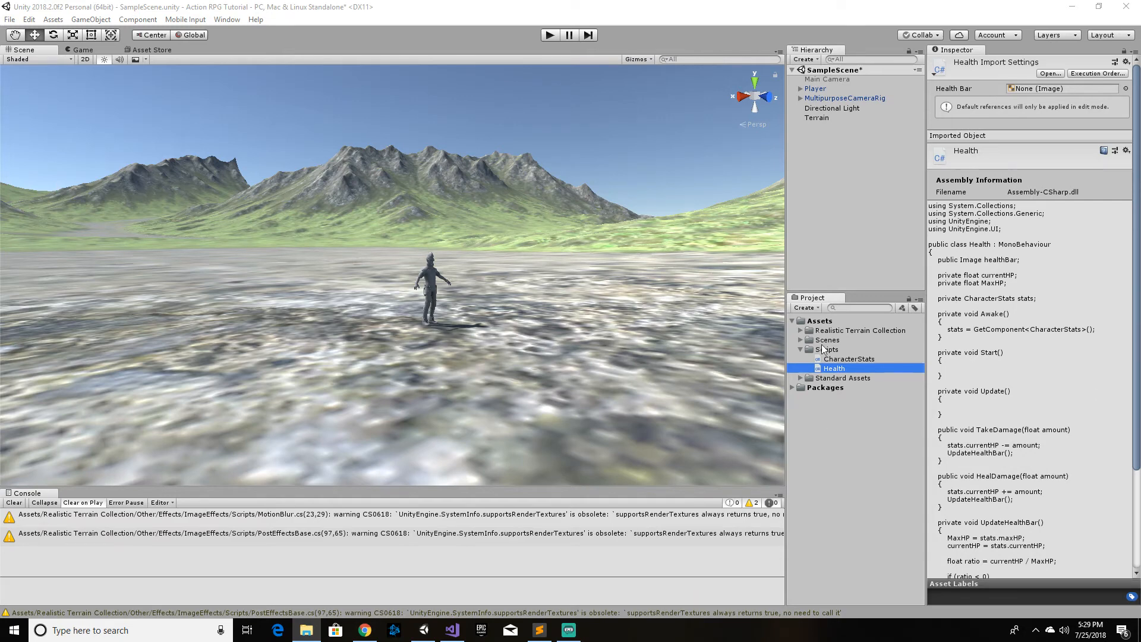
Step: Create a folder named Art under Assets and import the bar and bar2 files into it from File Explorer
right_click(824, 321)
mouse_move(882, 328)
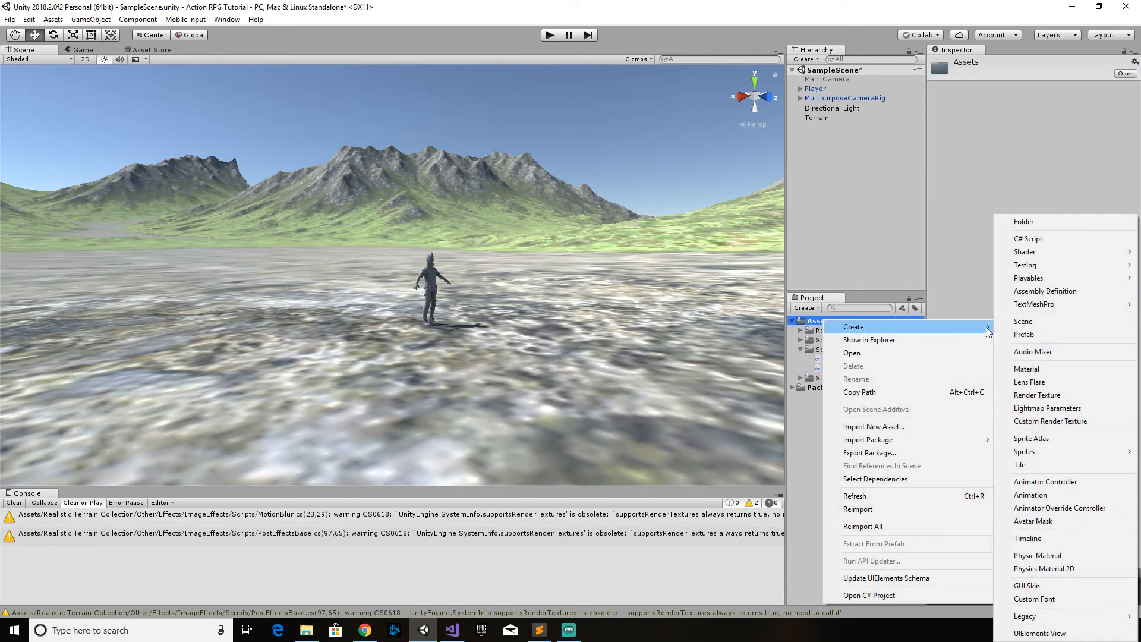
click(1048, 218)
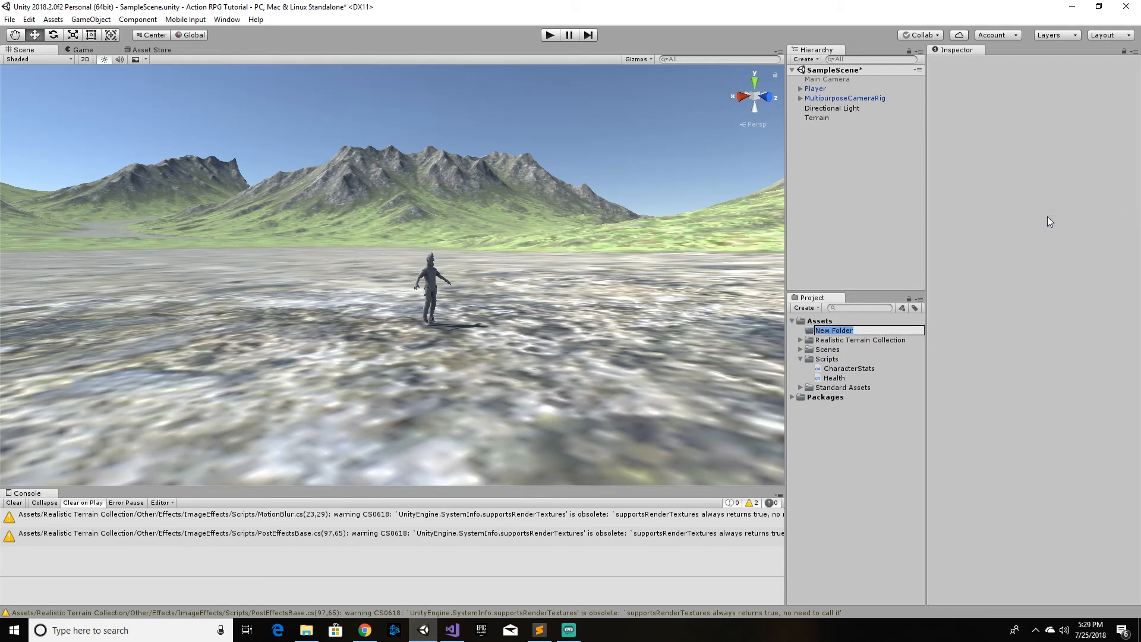
text(Art)
key(Return)
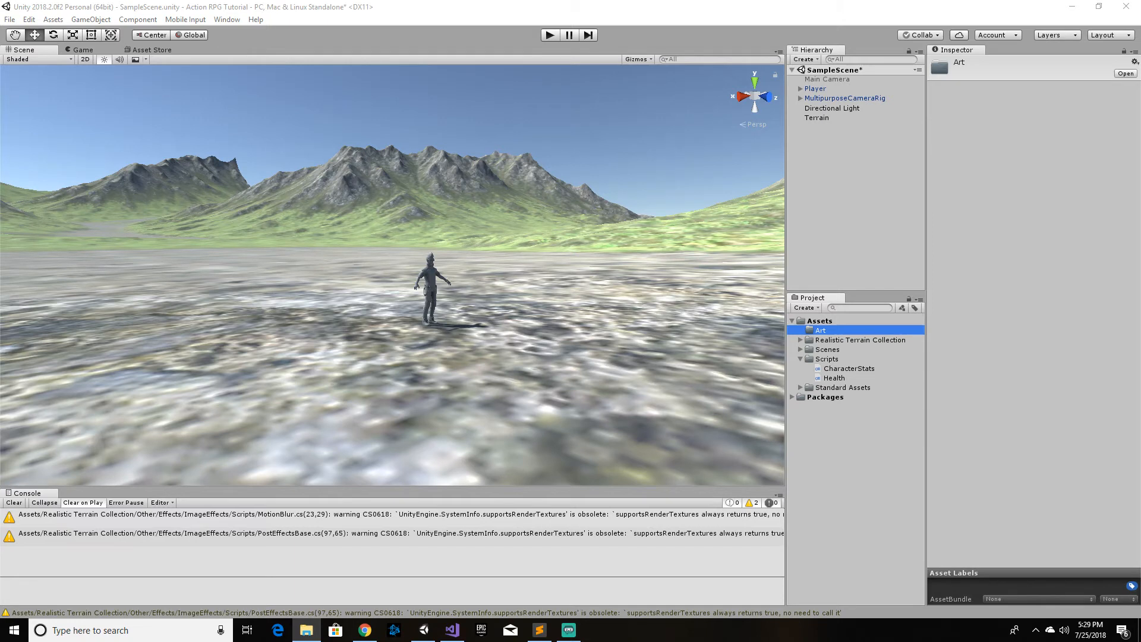
drag(956, 367, 828, 332)
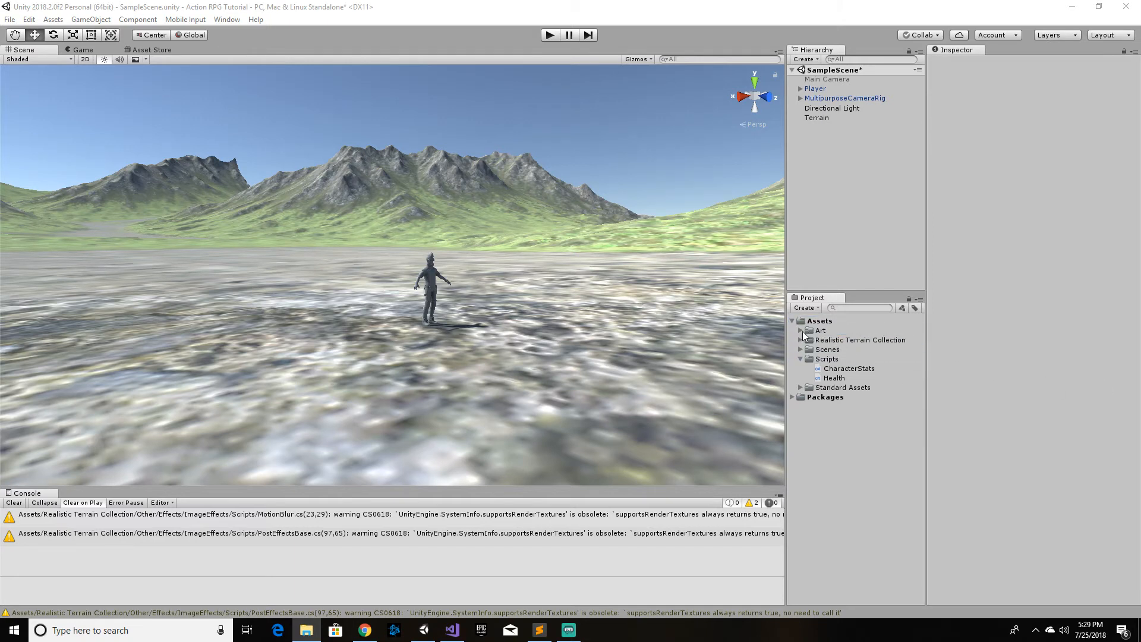
click(800, 330)
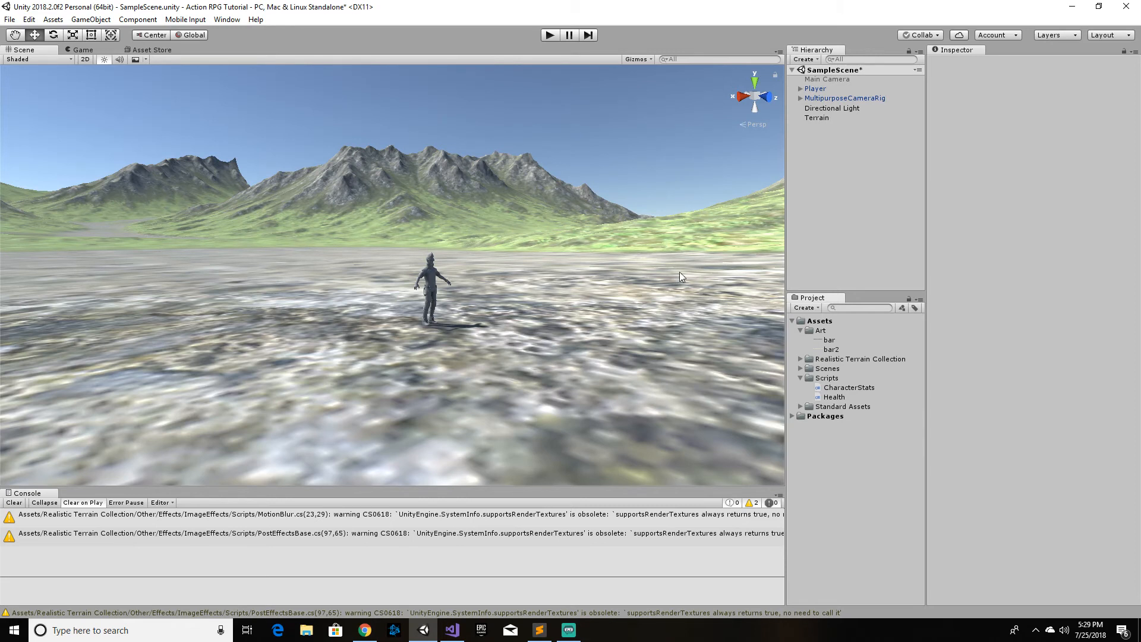
Step: Add a UI Image to the SampleScene hierarchy
right_click(814, 149)
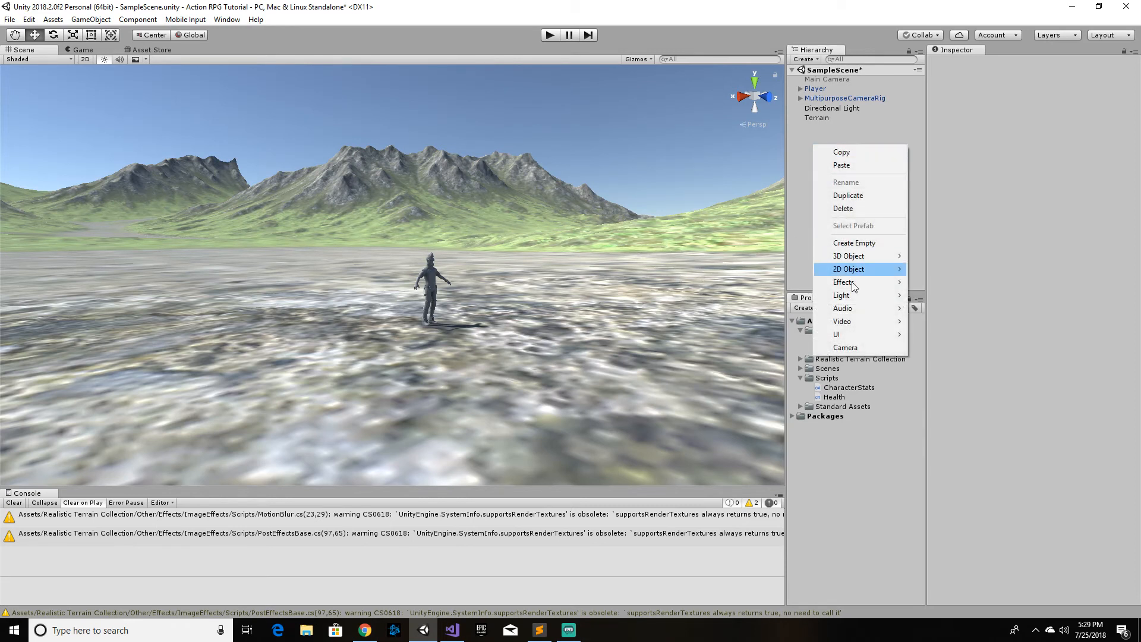
mouse_move(855, 336)
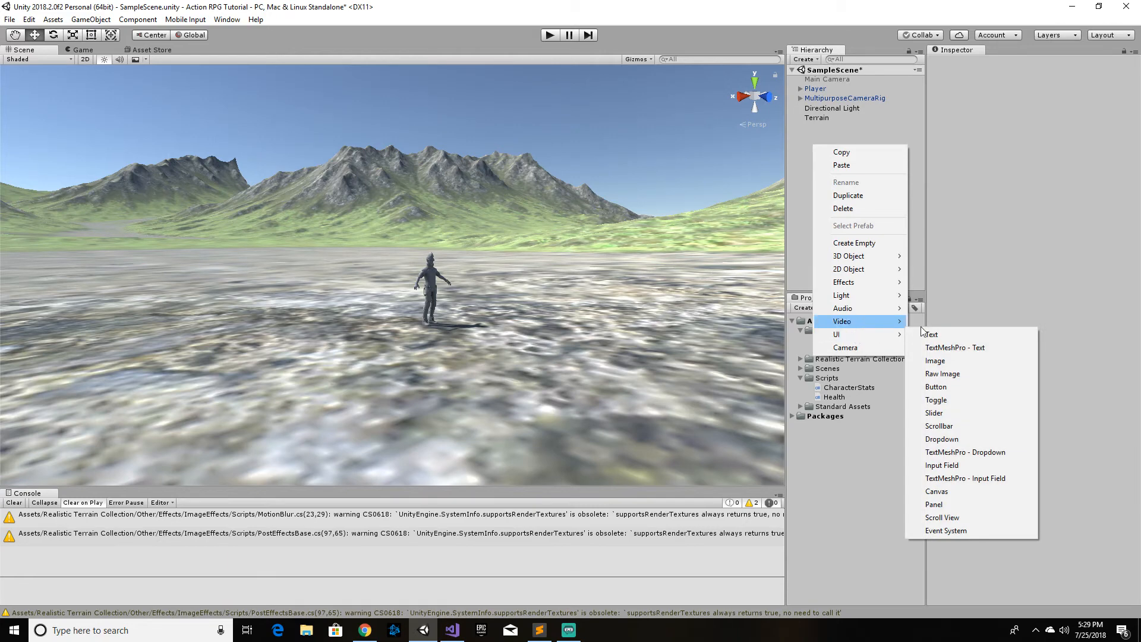
click(950, 361)
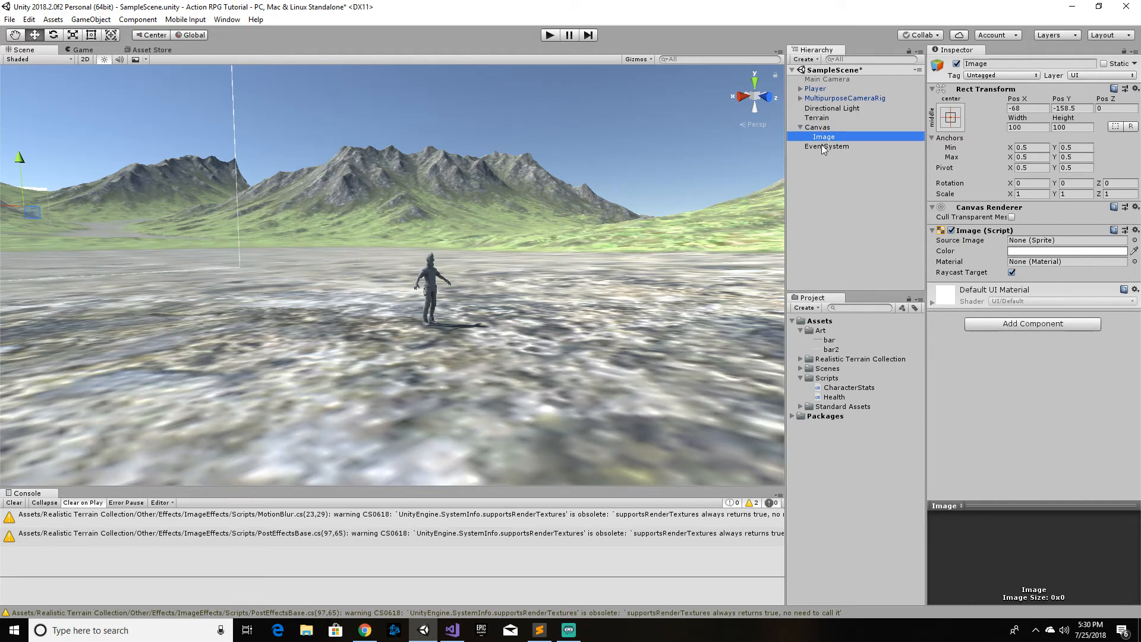
Step: Set the Scene view to 2D and frame the whole Canvas in it
click(85, 60)
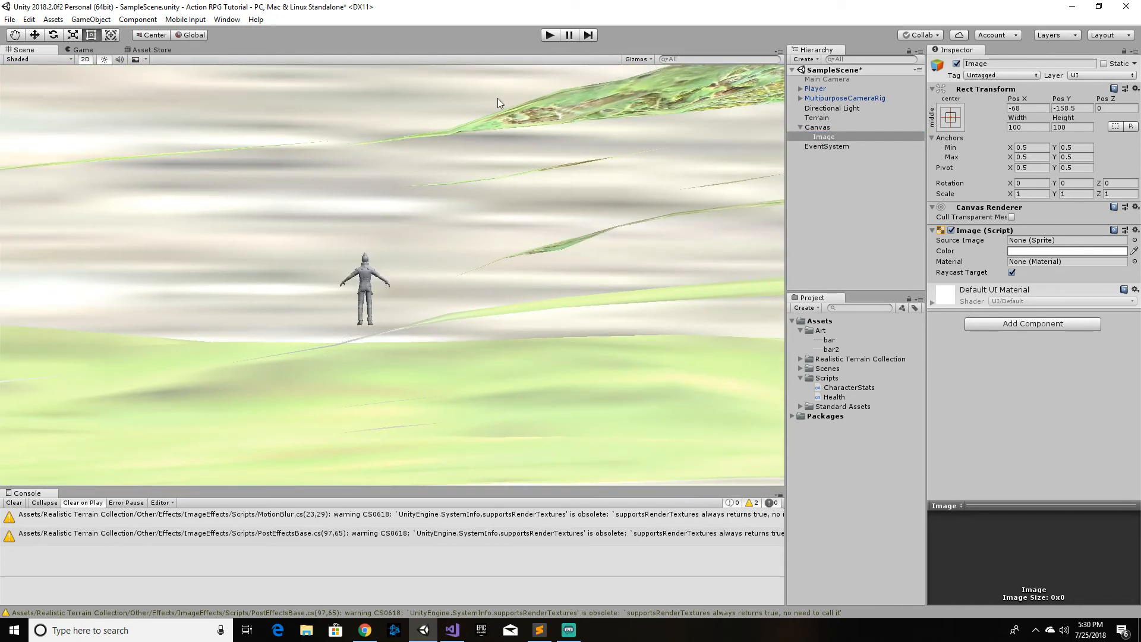
double_click(818, 128)
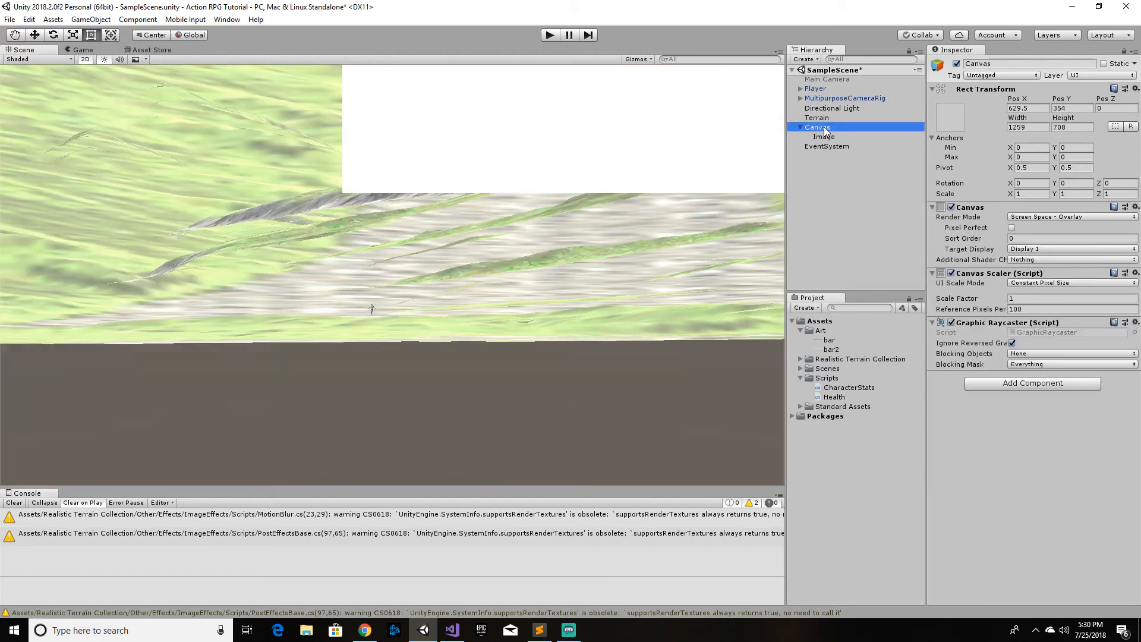
scroll(396, 304, up, 8)
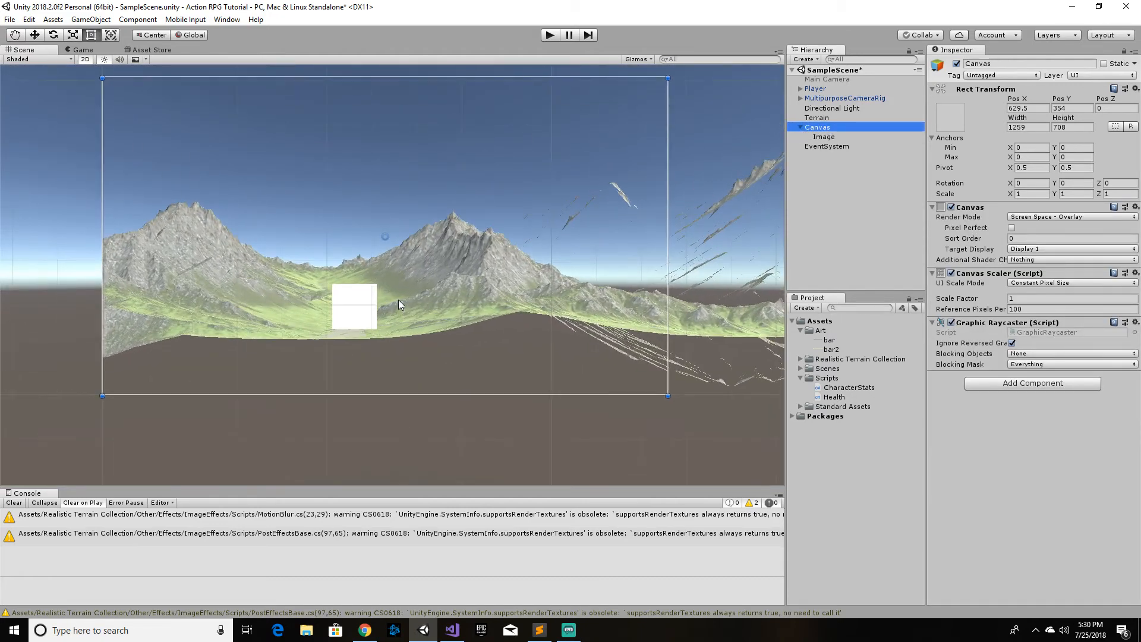
mouse_move(398, 301)
middle_down()
mouse_move(388, 321)
mouse_move(418, 311)
middle_up()
scroll(387, 320, up, 2)
scroll(418, 310, up, 1)
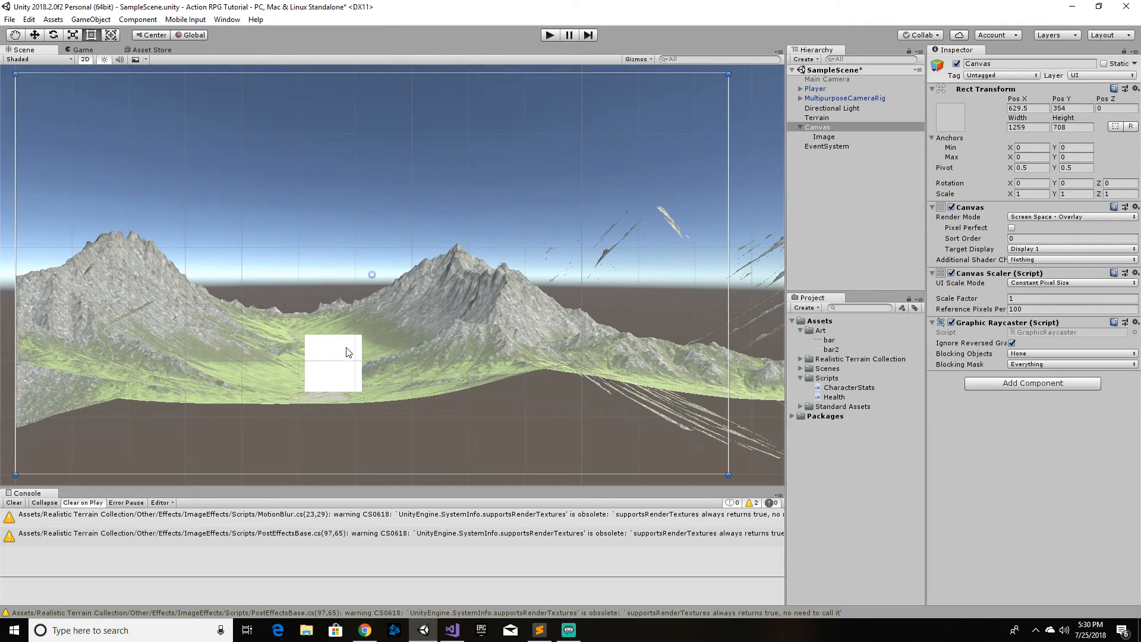
Step: Rename the Image object under Canvas to HealthBar
click(835, 140)
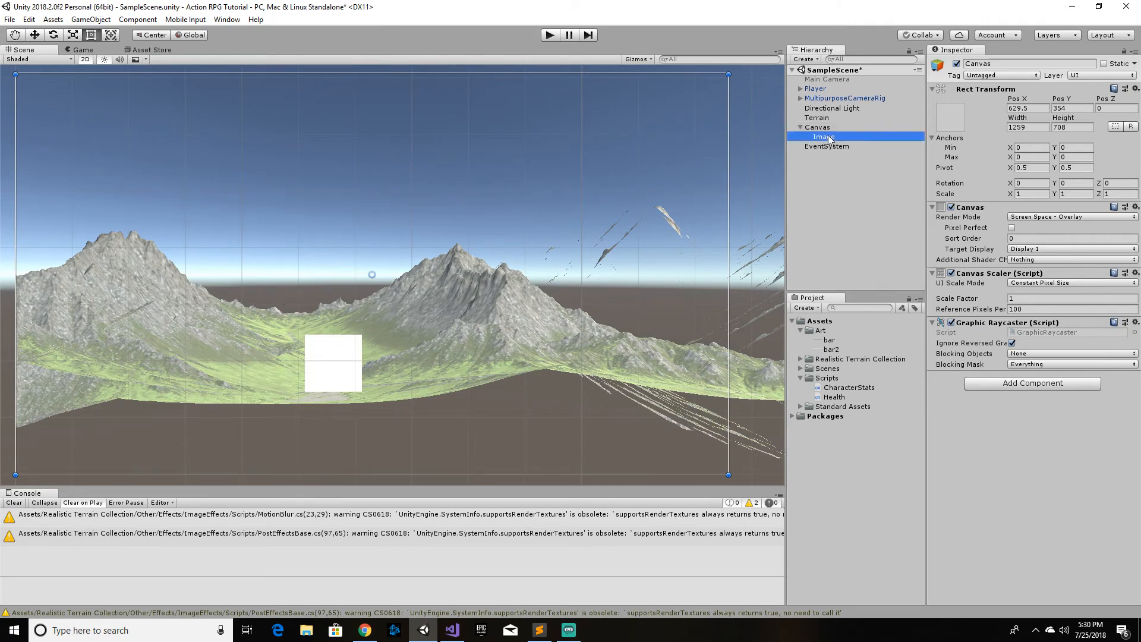
click(839, 137)
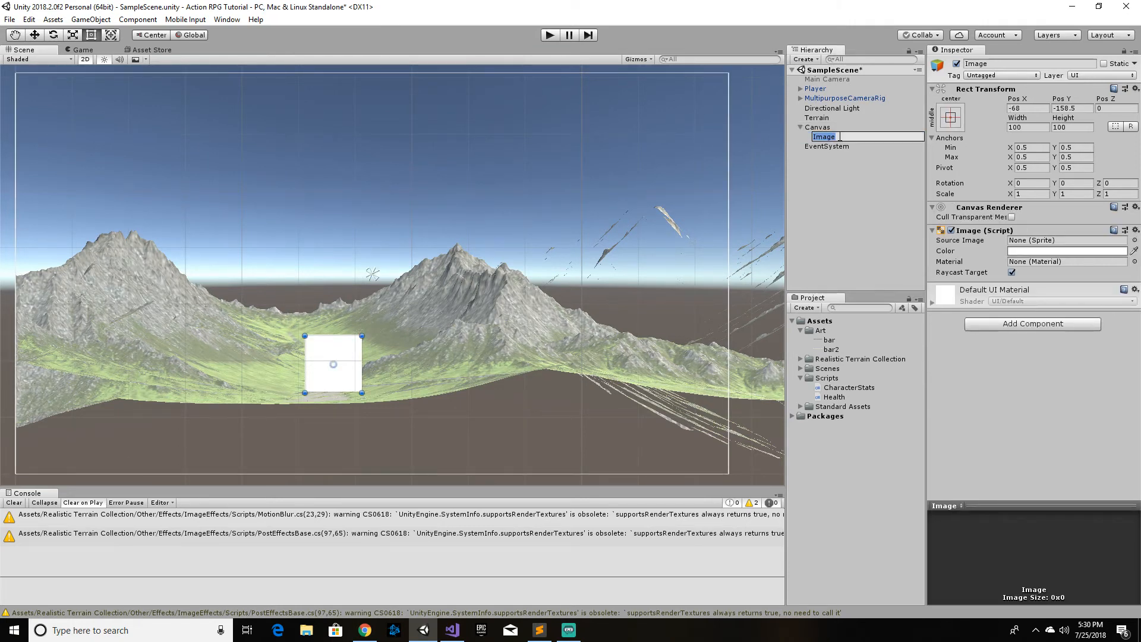
text(HealthBar)
key(Return)
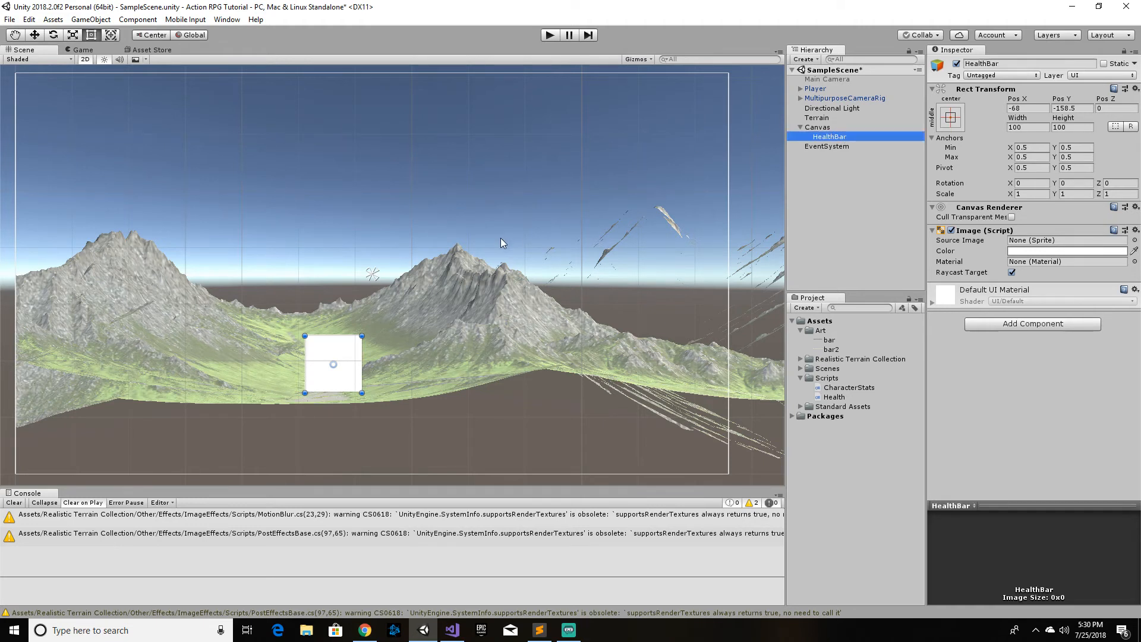
Step: Move the HealthBar image to the canvas's upper-left corner and reshape it into a thin bar about 230 wide and 24 high
mouse_move(346, 344)
mouse_down()
mouse_move(197, 179)
mouse_move(66, 93)
mouse_move(98, 94)
mouse_up()
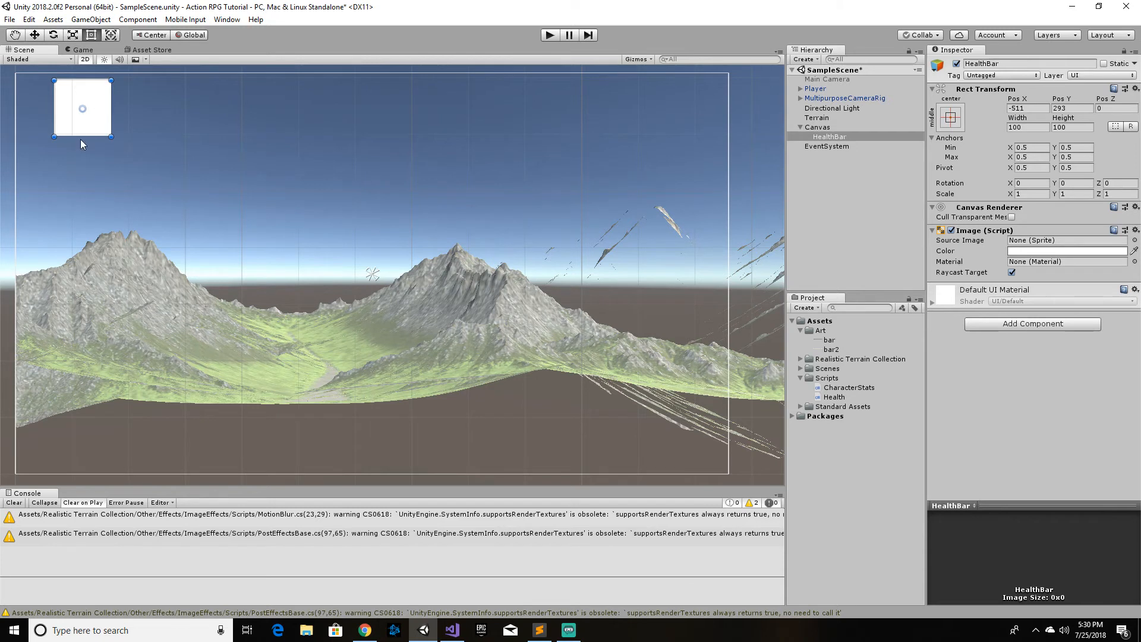
mouse_move(85, 137)
mouse_down()
mouse_move(93, 94)
mouse_move(186, 89)
mouse_up()
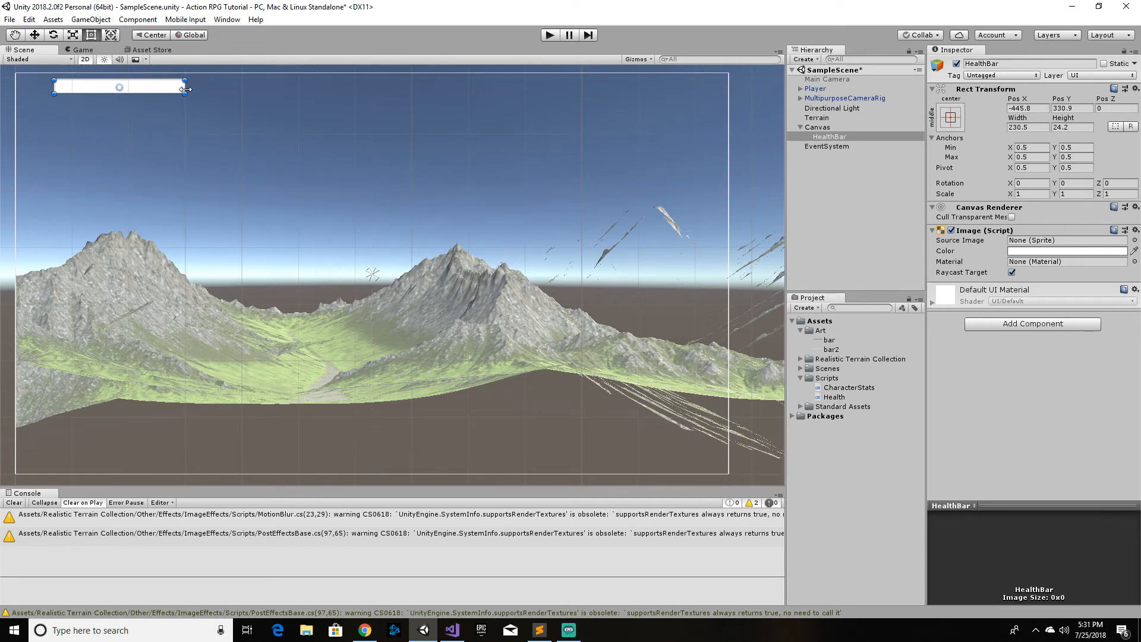
Step: Set the HealthBar image's height to 30 and its width to 240
click(1077, 126)
text(30)
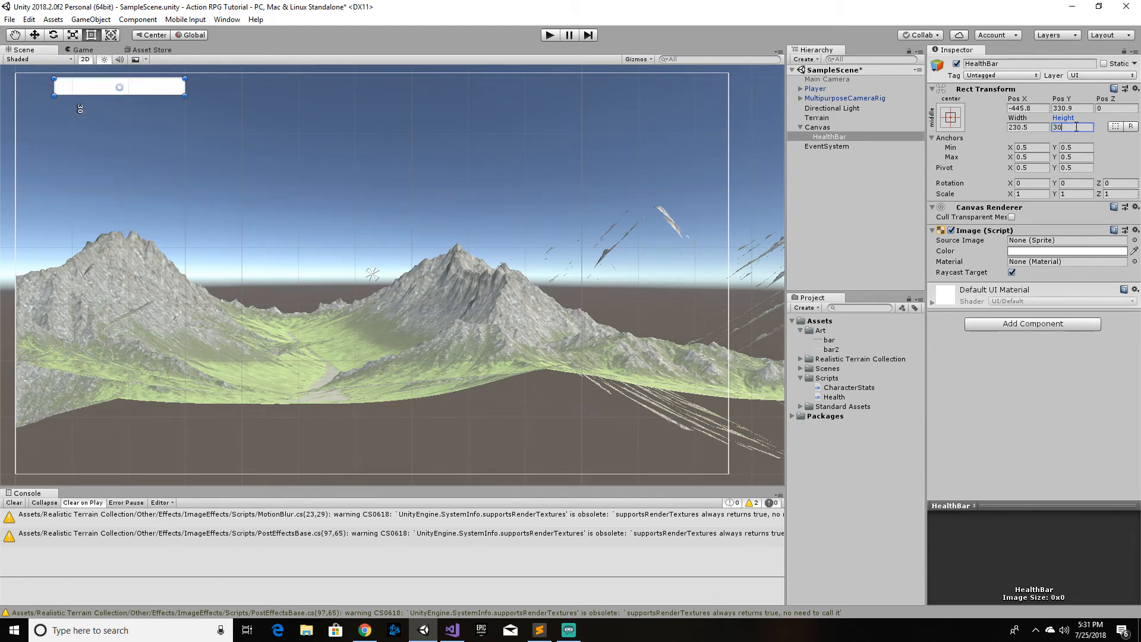
click(1029, 128)
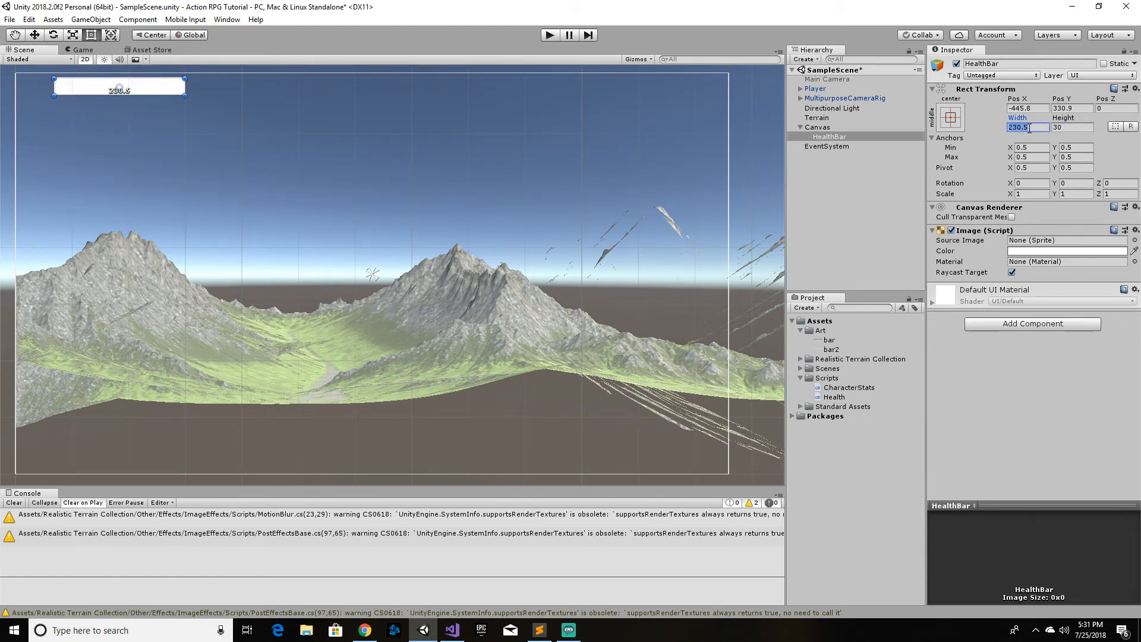
text(240)
Step: Change the bar texture's type in the Art folder to Sprite (2D and UI) and apply the import settings
mouse_move(830, 340)
mouse_down()
mouse_move(986, 280)
mouse_move(1039, 239)
mouse_move(837, 343)
mouse_up()
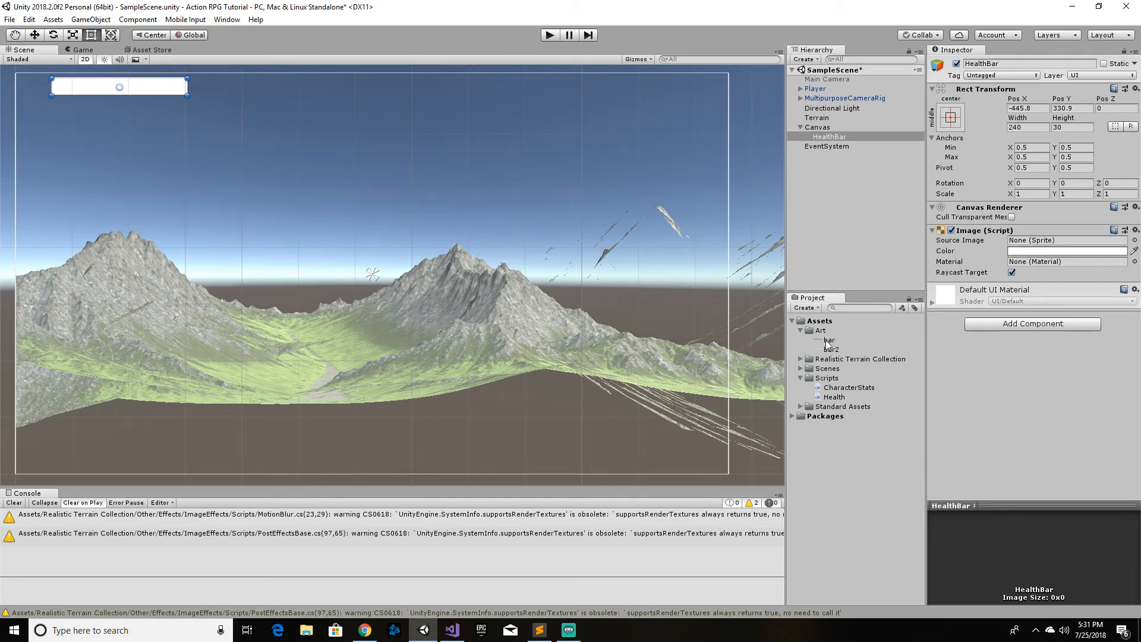
click(826, 342)
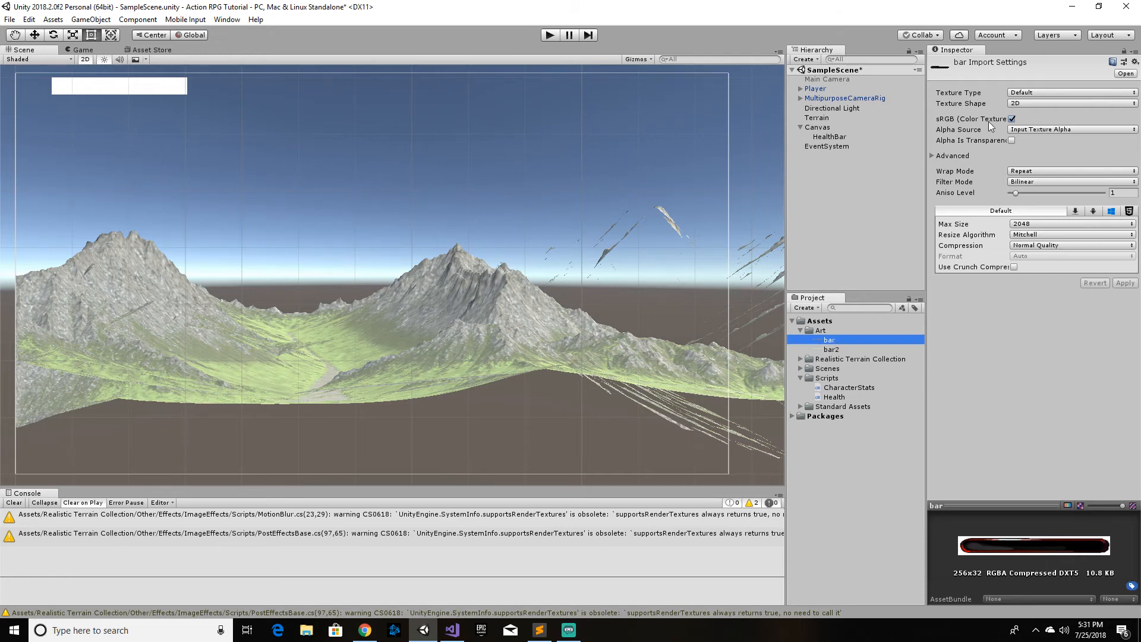
click(1070, 93)
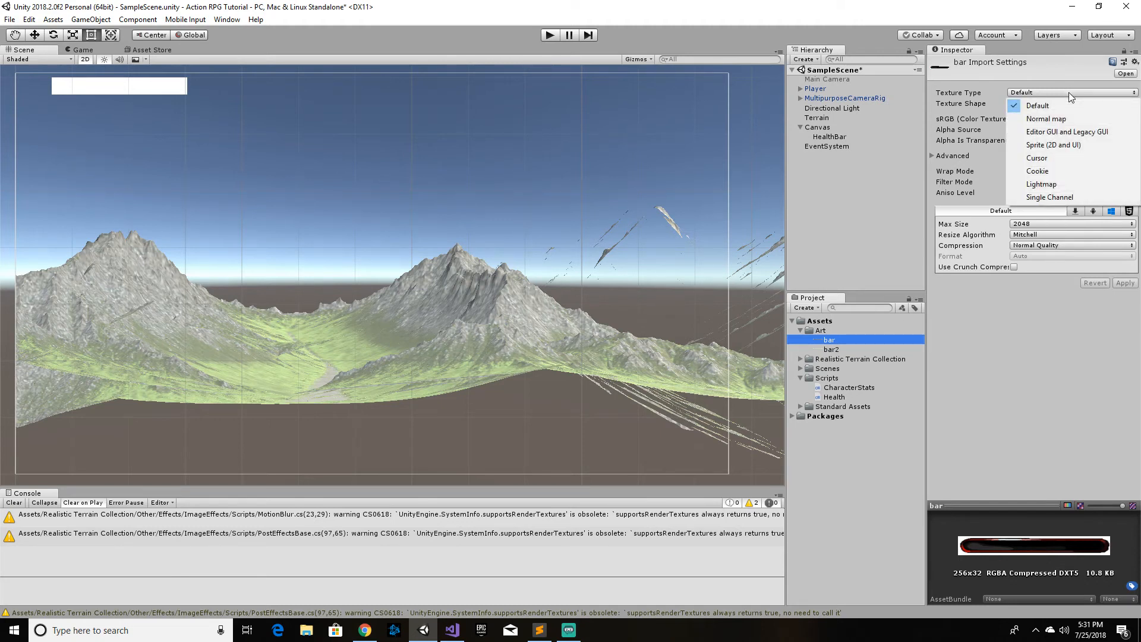
click(1062, 146)
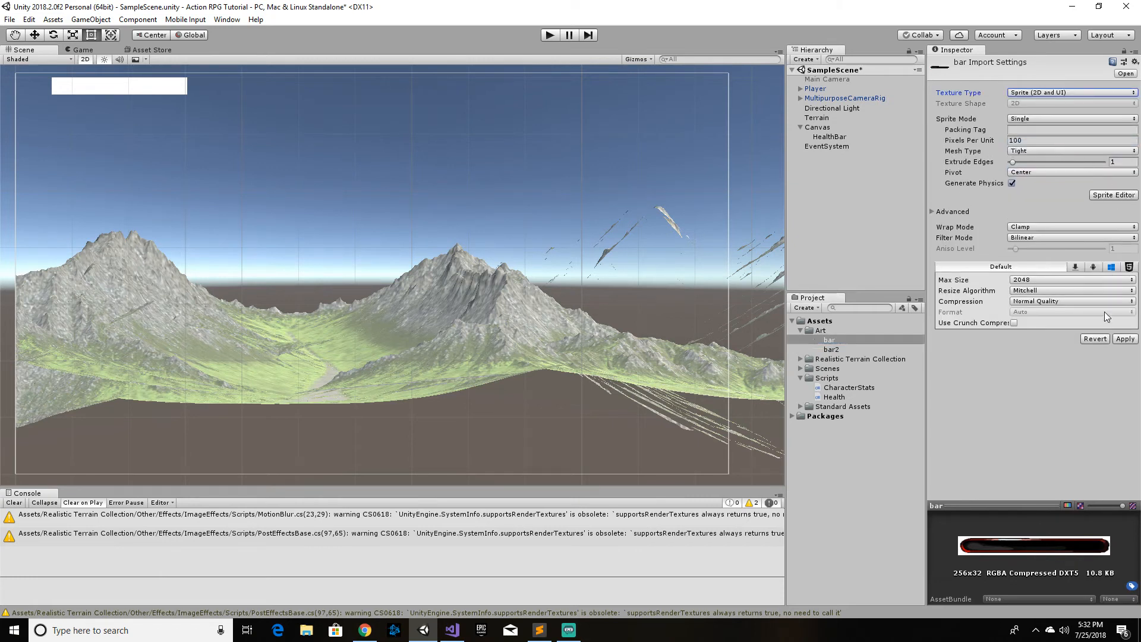
click(1125, 339)
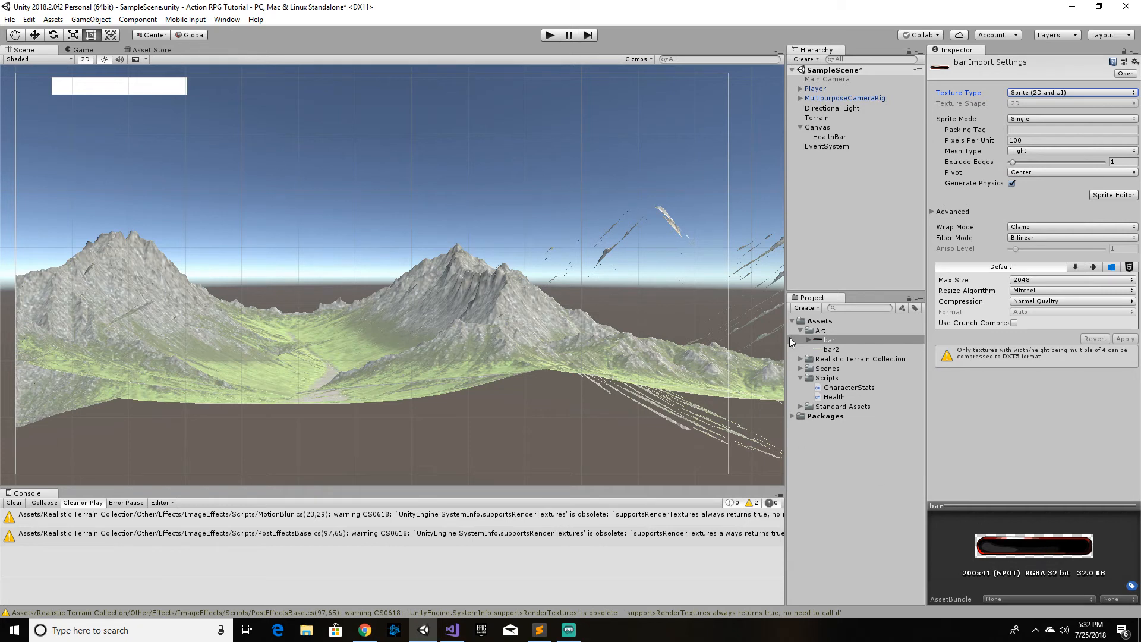
Step: Convert the bar2 texture to the Sprite (2D and UI) type and apply the change
click(830, 351)
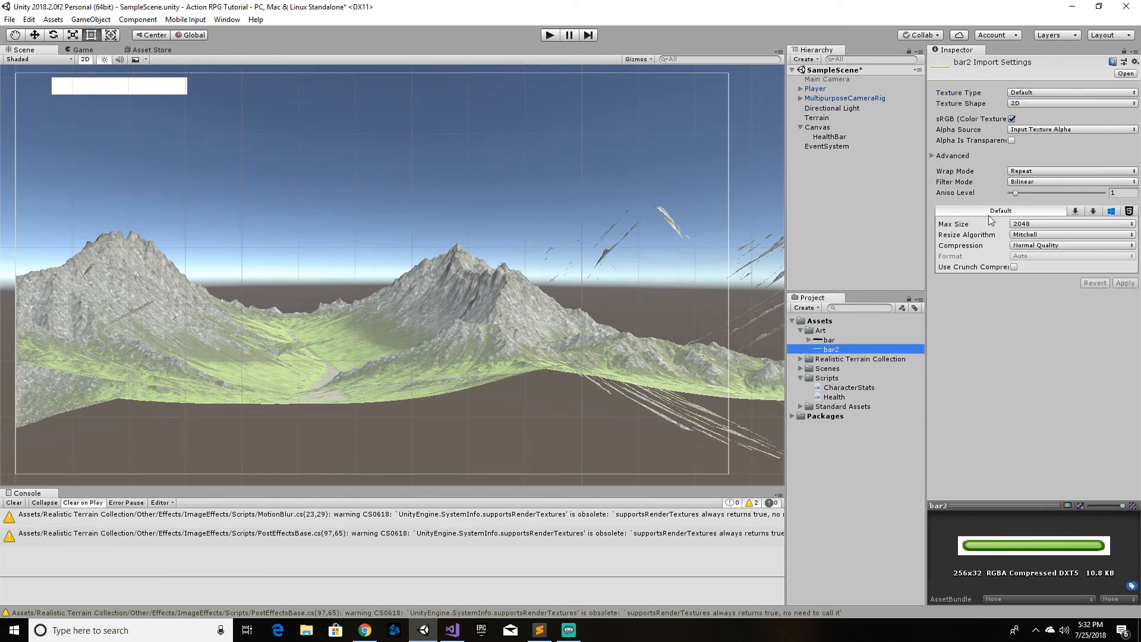
click(1041, 92)
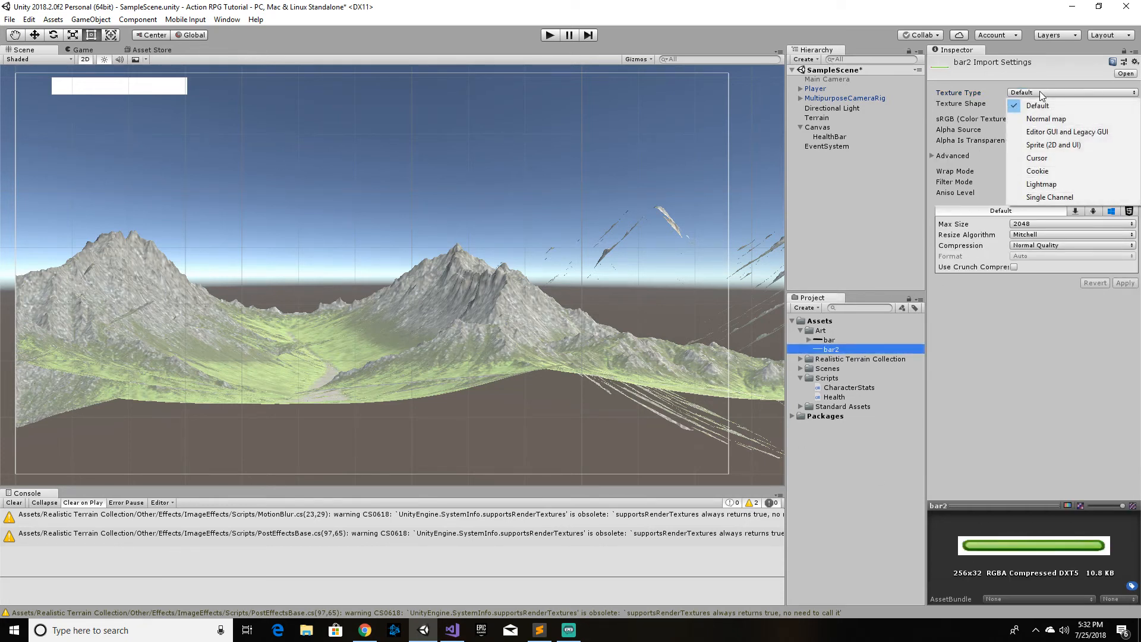
click(1039, 148)
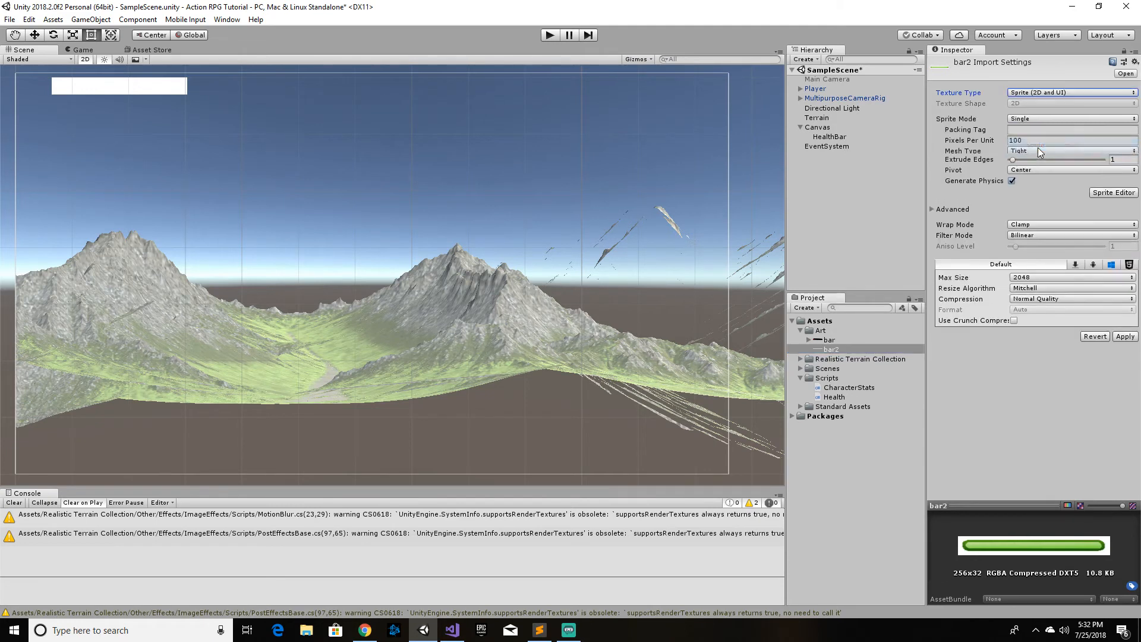
click(1124, 339)
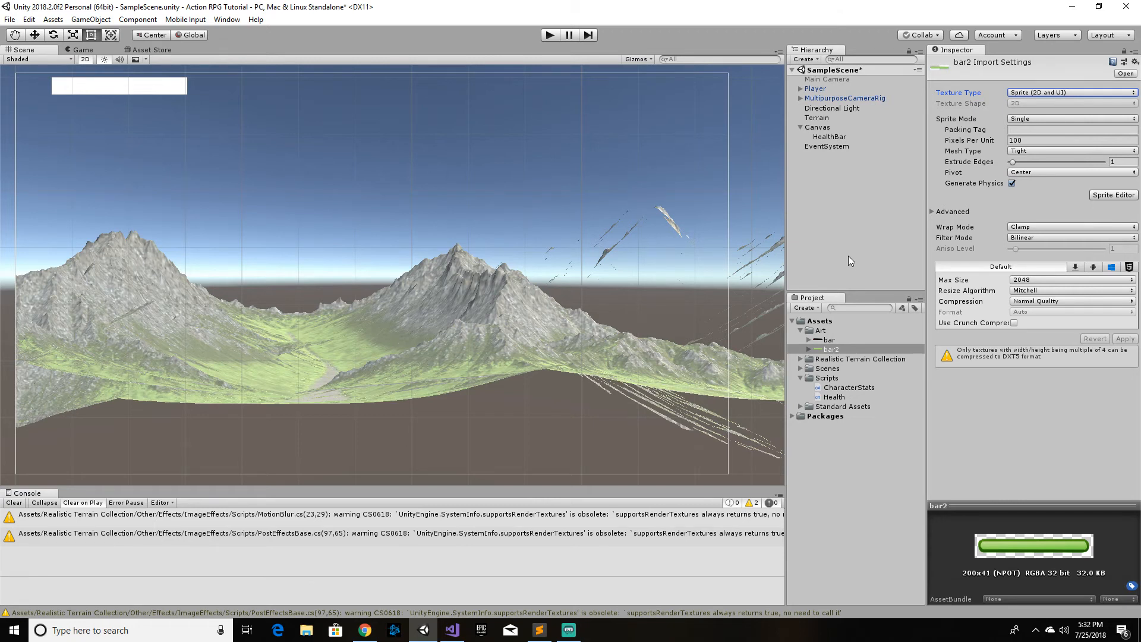
Step: Assign the bar sprite as HealthBar's source image and add a child UI Image under HealthBar
click(827, 137)
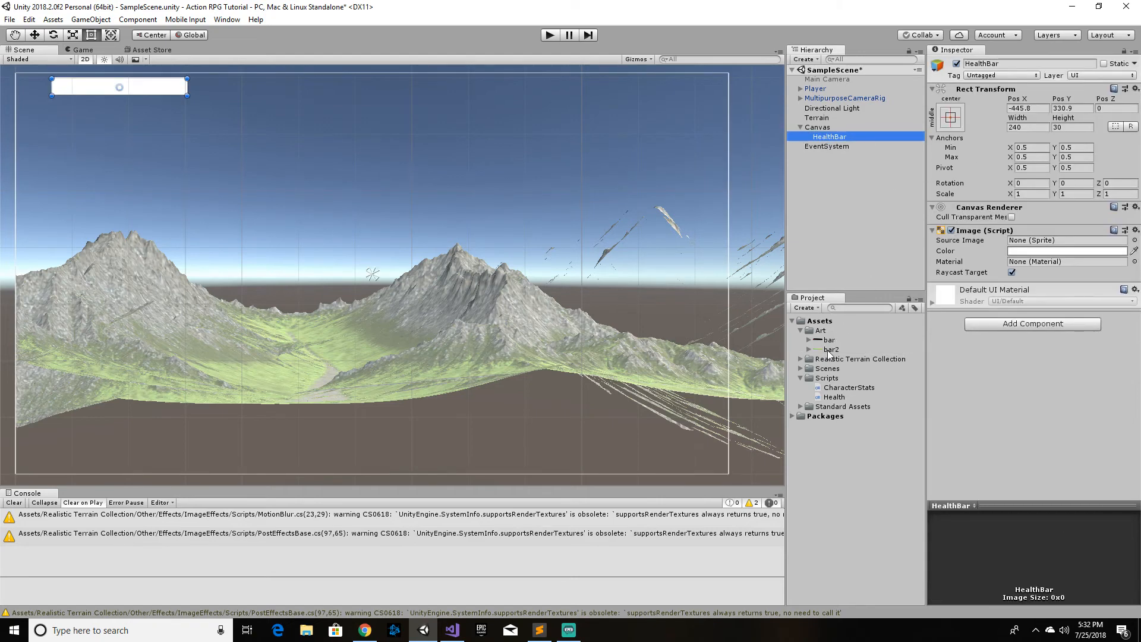
mouse_move(828, 342)
mouse_down()
mouse_move(939, 310)
mouse_move(1052, 240)
mouse_up()
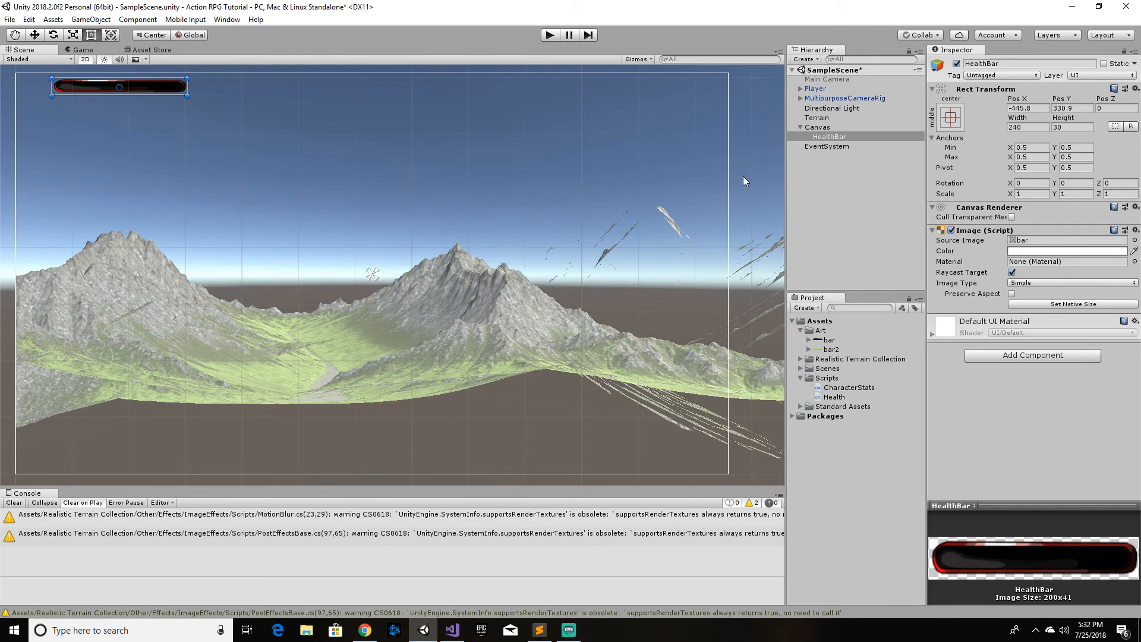
right_click(837, 135)
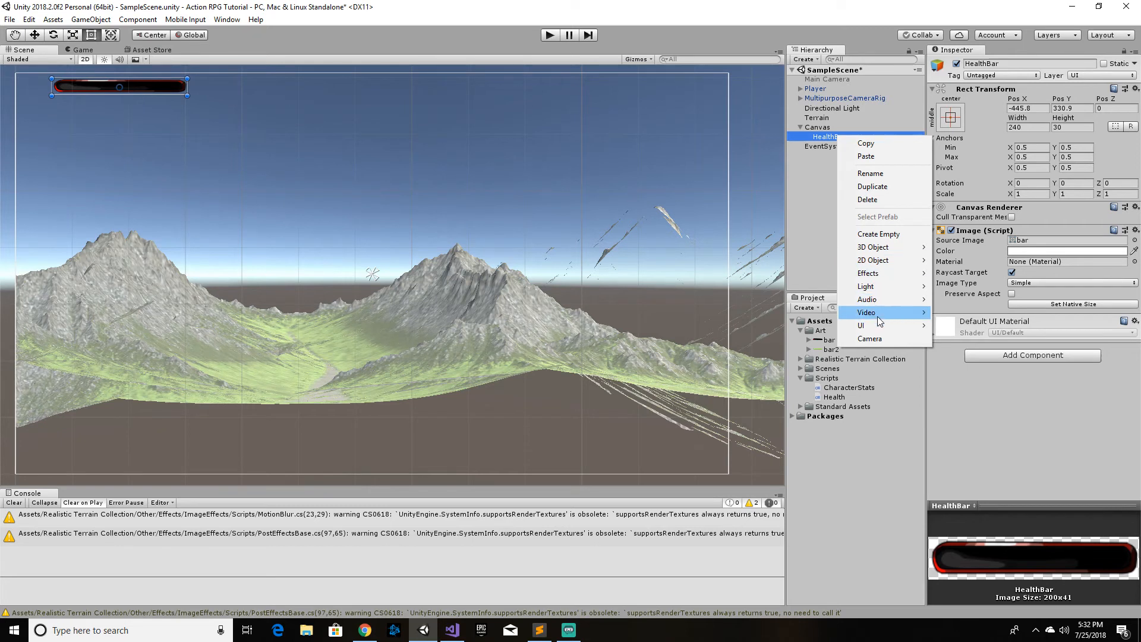
mouse_move(919, 326)
click(963, 352)
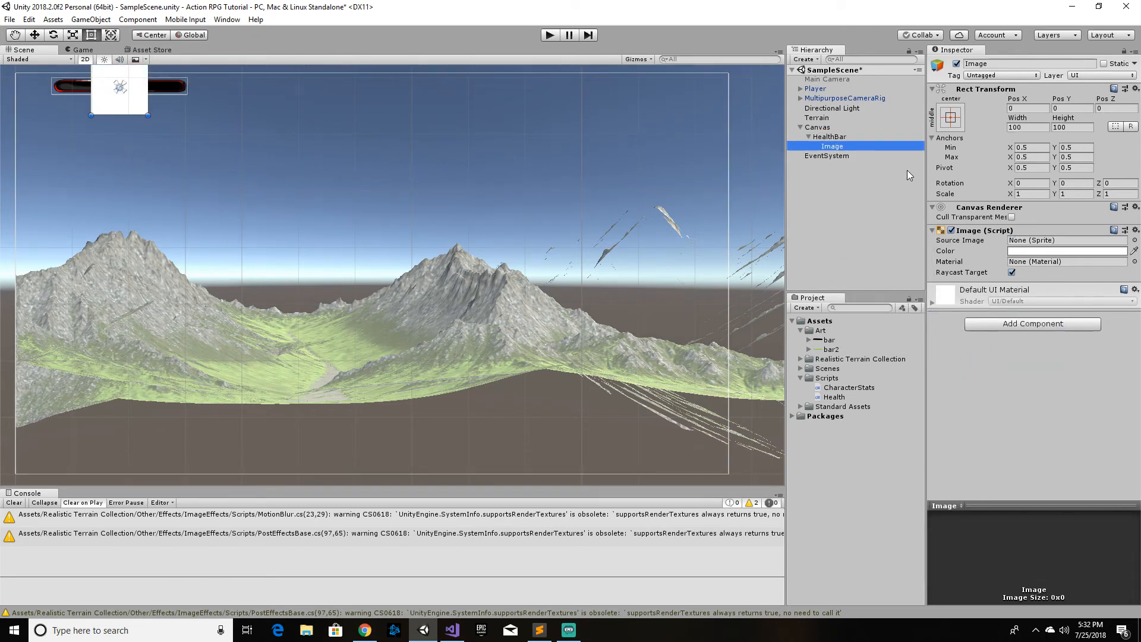
Step: Stretch the child Image's anchors and position in both directions so it fills its parent HealthBar
click(951, 119)
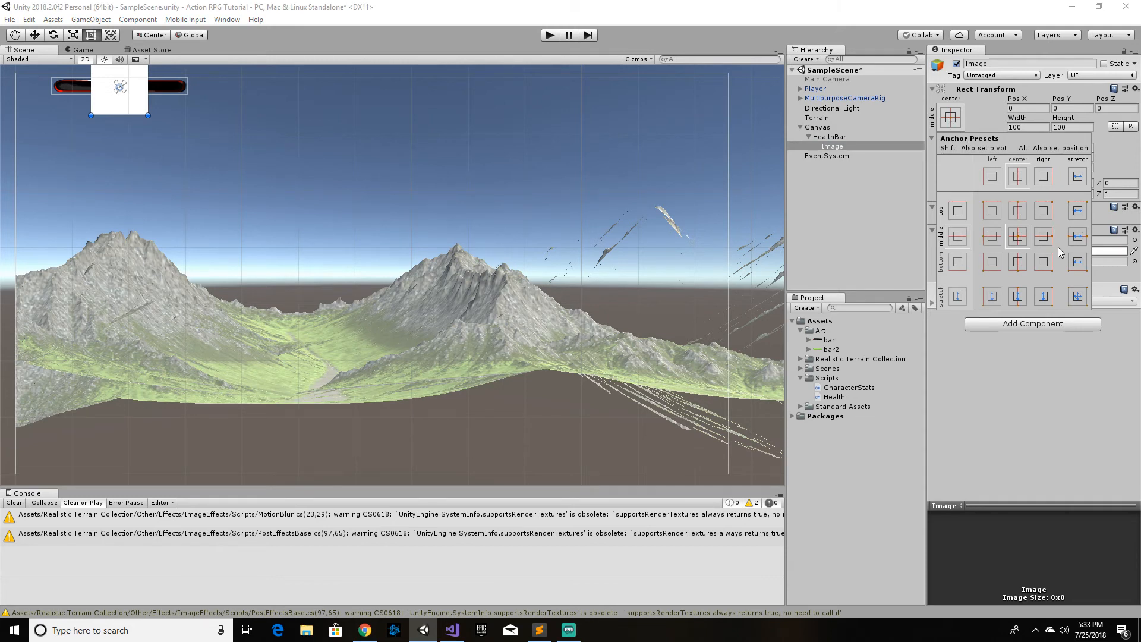
click(1078, 297)
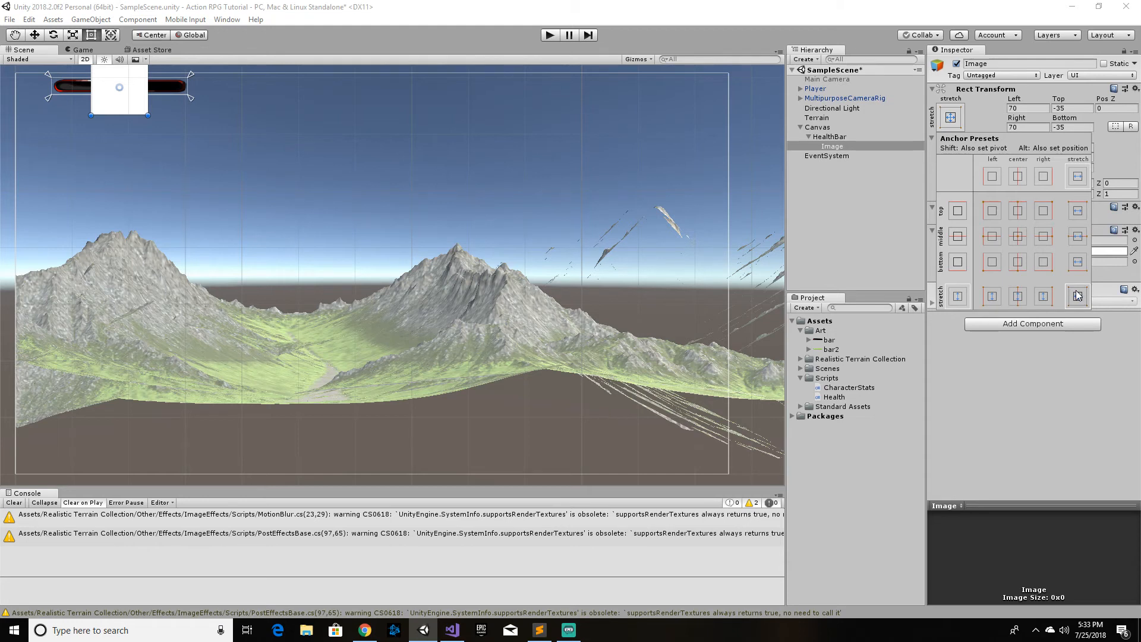
key(alt)
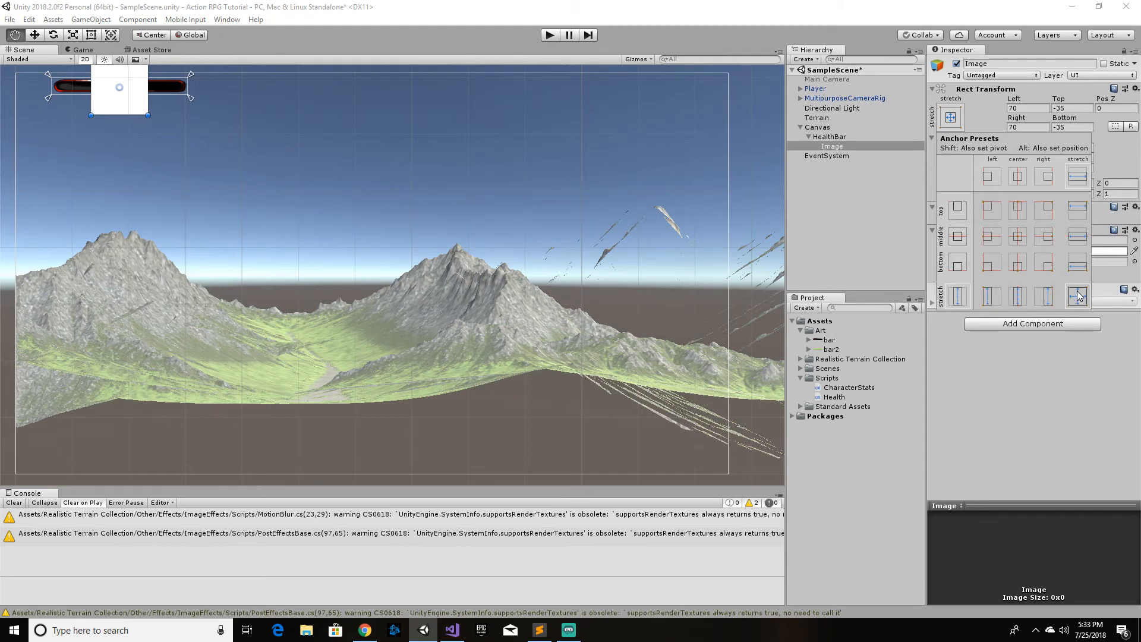
alt+click(1079, 296)
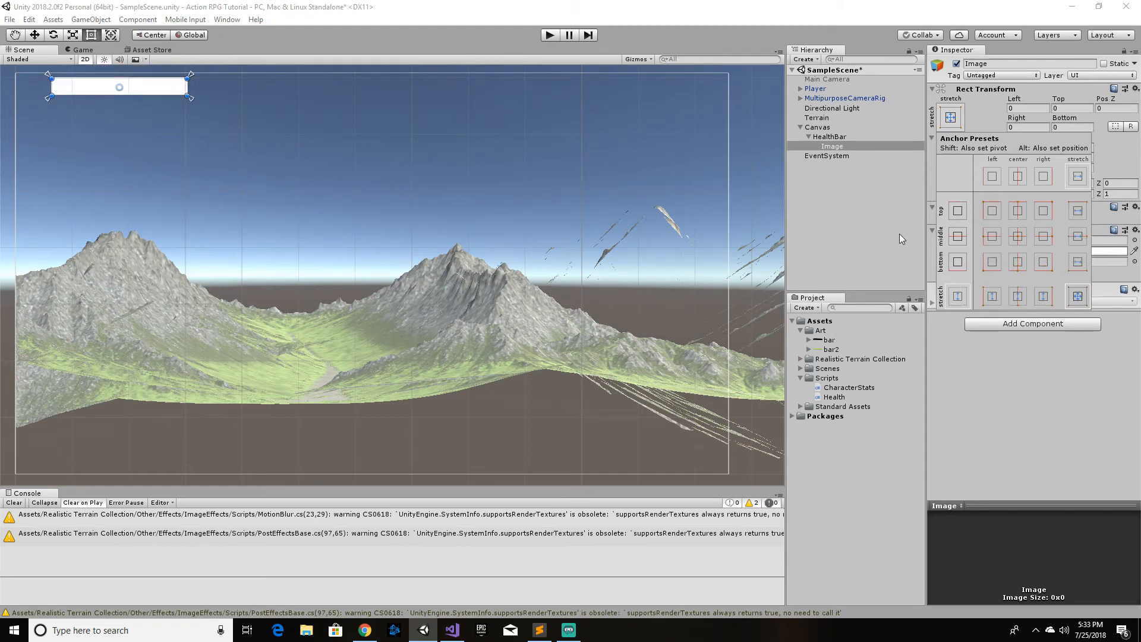
Step: Rename the parent HealthBar object to HealthBarContainer
click(847, 139)
click(849, 138)
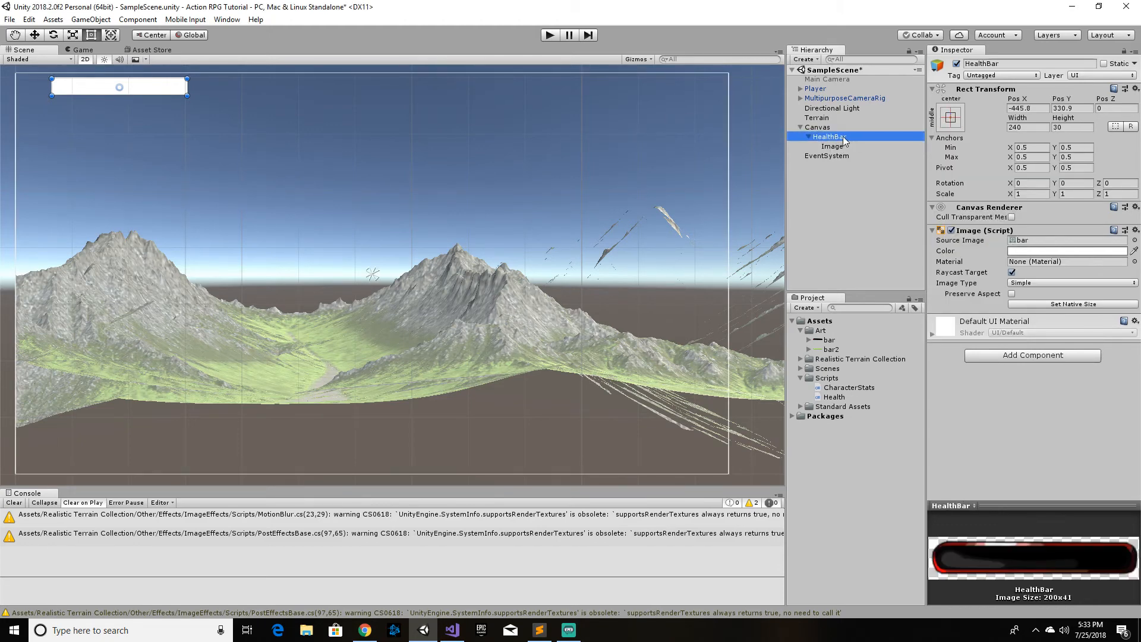
click(847, 135)
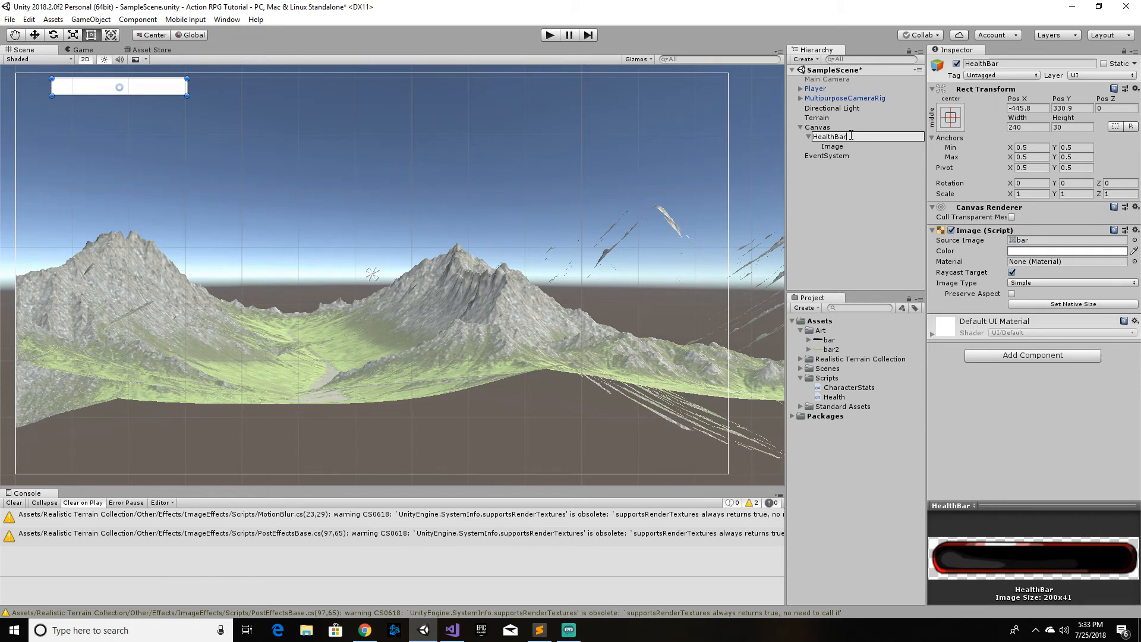
text(Container)
key(Return)
Step: Rename the child Image to HealthBar and assign the bar2 sprite as its source image
click(843, 147)
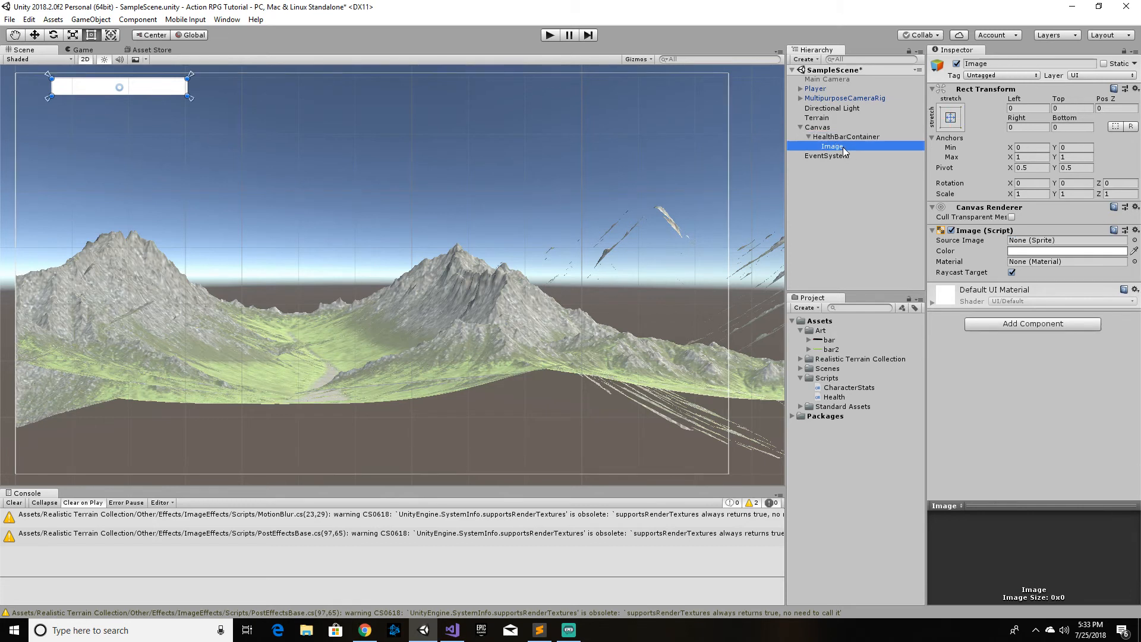
click(843, 146)
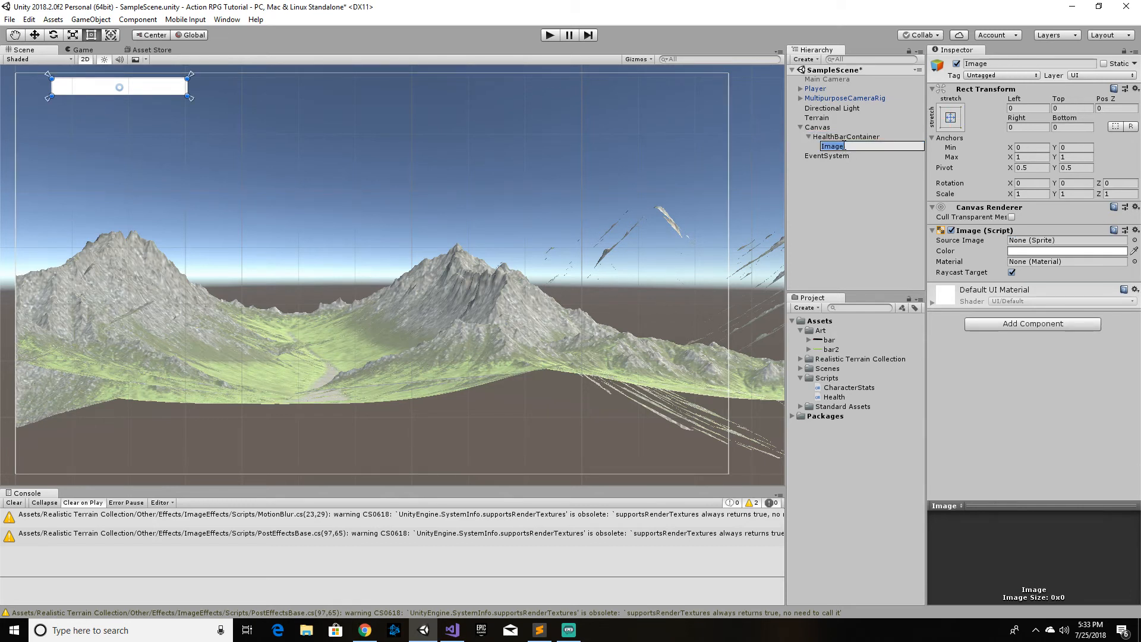
text(HealthBar)
key(Return)
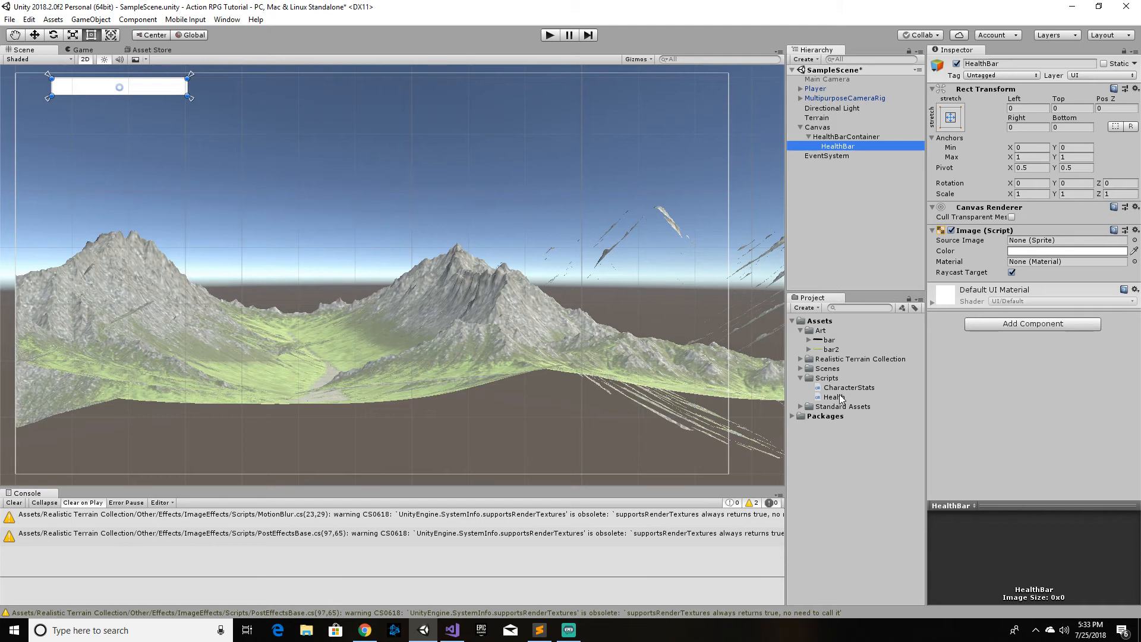
mouse_move(832, 350)
mouse_down()
mouse_move(901, 334)
mouse_move(1036, 240)
mouse_up()
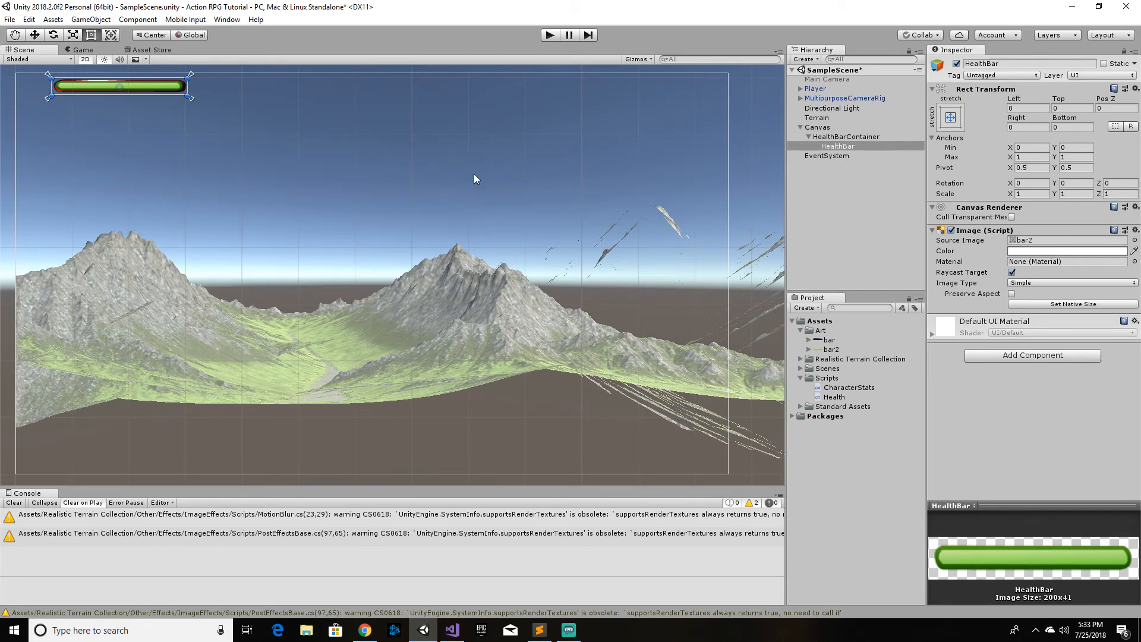
Step: Move HealthBarContainer's anchors from the canvas centre to the container's own corners
click(841, 138)
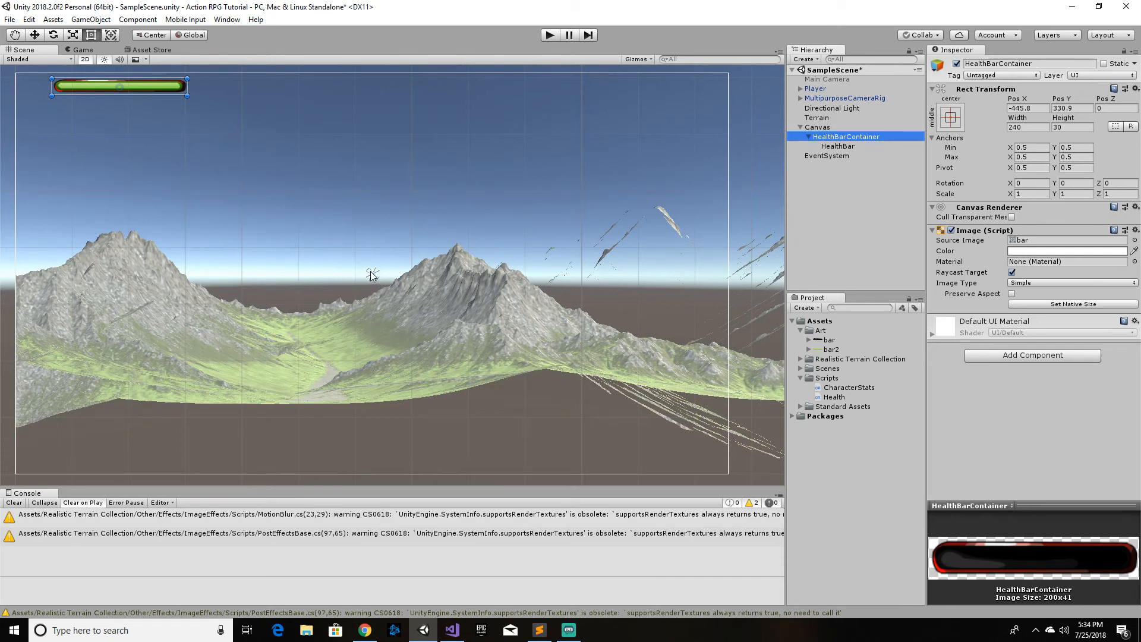
drag(370, 275, 49, 76)
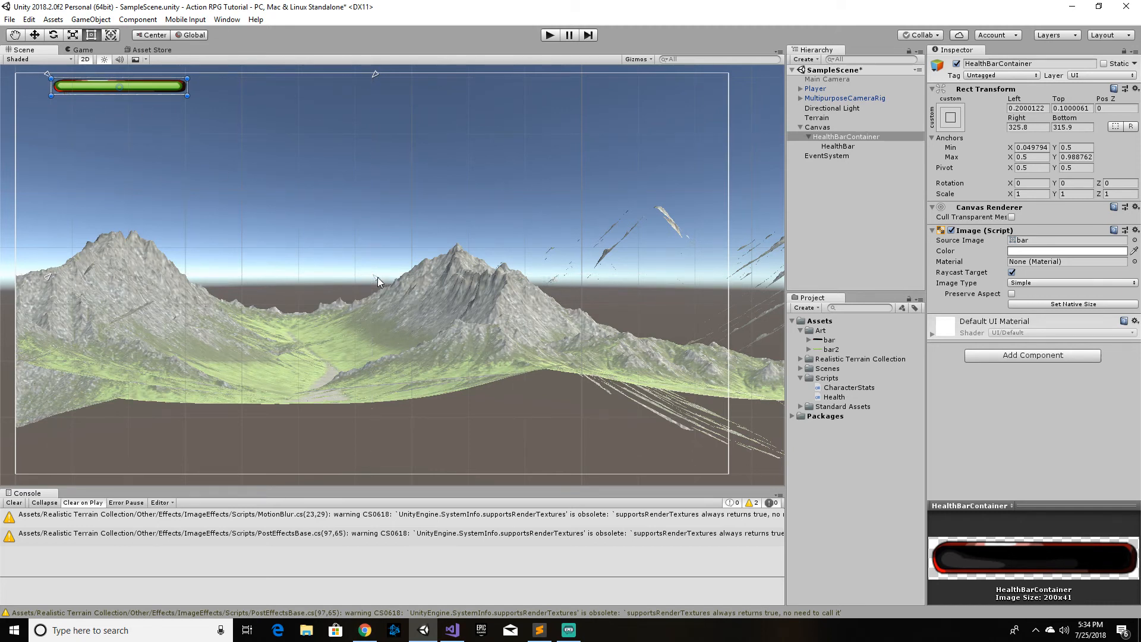
drag(376, 277, 191, 99)
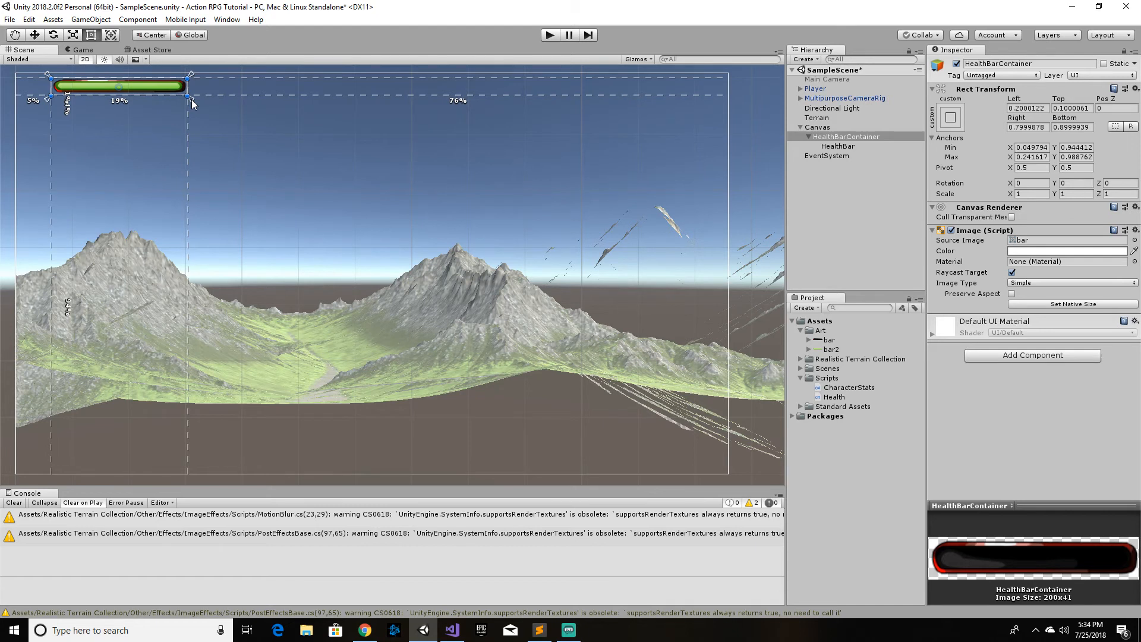
drag(191, 99, 191, 99)
Step: Set the child HealthBar's anchor, pivot and position to the middle-left preset
click(839, 147)
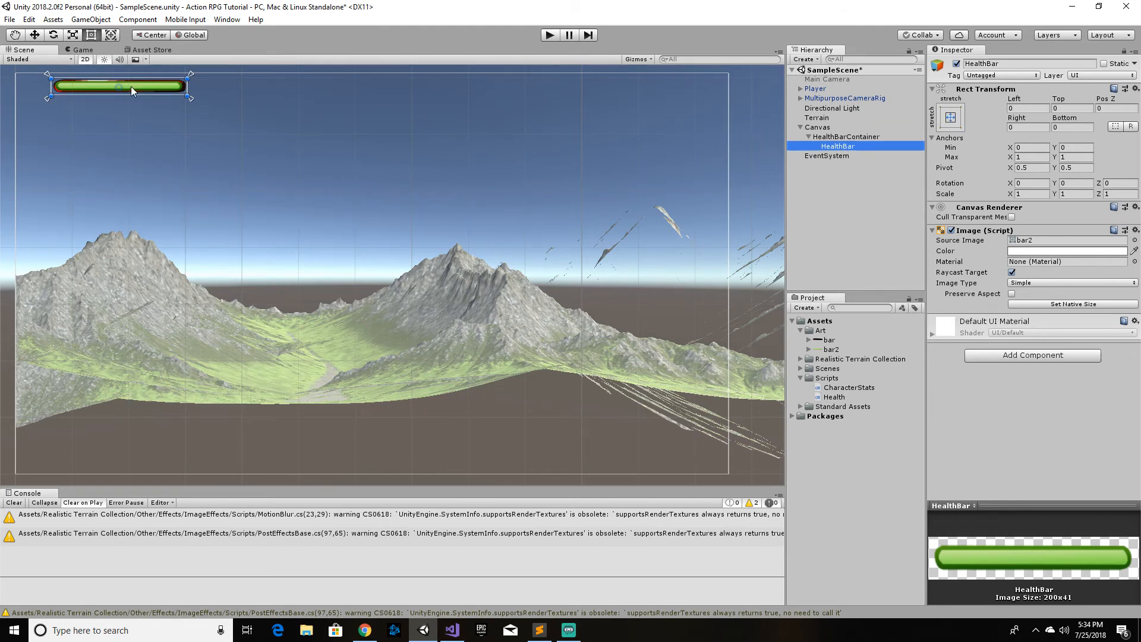
click(950, 116)
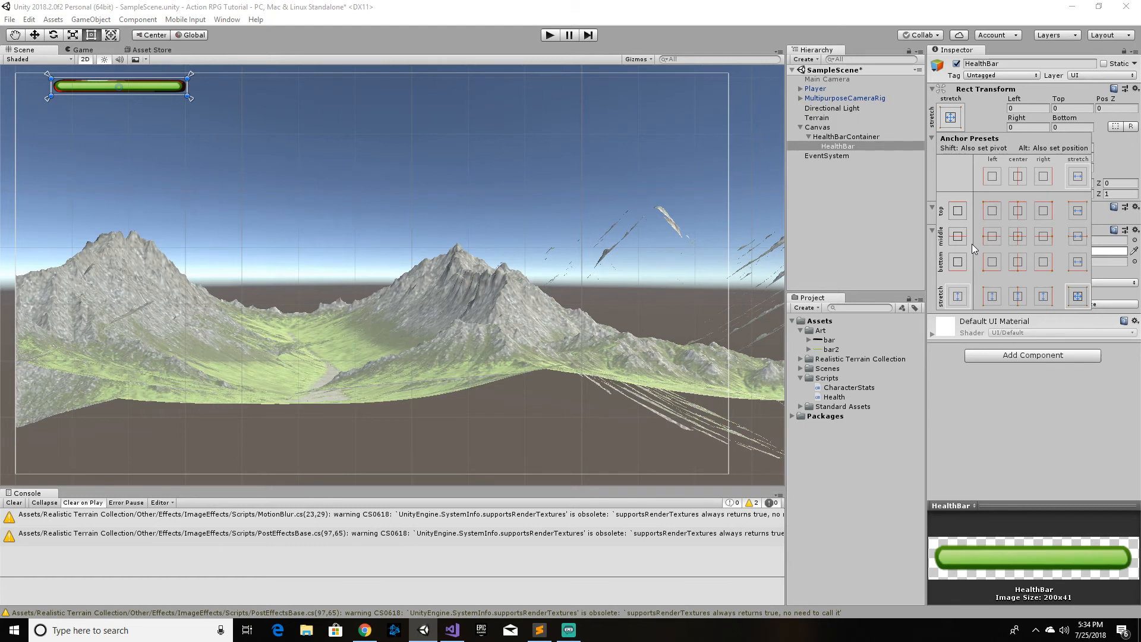
key(alt)
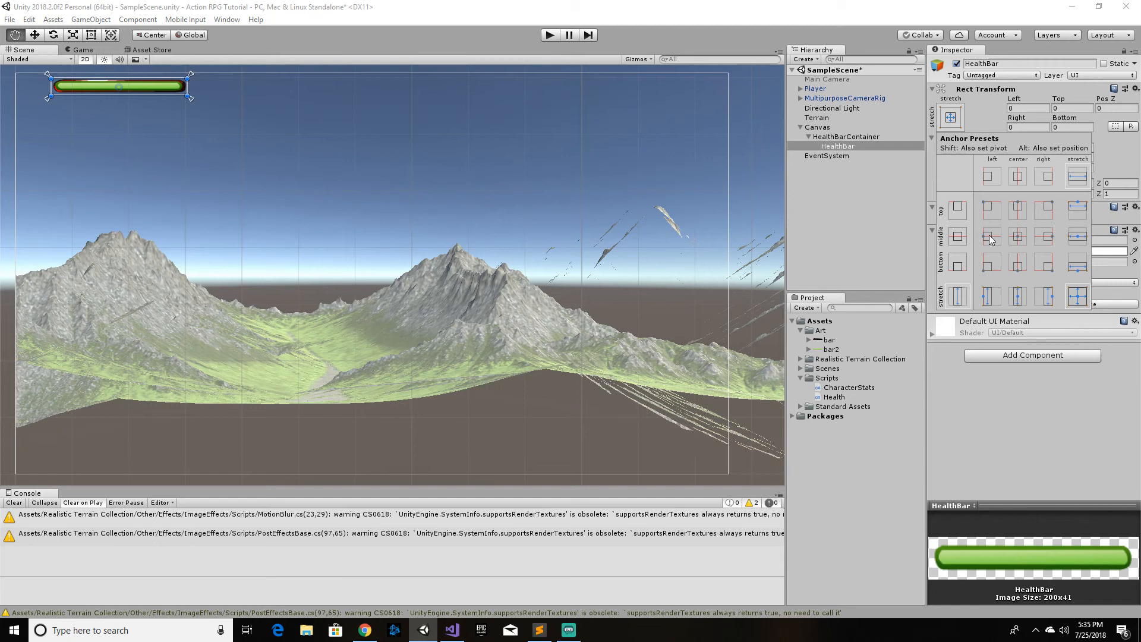
alt+shift+click(991, 240)
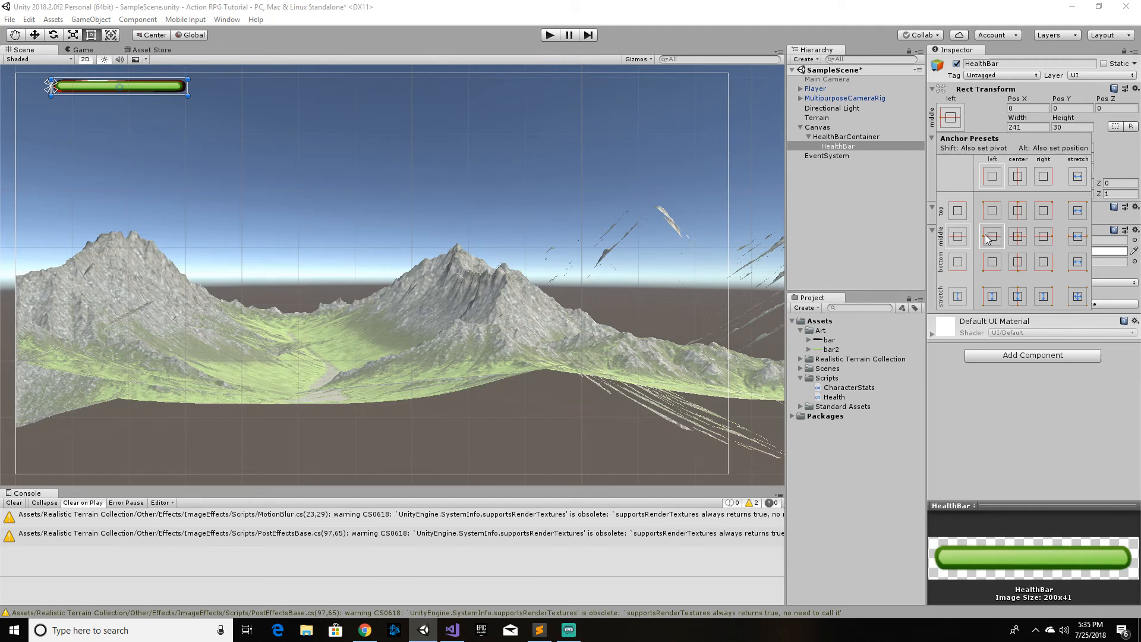
click(963, 115)
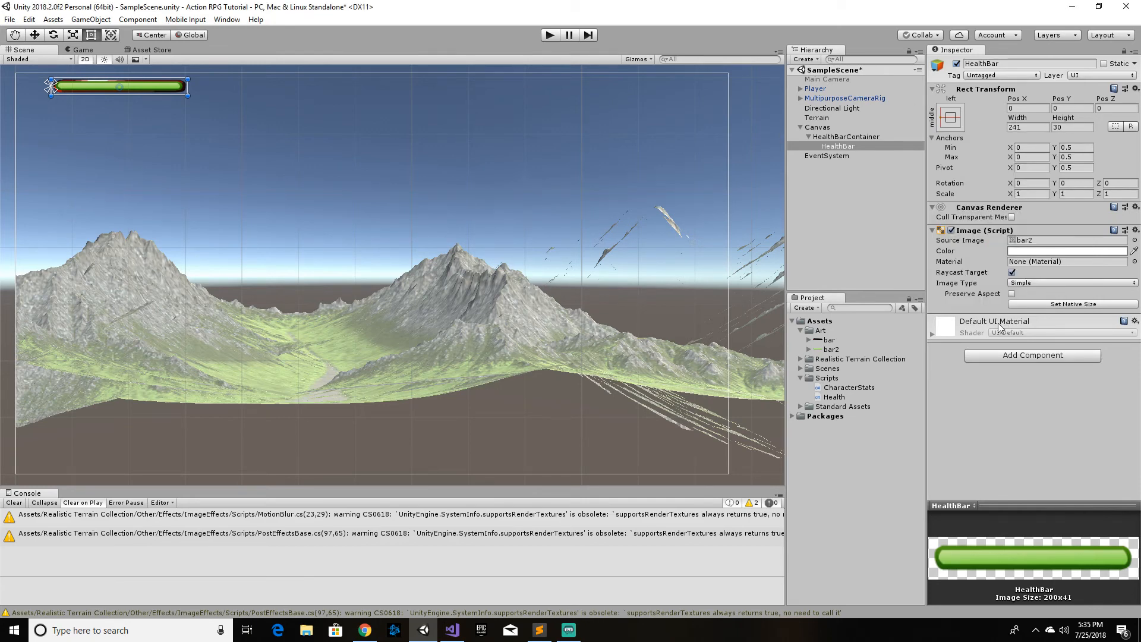
Step: Switch to Visual Studio and review the Health script's damage, healing and UpdateHealthBar methods
click(453, 629)
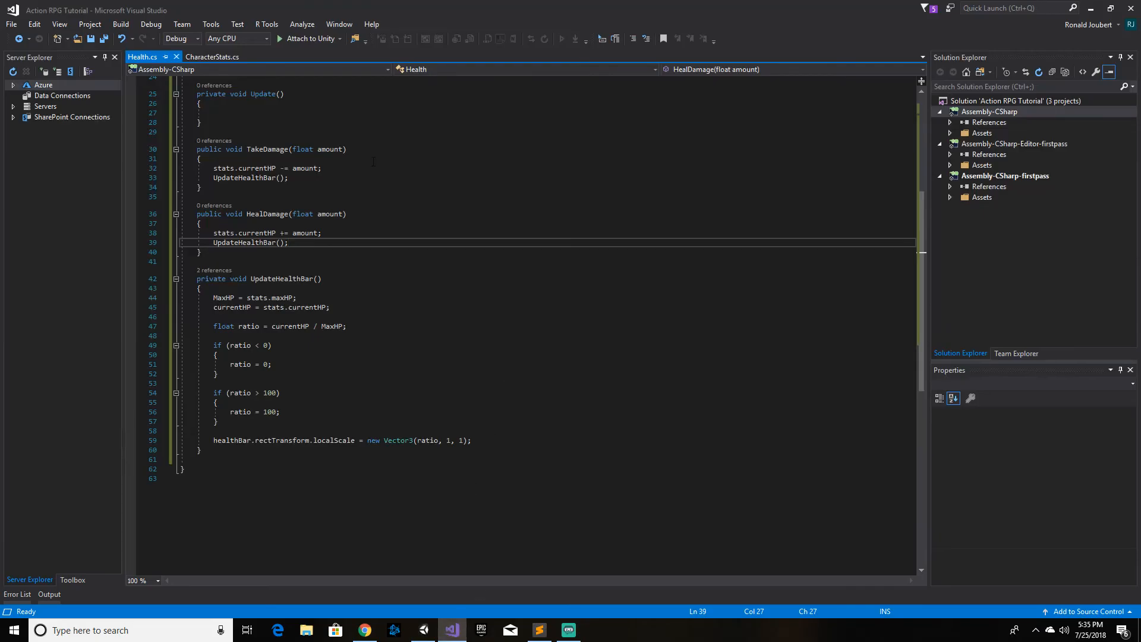
scroll(373, 161, up, 8)
scroll(374, 252, down, 7)
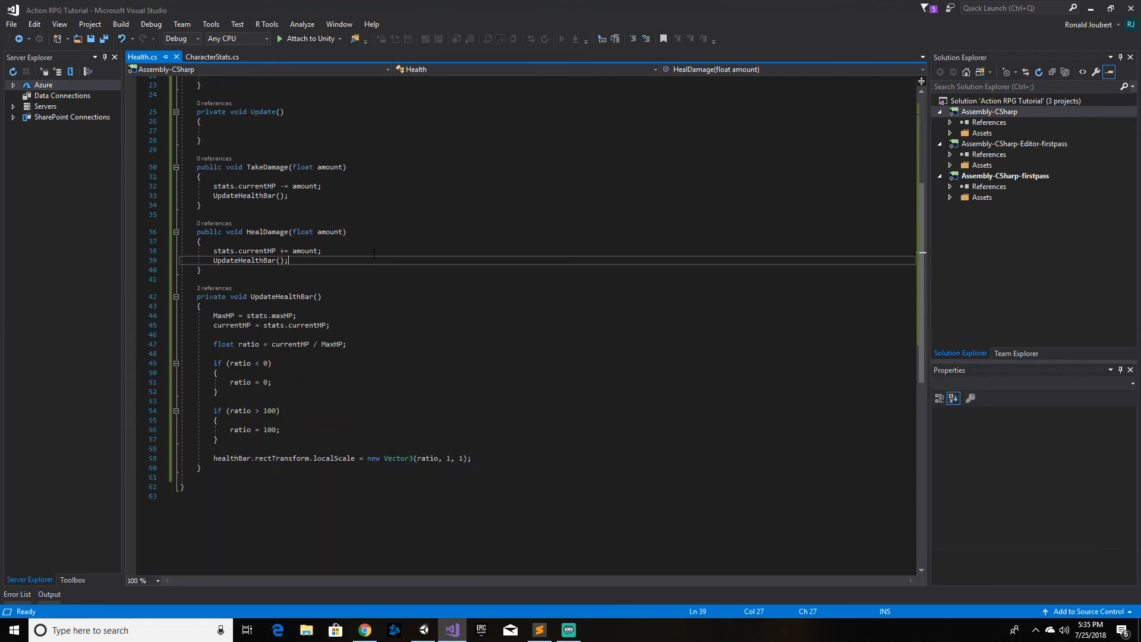
Step: Switch to Unity, attach the Health script to Player and assign HealthBar as its Health Bar image
scroll(374, 253, down, 3)
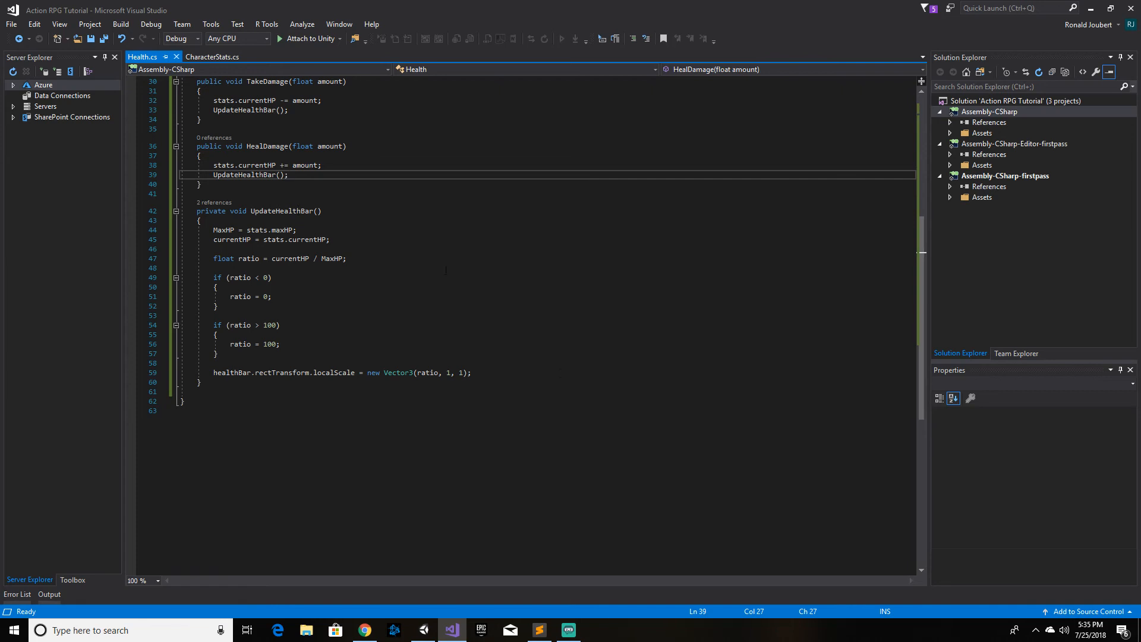
click(429, 633)
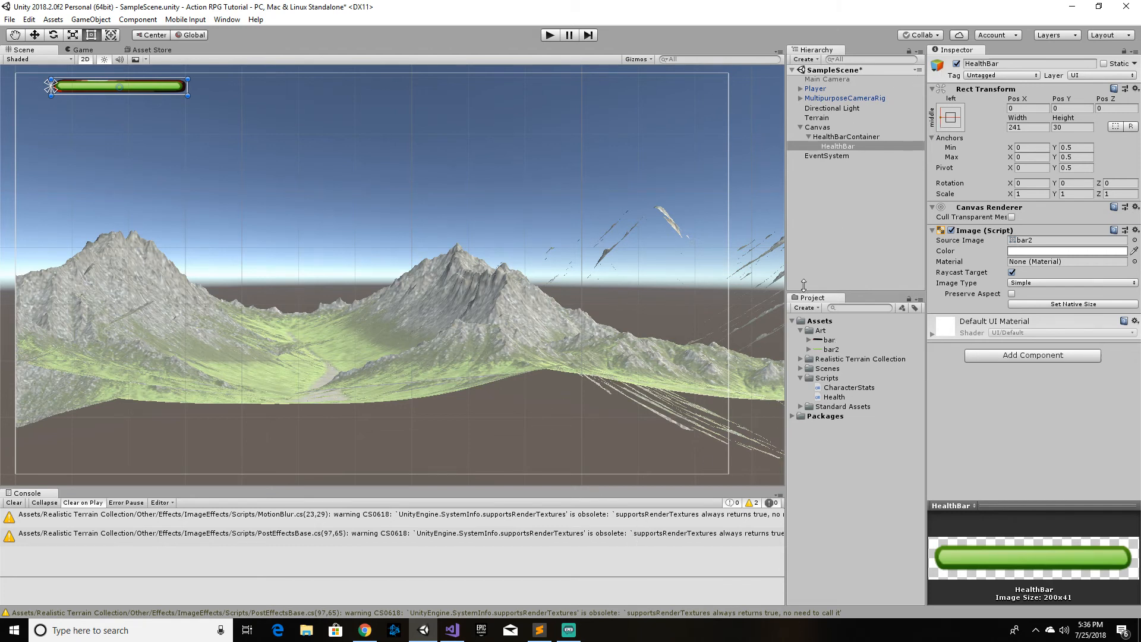
click(819, 90)
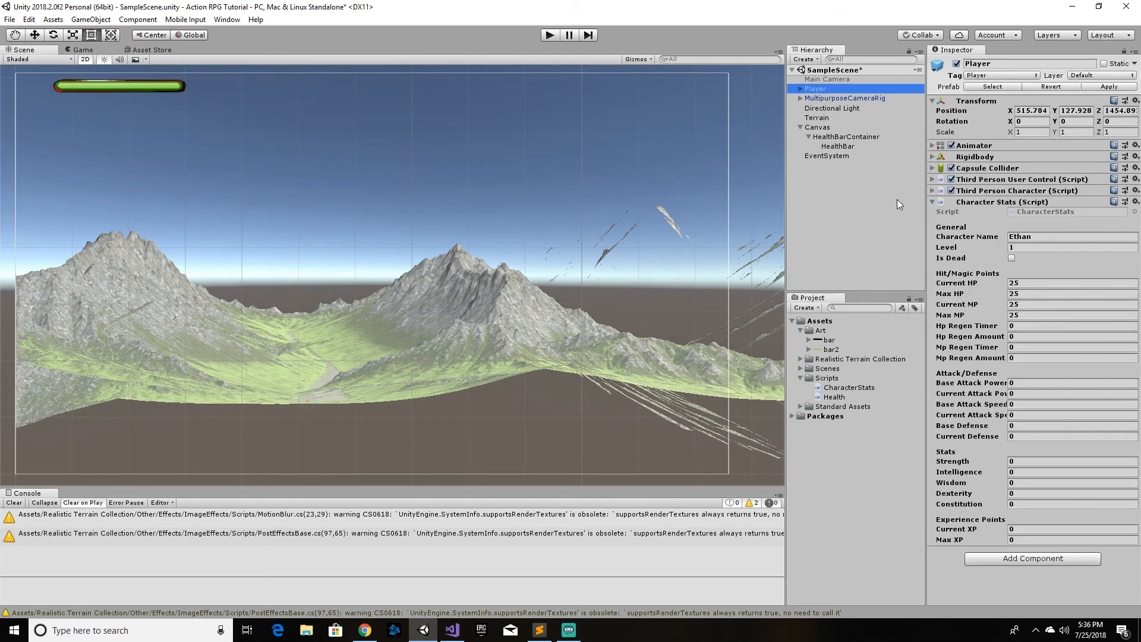
click(933, 202)
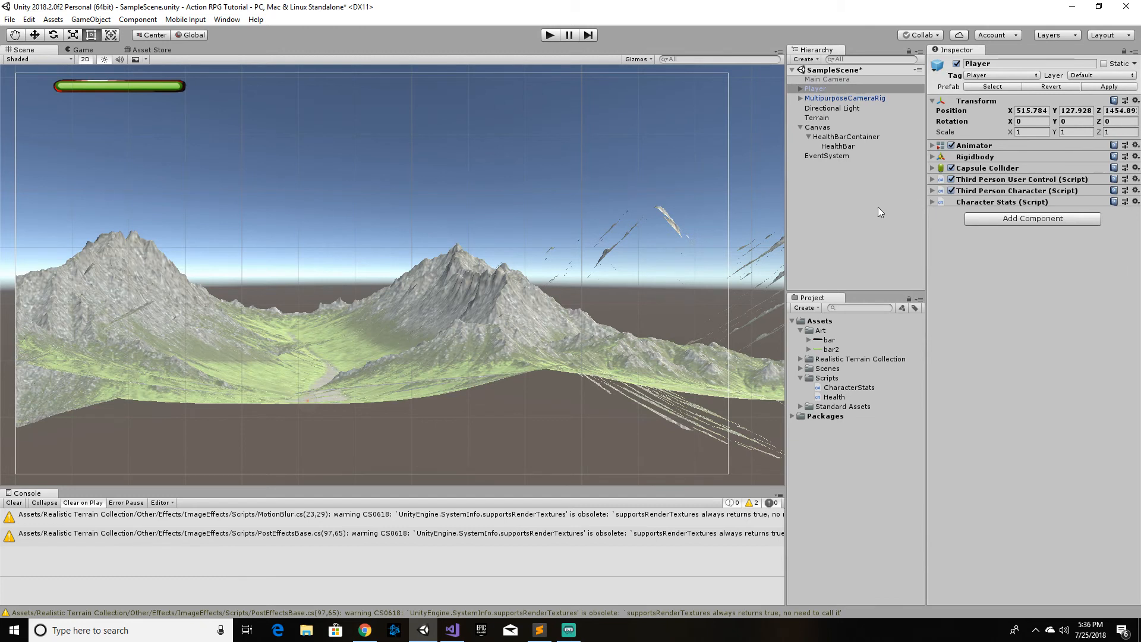
mouse_move(841, 399)
mouse_down()
mouse_move(905, 388)
mouse_move(1014, 332)
mouse_move(1009, 322)
mouse_up()
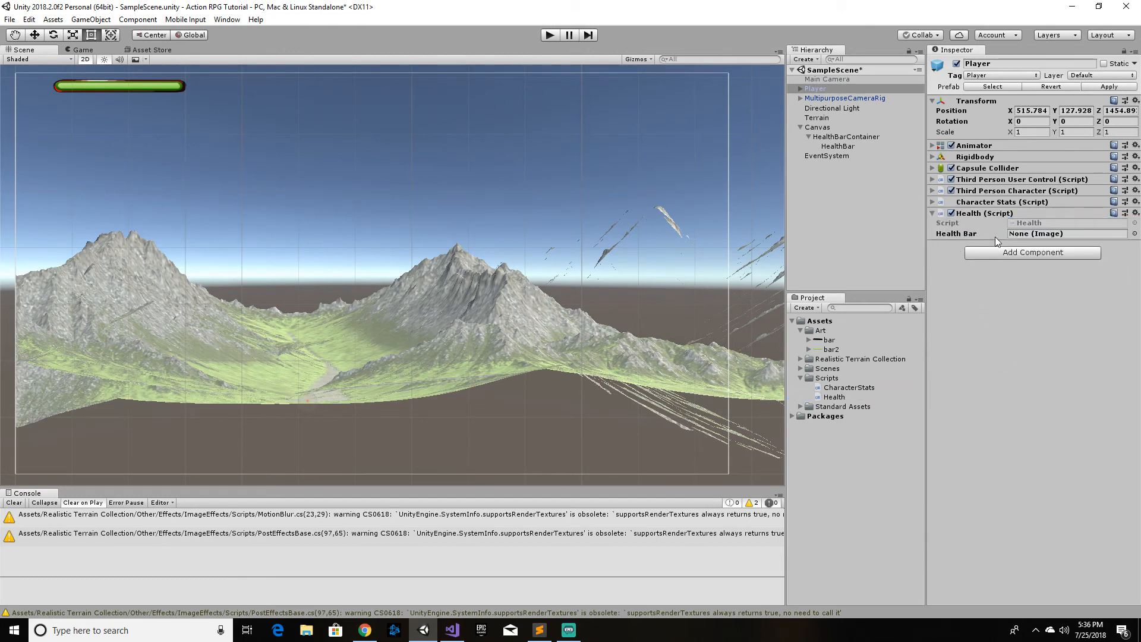
drag(851, 147, 1036, 234)
click(932, 213)
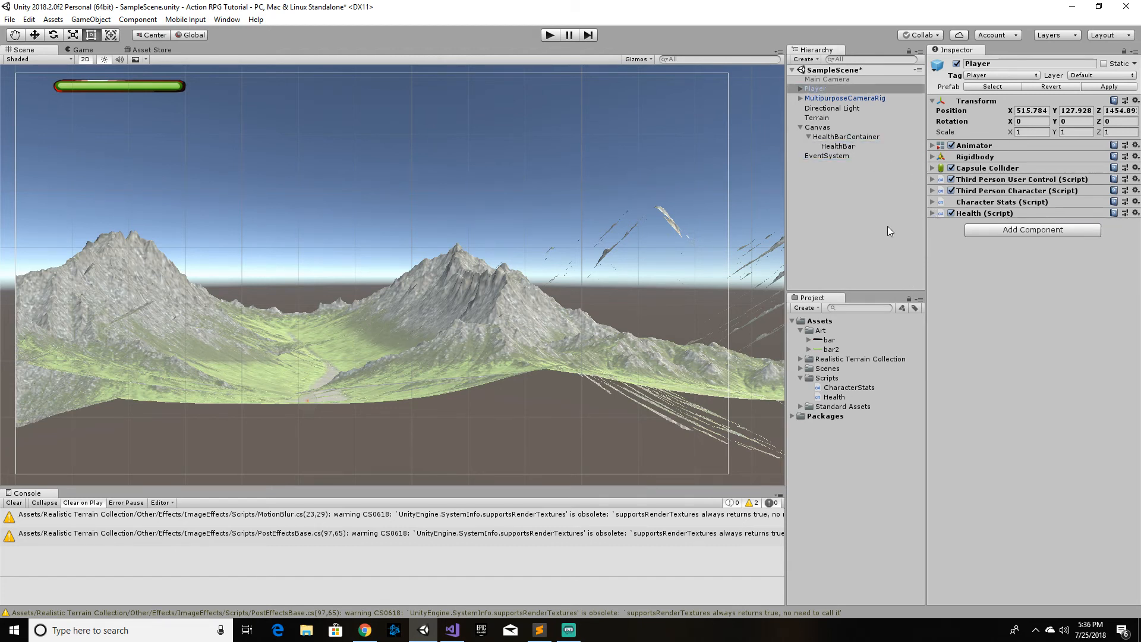
Step: Run the game, test stretching HealthBar's X scale to about 1.28, reset it to 1 and stop the game
click(546, 34)
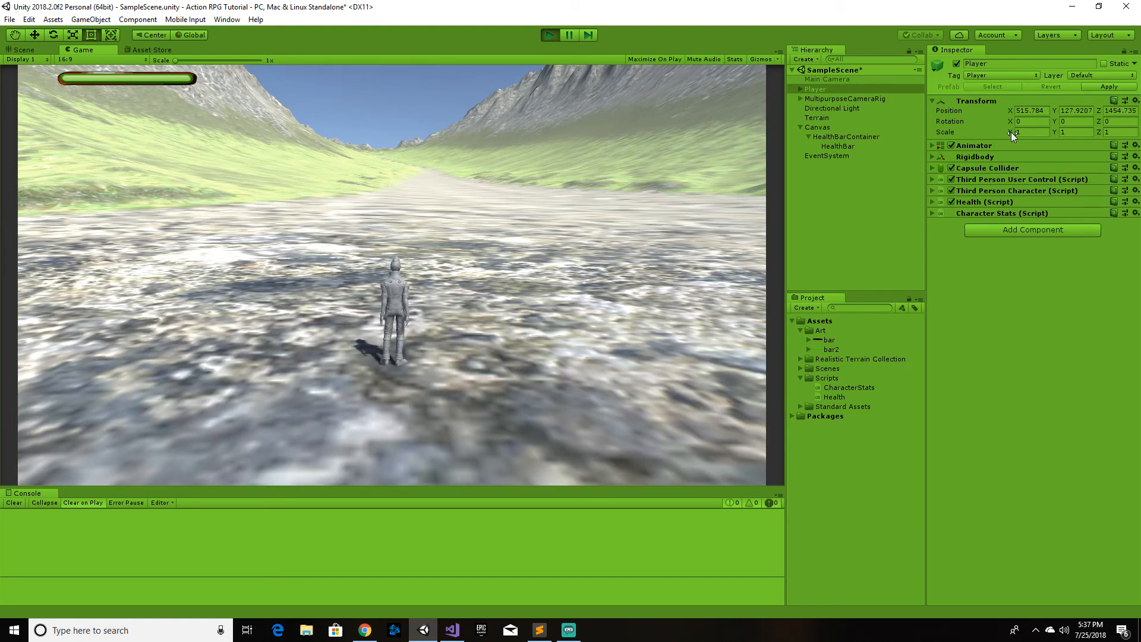
click(843, 145)
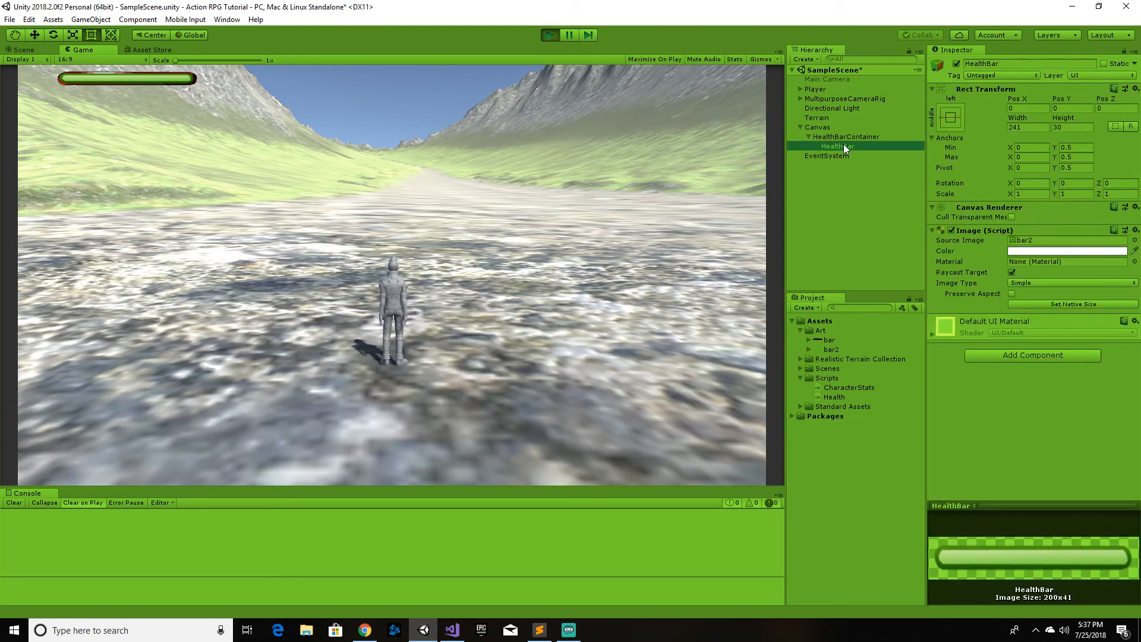
click(1008, 193)
mouse_move(1007, 191)
mouse_down()
mouse_move(983, 191)
mouse_move(1026, 190)
mouse_move(1011, 190)
mouse_up()
click(1029, 191)
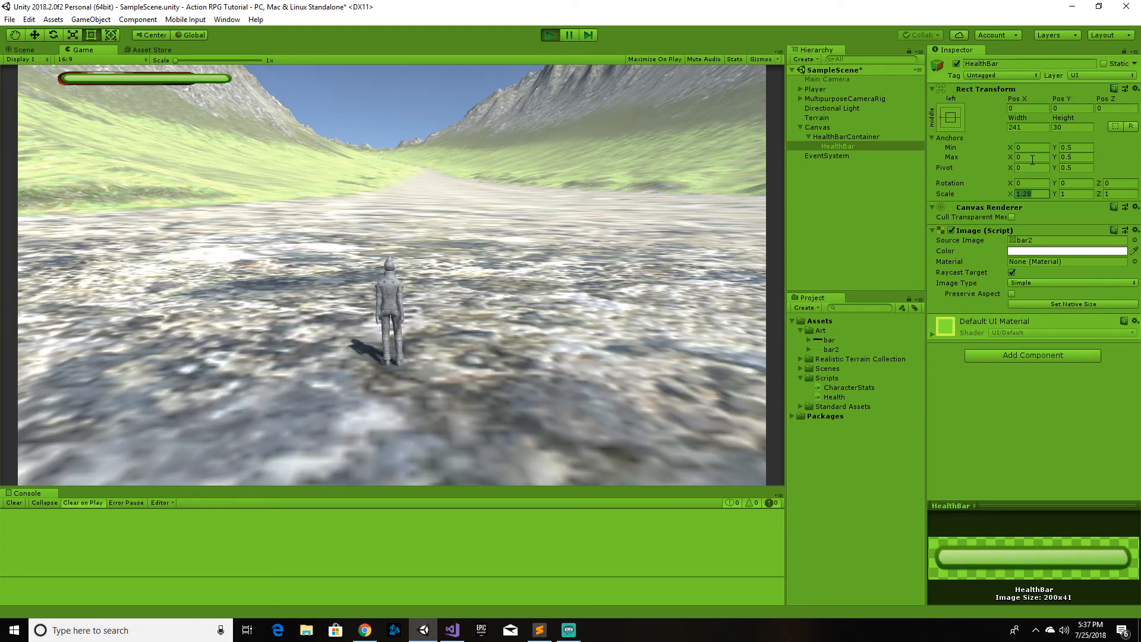
text(1)
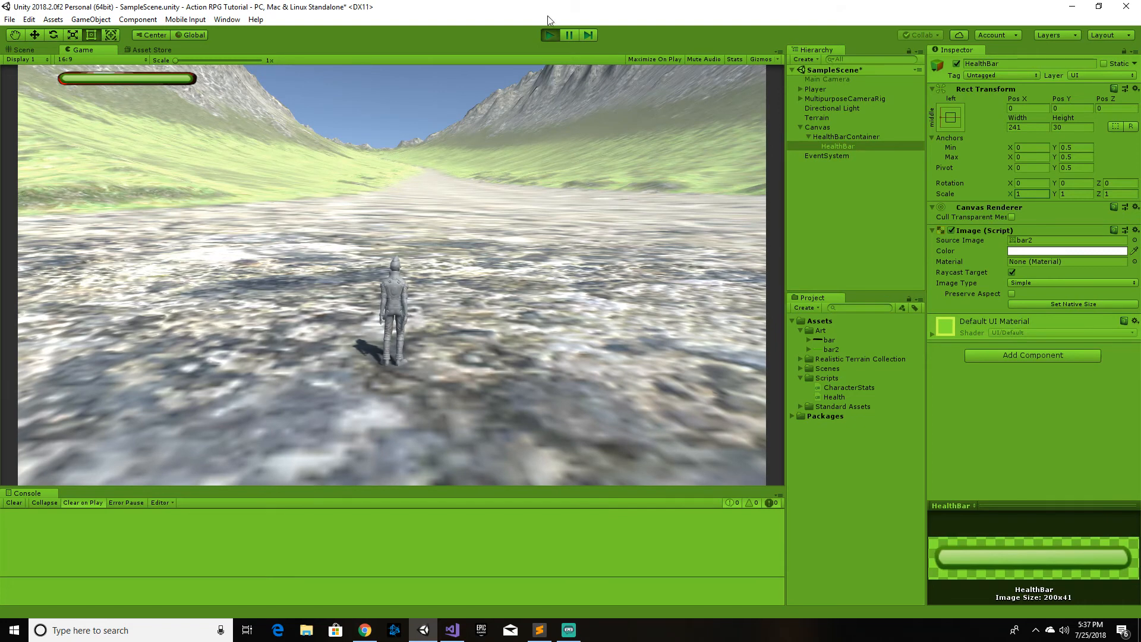
click(551, 34)
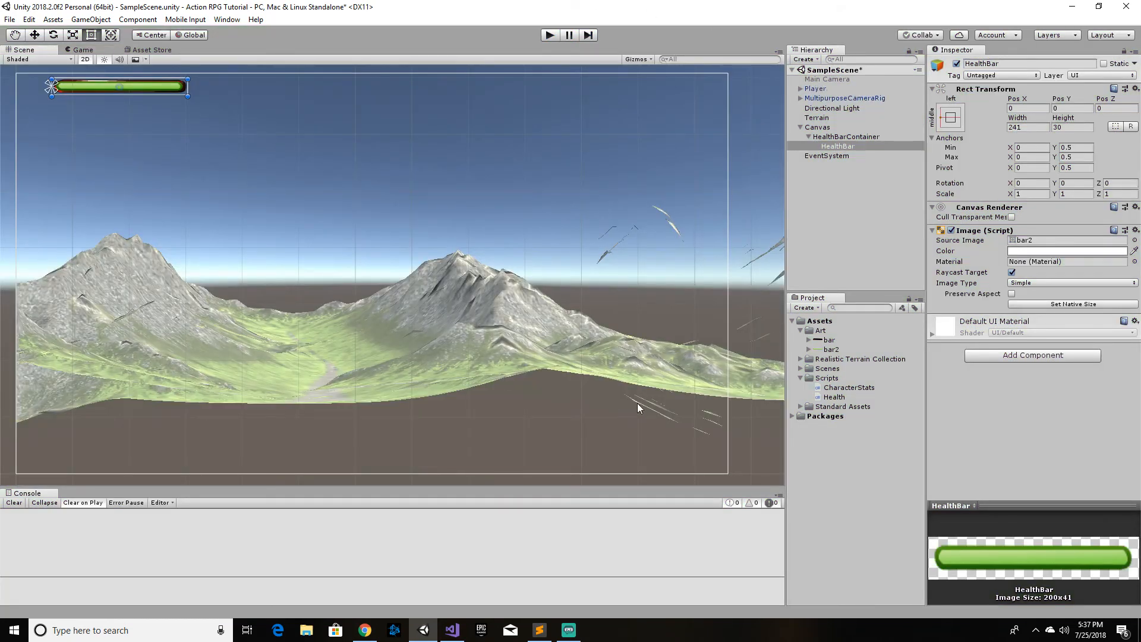
Step: Switch to Visual Studio, call UpdateHealthBar(); in the Health script's Start method and save the file
click(453, 629)
scroll(389, 383, up, 8)
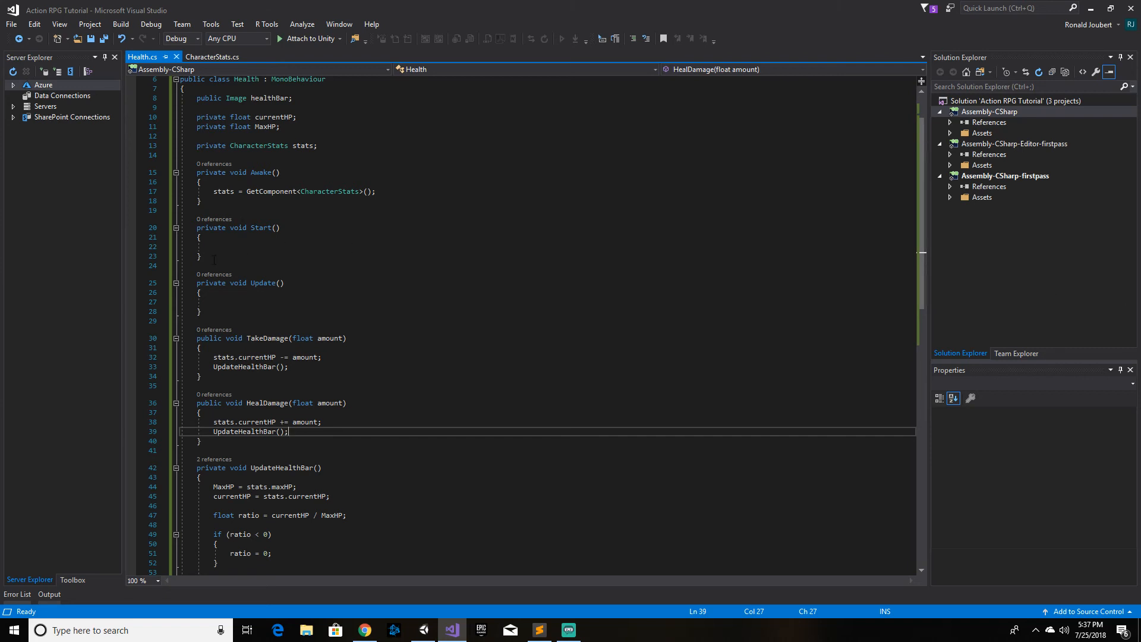
click(230, 245)
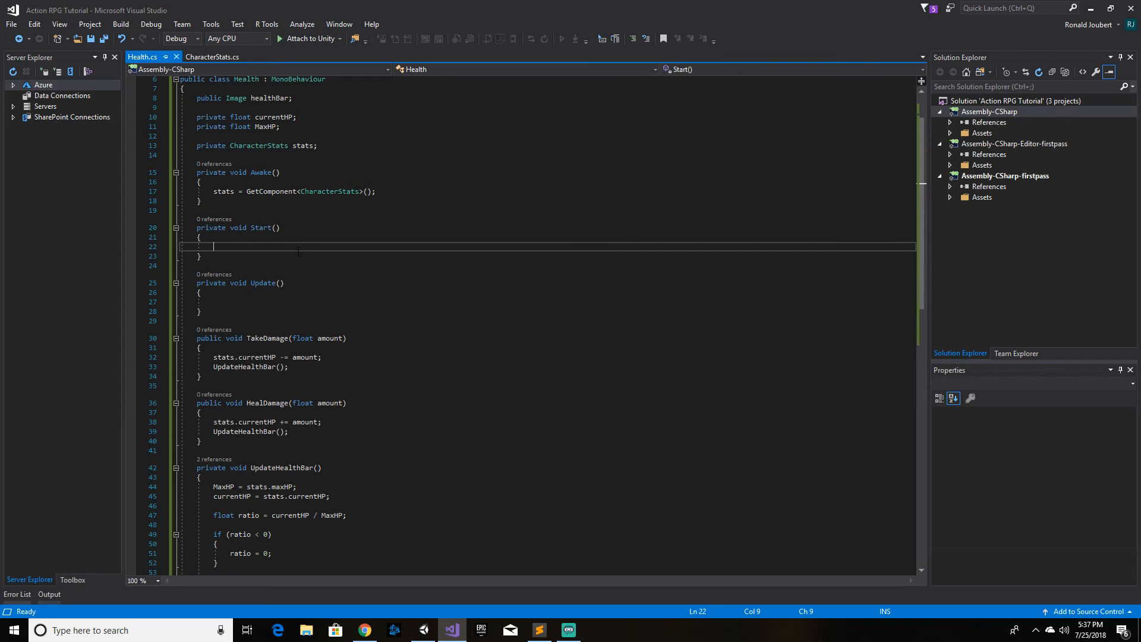
text(UpdateHealthBar())
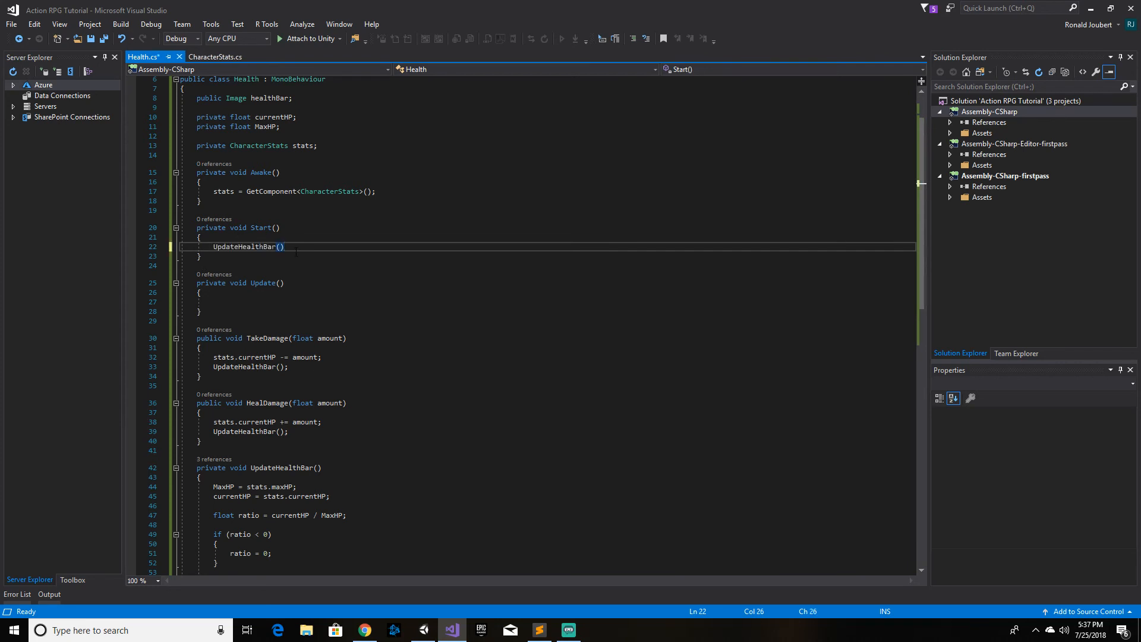
text(;)
key(ctrl+s)
Step: Add the comment "//FOR TESTING --- REMOVE THIS CODE!!!!!" inside the Update method
scroll(303, 259, down, 1)
click(262, 272)
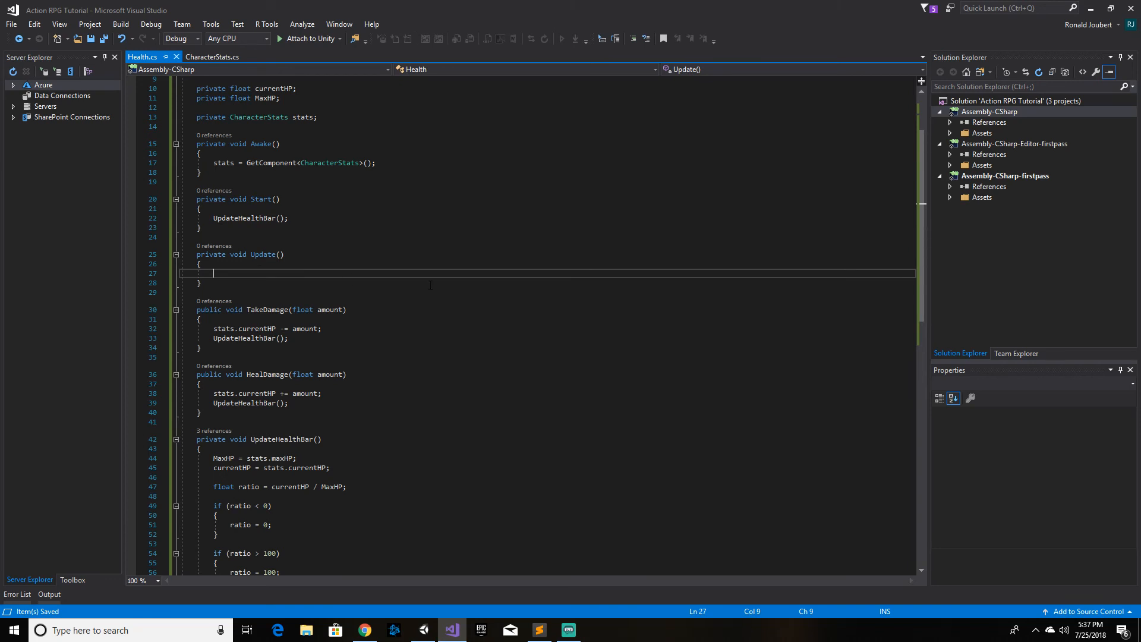
text(//FOR TESTING --- RE)
text(M)
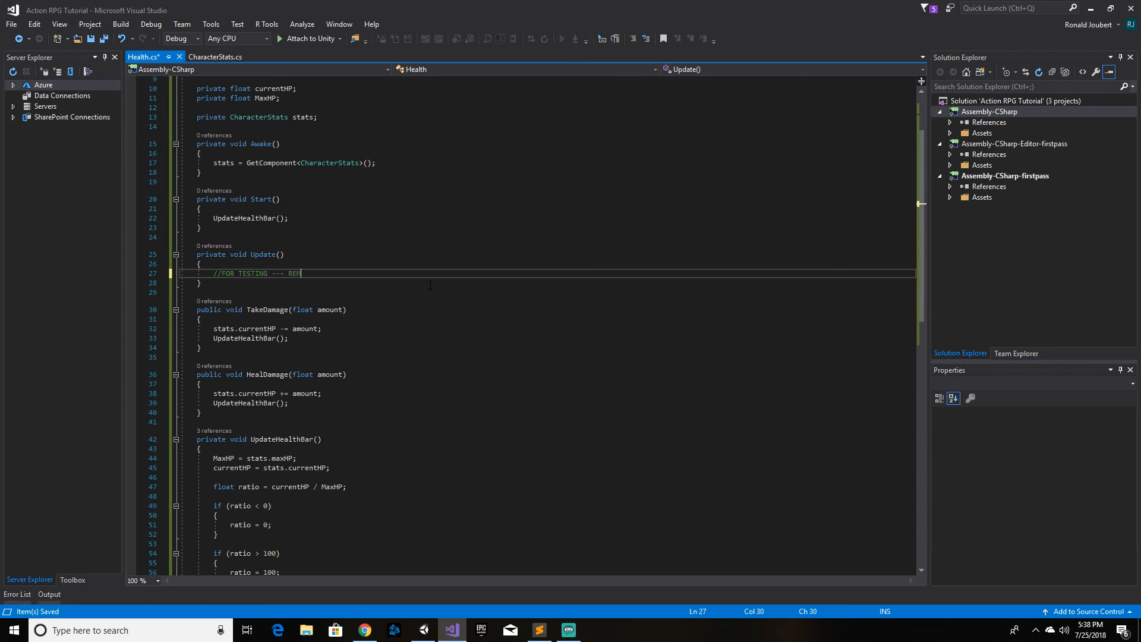
text(OVE THIS CODE!!!!!)
key(Return)
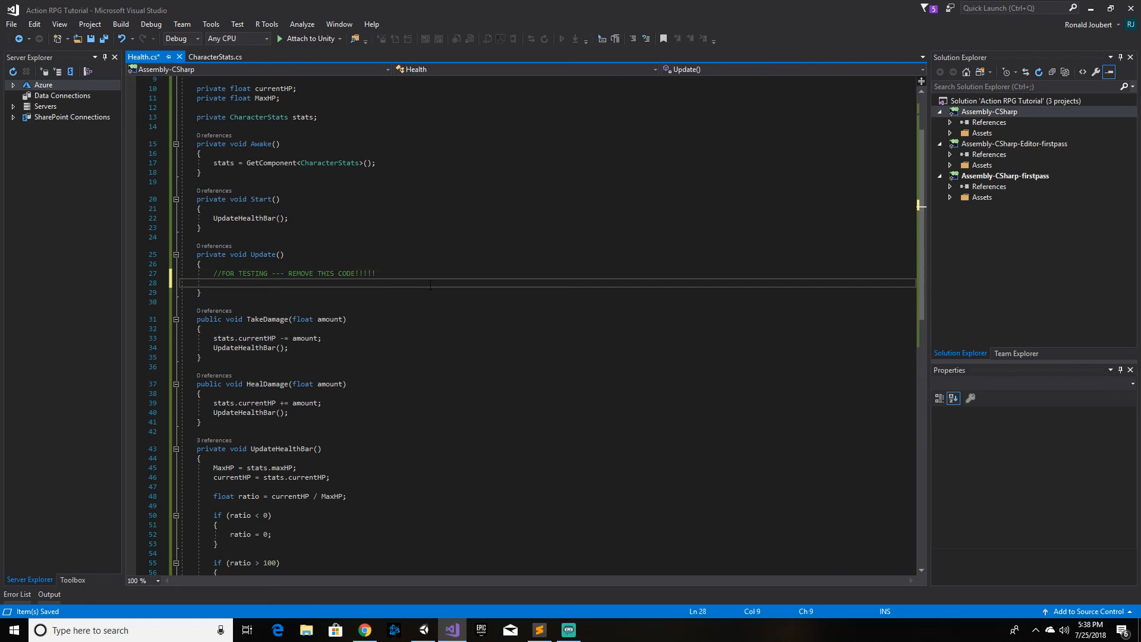
Step: Below the testing comment, add an if block with the condition Input.GetMouseButtonDown(0)
text(if)
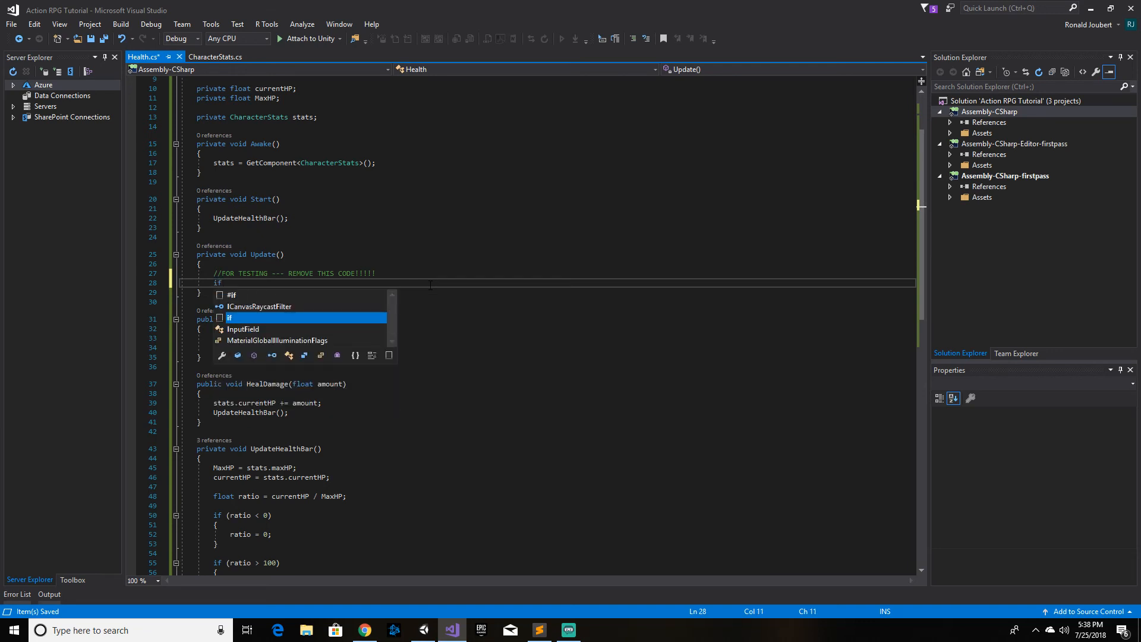
key(Tab)
key(Tab)
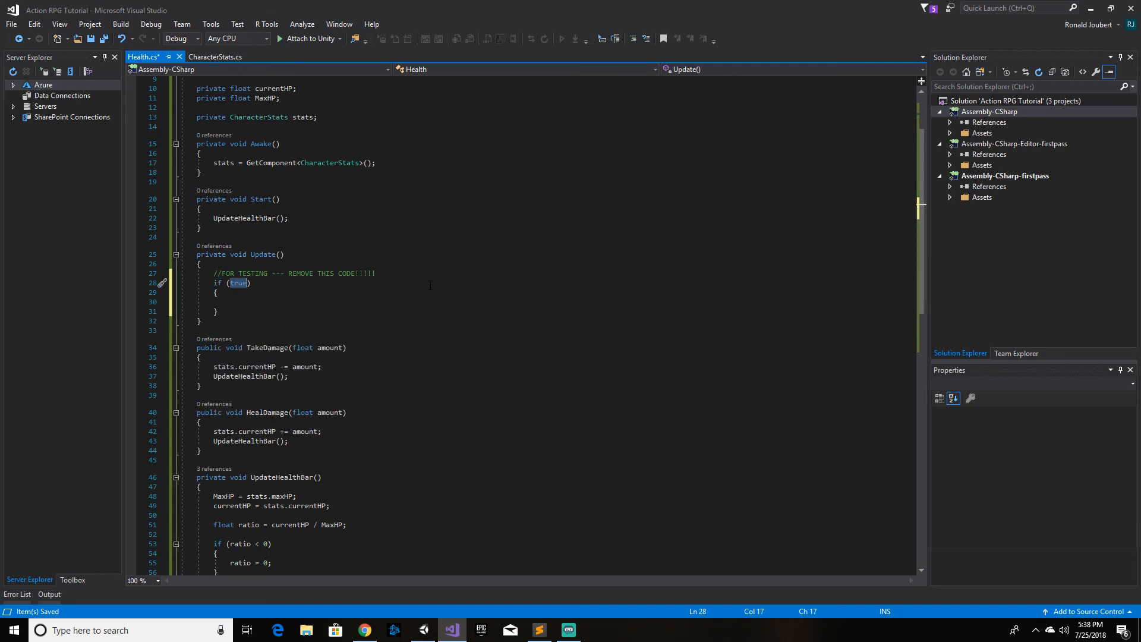
text(In)
key(Tab)
text(.)
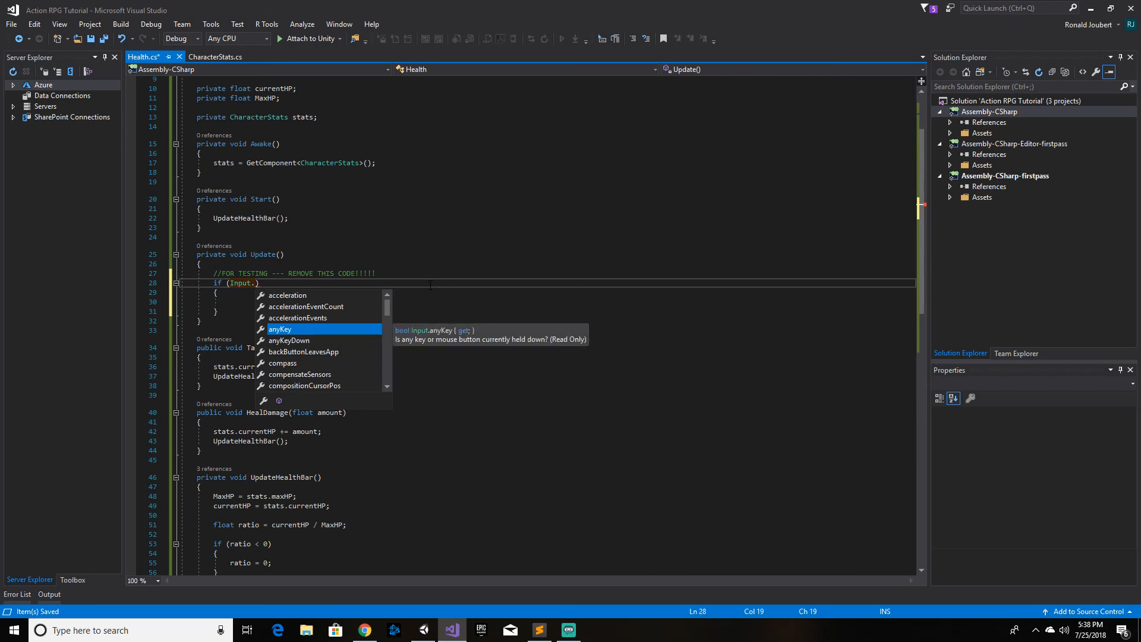
text(Get)
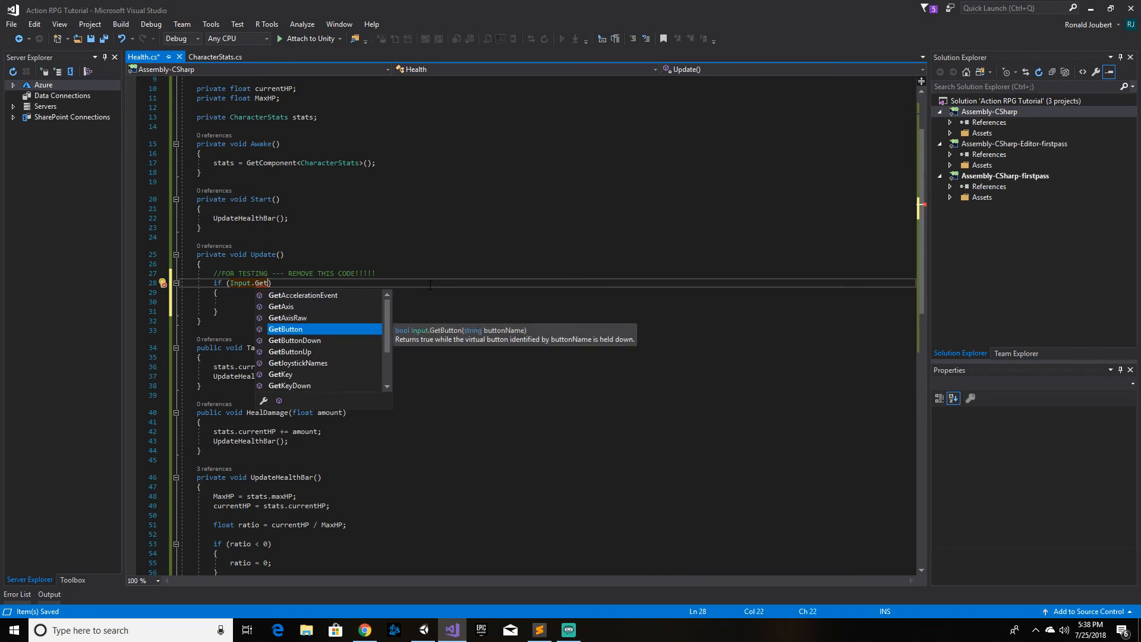
text(M)
key(Down)
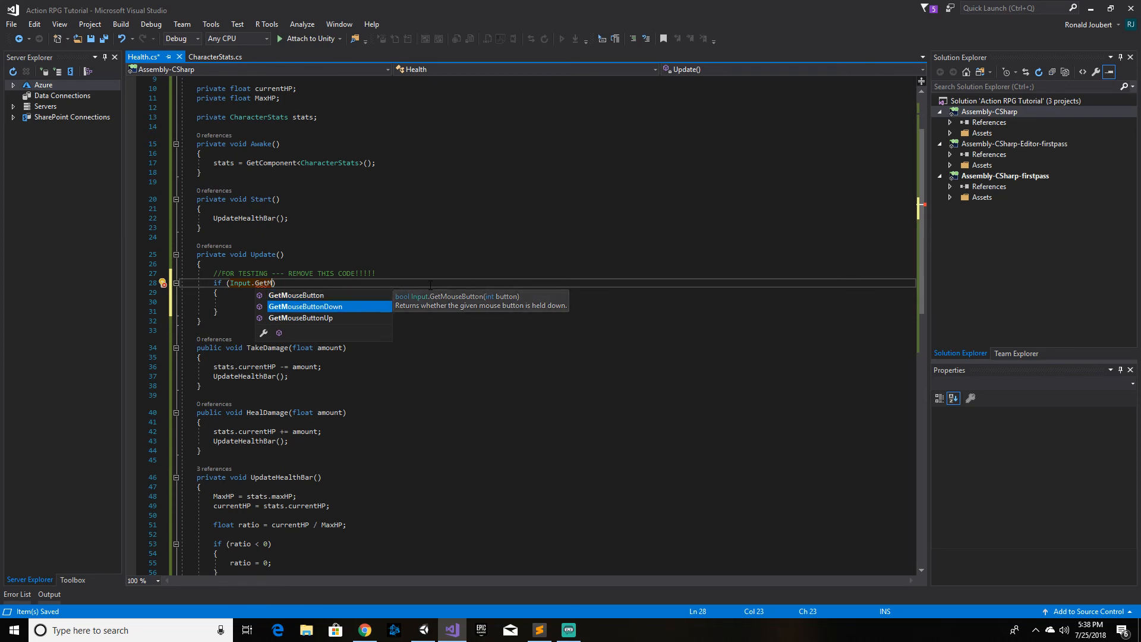
key(Tab)
text((0))
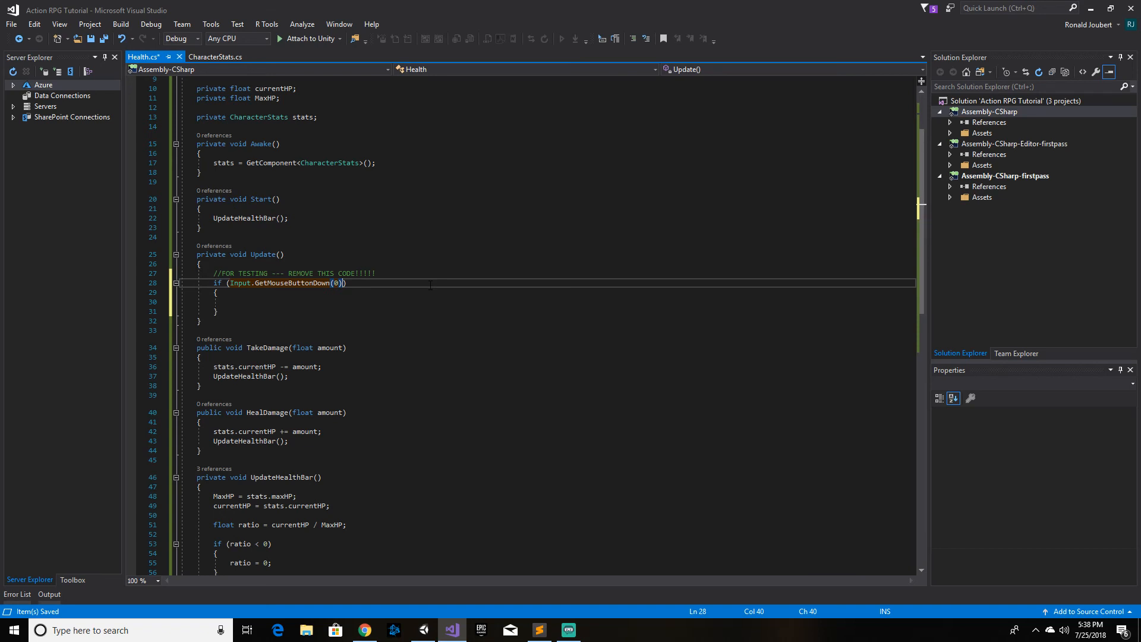
Step: Call TakeDamage(5.0f); inside the mouse-button if block
click(280, 302)
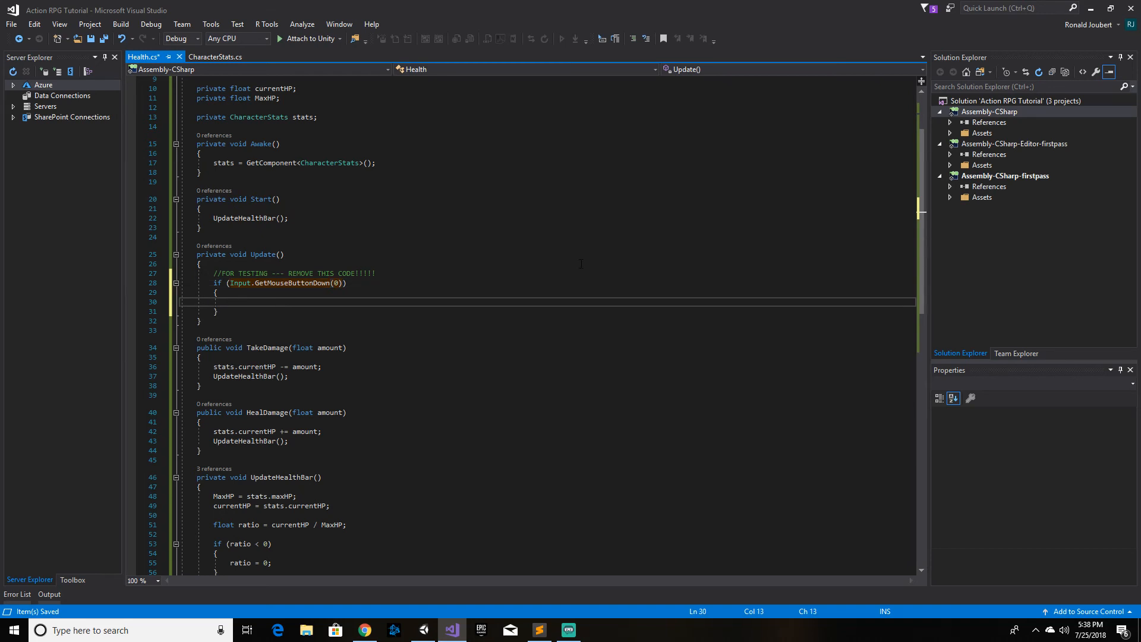
text(TakeDamage(5)
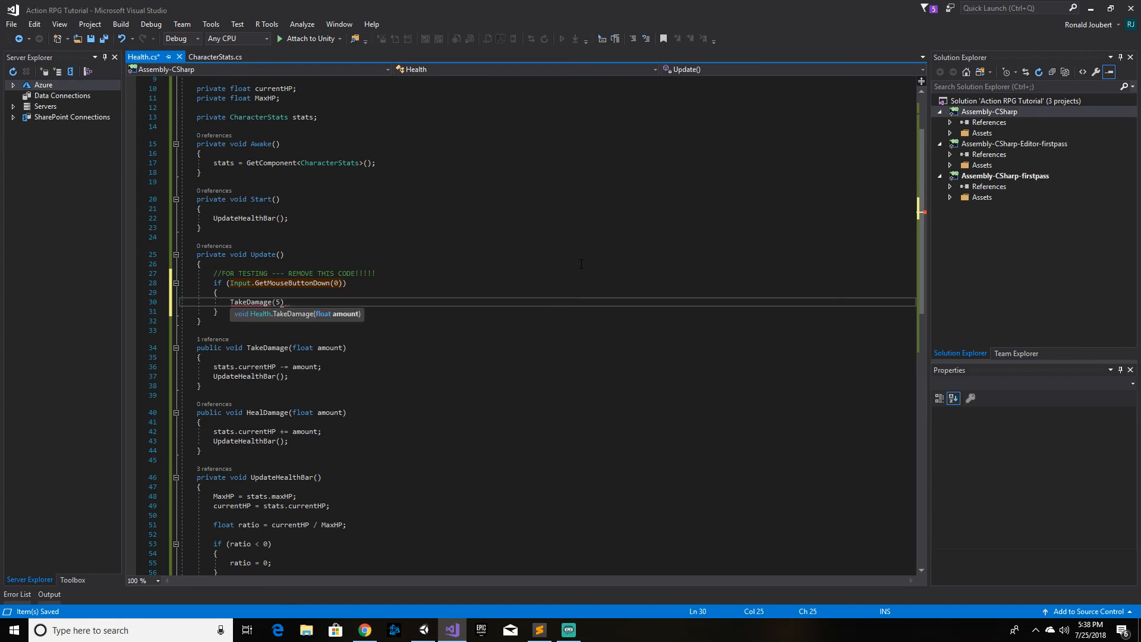
text(.0f);)
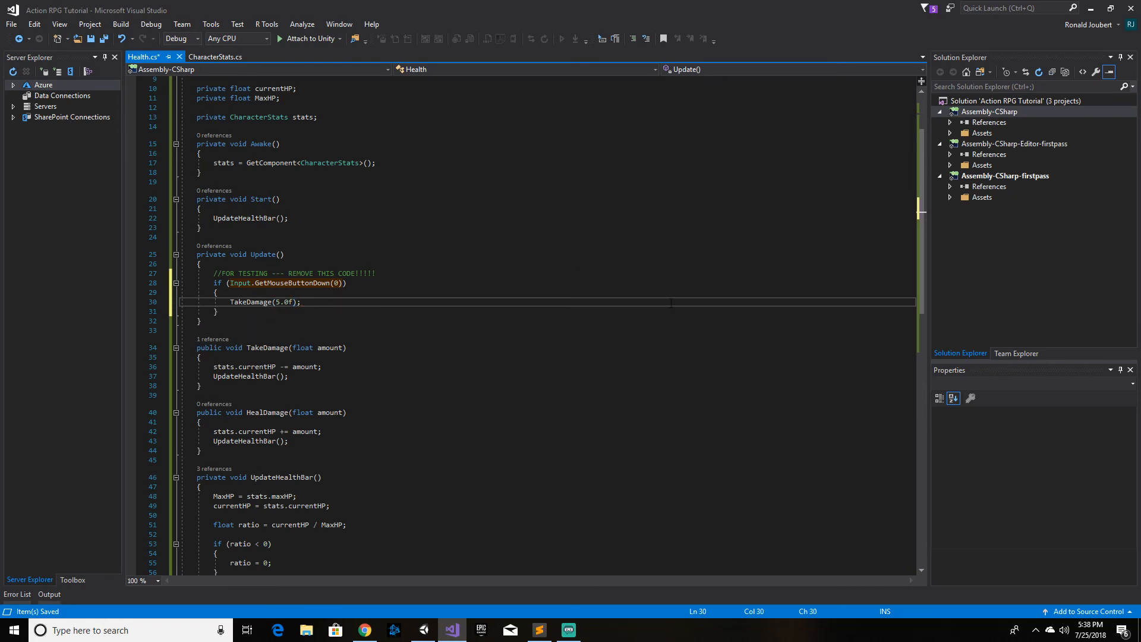
Step: Duplicate the complete mouse-button if block directly below the original in Update
click(230, 312)
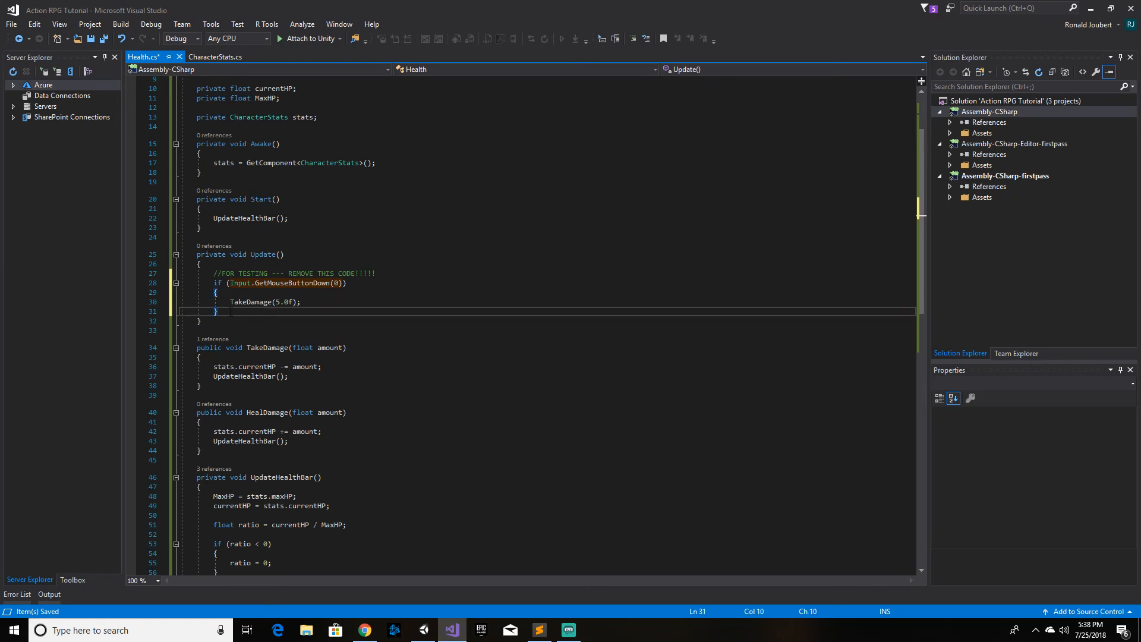
key(Return)
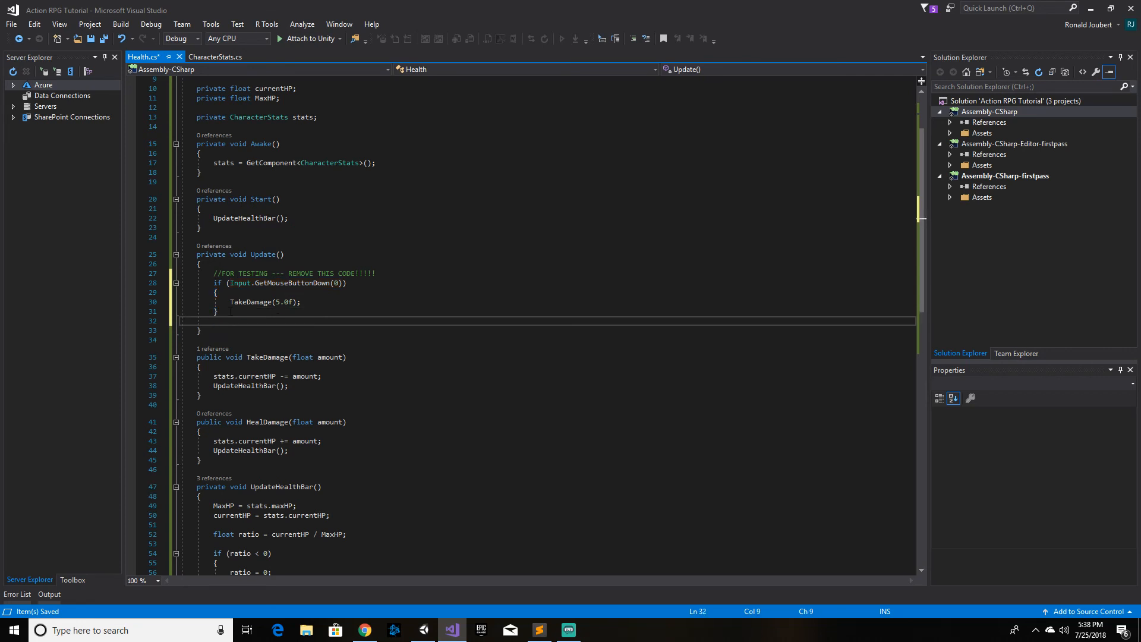
drag(213, 283, 236, 311)
key(ctrl+c)
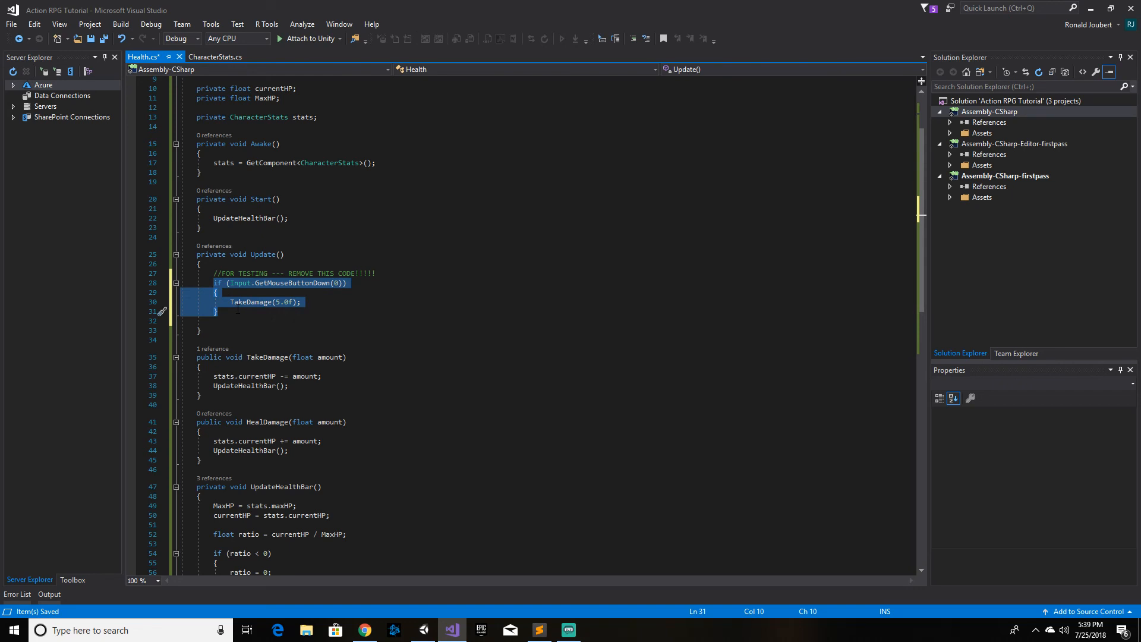
click(231, 312)
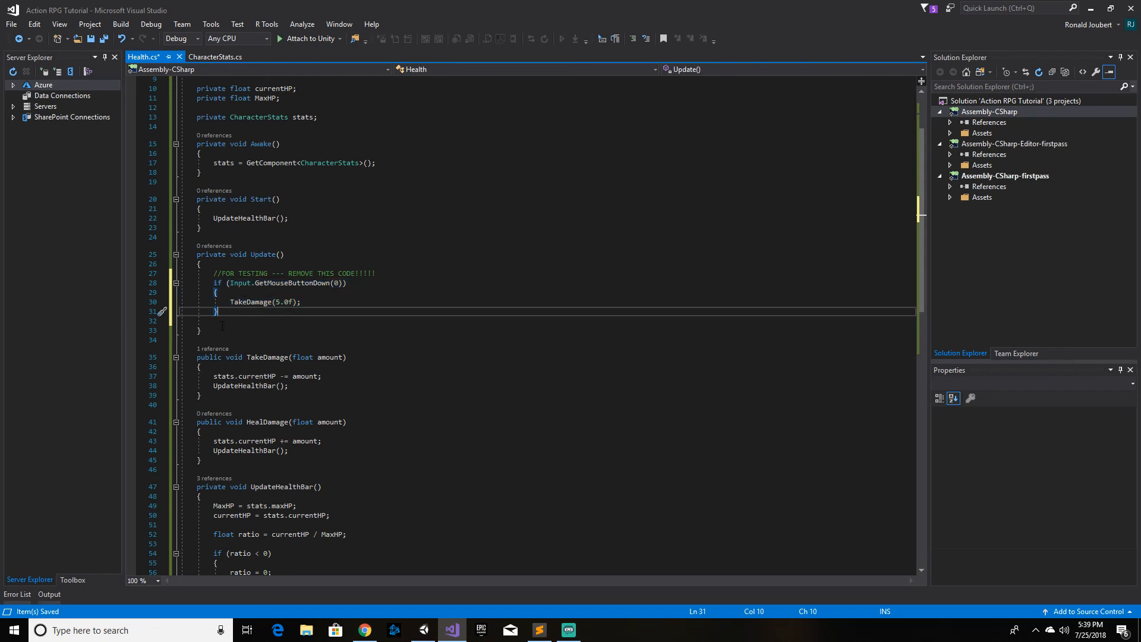
click(230, 318)
key(ctrl+v)
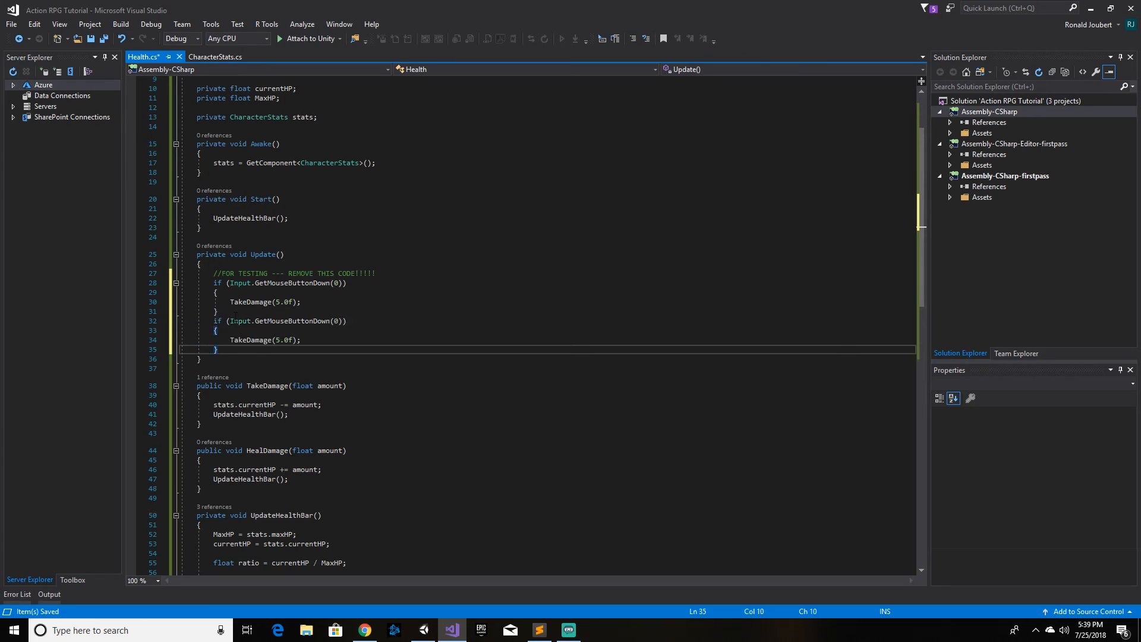
Step: In the duplicated block, change the mouse button index to 1 and the call to HealDamage(5.0f)
drag(334, 323, 339, 322)
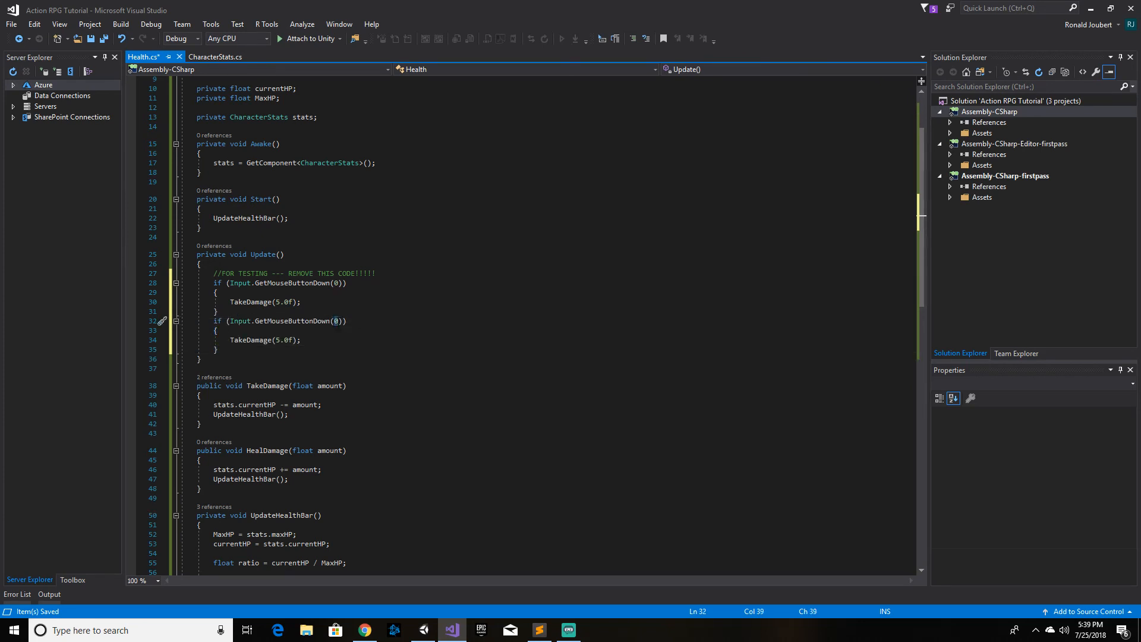
text(1)
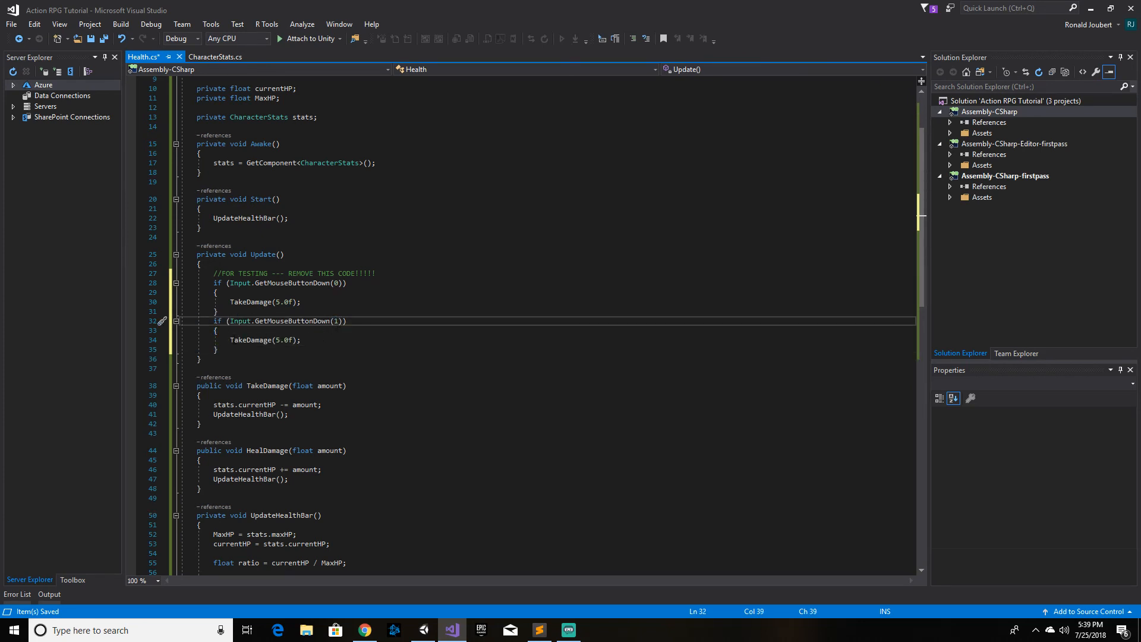
drag(230, 340, 249, 340)
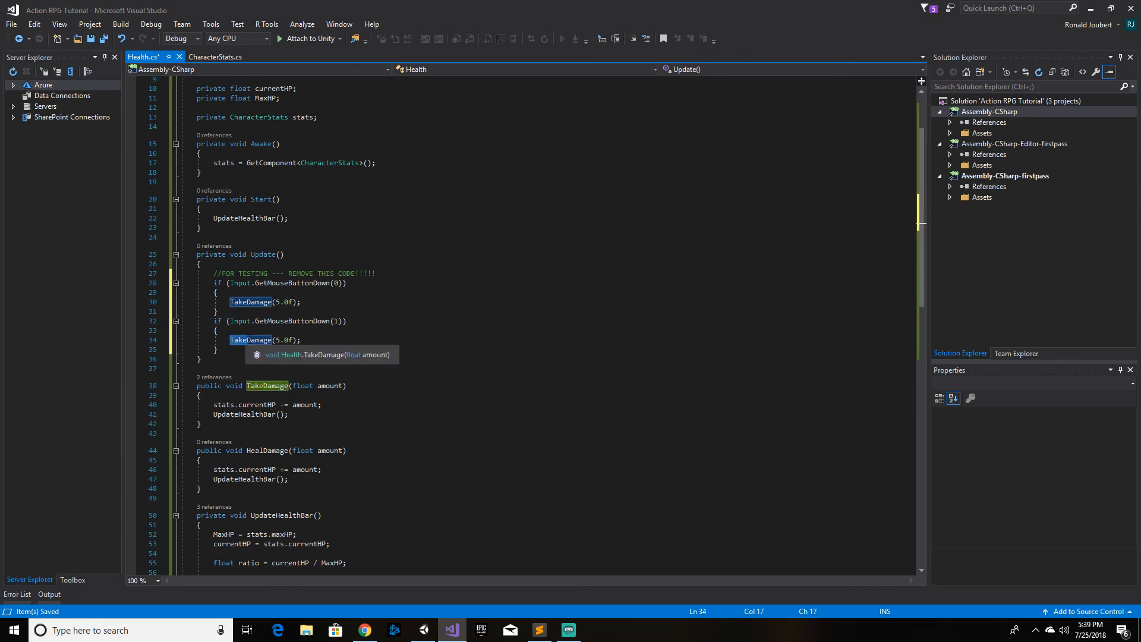
text(Hea)
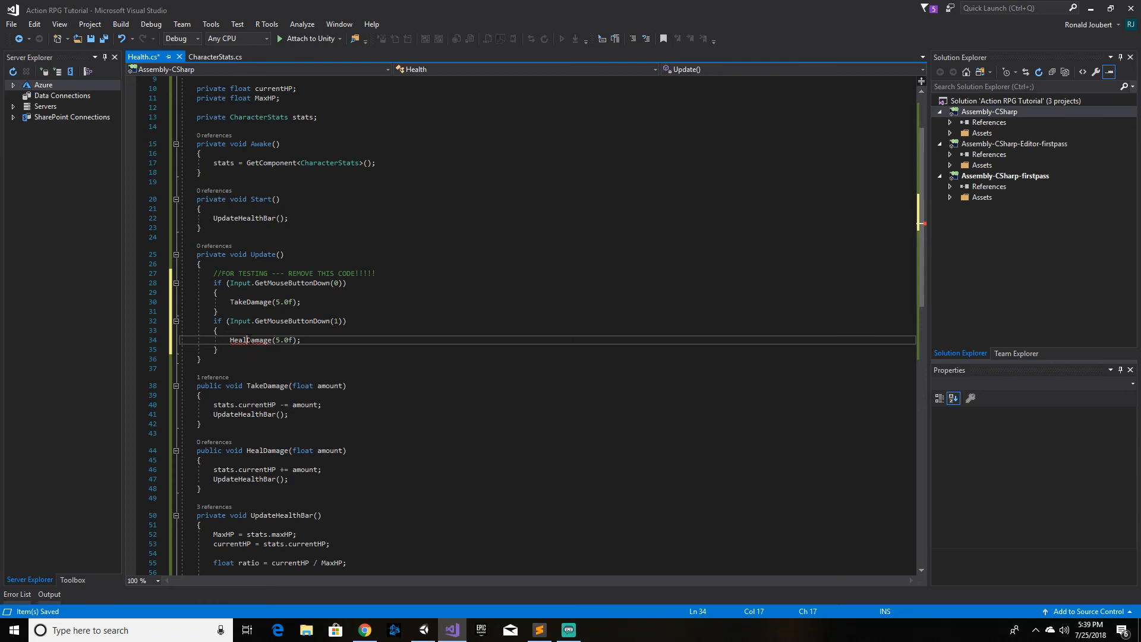
Step: Correct the spelling of the HealDamage call in the second mouse-button block and save Health.cs
text(l)
key(ctrl+s)
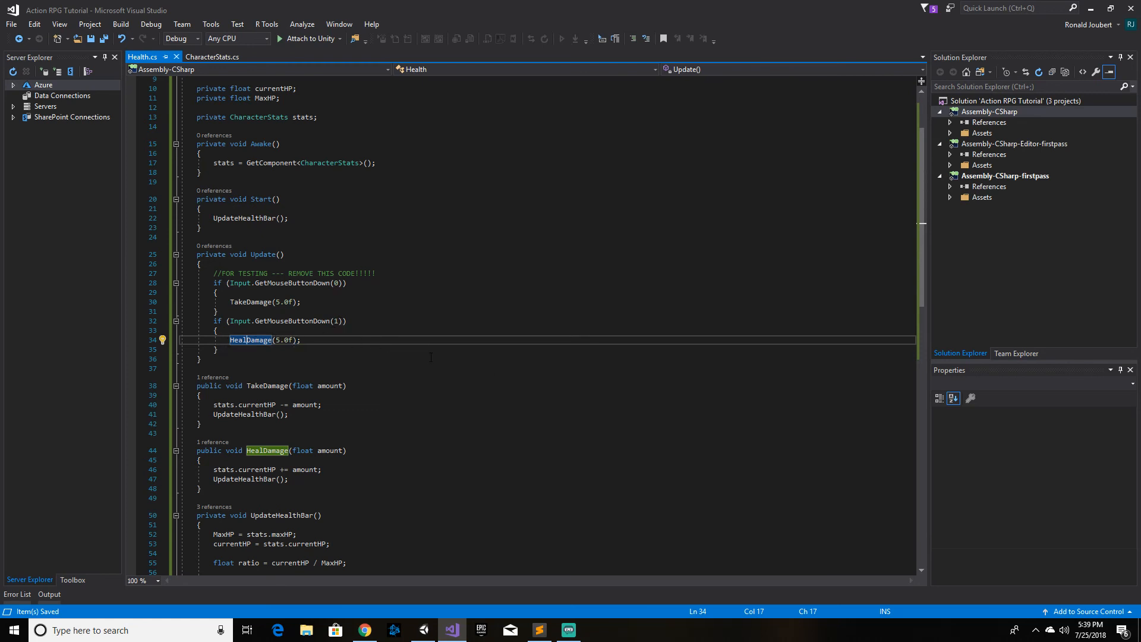
Step: Switch to Unity, run the scene to test the health bar's damage and healing, and end the play test
click(422, 631)
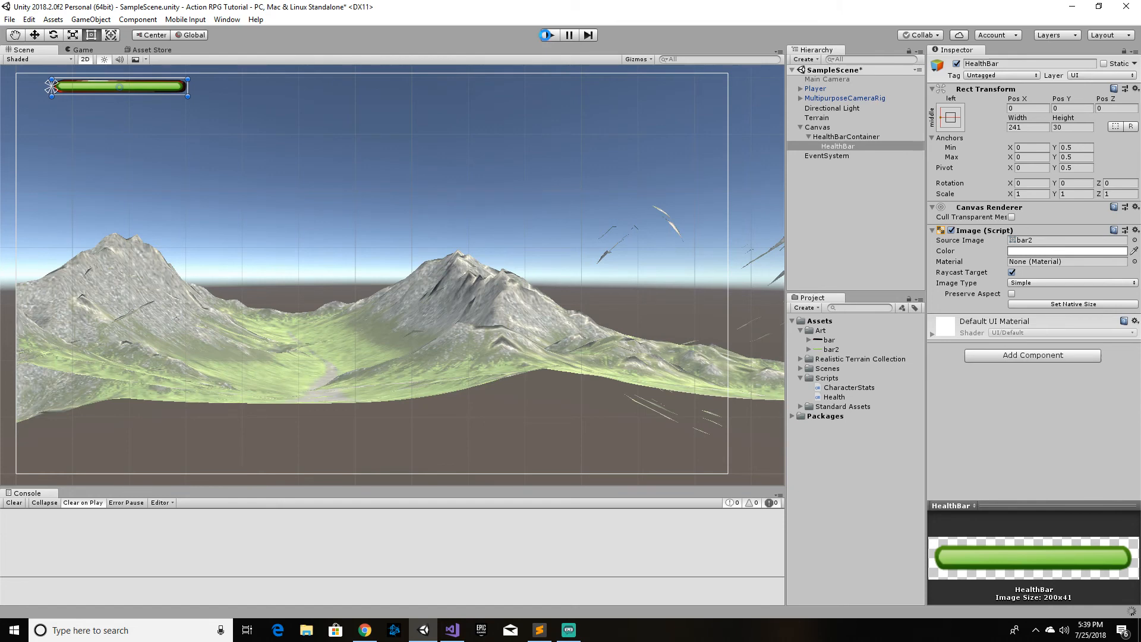
click(548, 35)
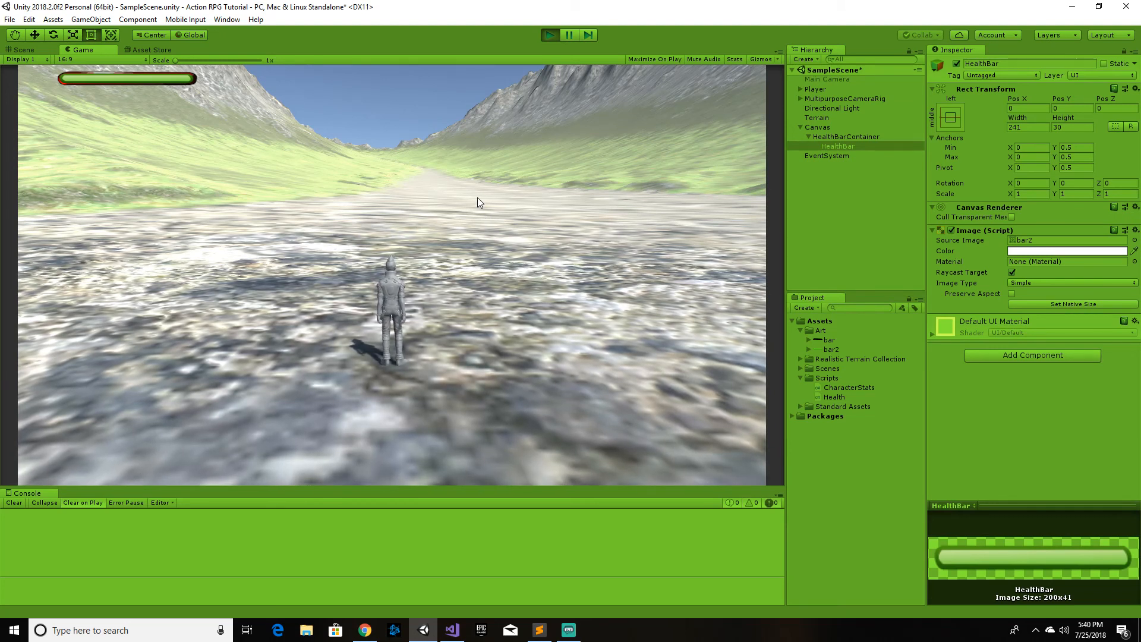
click(549, 36)
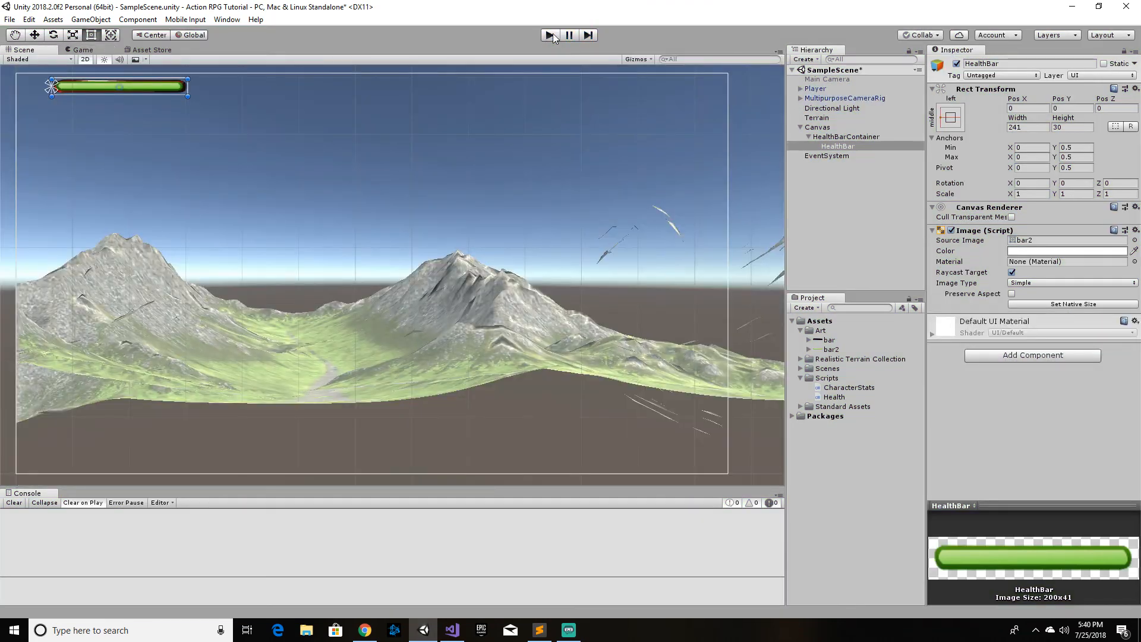
Step: Collapse HealthBarContainer and the Art folder, and create a C# script named Magic in the Scripts folder
click(808, 136)
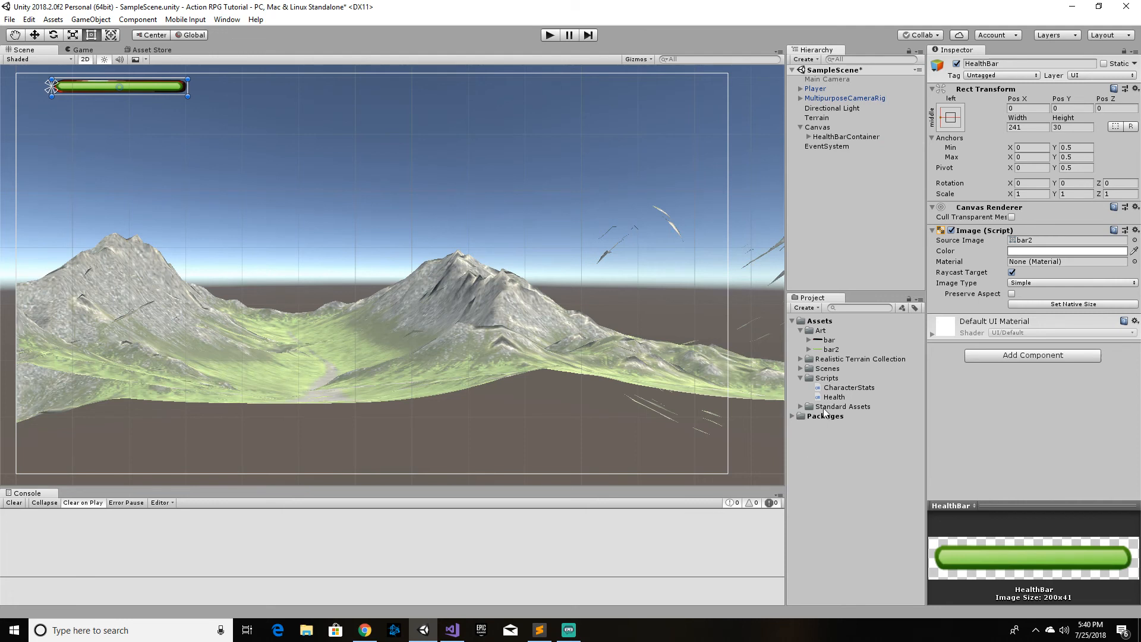
click(800, 331)
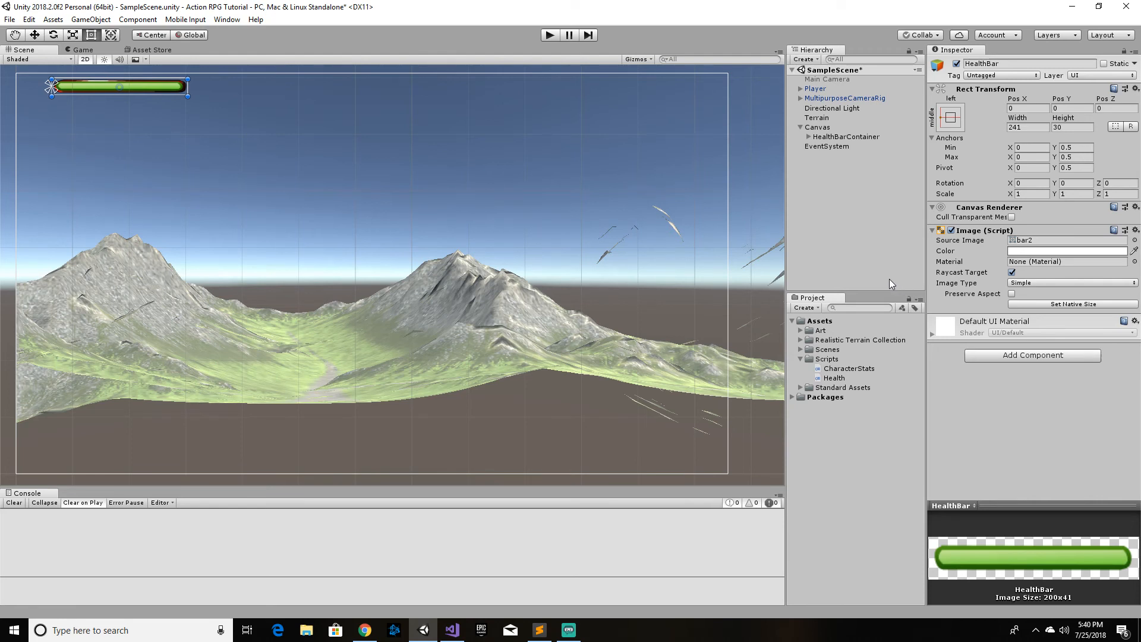
click(826, 359)
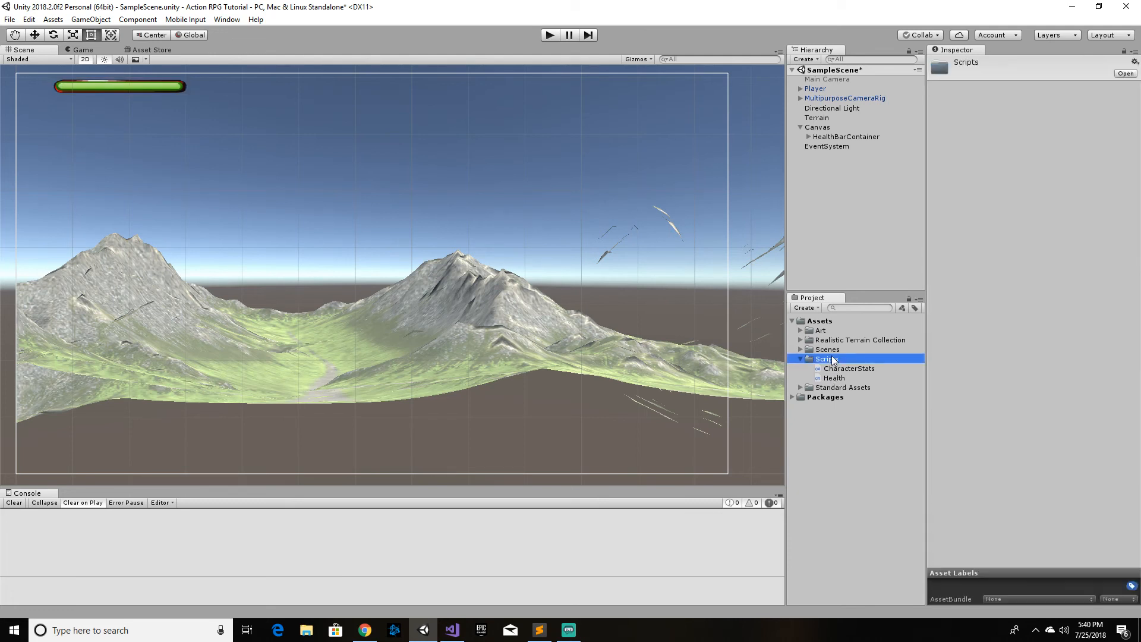
right_click(832, 359)
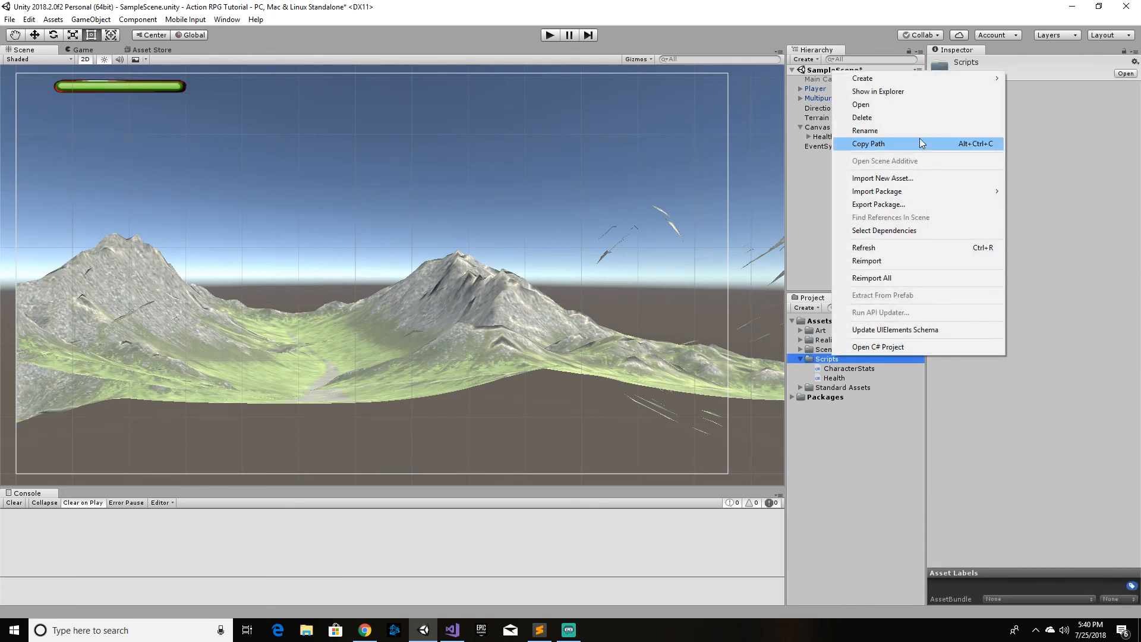
mouse_move(989, 79)
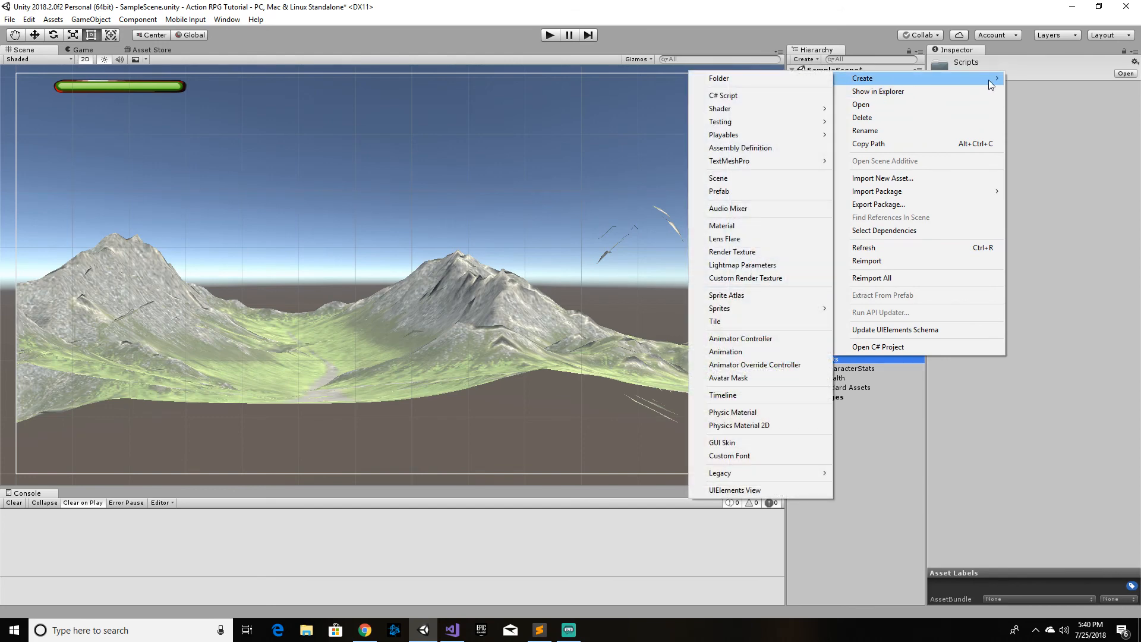
click(758, 98)
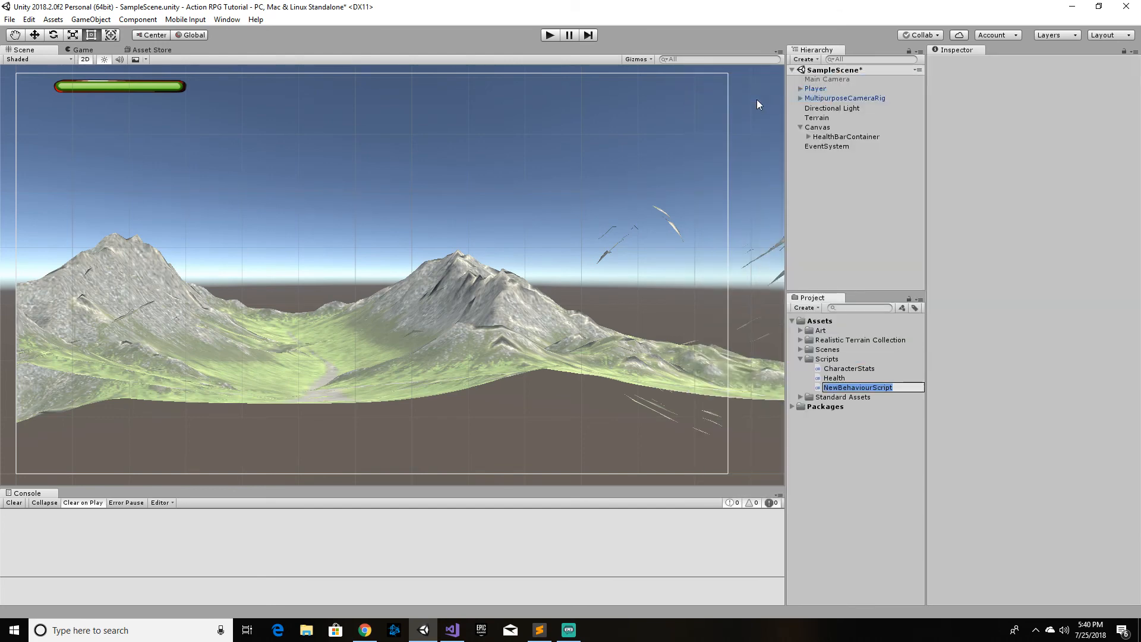
text(Magic)
key(Return)
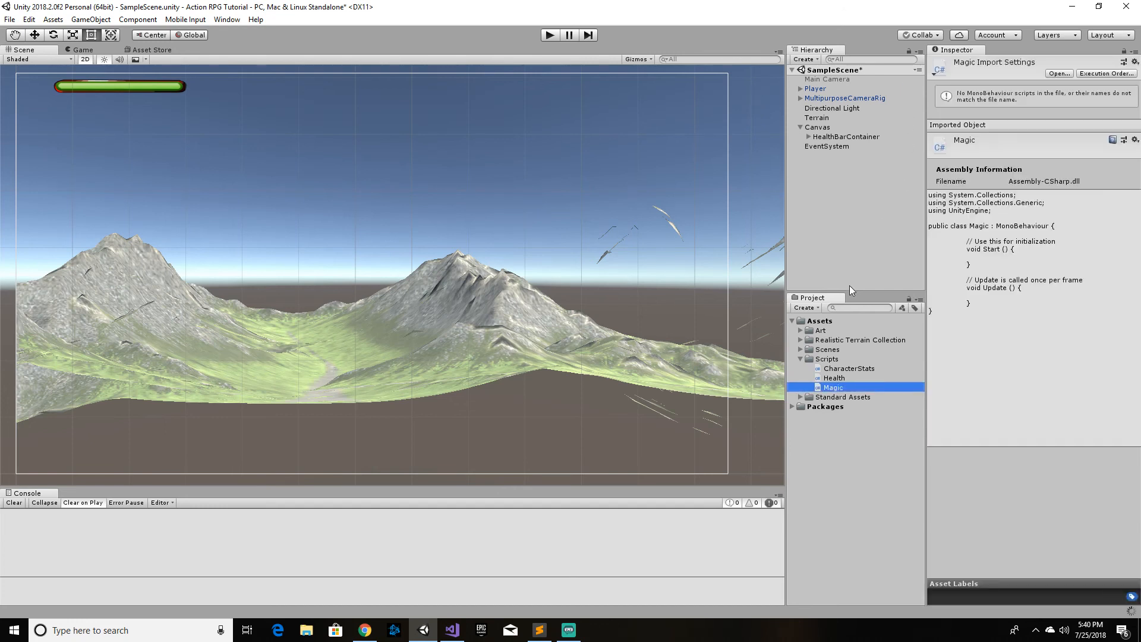
Step: Open the Magic script in Visual Studio and delete its default Start and Update methods with their comments
double_click(834, 388)
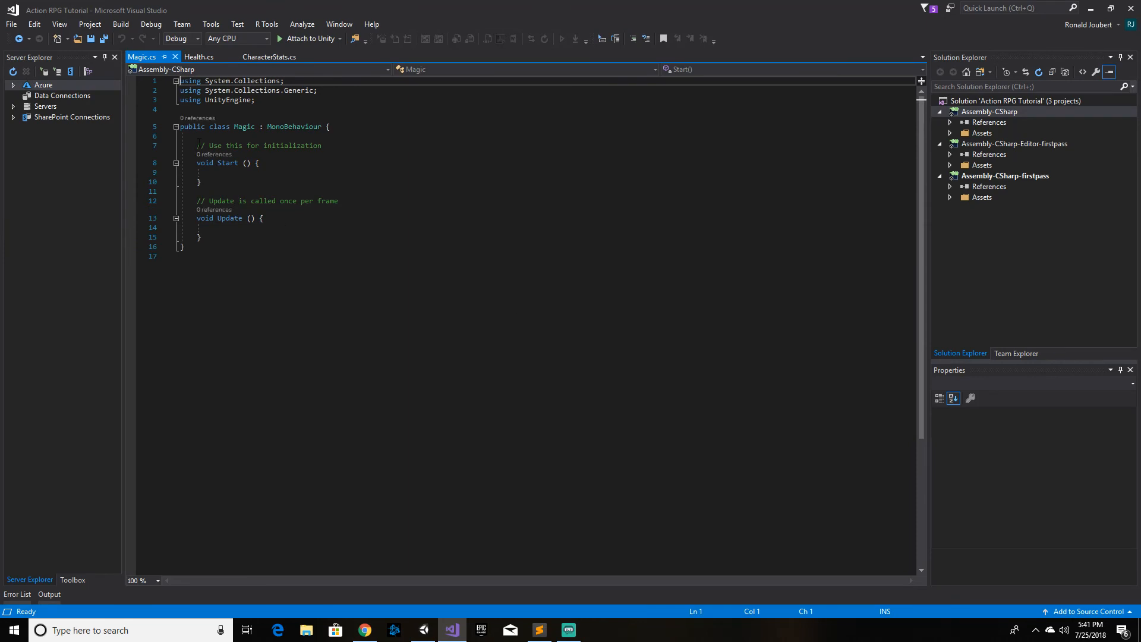
drag(198, 146, 237, 235)
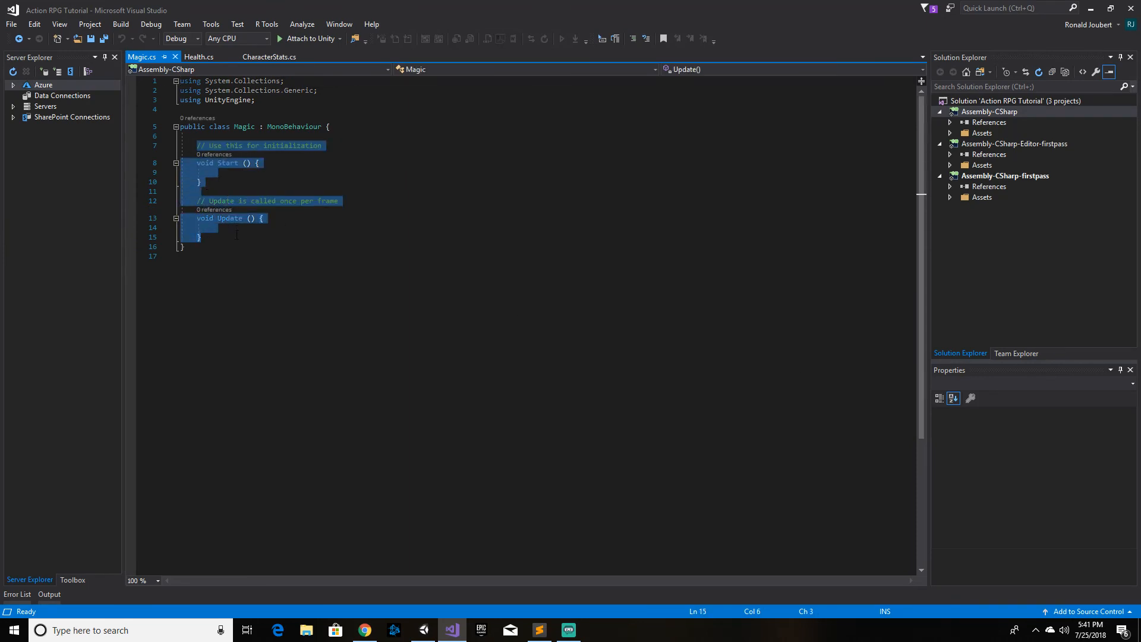
key(BackSpace)
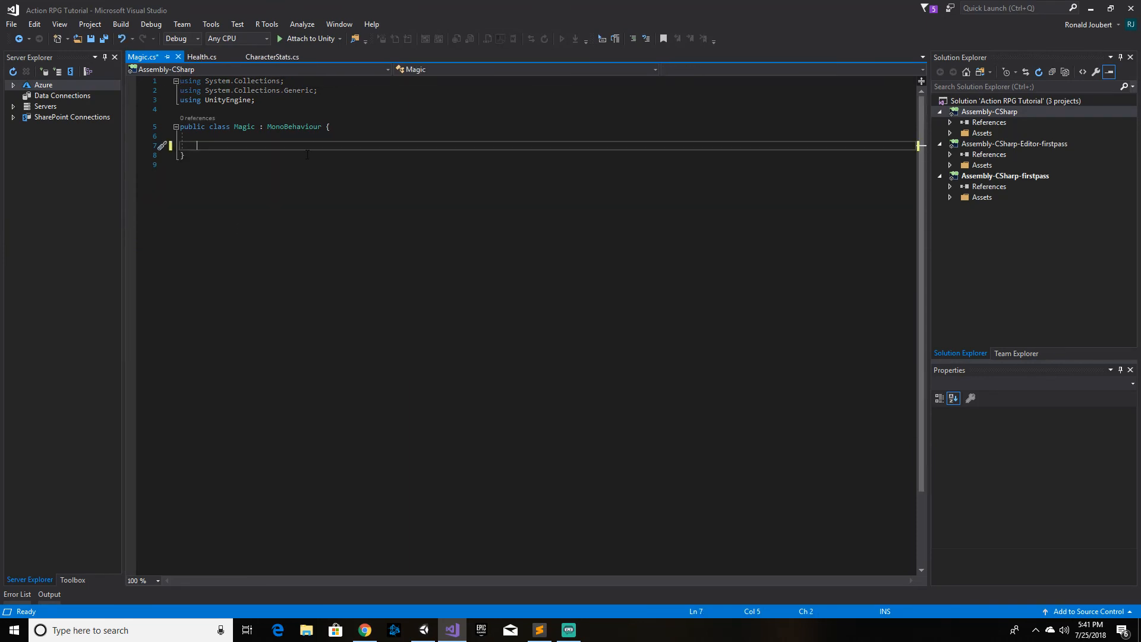
Step: Put the Magic class's opening brace on its own line and save Magic.cs
click(326, 127)
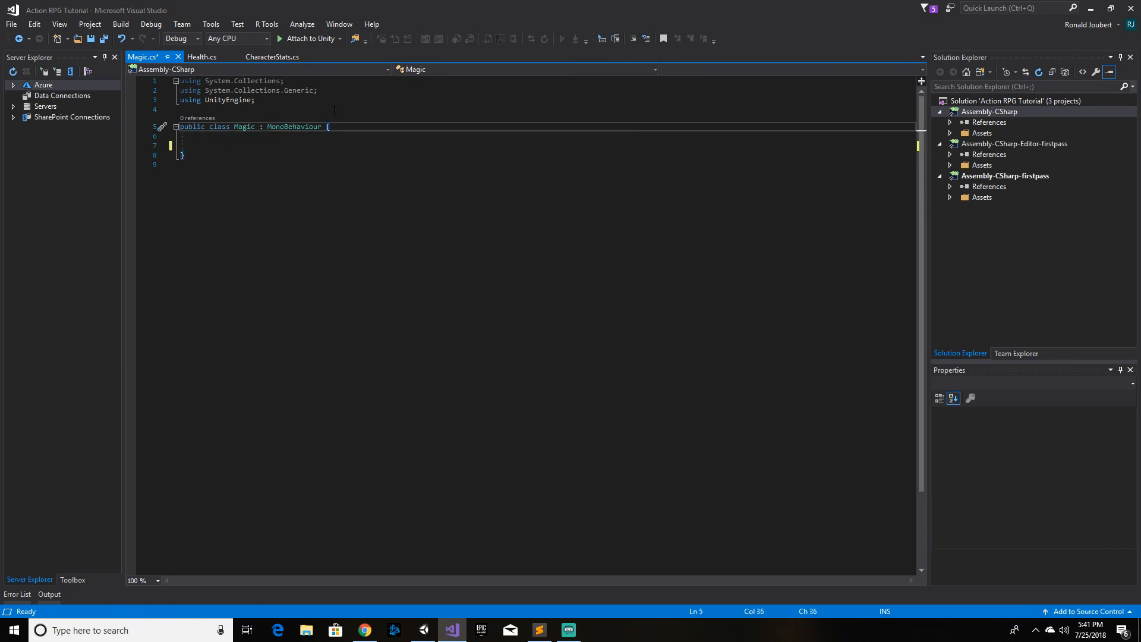
key(Return)
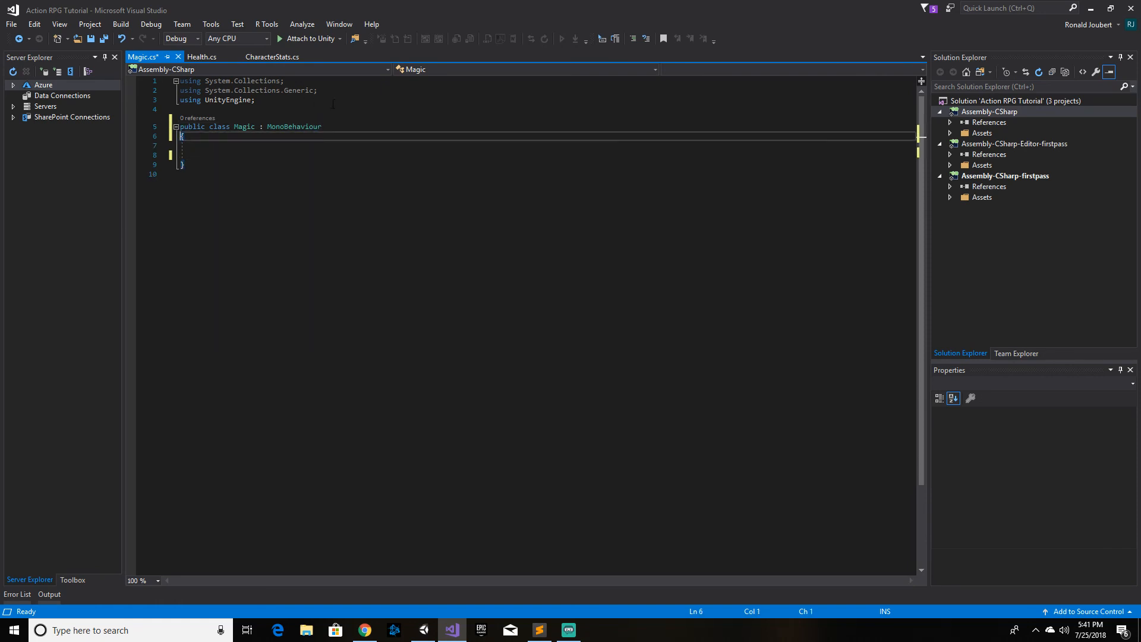
click(220, 143)
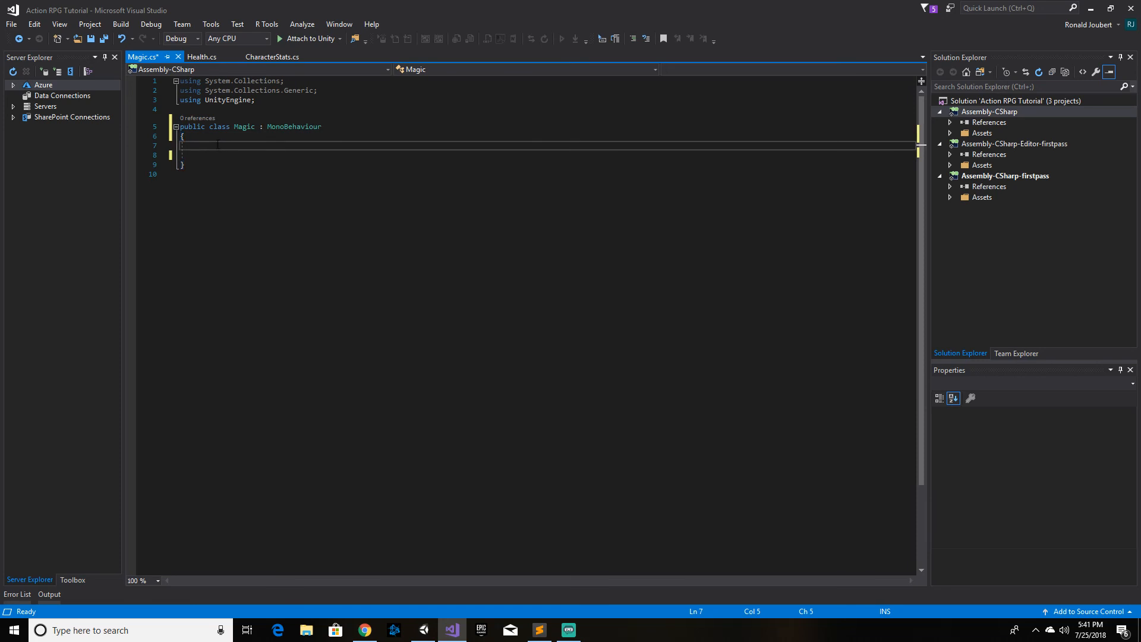
key(ctrl+s)
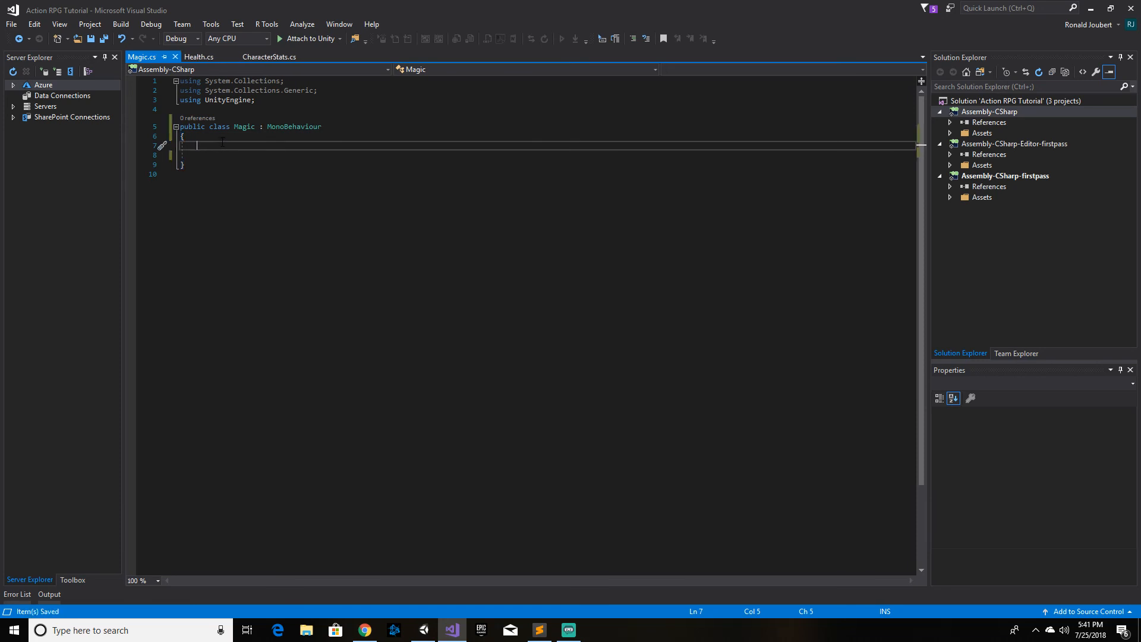
Step: Copy everything inside the Health class, from the healthBar field through UpdateHealthBar, into the body of the Magic class
click(201, 56)
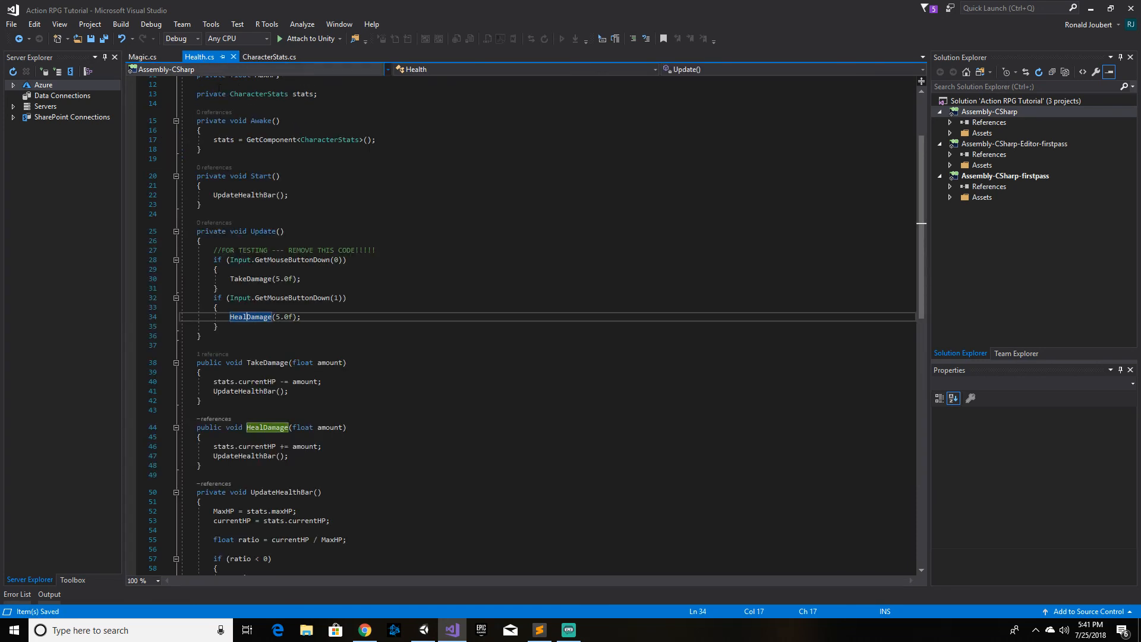
scroll(360, 209, up, 4)
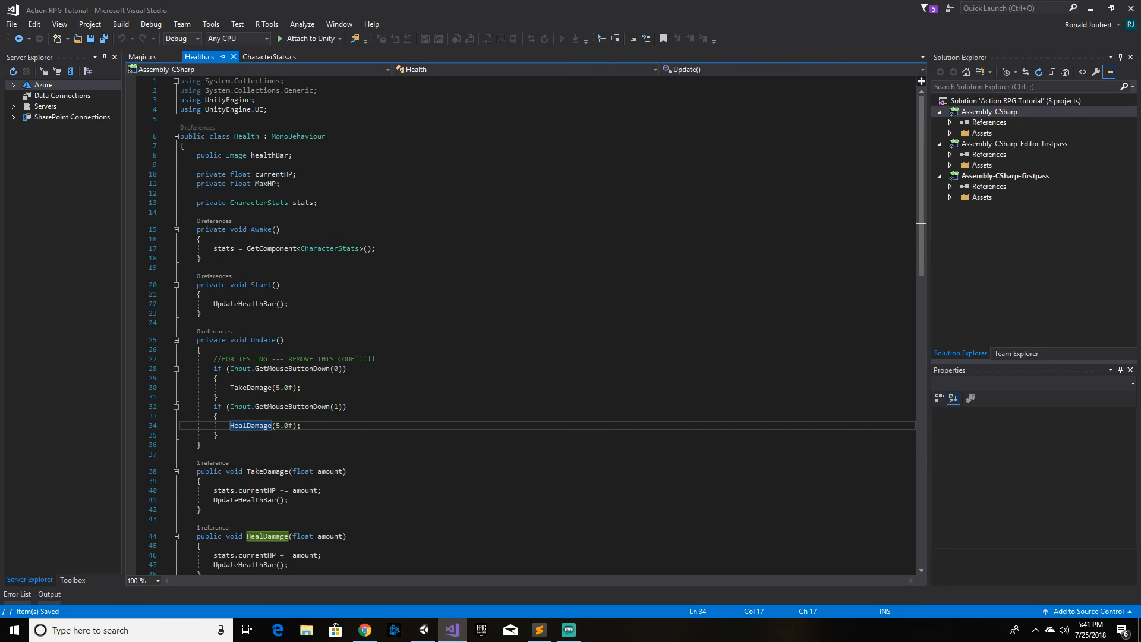
click(289, 183)
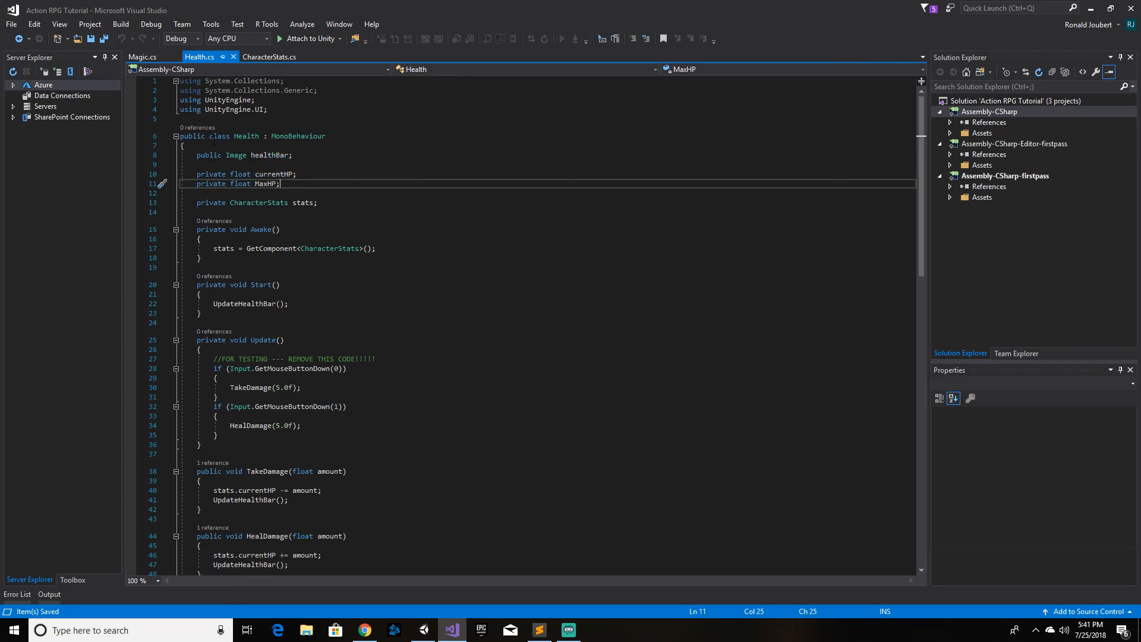
click(197, 155)
drag(231, 208, 359, 529)
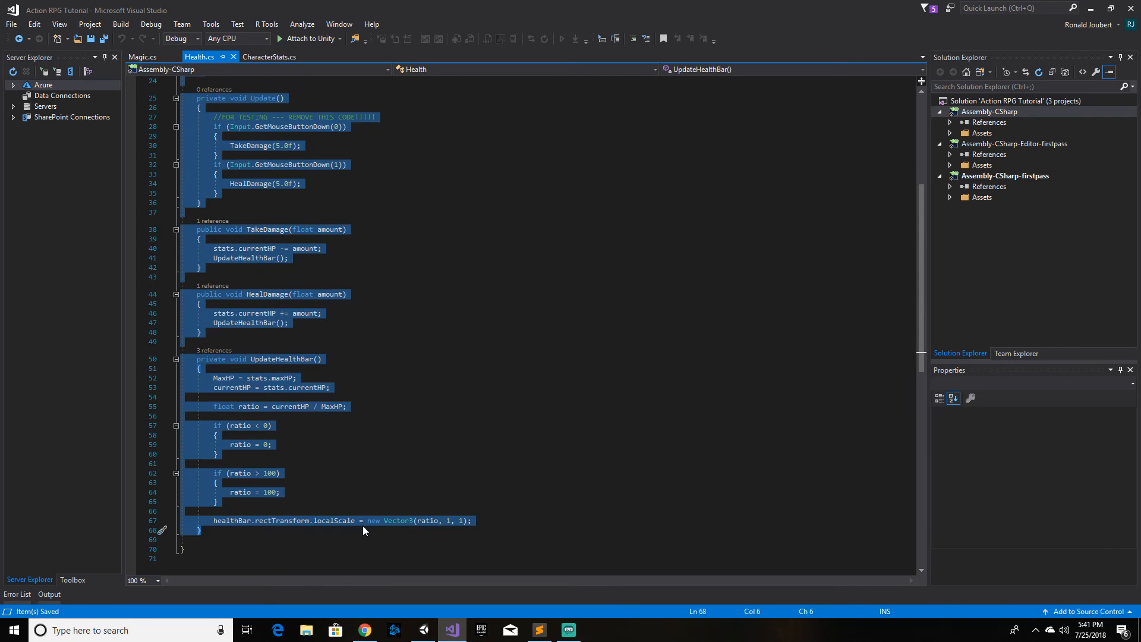
click(148, 58)
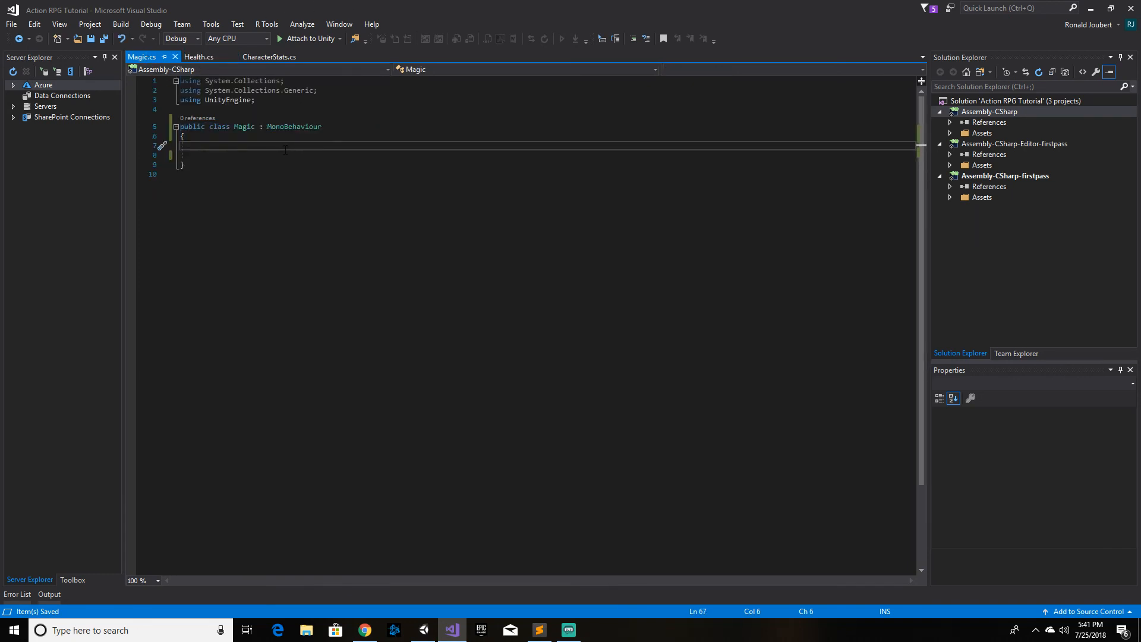
key(ctrl+v)
Step: Resolve the Image type in Magic.cs by adding the using UnityEngine.UI; directive
scroll(330, 230, up, 3)
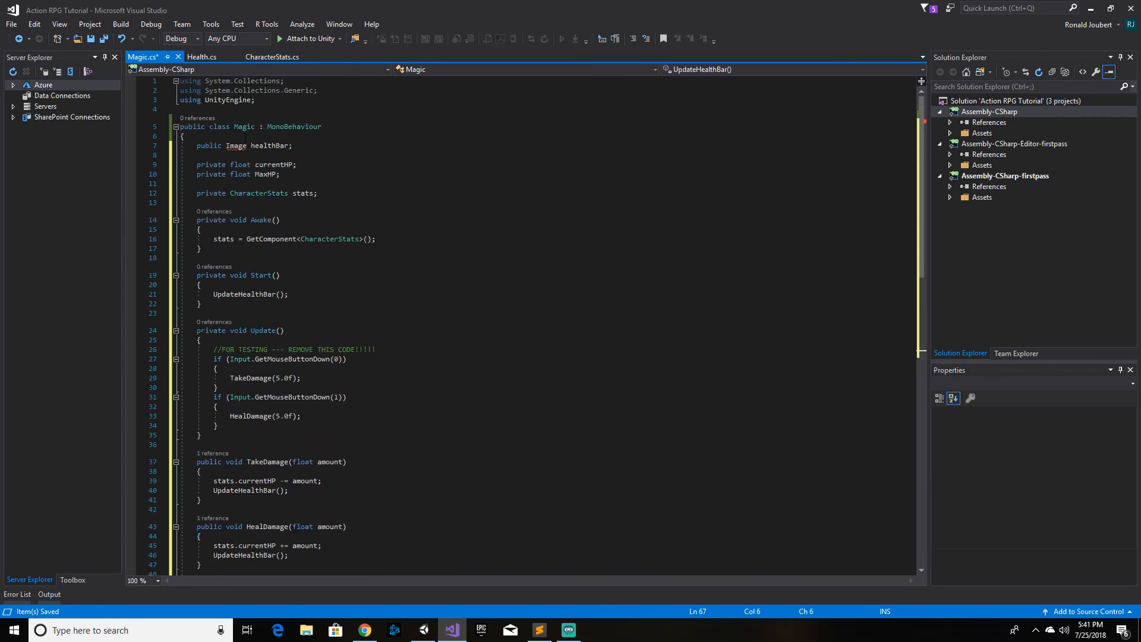
click(230, 158)
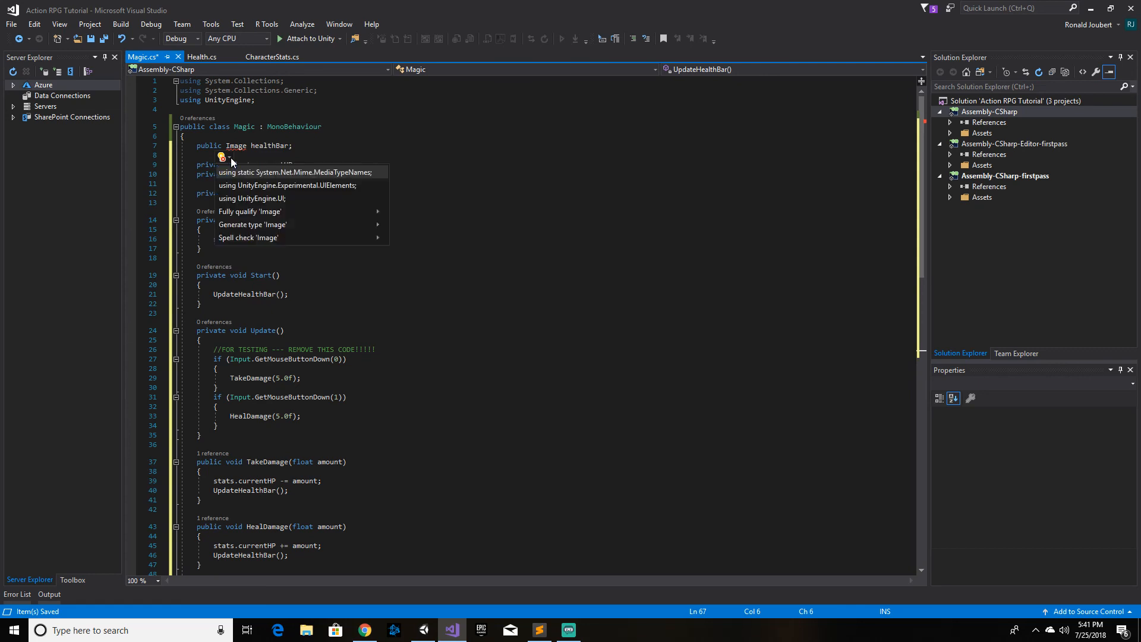
click(241, 198)
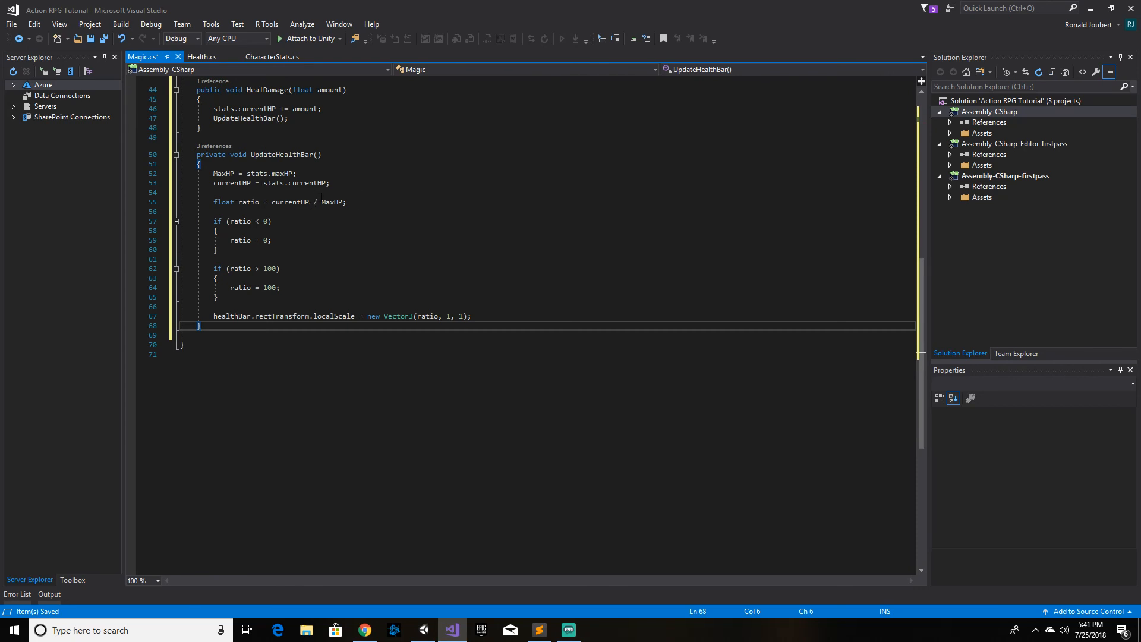
Step: Rename the healthBar Image field in the Magic class to magicBar
scroll(321, 196, up, 14)
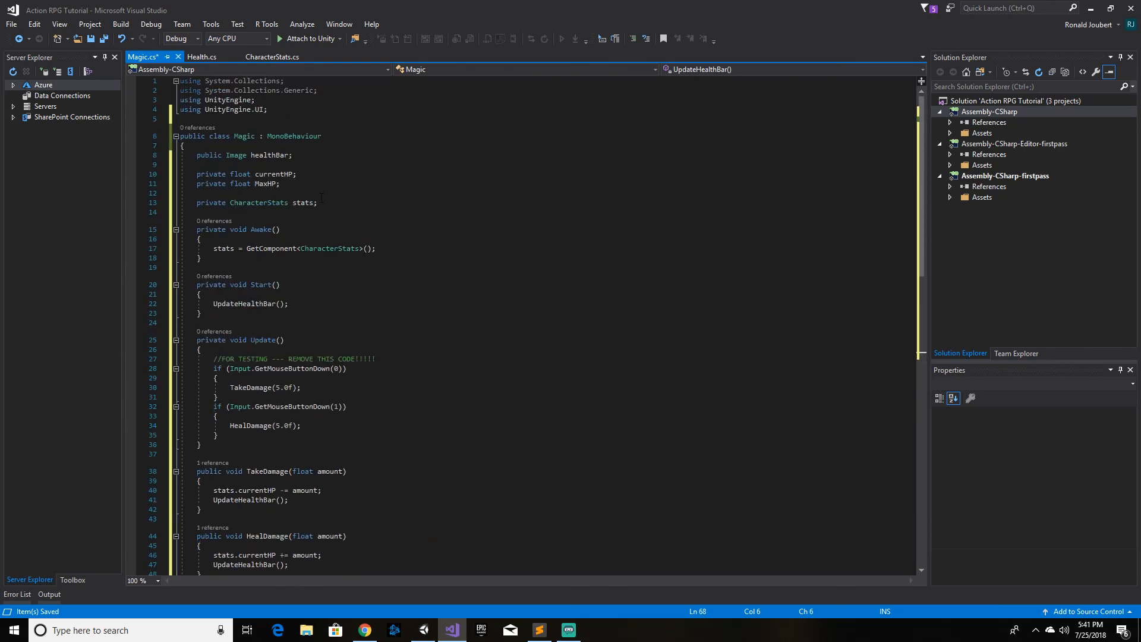
scroll(322, 198, down, 6)
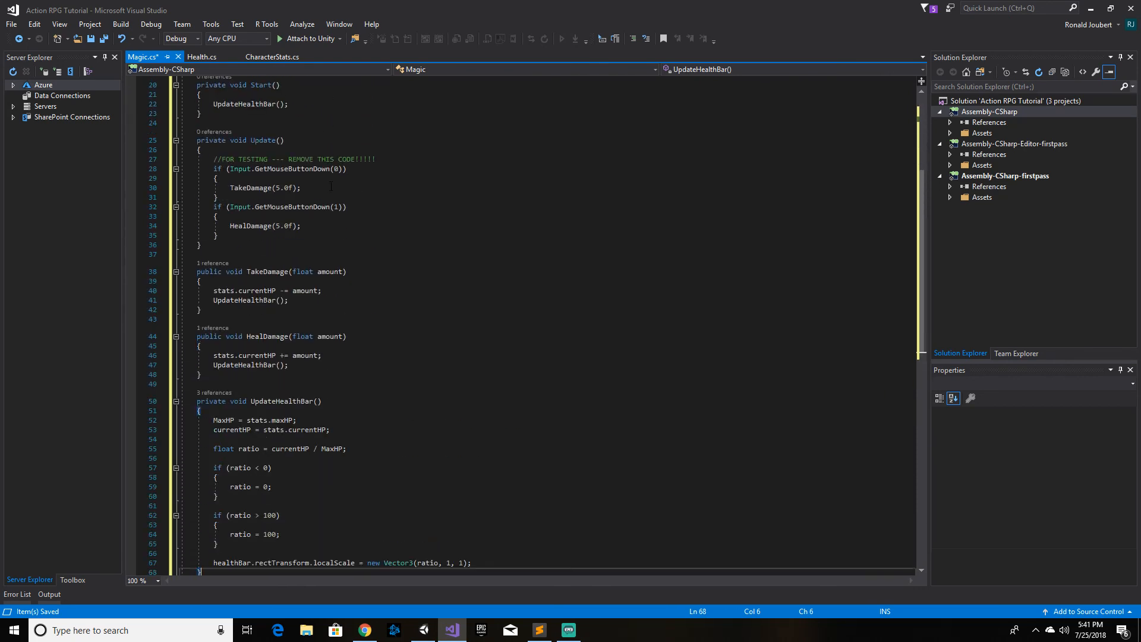
scroll(331, 186, up, 3)
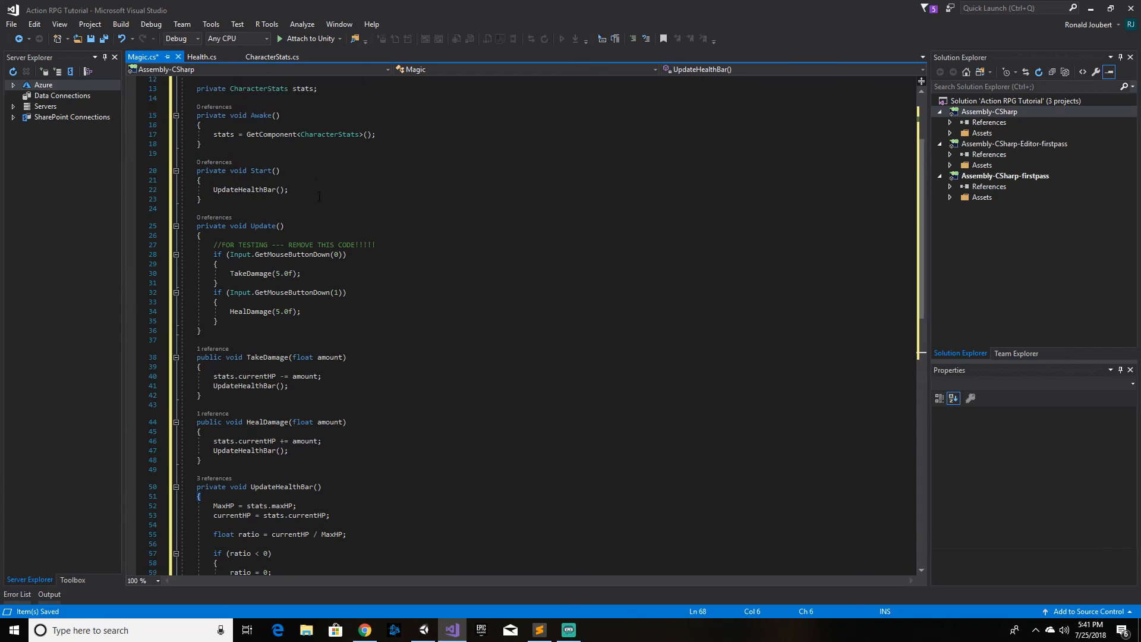
scroll(319, 197, up, 1)
scroll(319, 196, up, 3)
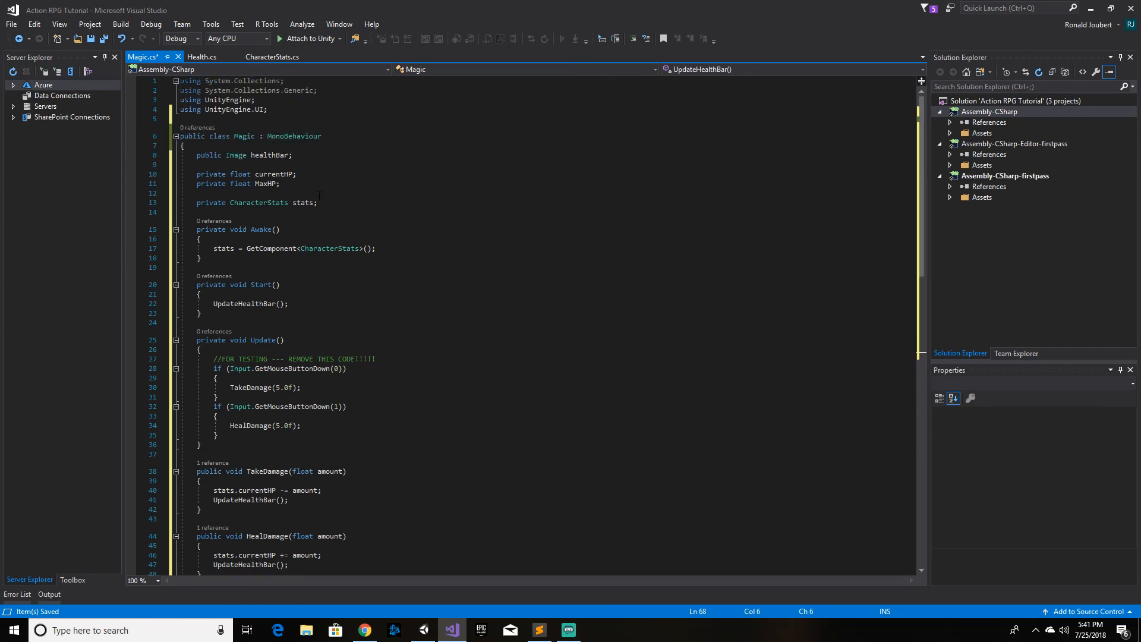
click(288, 175)
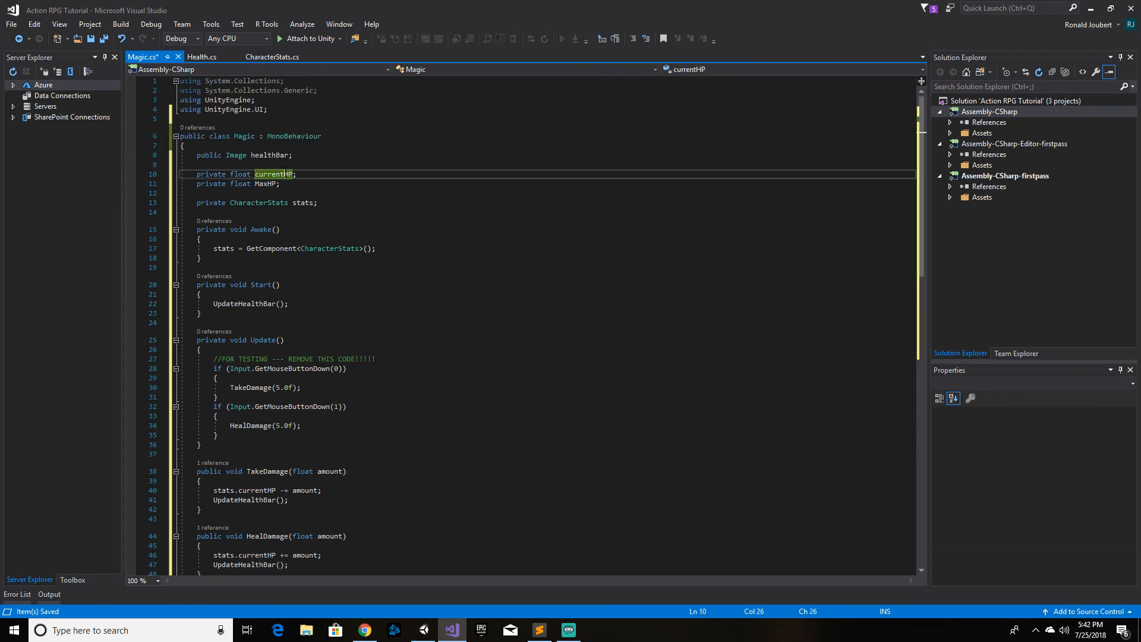
click(271, 155)
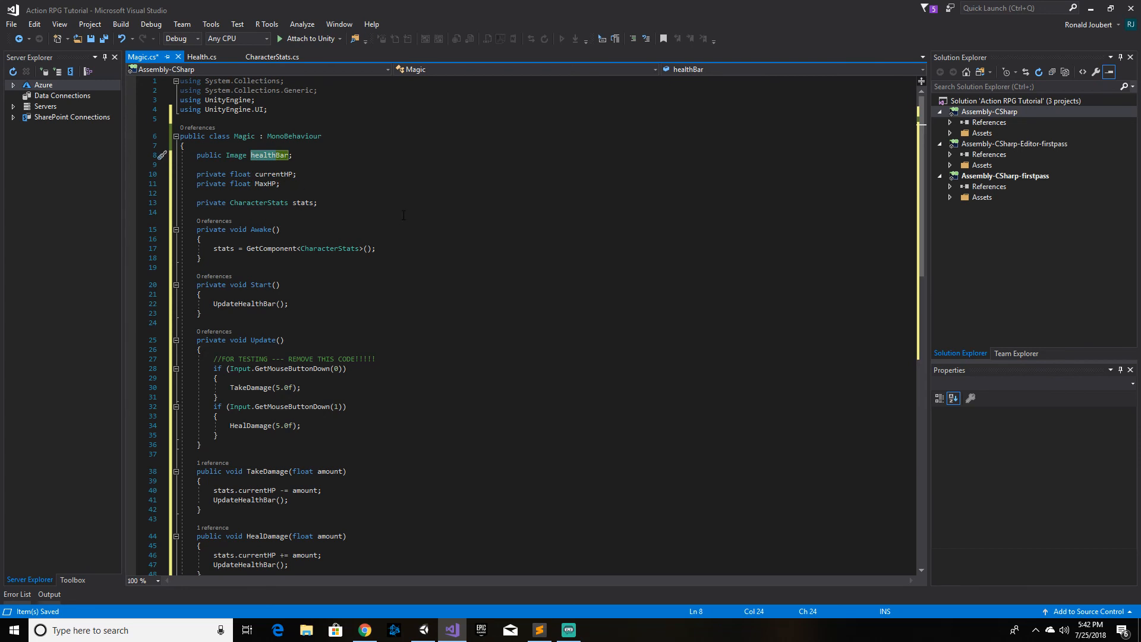
key(BackSpace)
key(BackSpace)
key(BackSpace)
key(BackSpace)
key(BackSpace)
key(BackSpace)
text(magic)
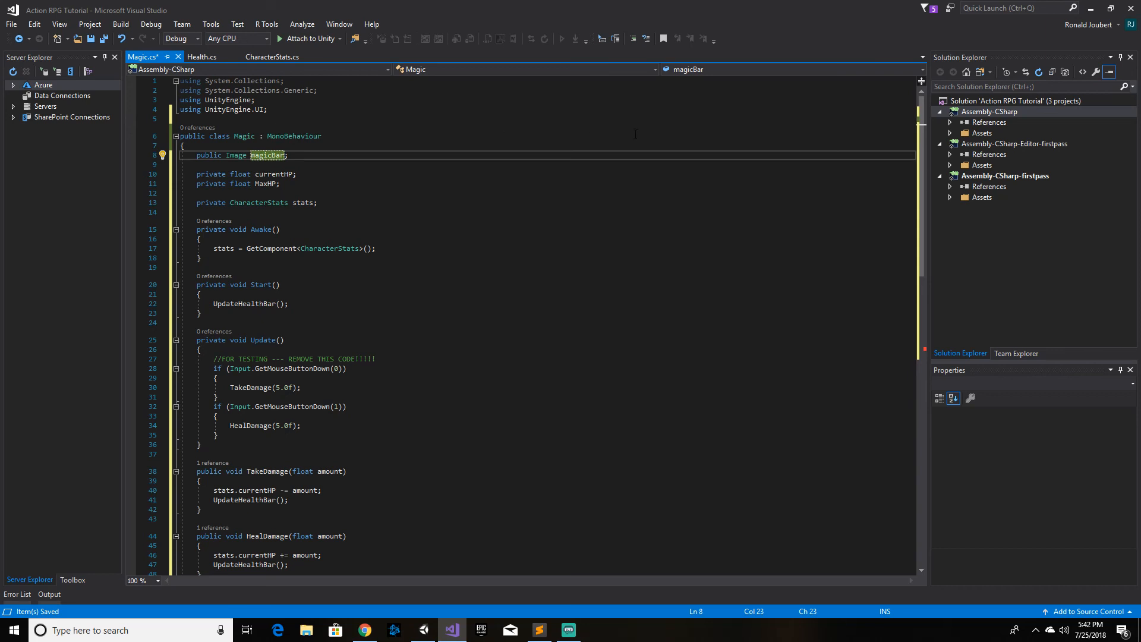
Step: Rename the Magic class's private float fields currentHP and MaxHP to currentMP and MaxMP in their declarations
scroll(452, 195, down, 1)
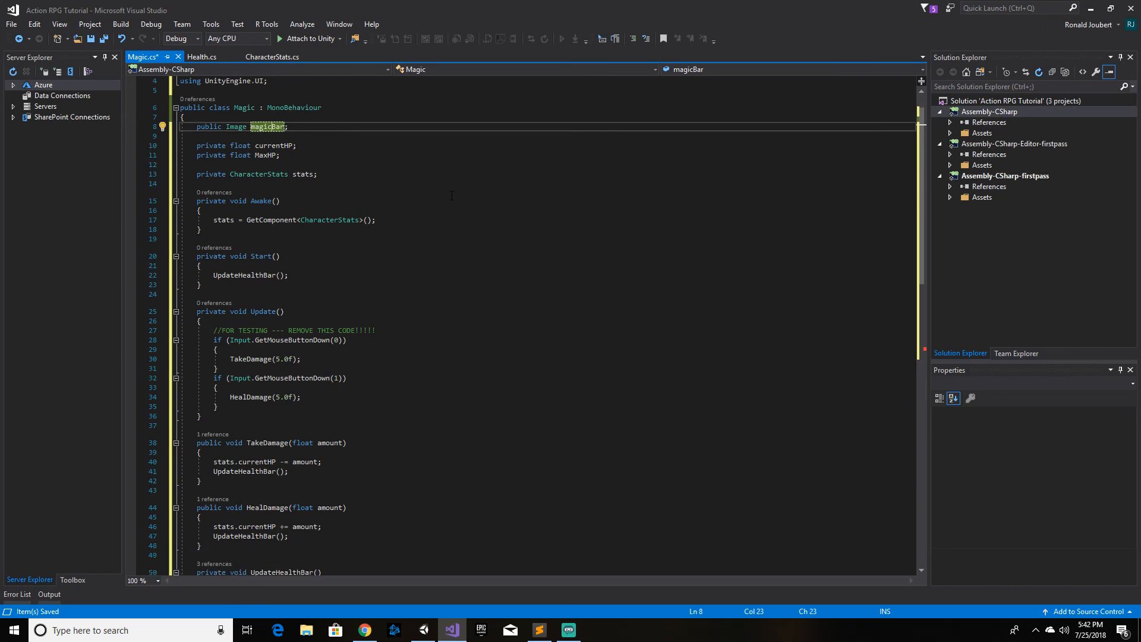
click(287, 145)
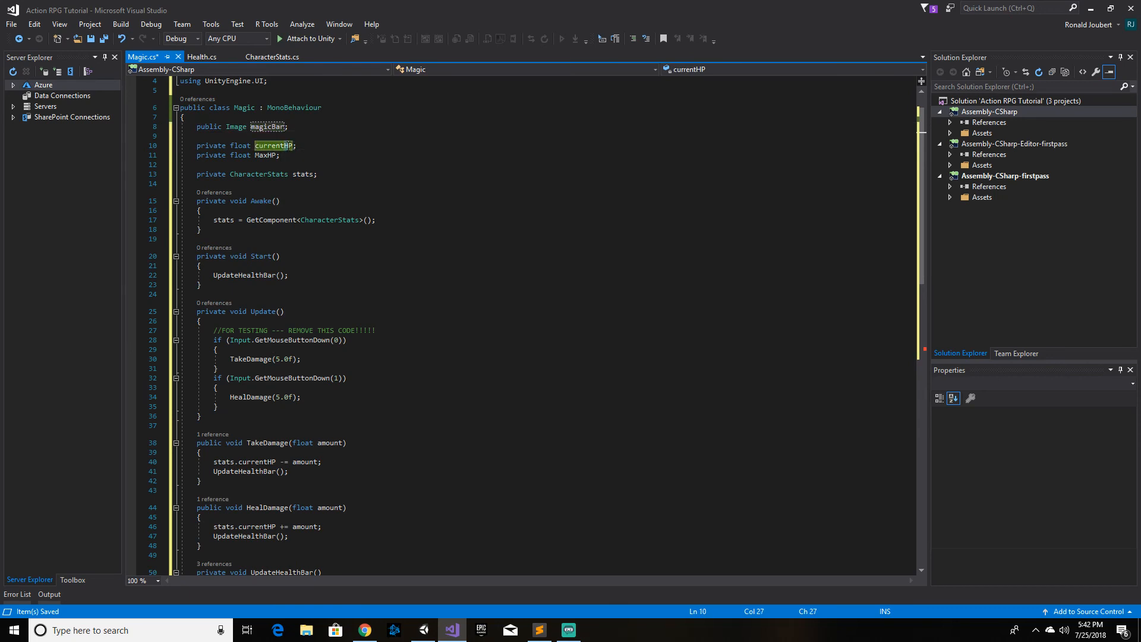
key(BackSpace)
text(M)
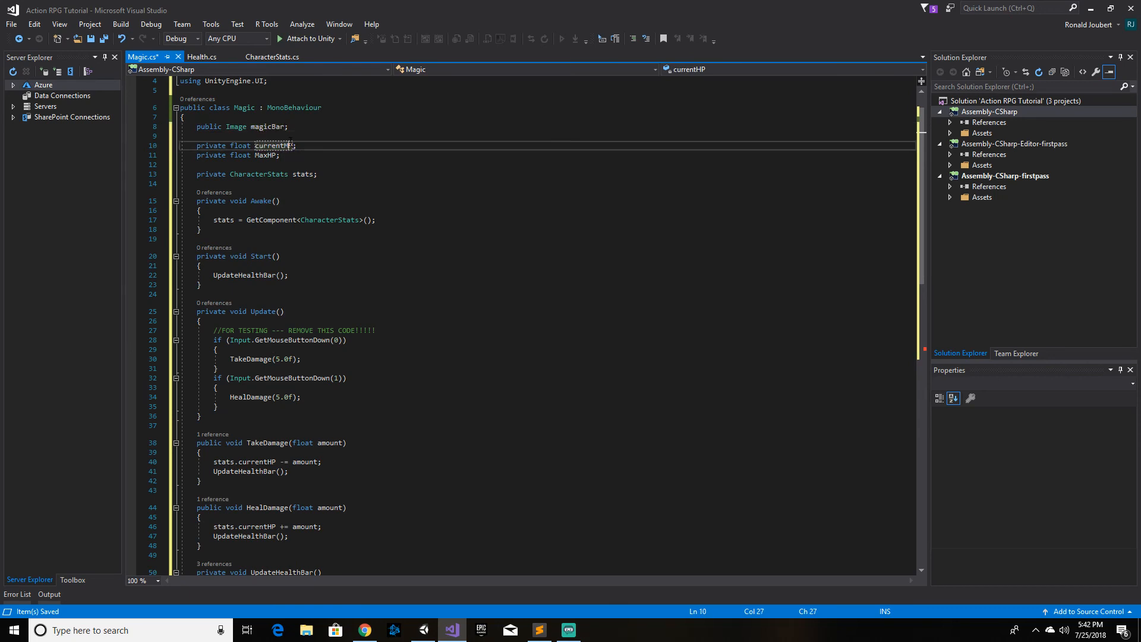
click(270, 156)
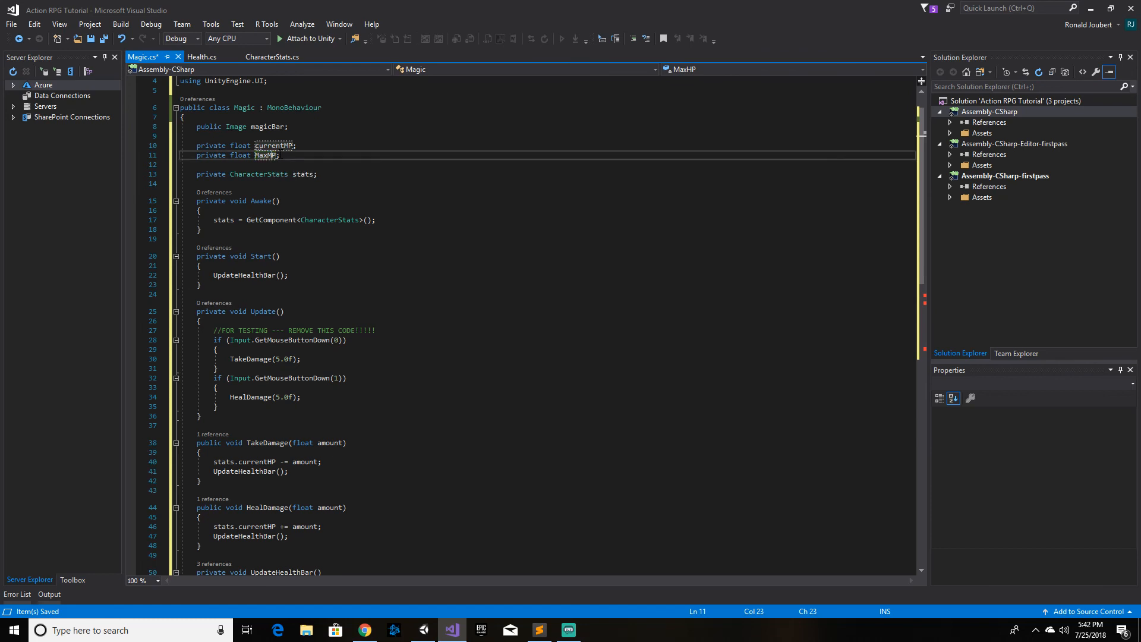
key(BackSpace)
text(M)
Step: Rename UpdateHealthBar to UpdateMagicBar in the Start method and apply the rename to its declaration and every other call
scroll(439, 220, down, 1)
scroll(439, 220, down, 4)
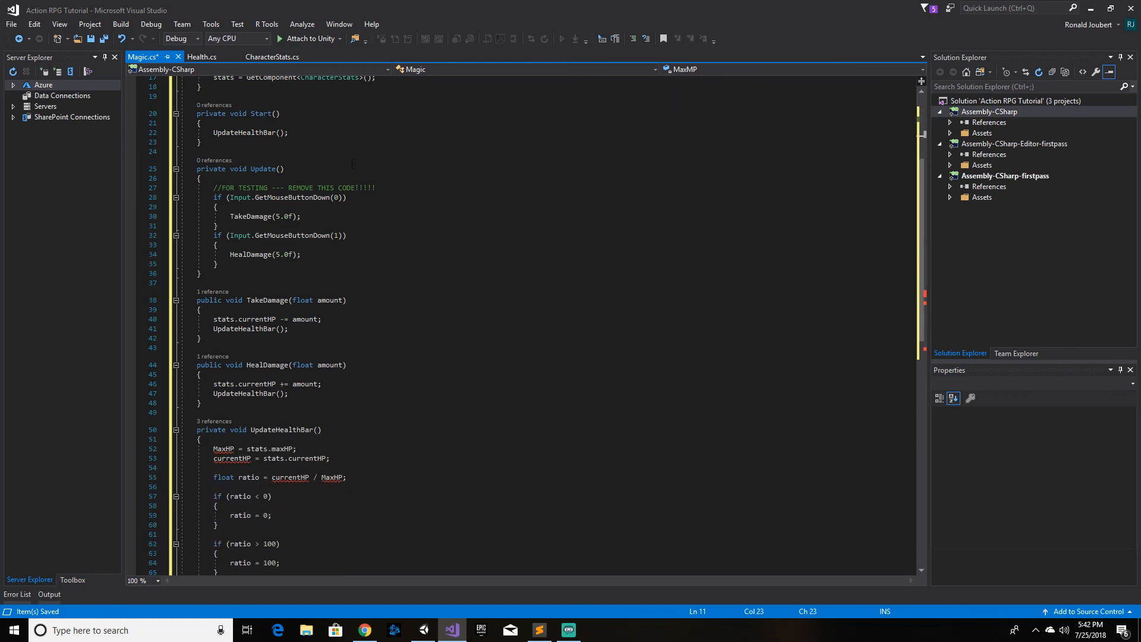
click(260, 133)
key(Right)
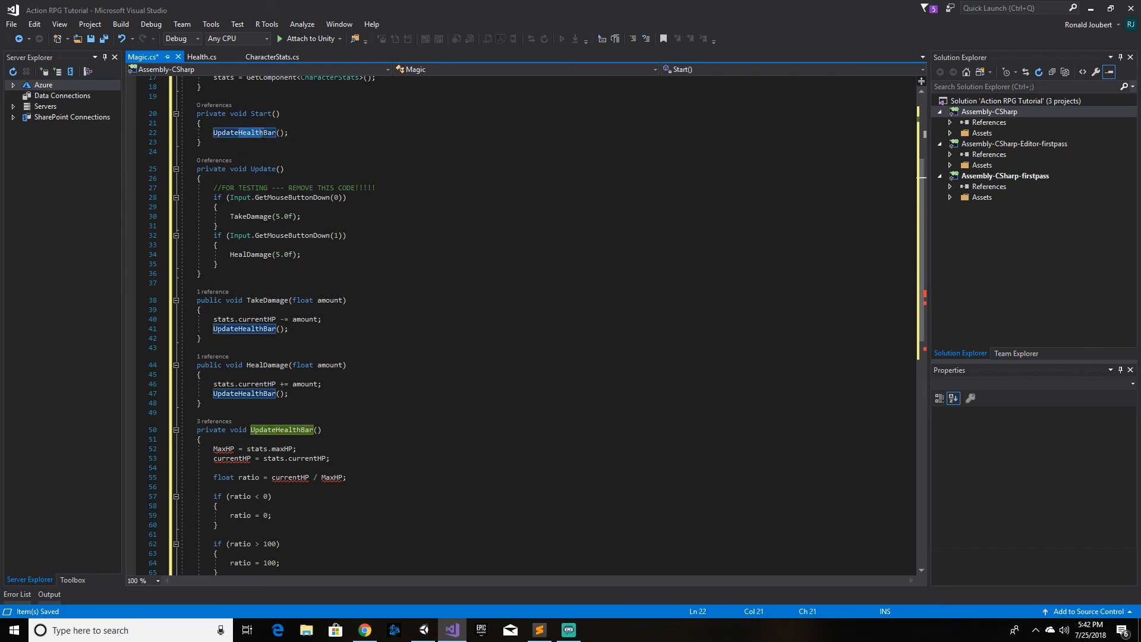
key(BackSpace)
key(BackSpace)
key(BackSpace)
key(BackSpace)
key(BackSpace)
key(BackSpace)
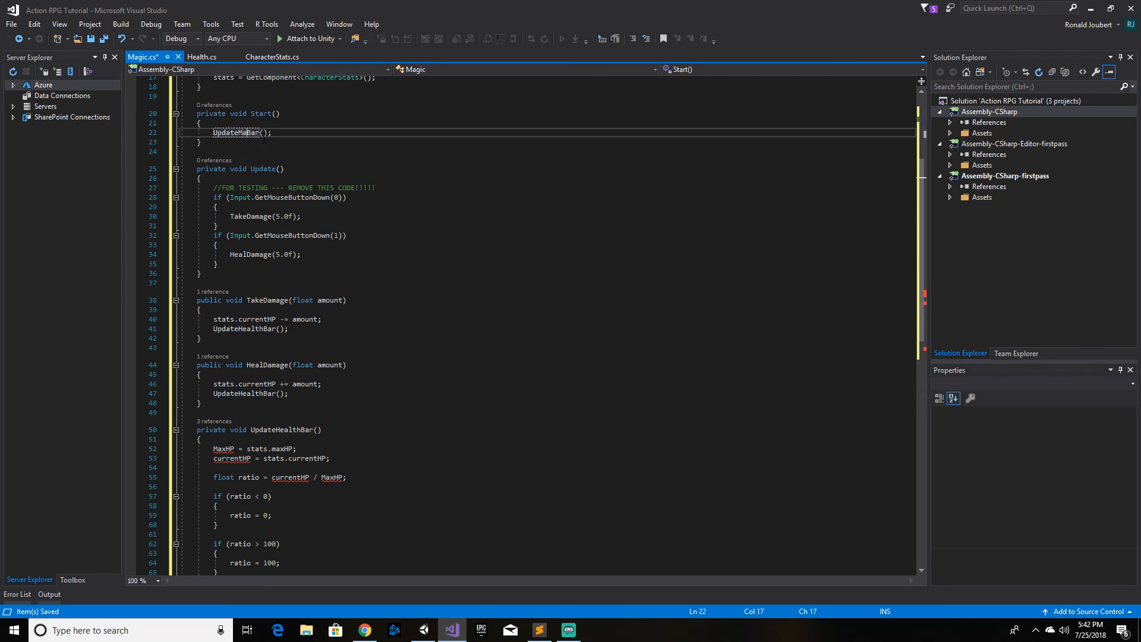
text(Magic)
click(169, 133)
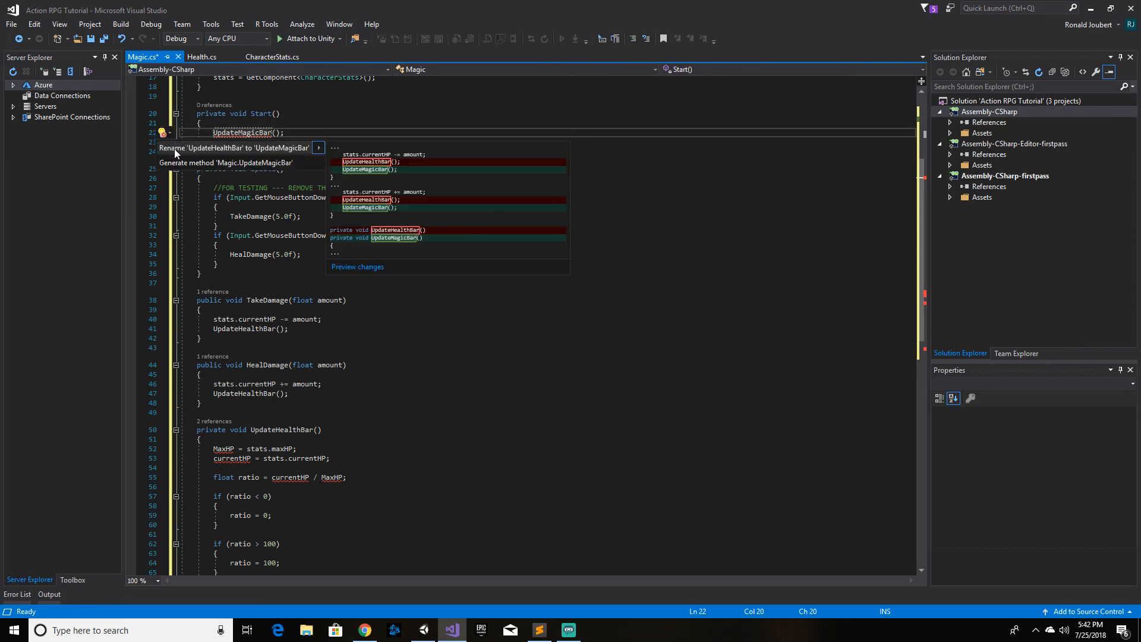
click(174, 148)
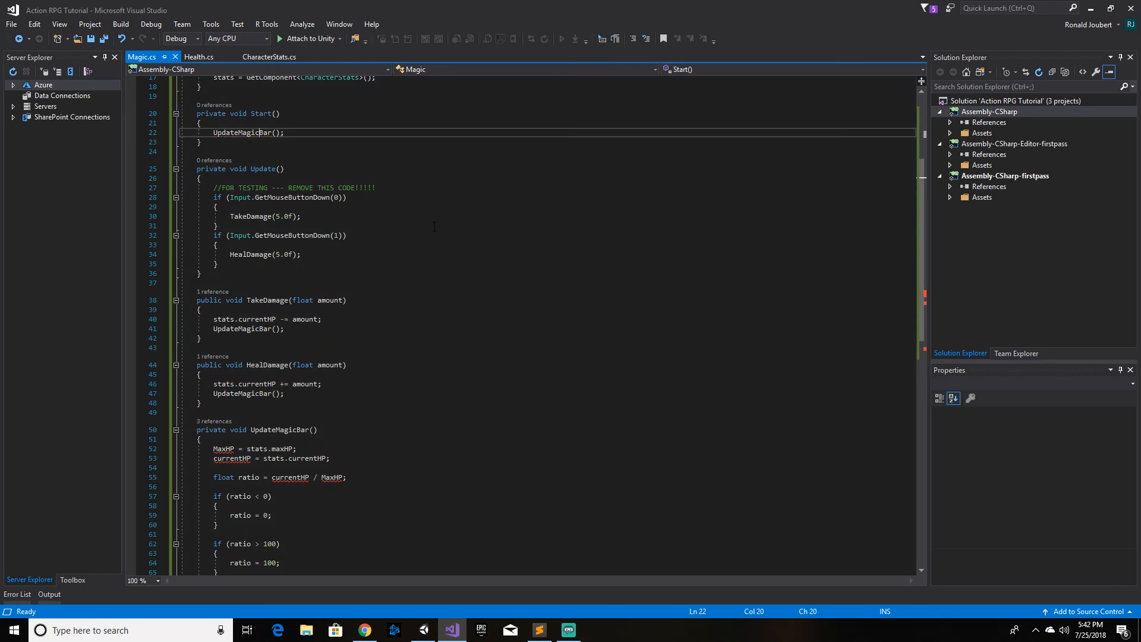
Step: Change the variables being assigned at the start of UpdateMagicBar to MaxMP and currentMP
scroll(435, 226, down, 2)
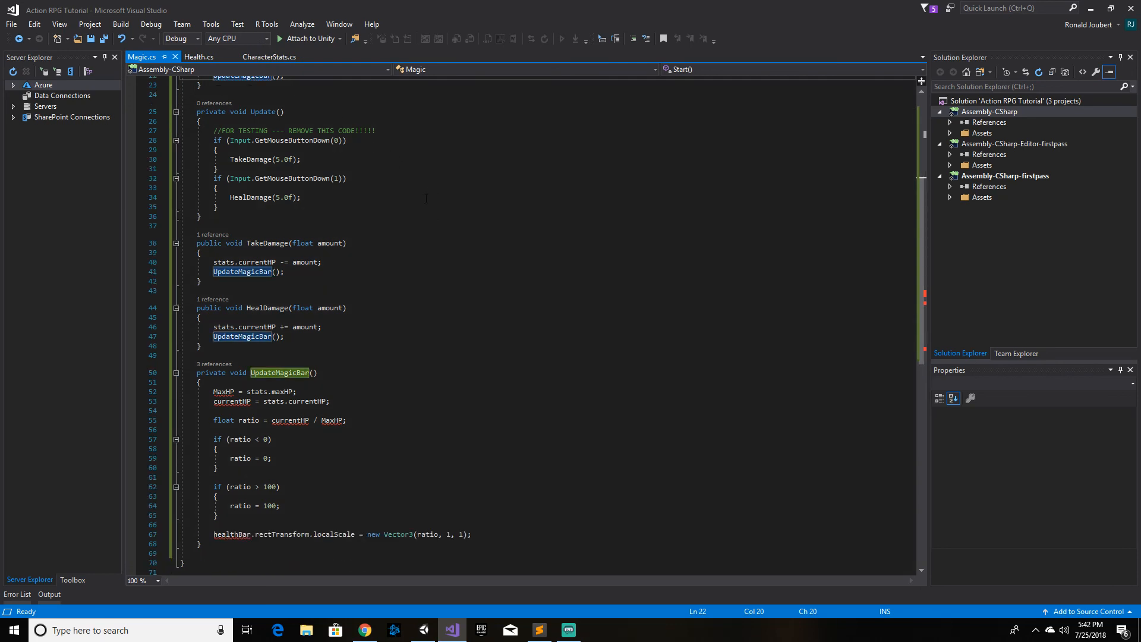
scroll(426, 198, down, 3)
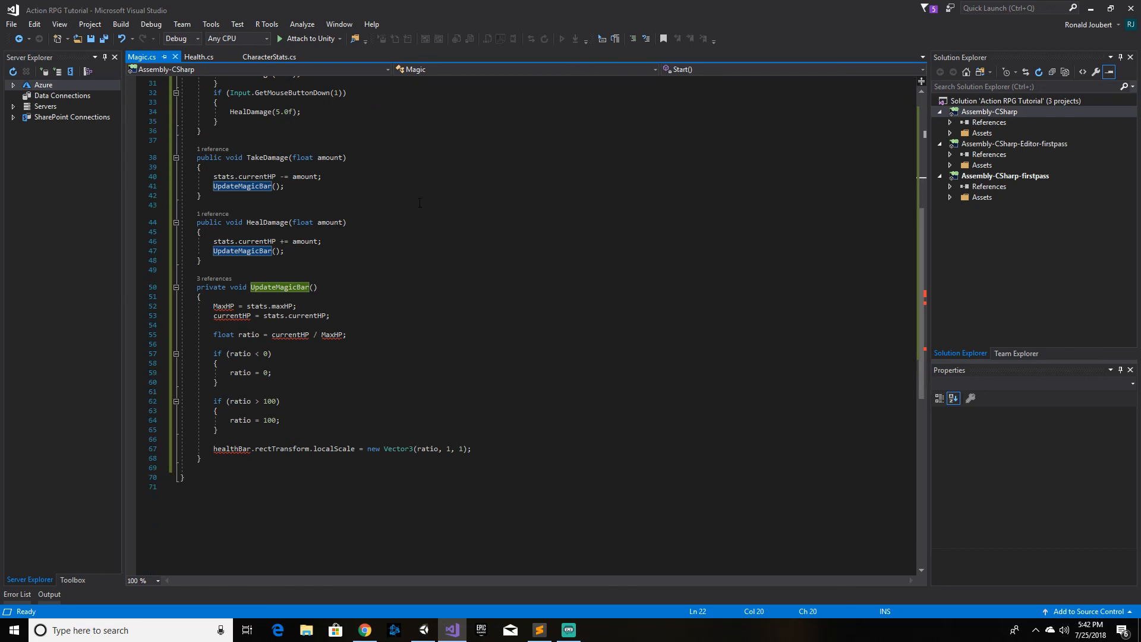
scroll(410, 238, down, 1)
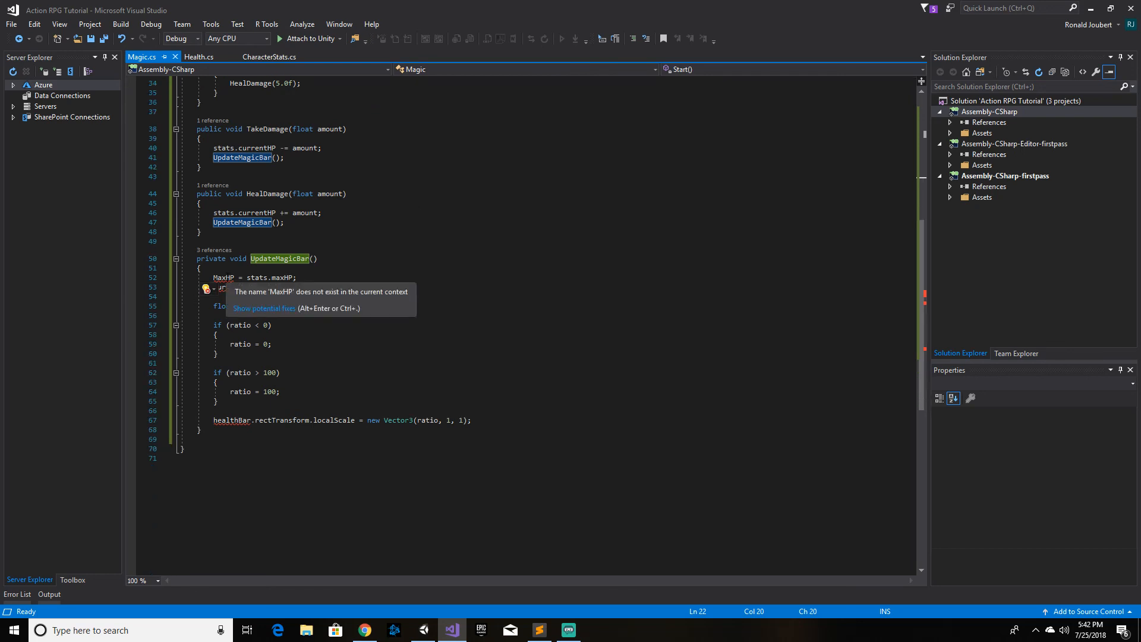
click(229, 278)
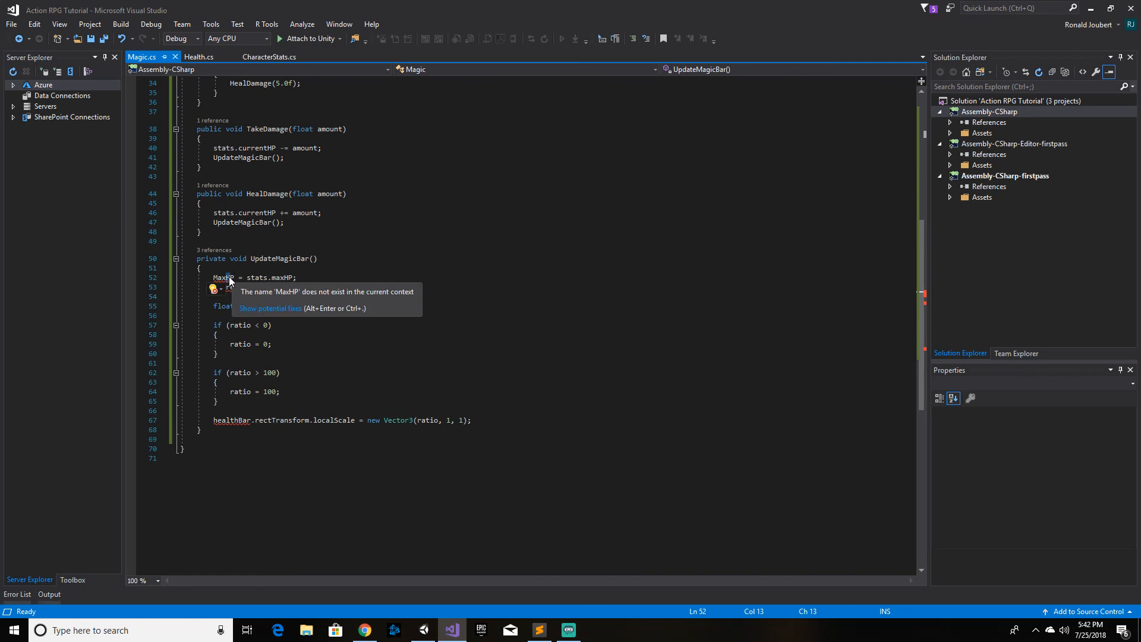
key(BackSpace)
text(M)
click(247, 287)
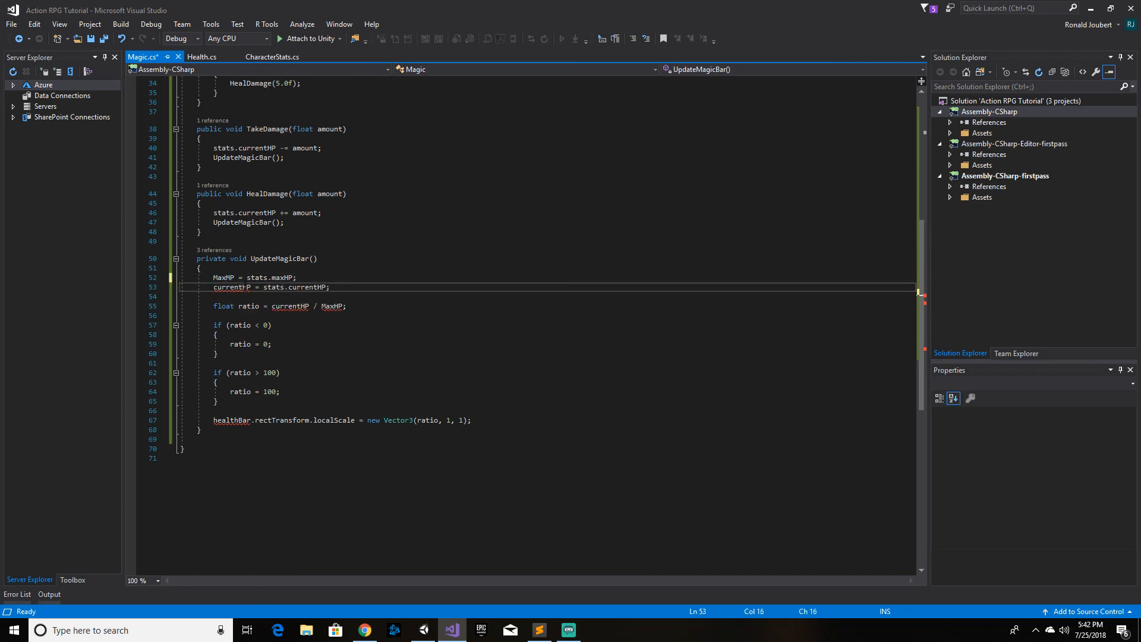
key(BackSpace)
text(M)
Step: Make UpdateMagicBar calculate ratio as currentMP / MaxMP and apply the localScale to magicBar
click(305, 307)
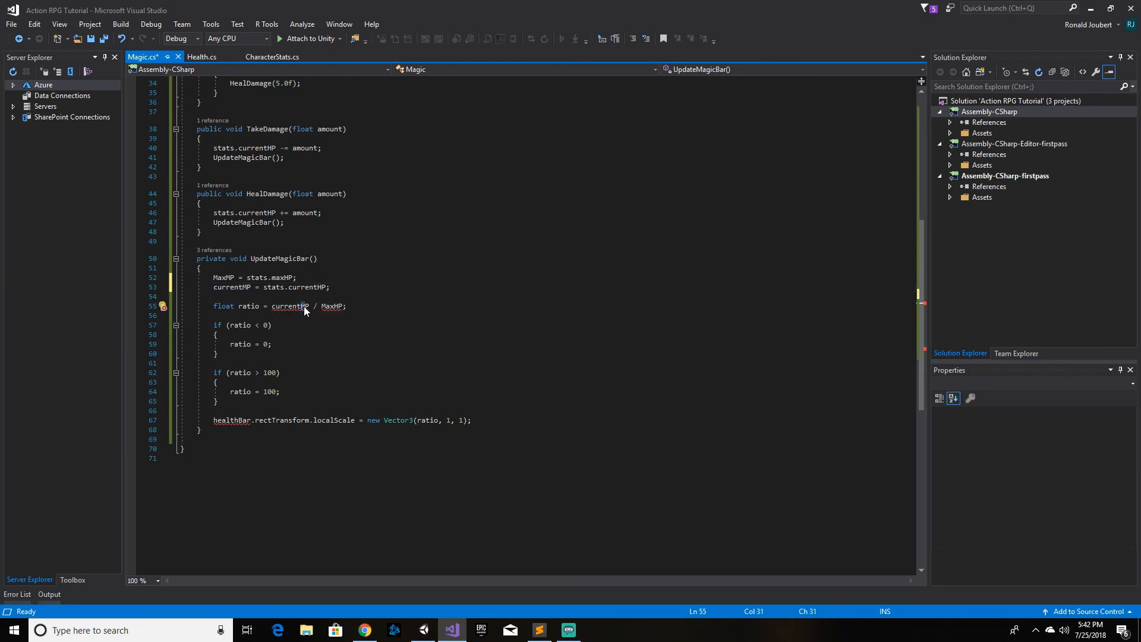
key(BackSpace)
text(M)
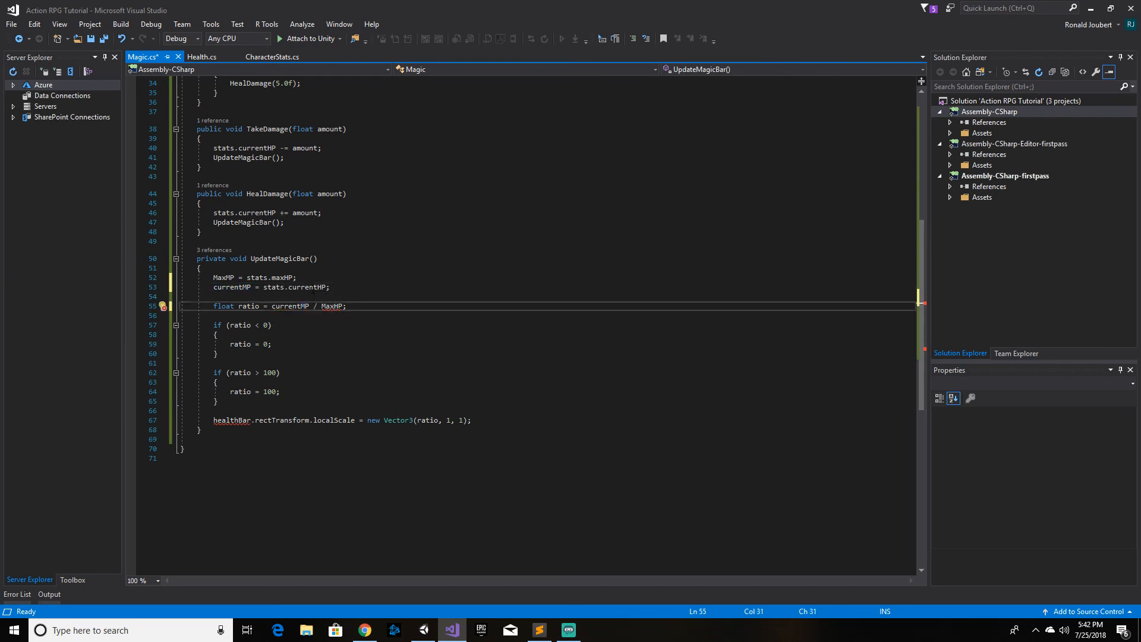
drag(334, 306, 339, 306)
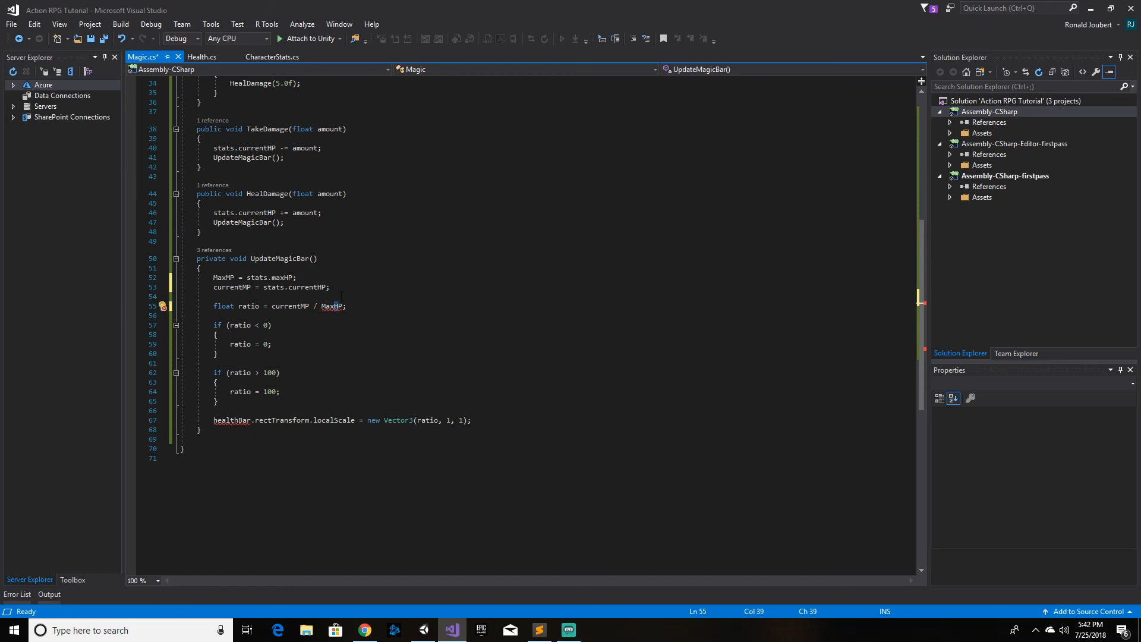
text(M)
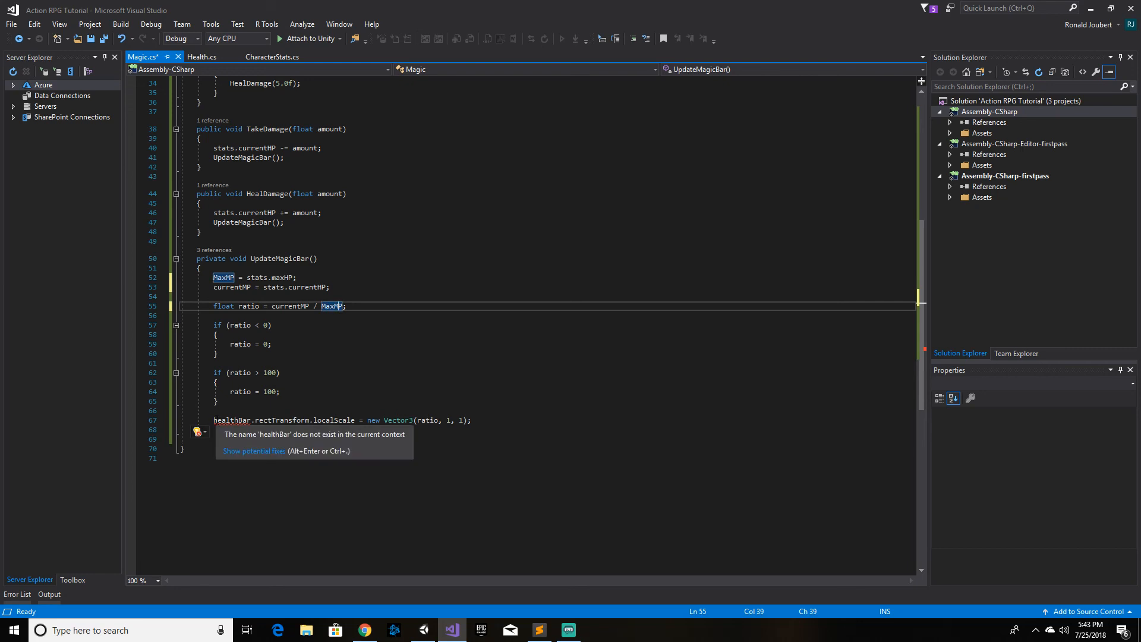
drag(214, 420, 239, 420)
text(magic)
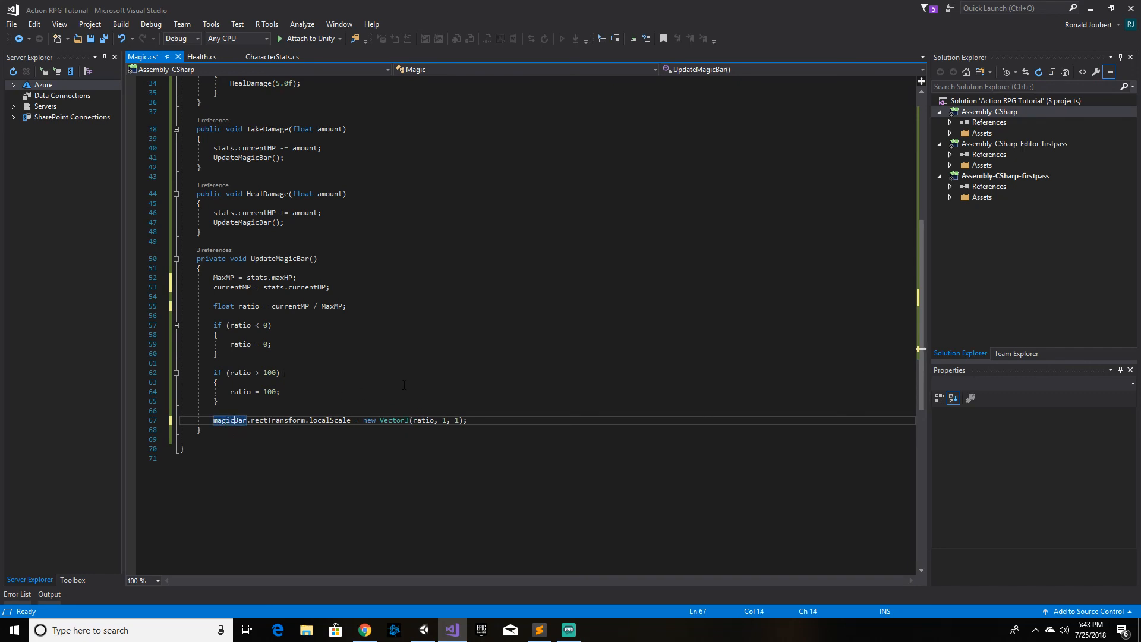
Step: Rename the TakeDamage method's declaration to UseMagicPoints
scroll(405, 385, up, 3)
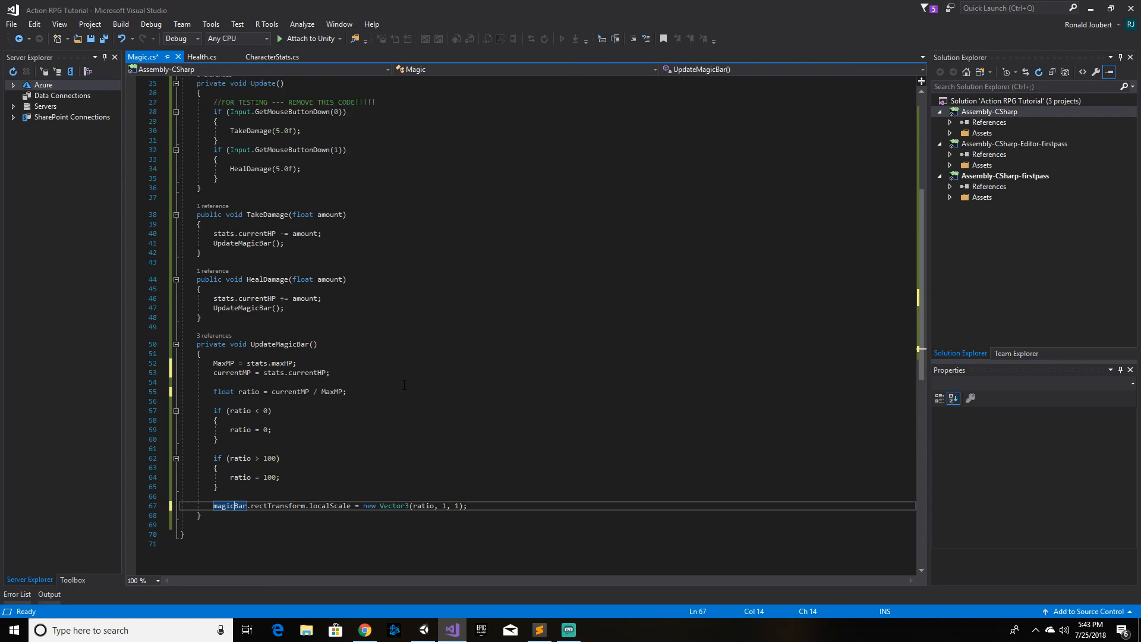
scroll(401, 383, up, 6)
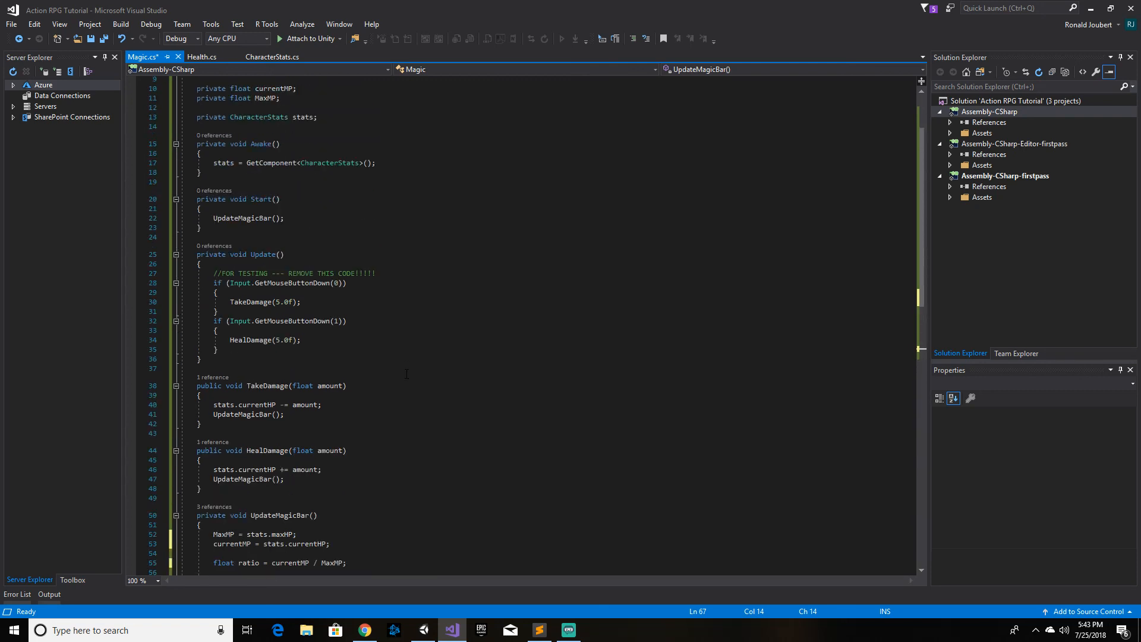
scroll(406, 373, down, 6)
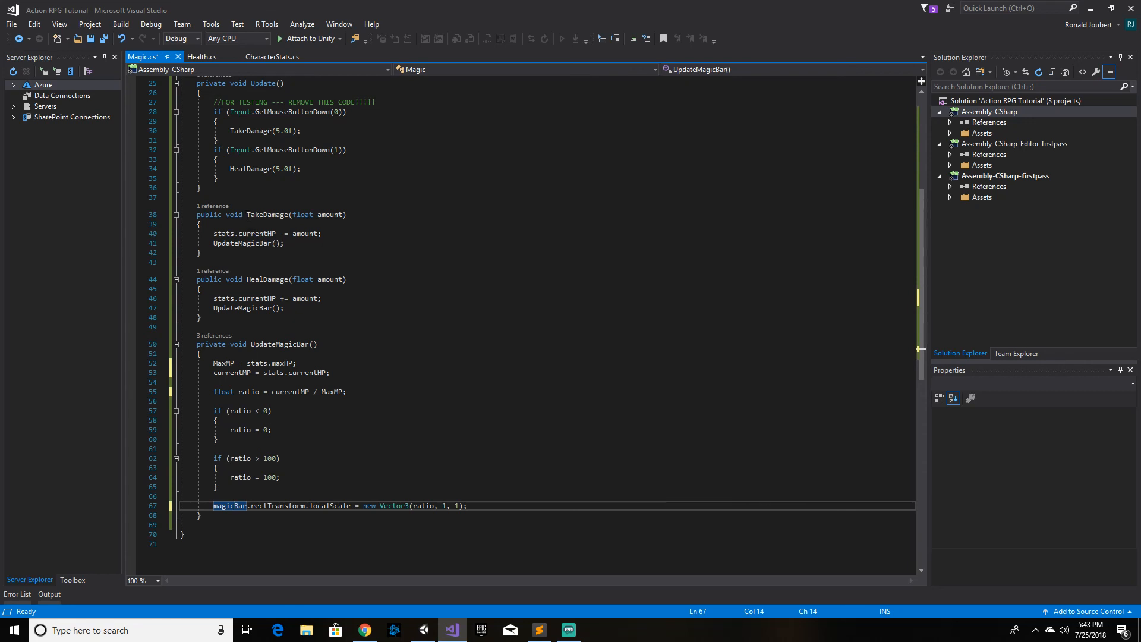
click(248, 216)
click(278, 215)
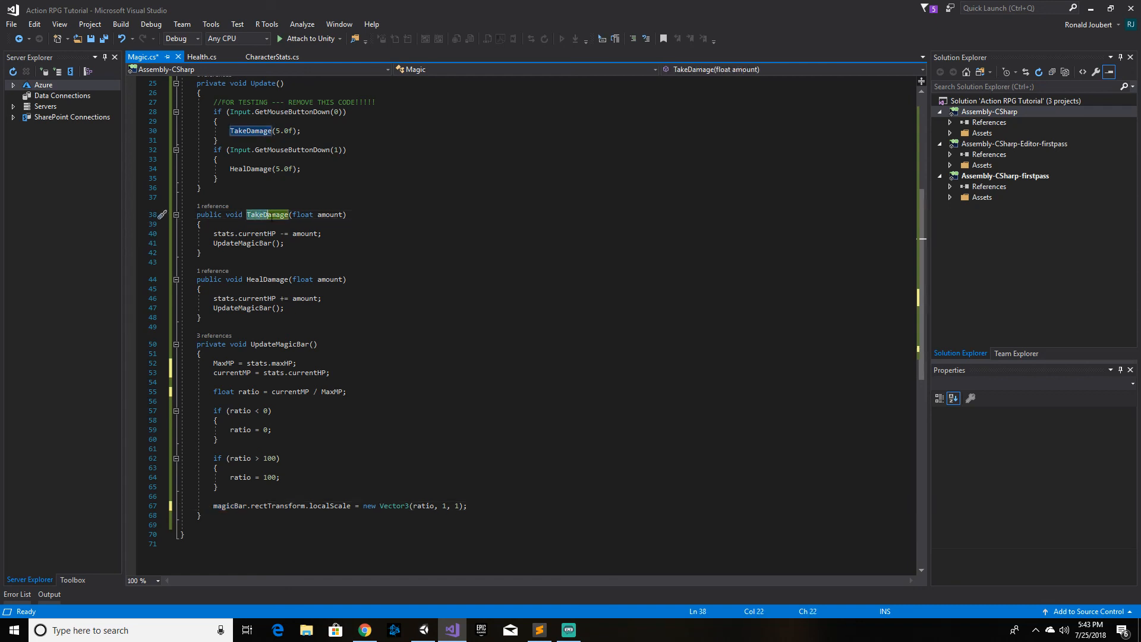
click(290, 215)
text(Use)
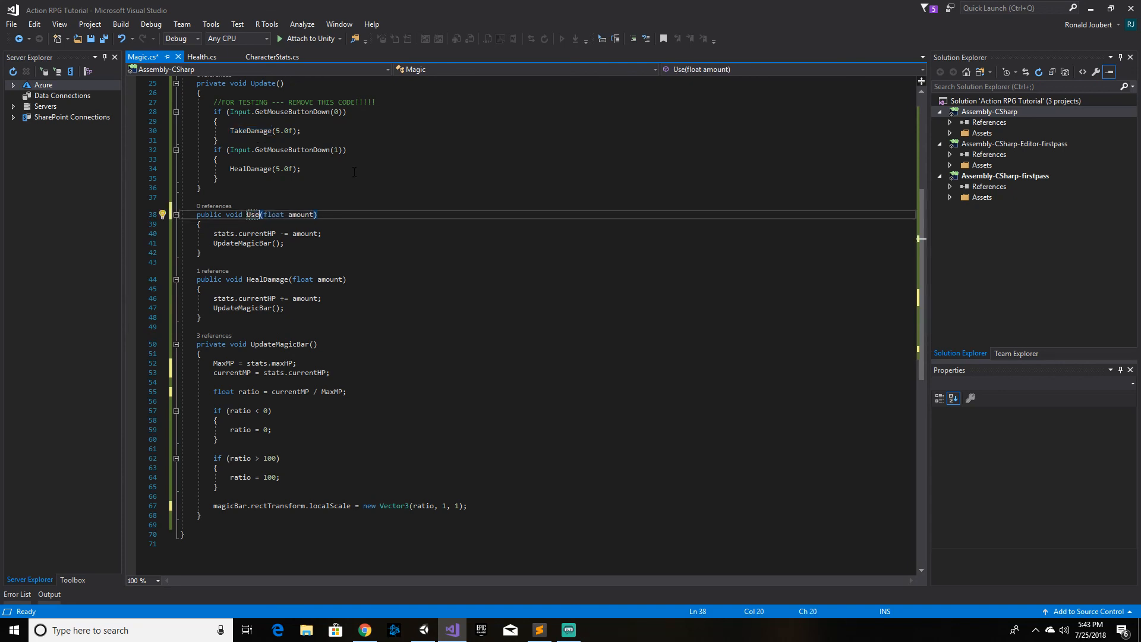
text(MagicP)
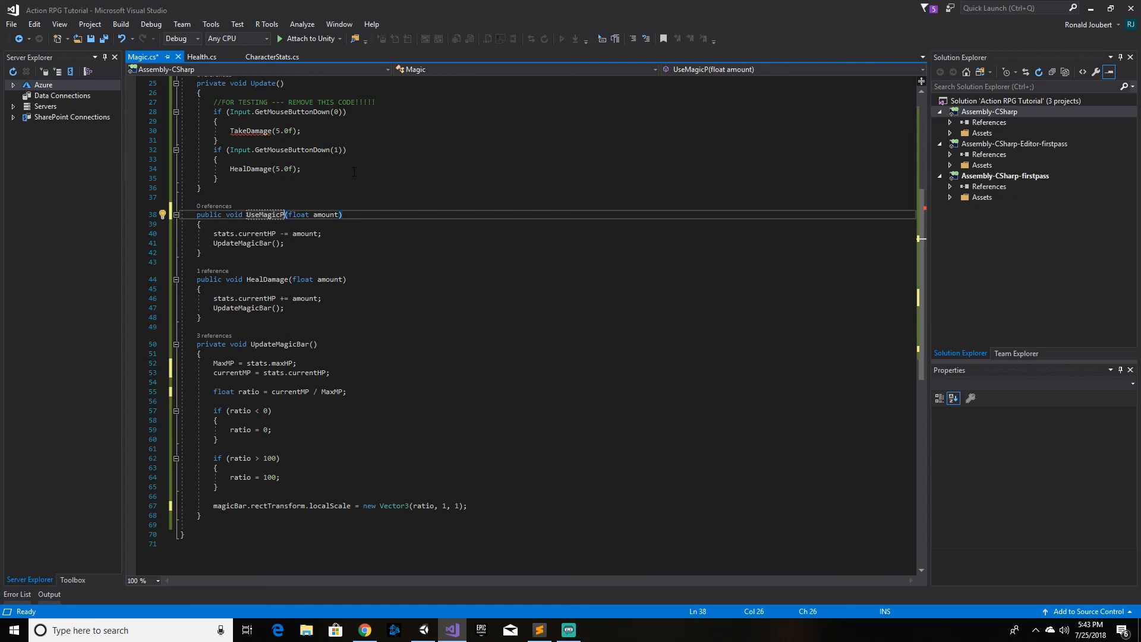
text(oint)
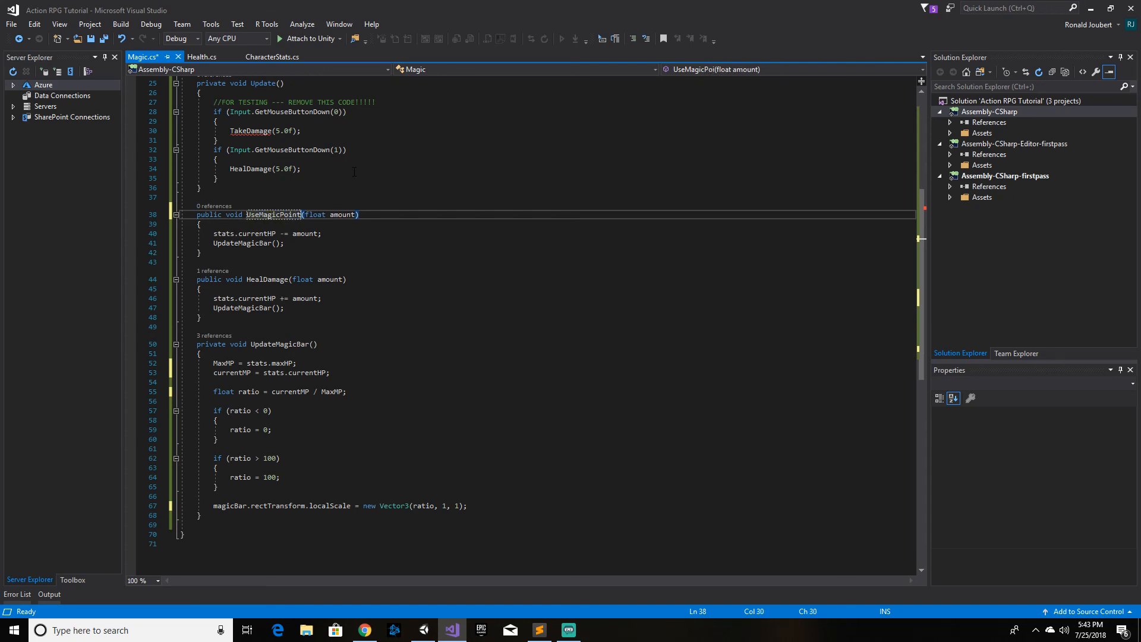
text(s)
Step: Make UseMagicPoints subtract the amount from stats.currentMP
click(269, 234)
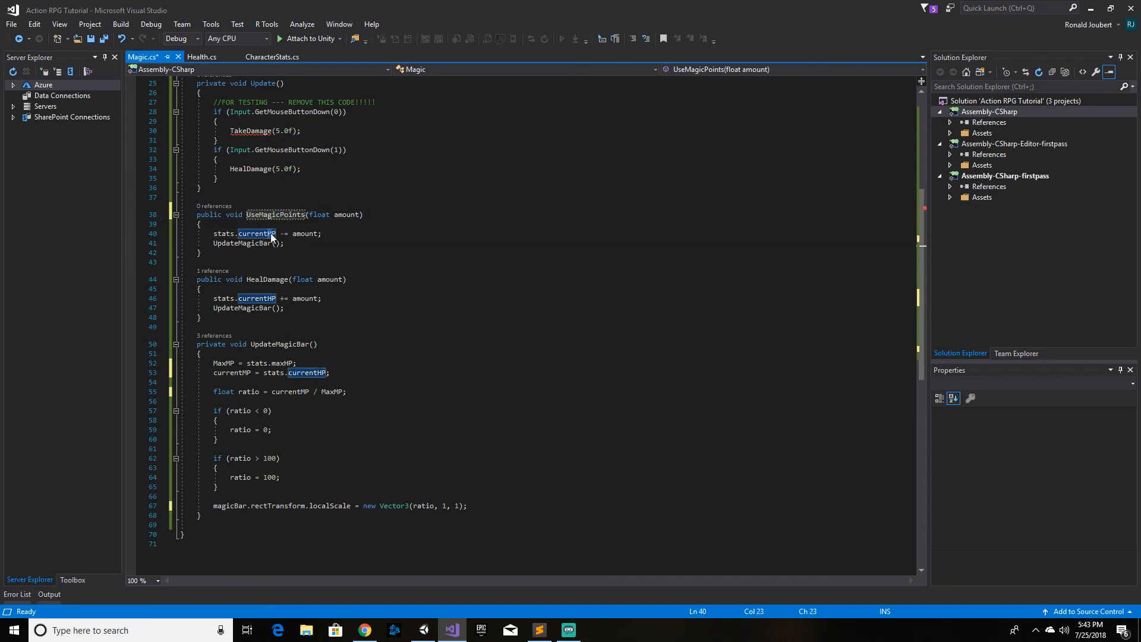
key(BackSpace)
text(M)
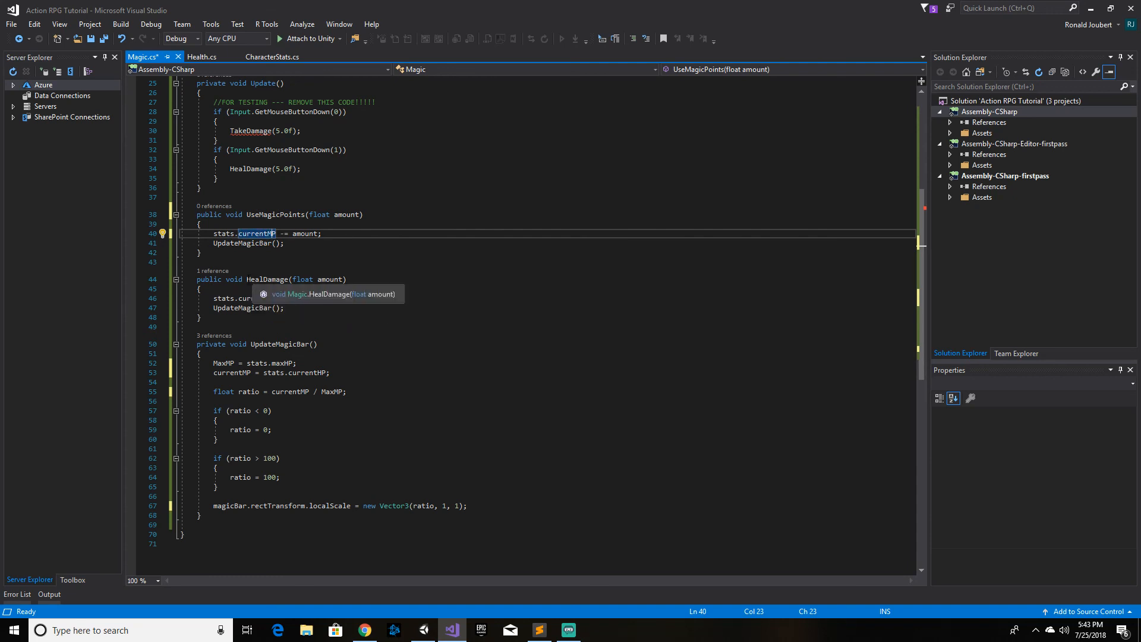
Step: Rename the HealDamage method's declaration to RestoreMagicPoints and make it add the amount to stats.currentMP
double_click(256, 279)
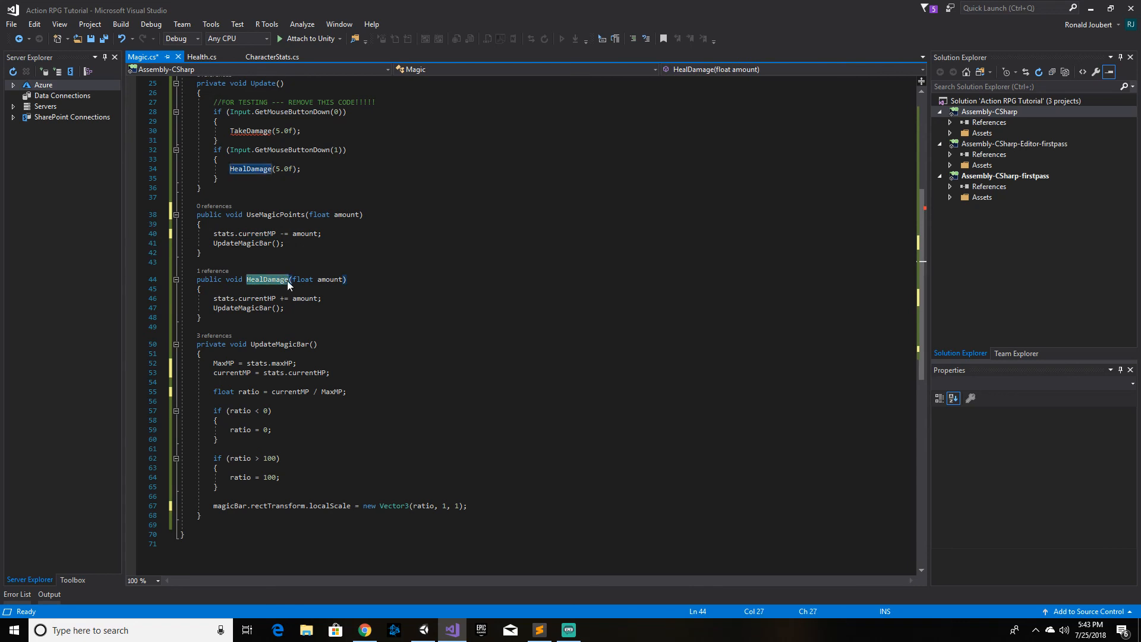
text(Rest)
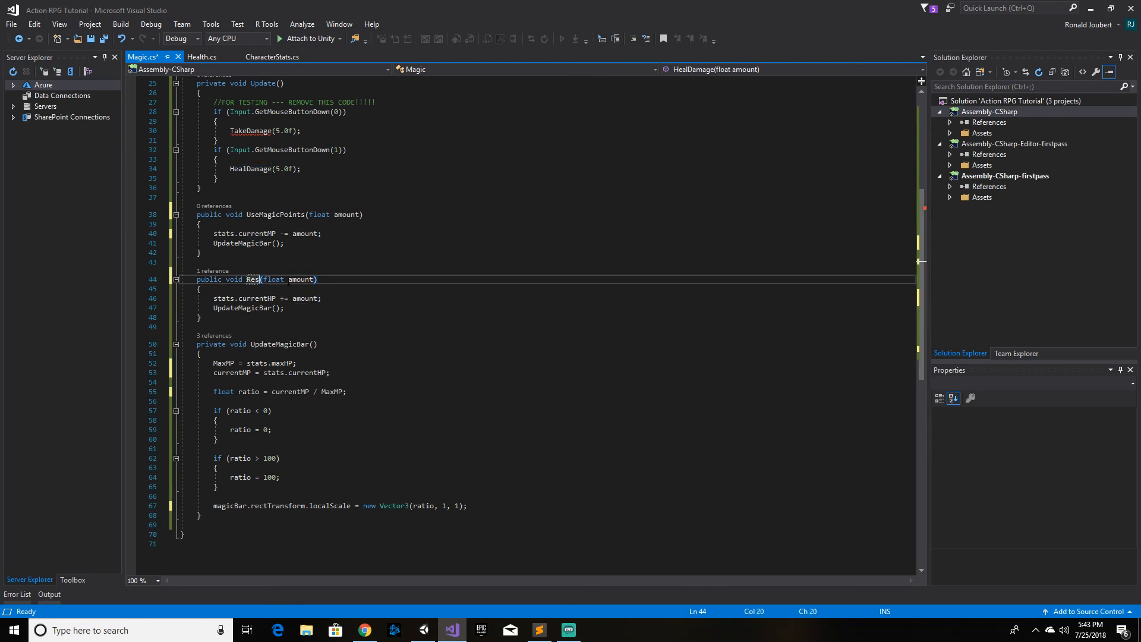
text(oreMa)
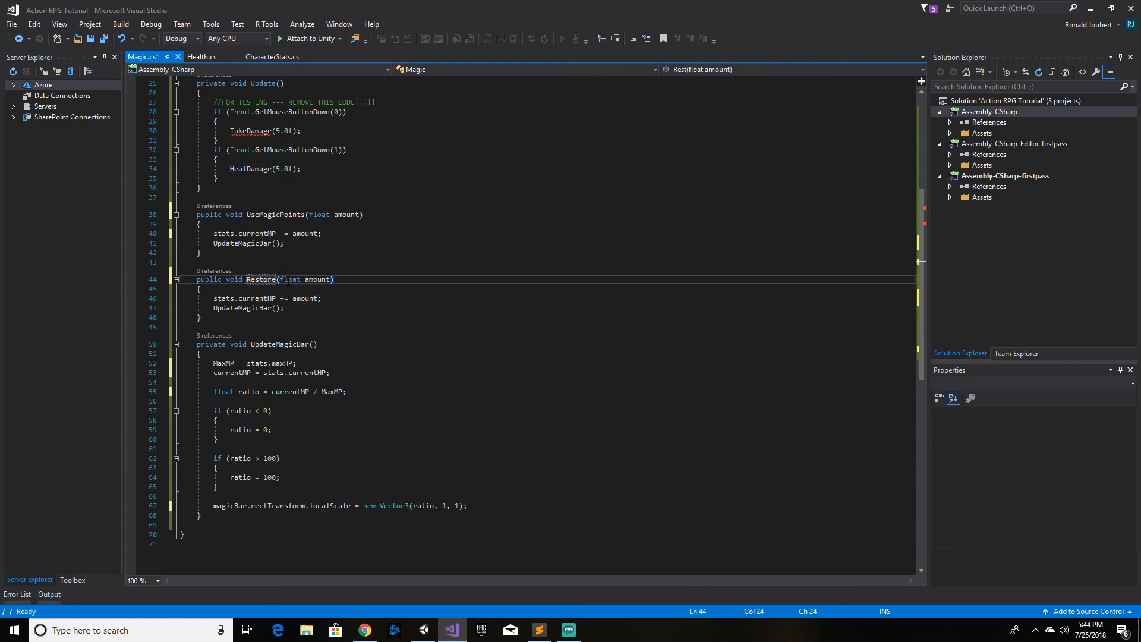
text(gicPoi)
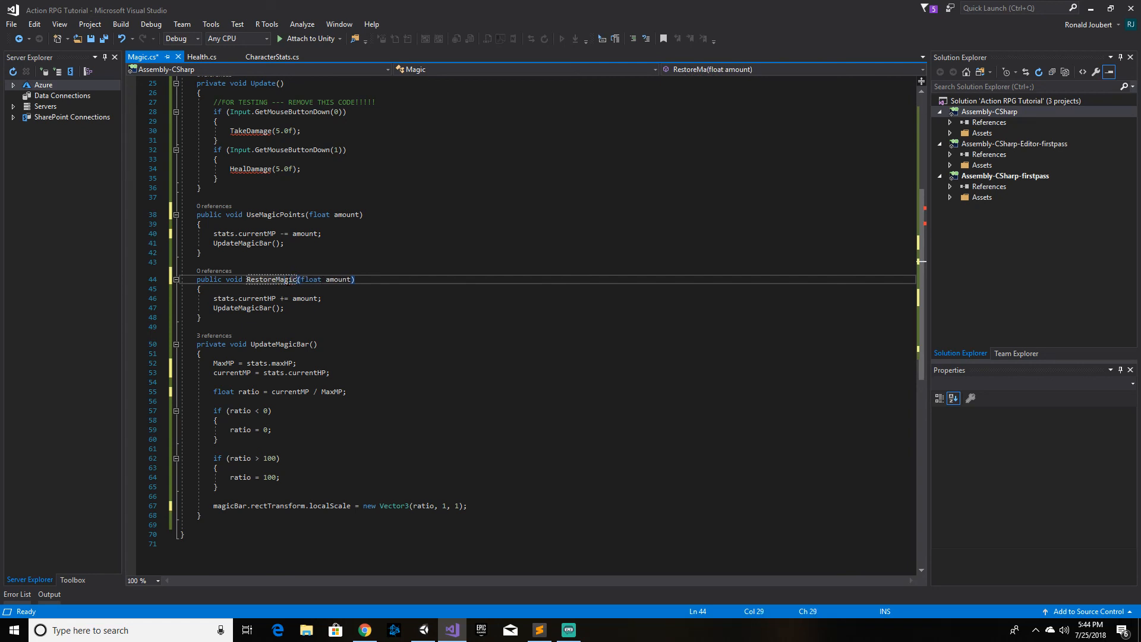
text(nts)
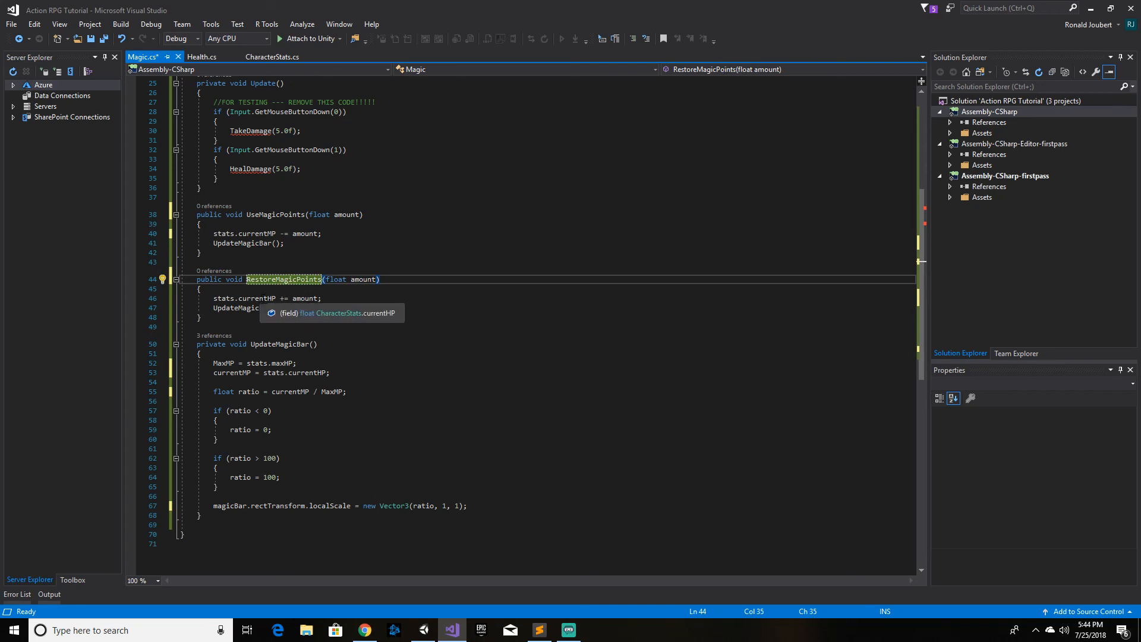
drag(267, 299, 272, 298)
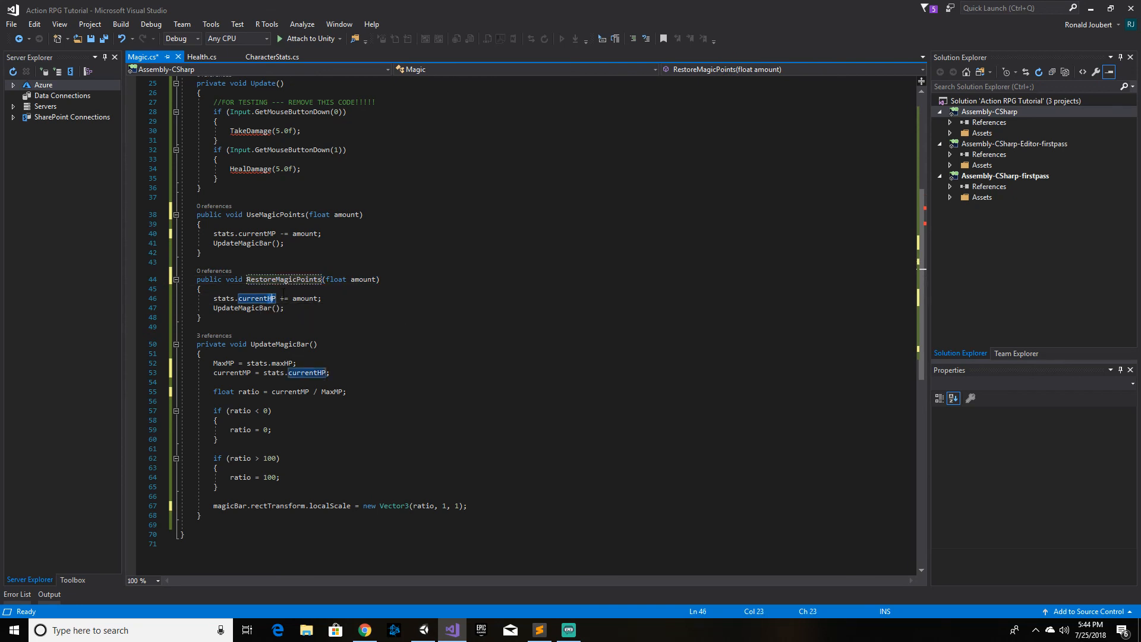
text(M)
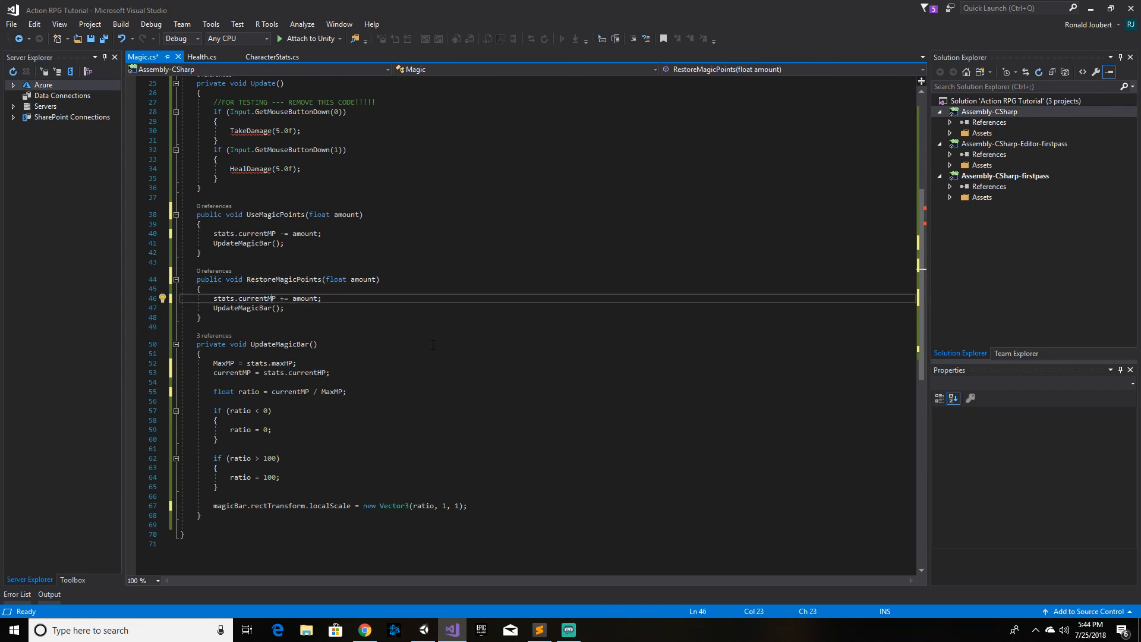
Step: Make UpdateMagicBar read MaxMP from stats.maxMP and currentMP from stats.currentMP, and save the script
key(ctrl+s)
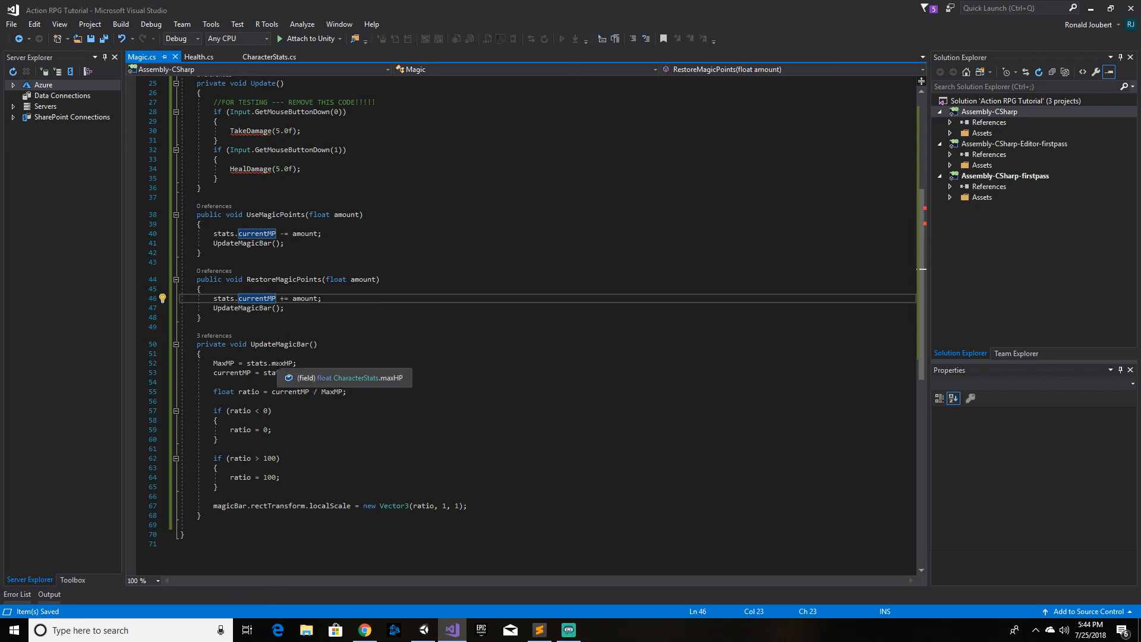
click(288, 362)
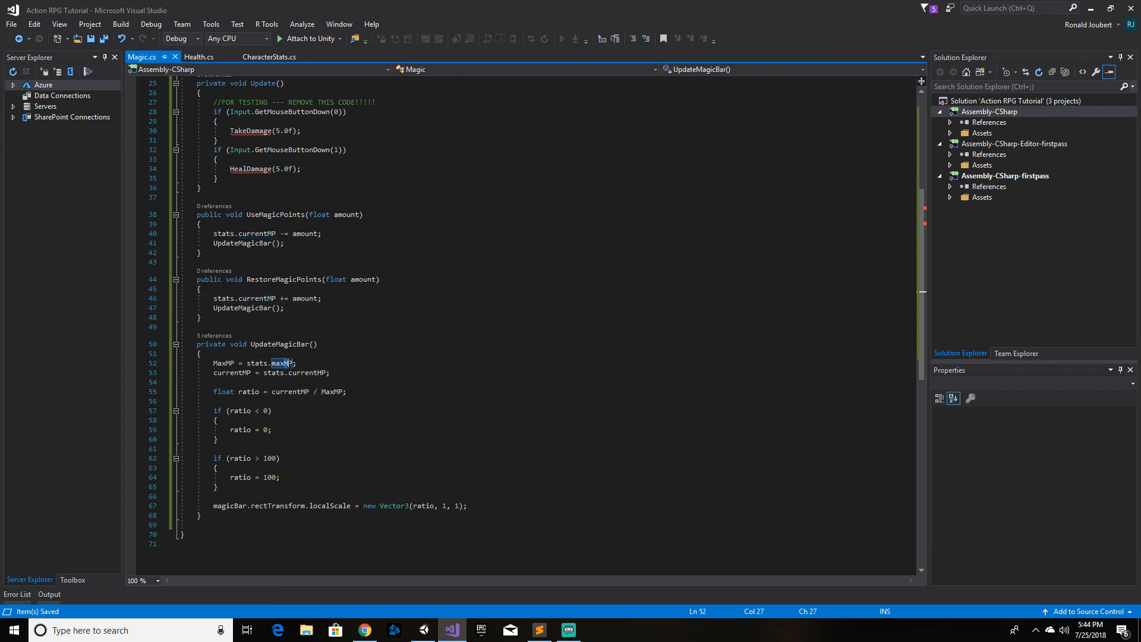
key(BackSpace)
text(M)
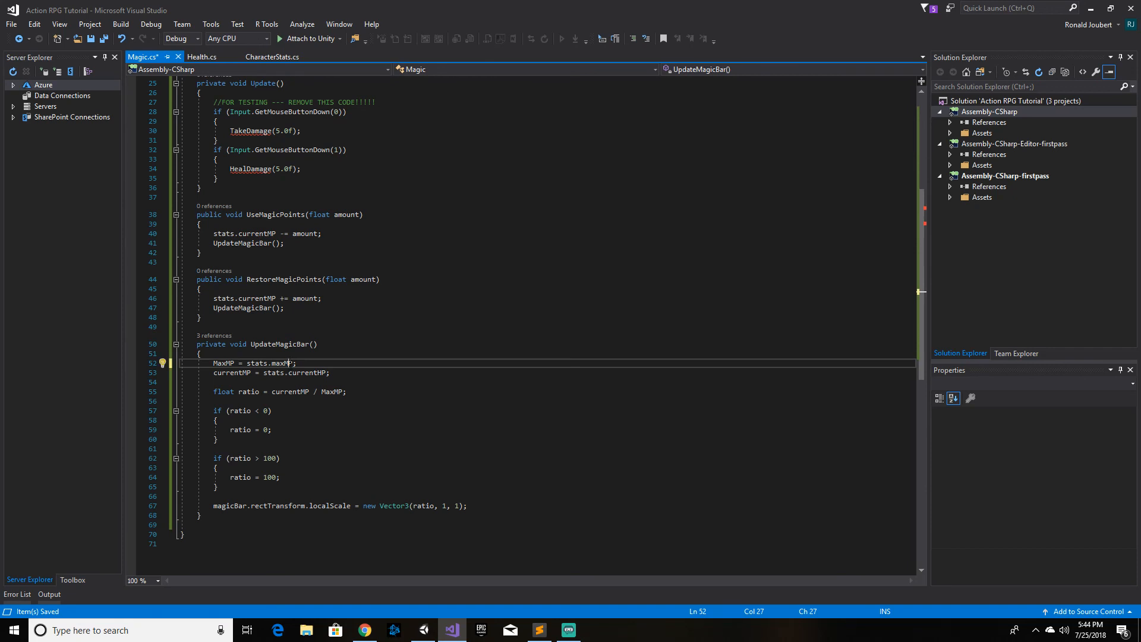
click(321, 373)
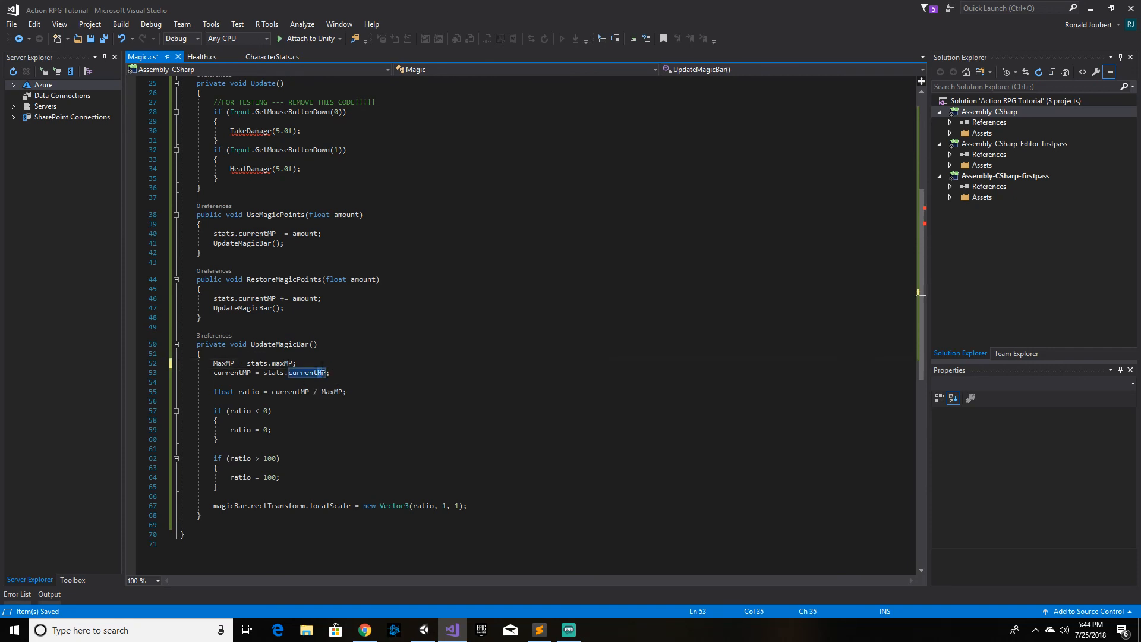
key(BackSpace)
text(M)
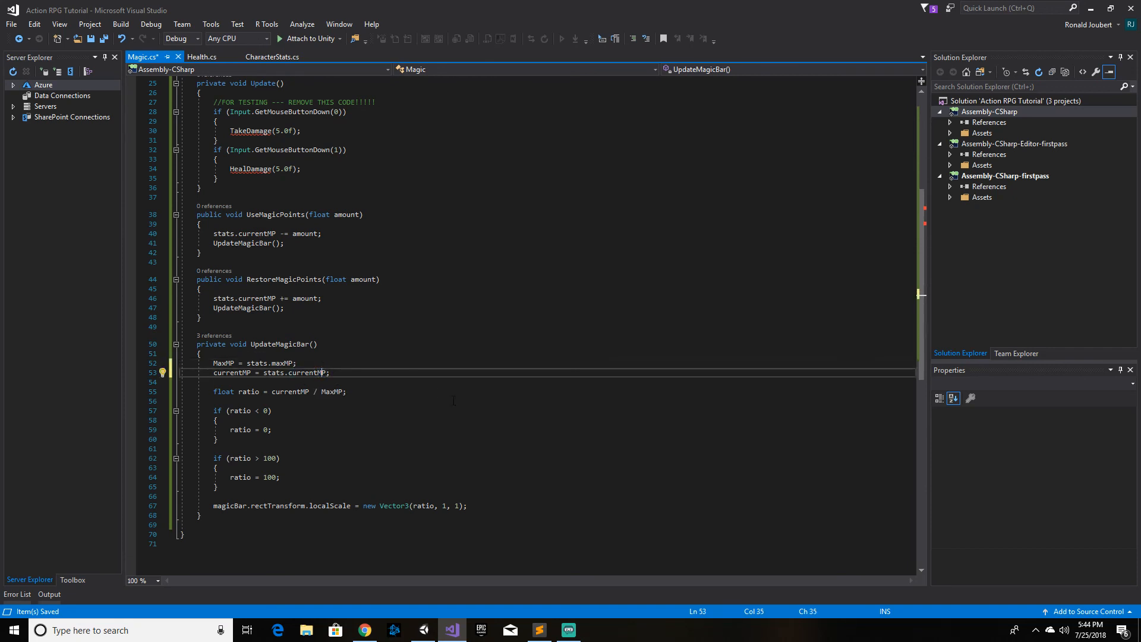
key(ctrl+s)
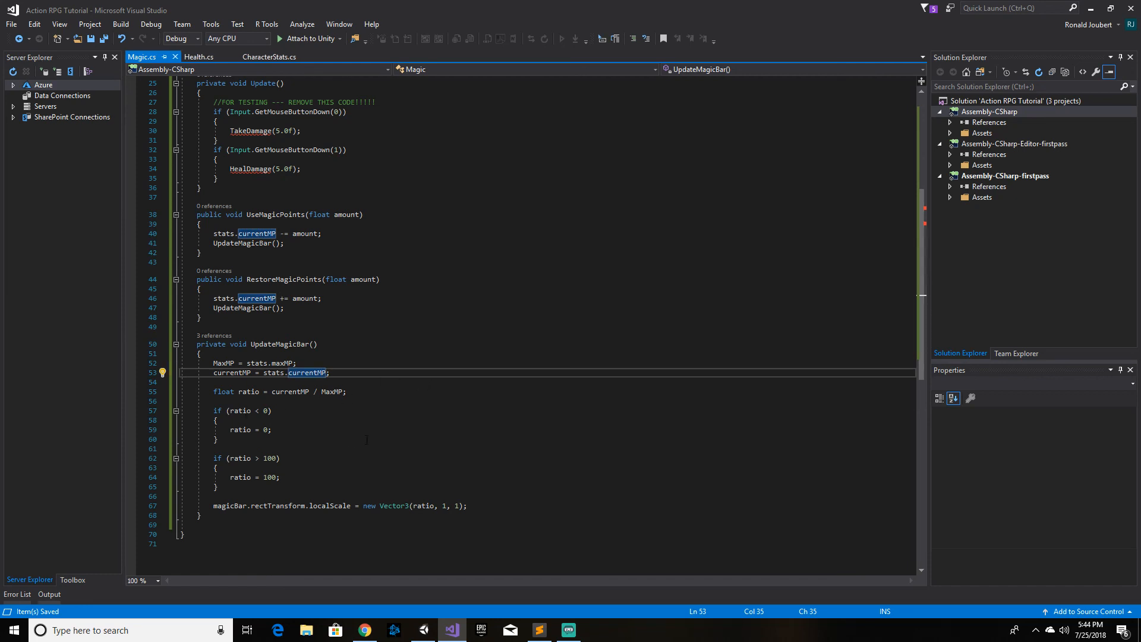
Step: Replace the TakeDamage and HealDamage test calls in Update with UseMagicPoints and RestoreMagicPoints, and save the script
scroll(472, 410, up, 3)
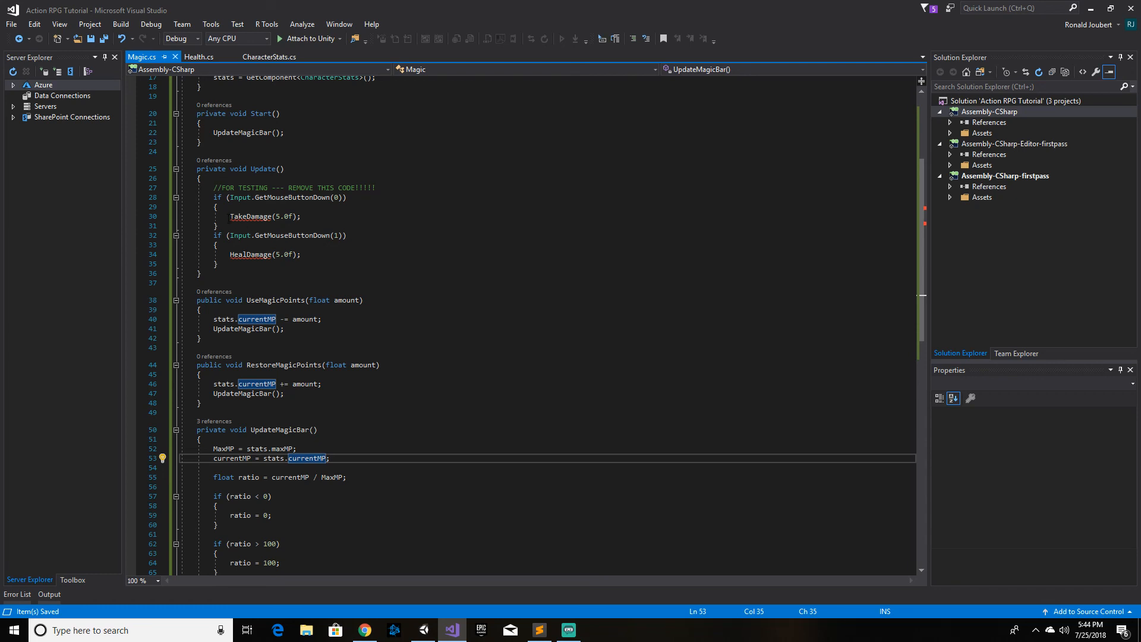
double_click(269, 217)
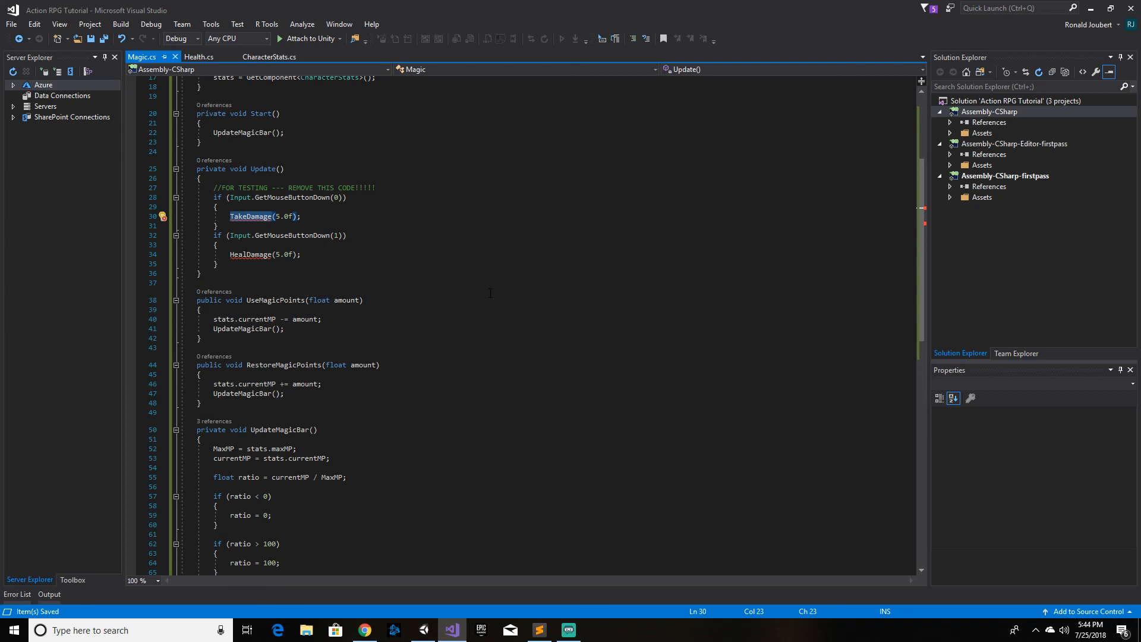
text(UseMagicPoints)
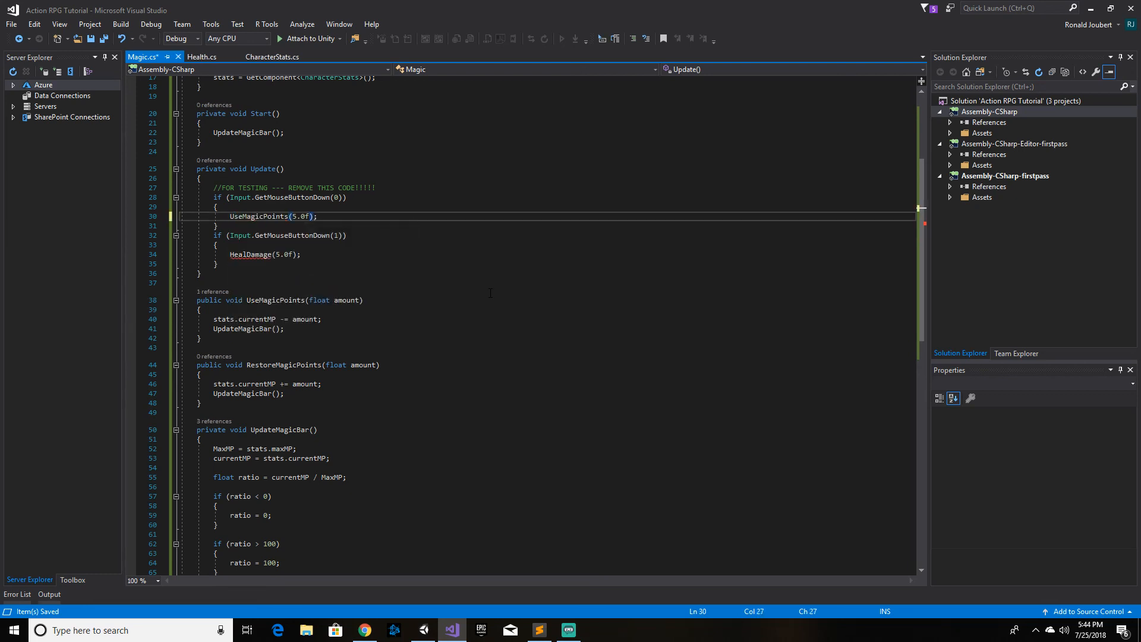
click(231, 254)
drag(231, 254, 271, 256)
text(res)
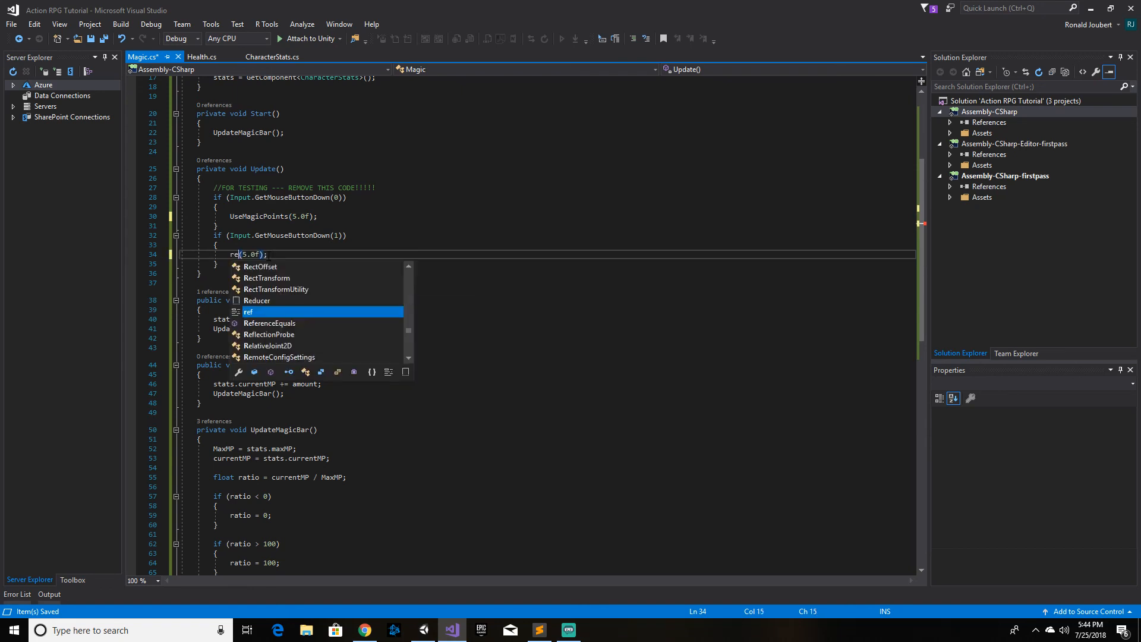
text(t)
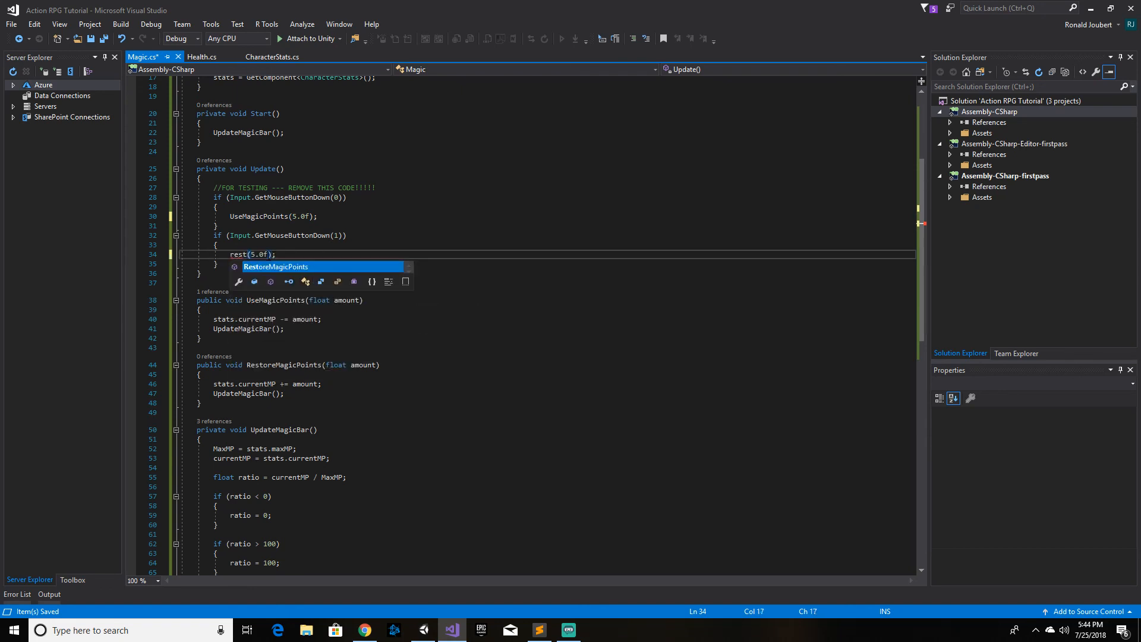
key(Tab)
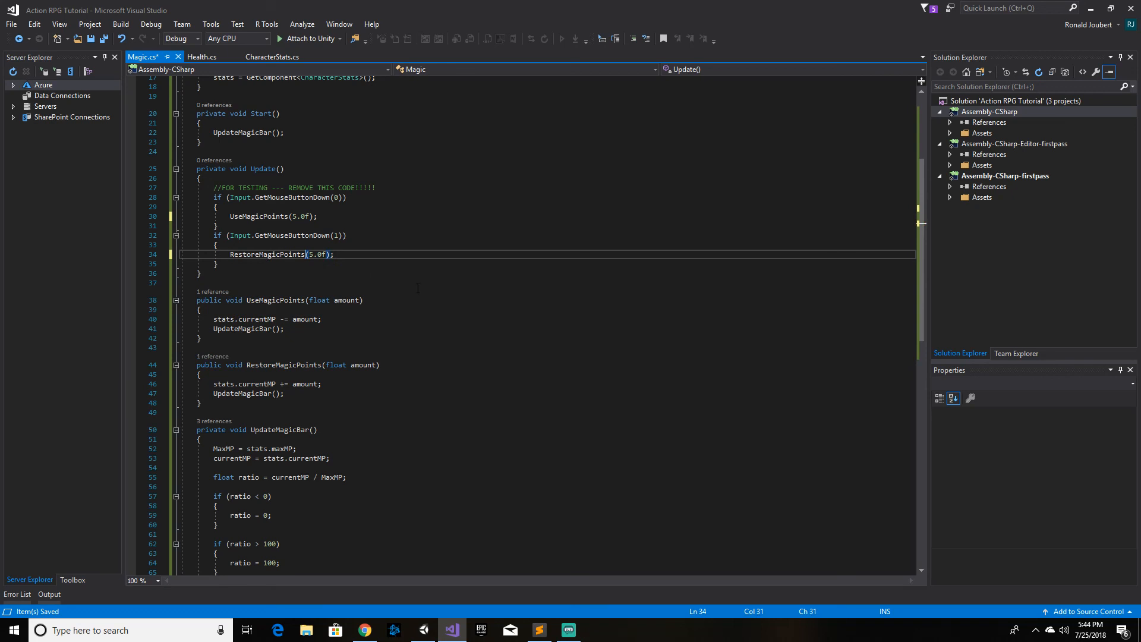
key(ctrl+s)
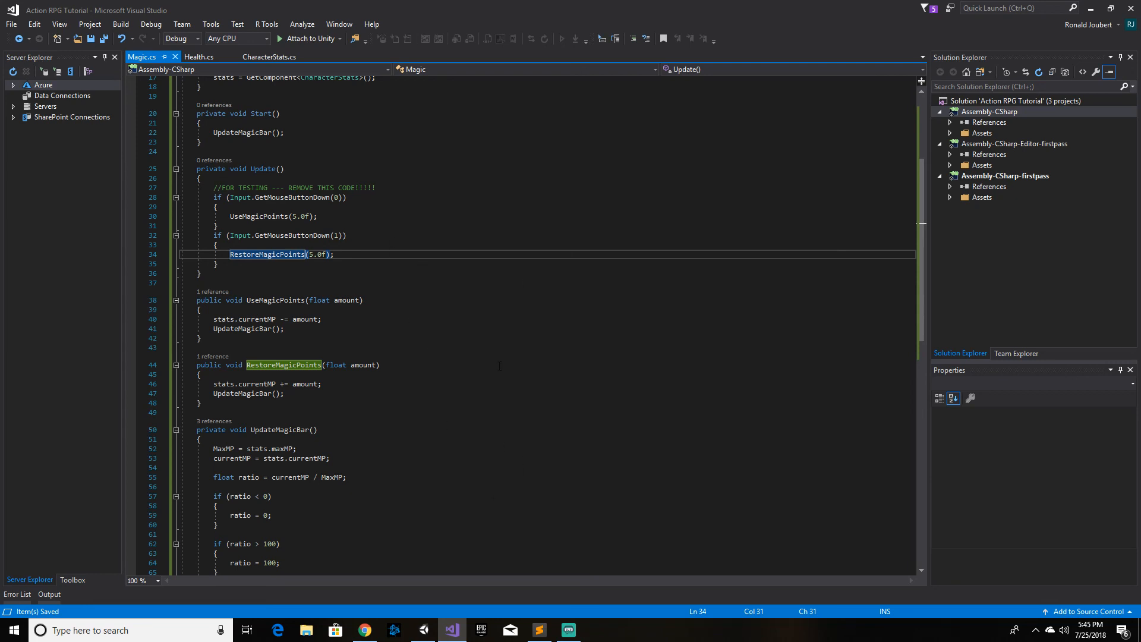
scroll(324, 231, up, 5)
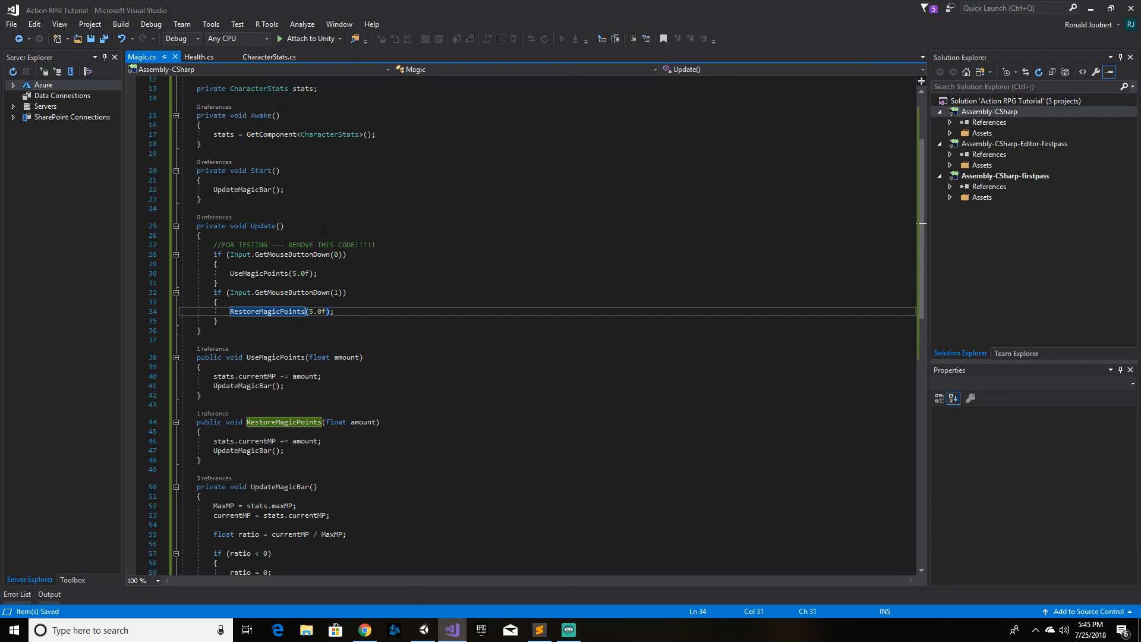
scroll(324, 230, up, 1)
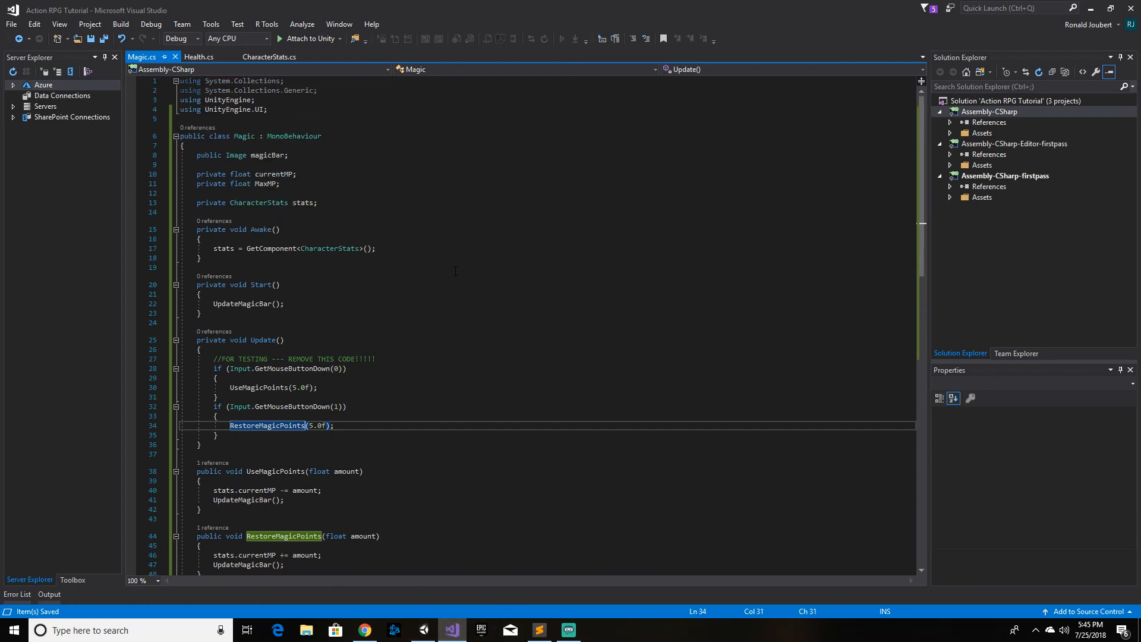
scroll(458, 274, down, 7)
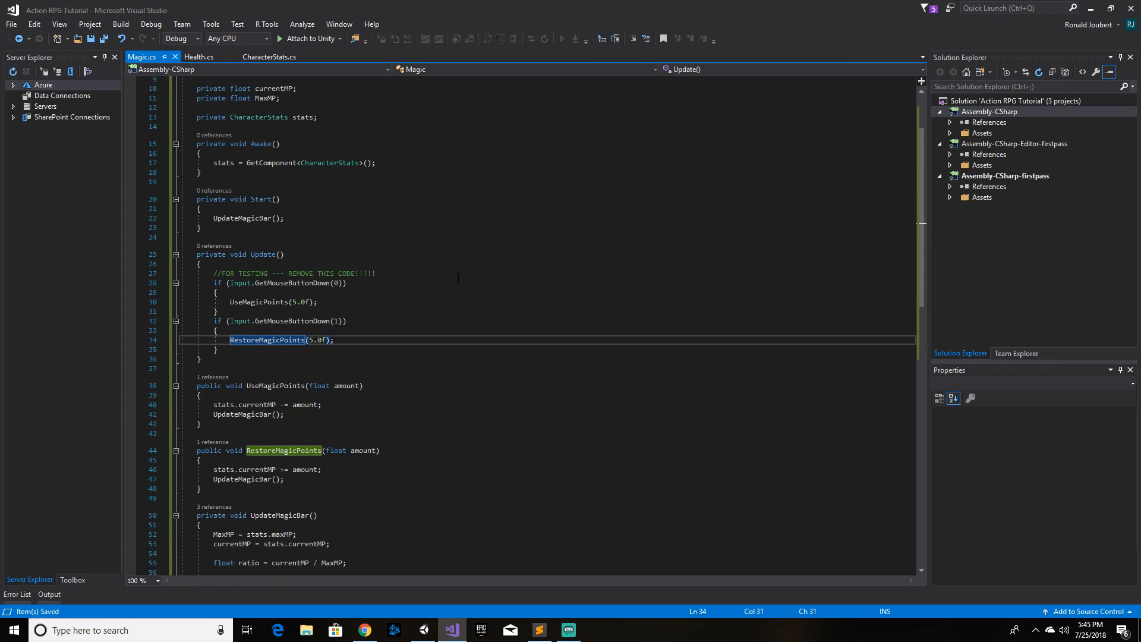
scroll(457, 277, down, 5)
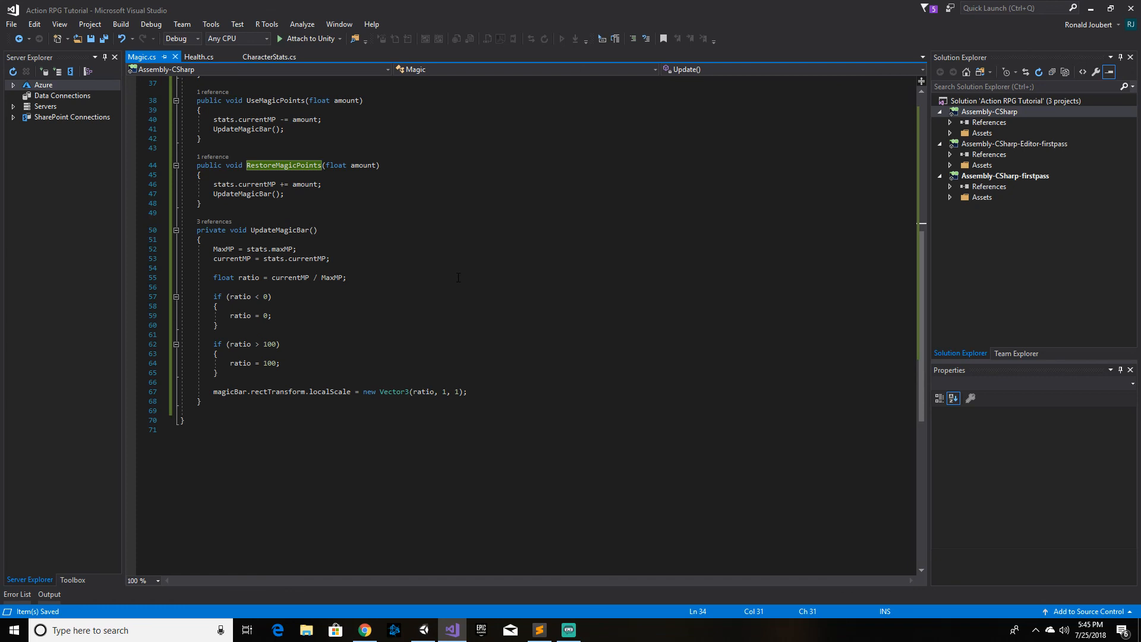
scroll(458, 277, up, 12)
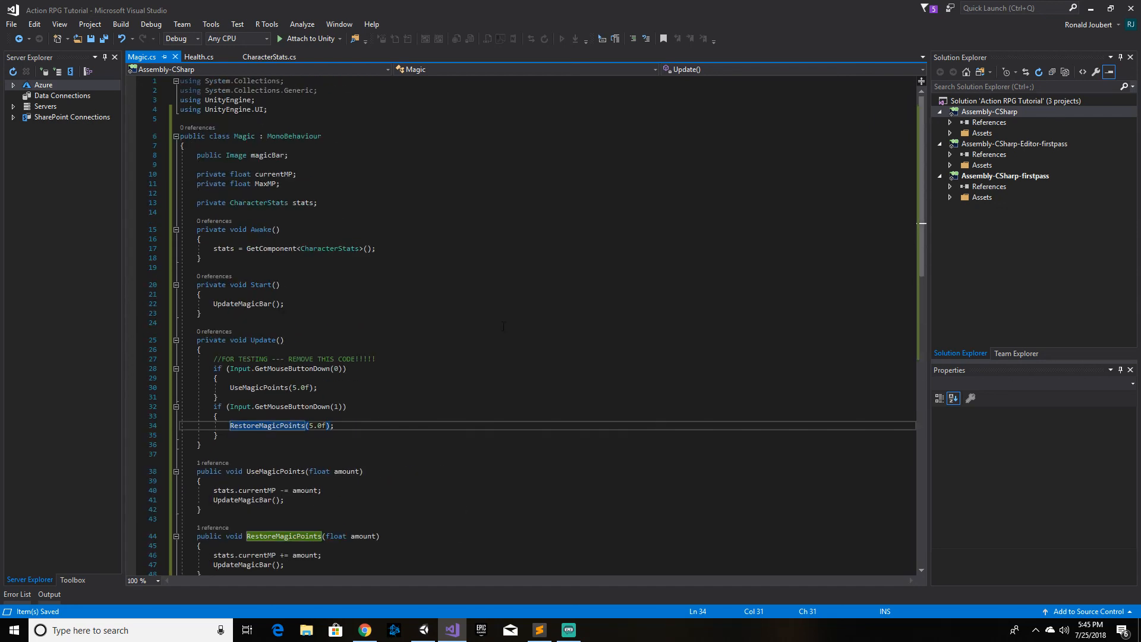
Step: Switch to Unity, duplicate the HealthBarContainer under the Canvas and rename the copy MagicBarContainer
click(424, 630)
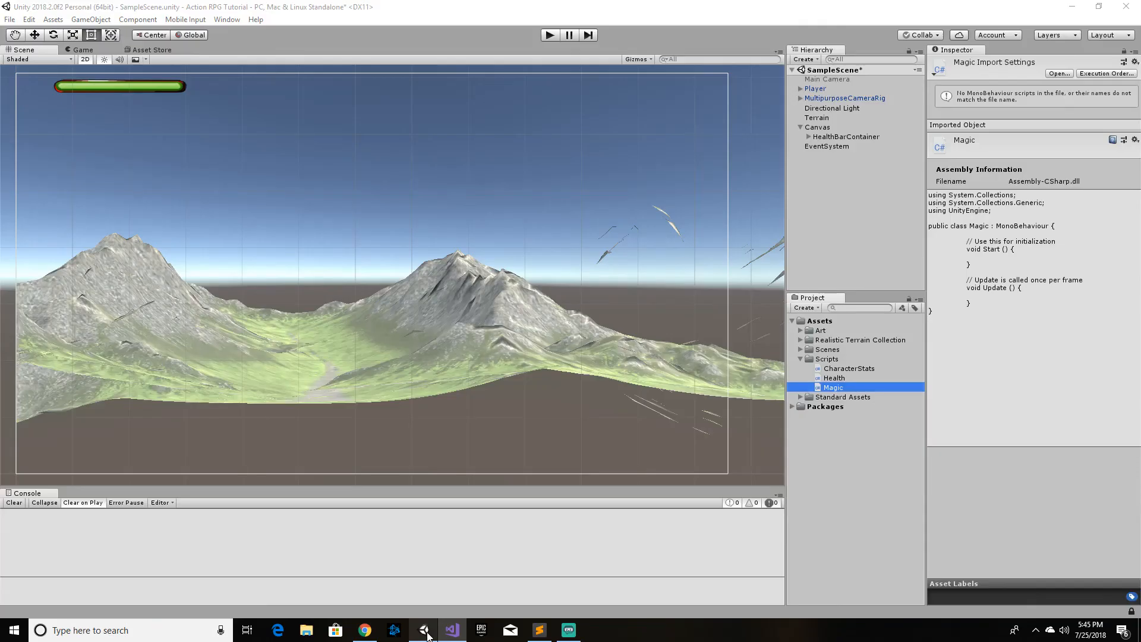
click(834, 137)
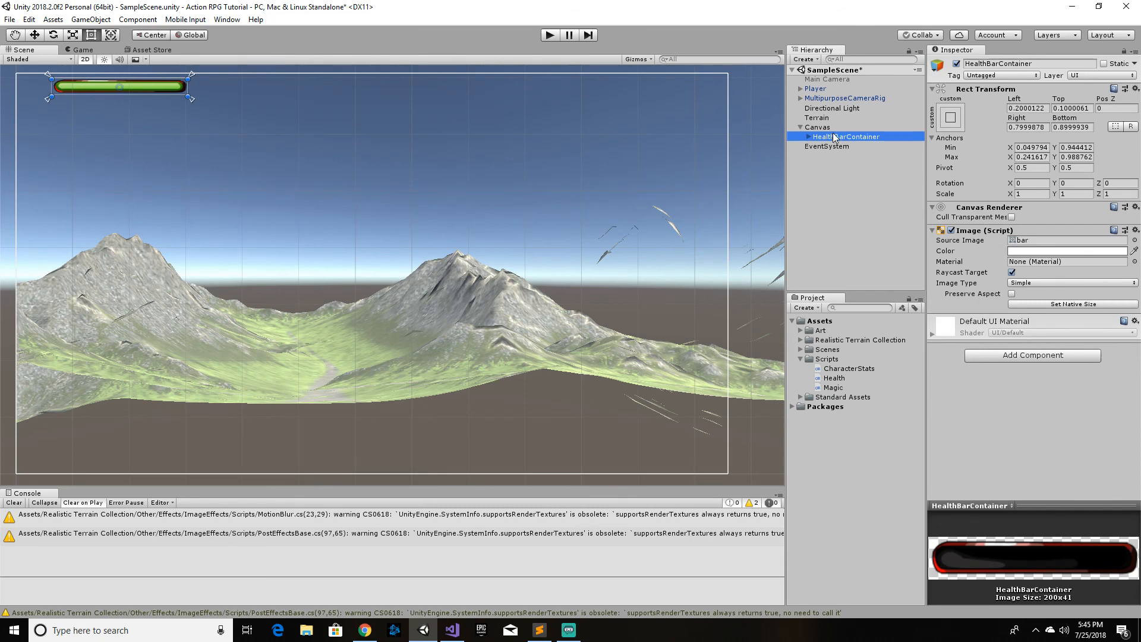
key(ctrl+d)
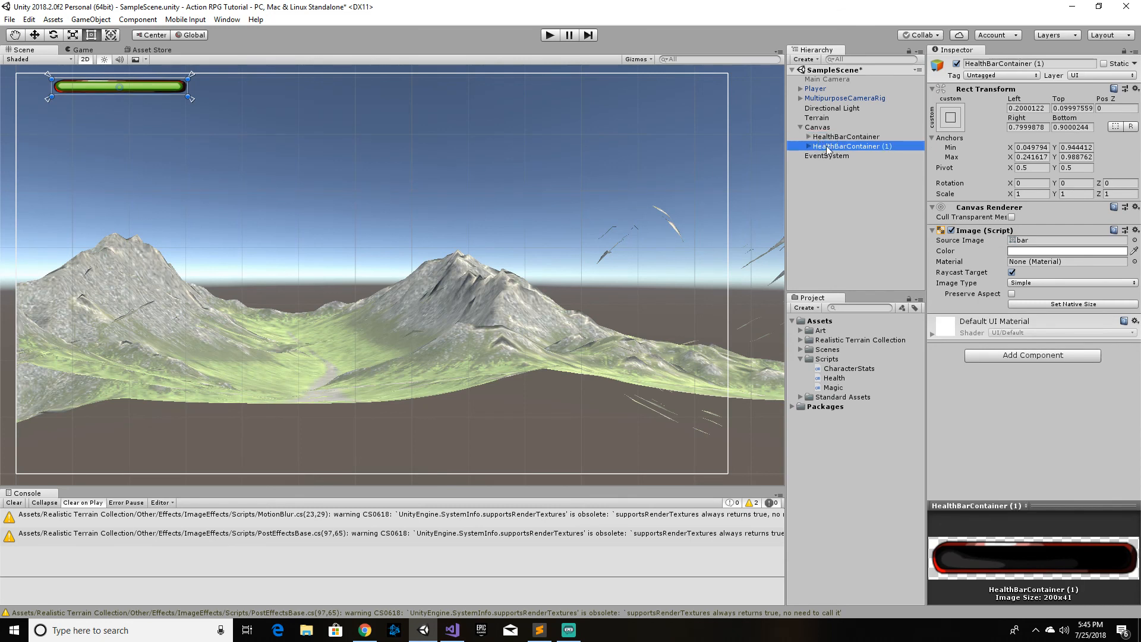
click(828, 146)
drag(815, 146, 836, 141)
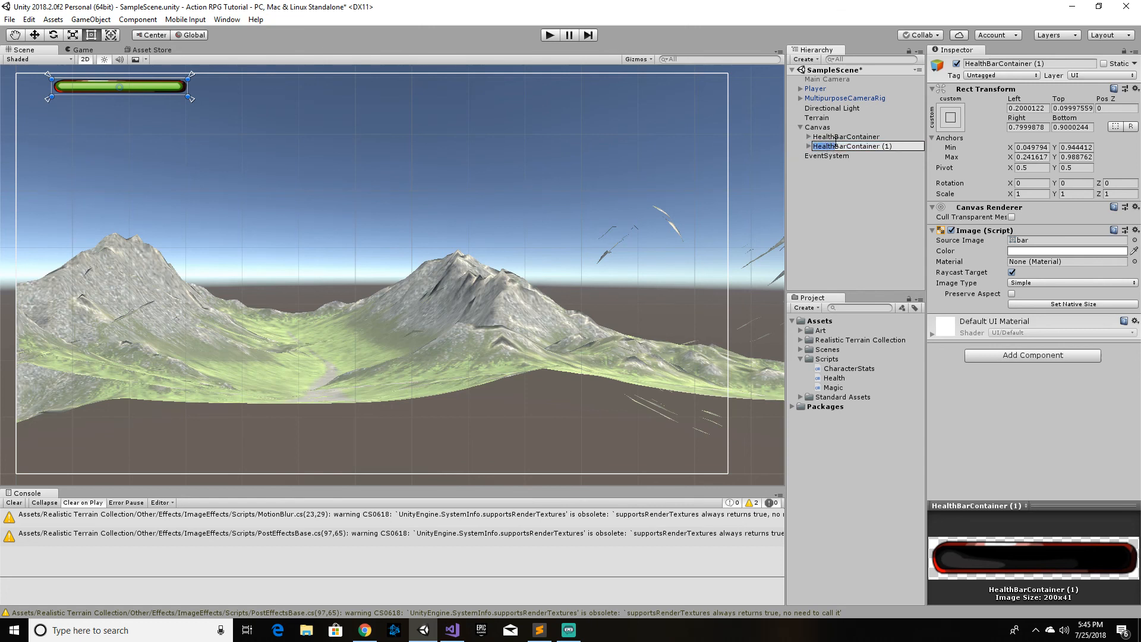
text(Magic)
drag(879, 146, 904, 143)
key(BackSpace)
key(Return)
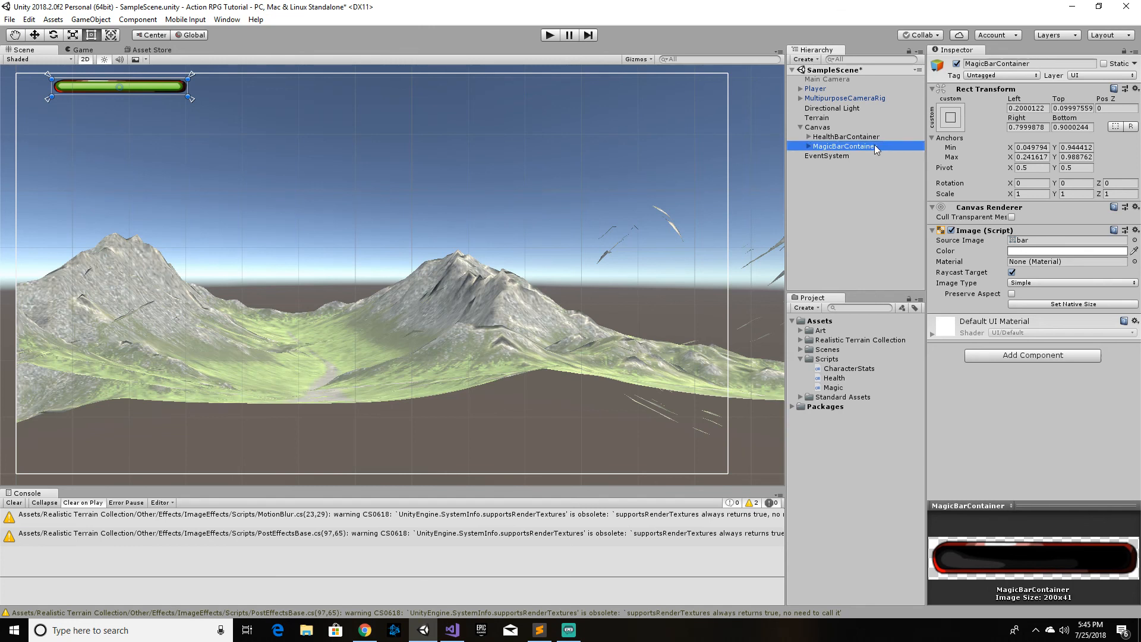
Step: Rename the HealthBar child inside MagicBarContainer as MagicBar
click(811, 147)
click(838, 156)
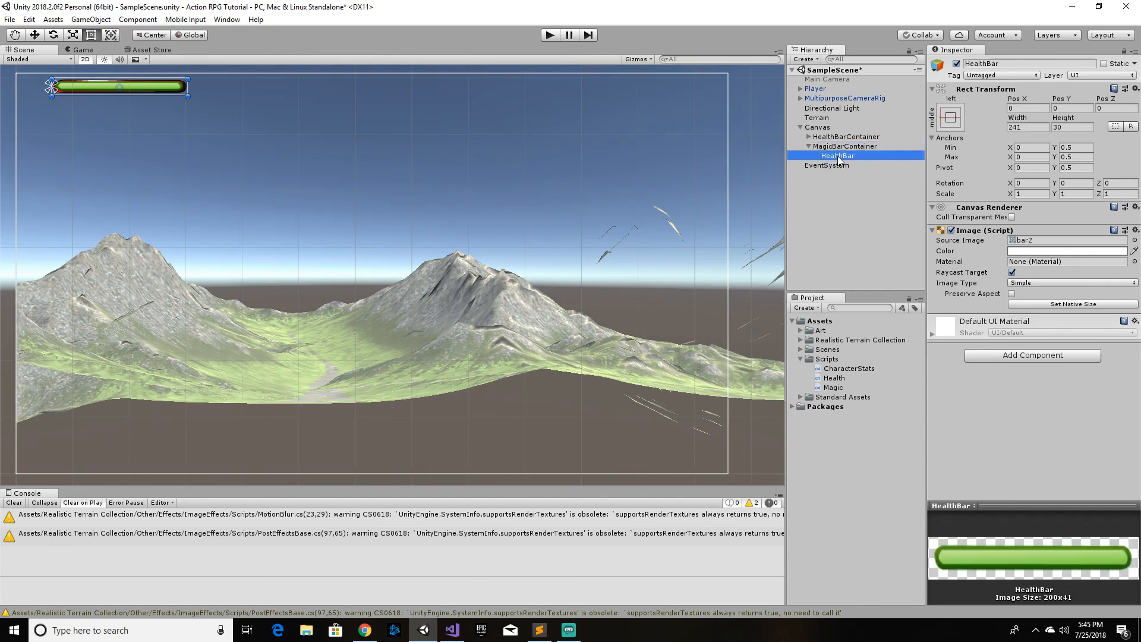
click(838, 156)
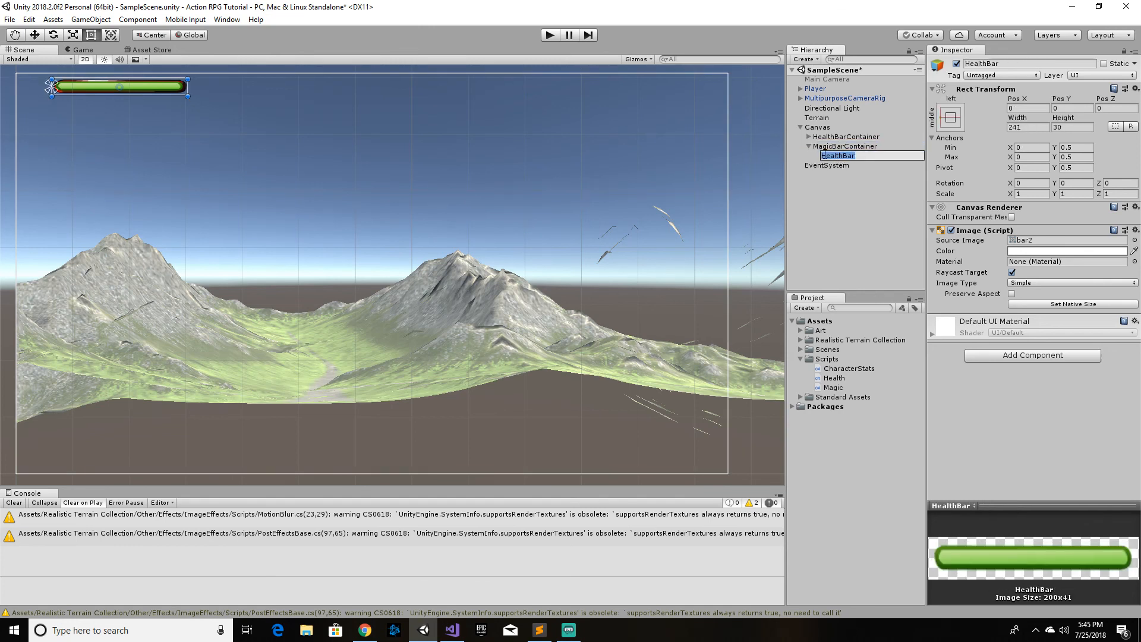
drag(823, 155, 843, 157)
text(Magic)
key(Return)
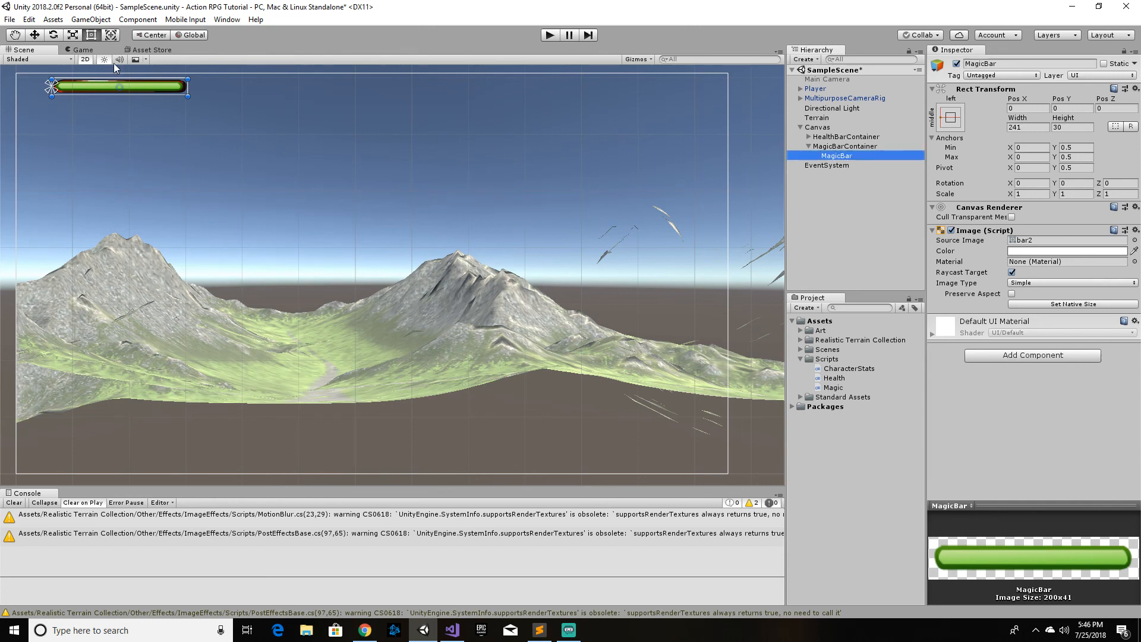
Step: Move MagicBarContainer straight down to just below the health bar, with a Top offset of about 33.5
click(839, 146)
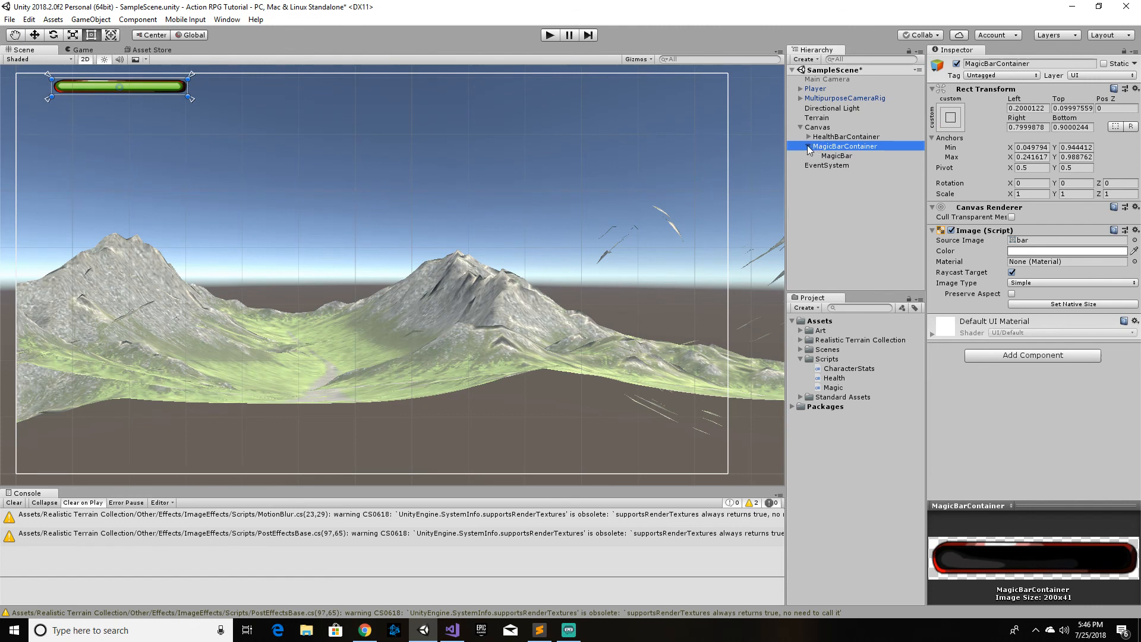
click(36, 35)
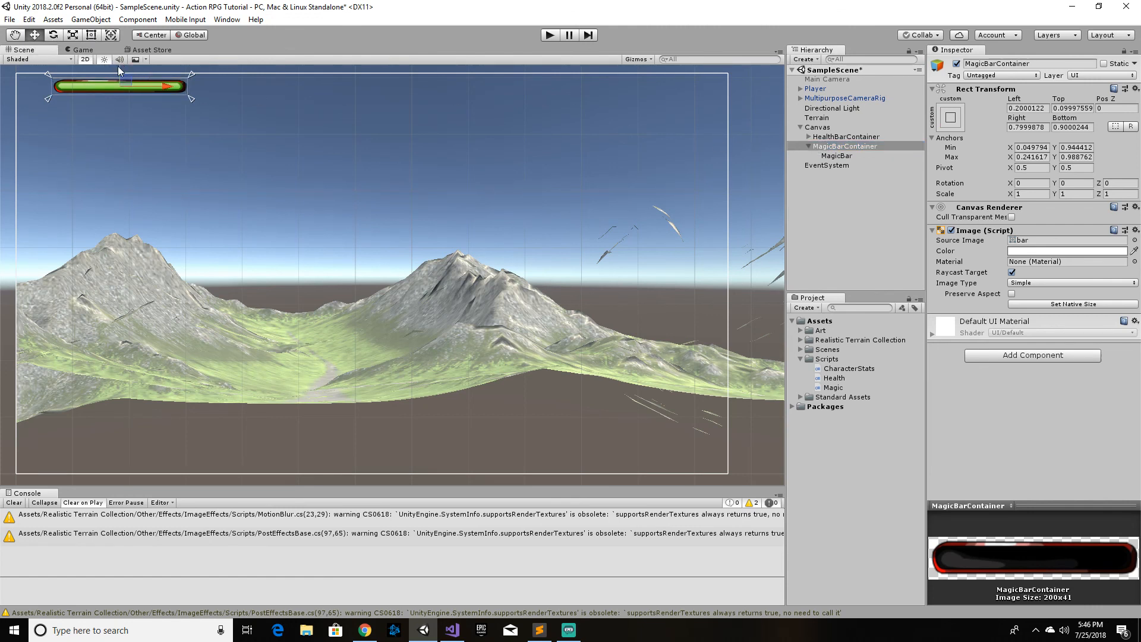
drag(119, 66, 117, 86)
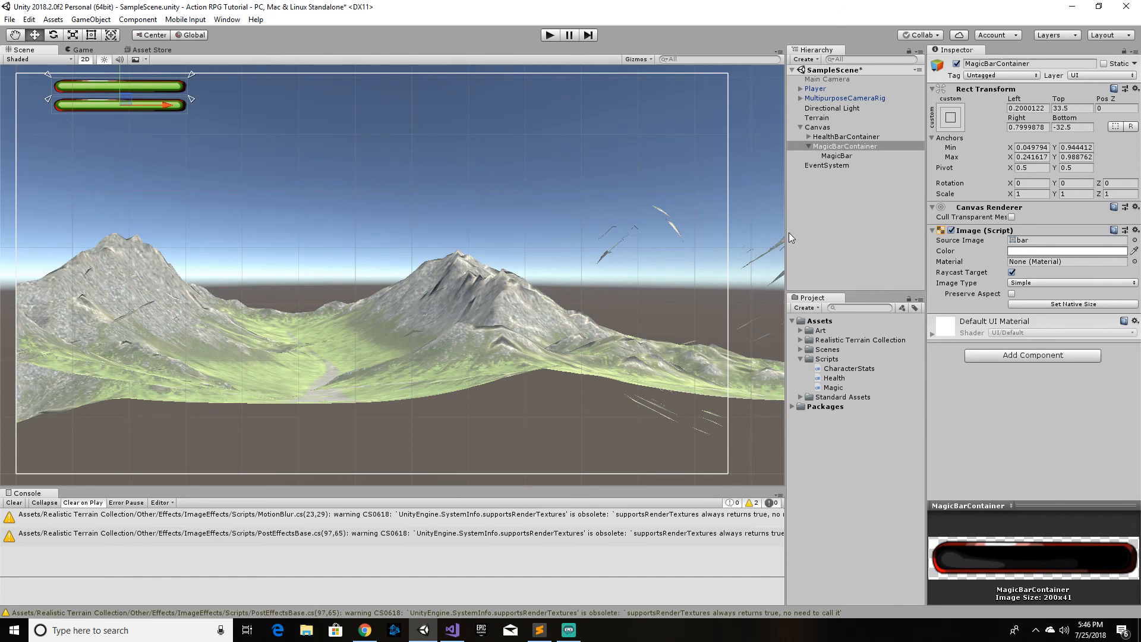
Step: Set the MagicBar image's color to blue, hexadecimal 004CF8
click(841, 156)
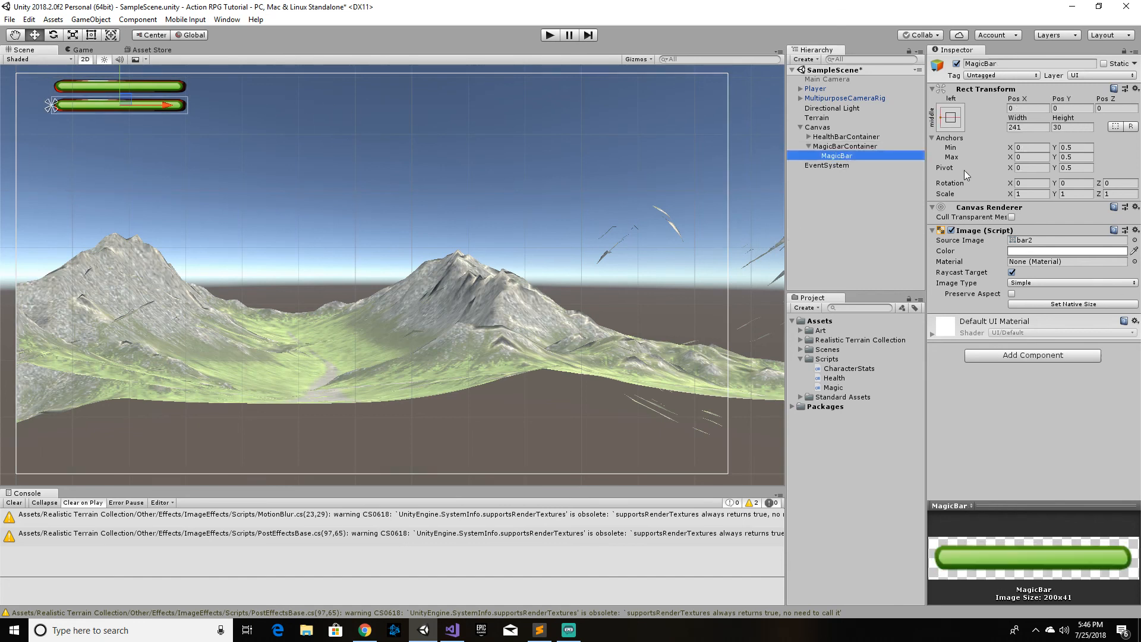
click(1033, 251)
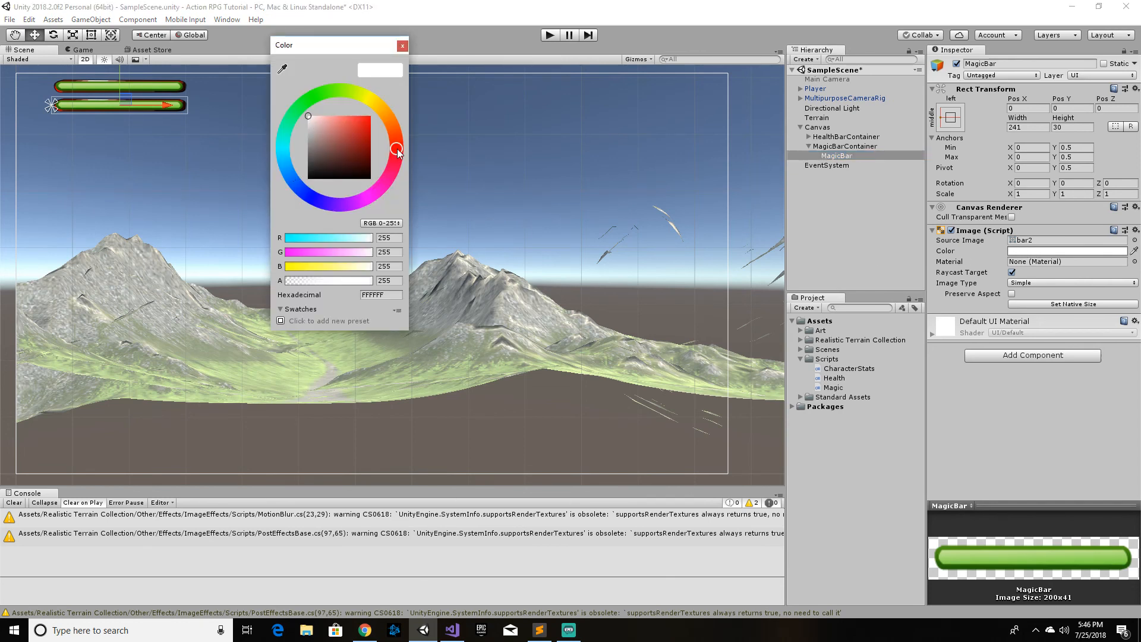
mouse_move(391, 144)
mouse_down()
mouse_move(386, 118)
mouse_move(280, 126)
mouse_move(304, 192)
mouse_up()
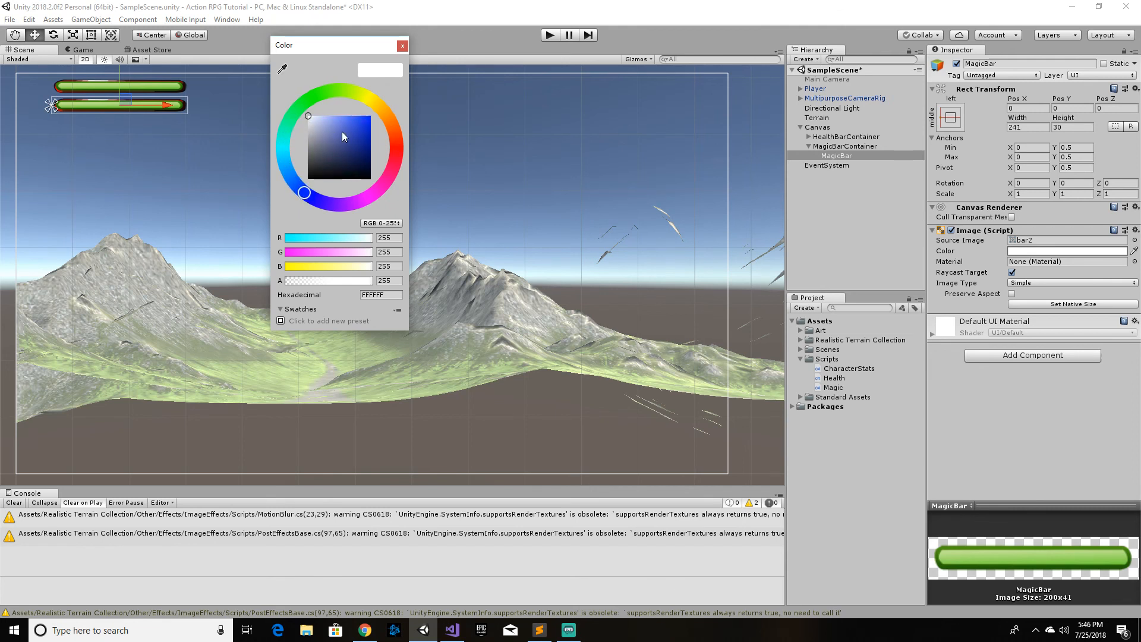
mouse_move(333, 130)
mouse_down()
mouse_move(321, 129)
mouse_move(378, 123)
mouse_up()
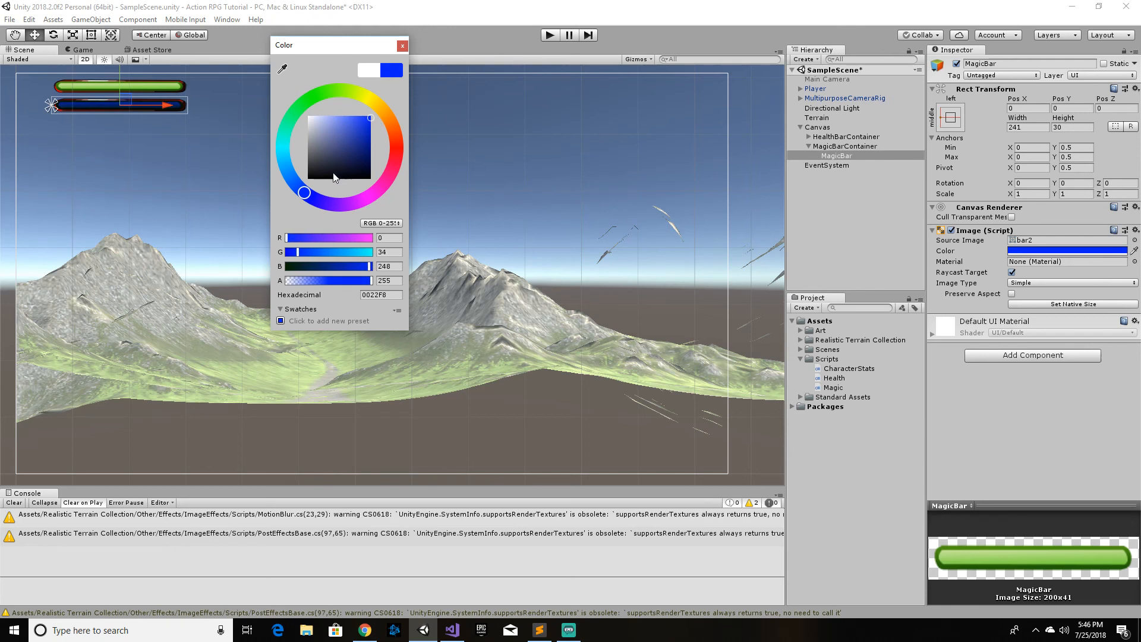
click(297, 188)
mouse_move(298, 189)
mouse_down()
mouse_move(291, 177)
mouse_move(300, 186)
mouse_up()
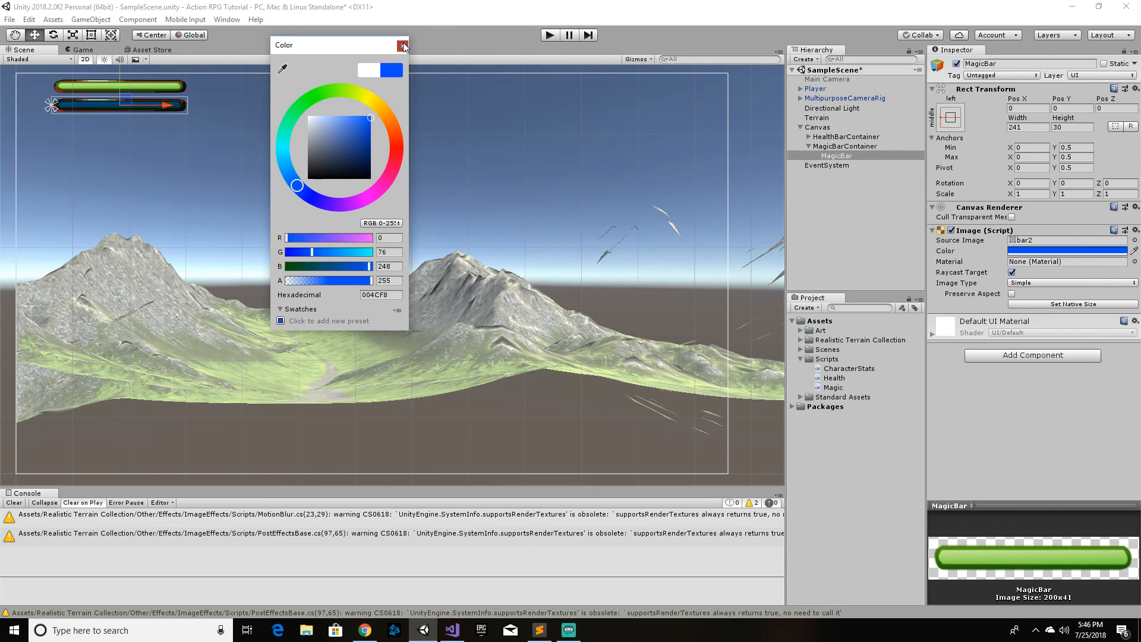
click(403, 44)
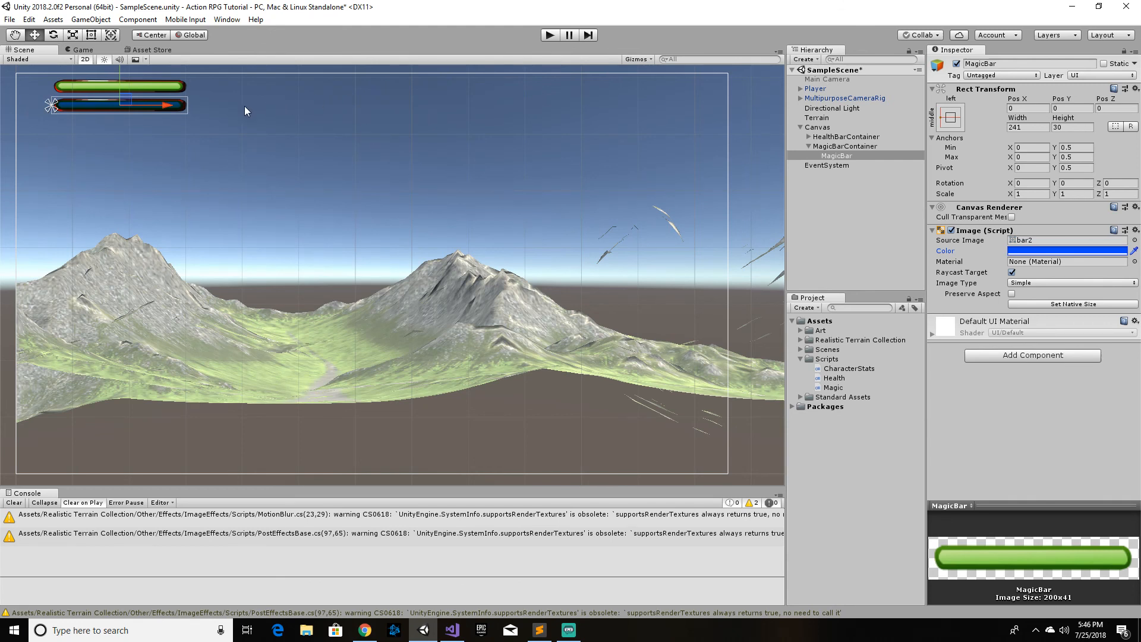
Step: Fit MagicBarContainer's anchors around the magic bar, lowering the bottom pair to Y 0.898 and the top pair to about Y 0.942
click(830, 147)
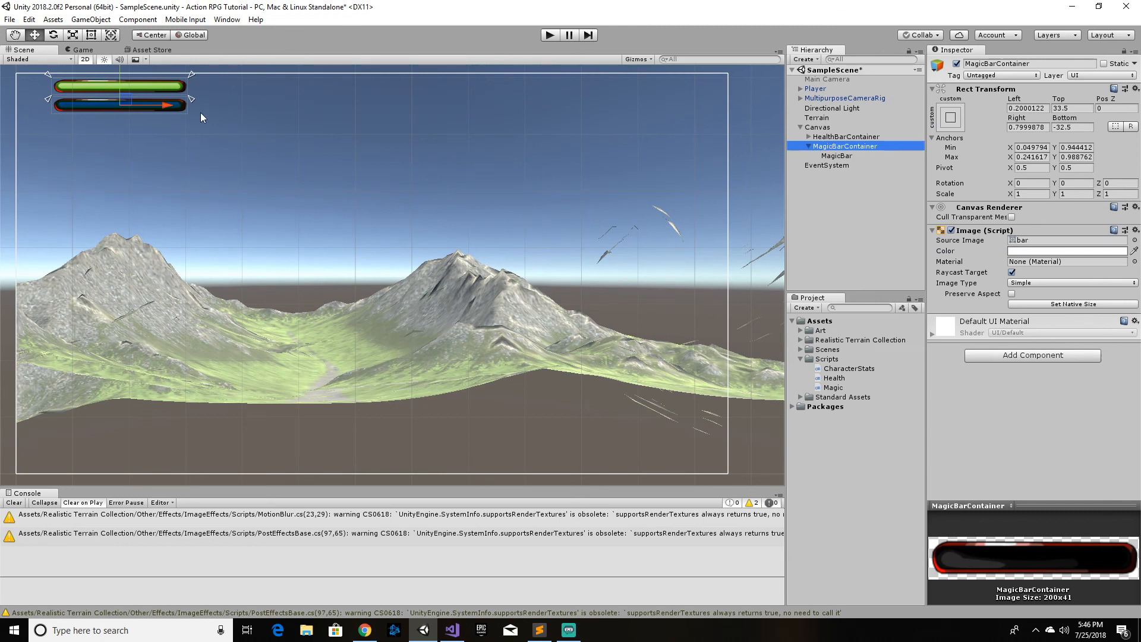
drag(190, 98, 190, 115)
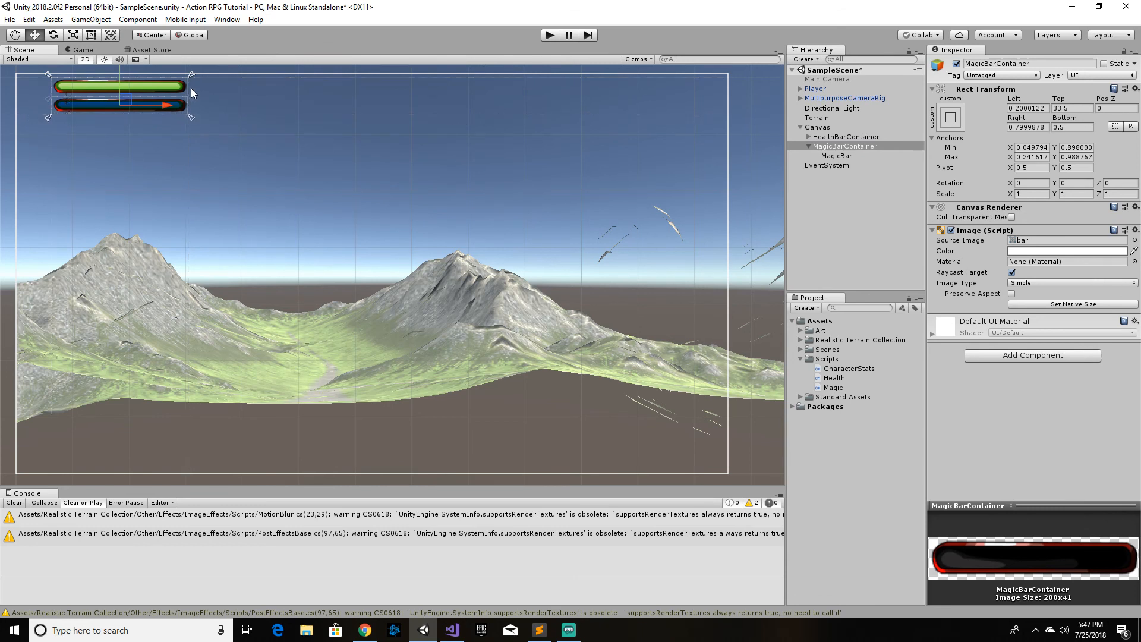
click(49, 81)
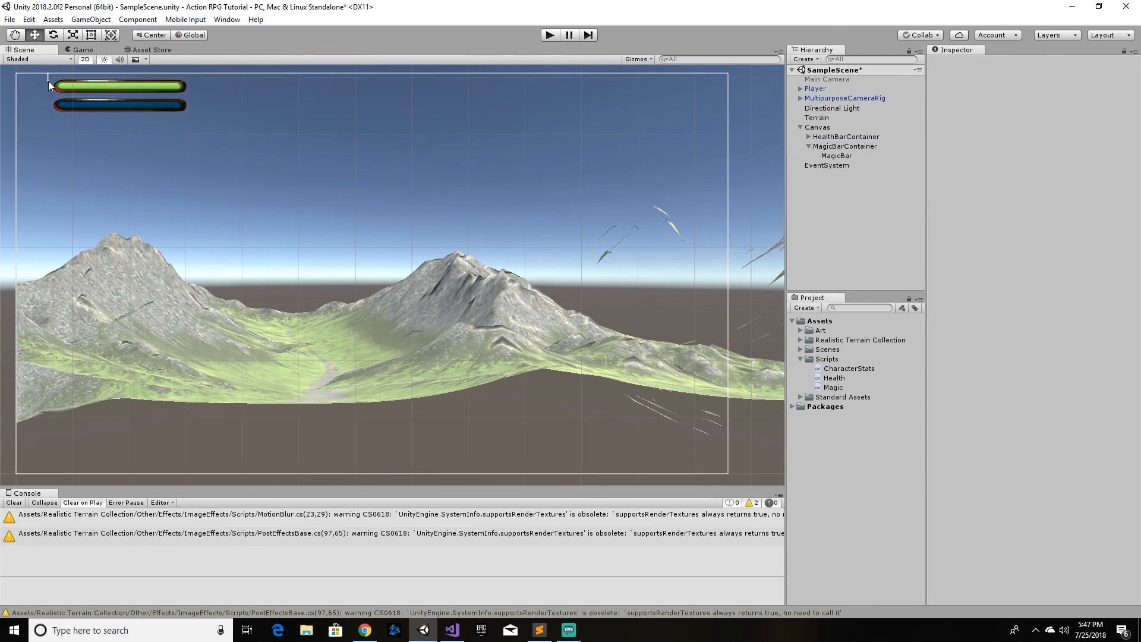
click(108, 110)
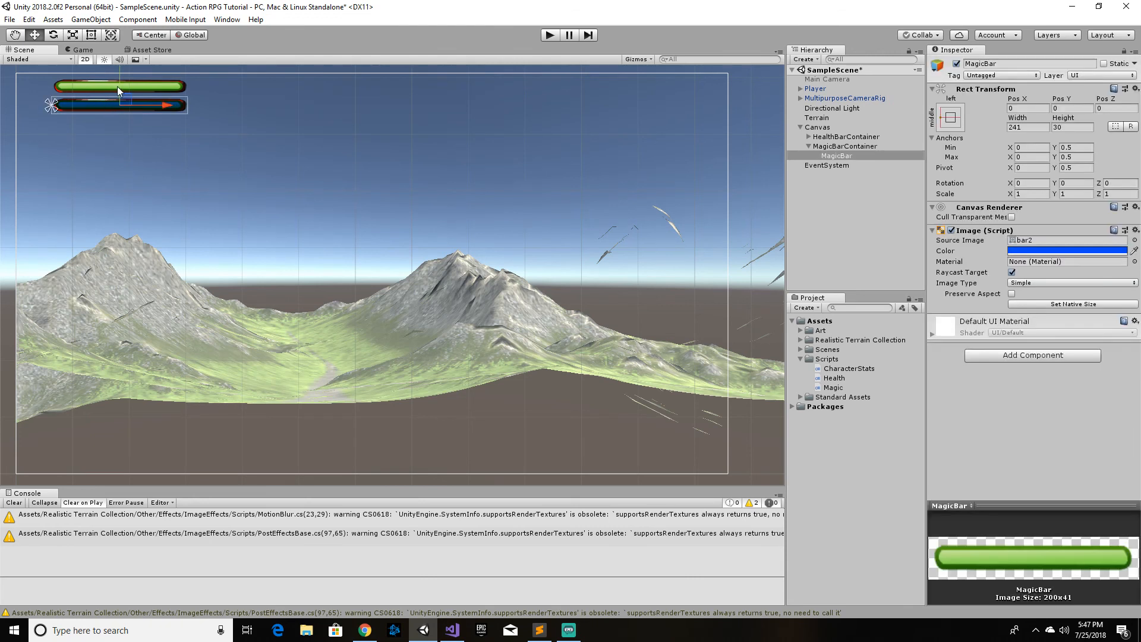
click(815, 148)
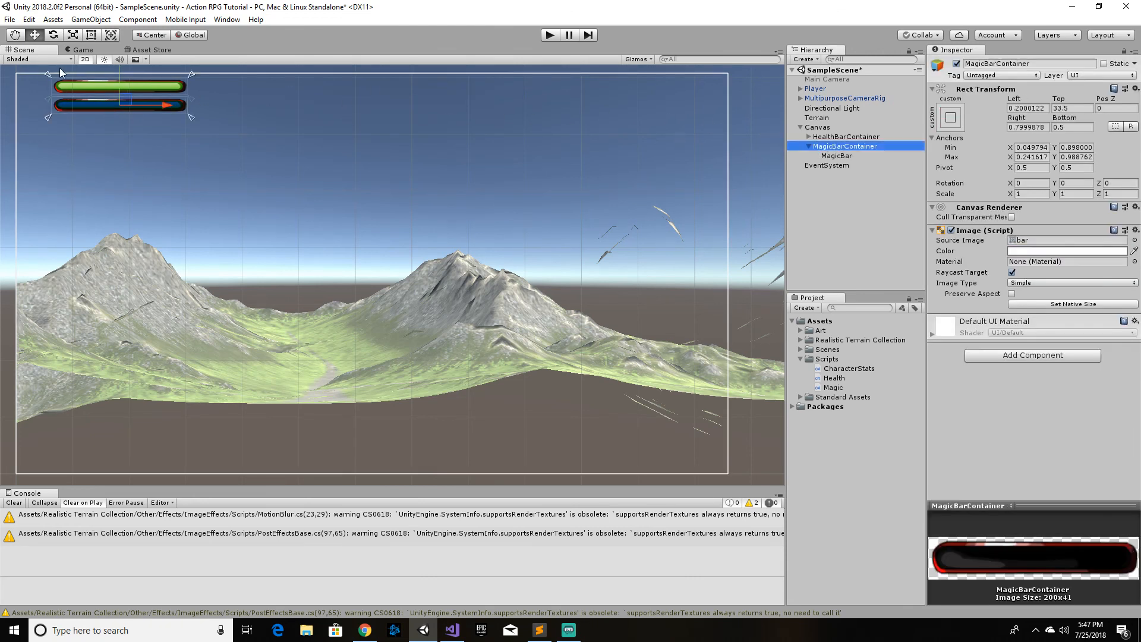
click(48, 75)
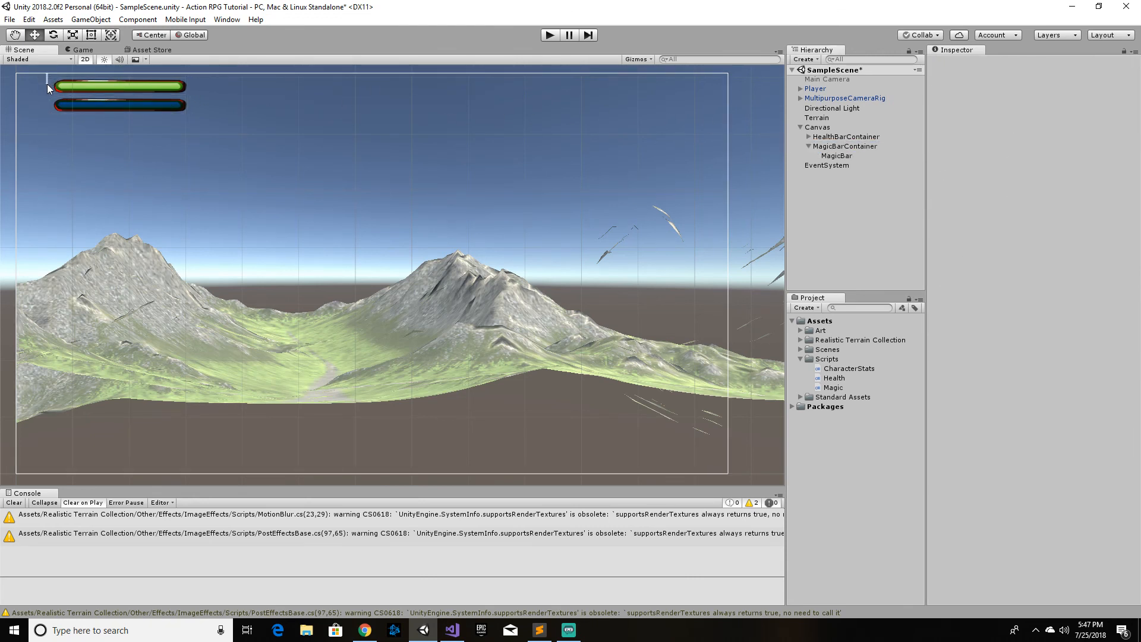
click(844, 146)
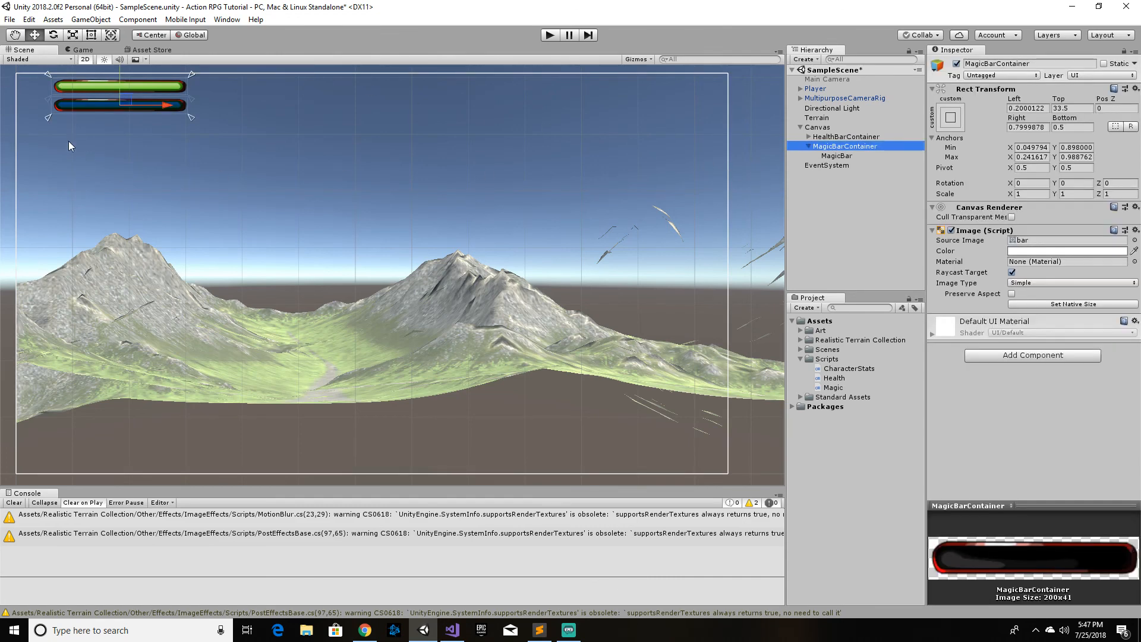
key(f)
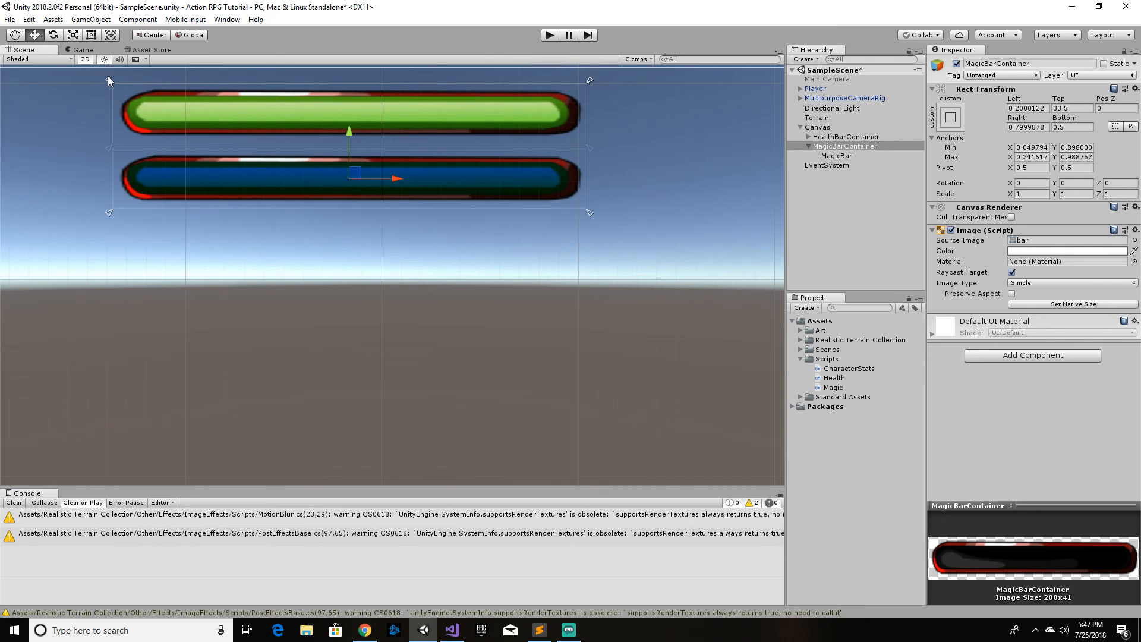
drag(107, 79, 104, 92)
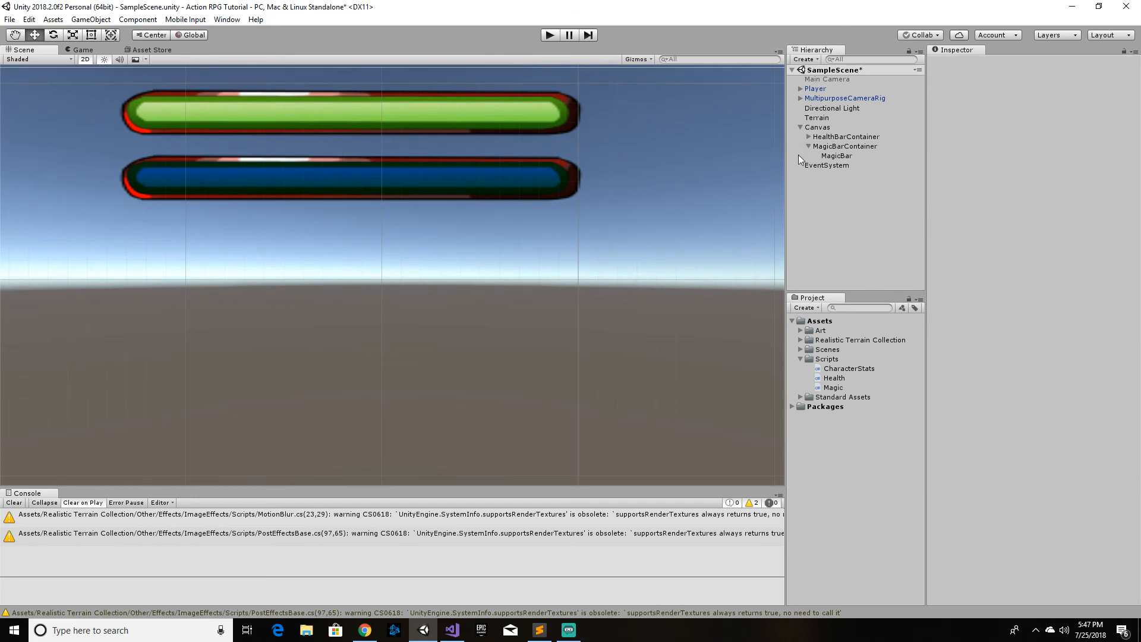
click(845, 147)
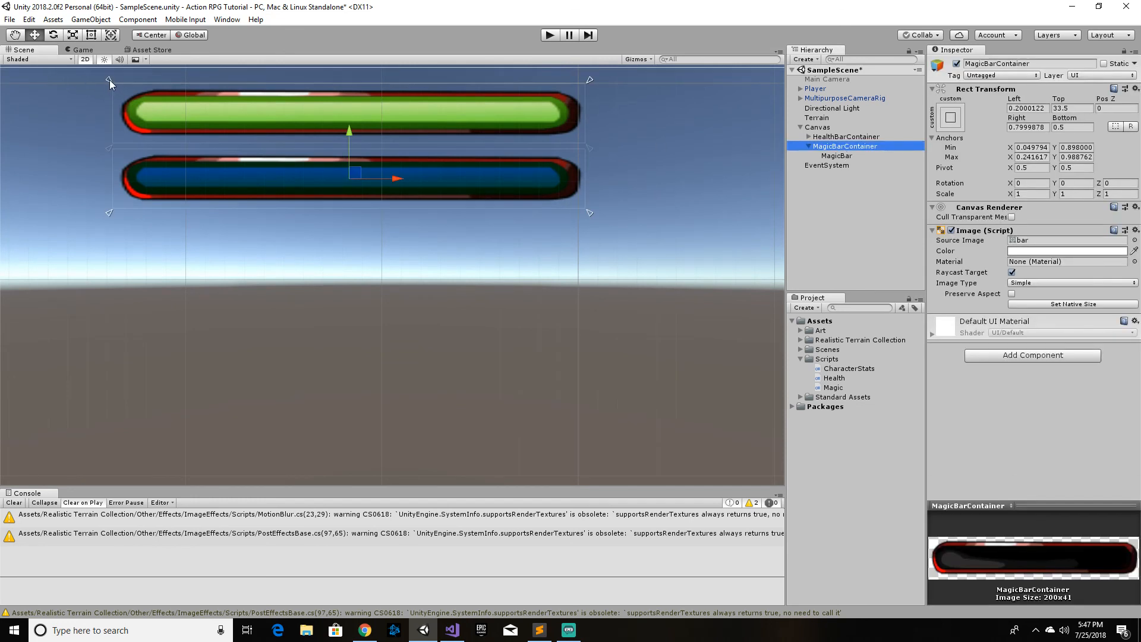
drag(109, 80, 109, 144)
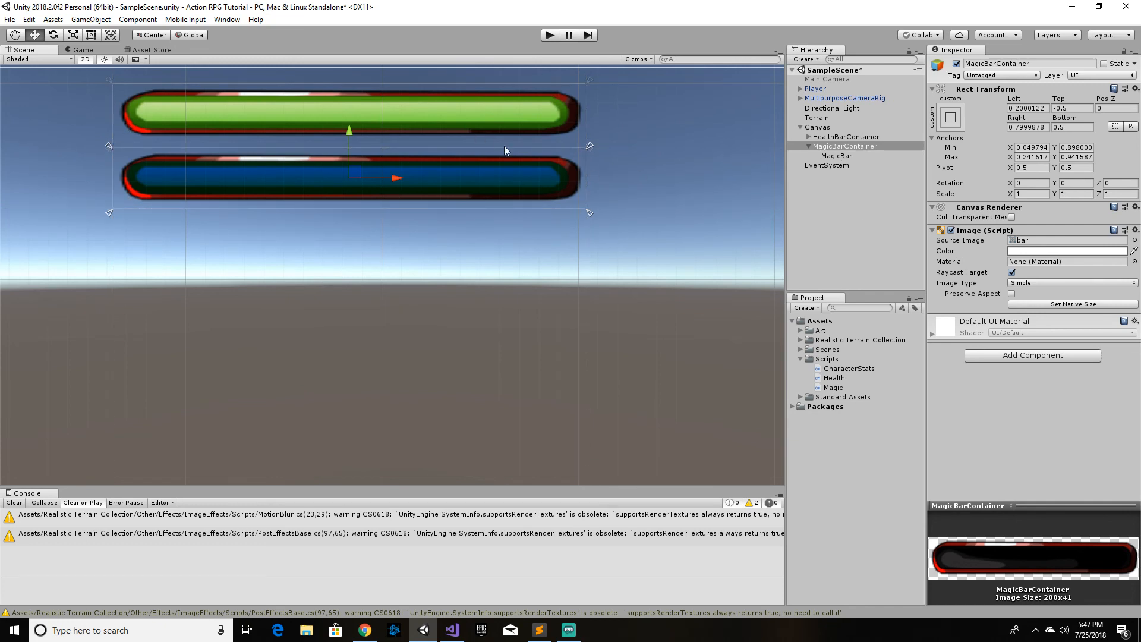
scroll(538, 170, down, 5)
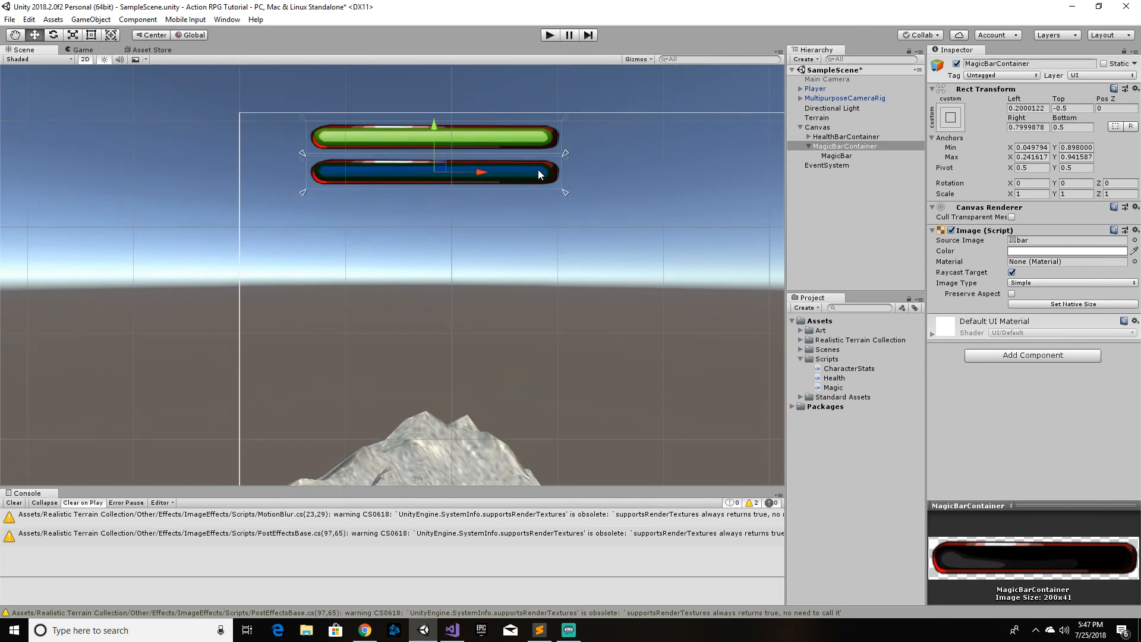
scroll(541, 172, down, 3)
middle_drag(676, 248, 296, 184)
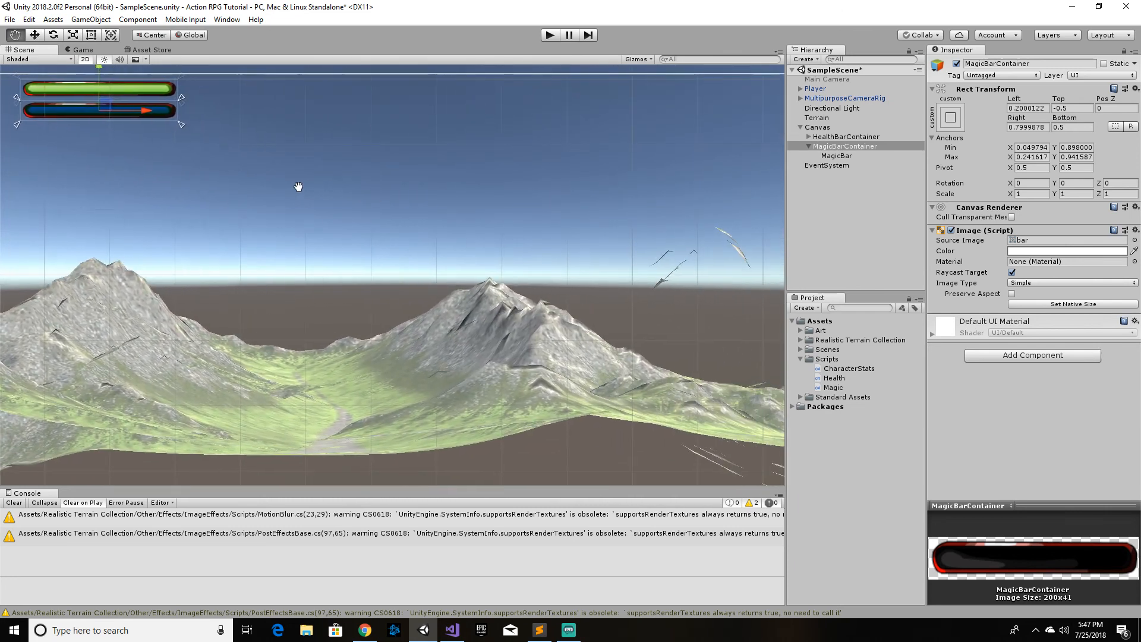
scroll(338, 201, down, 2)
scroll(344, 200, up, 1)
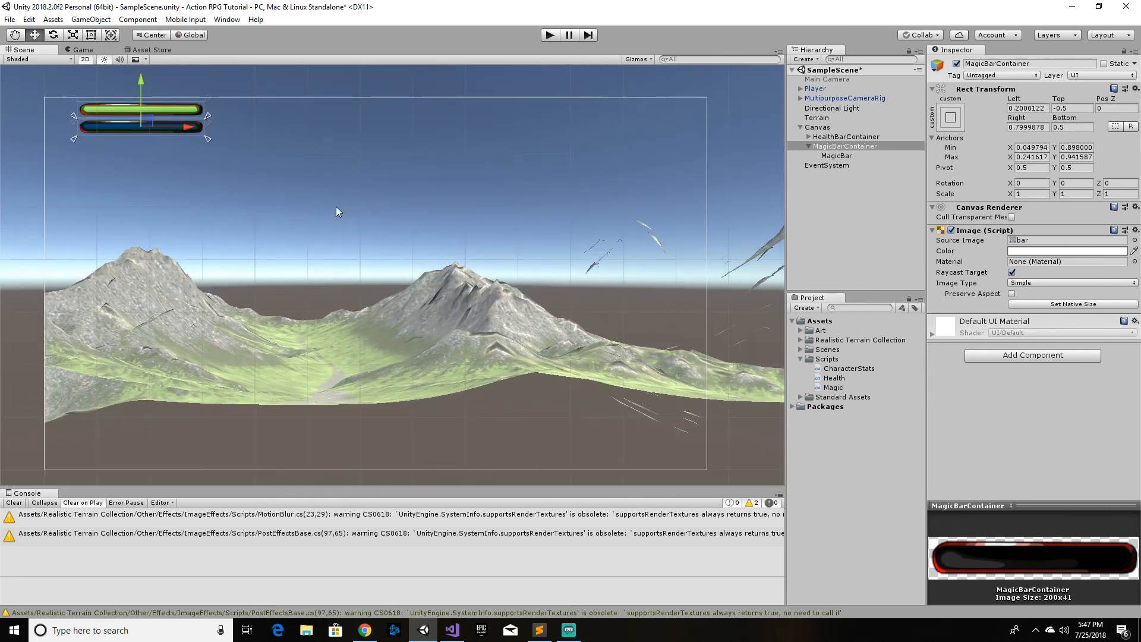
Step: Attach the Magic script to the Player with the MagicBar image assigned as its Magic Bar, and save the scene
click(826, 89)
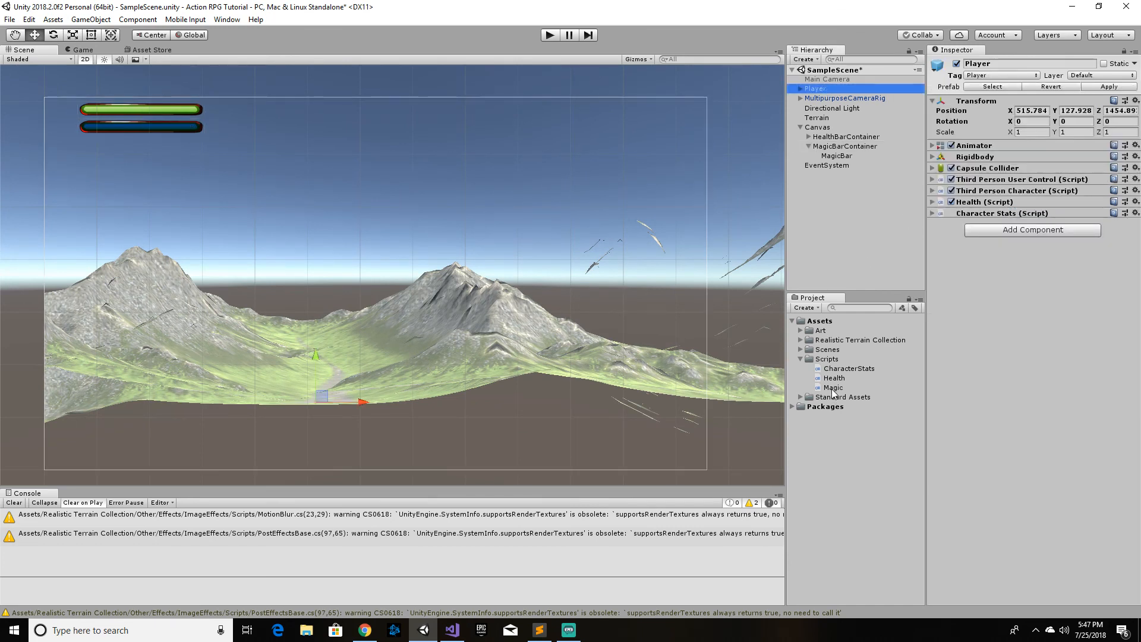
drag(833, 389, 1012, 297)
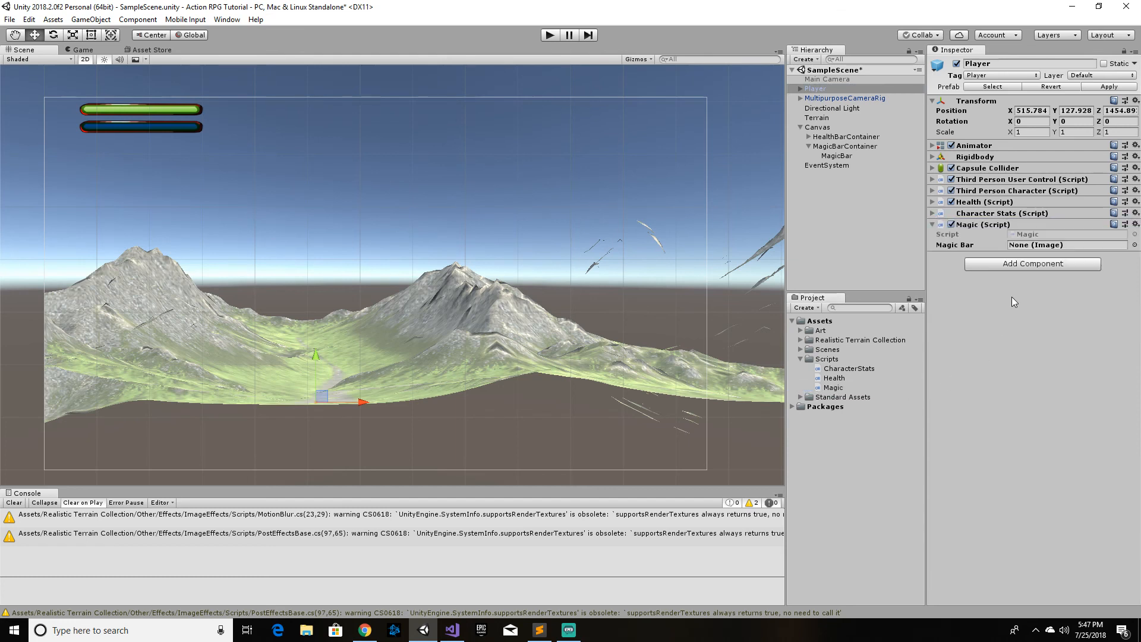
drag(847, 155, 1035, 250)
key(ctrl+s)
Step: Run the game, trigger the magic-use input several times to test whether the magic bar drains, and stop play mode
click(550, 35)
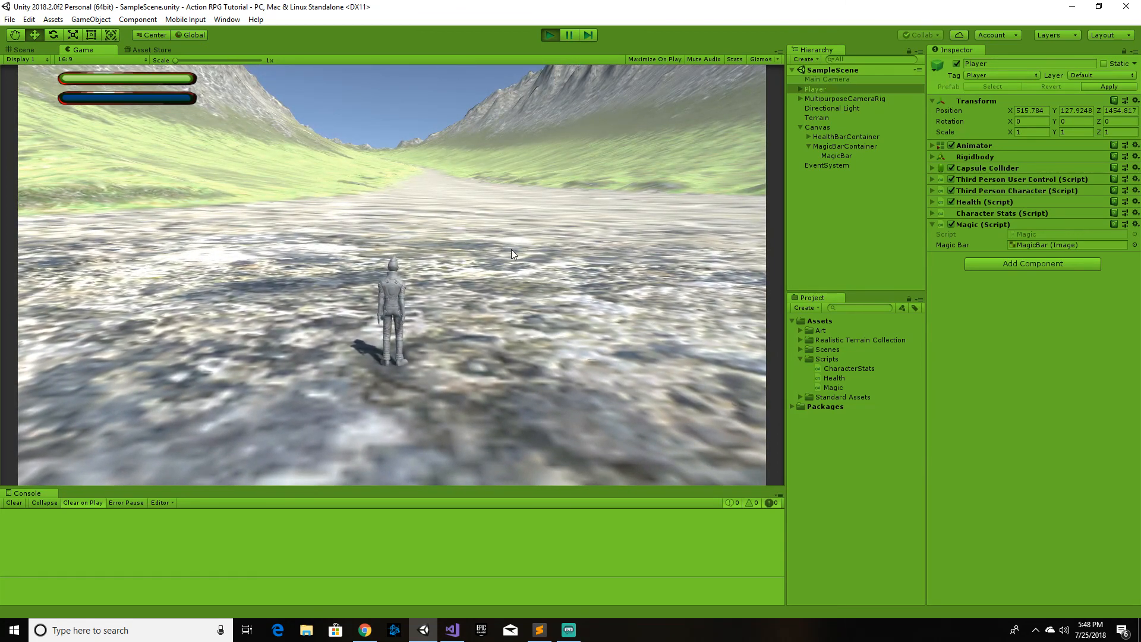
key(x)
key(x)
key(x)
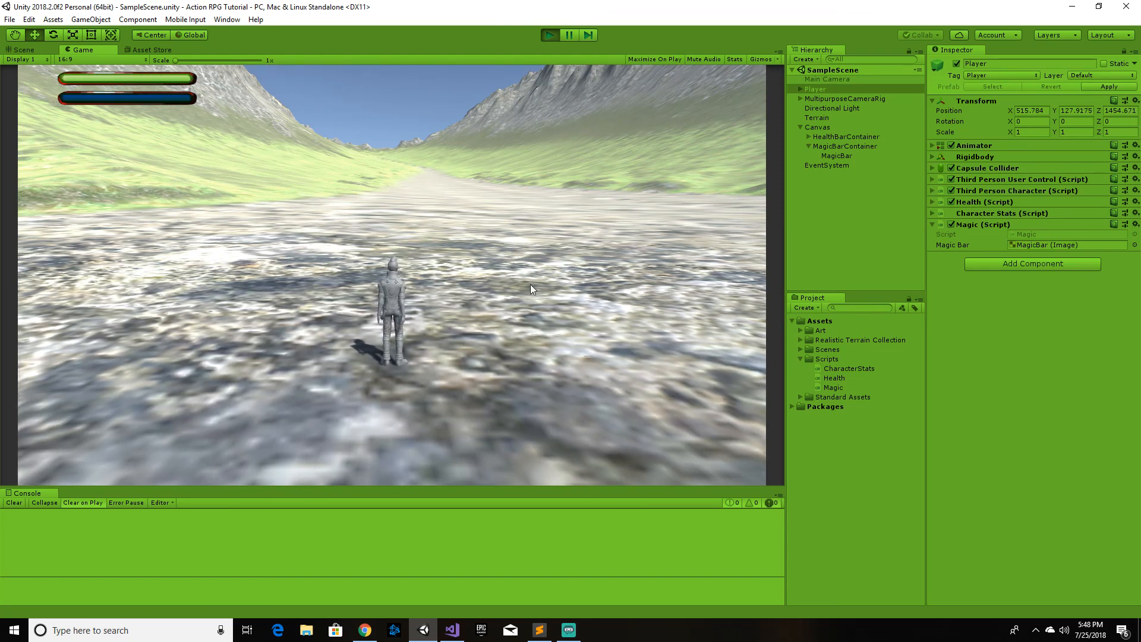
click(551, 35)
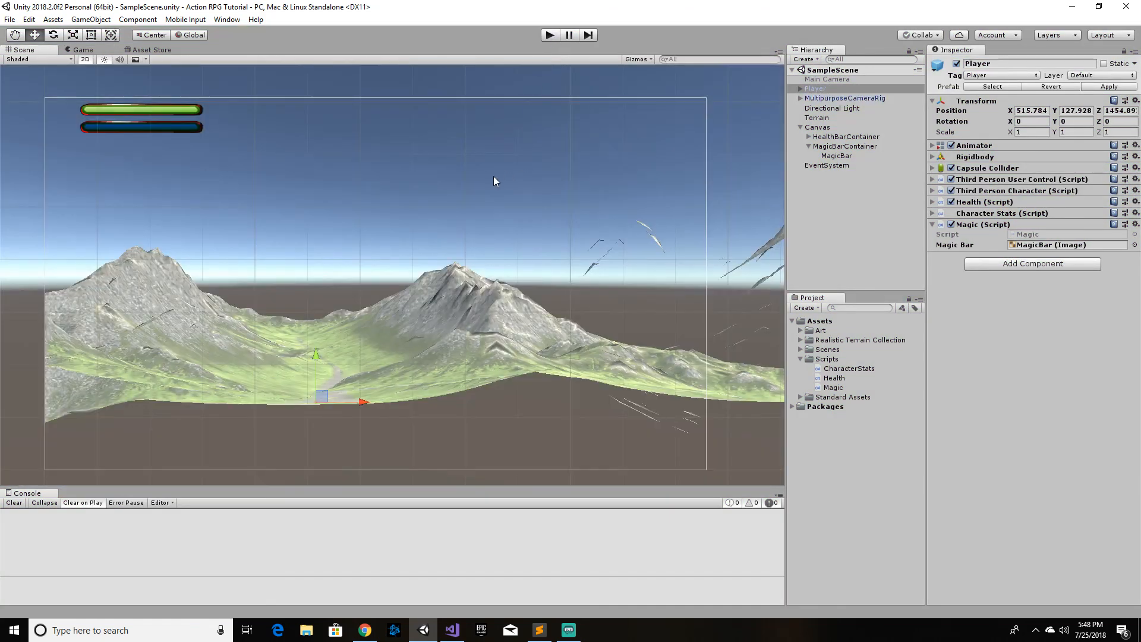